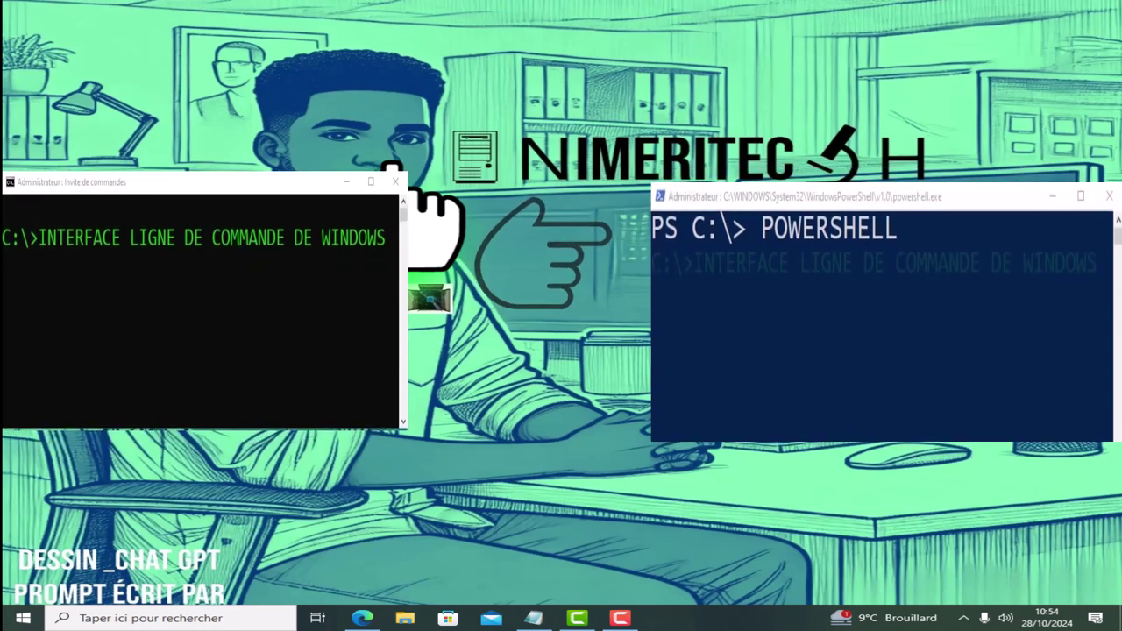
Look up the command prompt in the Windows search with the terms CMD and MSDO.
left_click(221, 617)
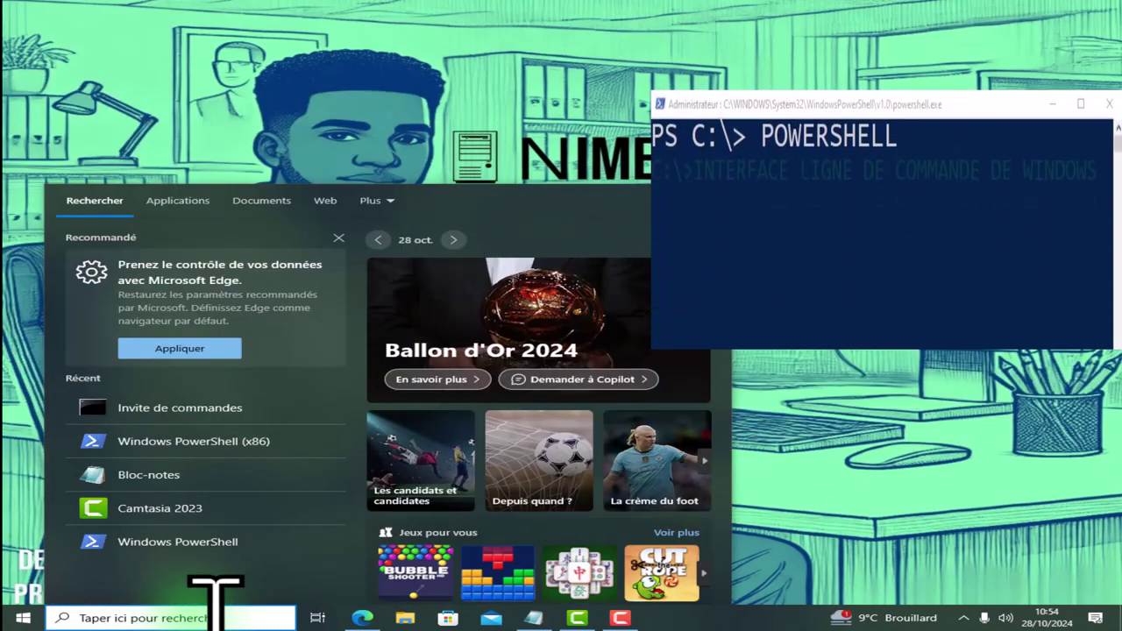
type("CMD")
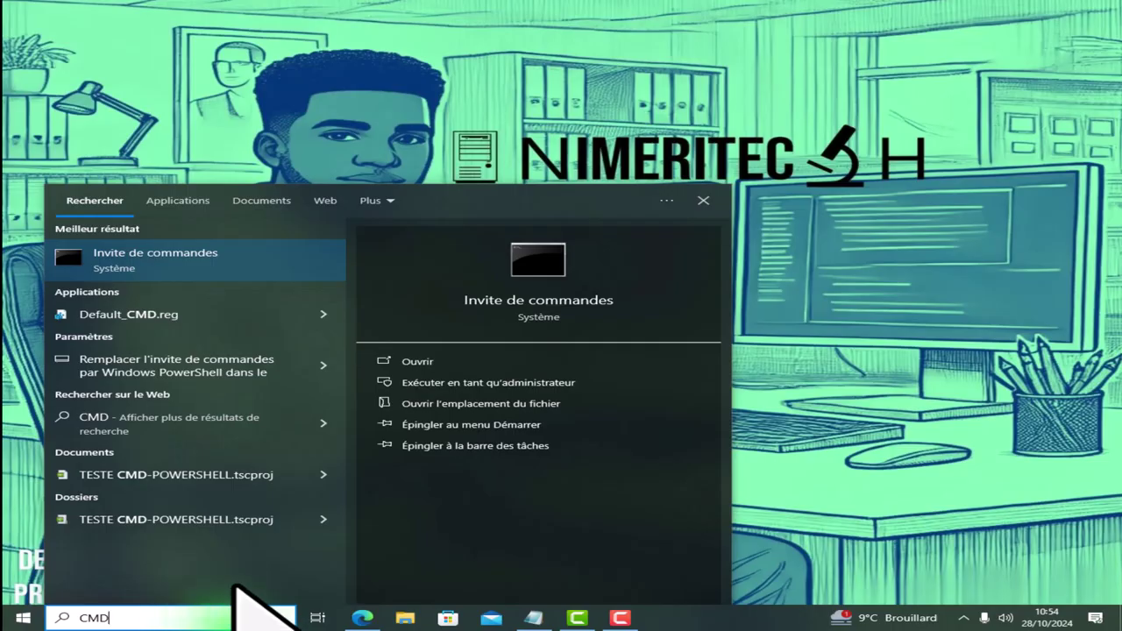
key("BackSpace")
key("BackSpace")
key("BackSpace")
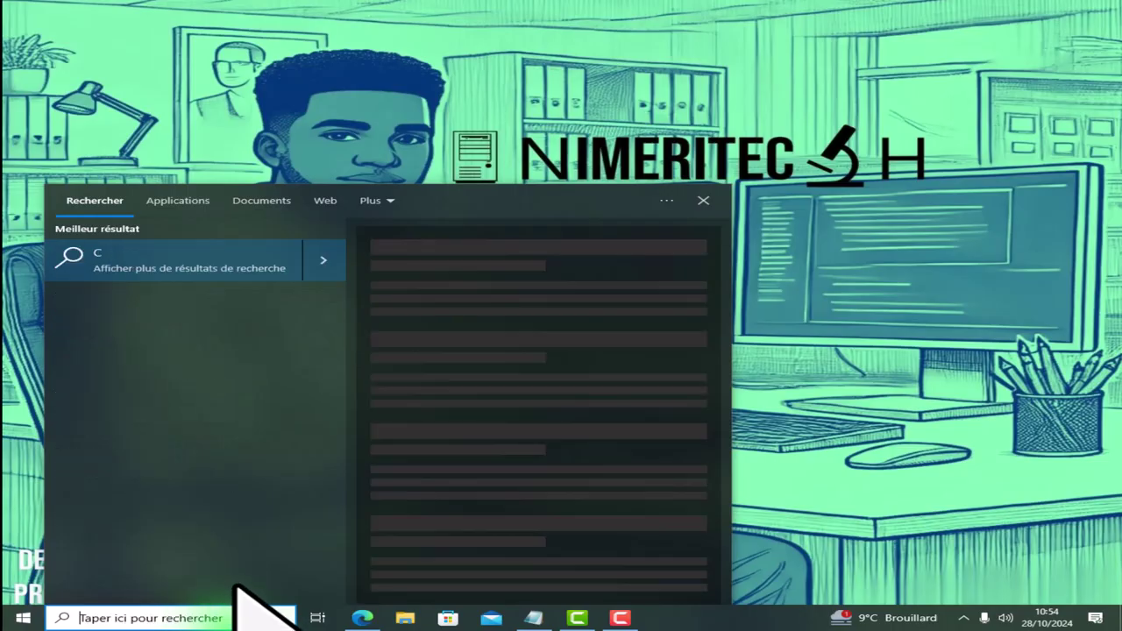
type("MSD")
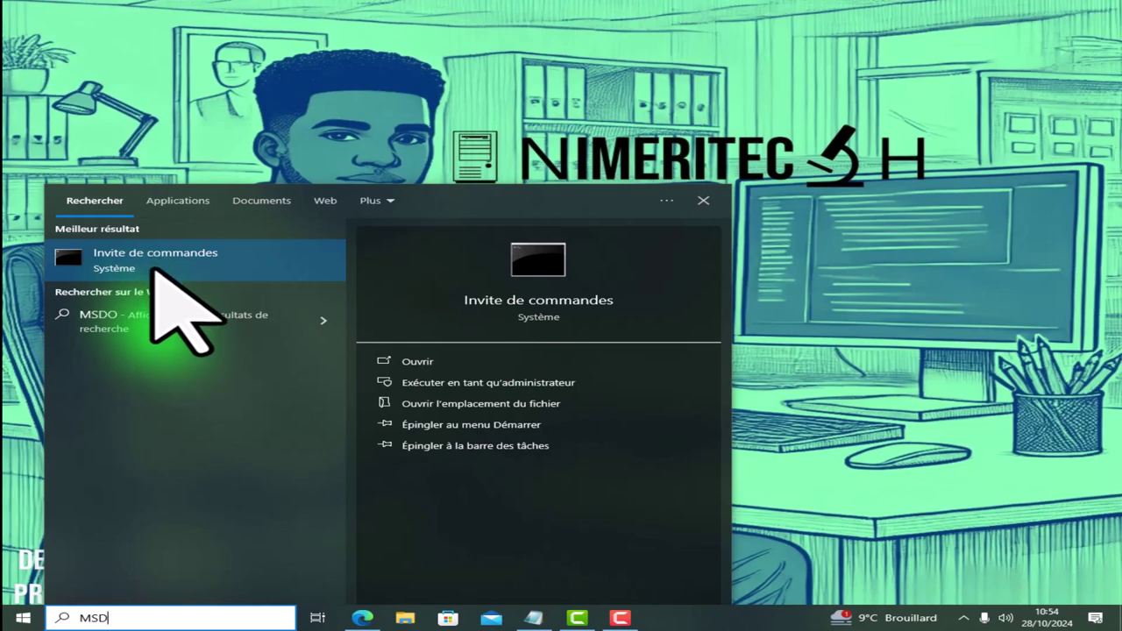
Search Windows for INVITE DE COMMANDES and run the Invite de commandes app as administrator.
key("BackSpace")
key("BackSpace")
key("BackSpace")
type("IN")
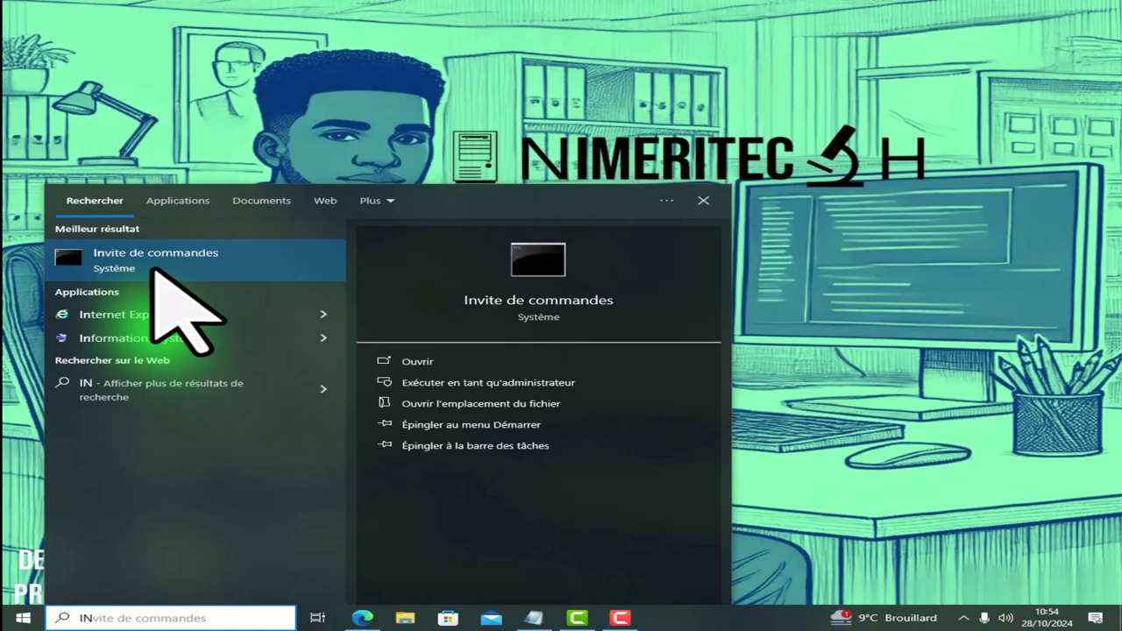
type("VITE DE")
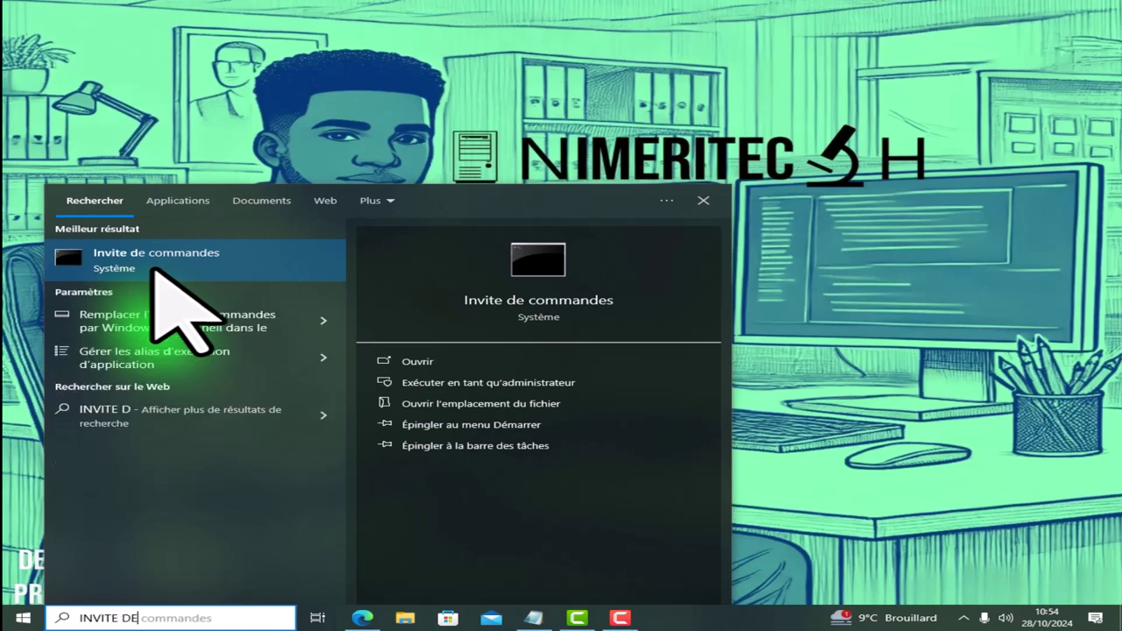
type(" COMMANDES")
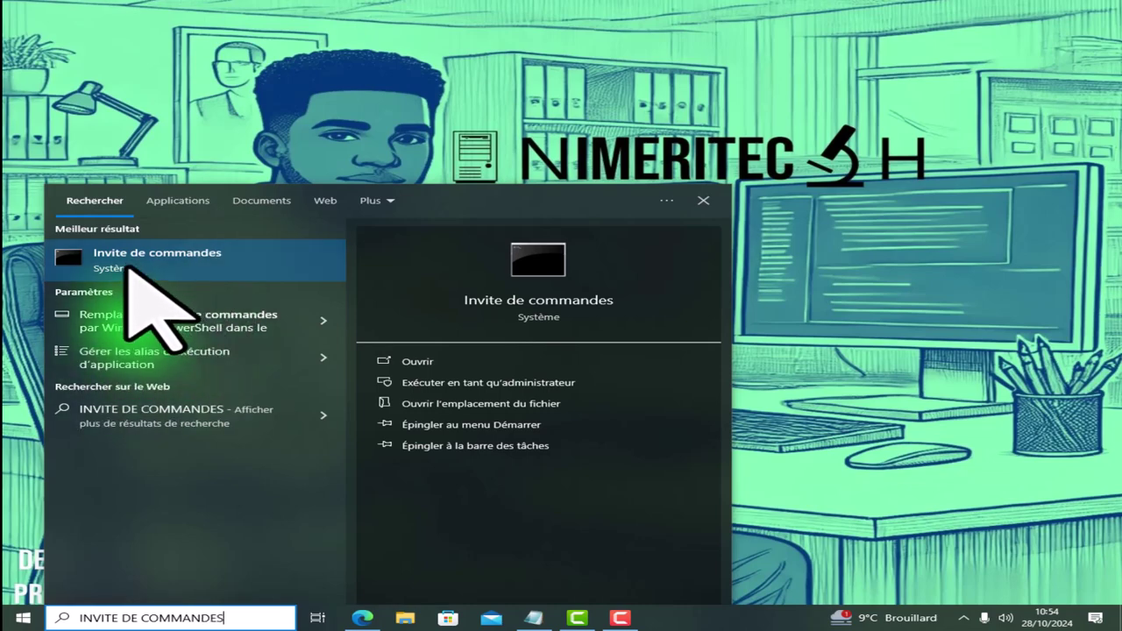
right_click(131, 264)
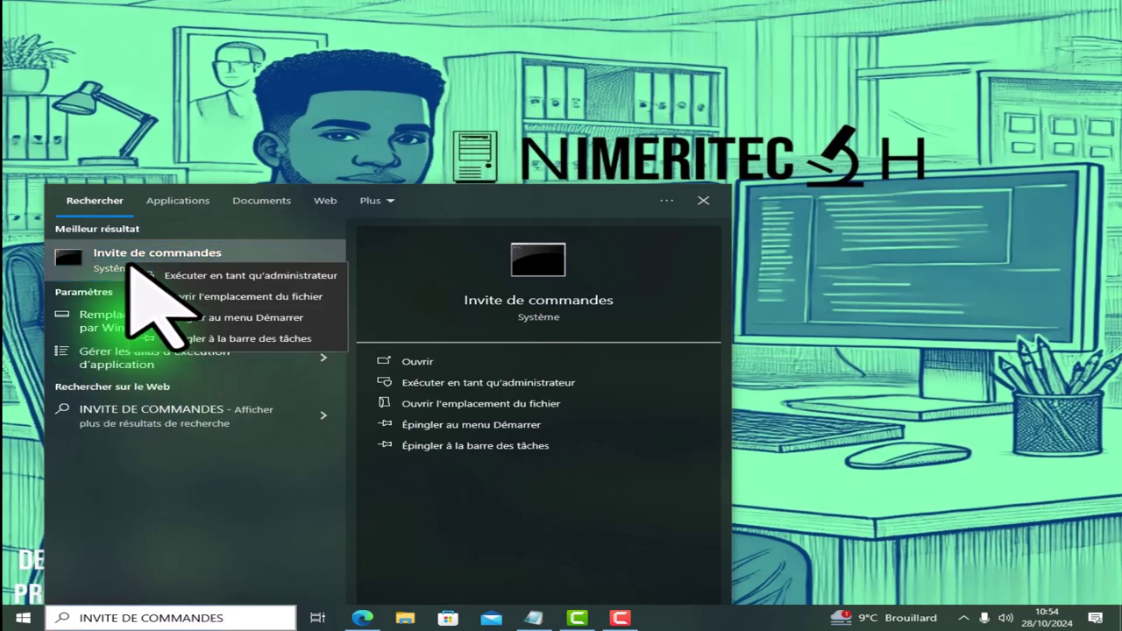
left_click(184, 276)
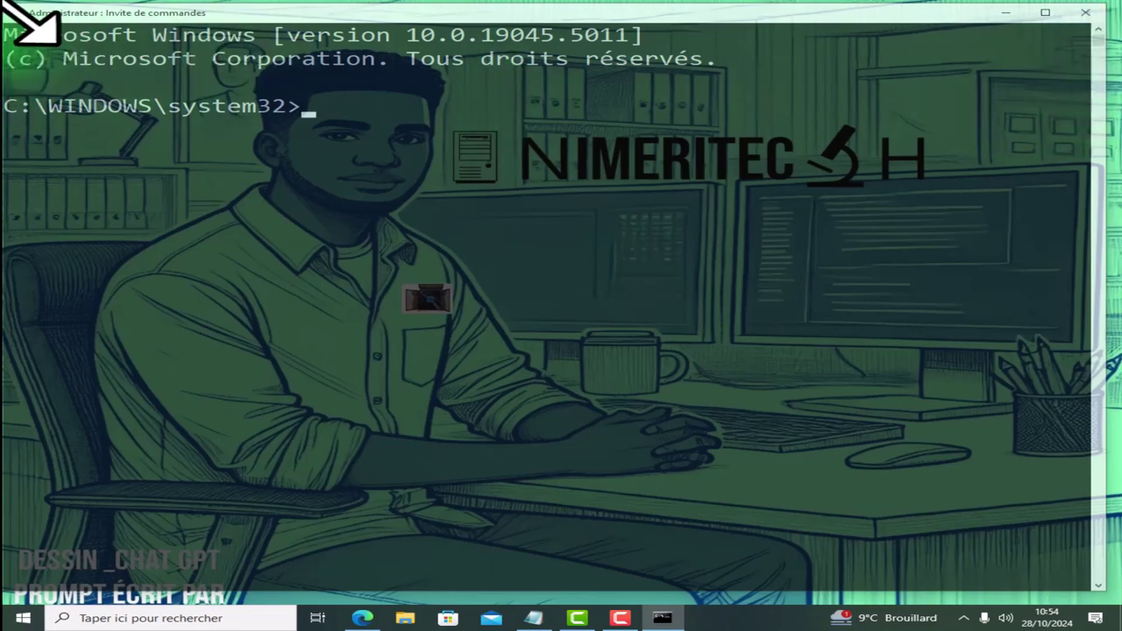
Reposition the command prompt window against the desktop's upper-left corner and narrow it to about two thirds of the screen width.
left_click_drag(18, 13, 441, 77)
left_click_drag(709, 88, 275, 13)
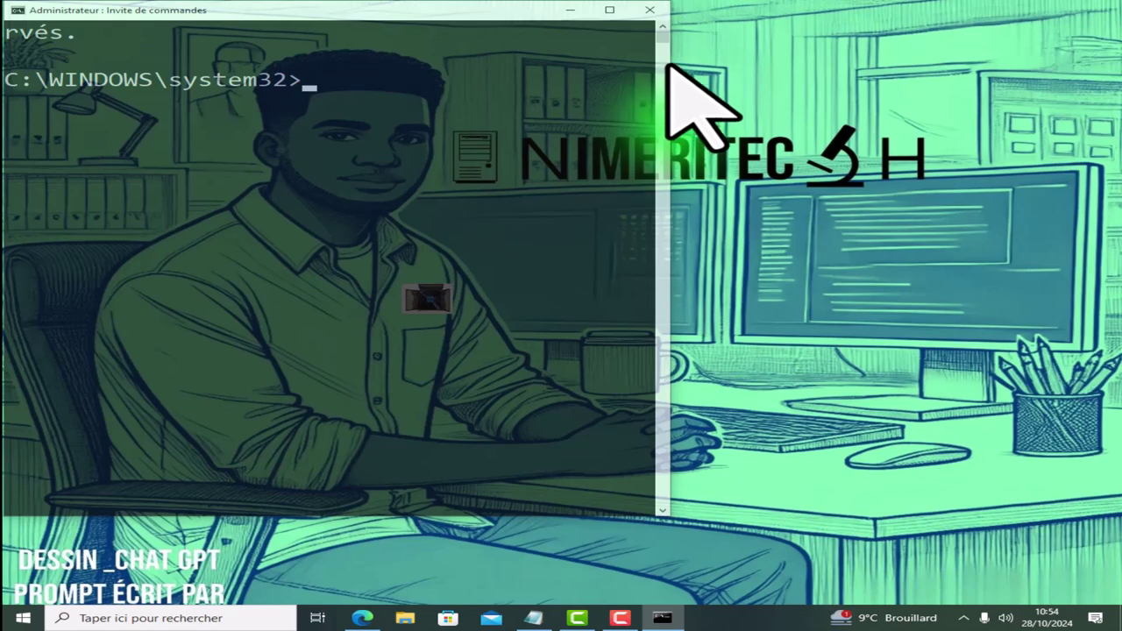
left_click_drag(671, 60, 717, 55)
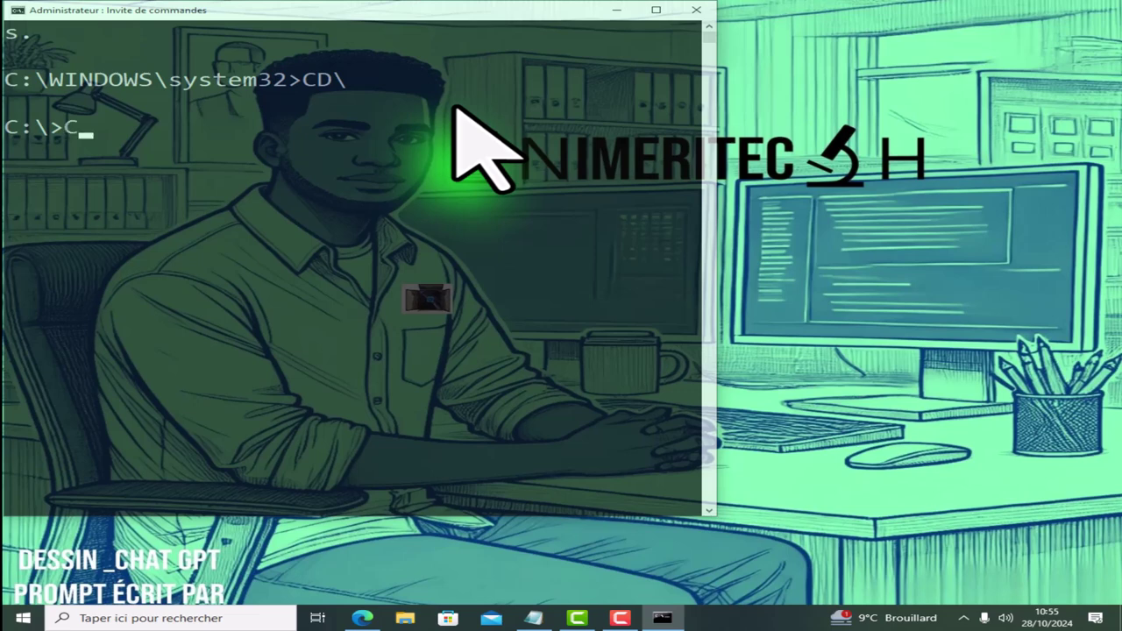
Go to the root of drive C with CD\, set green text with COLOR A, and clear the screen with CLS.
key("Return")
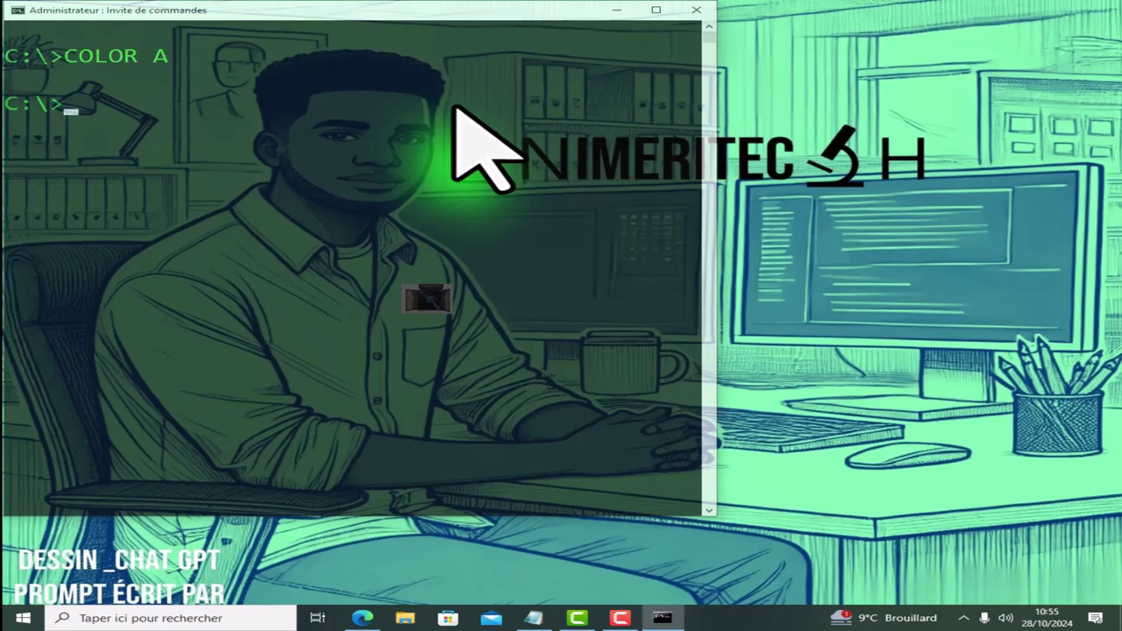
type("LS")
key("Return")
Launch PowerShell from the command prompt with START POWERSHELL and maximize its window.
type("START POWERSHELL")
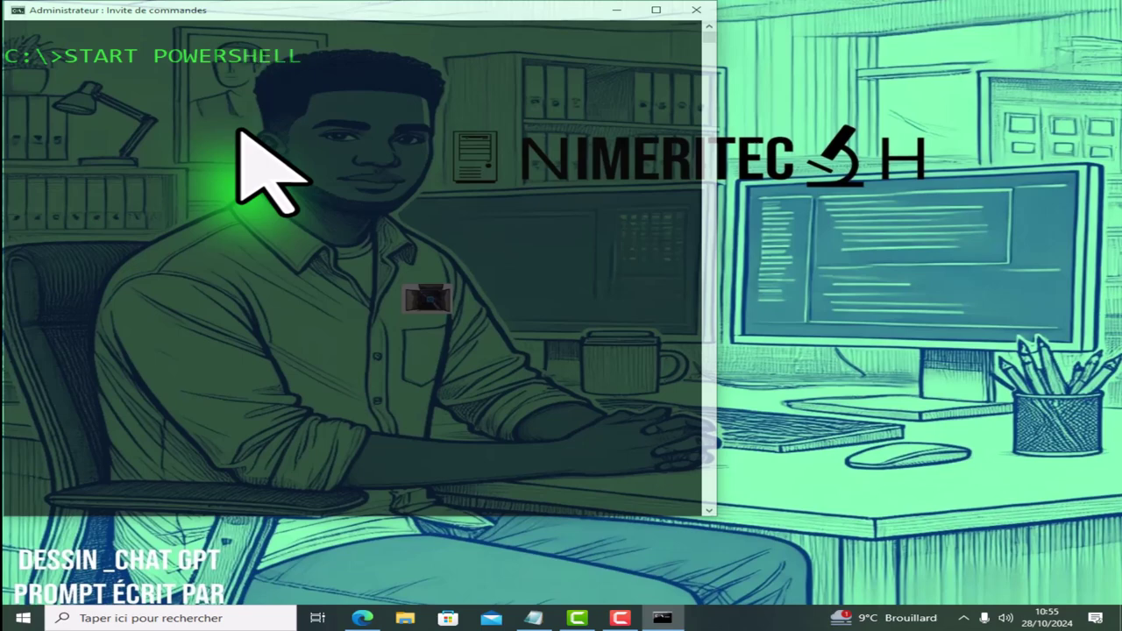
left_click_drag(351, 127, 578, 93)
left_click(915, 93)
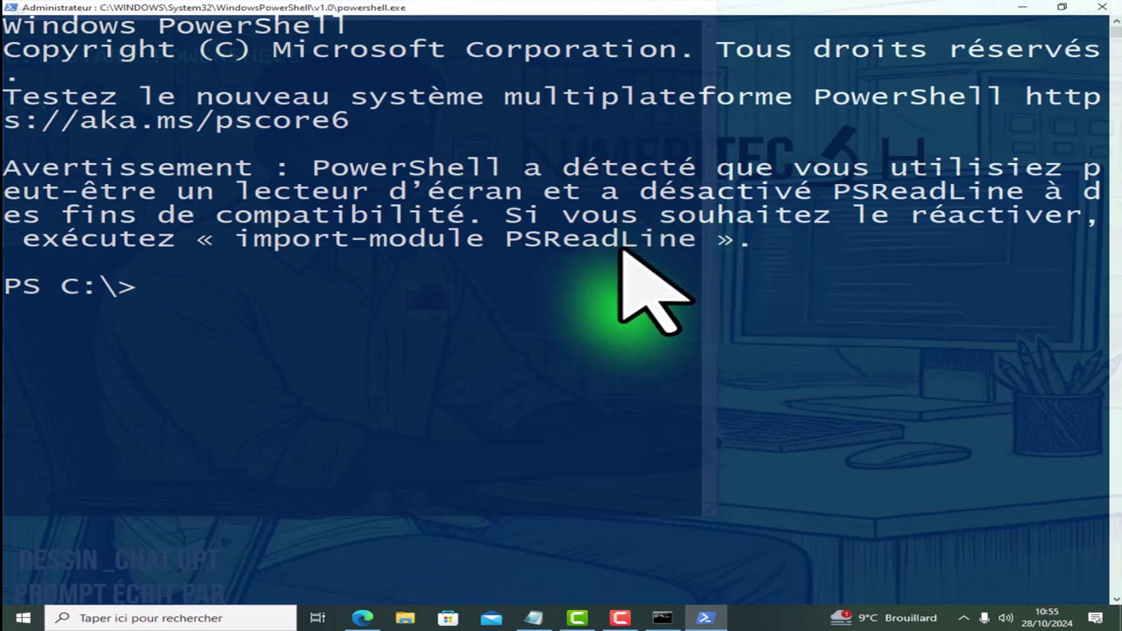
Highlight the PSReadLine warning in the PowerShell window and clear the screen with CLS.
left_click_drag(12, 170, 957, 250)
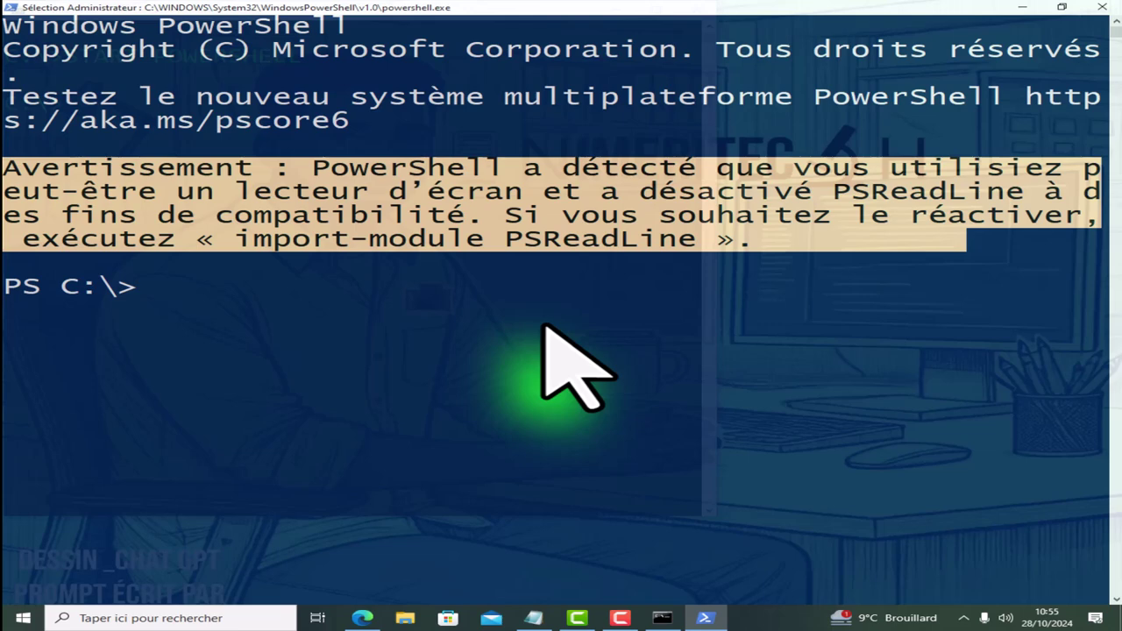
type("CLS")
key("Return")
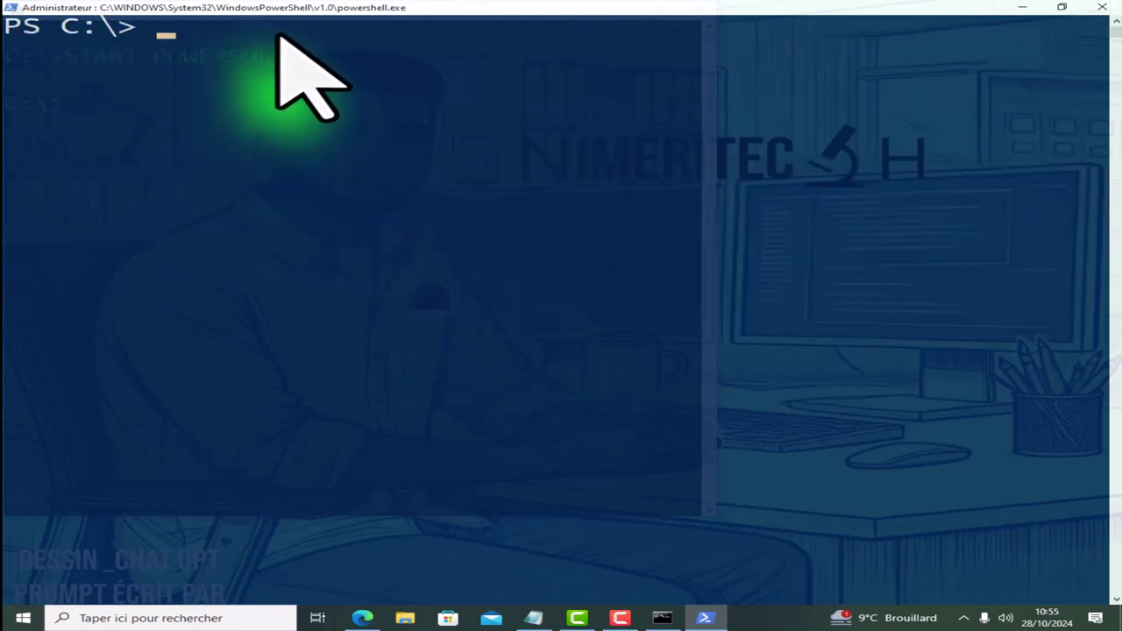
Arrange the PowerShell and command prompt windows side by side at matching heights, clearing the command prompt's screen.
left_click(1059, 8)
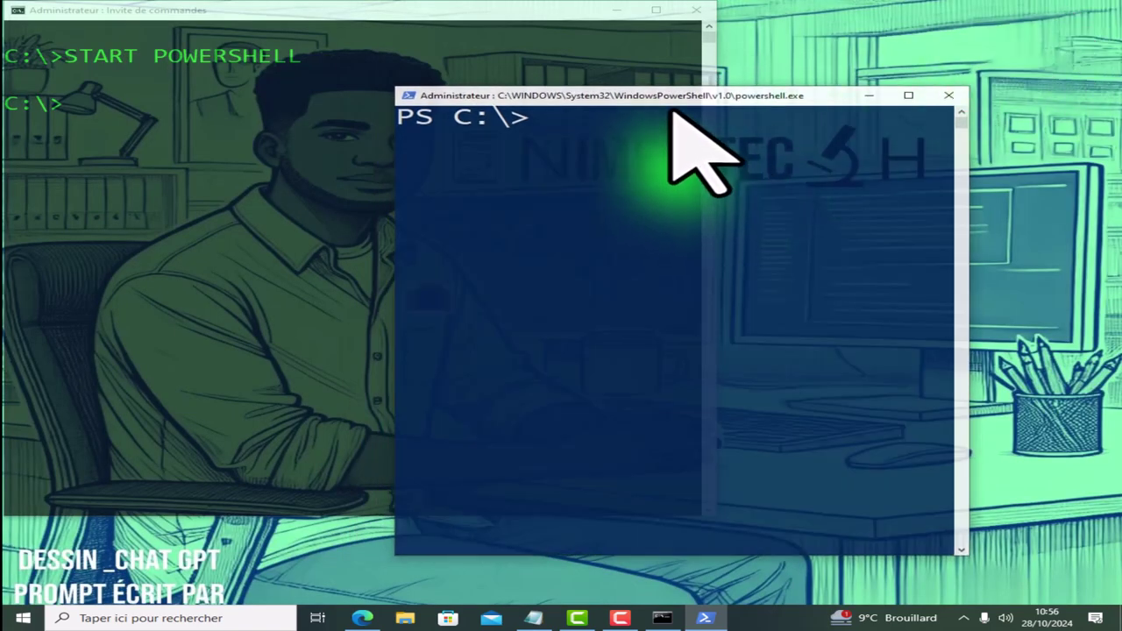
left_click_drag(671, 104, 827, 76)
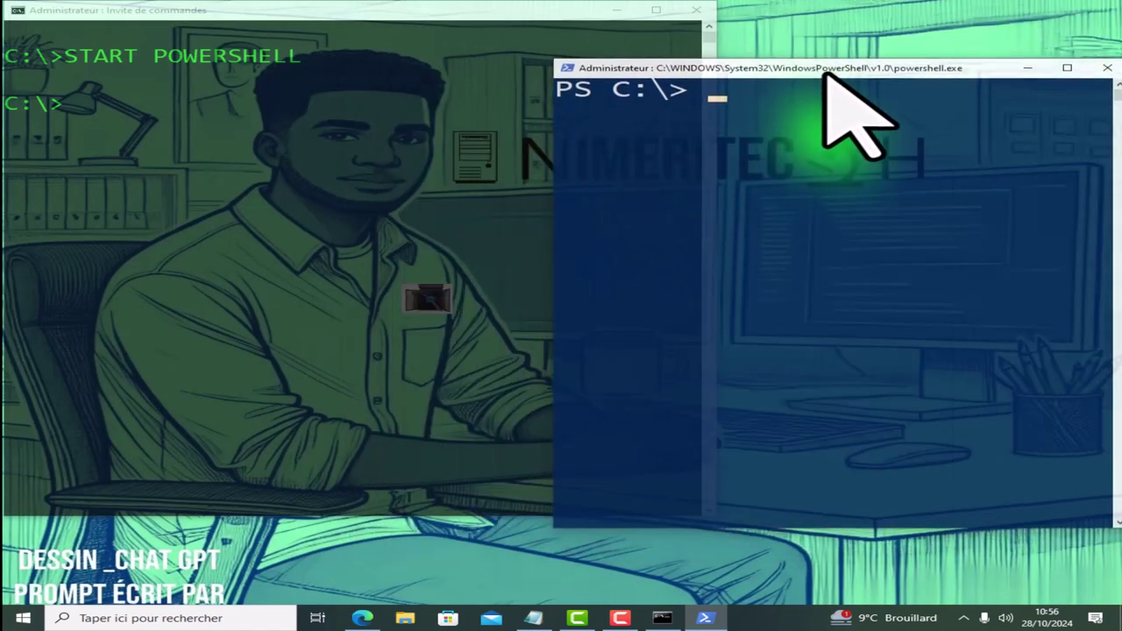
left_click(364, 14)
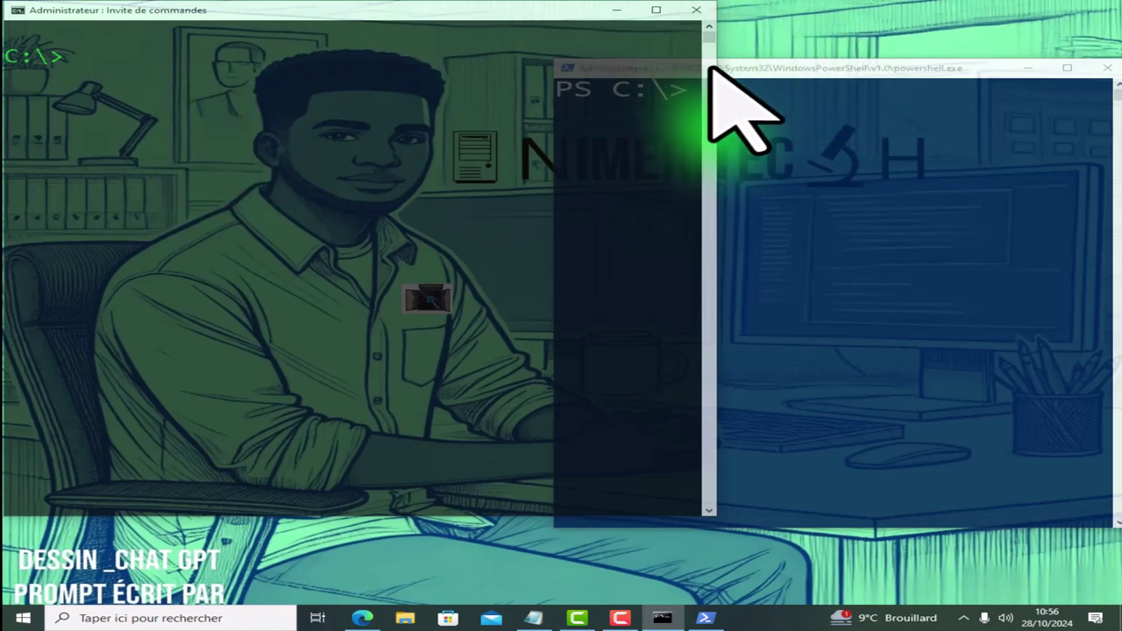
left_click_drag(716, 79, 524, 107)
left_click_drag(681, 61, 658, 6)
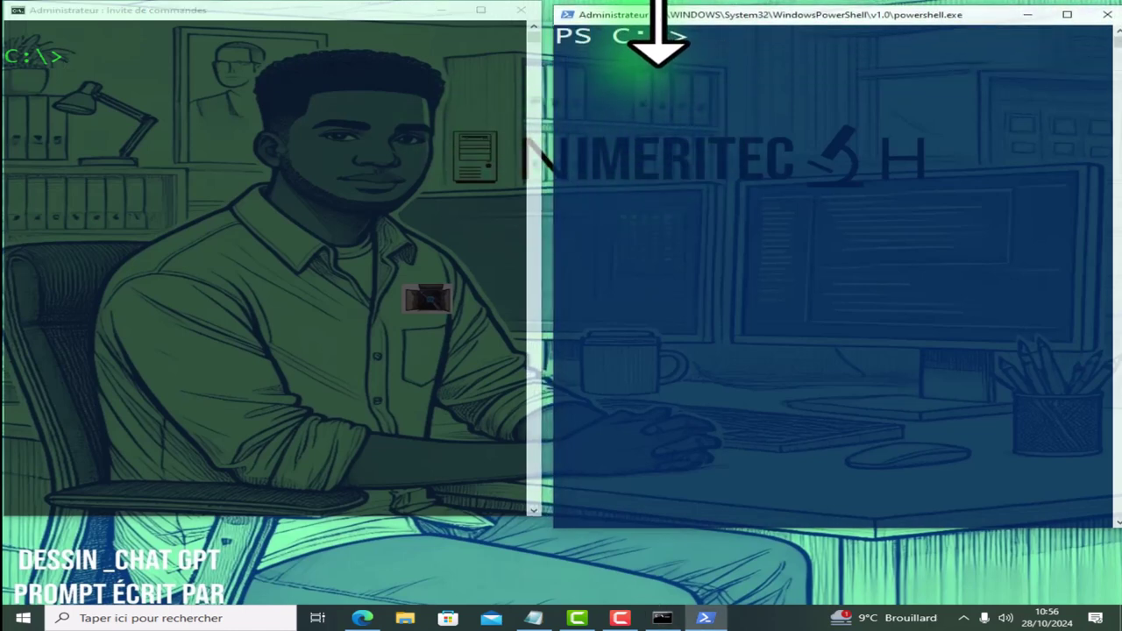
left_click(739, 509)
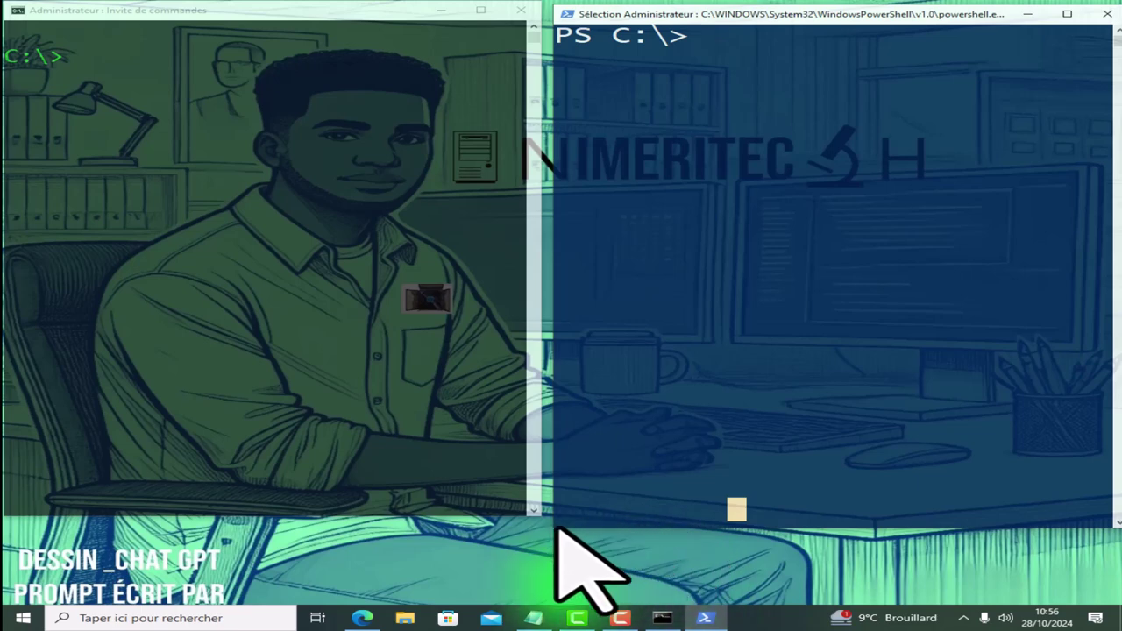
mouse_move(558, 524)
left_mouse_down()
mouse_move(552, 534)
mouse_move(556, 517)
left_mouse_up()
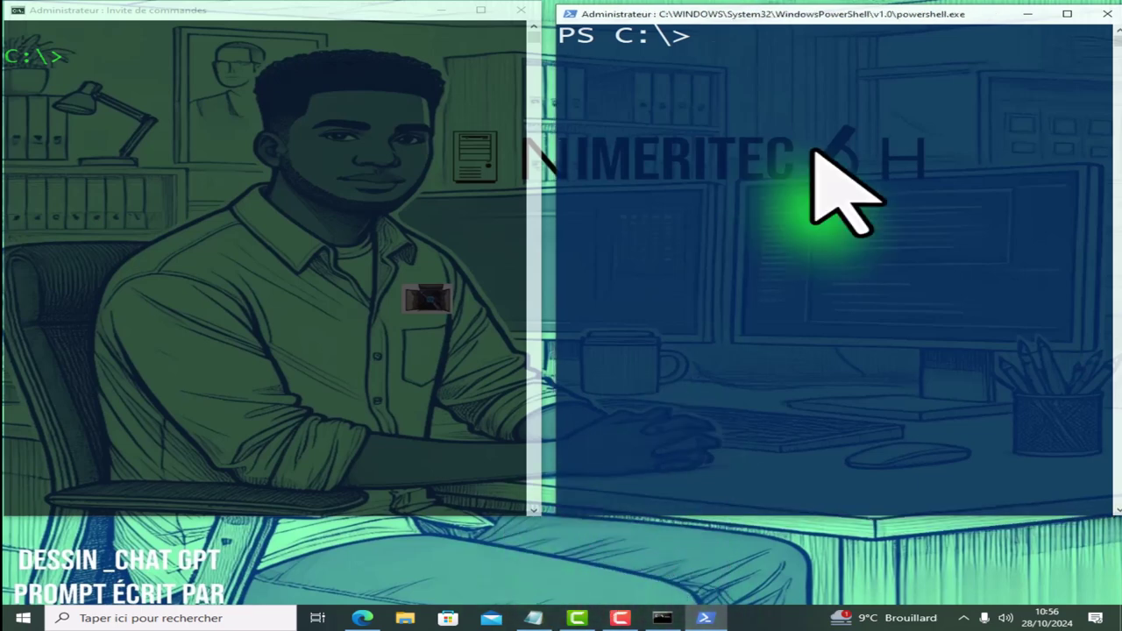
Look up POWERSHELL in the Windows search to view the available PowerShell versions, and close the search.
left_click(88, 614)
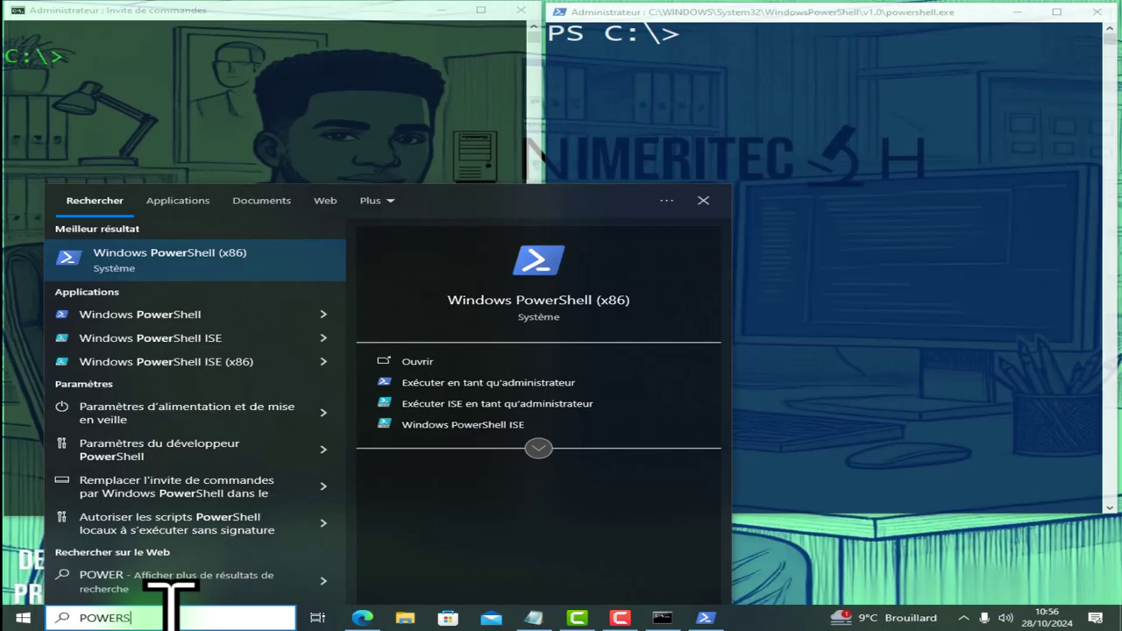
type("POWERSHELL")
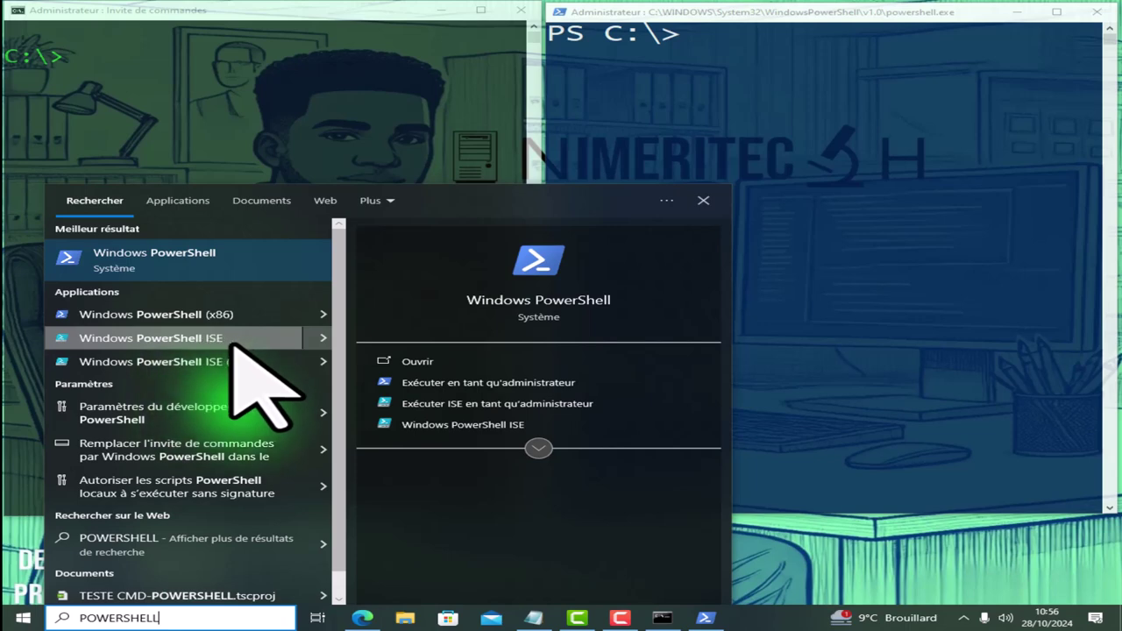
left_click(704, 201)
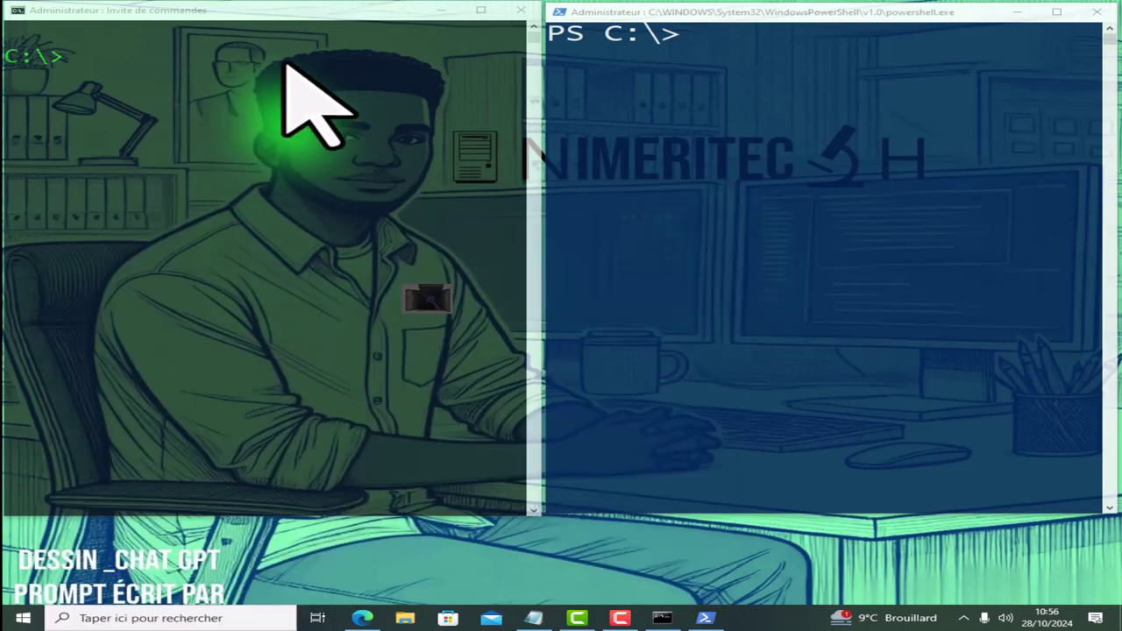
Run HELP in the command prompt and maximize its window.
left_click(131, 72)
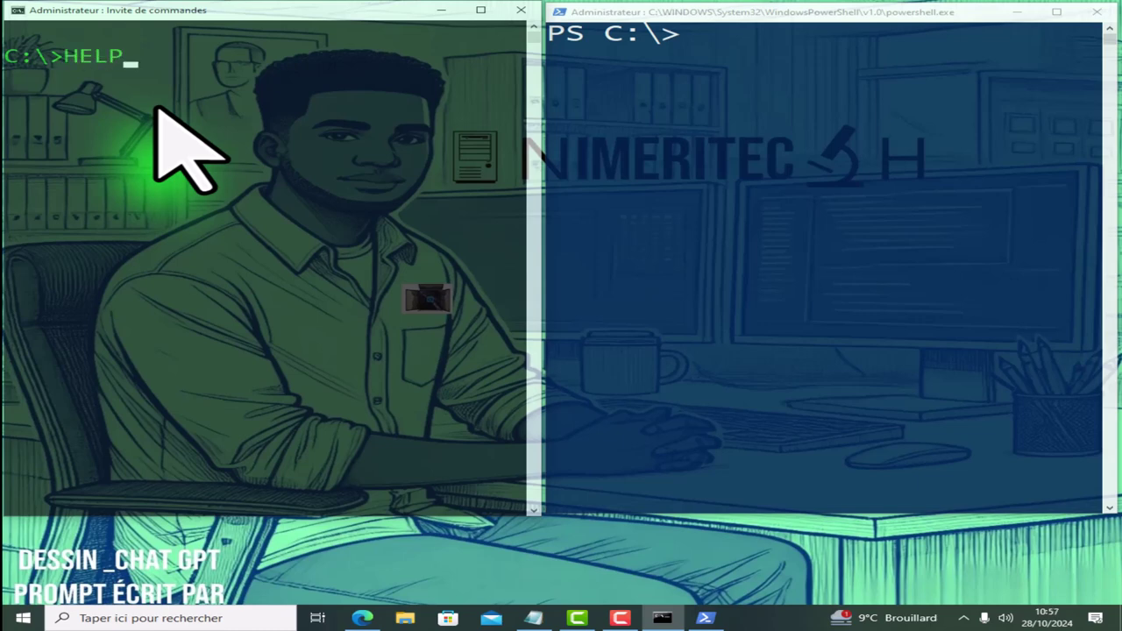
key("Return")
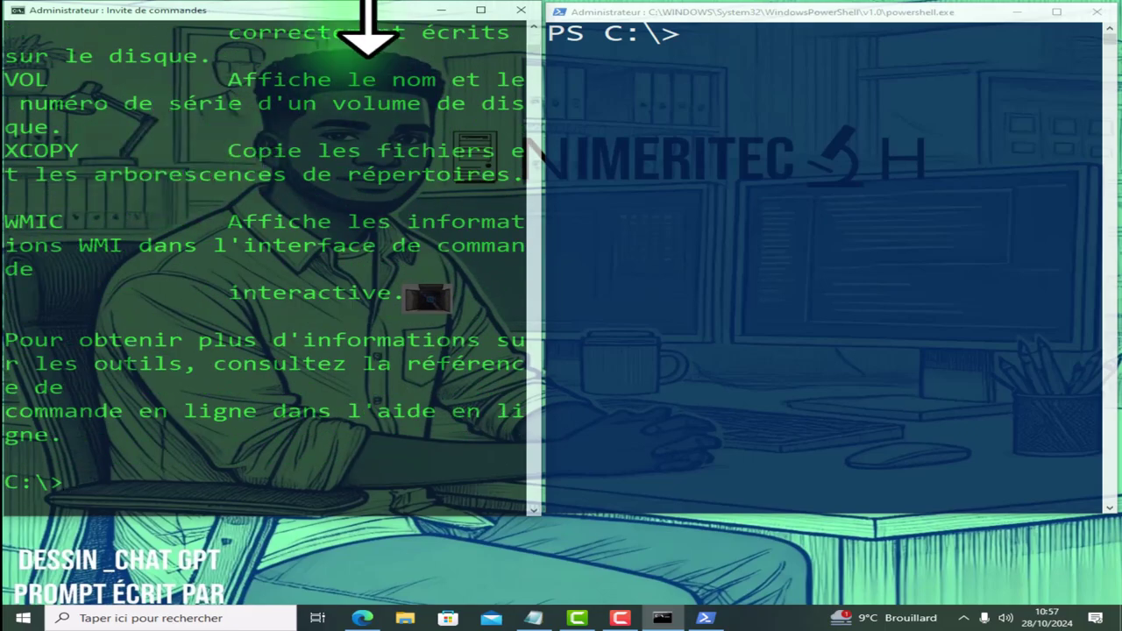
left_click(481, 9)
Examine the command names and descriptions listed by HELP in the command prompt.
scroll(301, 368, "up", 15)
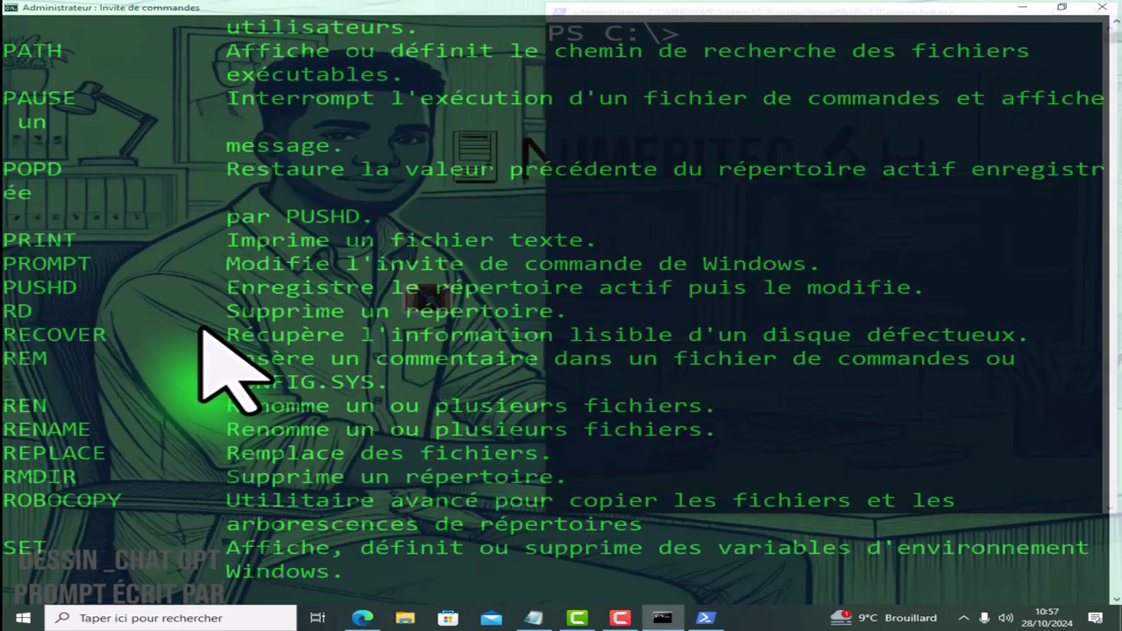
scroll(110, 315, "up", 10)
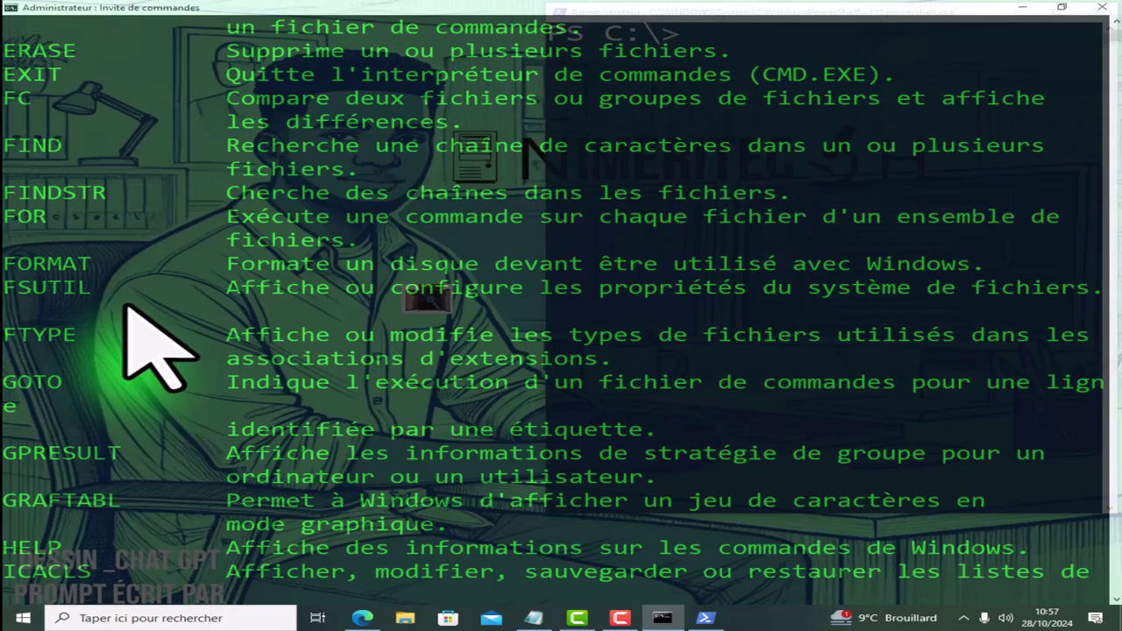
scroll(125, 307, "up", 8)
scroll(127, 305, "up", 10)
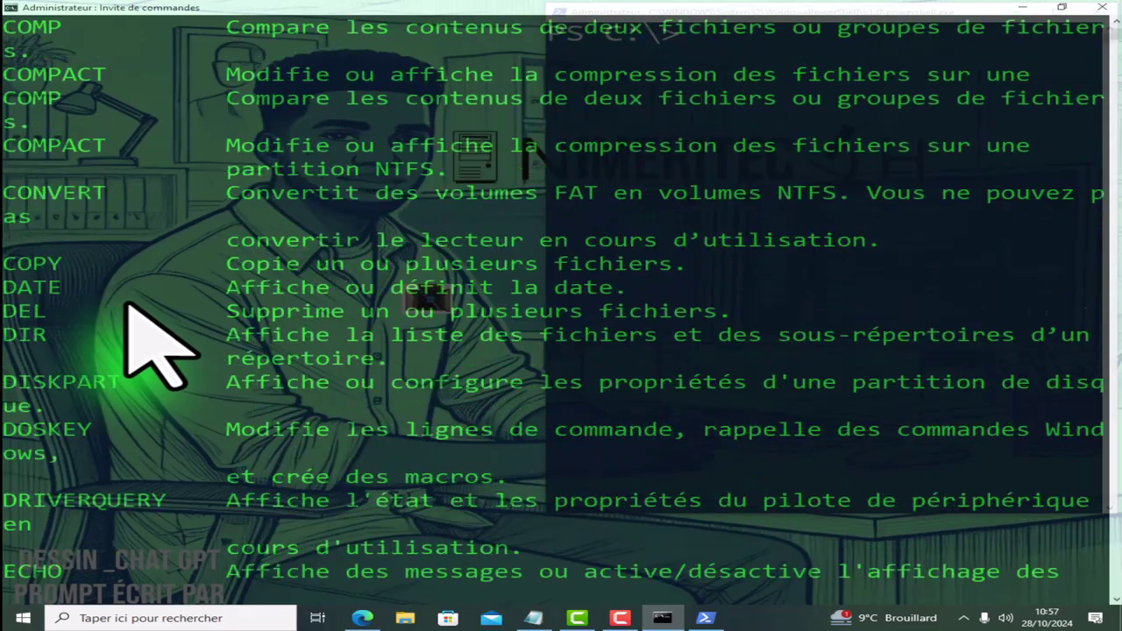
scroll(157, 346, "down", 1)
scroll(158, 346, "up", 2)
scroll(125, 306, "down", 12)
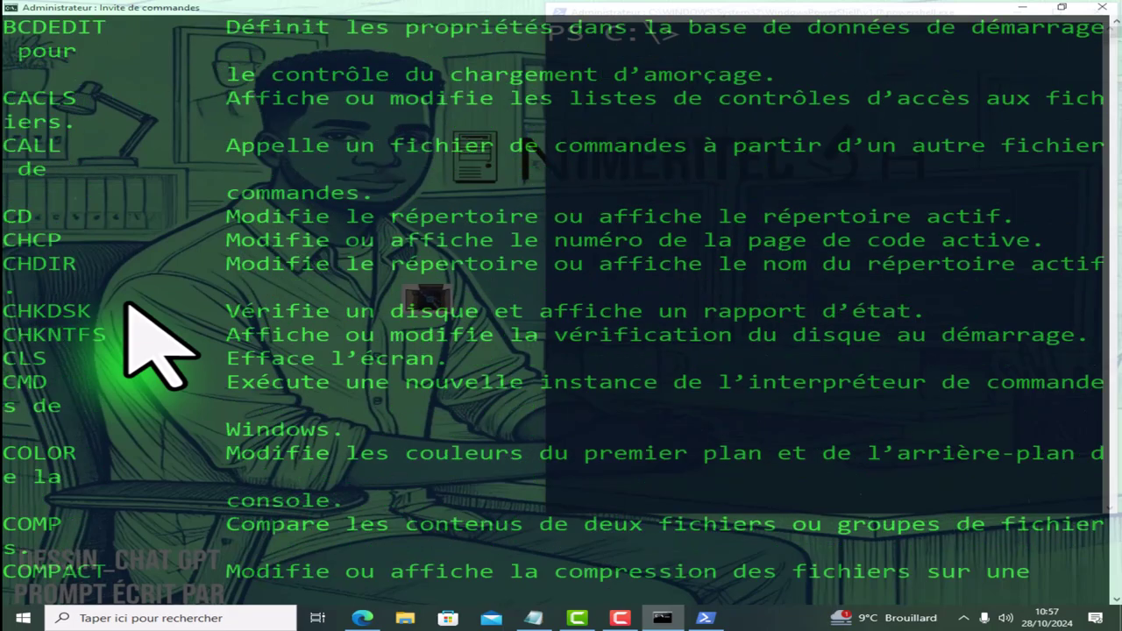
scroll(127, 305, "down", 10)
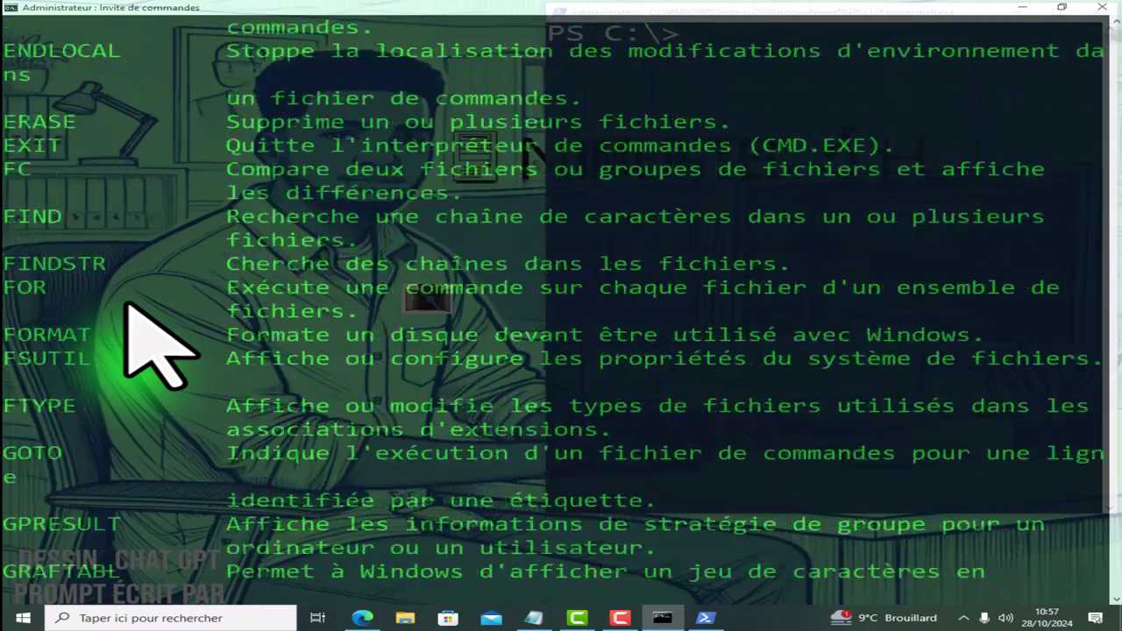
scroll(127, 306, "down", 6)
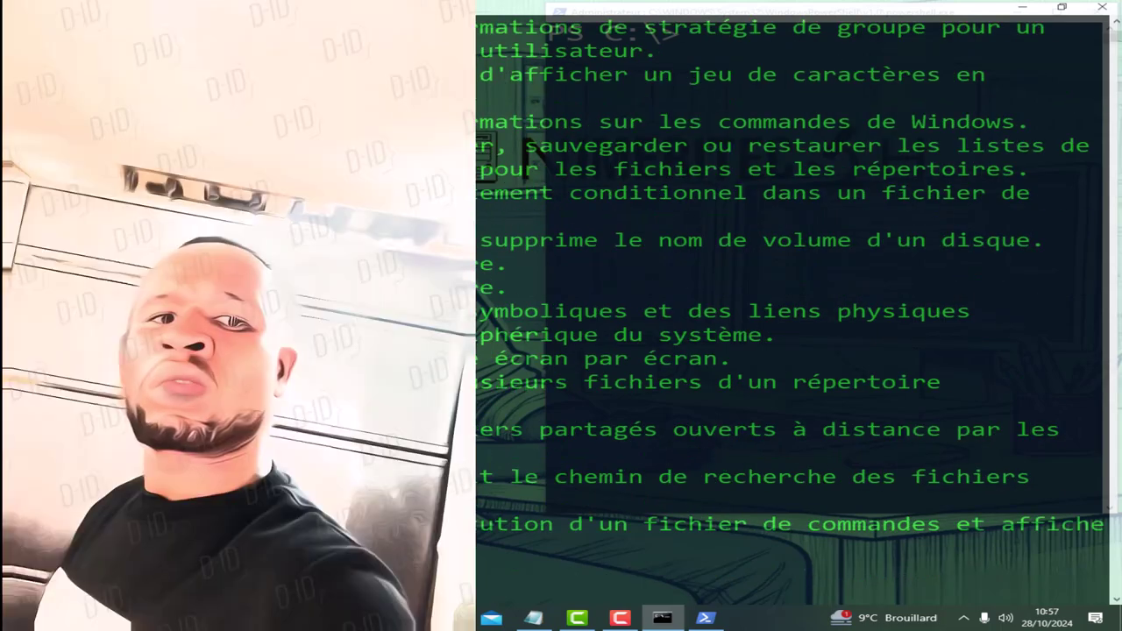
scroll(789, 307, "down", 1)
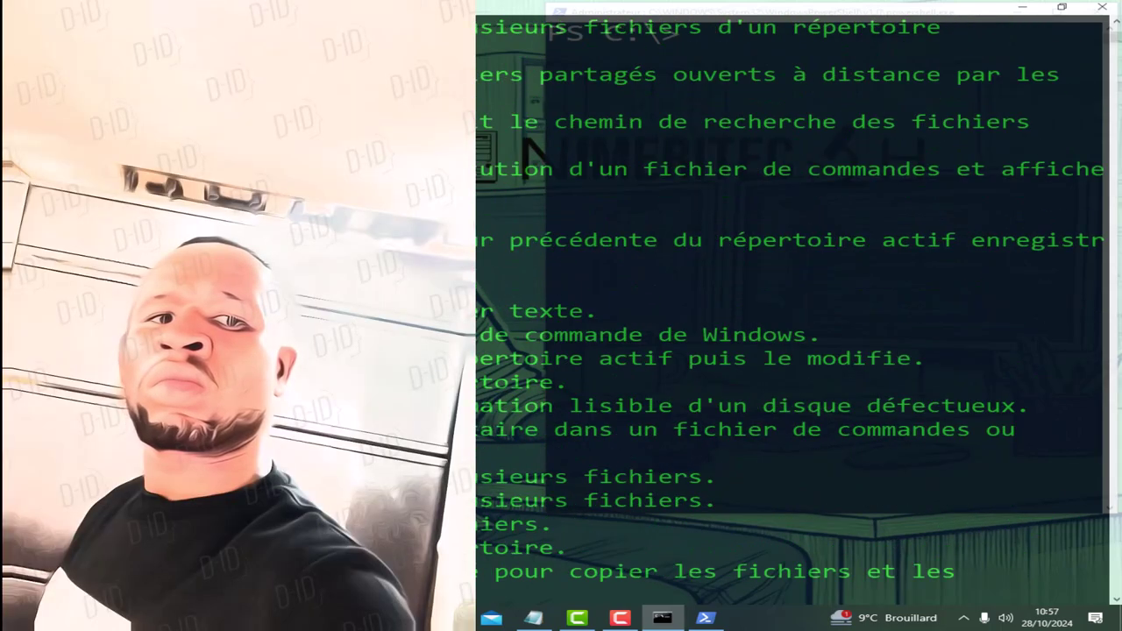
scroll(127, 305, "down", 3)
scroll(128, 307, "down", 6)
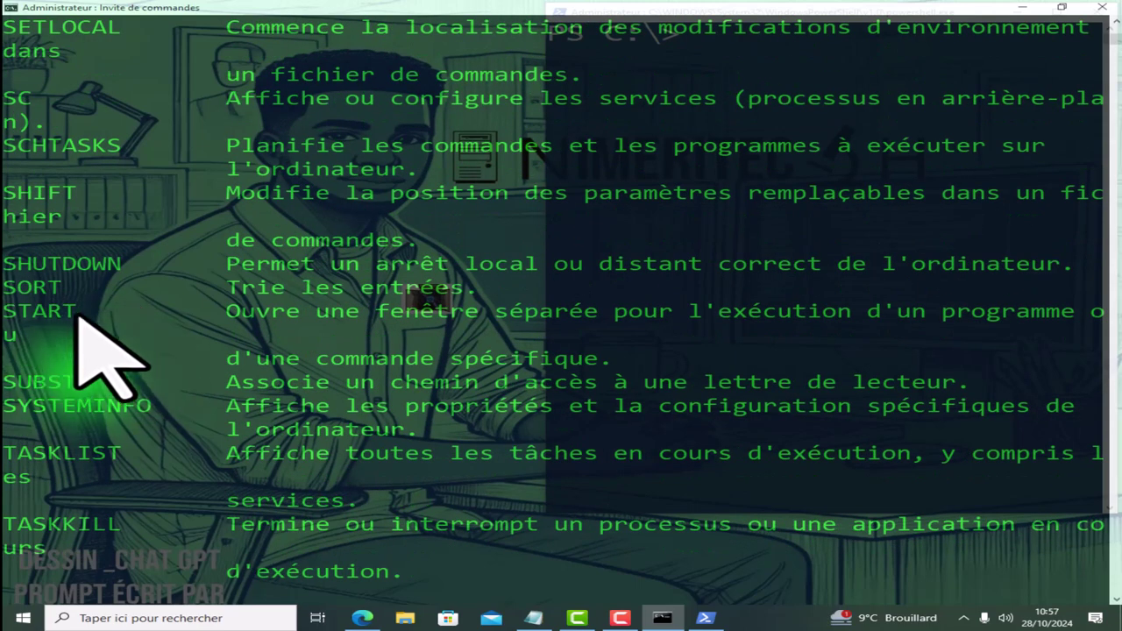
Highlight the description of the START command in the HELP list, and minimize the command prompt.
double_click(22, 311)
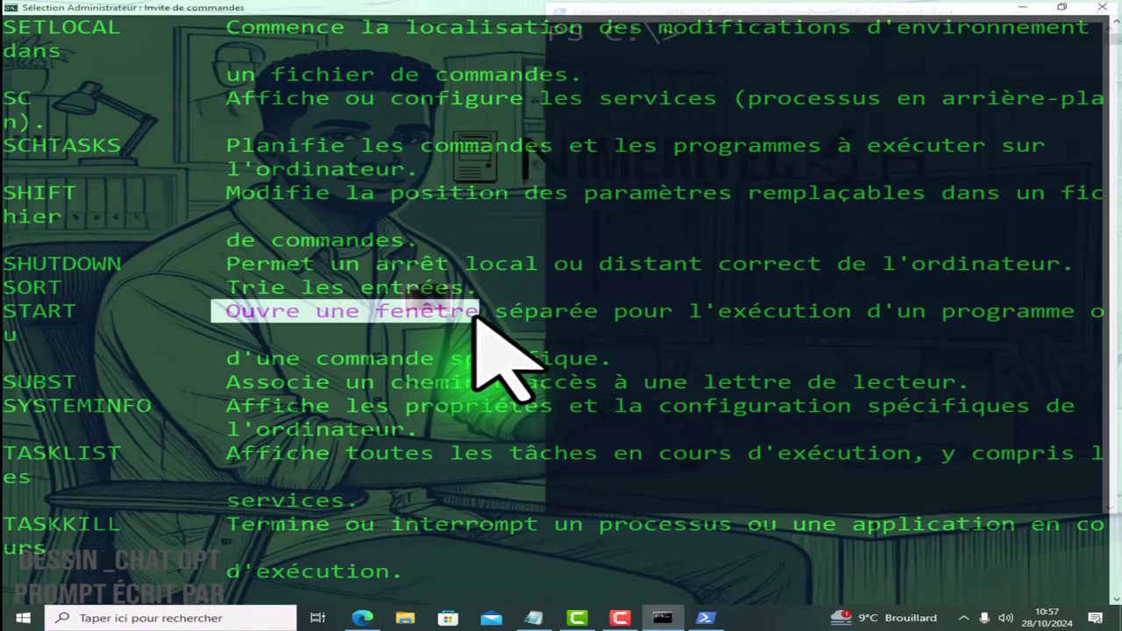
left_click_drag(476, 313, 1040, 314)
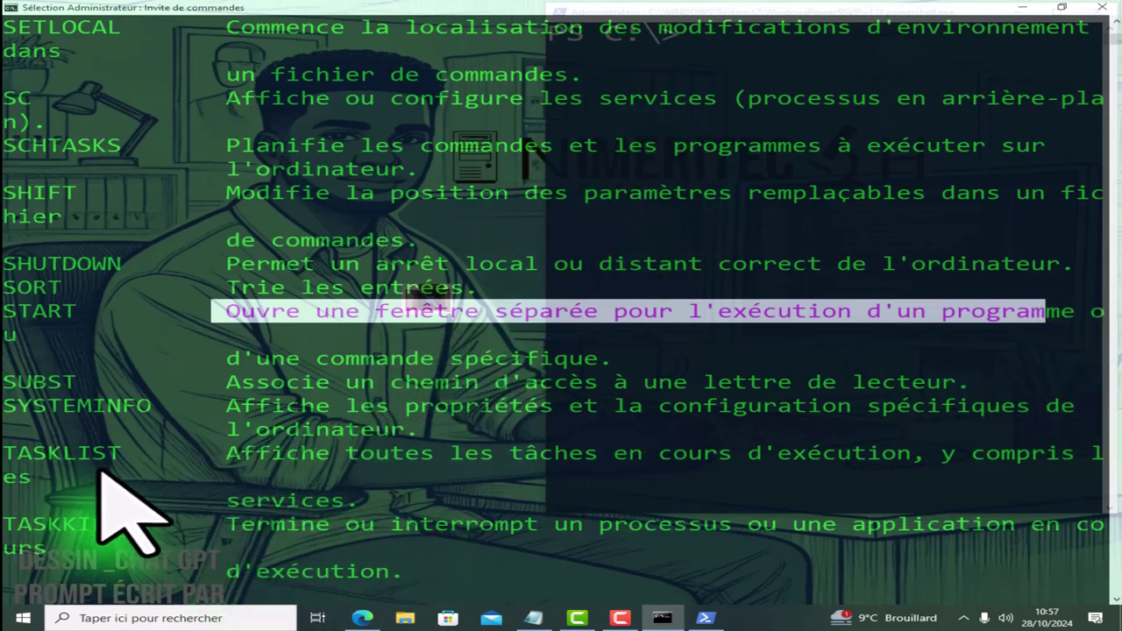
left_click(1022, 7)
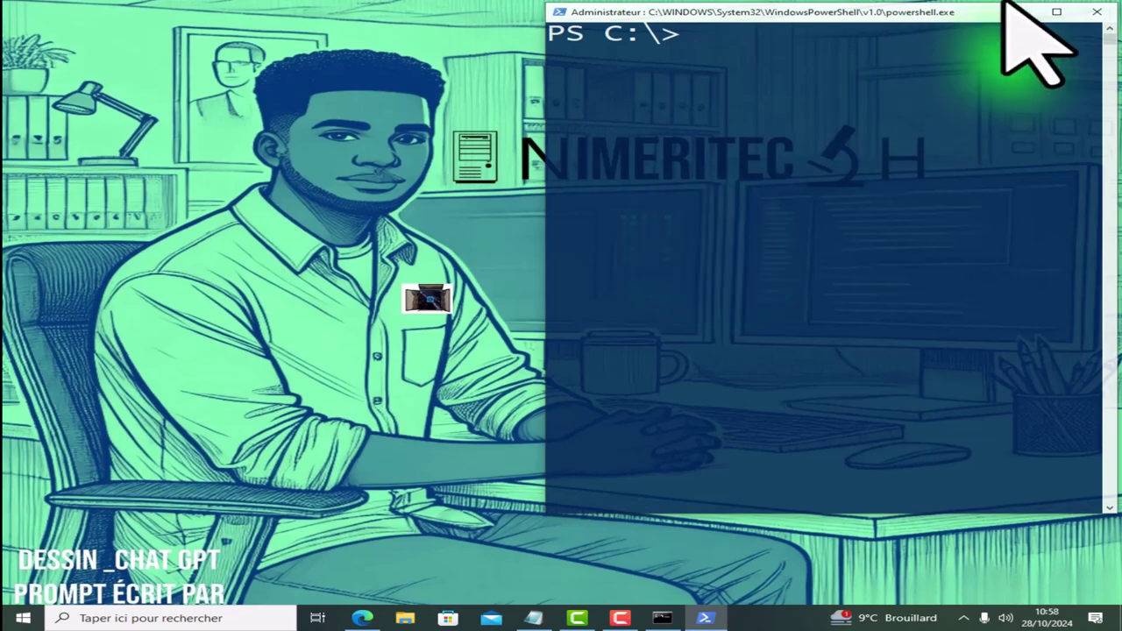
Maximize the PowerShell window and run START CMD to launch a separate command prompt.
left_click(1057, 11)
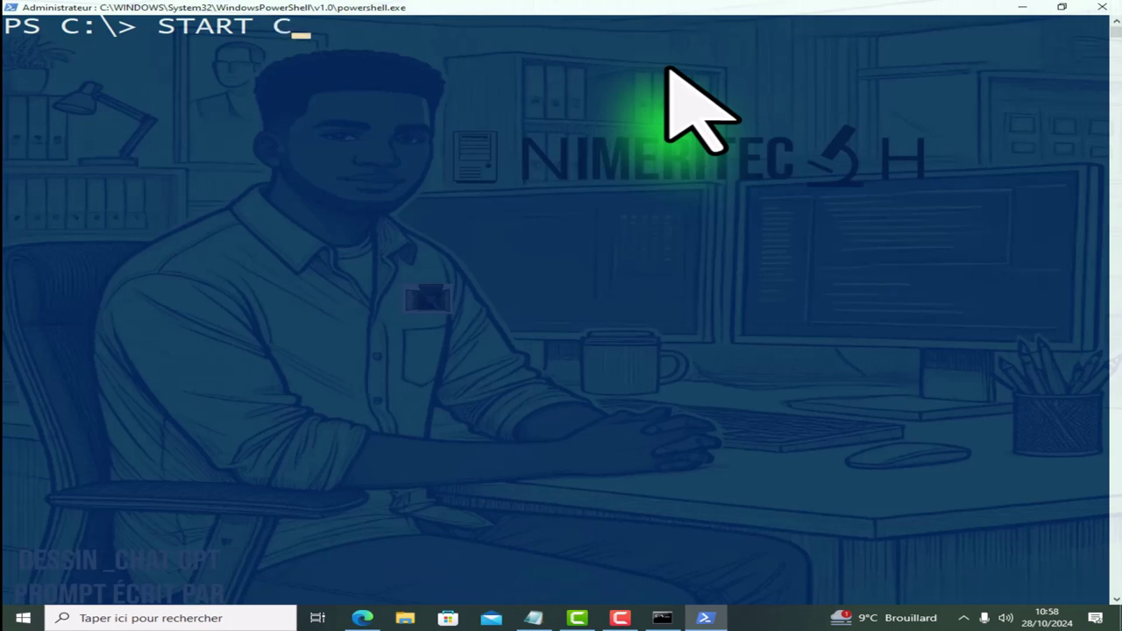
type("START CMD")
key("Return")
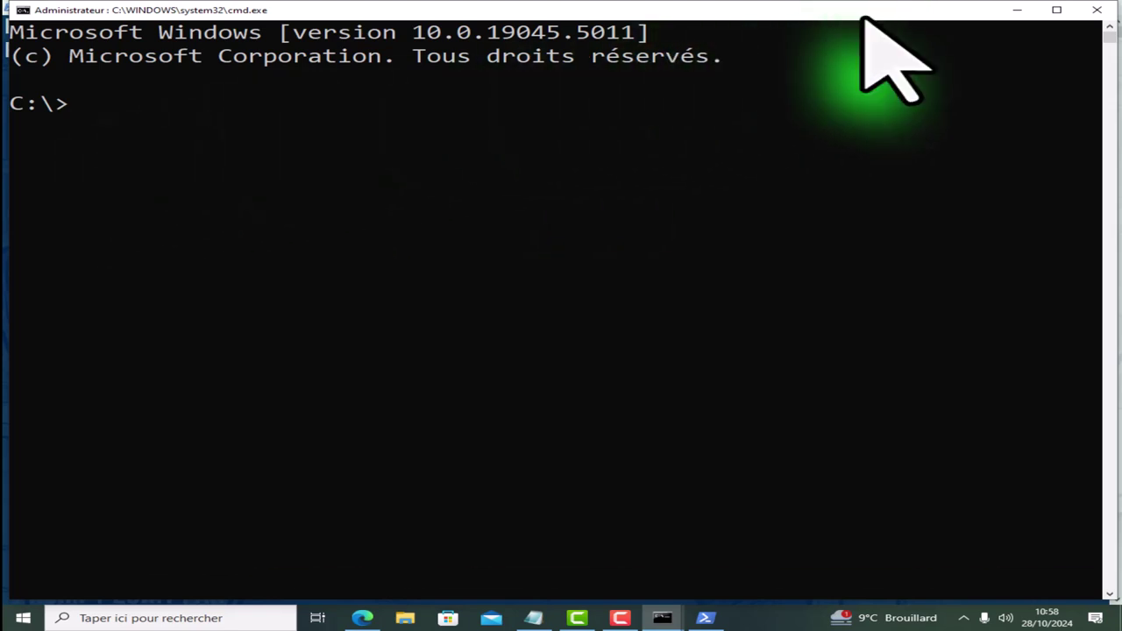
Reposition the new command prompt window and close it with EXIT, and clear the PowerShell screen with CLS.
left_click_drag(972, 17, 920, 25)
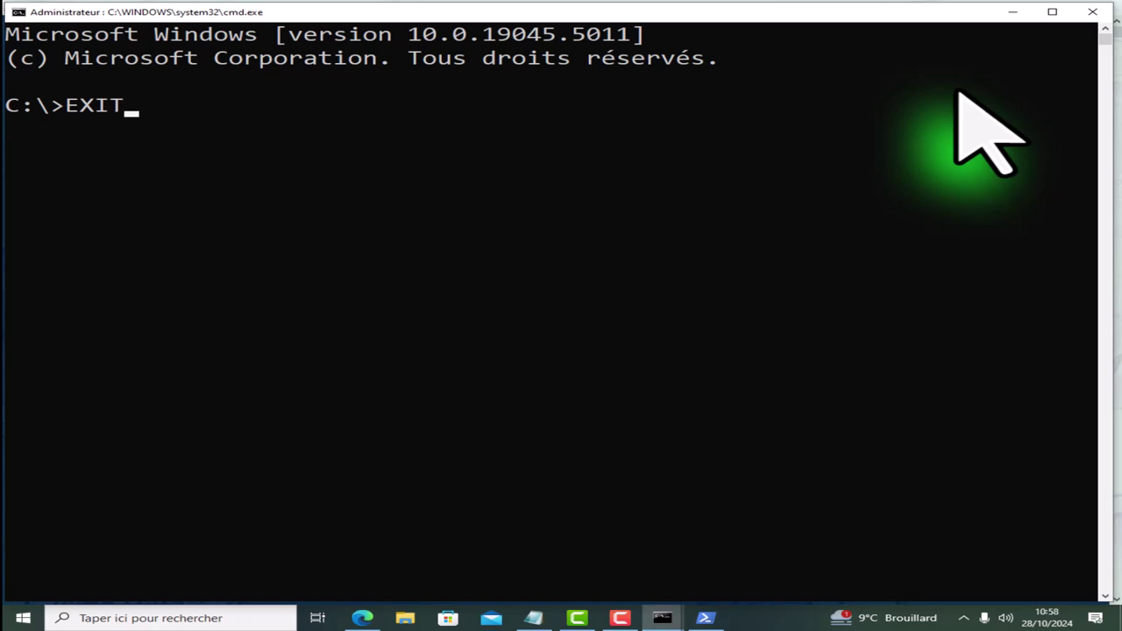
key("Return")
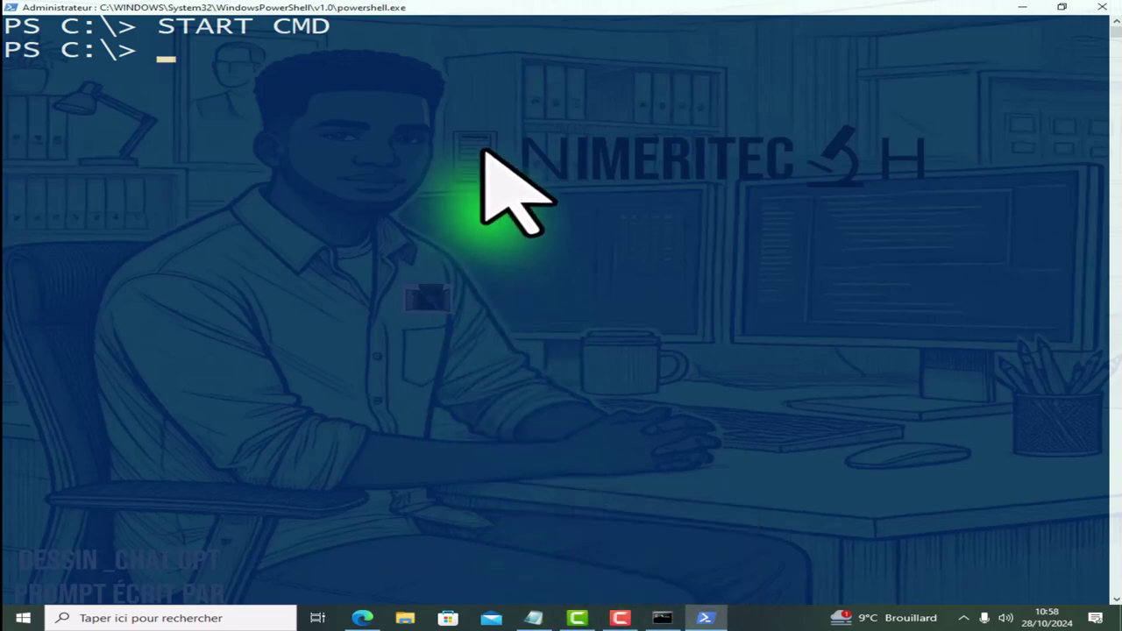
type("CLS")
key("Return")
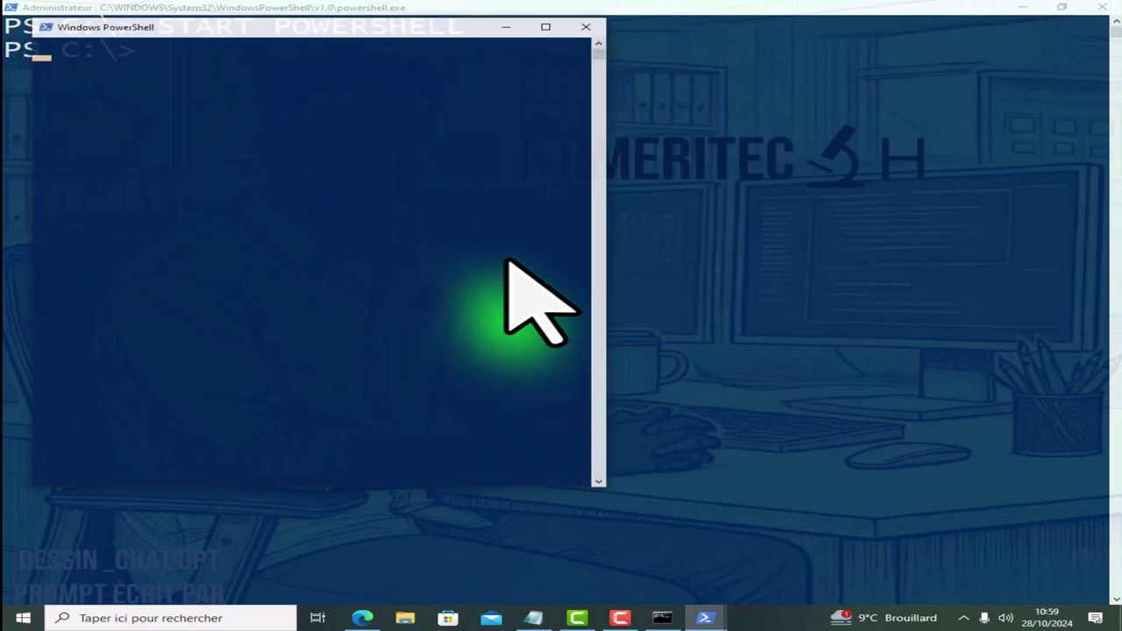
Open a second PowerShell window with START POWERSHELL, move it aside, and close it with EXIT.
left_click_drag(333, 10, 857, 62)
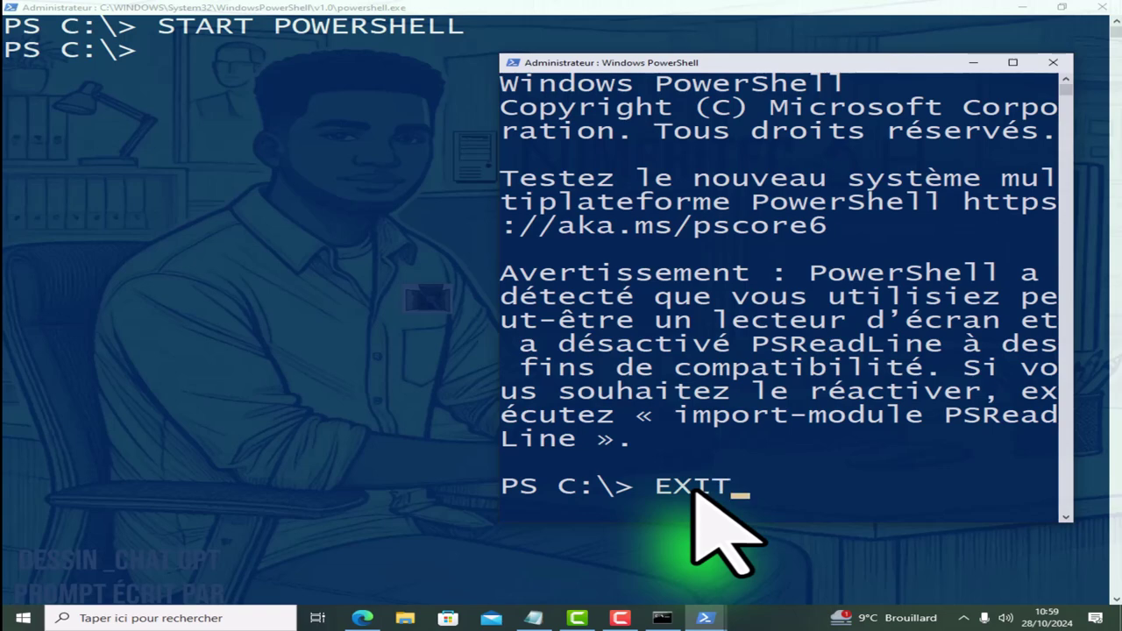
type("EXIT")
key("Return")
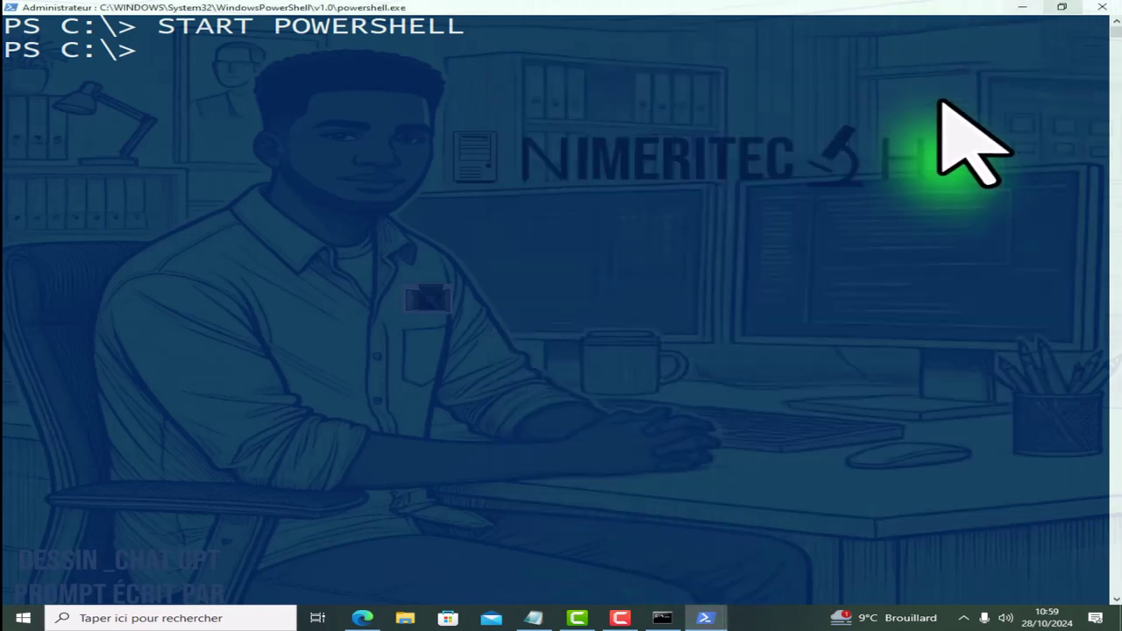
Restore the PowerShell and command prompt windows to their side-by-side layout.
double_click(974, 7)
left_click(660, 619)
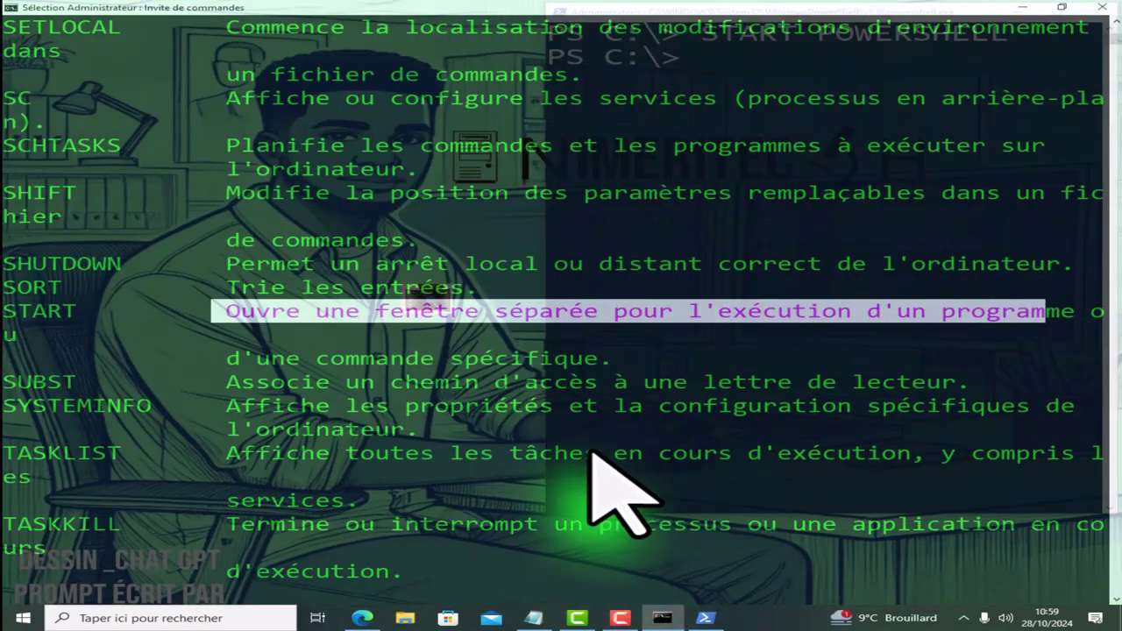
left_click(1062, 7)
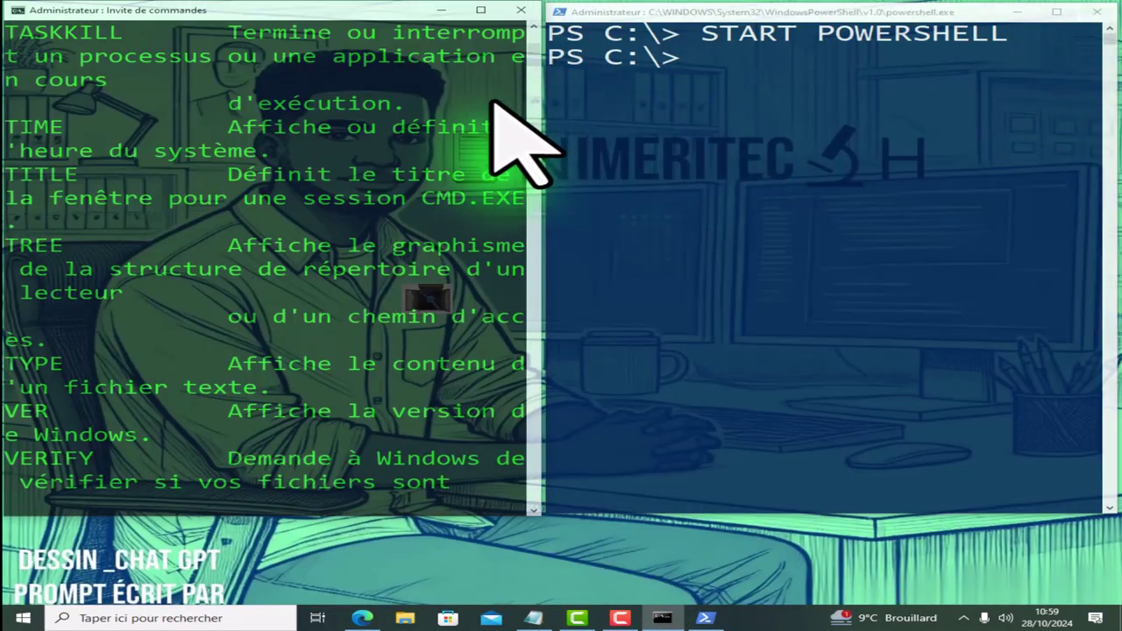
Clear the screens of both the command prompt and PowerShell with CLS.
scroll(383, 348, "down", 3)
scroll(384, 348, "down", 4)
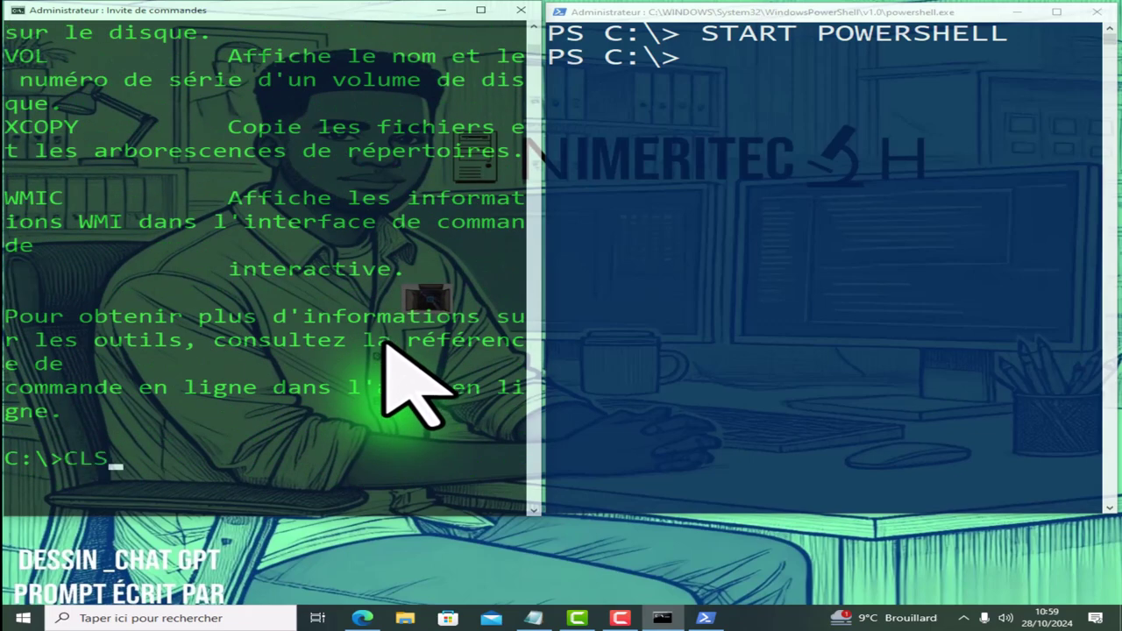
key("Return")
left_click(697, 70)
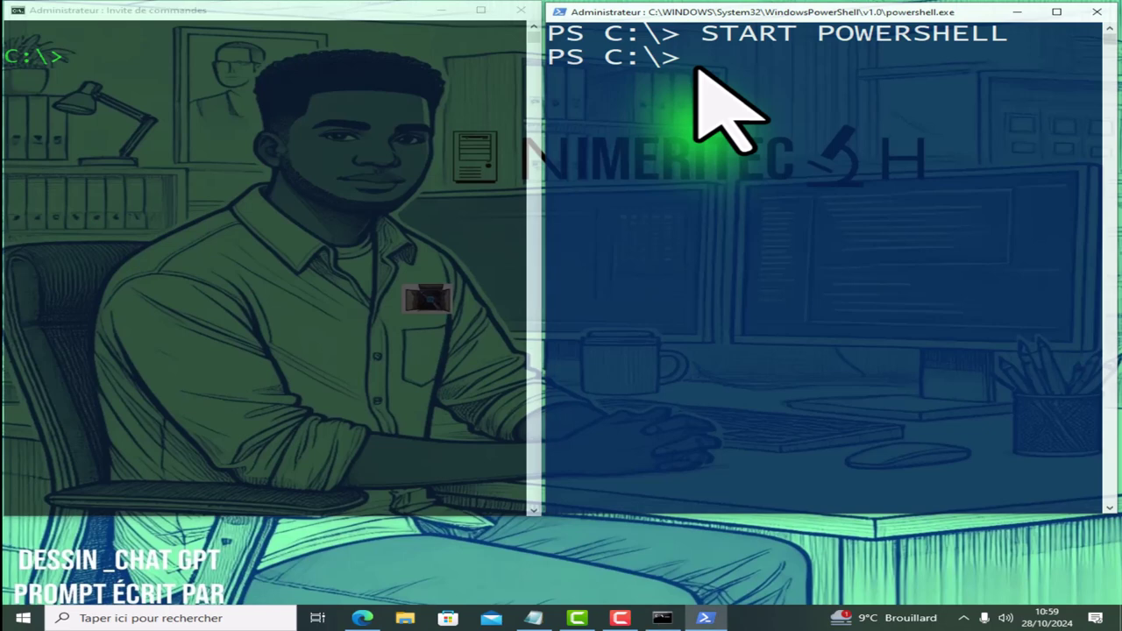
left_click(697, 70)
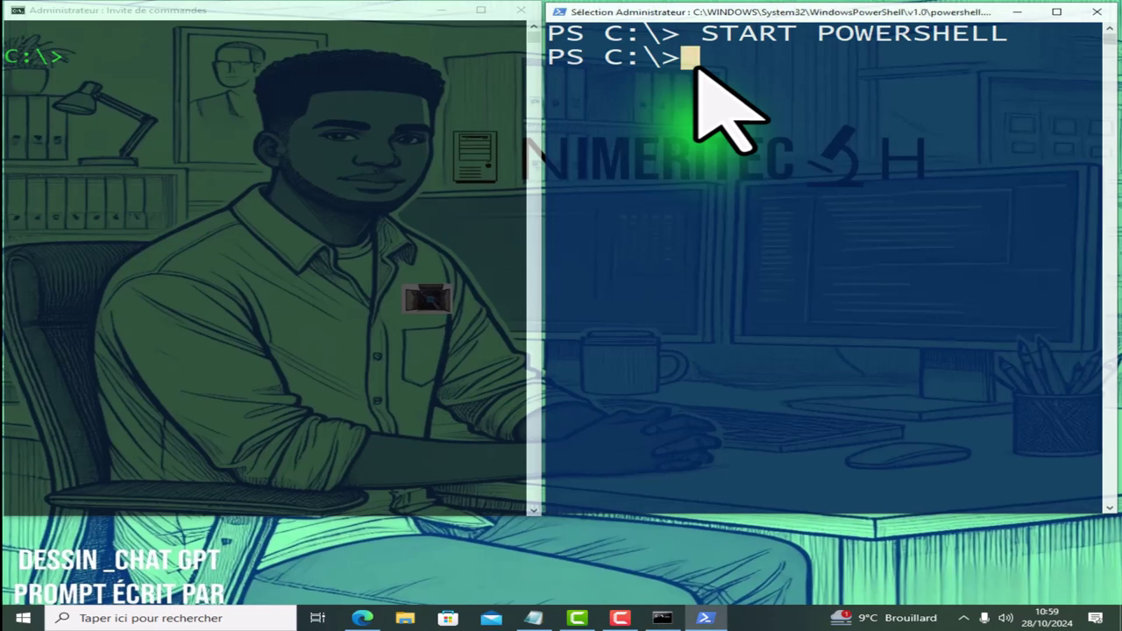
type("CLS")
key("Return")
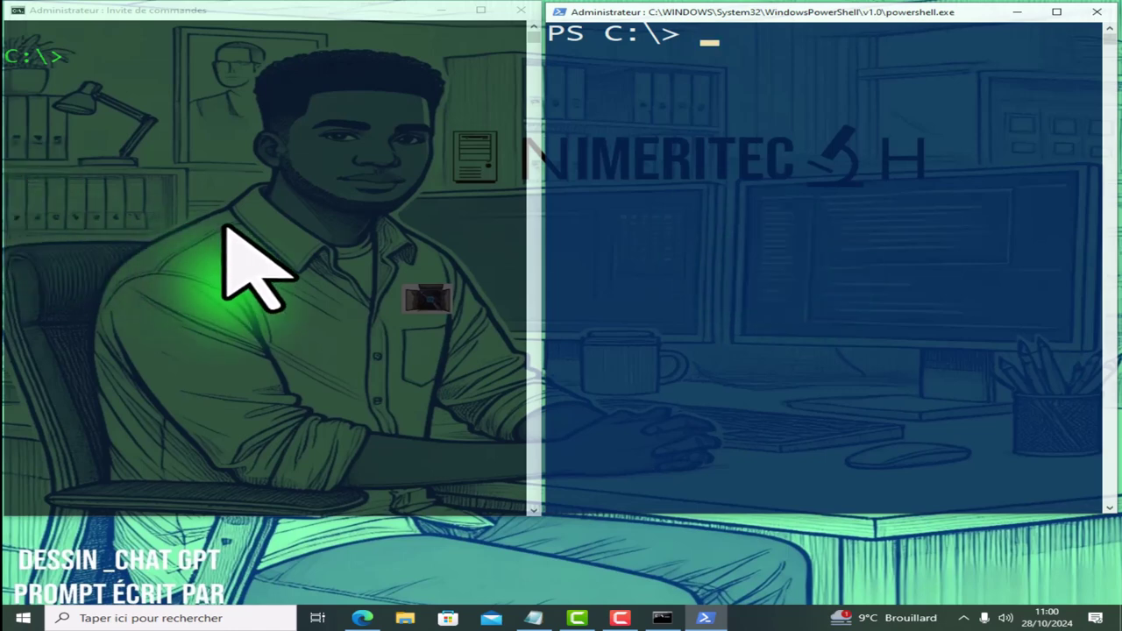
Maximize the PowerShell window and run HELP.
key("super+Up")
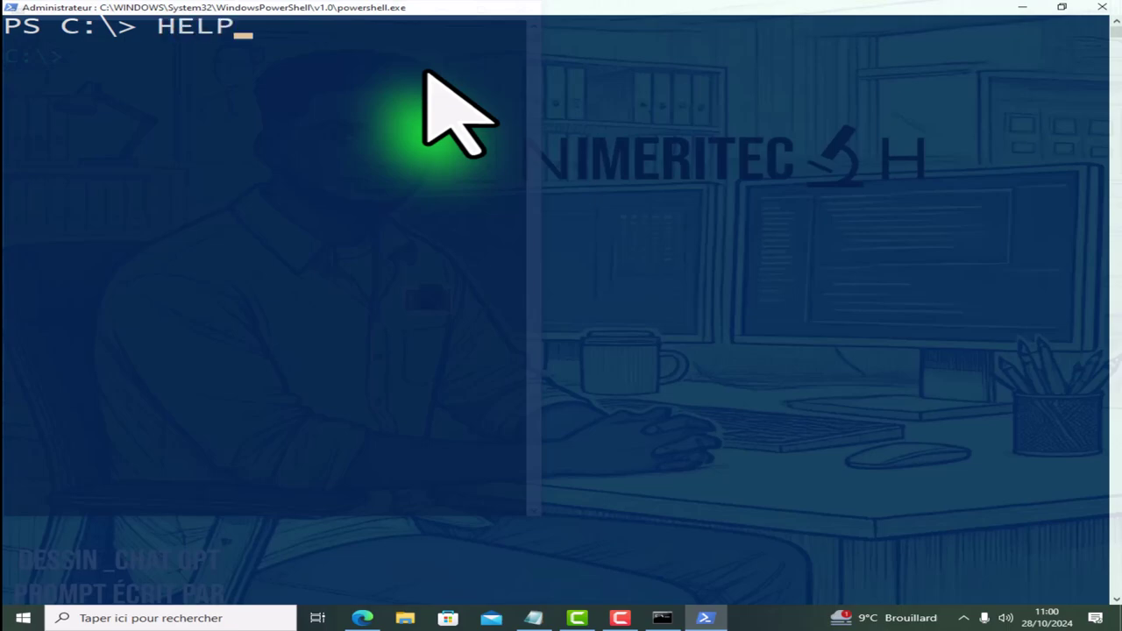
key("Return")
Read through the PowerShell HELP text page by page to its end, including the Update-Help and Get-Help sections.
scroll(494, 234, "down", 3)
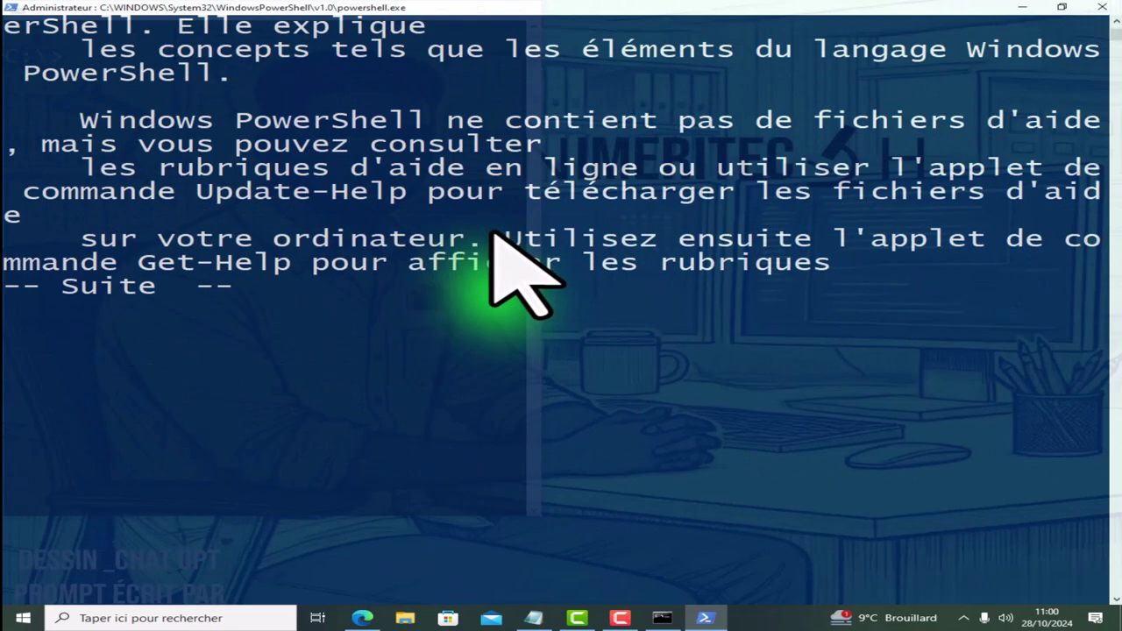
scroll(494, 245, "up", 1)
scroll(495, 234, "up", 2)
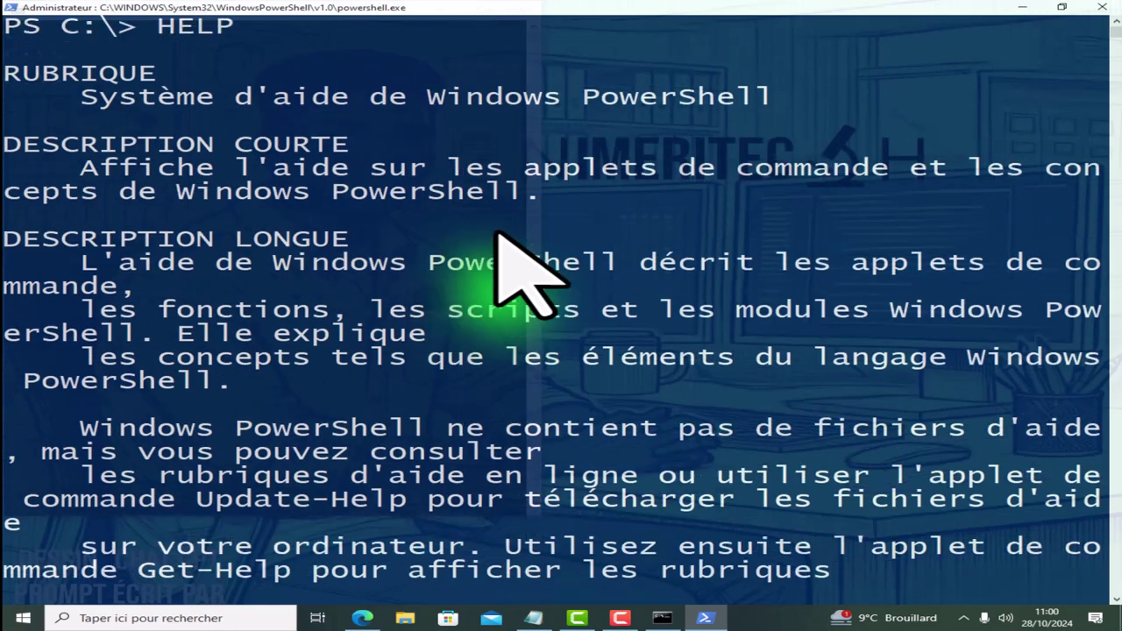
scroll(497, 233, "down", 1)
scroll(497, 233, "up", 1)
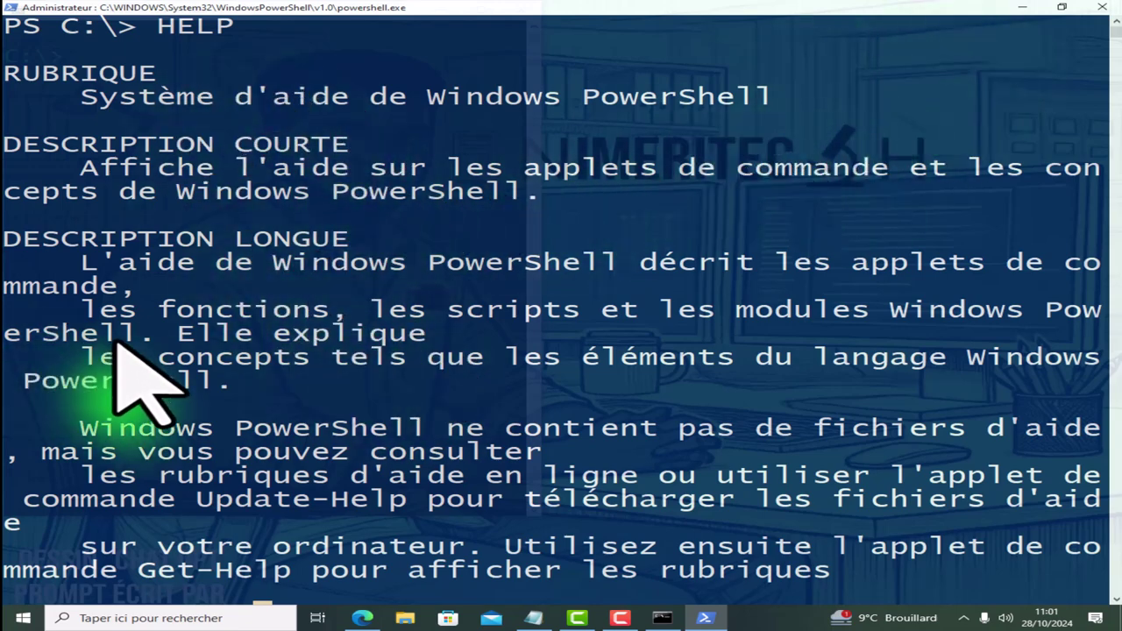
scroll(123, 359, "down", 5)
key("Return")
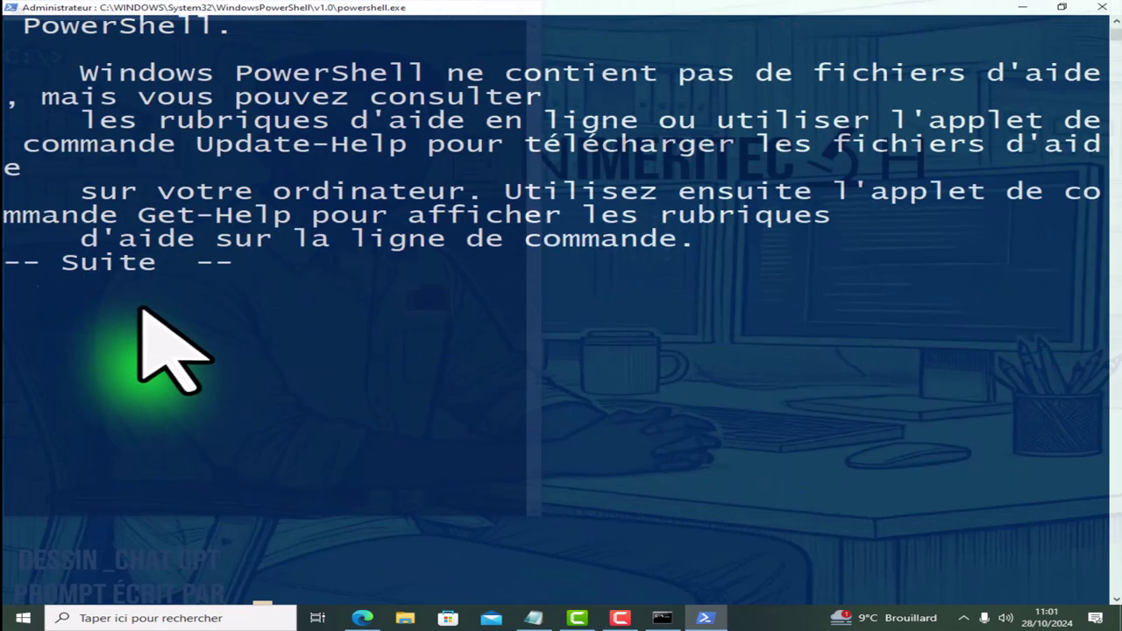
key("Return")
key("Return")
key("Return")
key("Return")
key("Return")
key("Return")
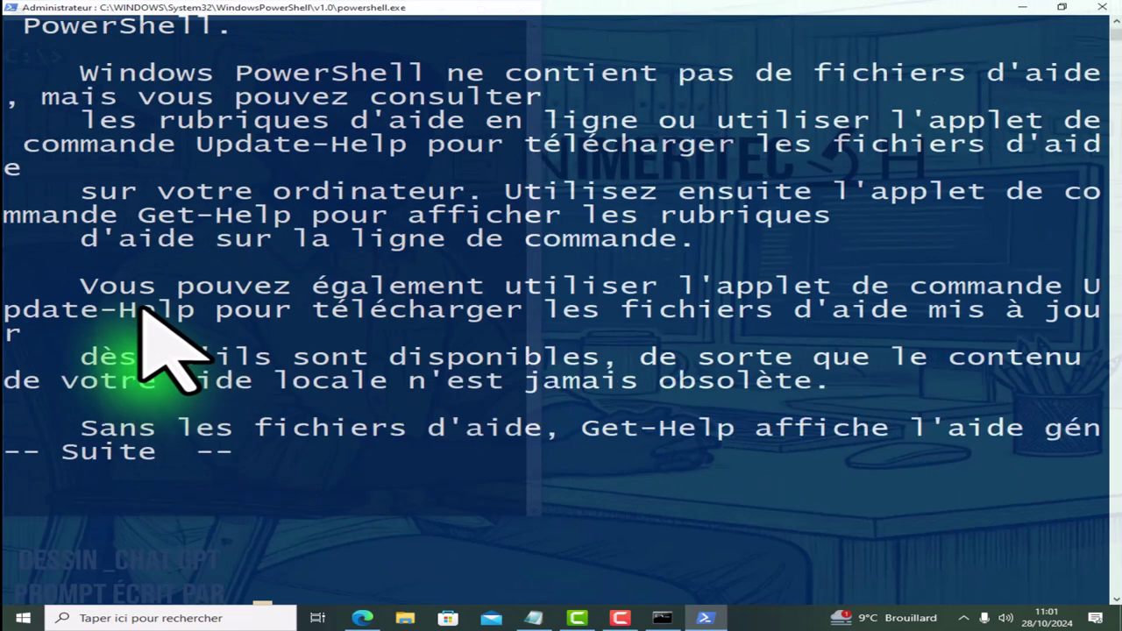
key("Return")
key("Return")
key("Return")
key("Return")
key("Return")
key("Return")
key("Return")
key("Return")
key("Return")
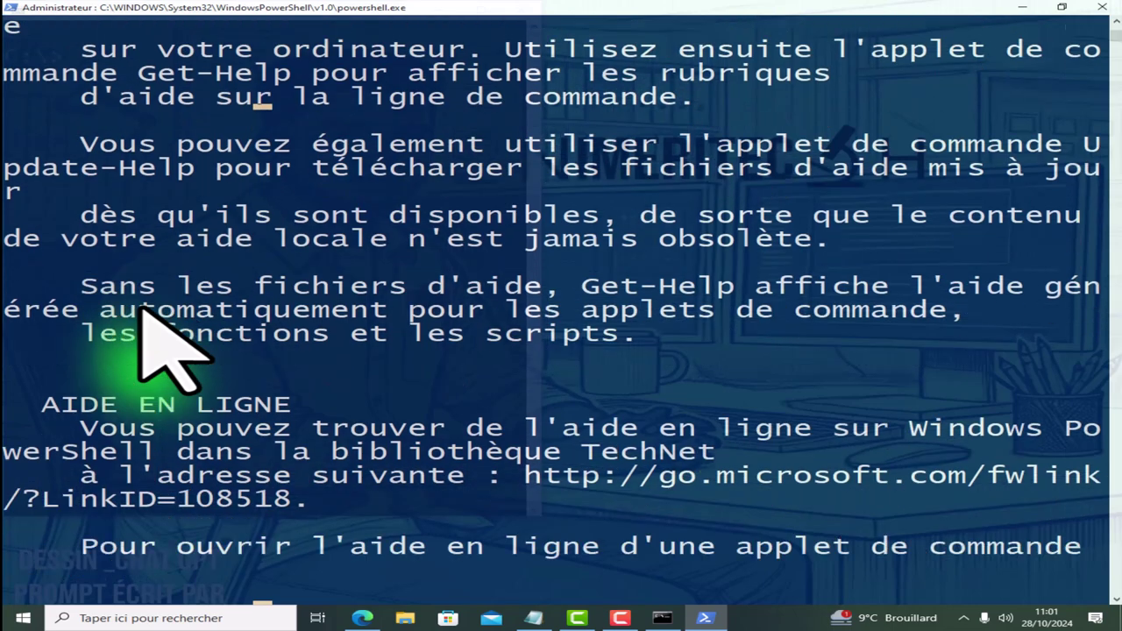
key("Return")
key("Return")
key("Return")
key("Return")
key("Return")
key("Return")
key("Return")
key("Return")
key("Return")
key("Return")
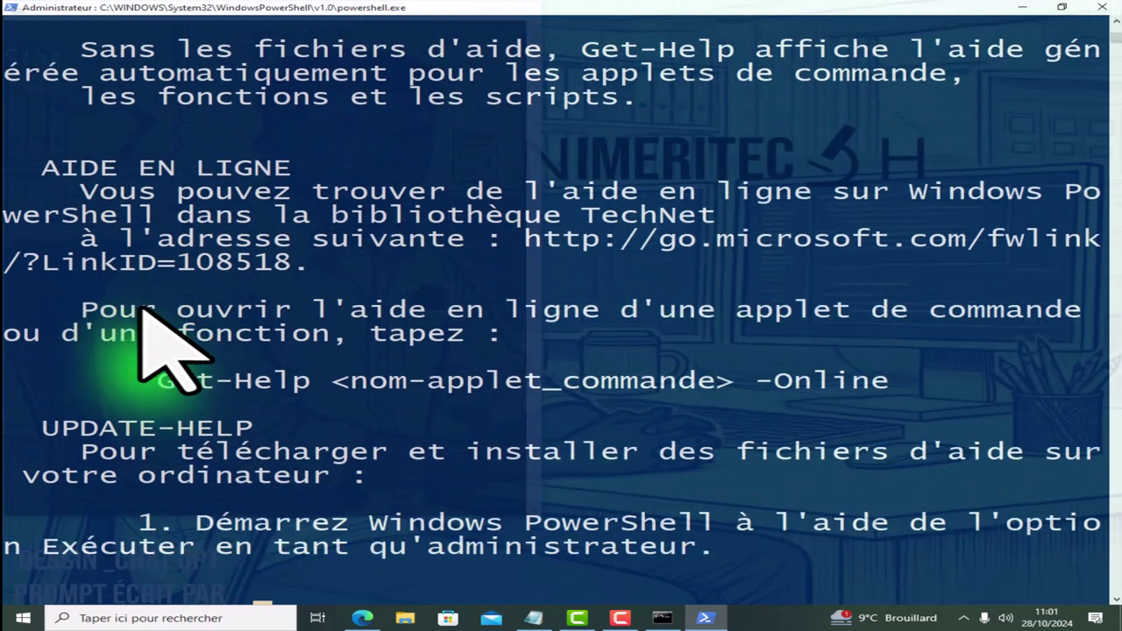
key("Return")
key("Return")
key("Return")
key("Return")
key("Return")
key("Return")
key("Return")
key("Return")
key("Return")
key("Return")
key("Return")
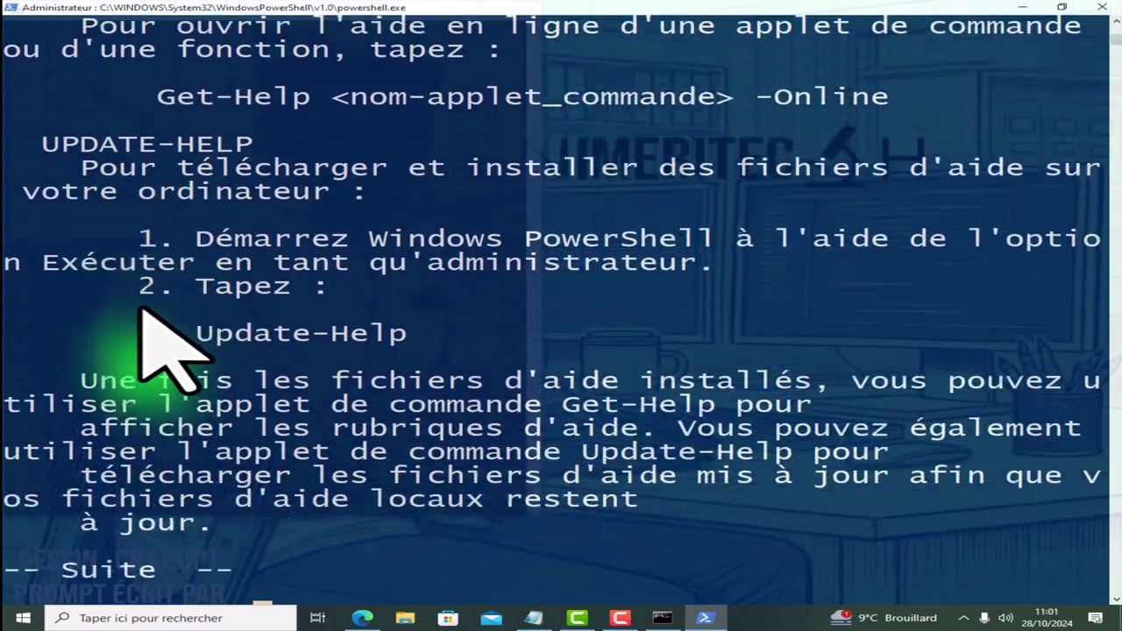
key("Return")
key("Return")
key("Return")
key("Return")
key("Return")
key("Return")
key("Return")
key("Return")
key("Return")
key("Return")
key("Return")
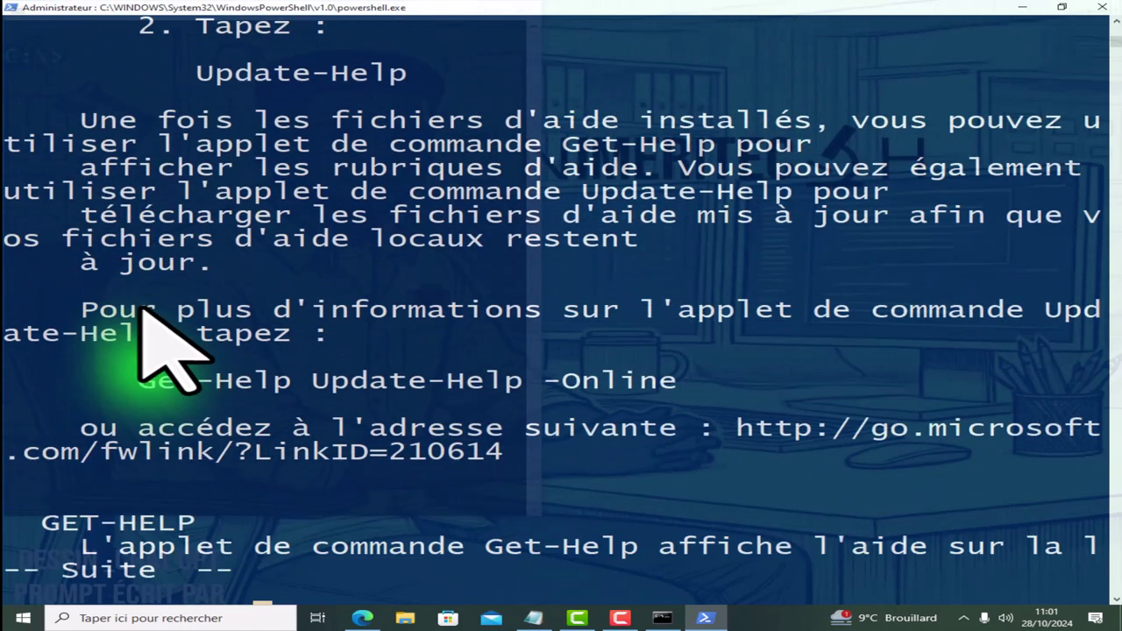
key("Return")
key("Return")
key("Return")
key("Return")
key("Return")
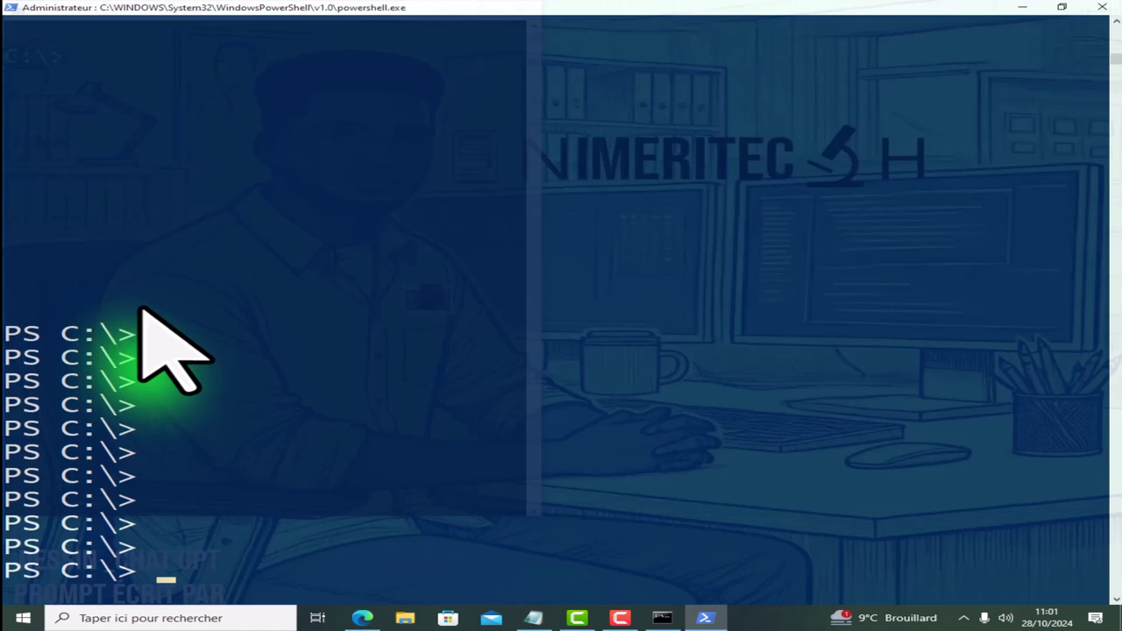
Clear the PowerShell screen and run GET-COMMAND to list the available commands.
key("Return")
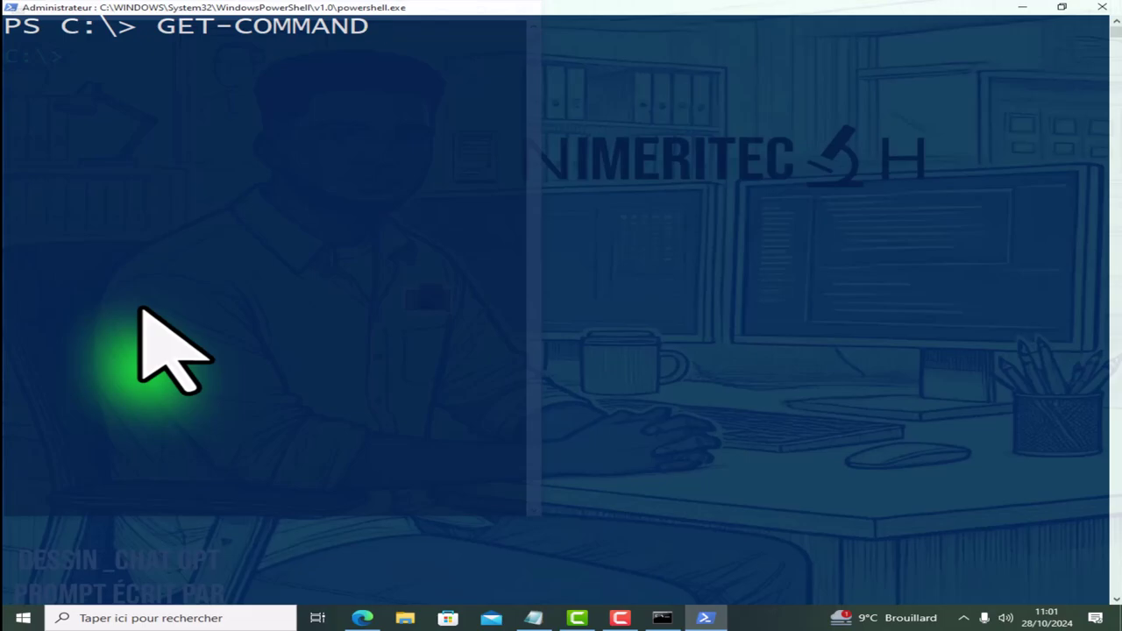
key("Return")
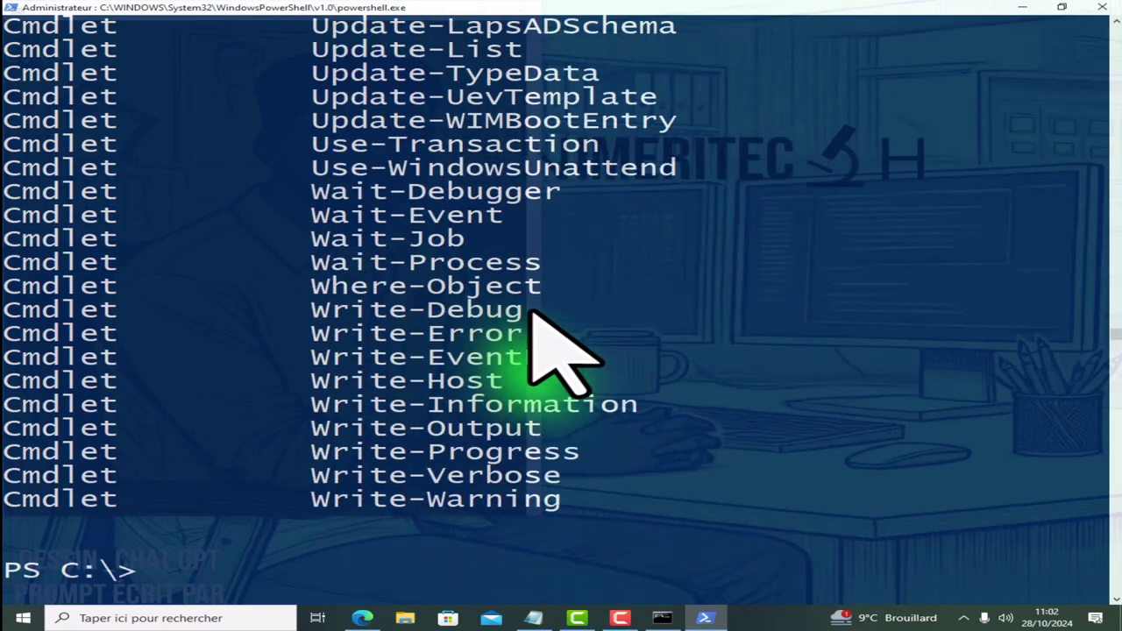
Examine the cmdlet names listed by GET-COMMAND, going backwards from the end of the list.
scroll(562, 351, "up", 15)
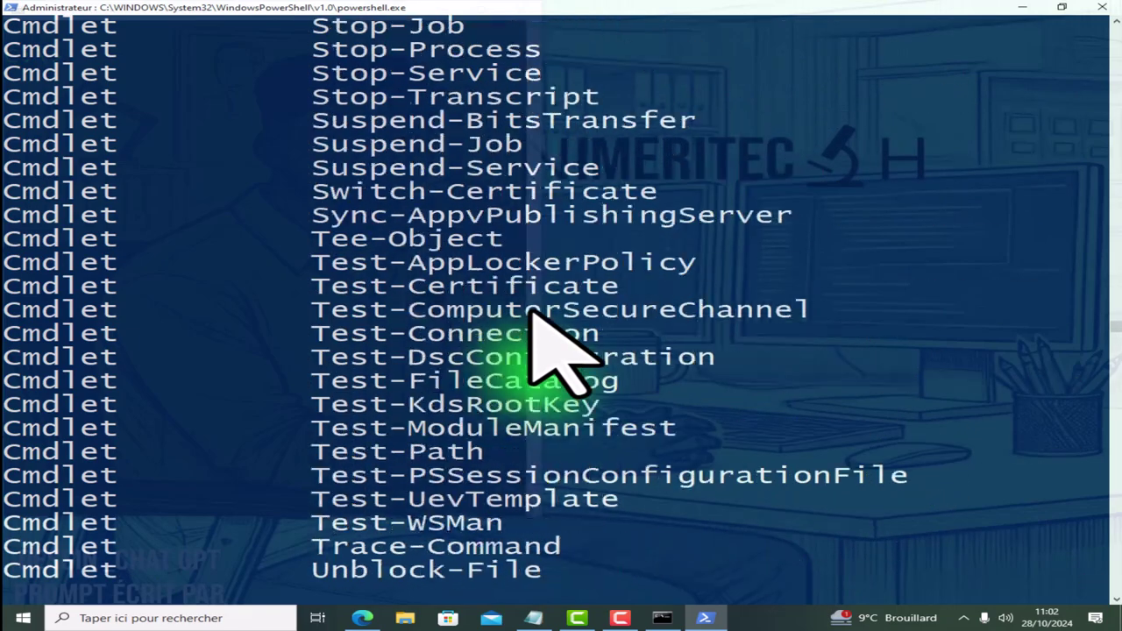
scroll(561, 351, "up", 12)
scroll(534, 310, "up", 6)
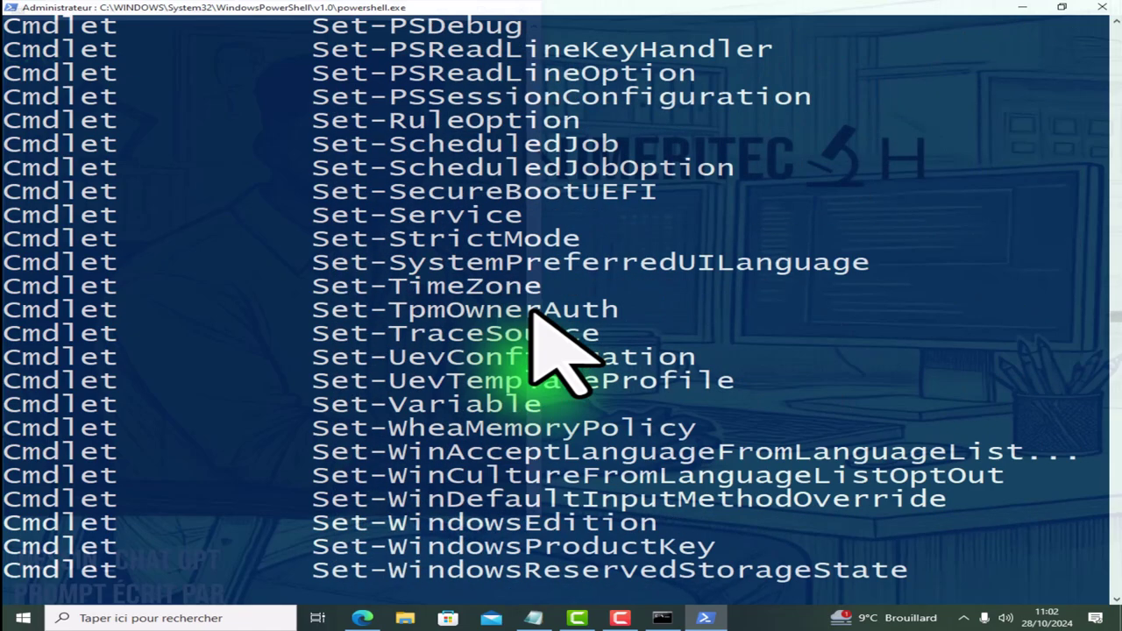
scroll(442, 212, "up", 12)
scroll(464, 250, "up", 6)
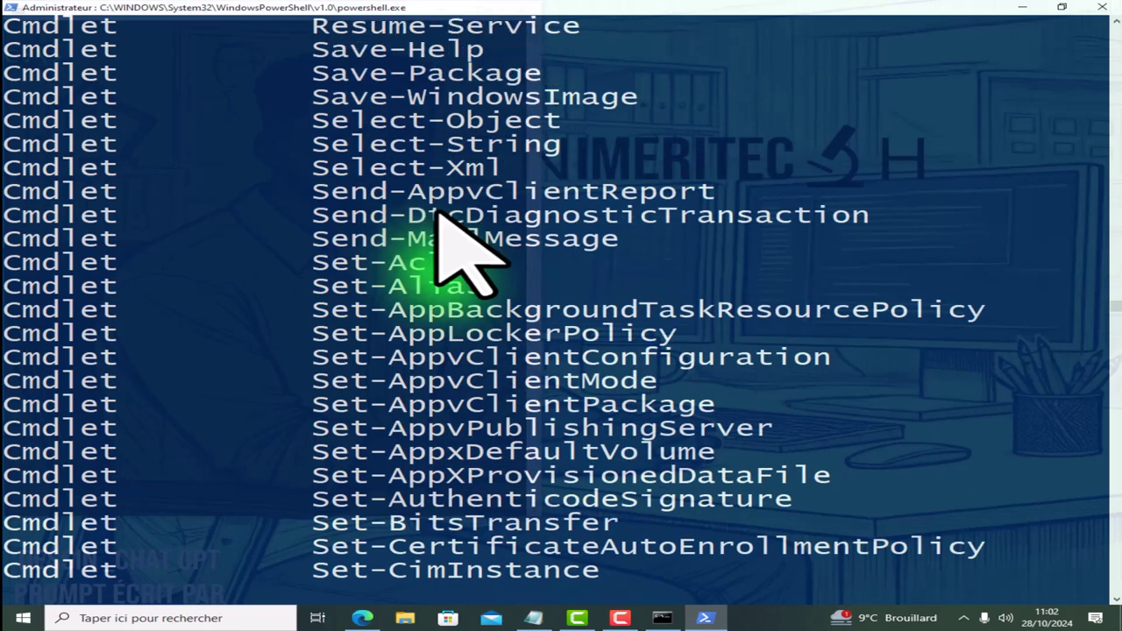
scroll(466, 260, "up", 4)
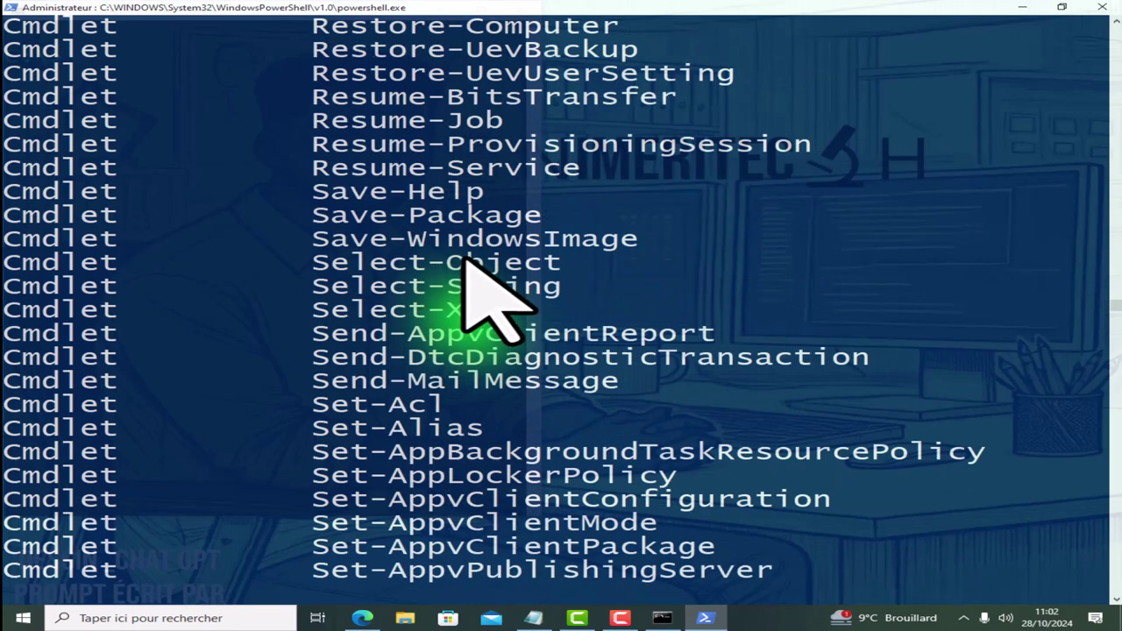
scroll(466, 259, "up", 5)
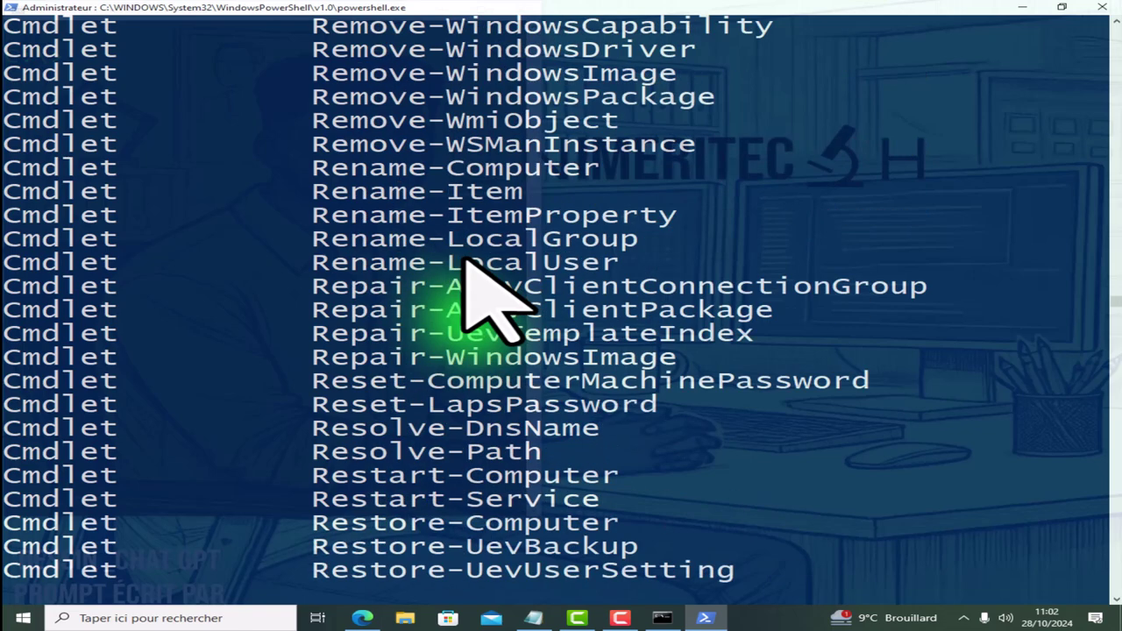
scroll(446, 173, "up", 11)
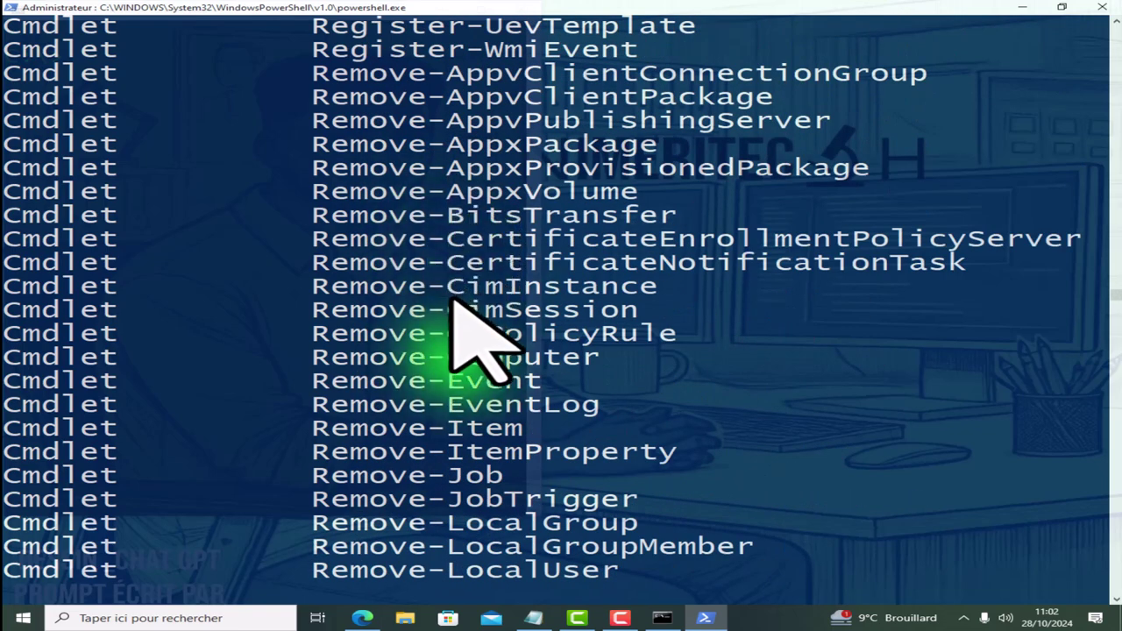
Examine the GET-COMMAND list backwards from the Remove- cmdlets to the Get- cmdlets near Get-Item.
scroll(446, 261, "up", 15)
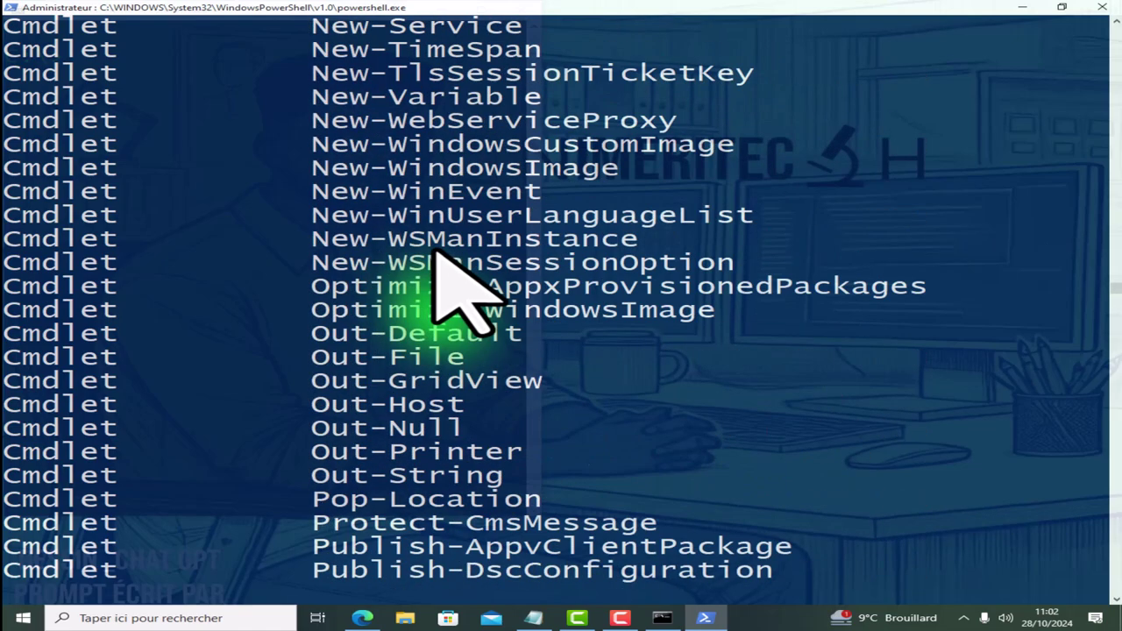
scroll(446, 262, "up", 20)
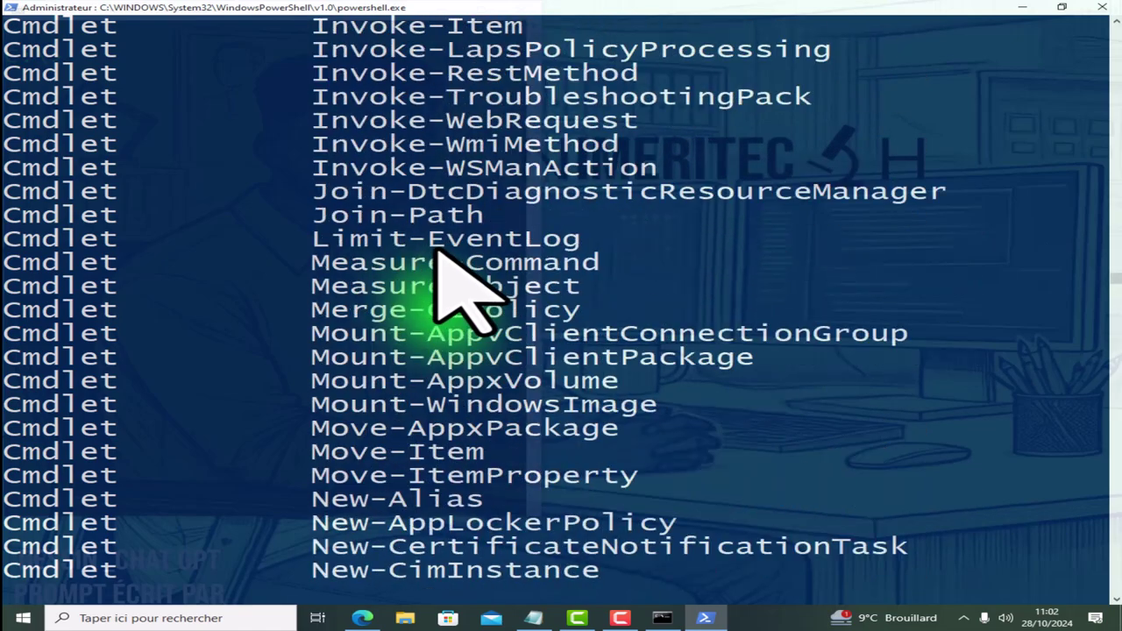
scroll(436, 248, "up", 10)
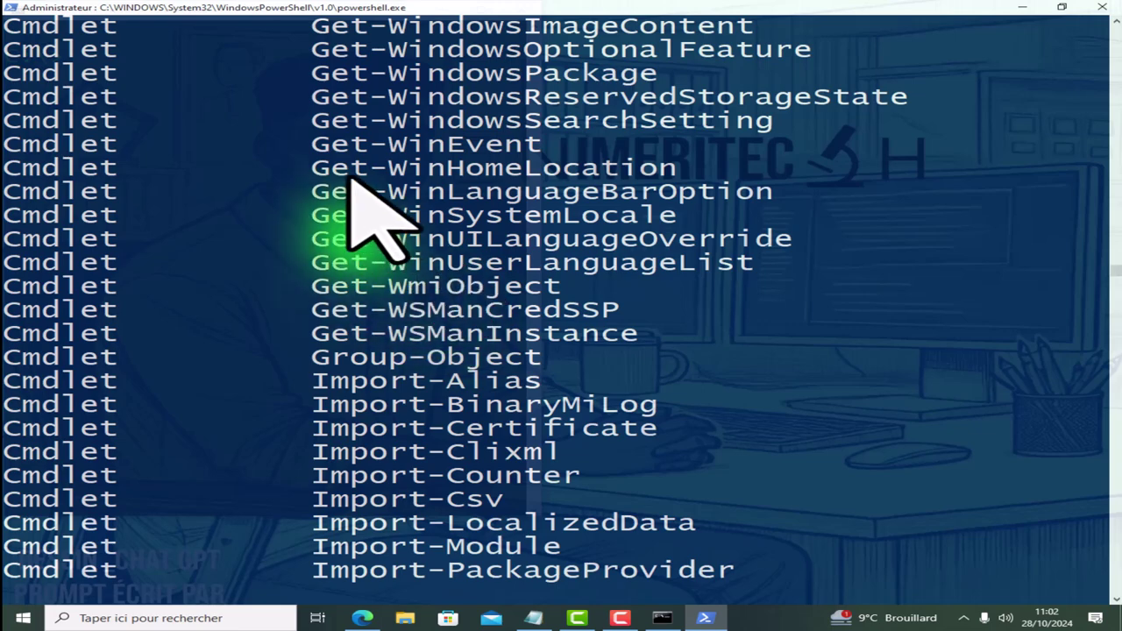
scroll(480, 273, "up", 6)
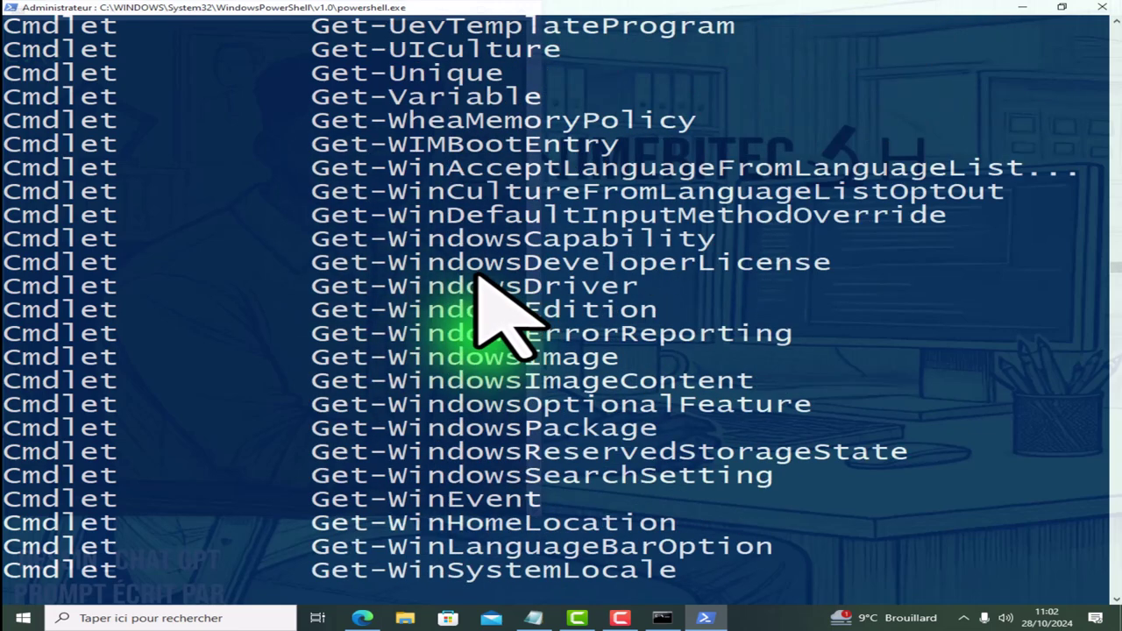
scroll(432, 159, "up", 8)
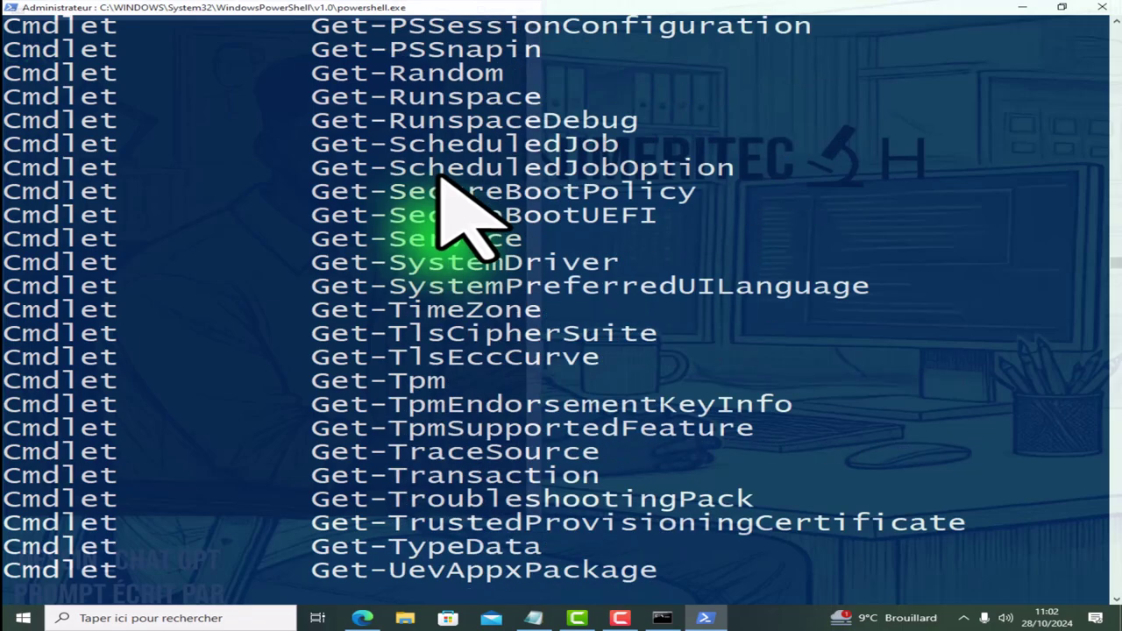
scroll(439, 175, "up", 3)
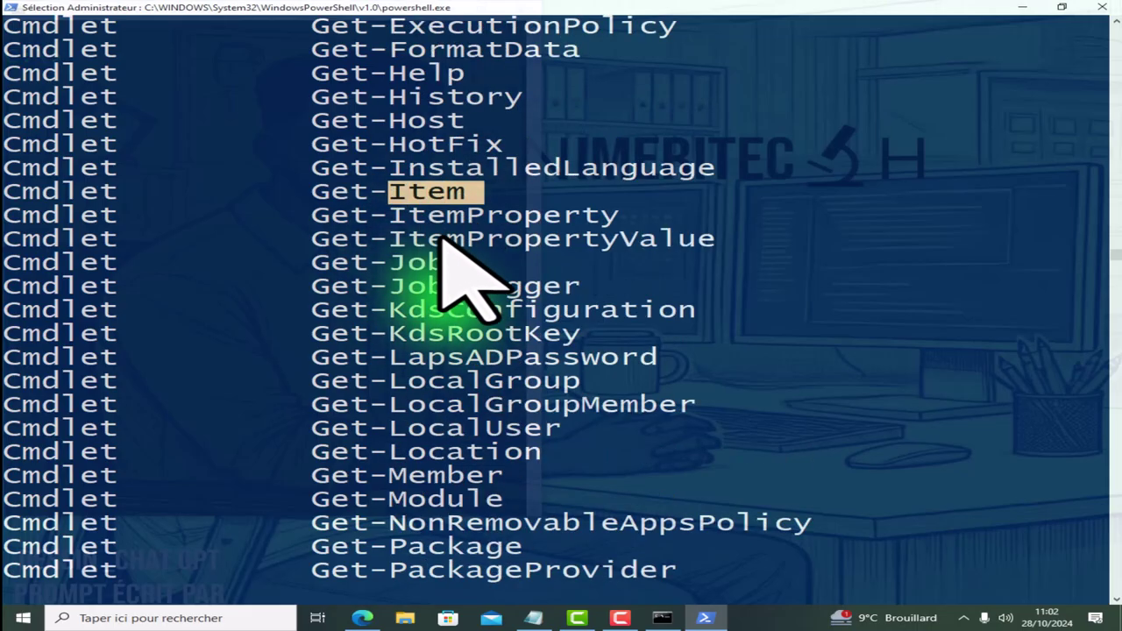
scroll(489, 256, "up", 2)
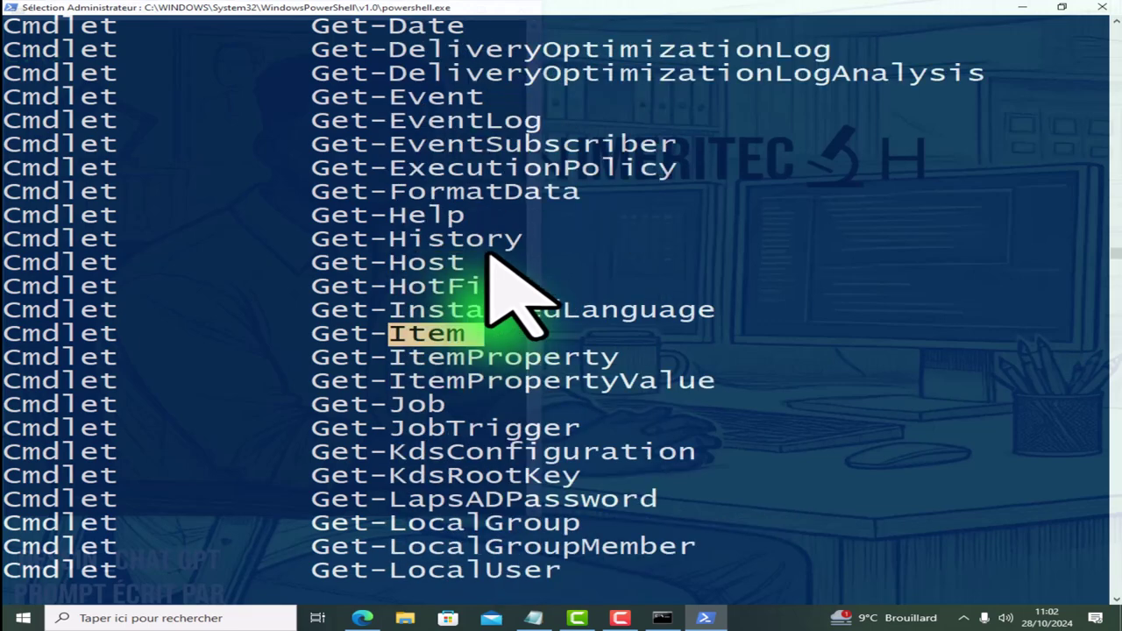
Compare the Get- cmdlets before and after Get-Item, and highlight Get-Command in the list.
scroll(490, 256, "up", 2)
scroll(484, 251, "down", 1)
scroll(484, 249, "up", 1)
scroll(484, 249, "down", 1)
scroll(480, 247, "up", 1)
scroll(481, 247, "down", 1)
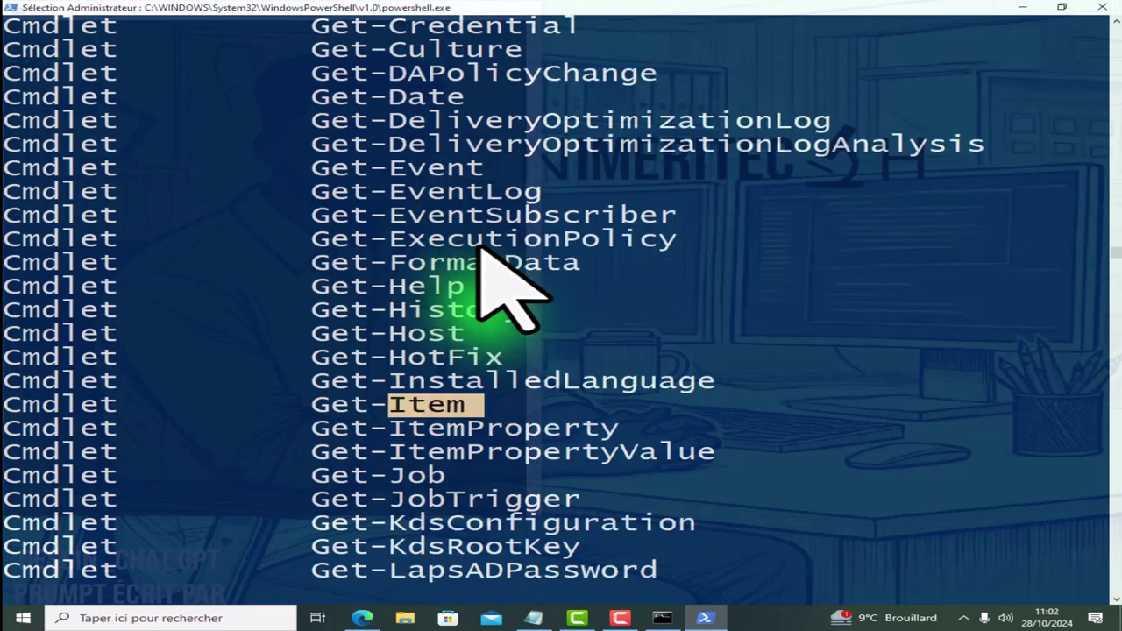
scroll(481, 248, "down", 2)
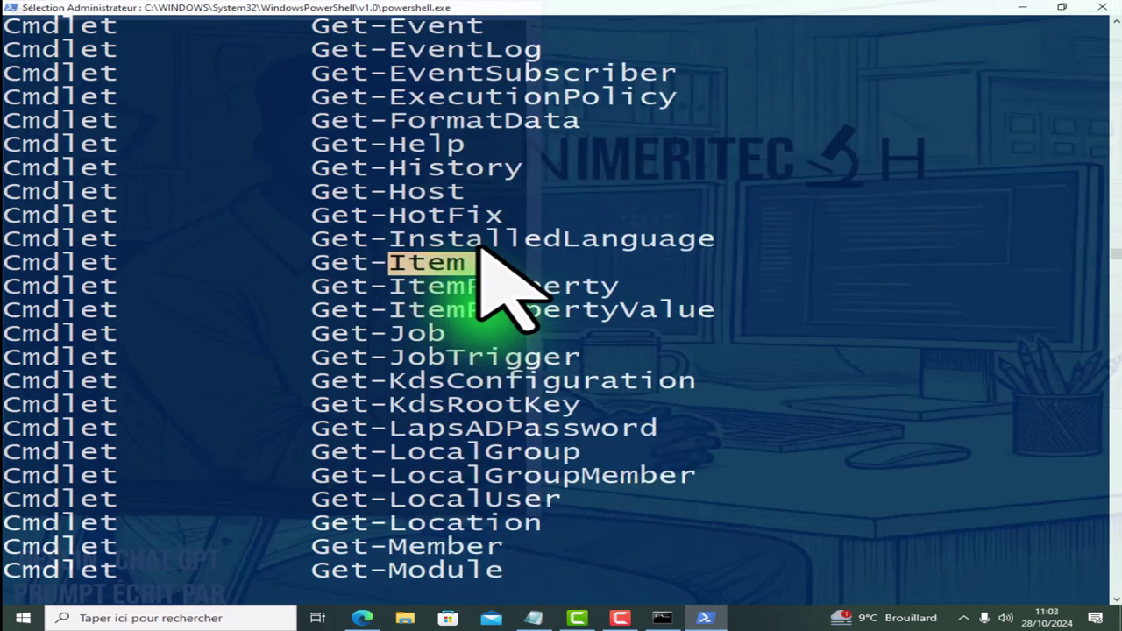
scroll(481, 248, "up", 1)
scroll(480, 248, "down", 9)
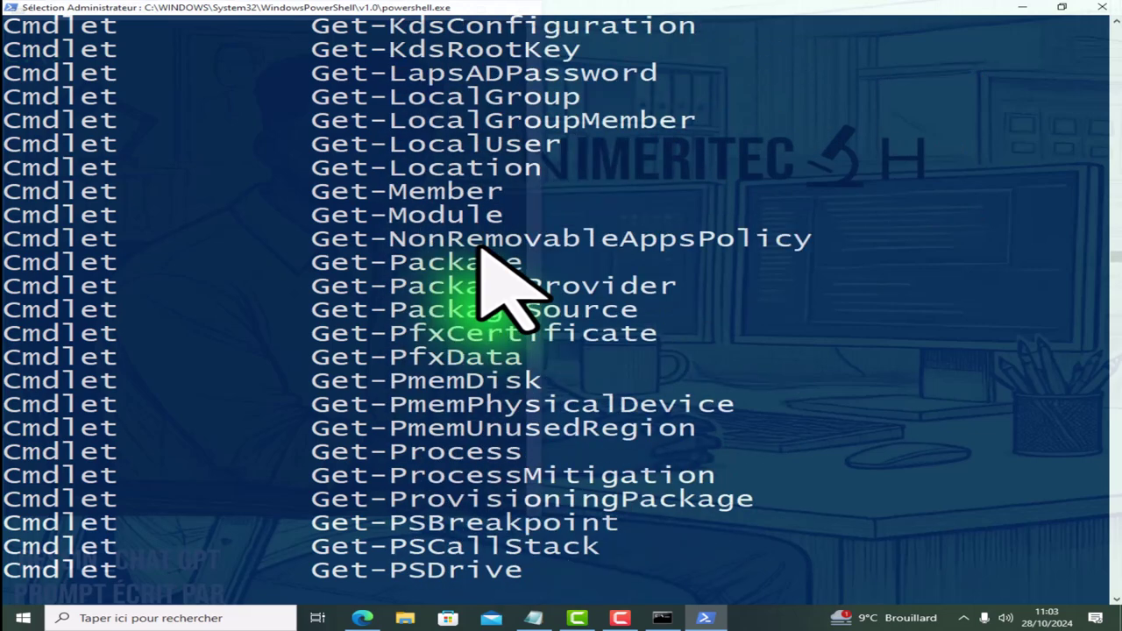
scroll(481, 248, "up", 10)
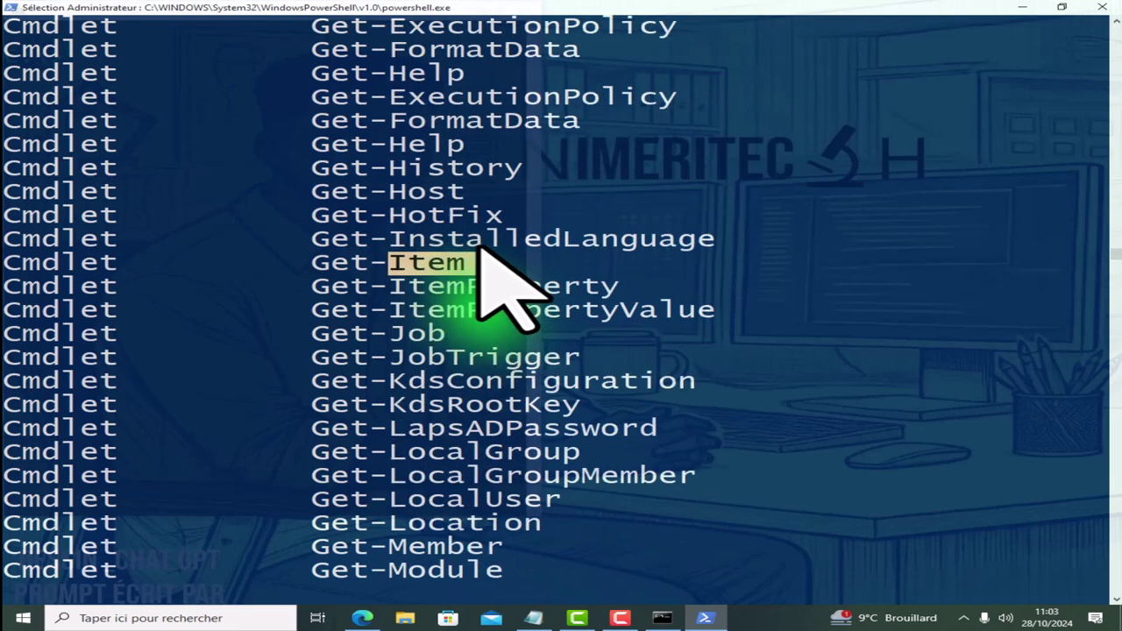
scroll(480, 248, "up", 2)
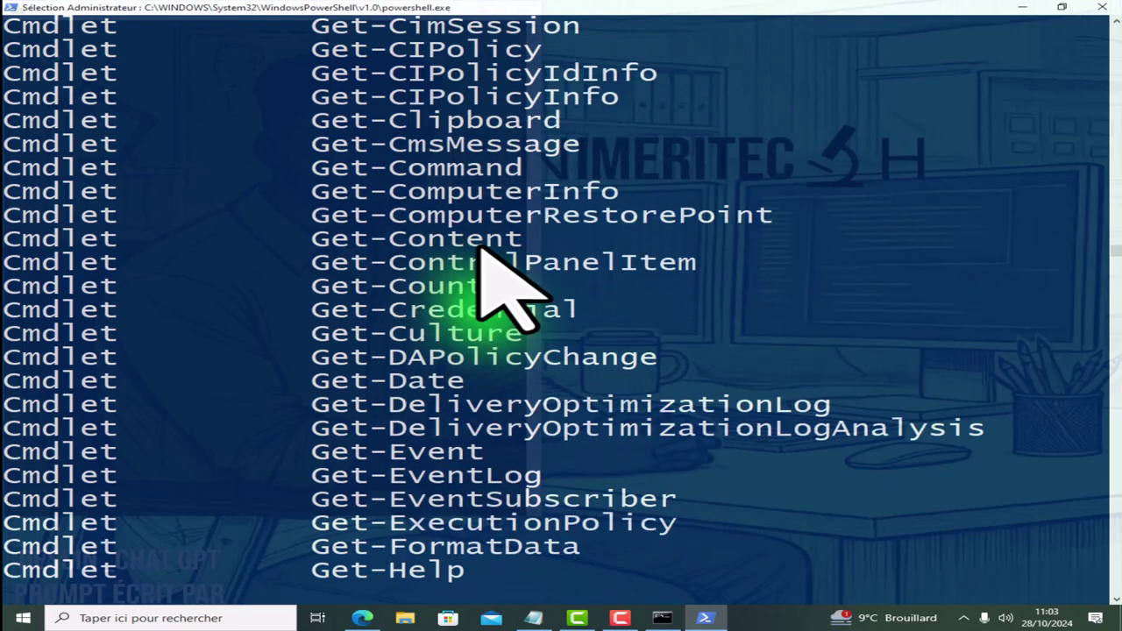
scroll(480, 248, "up", 1)
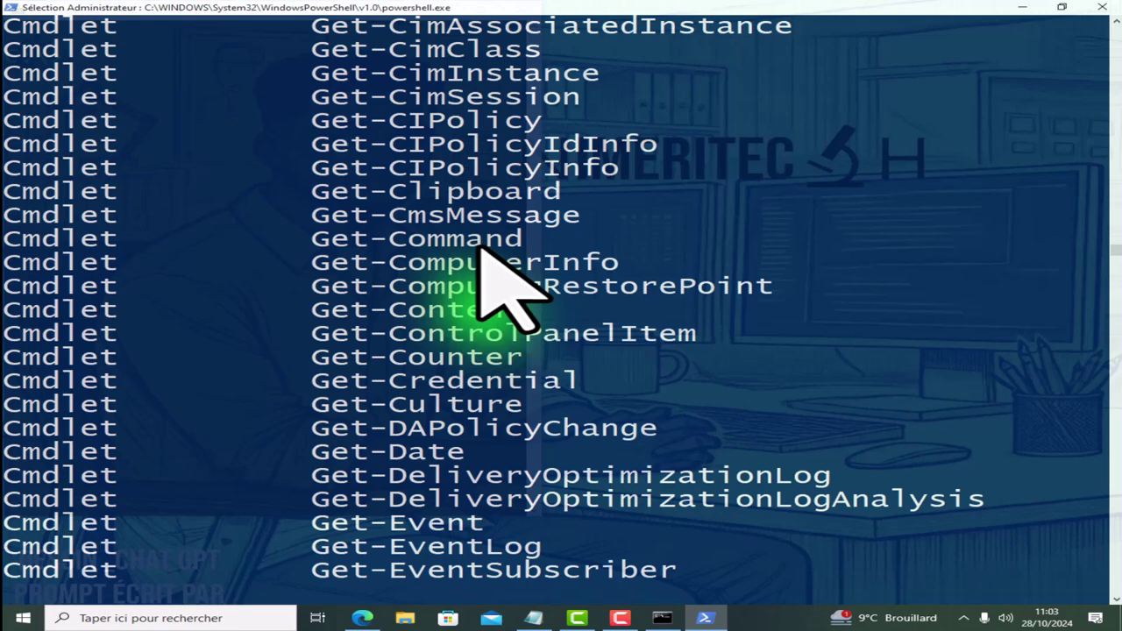
left_click_drag(513, 239, 325, 240)
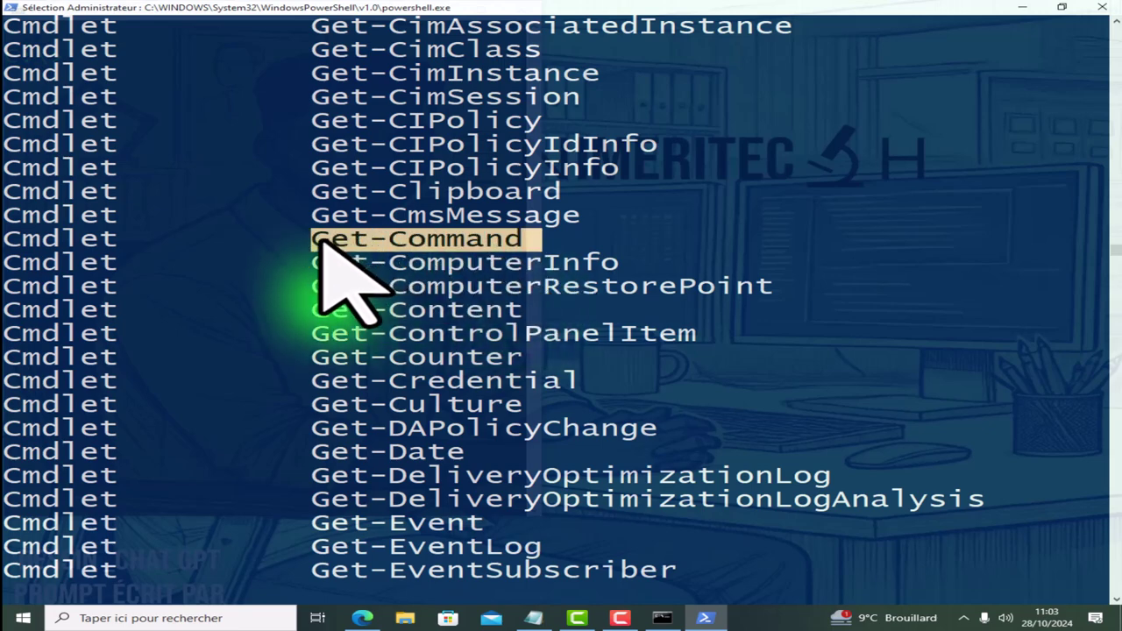
Look through the remaining cmdlets back to the Add- and Clear- entries, and return to the prompt at the end of the list.
scroll(507, 218, "up", 5)
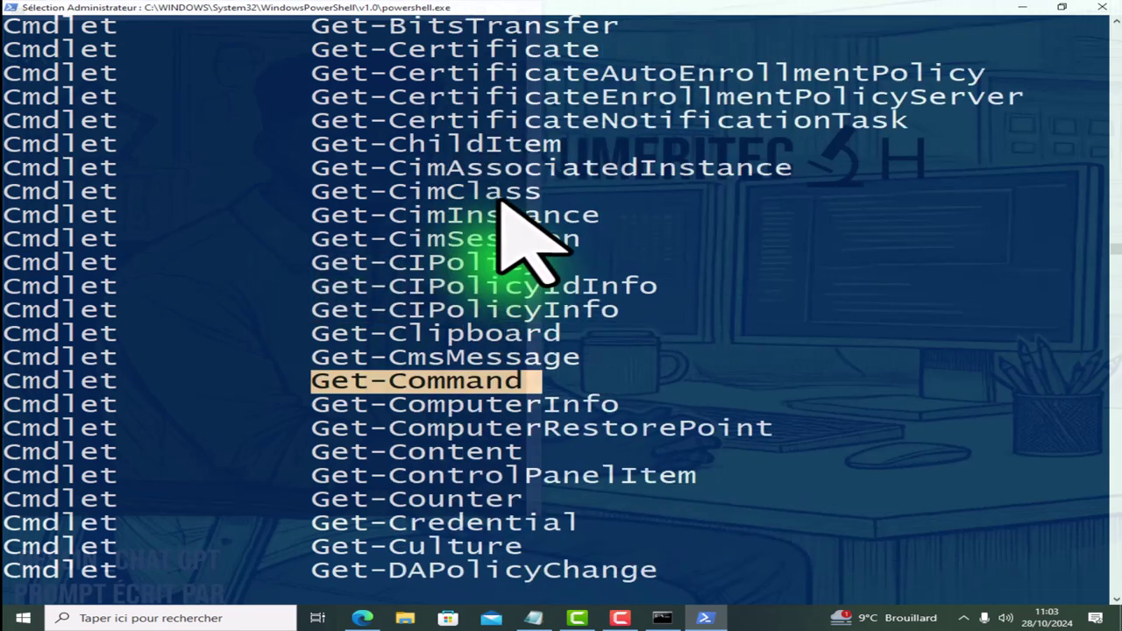
scroll(505, 204, "up", 20)
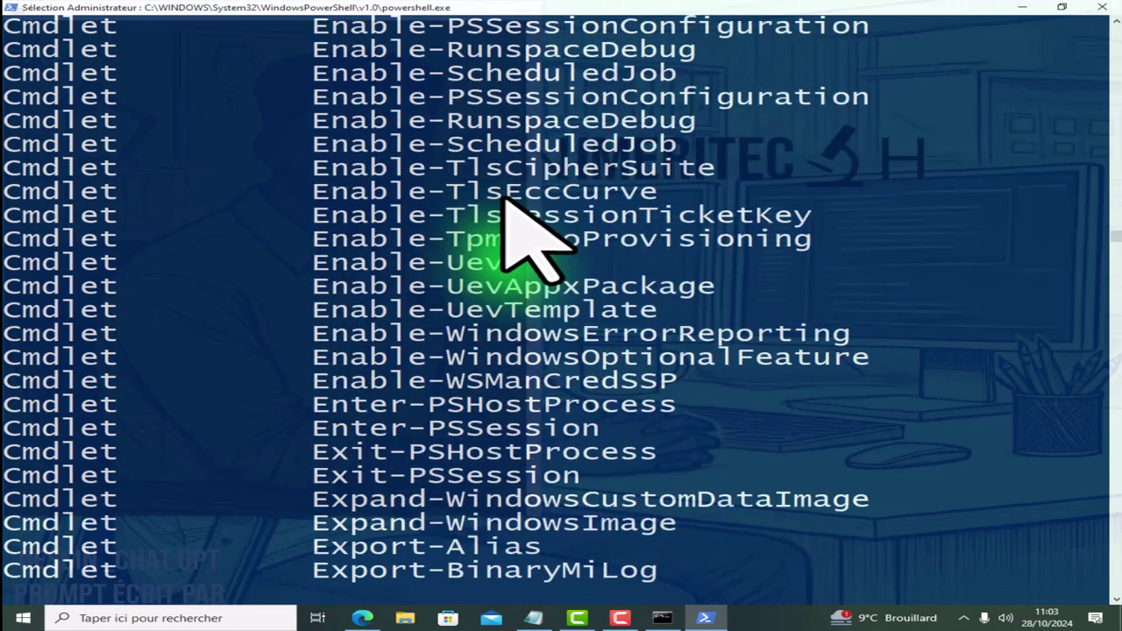
scroll(513, 220, "up", 20)
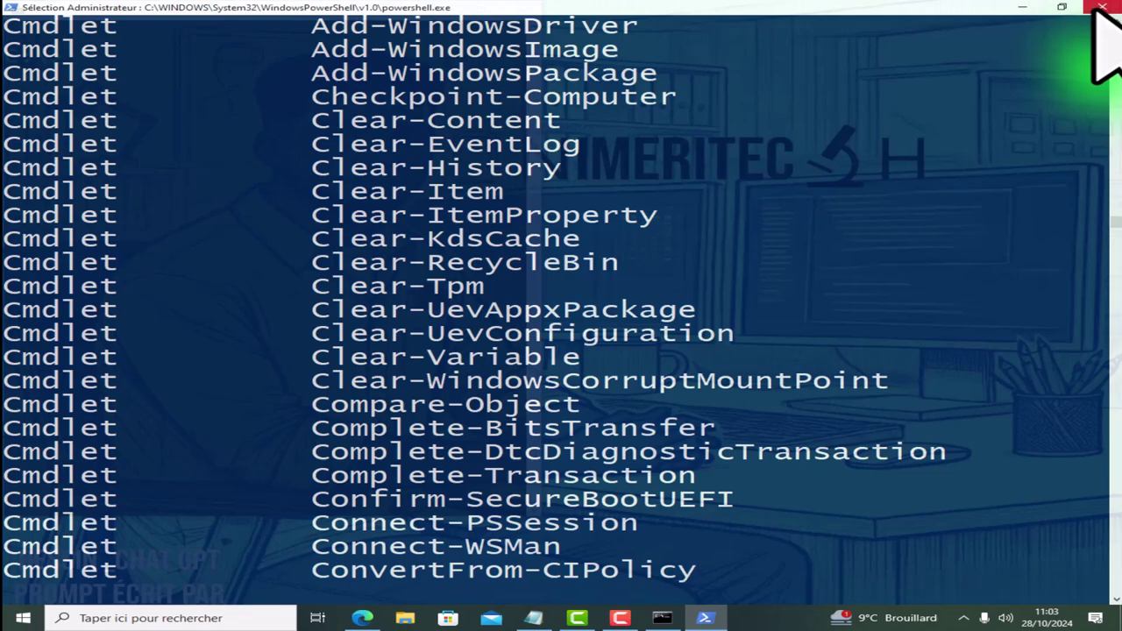
scroll(640, 271, "down", 20)
scroll(746, 412, "down", 20)
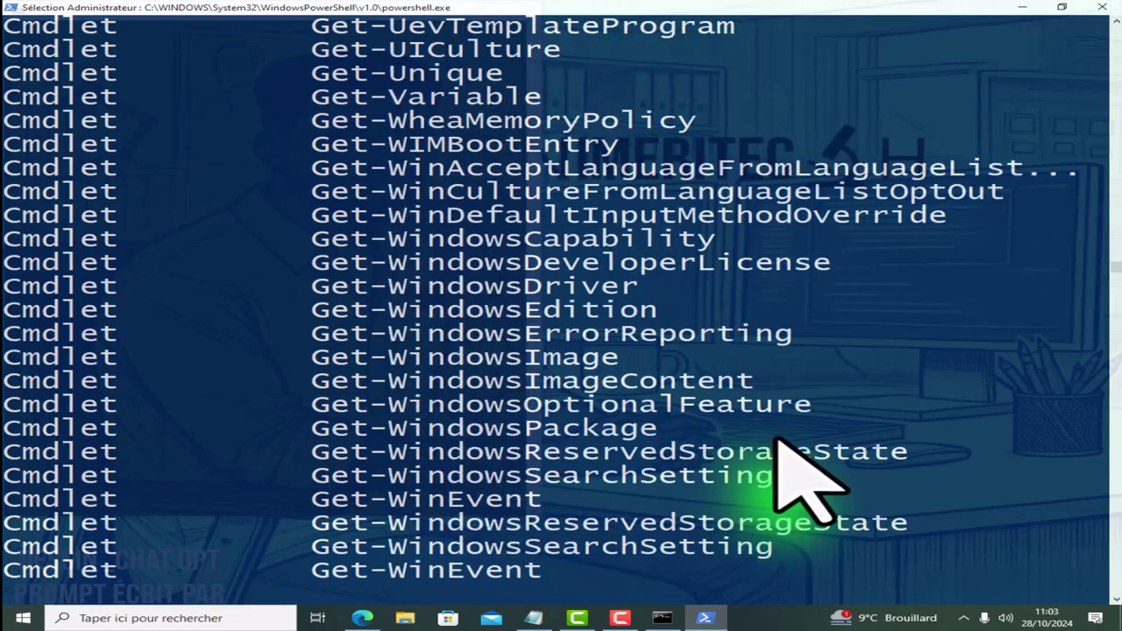
scroll(776, 443, "down", 20)
scroll(746, 465, "down", 20)
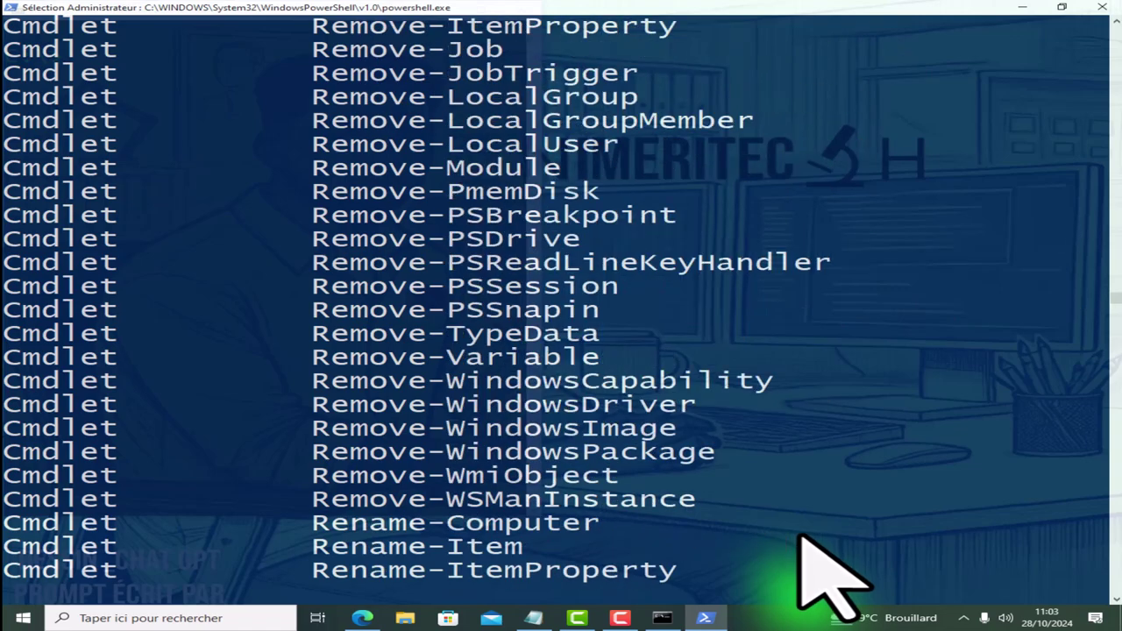
scroll(828, 574, "down", 20)
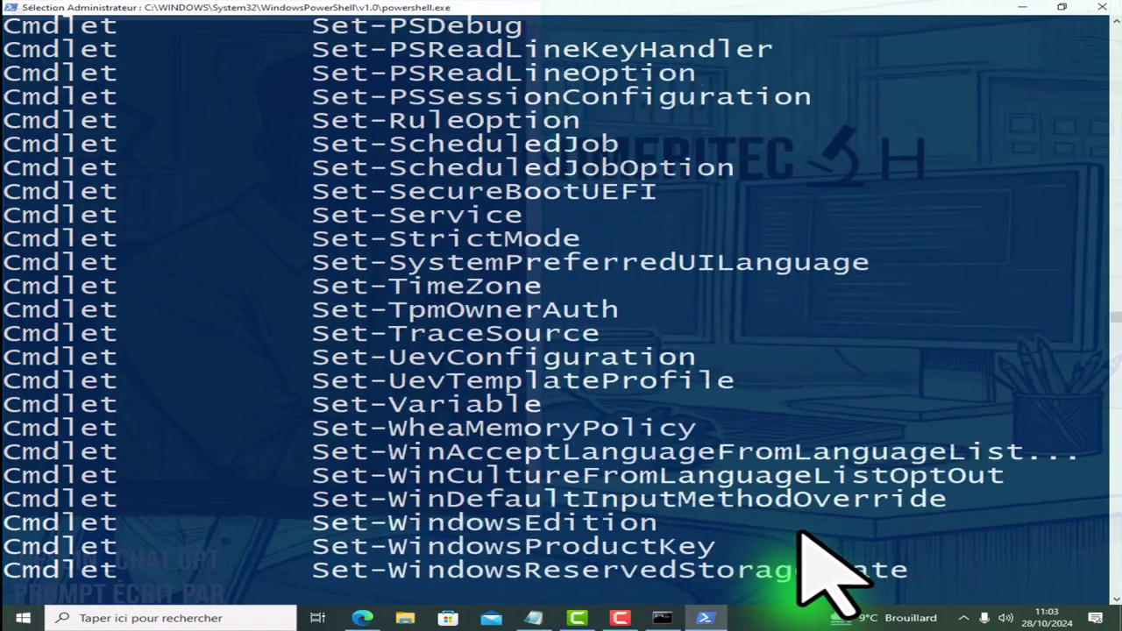
scroll(807, 539, "down", 1)
scroll(404, 395, "down", 5)
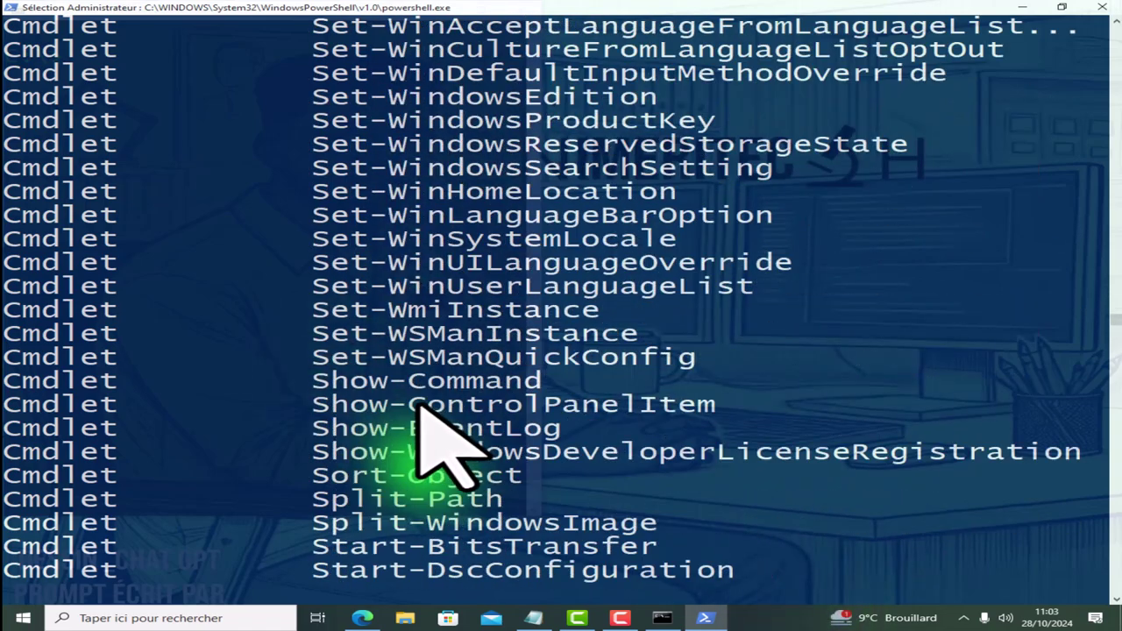
scroll(416, 406, "down", 11)
scroll(388, 445, "down", 13)
scroll(338, 413, "down", 6)
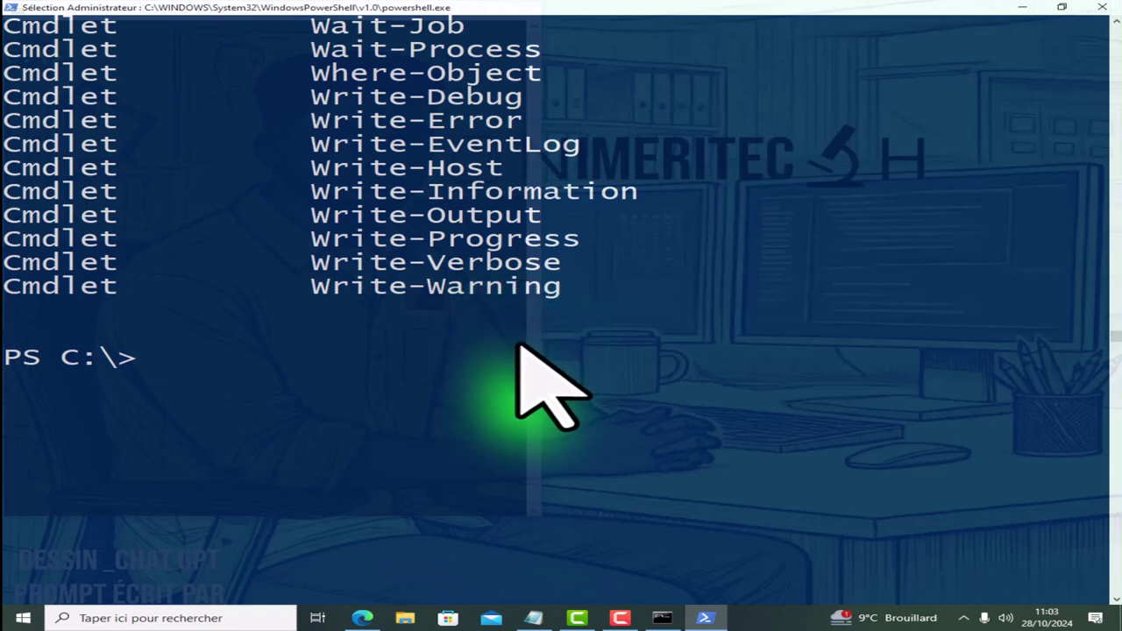
Clear the PowerShell screen, run NET USER, and highlight the listed user accounts in the maximized window.
key("Return")
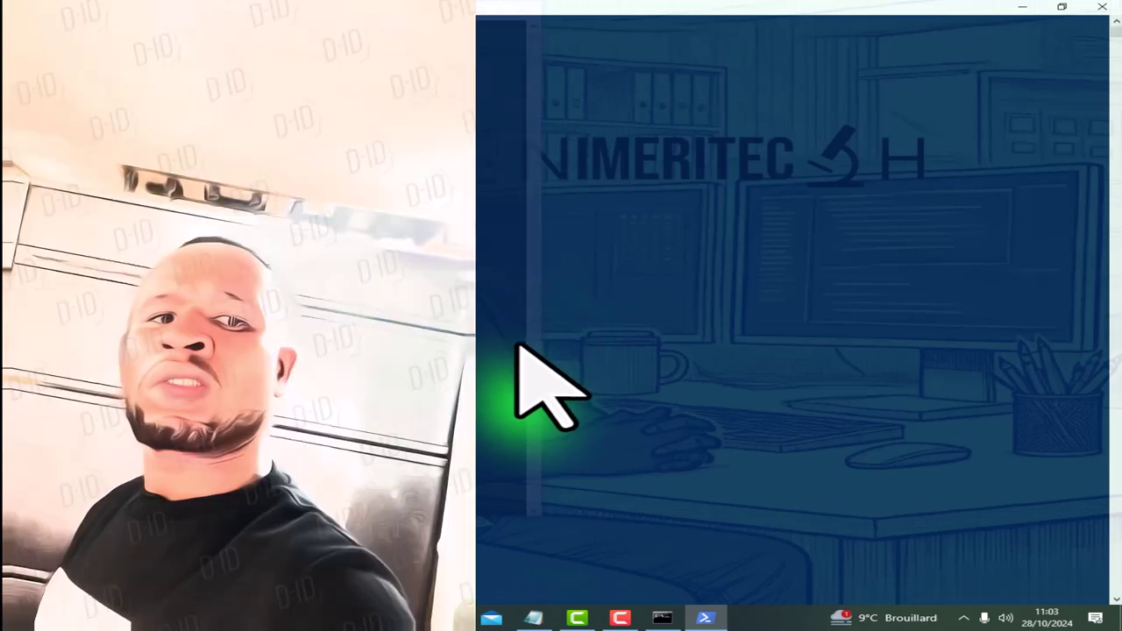
left_click(1058, 6)
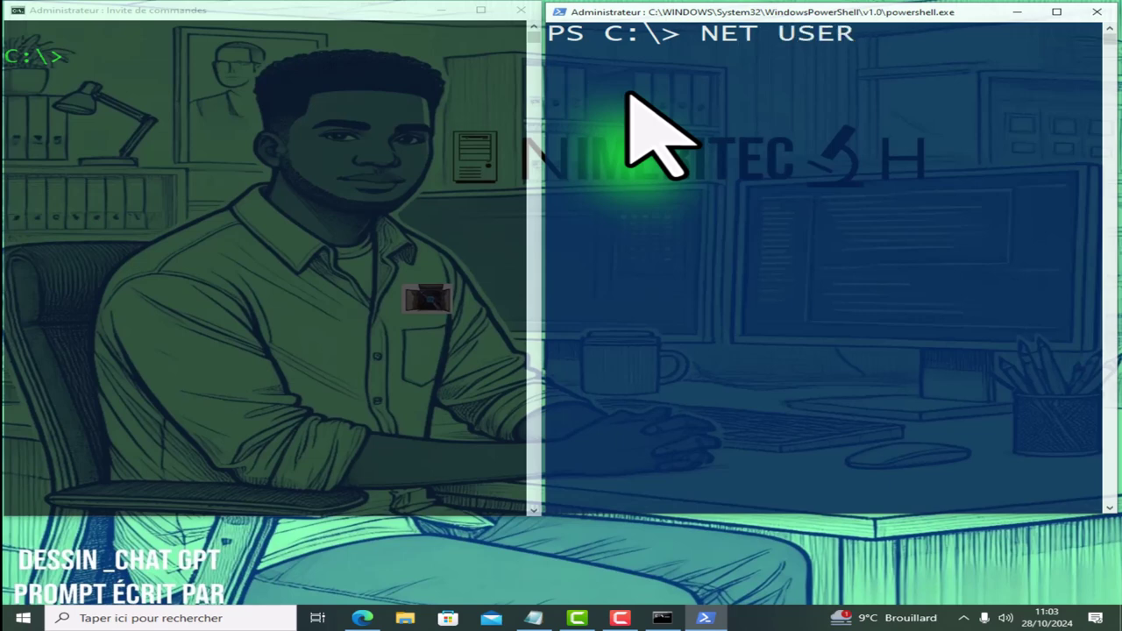
key("Return")
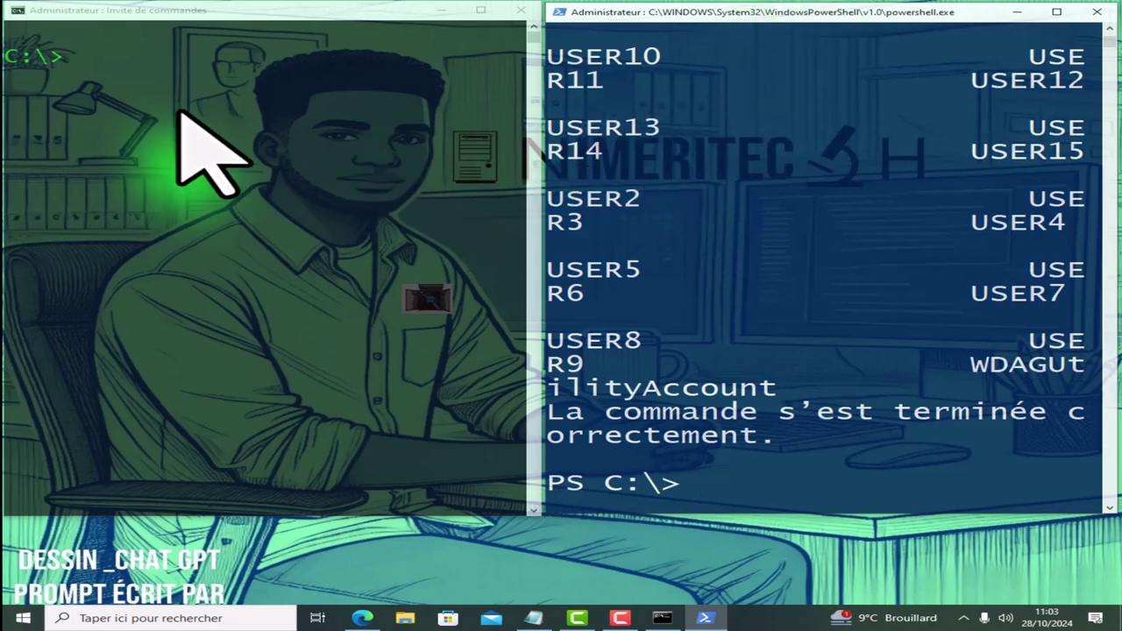
left_click(1040, 13)
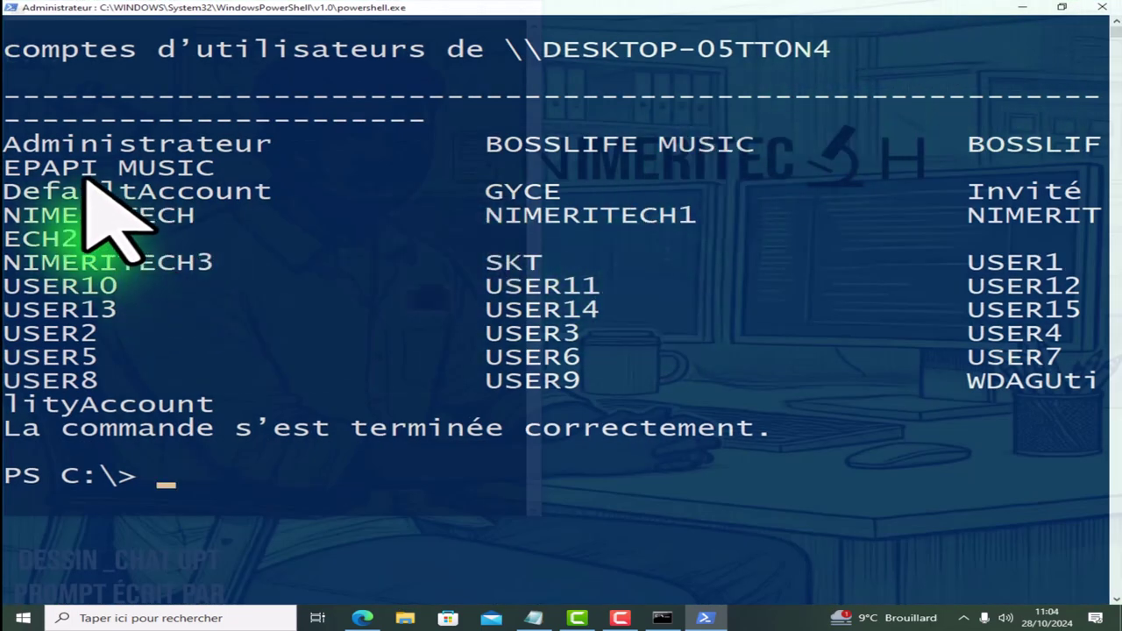
left_click_drag(5, 140, 795, 487)
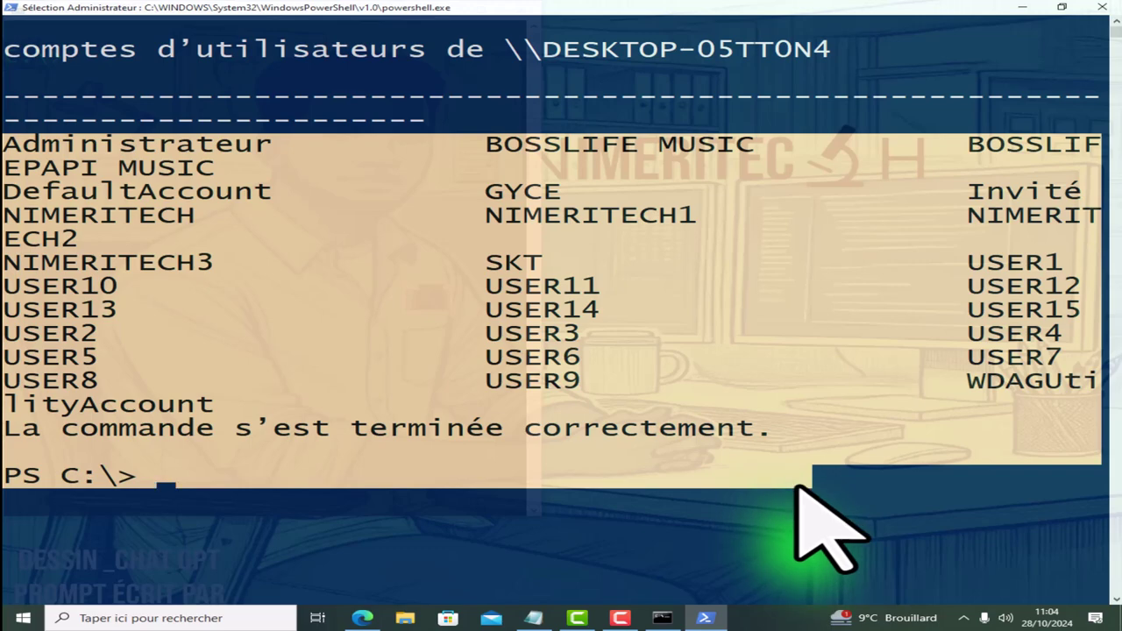
Switch to the command prompt, run NET USER there too, and highlight the user accounts in its maximized window.
left_click(1061, 7)
left_click(190, 102)
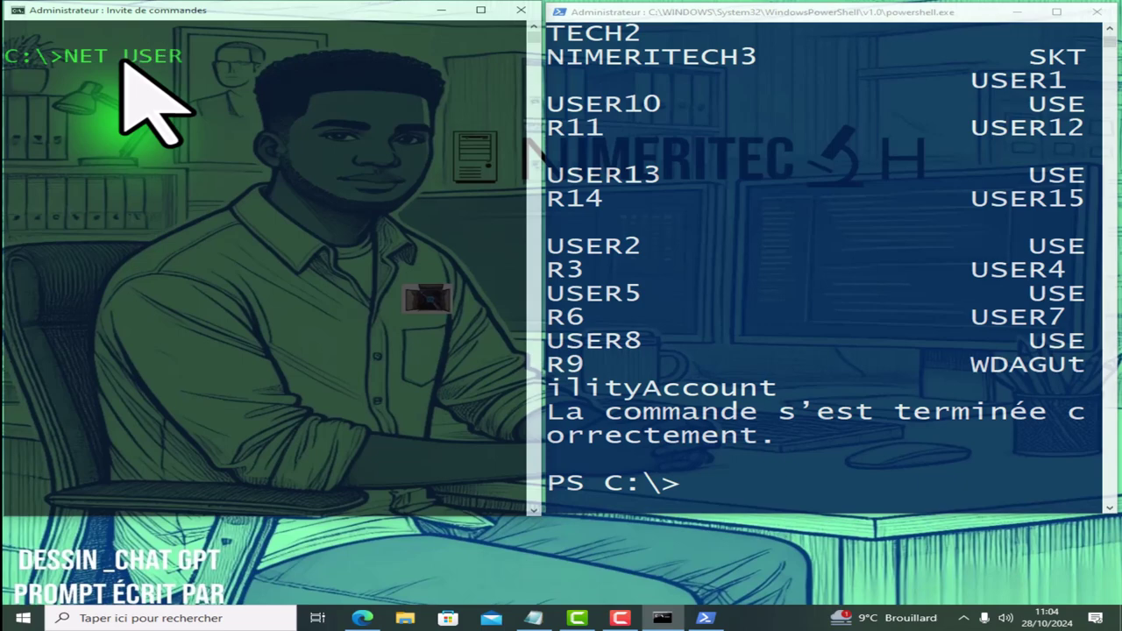
left_click(480, 9)
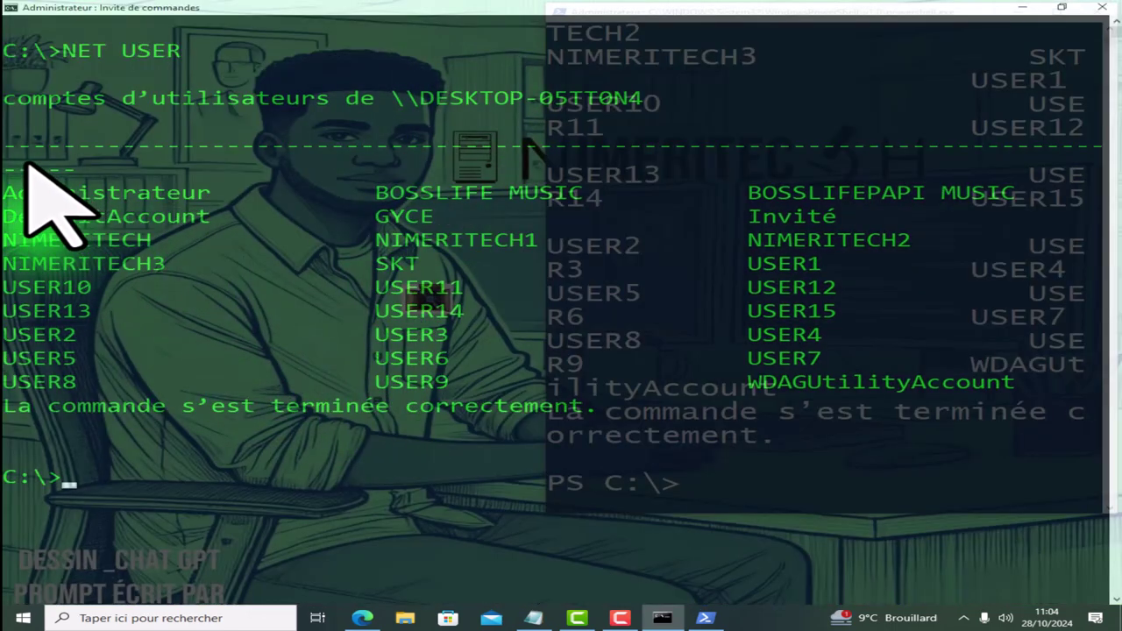
left_click_drag(13, 186, 1021, 419)
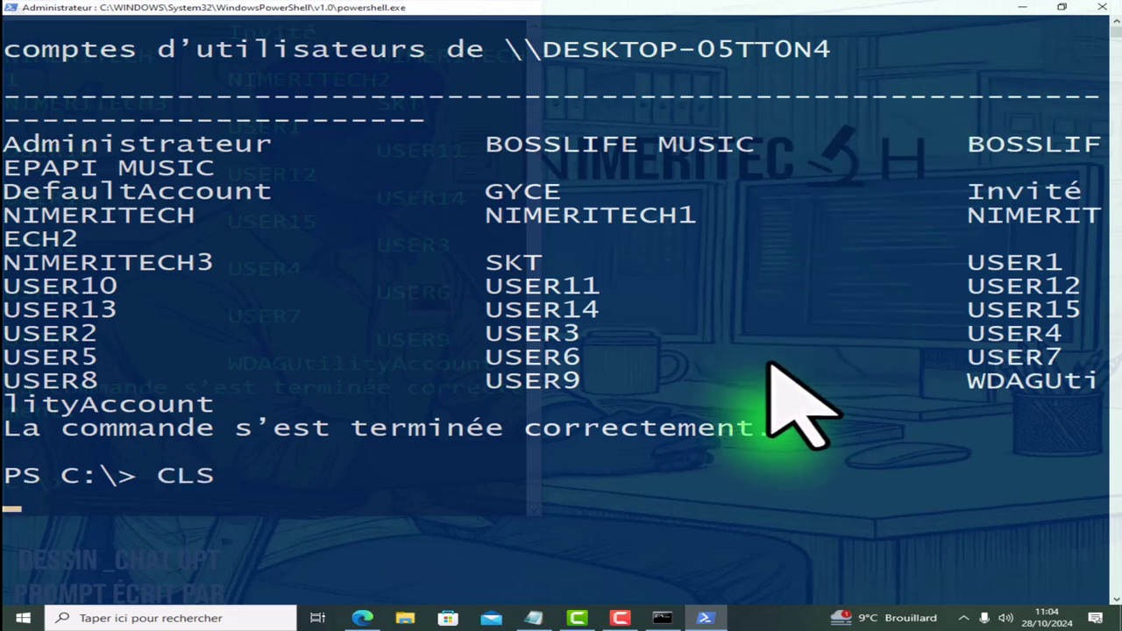
Clear the PowerShell screen and create the user account BOLOTIN0 using NET USER with the account password and /ADD.
key("Return")
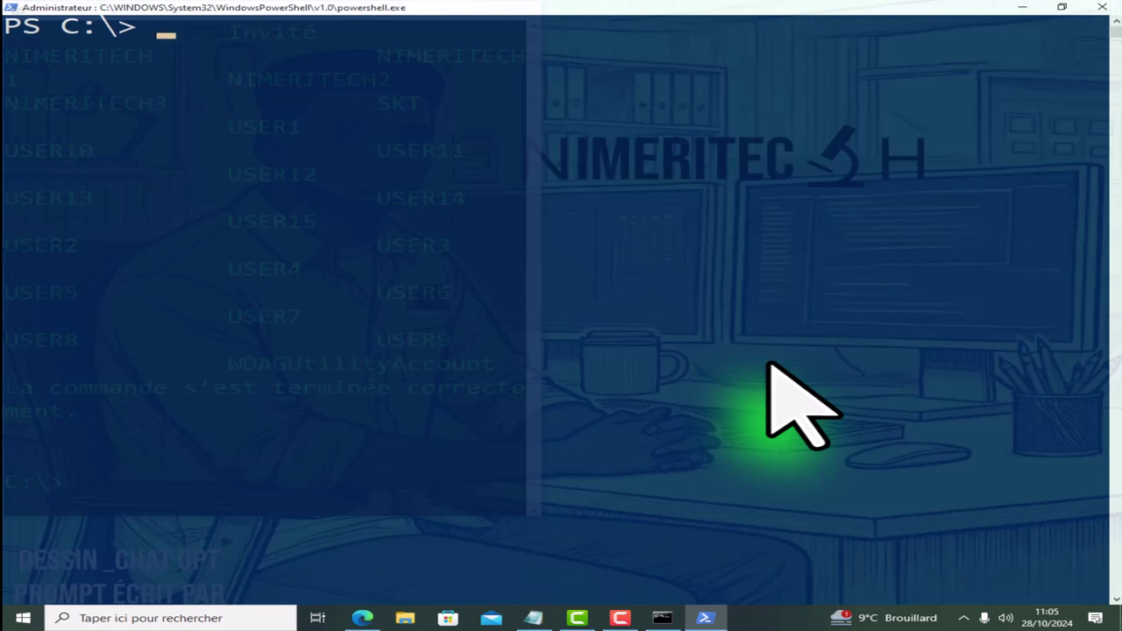
type("NET")
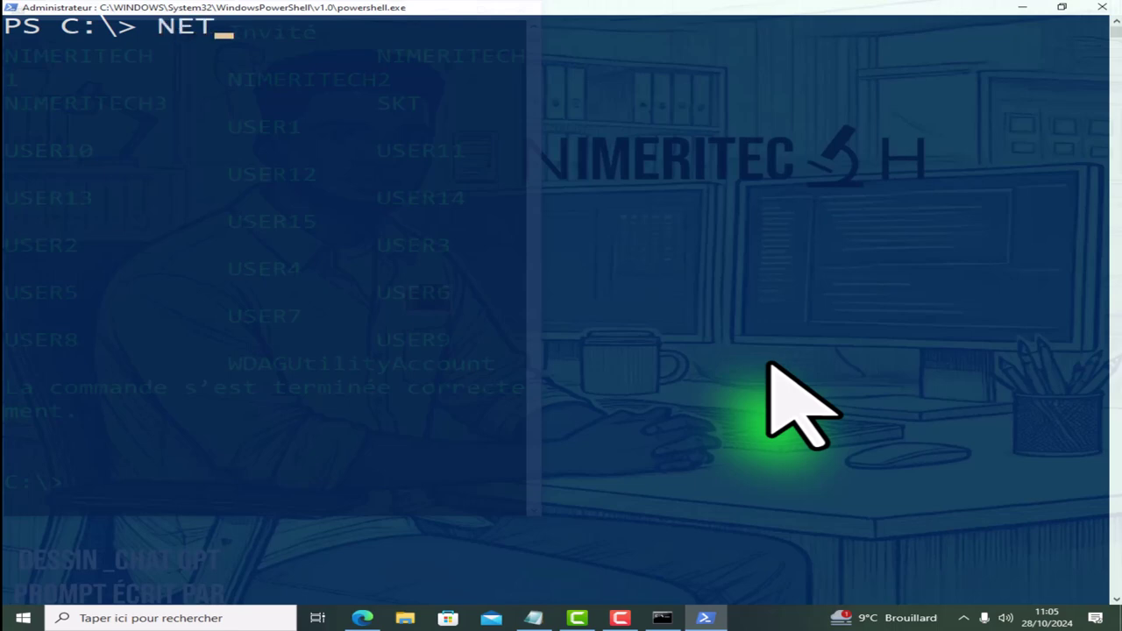
type(" USER")
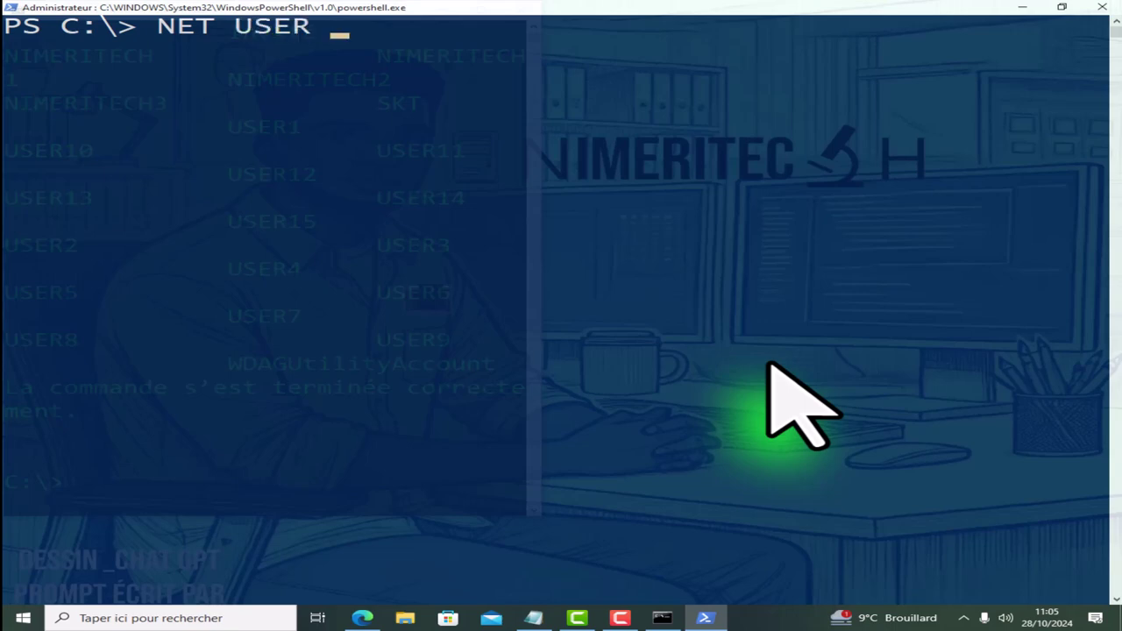
type(" BOLOTIN")
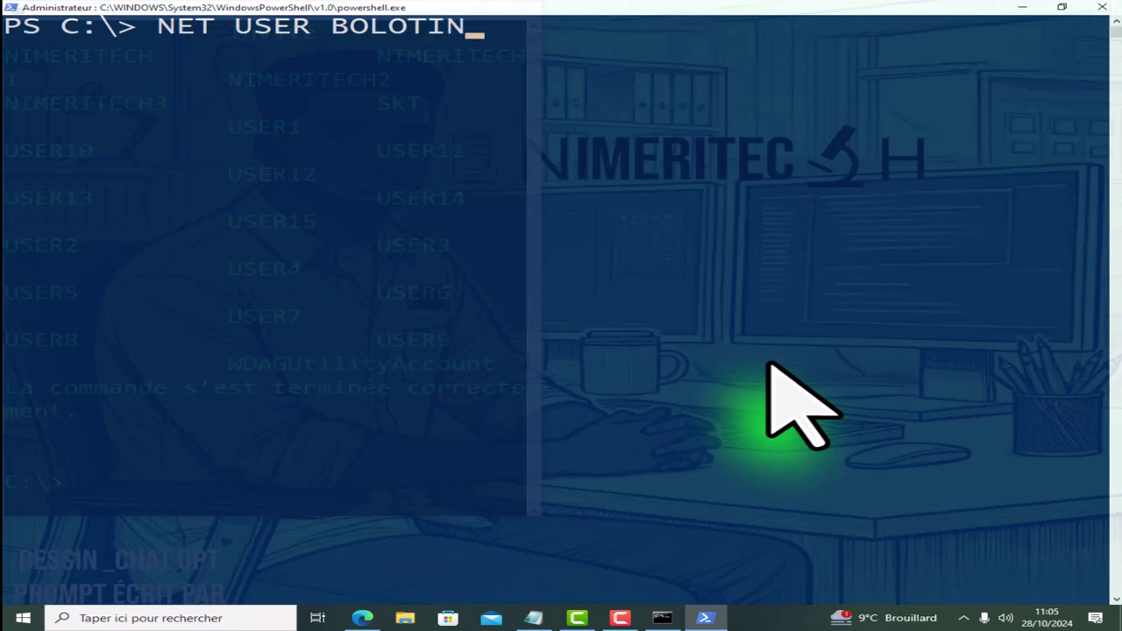
type("O")
key("BackSpace")
type("O")
key("BackSpace")
type("O *****")
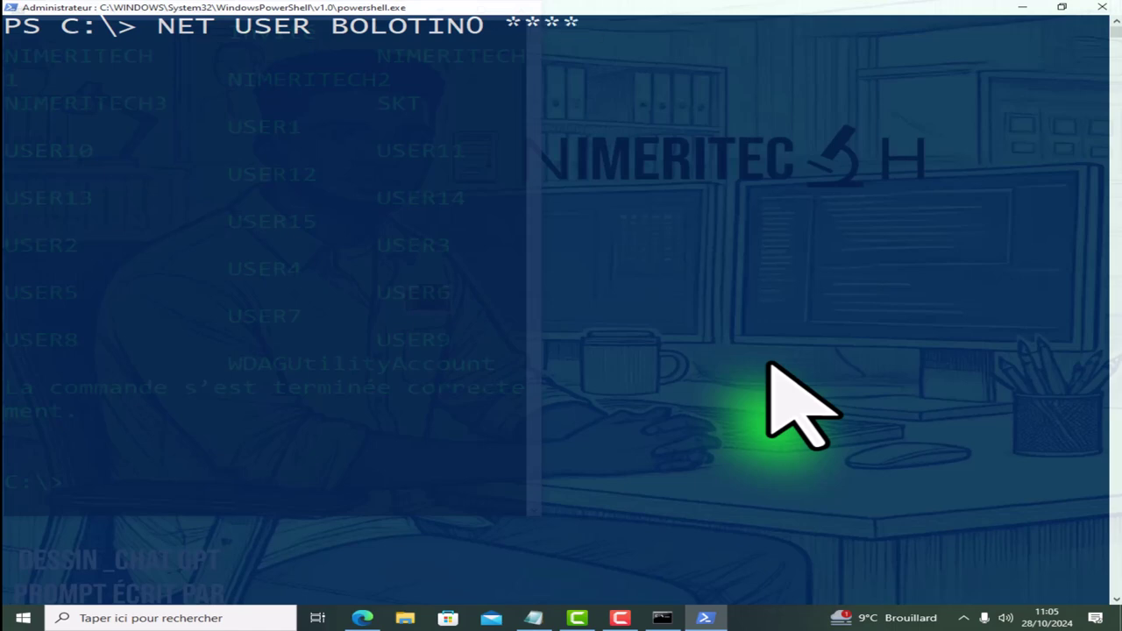
type("** /ADD")
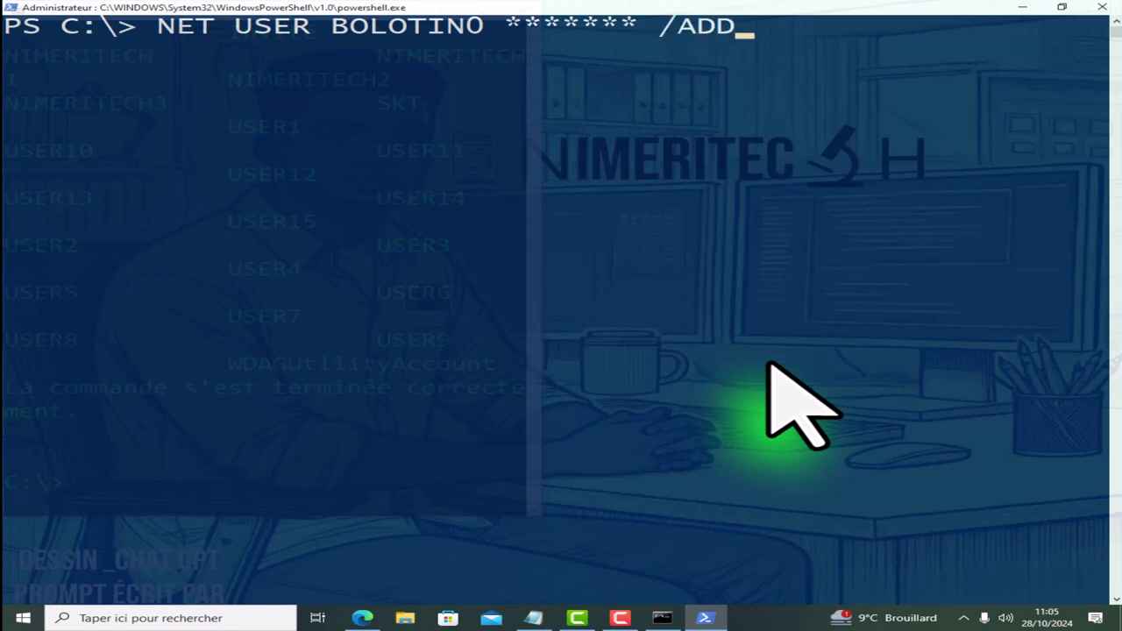
key("Return")
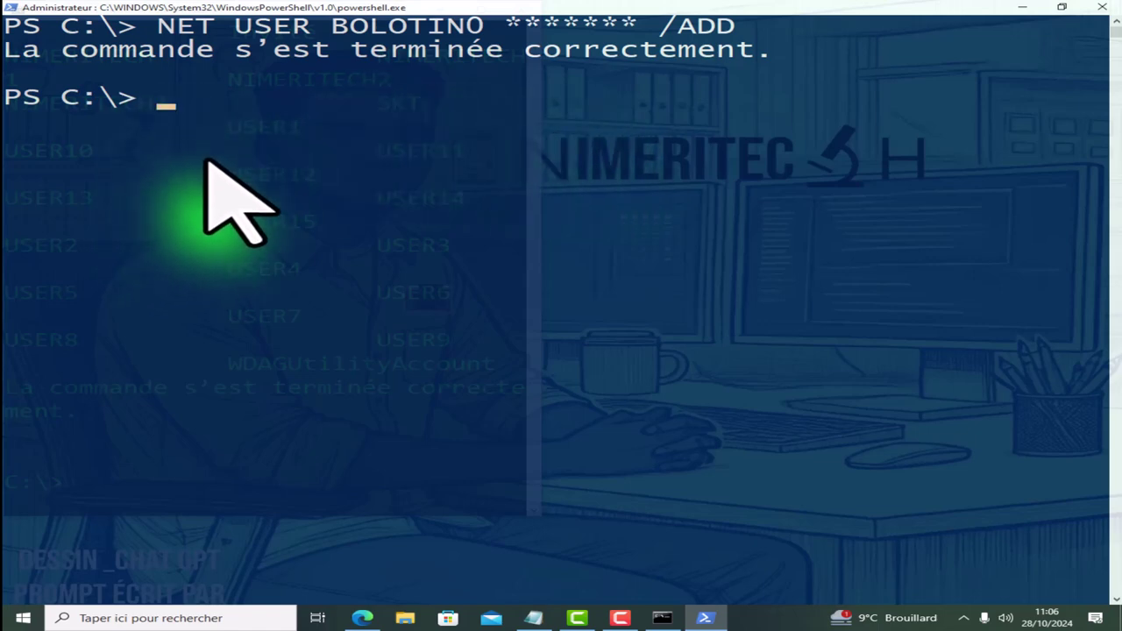
Restore the PowerShell window to its smaller size, switch to a maximized command prompt, and clear its screen.
left_click(1061, 7)
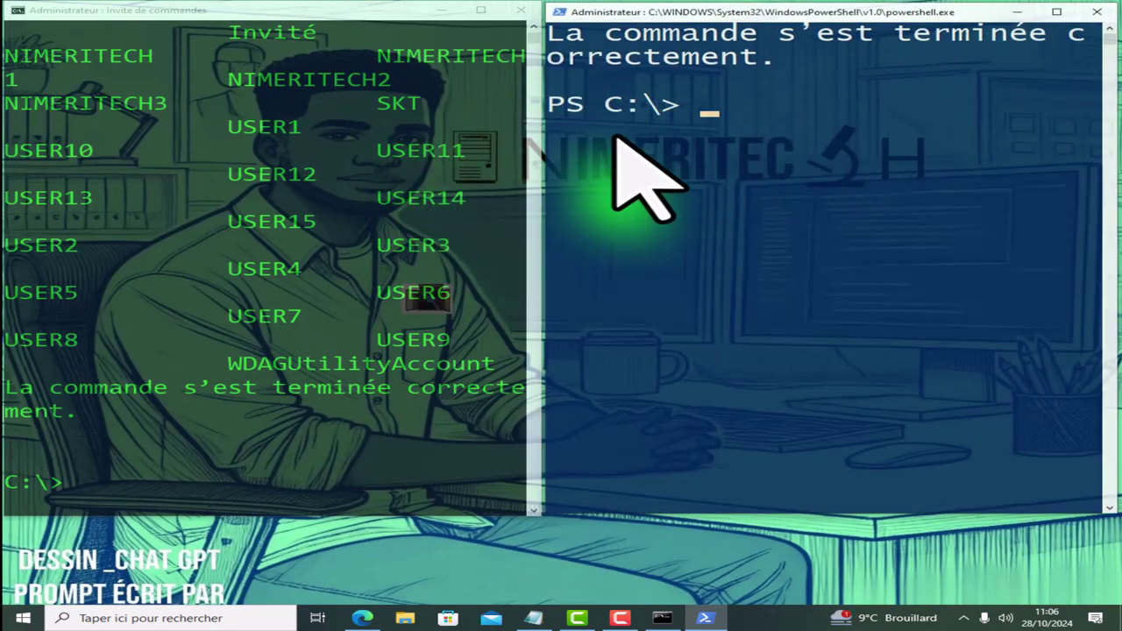
left_click(344, 10)
scroll(390, 250, "down", 4)
scroll(390, 250, "up", 4)
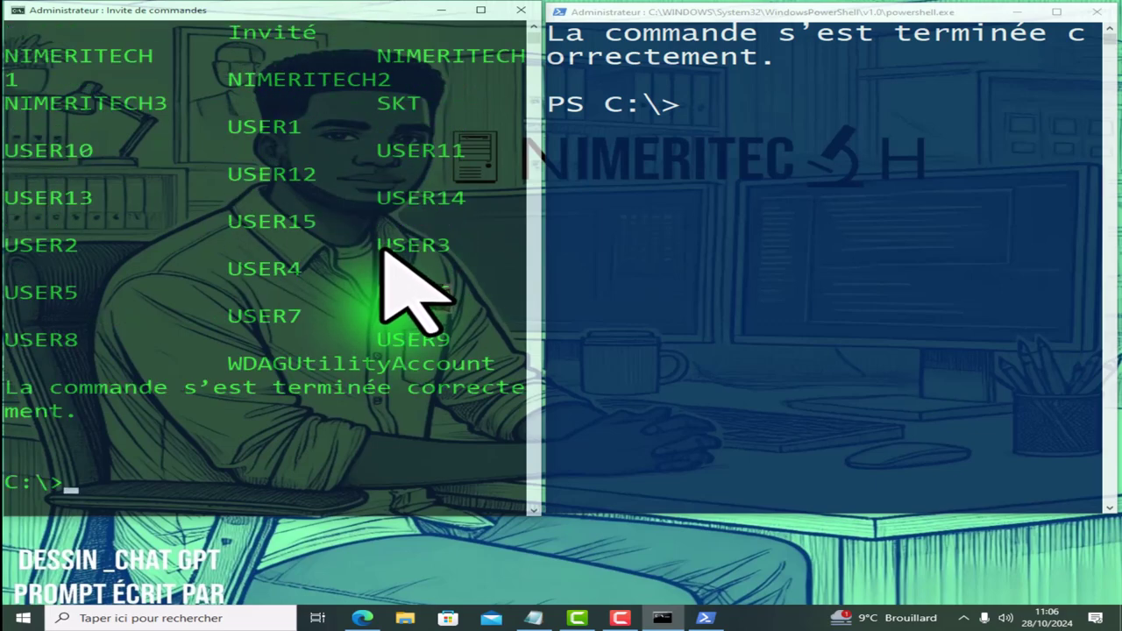
left_click(482, 10)
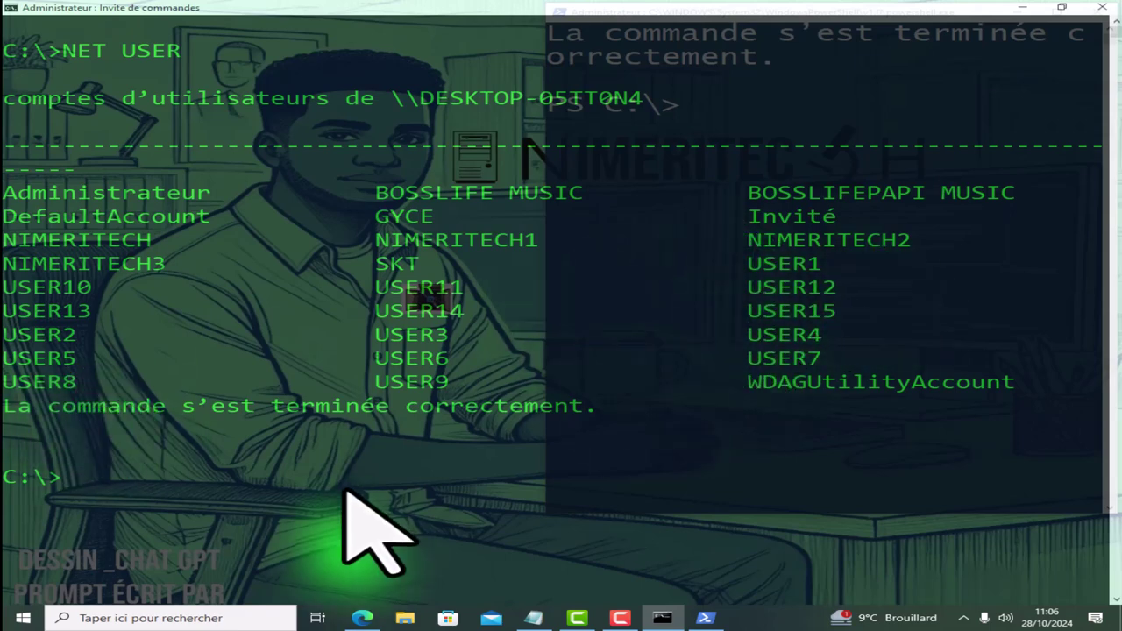
type("CLS")
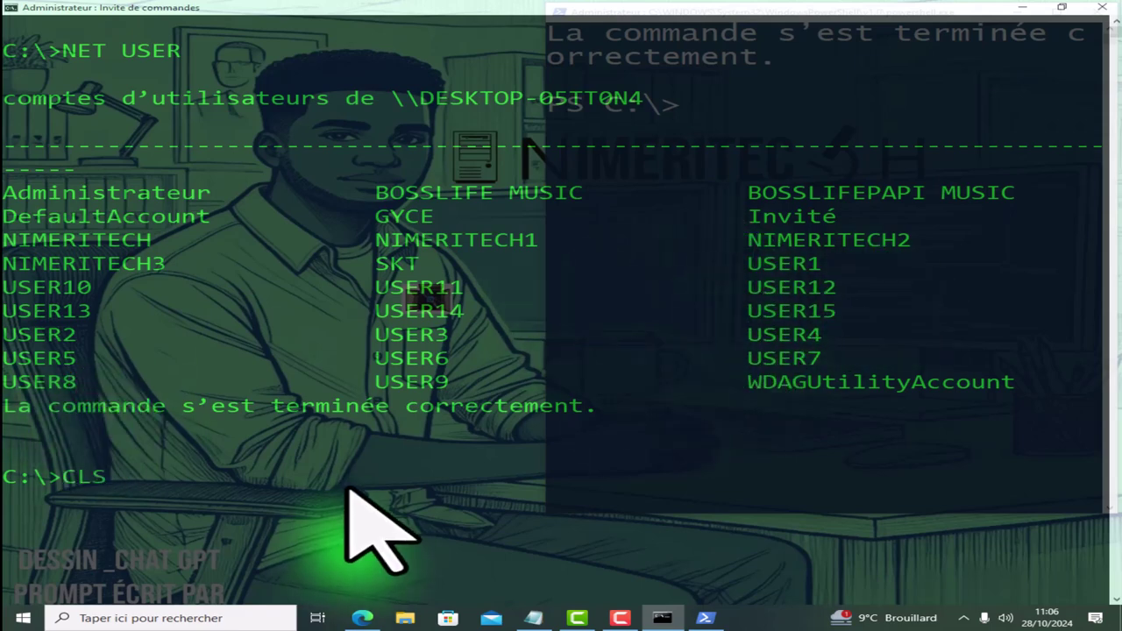
key("Return")
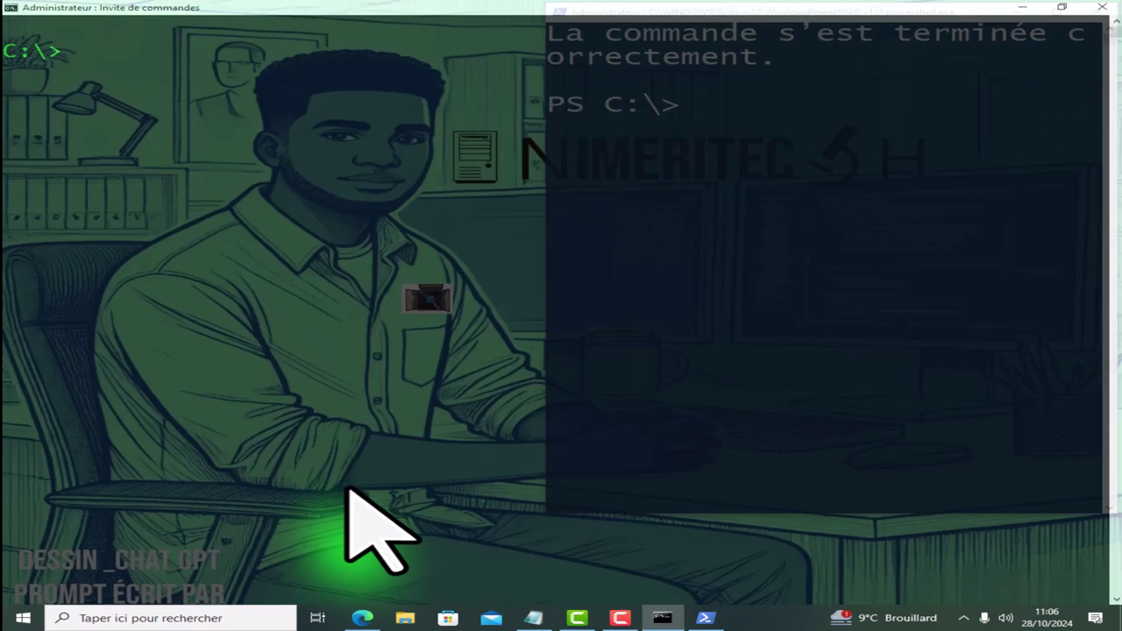
Run NET USER in the command prompt, and highlight the listed accounts and the BOLOTIN0 entry.
type("NET USER")
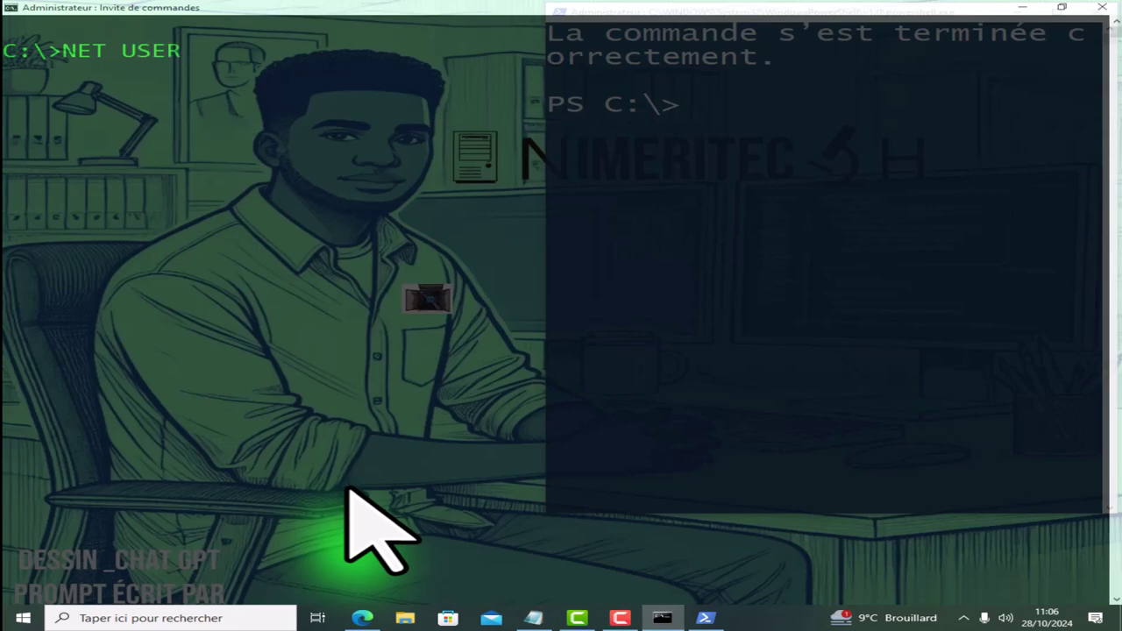
key("Return")
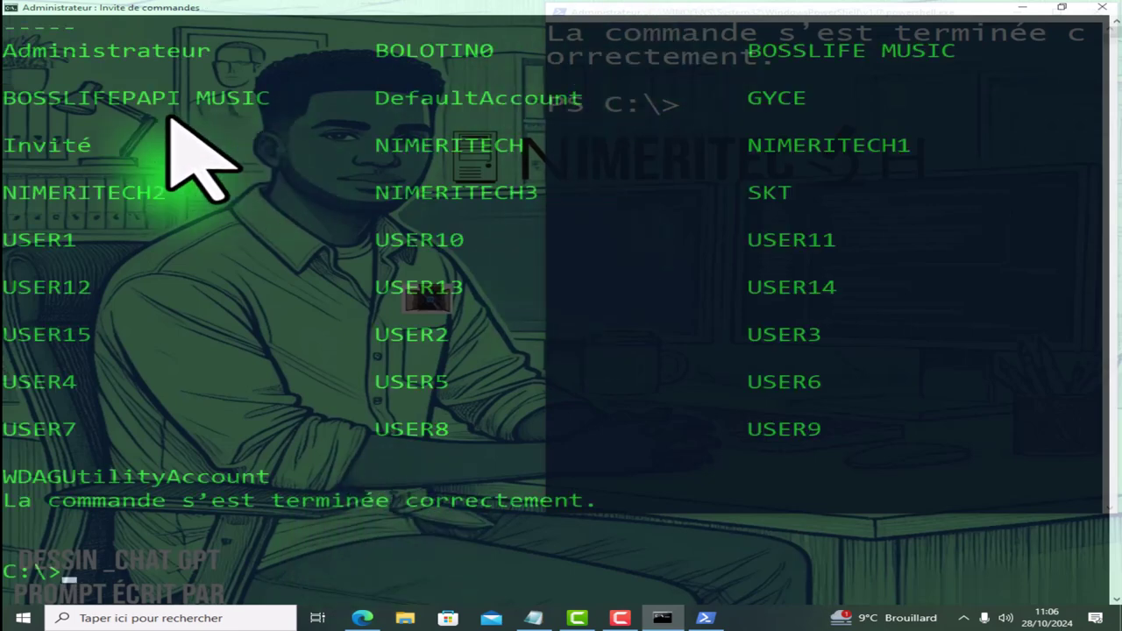
left_click_drag(18, 53, 583, 467)
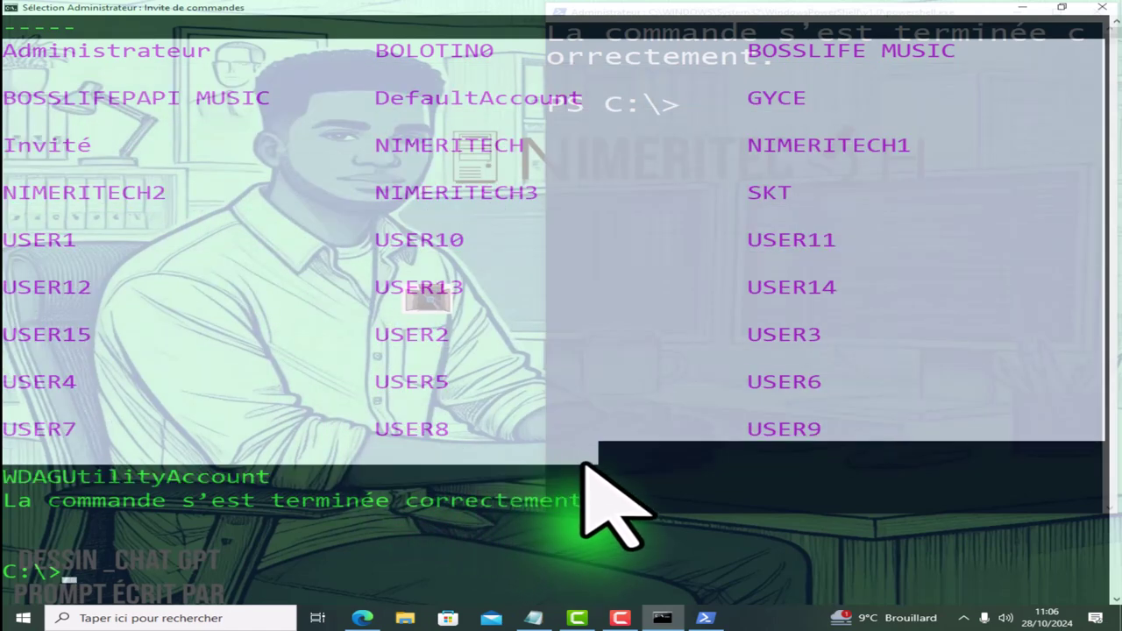
left_click(499, 47)
left_click_drag(499, 47, 368, 49)
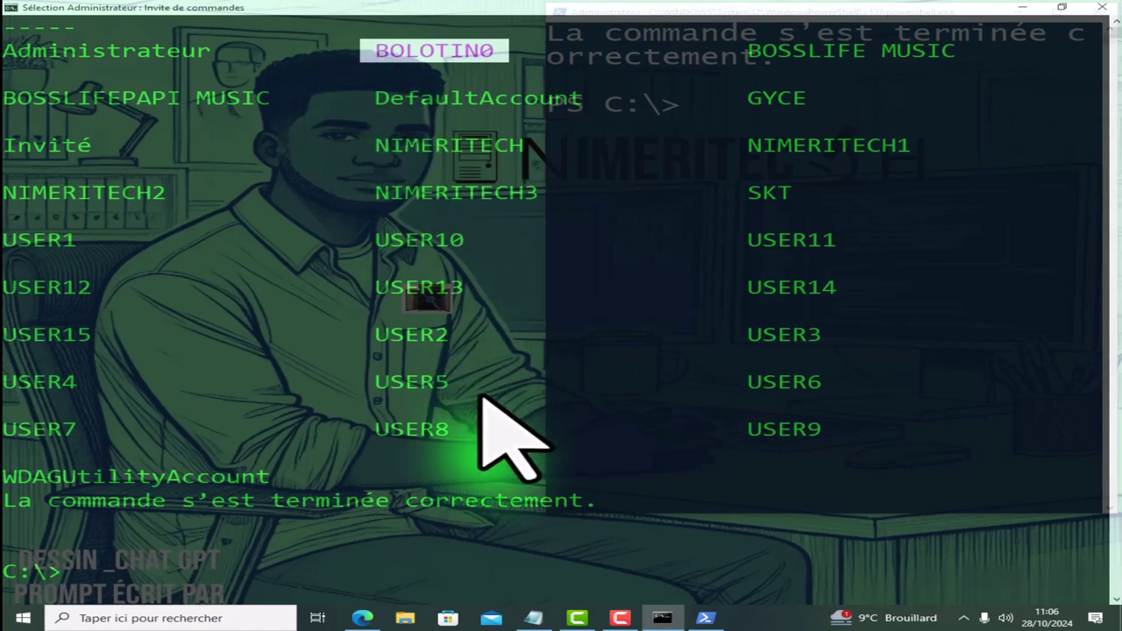
Create the user account BOLOTIN1 from the command prompt using NET USER with the account password and /ADD.
type("NET")
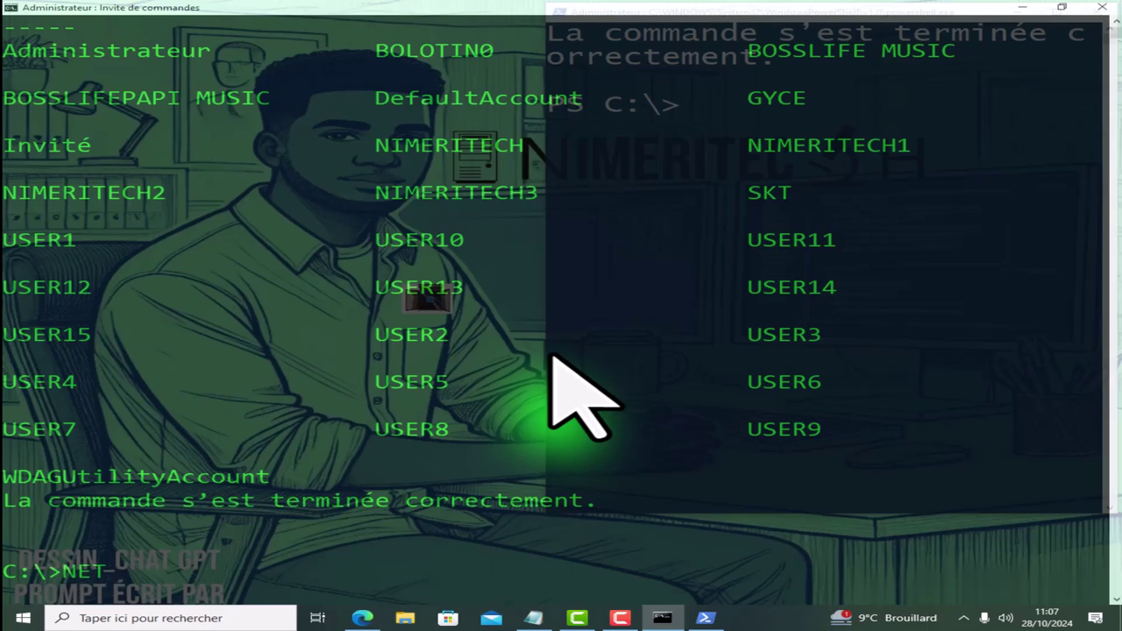
type("USER")
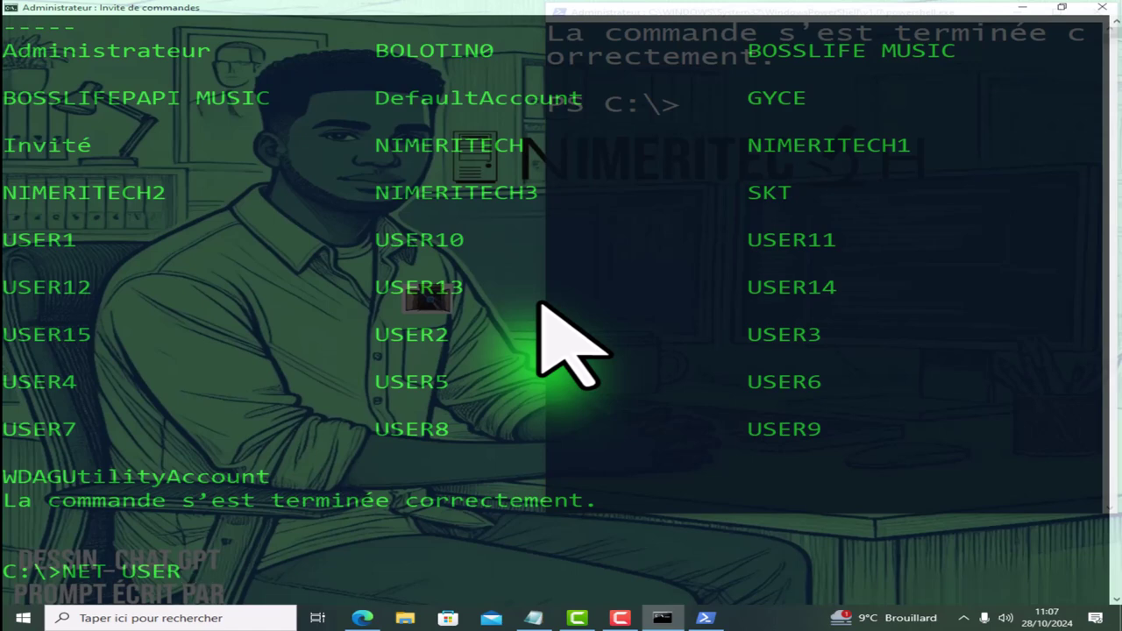
type("BOLOTI")
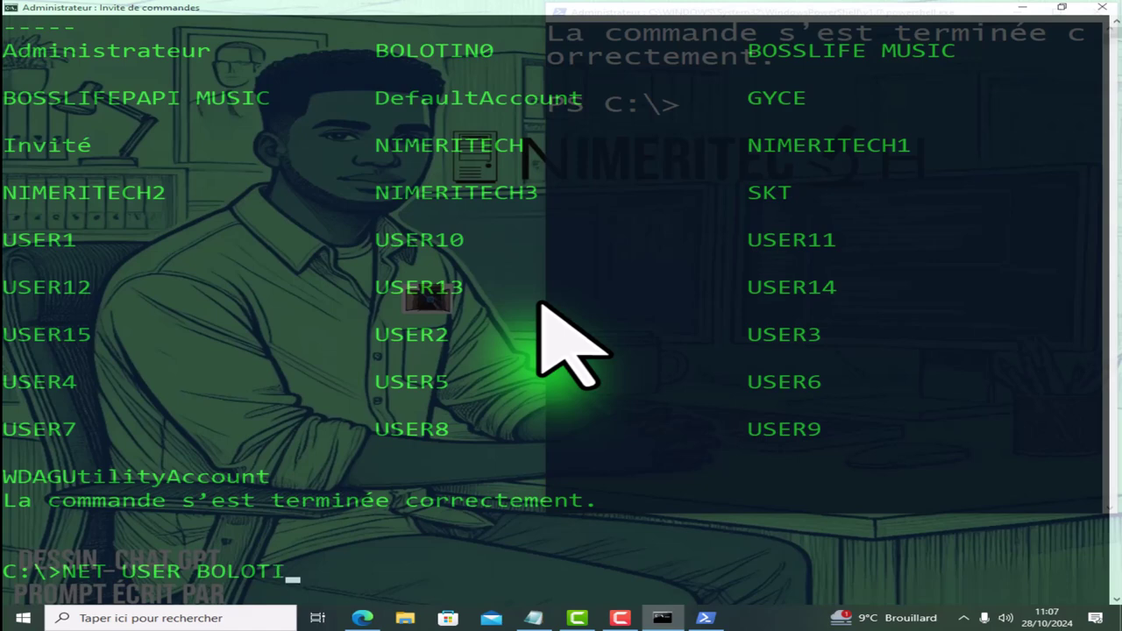
type("N1 ******")
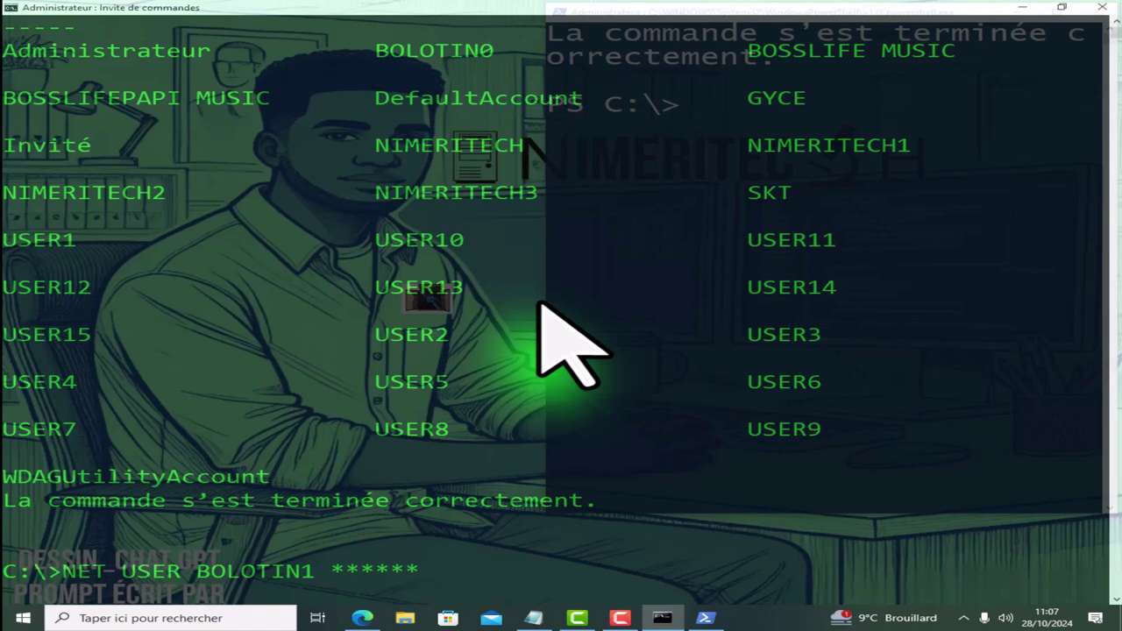
type("**")
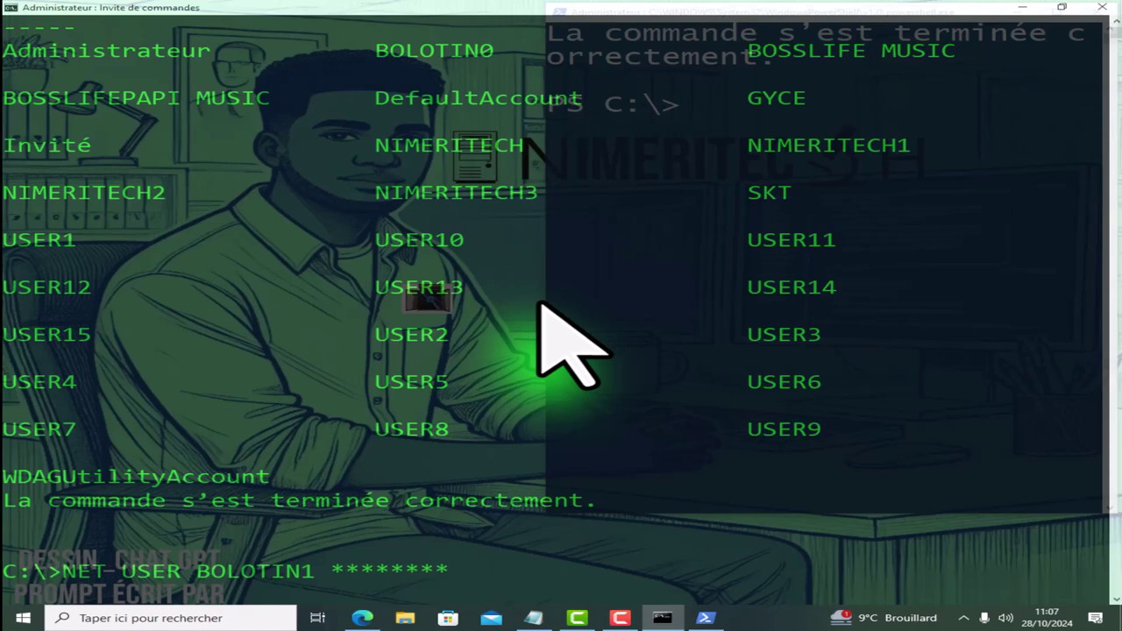
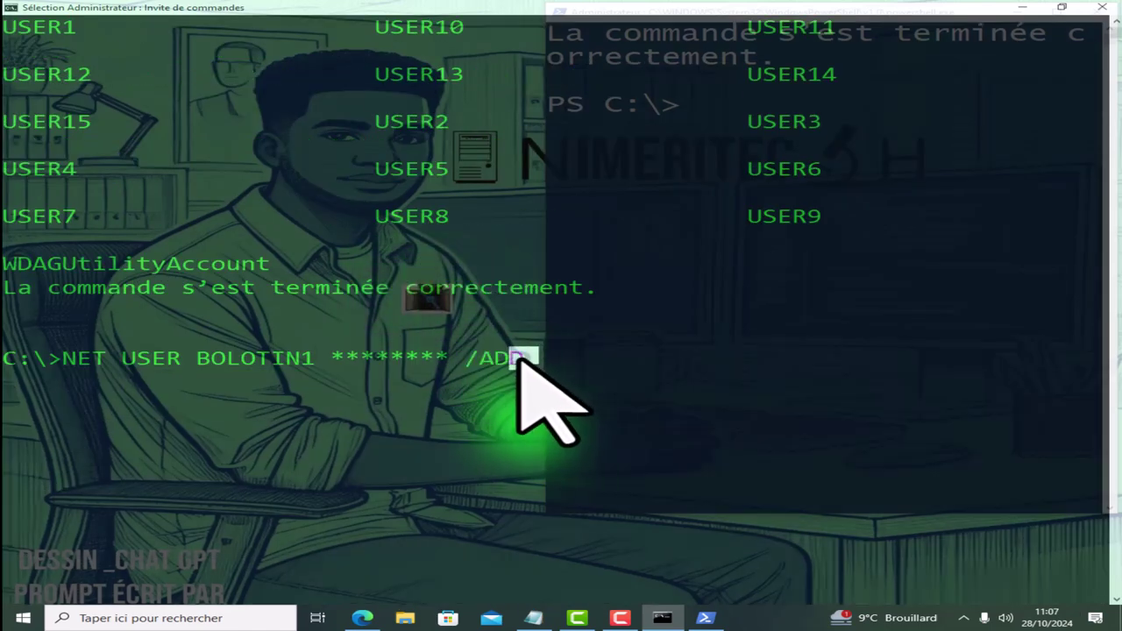
left_click_drag(524, 361, 61, 364)
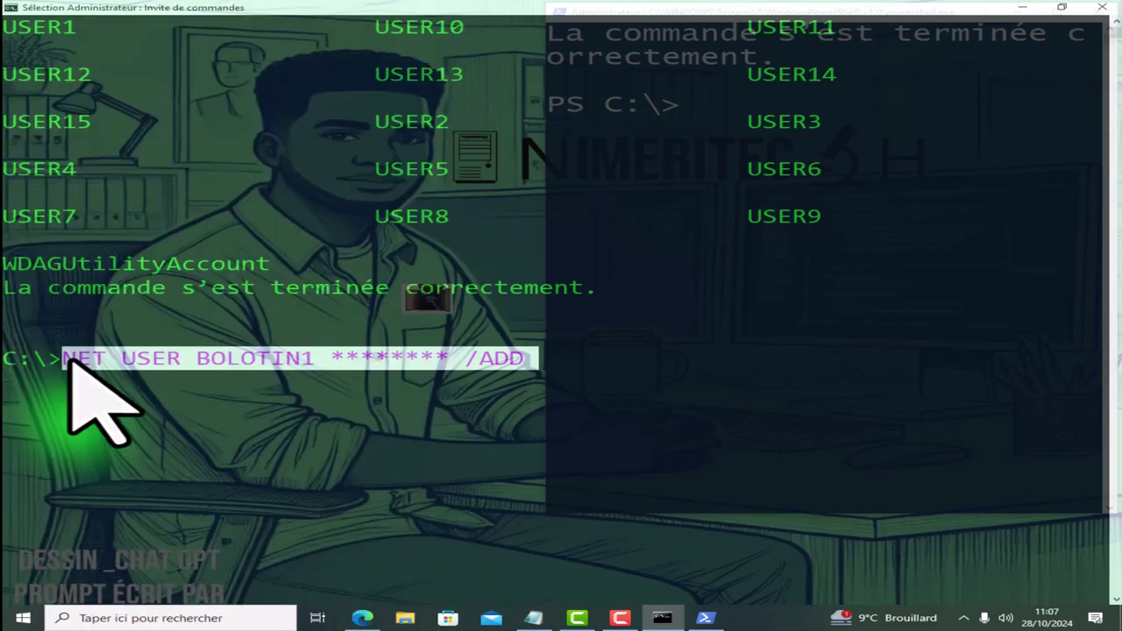
right_click(68, 359)
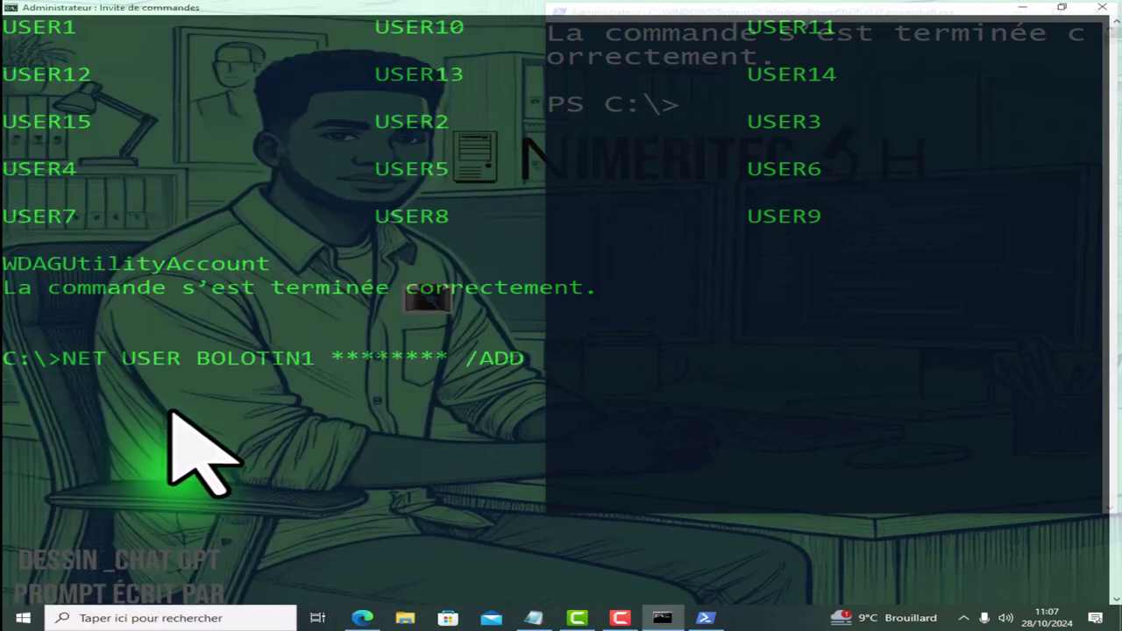
key("Return")
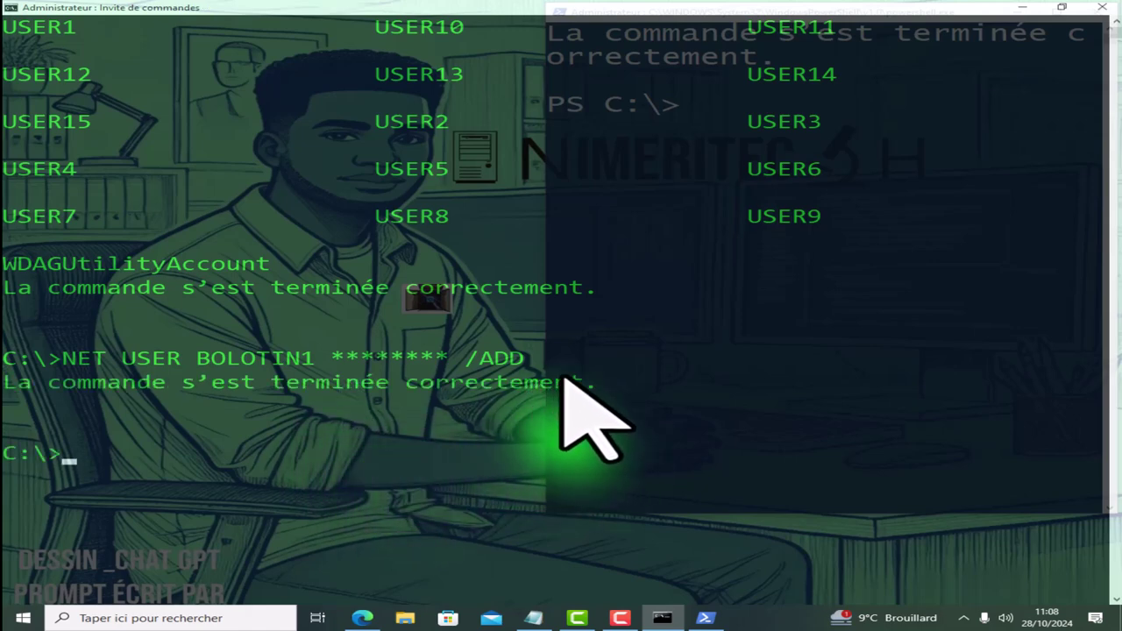
Clear the command prompt, list the accounts again with NET USER, and highlight the BOLOTIN1 and BOLOTIN0 entries.
type("CLS")
key("Return")
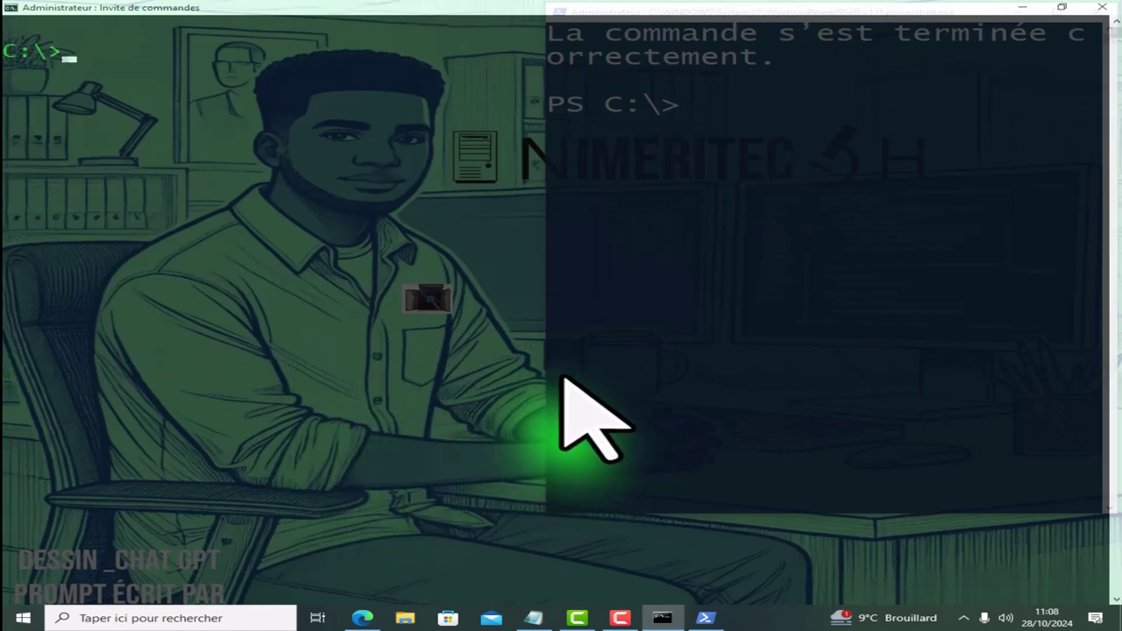
type("NET USER")
key("Return")
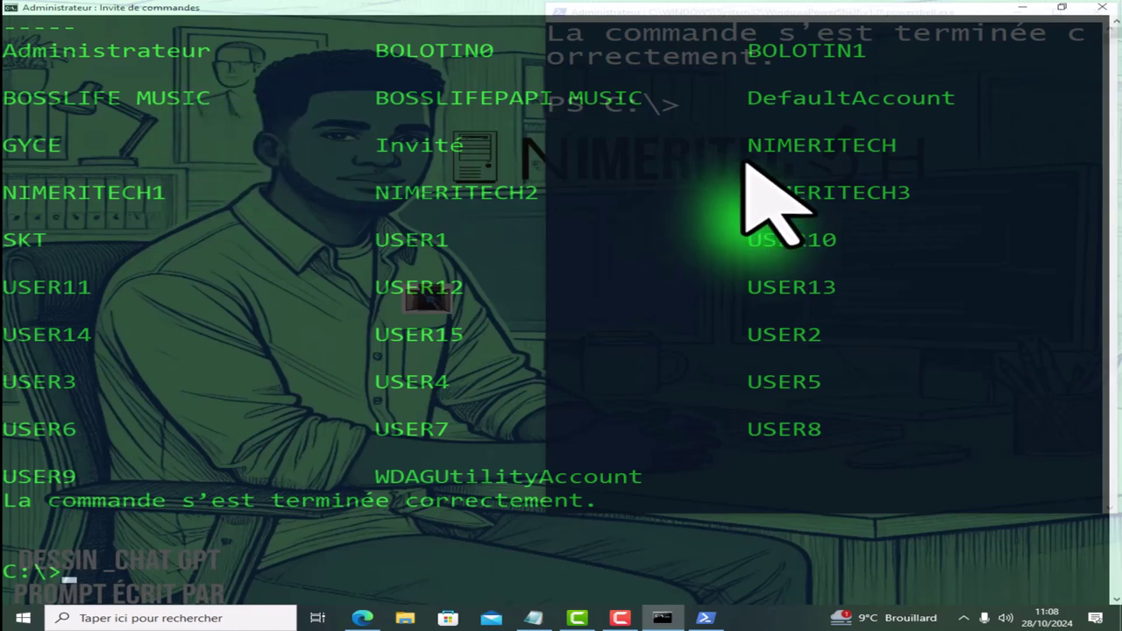
left_click(874, 50)
left_click_drag(874, 50, 748, 51)
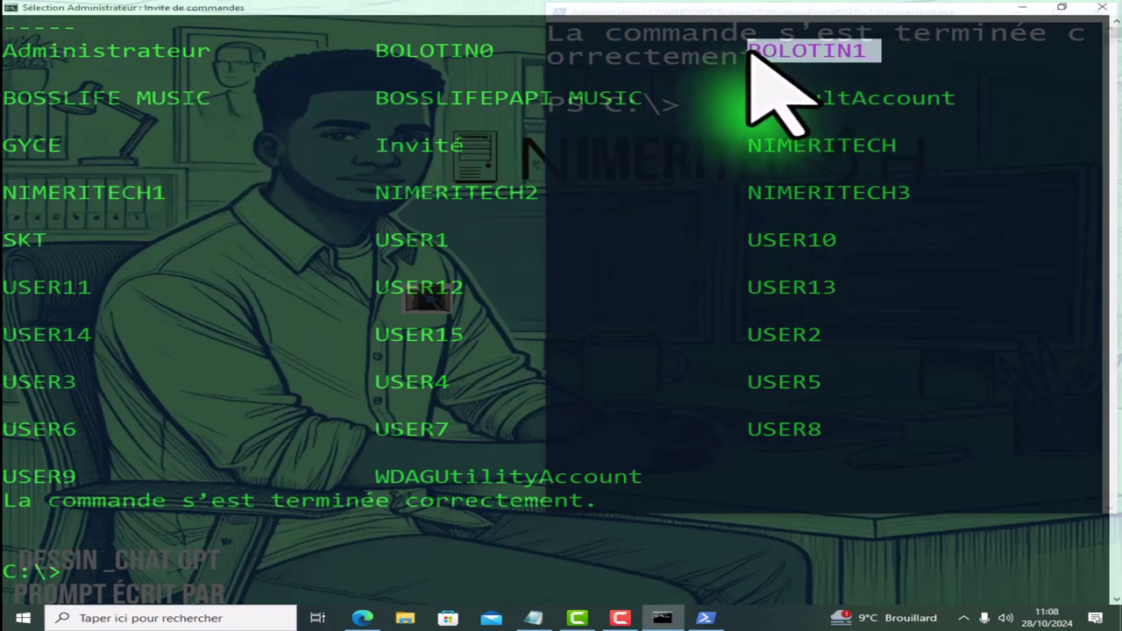
left_click_drag(507, 51, 377, 50)
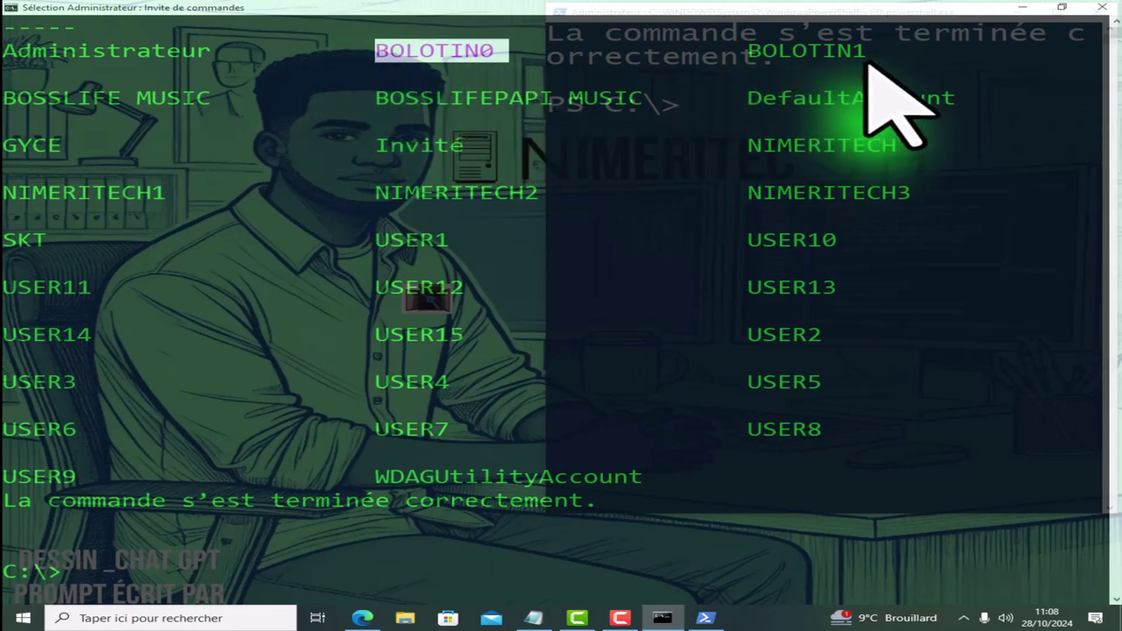
left_click_drag(515, 50, 371, 50)
left_click_drag(879, 50, 751, 49)
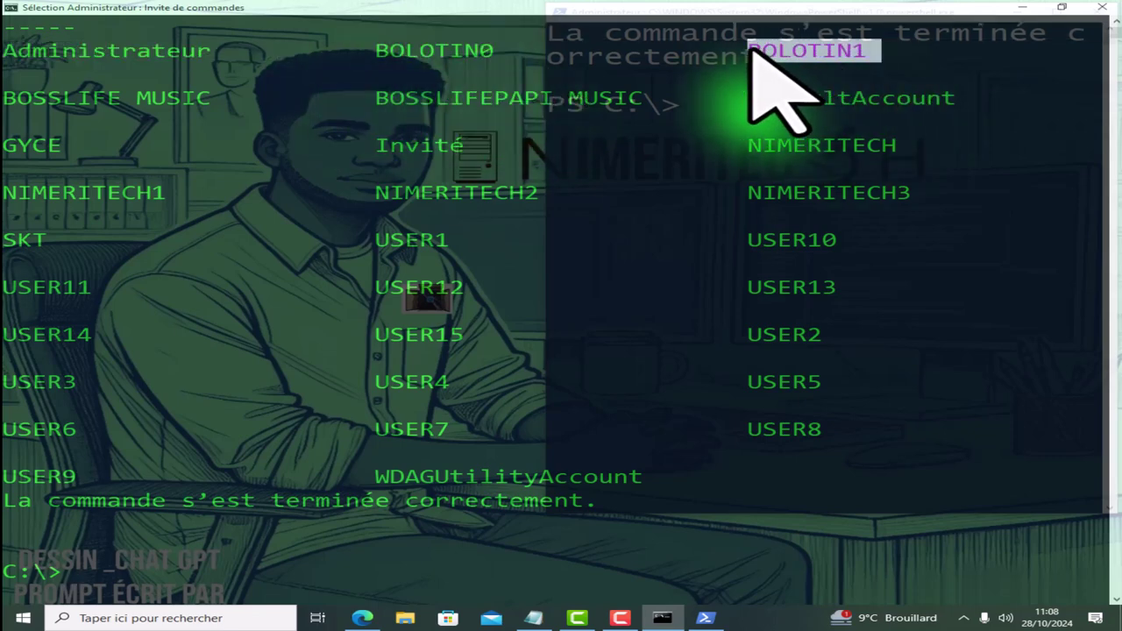
Switch to a maximized PowerShell window, run NET USER, and highlight the BOLOTIN1 entry that wraps over two lines.
left_click(1062, 7)
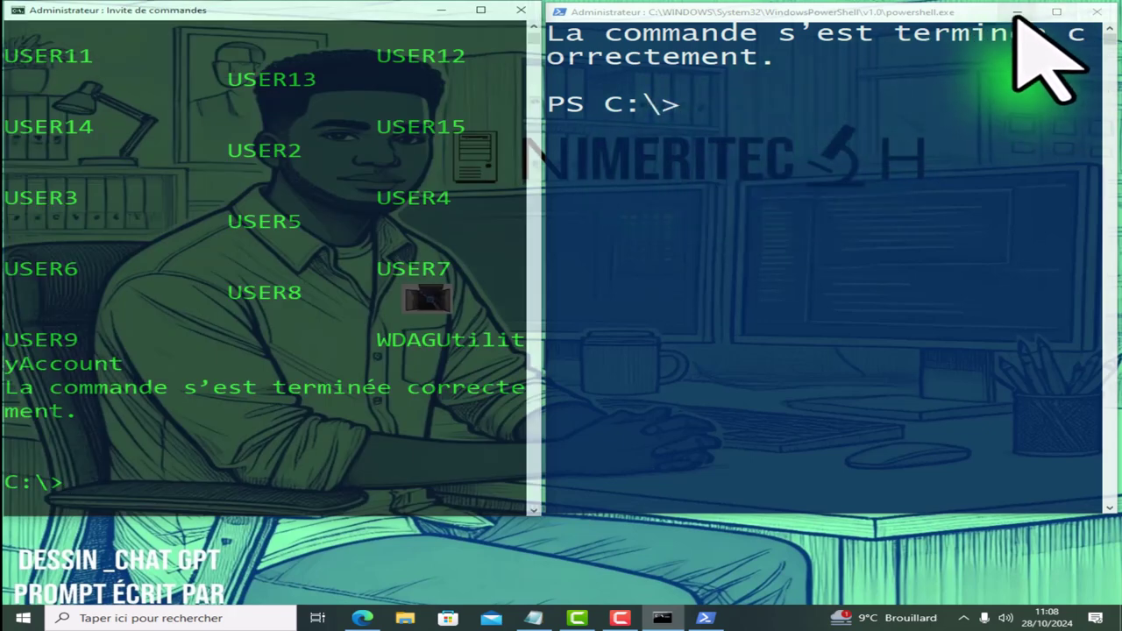
left_click(1056, 12)
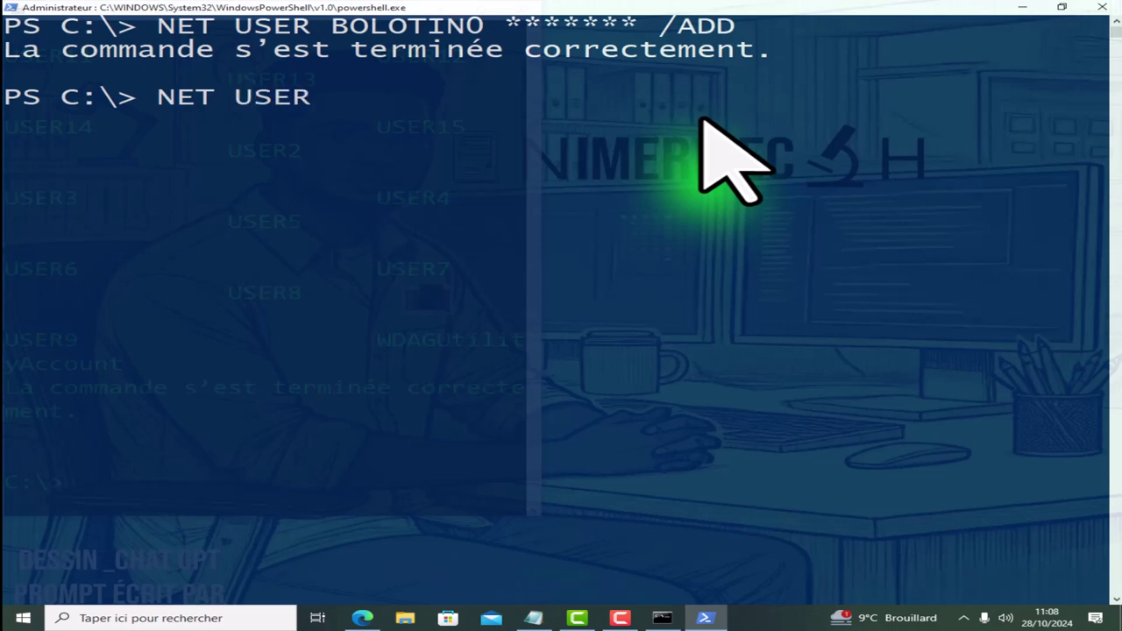
key("Return")
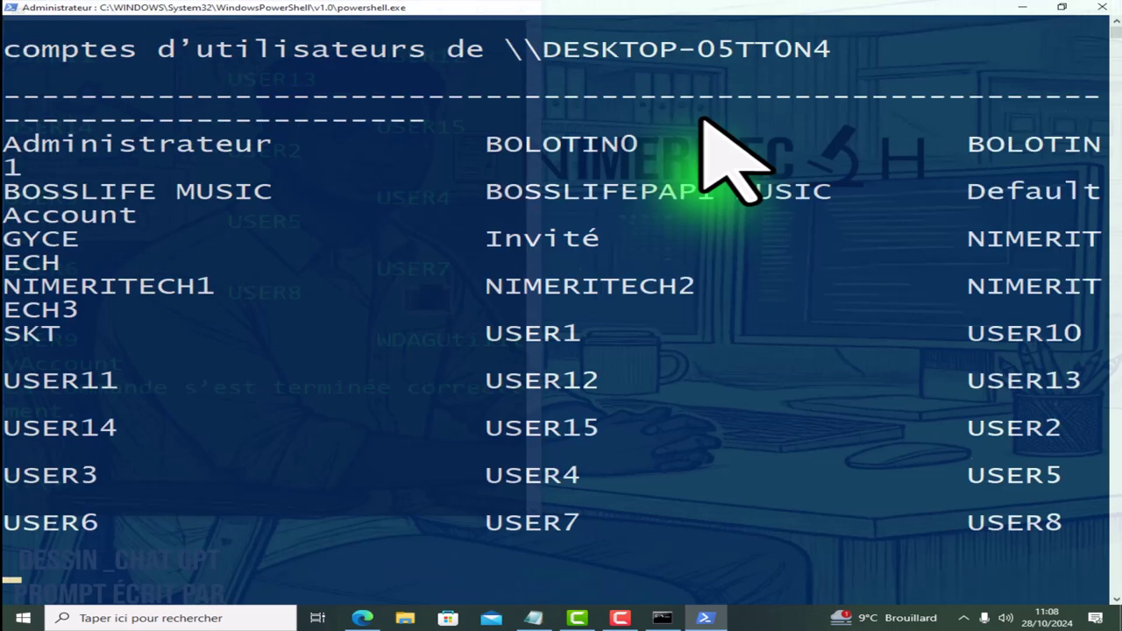
left_click_drag(964, 85, 1098, 77)
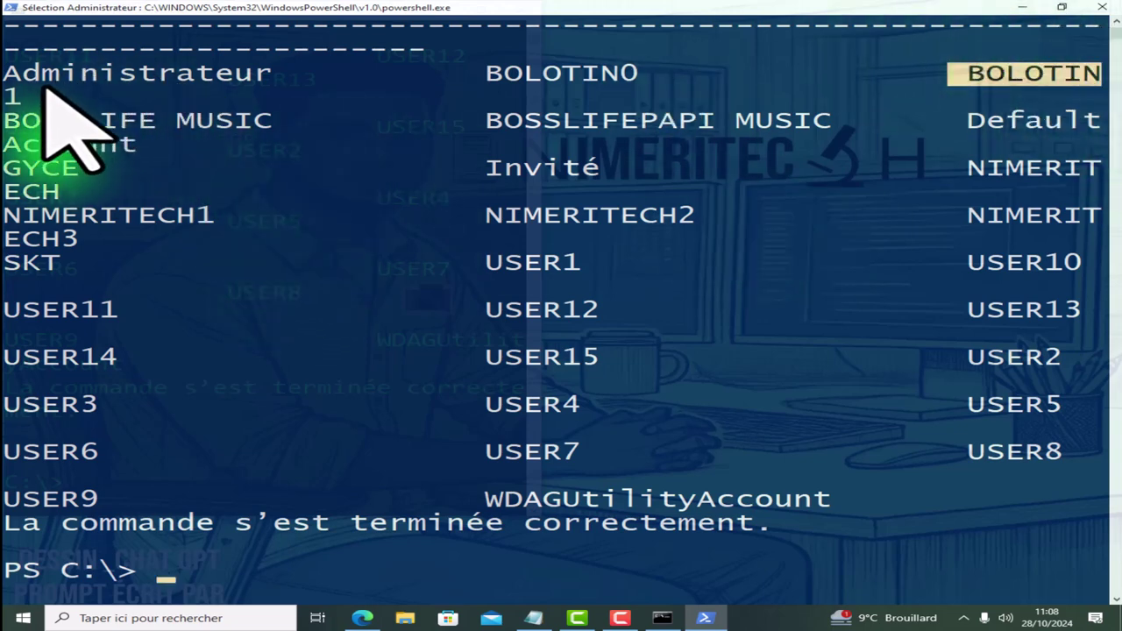
left_click_drag(44, 92, 11, 95)
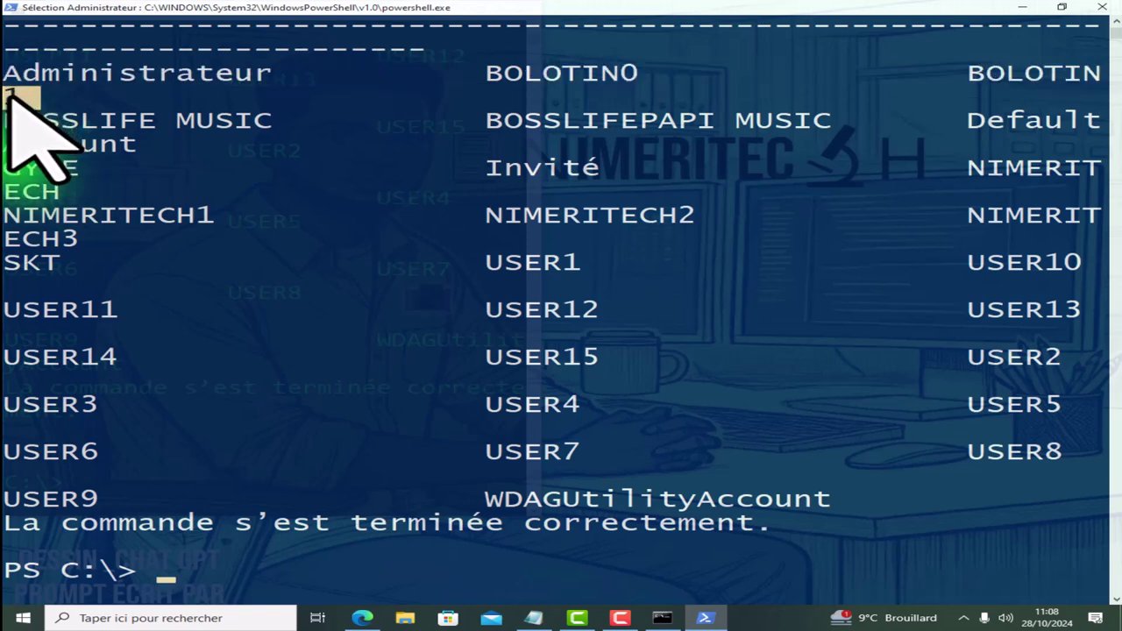
left_click(1062, 8)
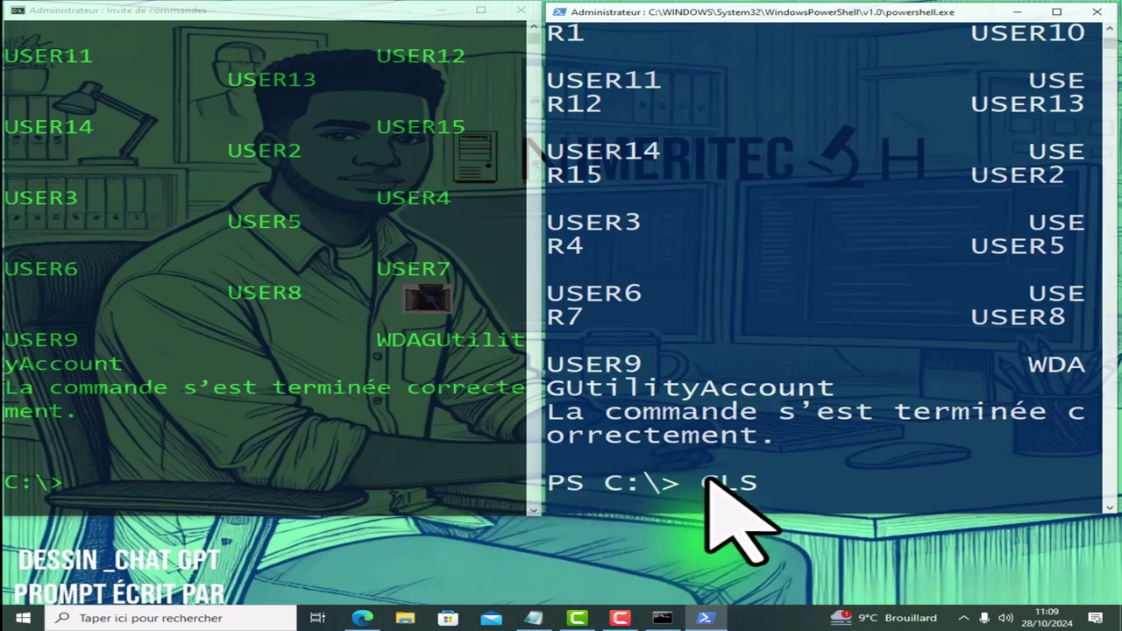
key("Return")
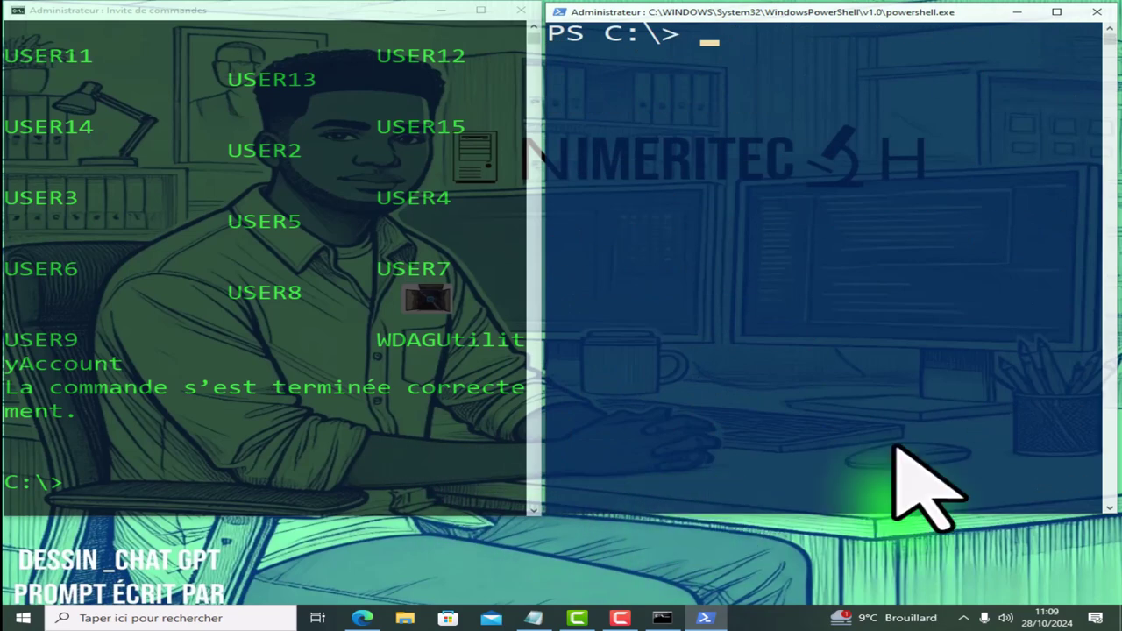
left_click(1056, 12)
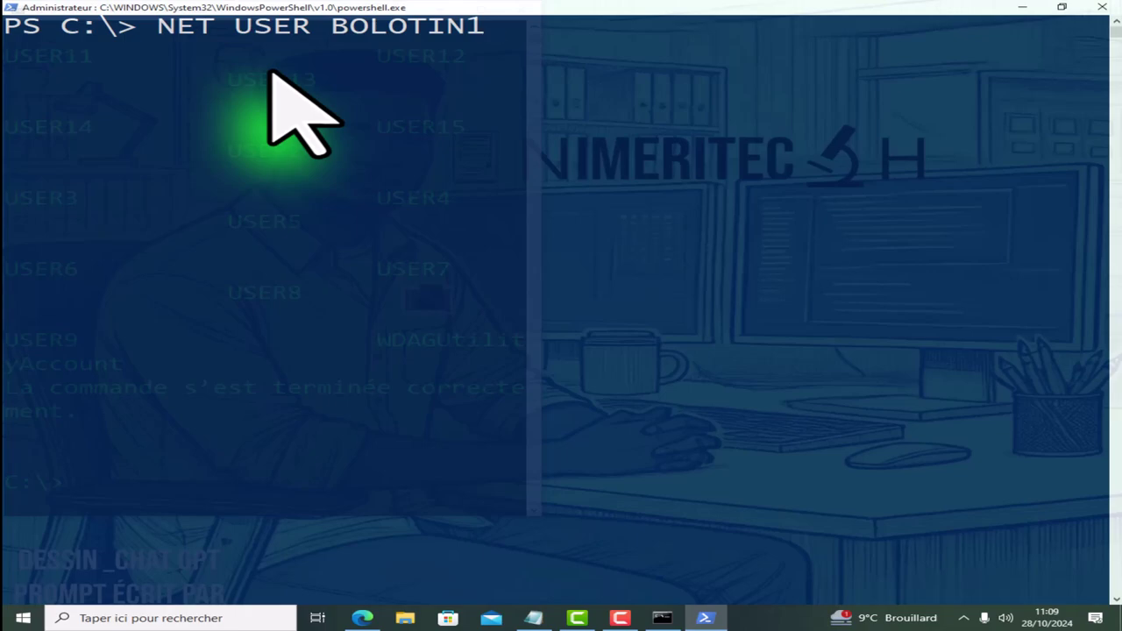
key("Return")
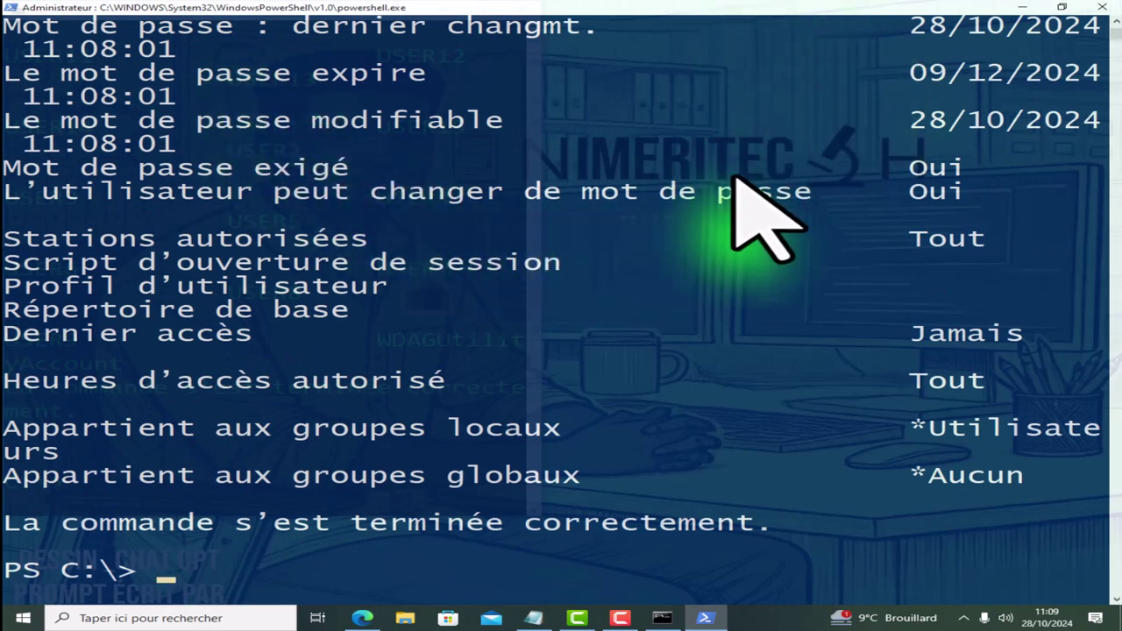
Highlight the NET USER BOLOTIN1 command, the user name with its value, and the full name and comment lines.
scroll(735, 176, "up", 3)
left_click_drag(504, 26, 233, 28)
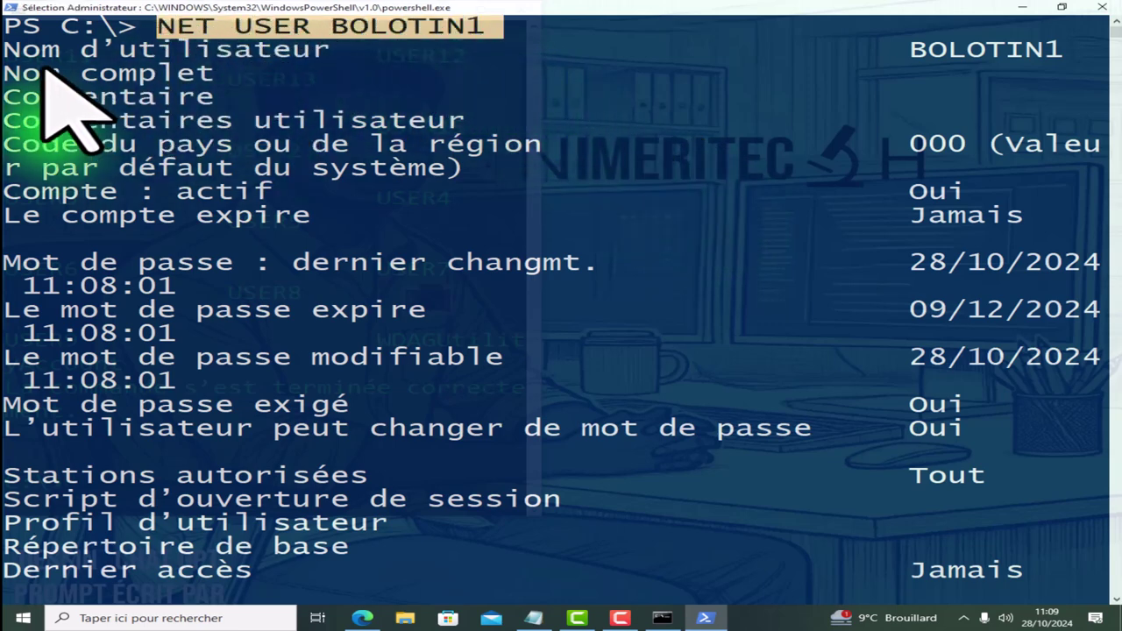
left_click_drag(12, 56, 333, 54)
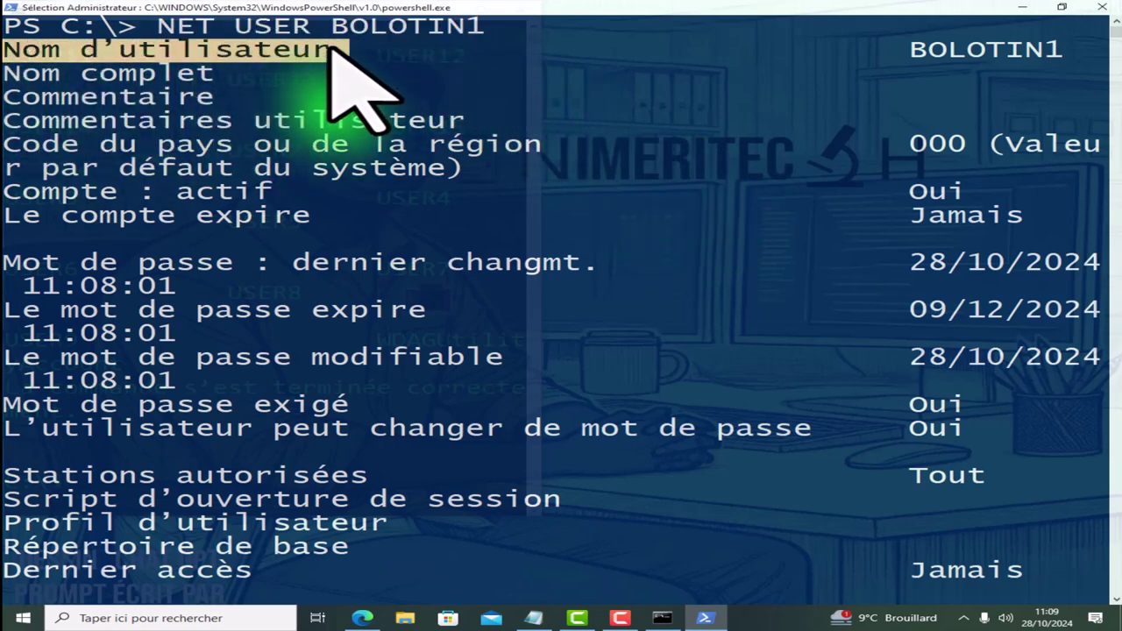
left_click_drag(894, 53, 1080, 54)
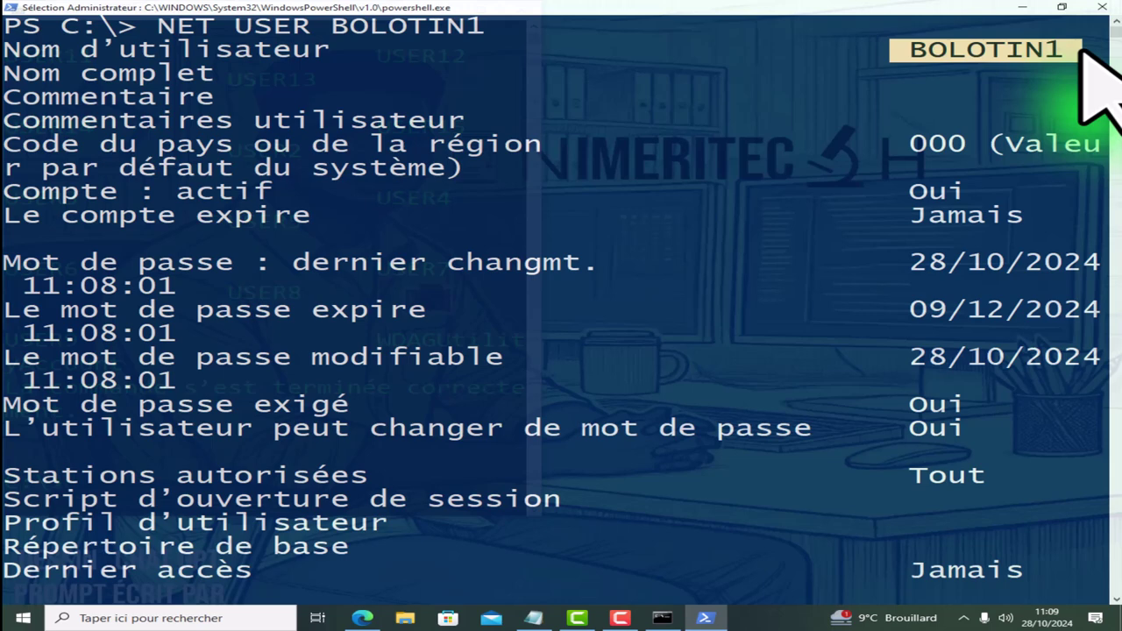
left_click_drag(11, 74, 664, 85)
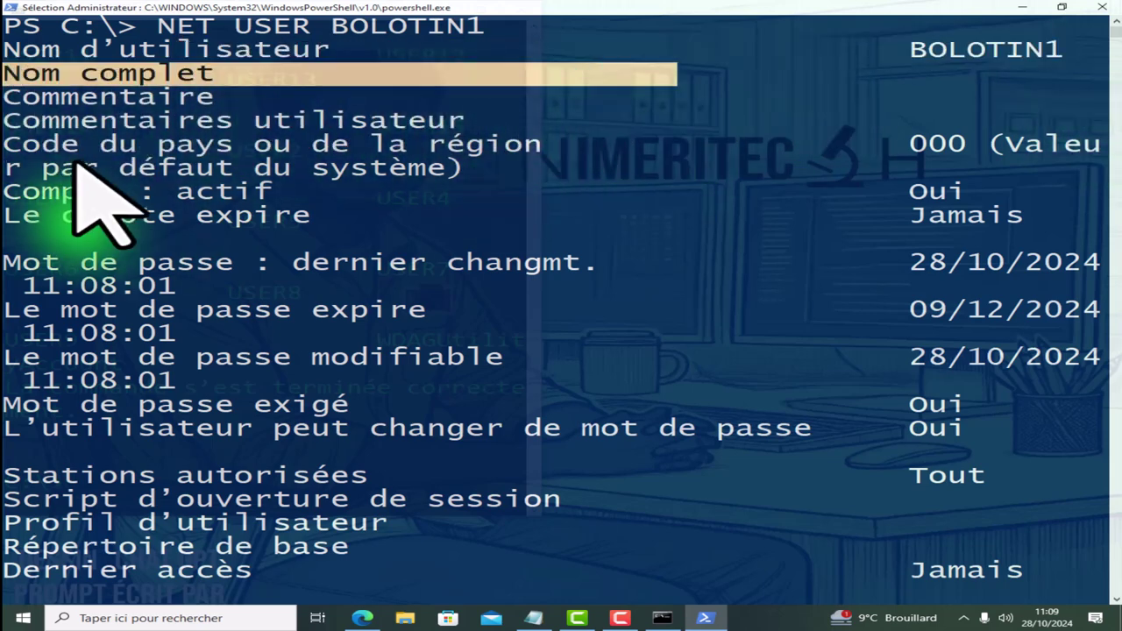
left_click_drag(4, 98, 989, 79)
Highlight the lines of the account details that show whether the account is active and when it expires.
left_click_drag(11, 123, 986, 193)
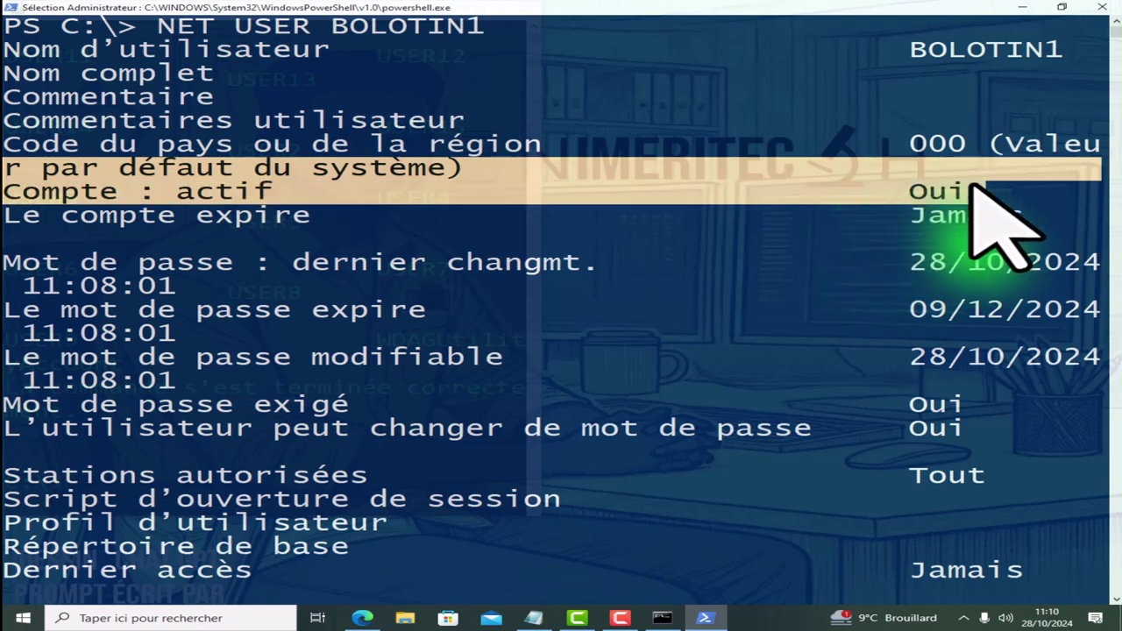
left_click_drag(7, 220, 1030, 233)
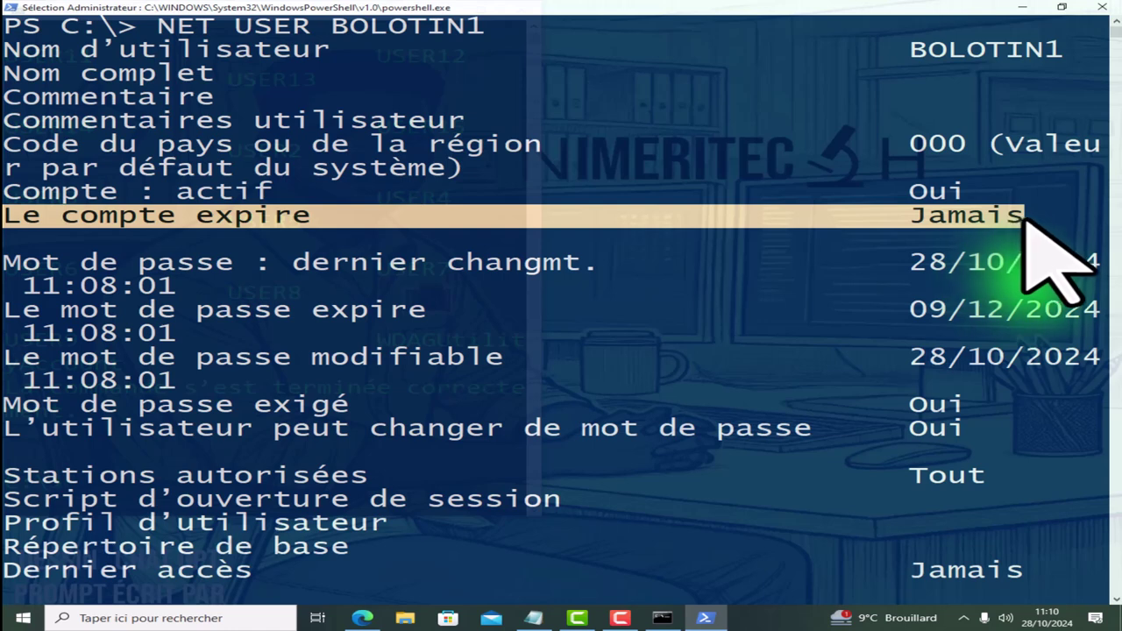
left_click_drag(7, 195, 932, 200)
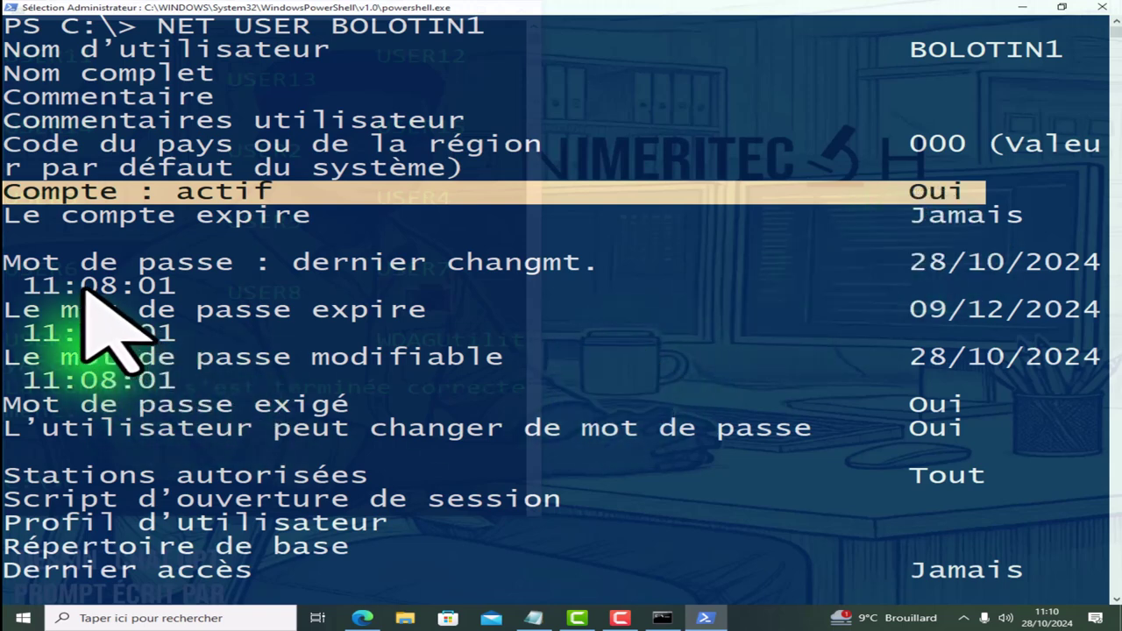
left_click(24, 221)
left_click_drag(24, 221, 1005, 224)
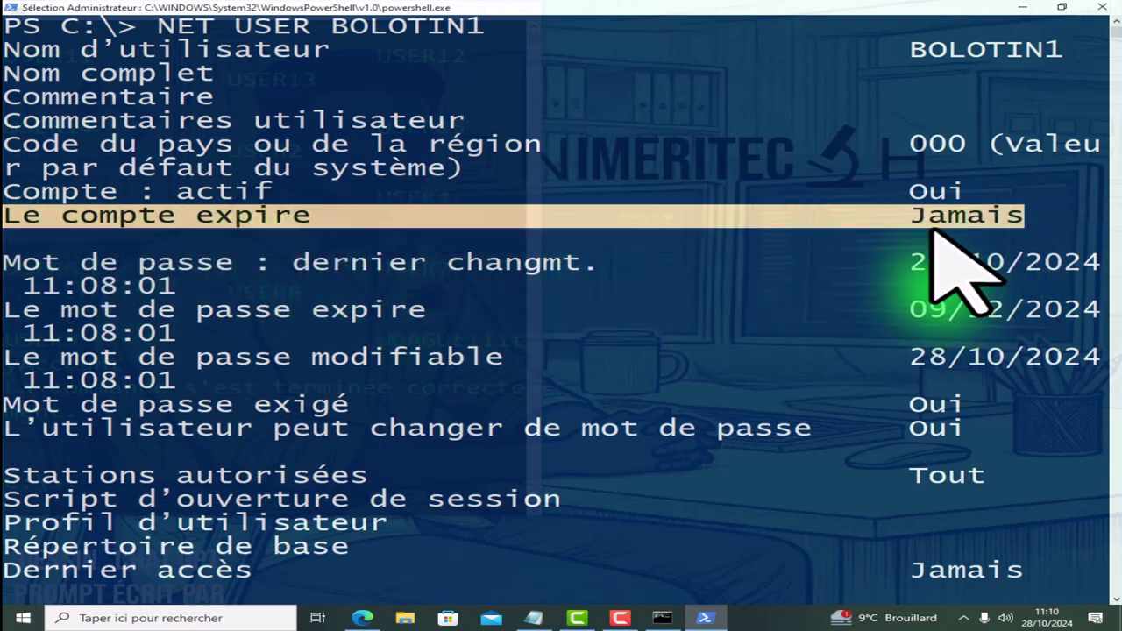
Highlight the password's last-change and expiry dates, the remaining password rules, and the authorized stations line.
left_click_drag(898, 263, 1084, 271)
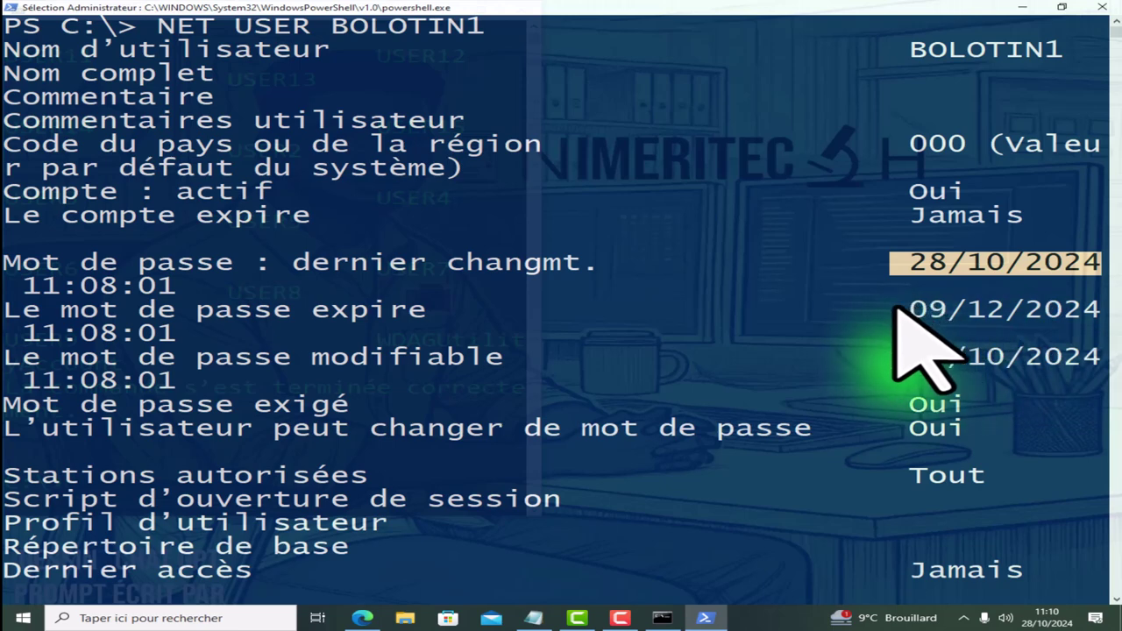
left_click_drag(894, 312, 1109, 324)
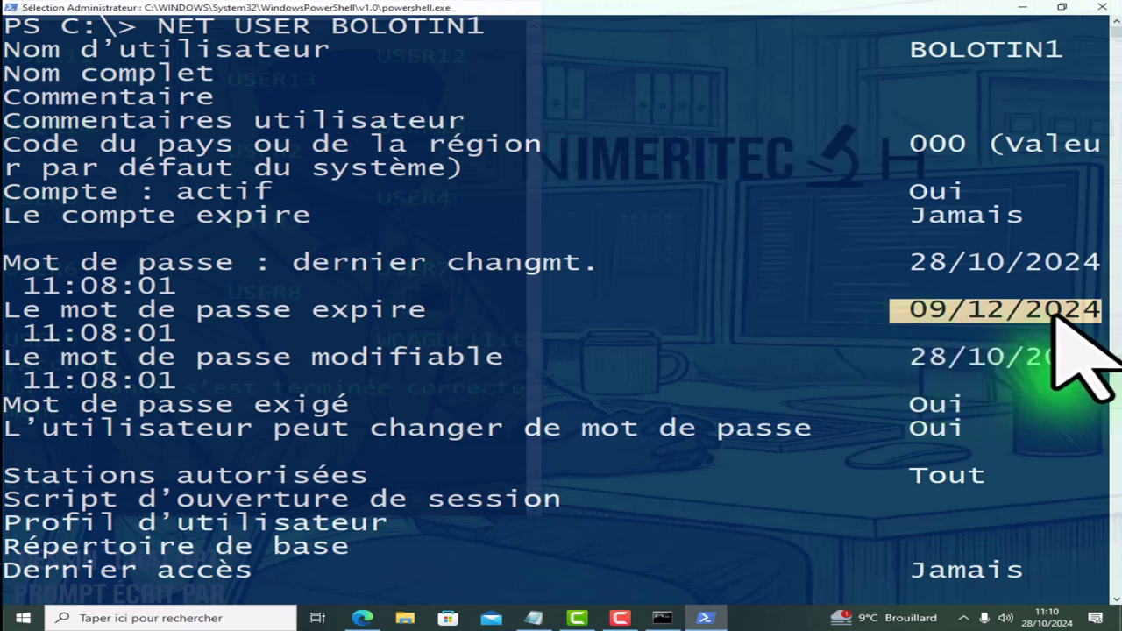
left_click_drag(7, 360, 1103, 357)
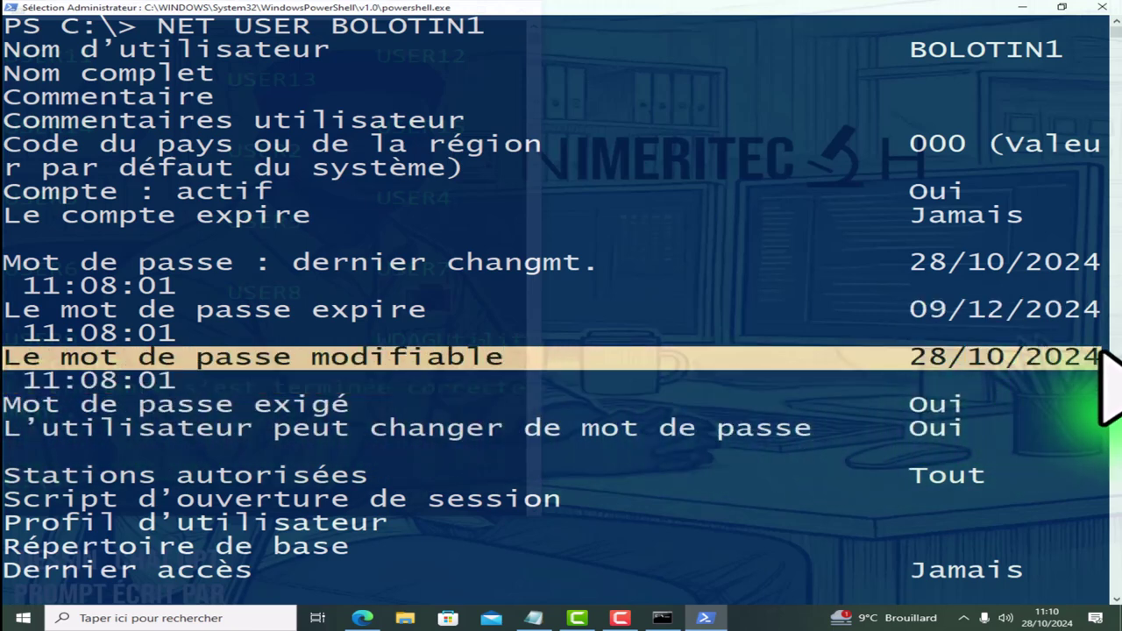
left_click_drag(10, 405, 956, 406)
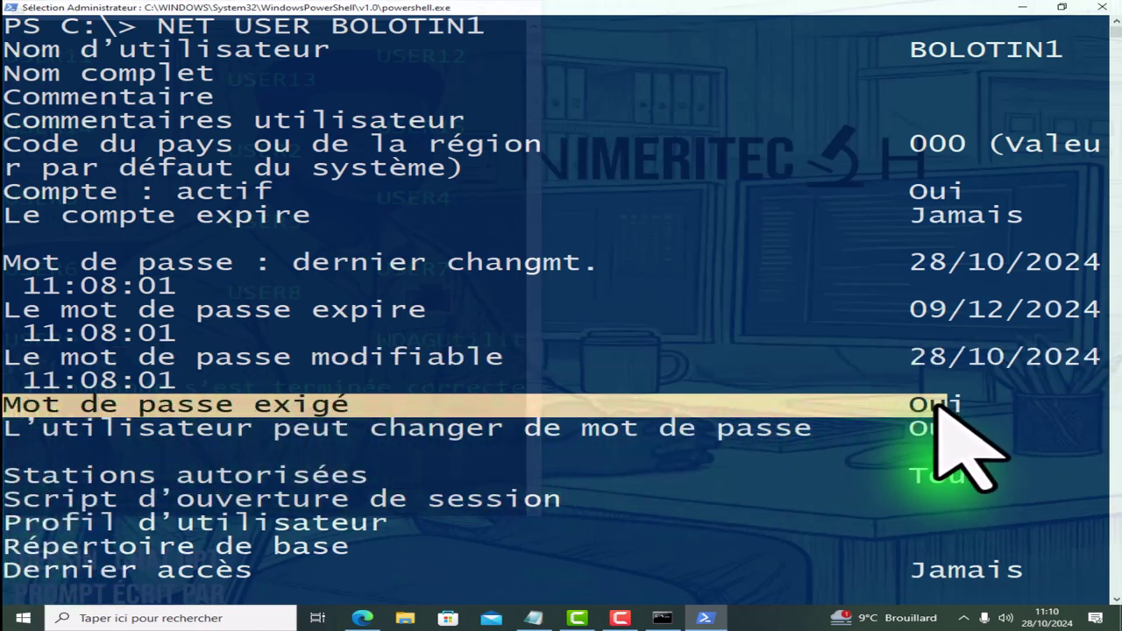
left_click_drag(975, 430, 7, 428)
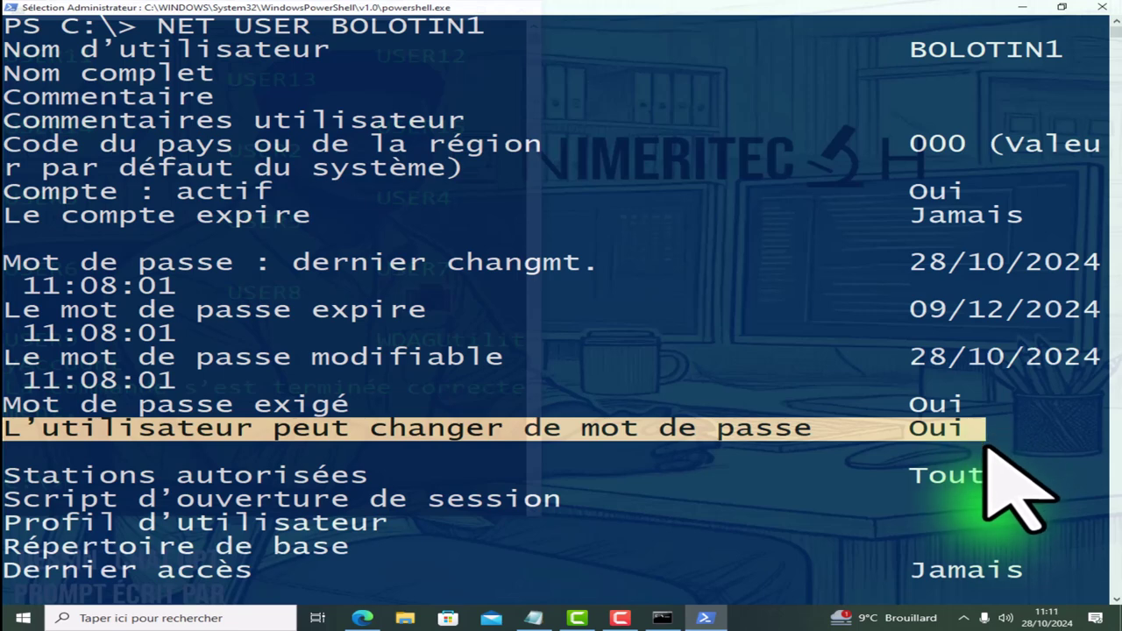
left_click_drag(991, 479, 4, 478)
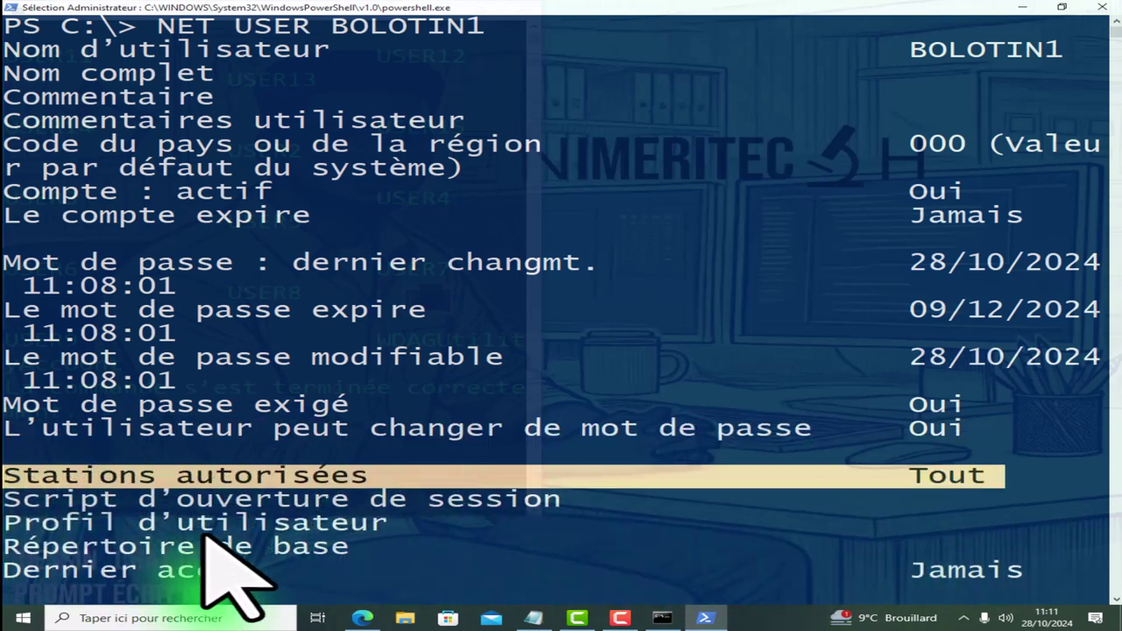
Highlight the value of the active-account line, and review the account details down to the group memberships.
scroll(534, 610, "down", 7)
scroll(561, 614, "up", 7)
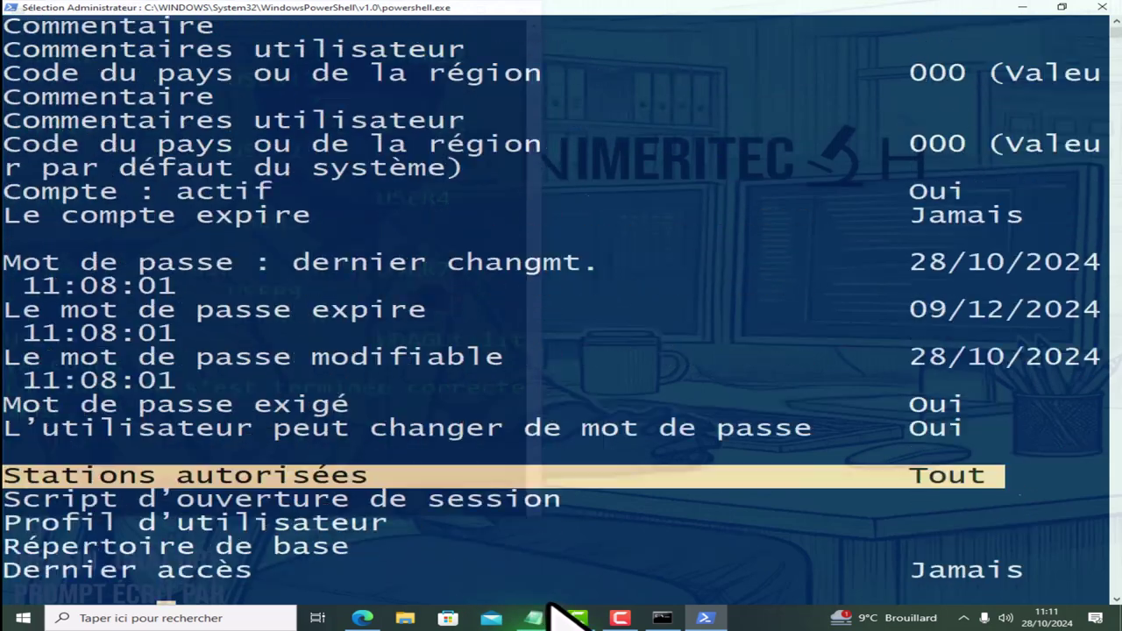
left_click_drag(975, 194, 899, 195)
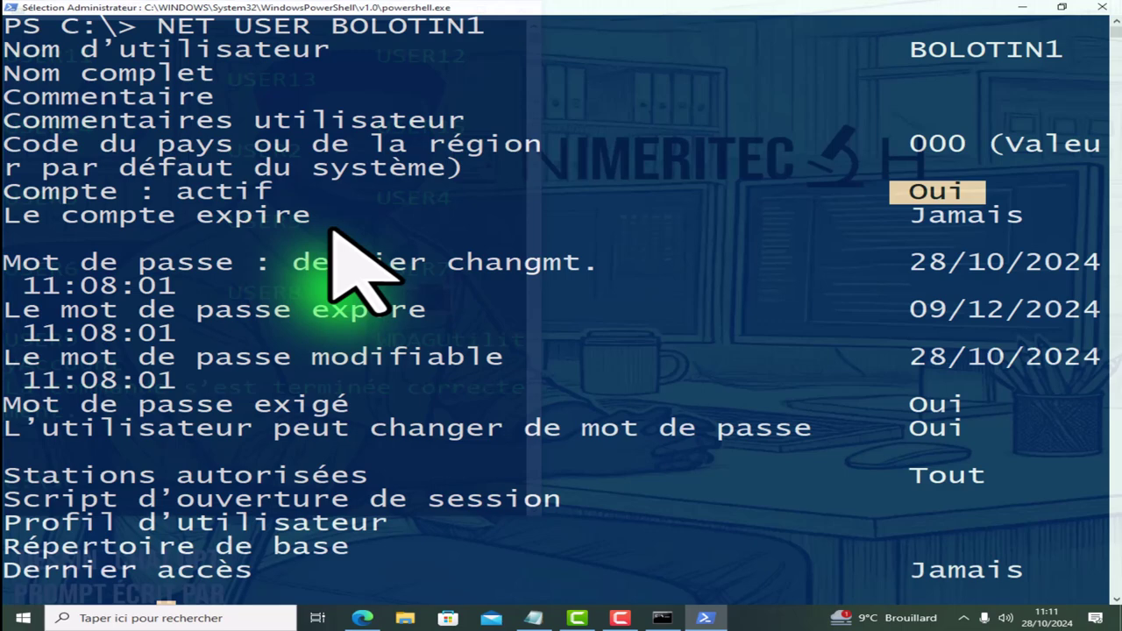
scroll(421, 316, "down", 9)
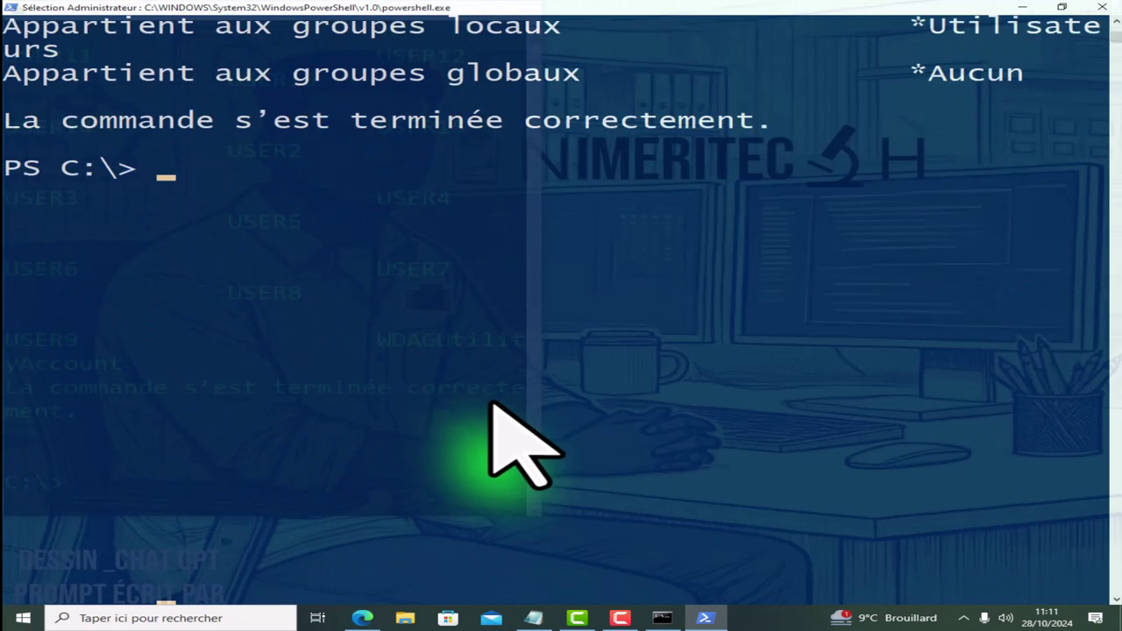
scroll(522, 449, "up", 3)
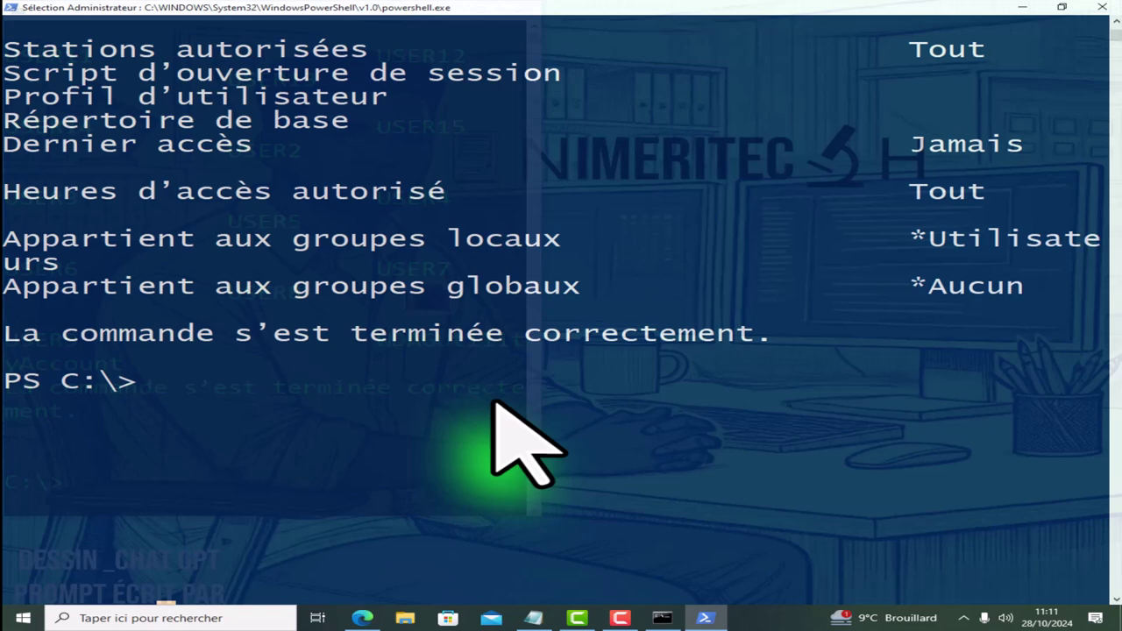
Clear the PowerShell window with CLS and enter NET USER BOLOTIN1 /ACTIVE:YES at the prompt without running it.
type("CL")
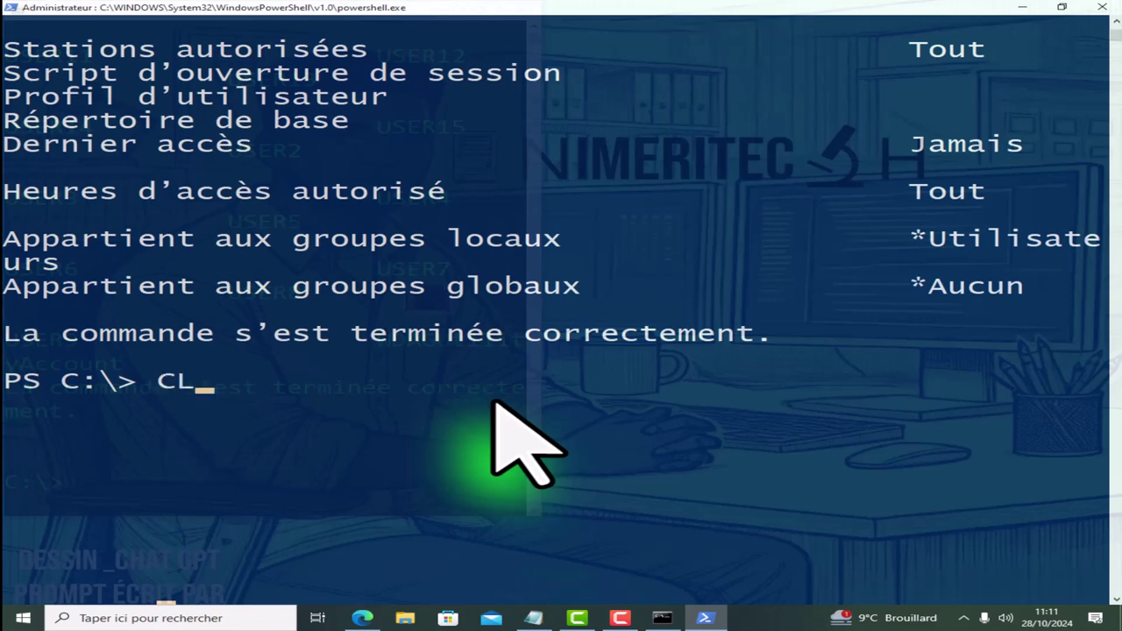
type("S")
key("Return")
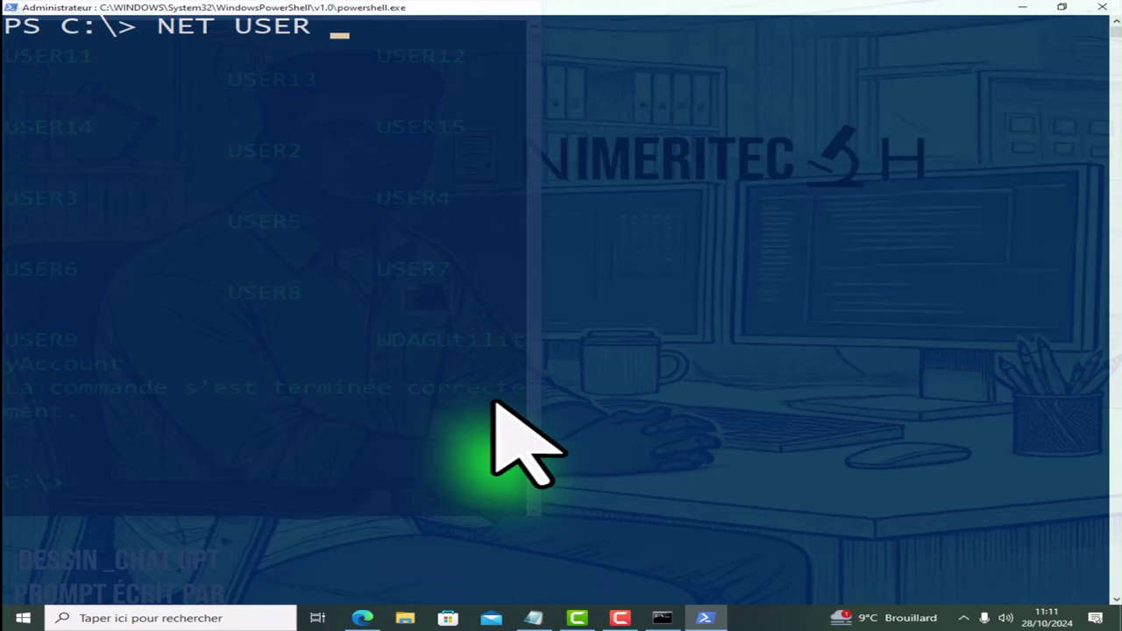
type("BOLOTIN1 /A")
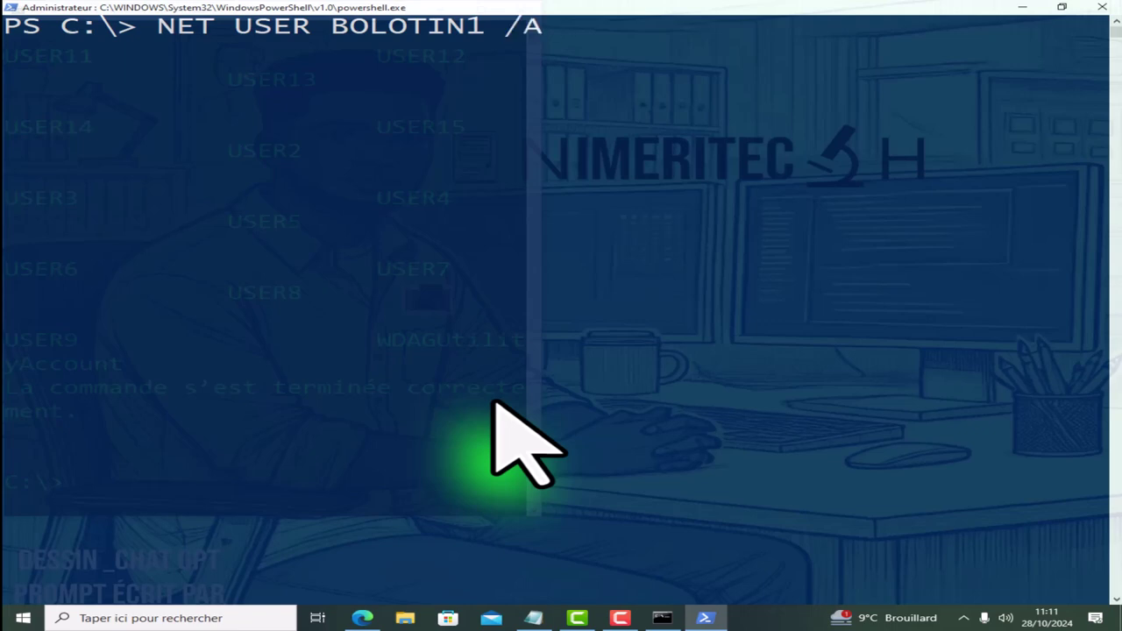
type("CTIVE/")
key("BackSpace")
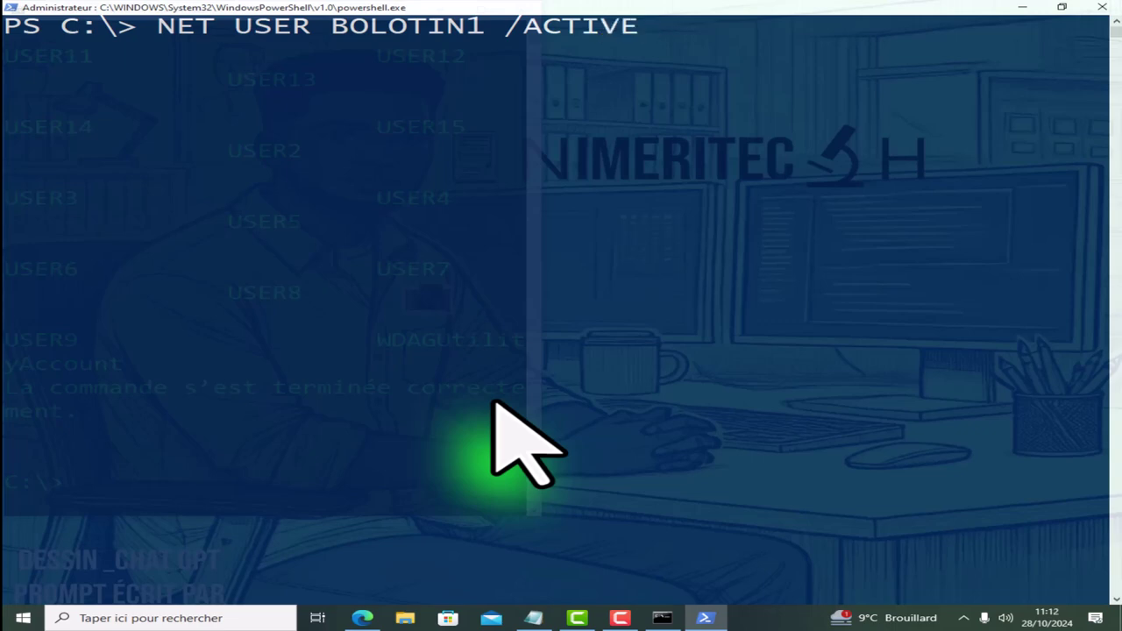
type("/")
key("BackSpace")
type("/")
key("BackSpace")
type(":YES")
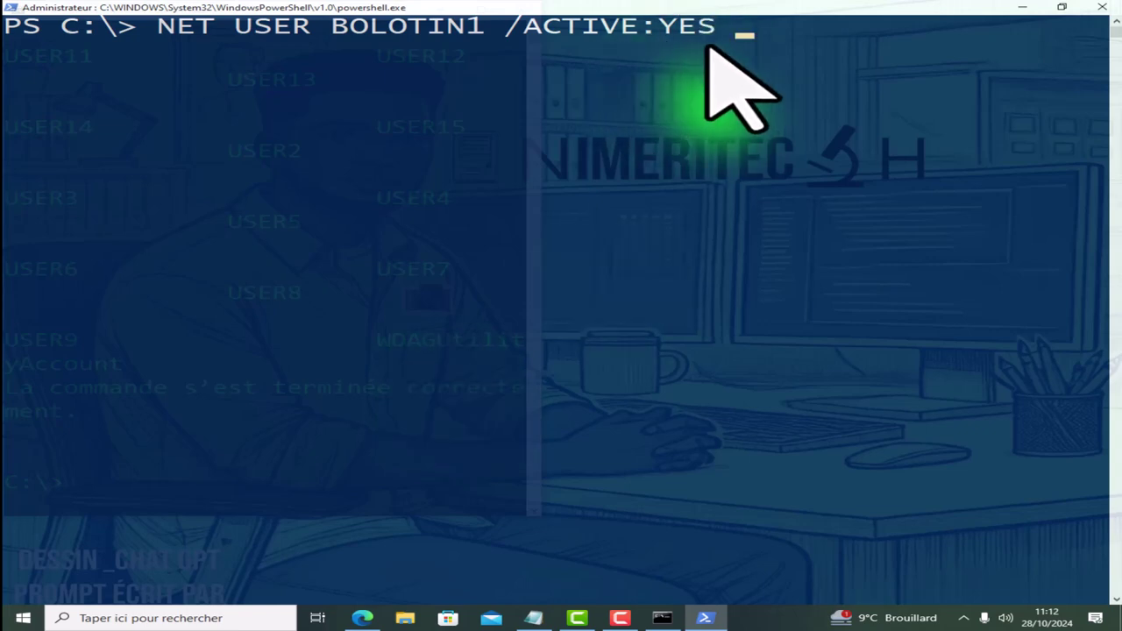
Replace YES with NO in the entered command and run NET USER BOLOTIN1 /ACTIVE:NO to deactivate the account.
left_click_drag(714, 27, 662, 26)
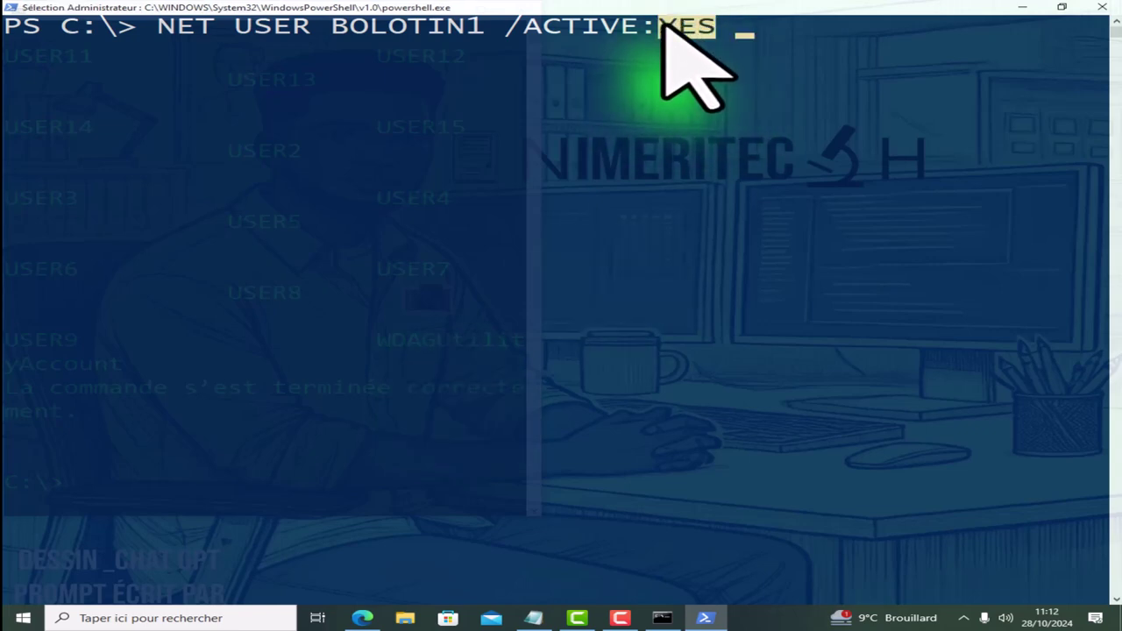
right_click(808, 22)
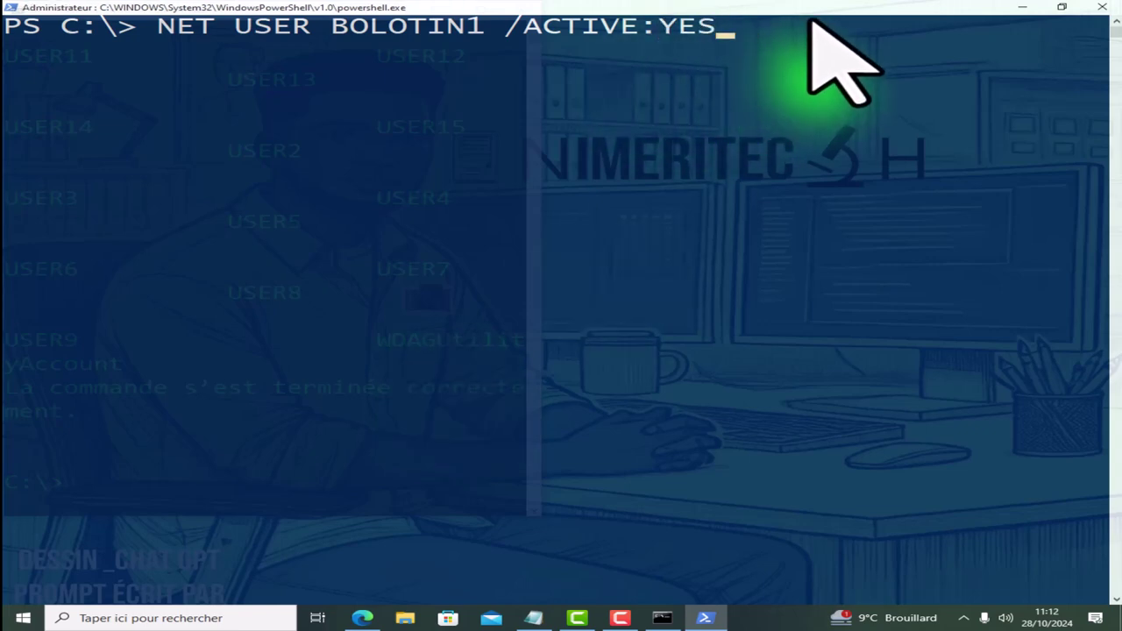
key("BackSpace")
key("BackSpace")
key("BackSpace")
type("NO")
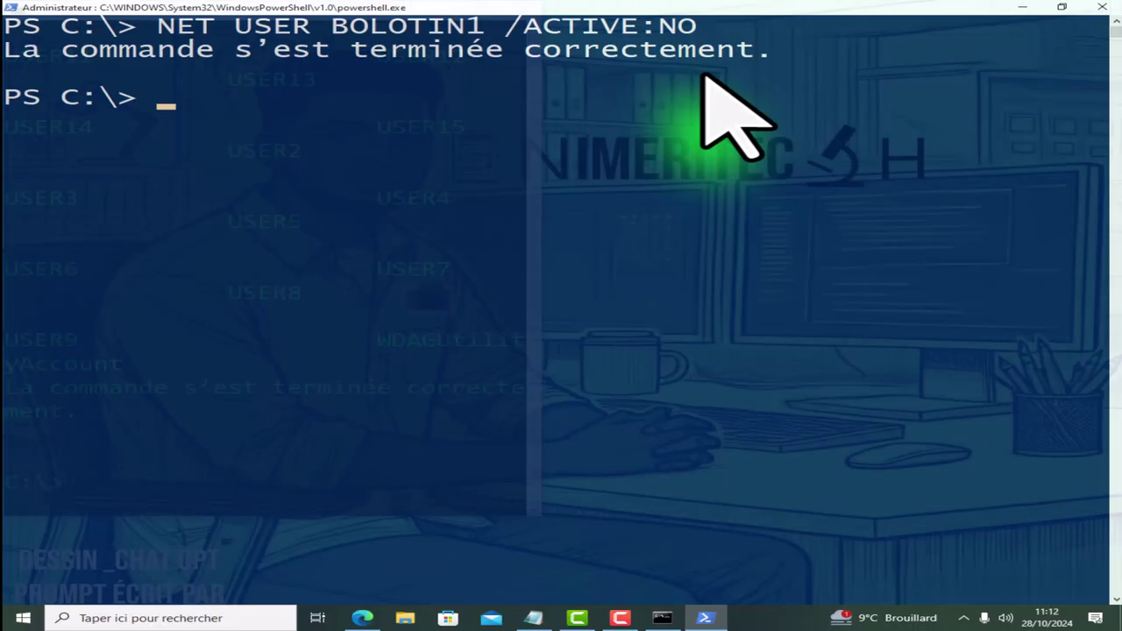
Clear the PowerShell window with CLS and run NET USER BOLOTIN1 to show the deactivated account's details.
type("CLS")
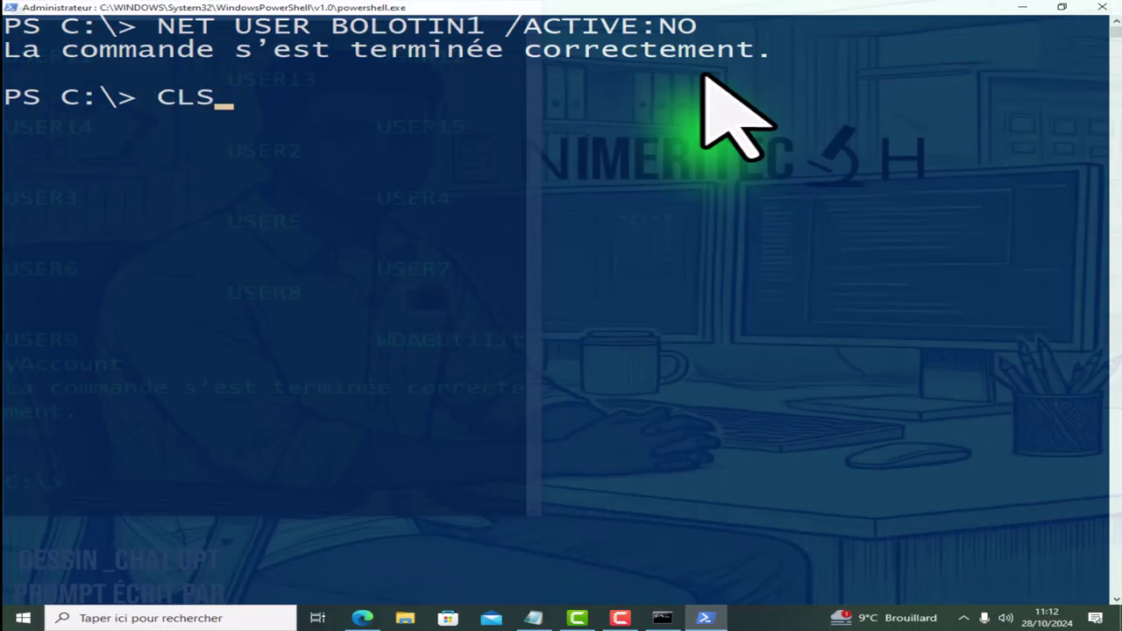
key("Return")
type("NET USER")
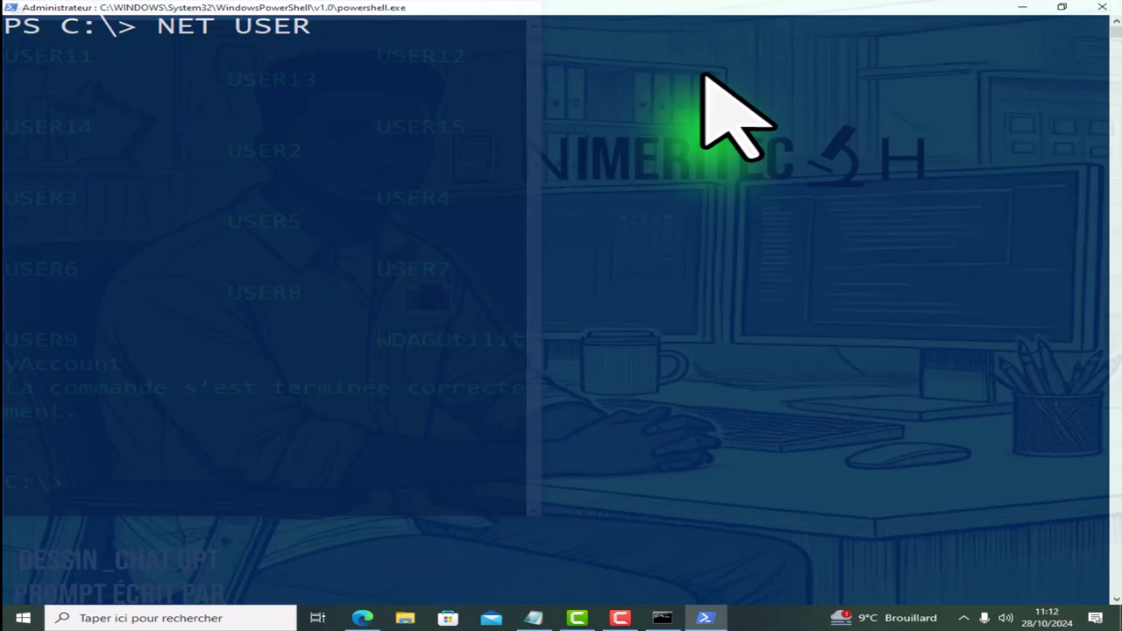
type(" BOLO")
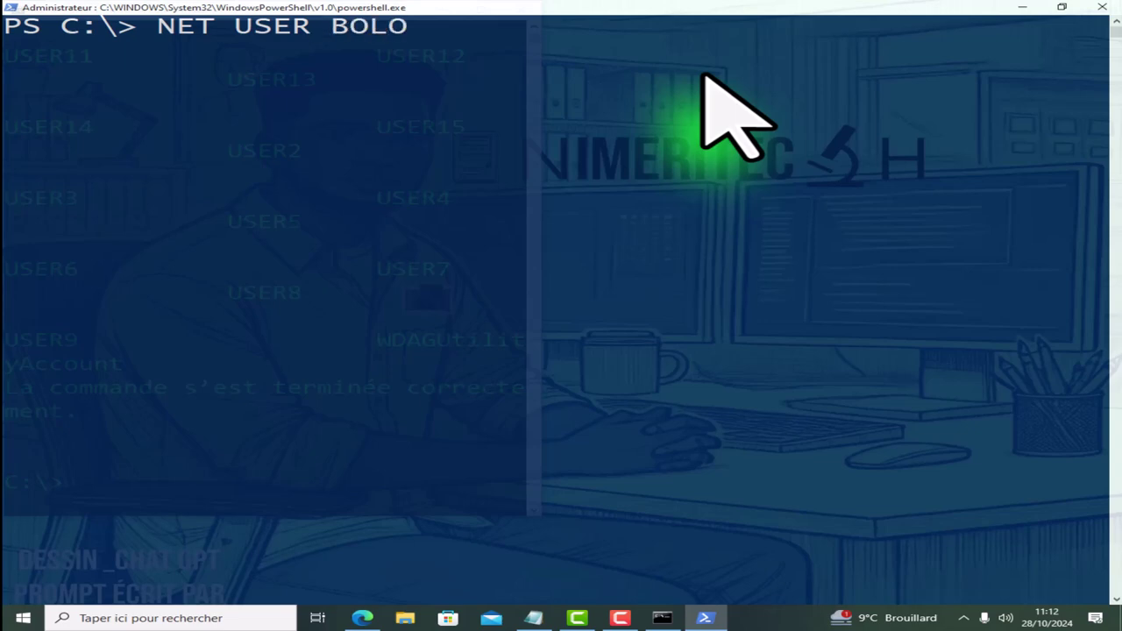
type("TIN")
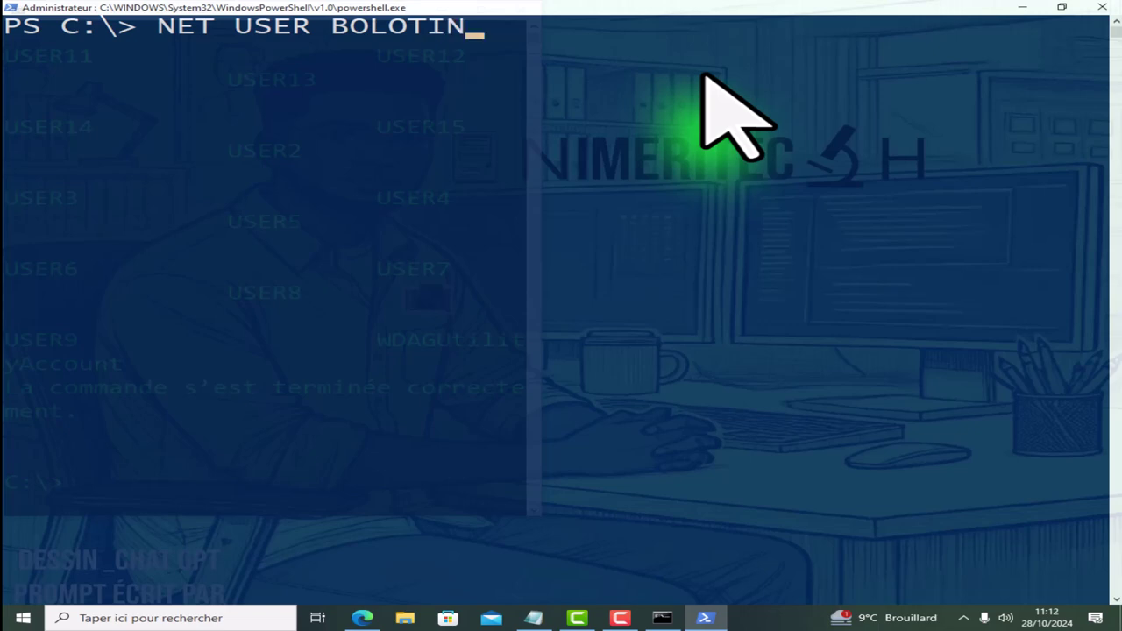
type("1")
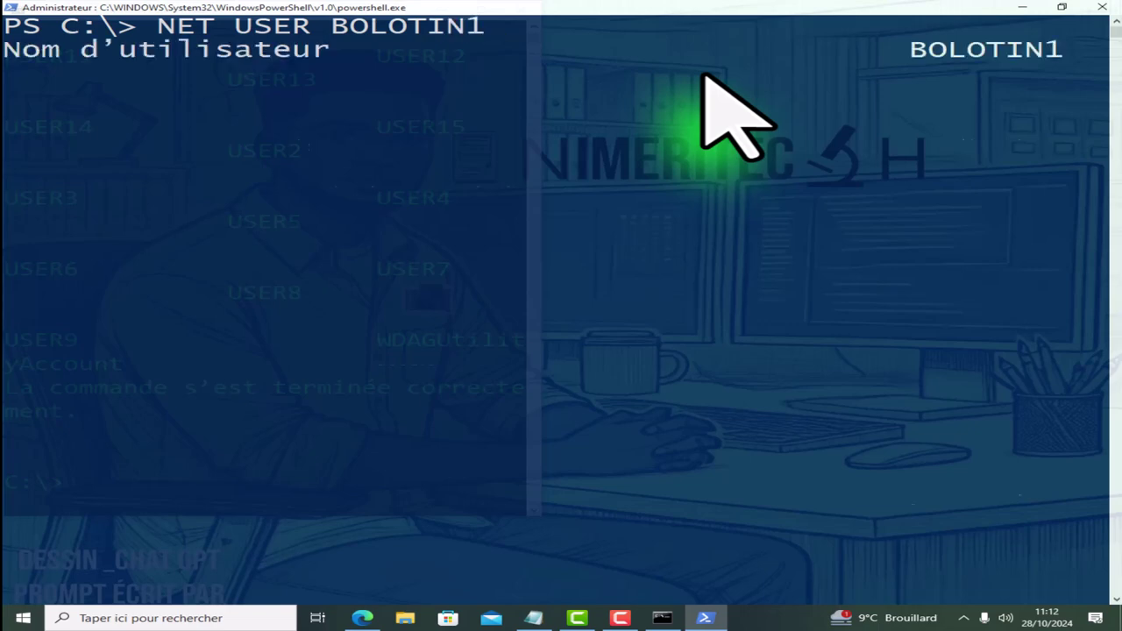
Show the BOLOTIN1 account details and highlight the active-account line.
key("Return")
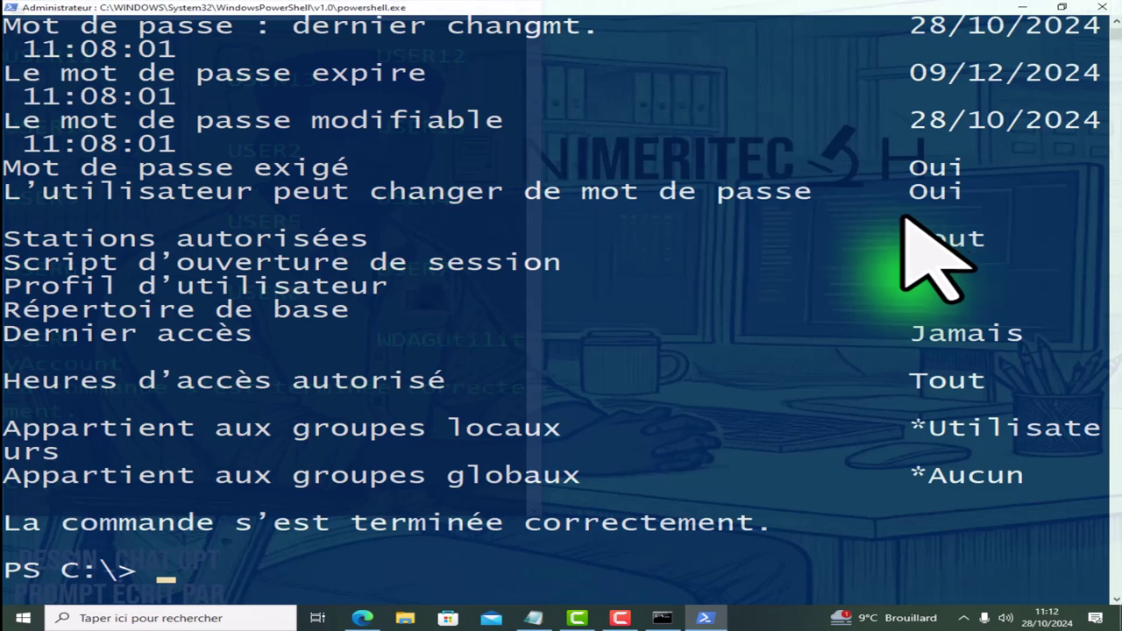
scroll(877, 237, "up", 4)
left_click_drag(949, 193, 385, 218)
left_click_drag(121, 238, 965, 188)
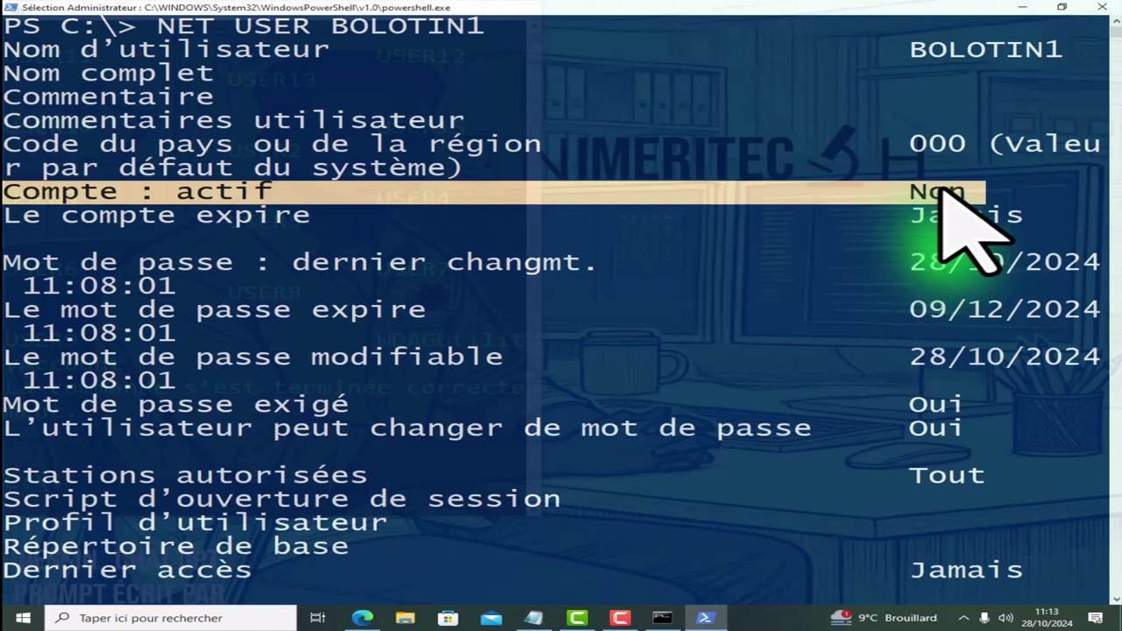
left_click(786, 383)
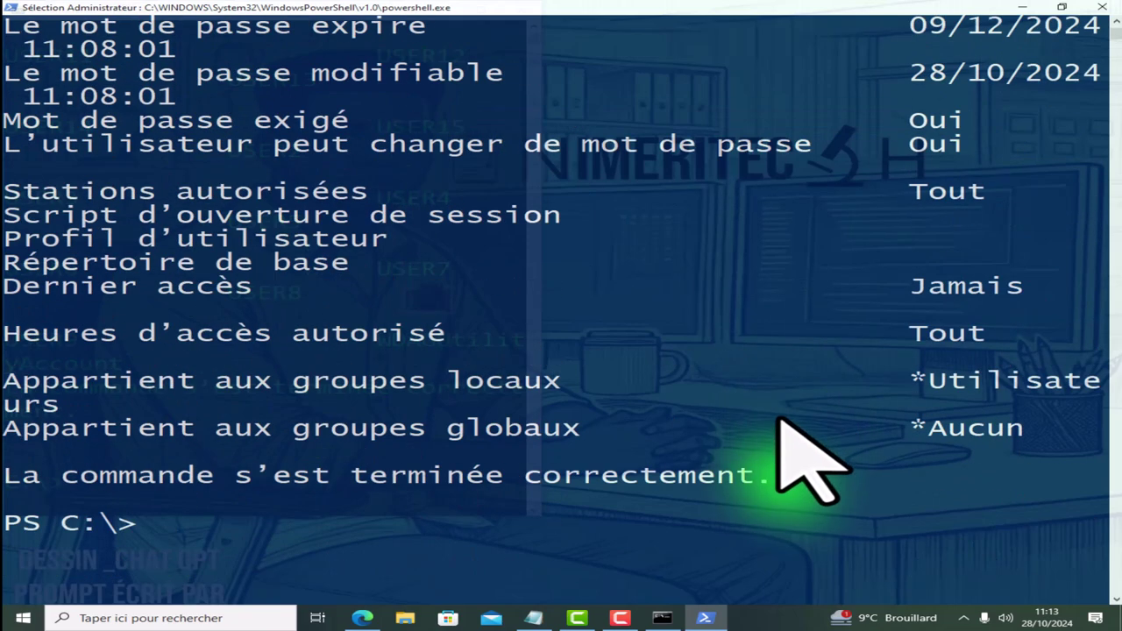
Recall the deactivation command, replace NO with YES and run NET USER BOLOTIN1 /ACTIVE:YES to reactivate the account.
key("Up")
key("Up")
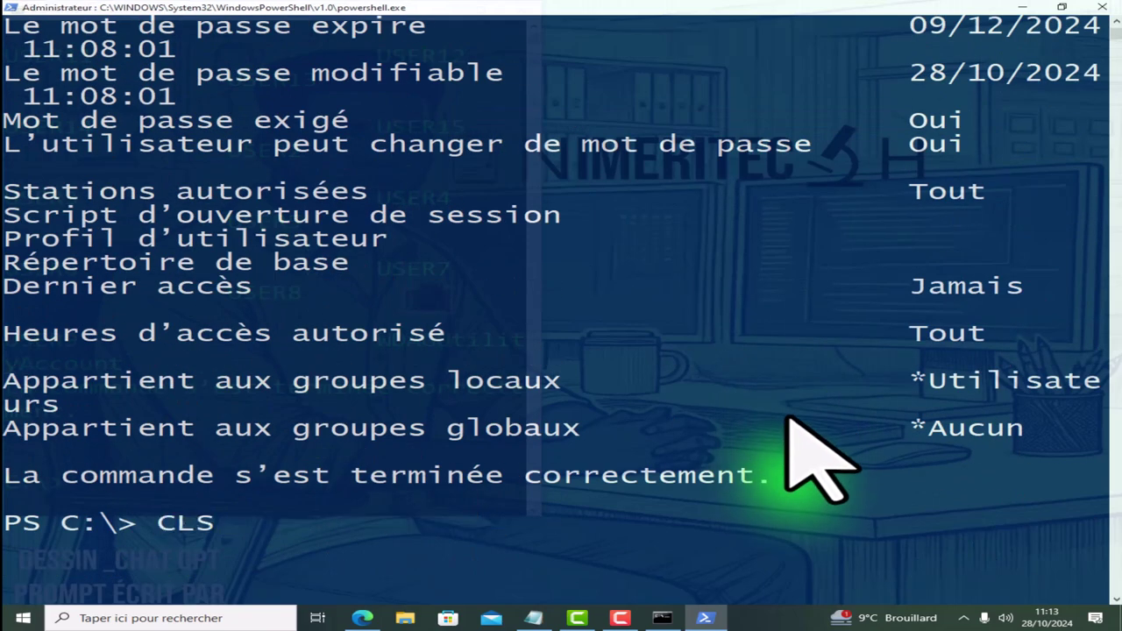
key("Up")
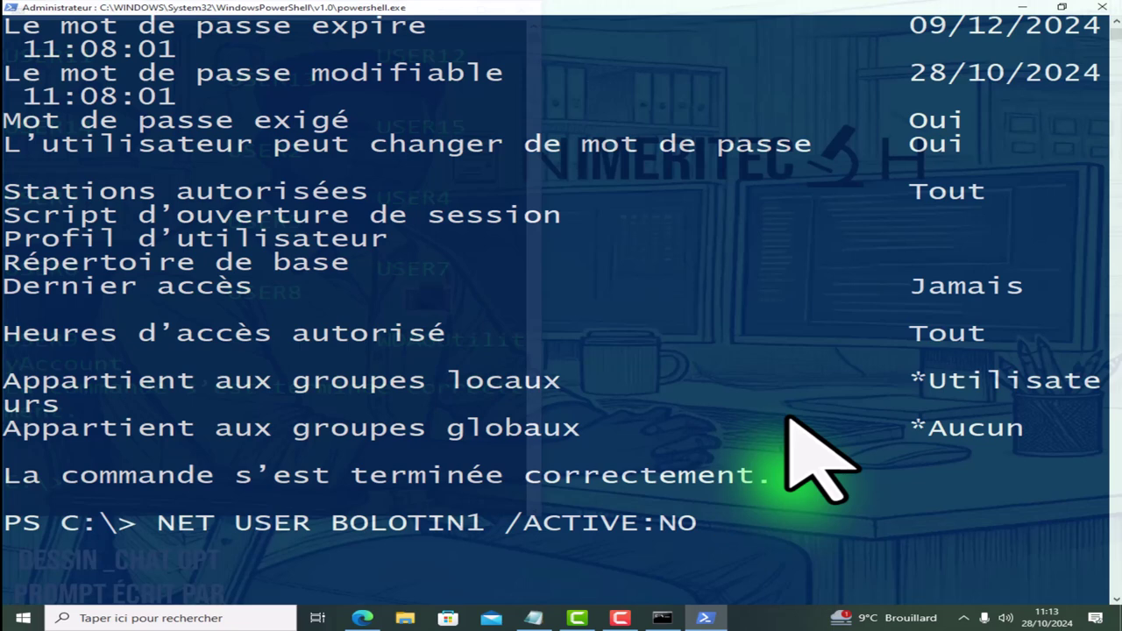
key("BackSpace")
key("BackSpace")
key("BackSpace")
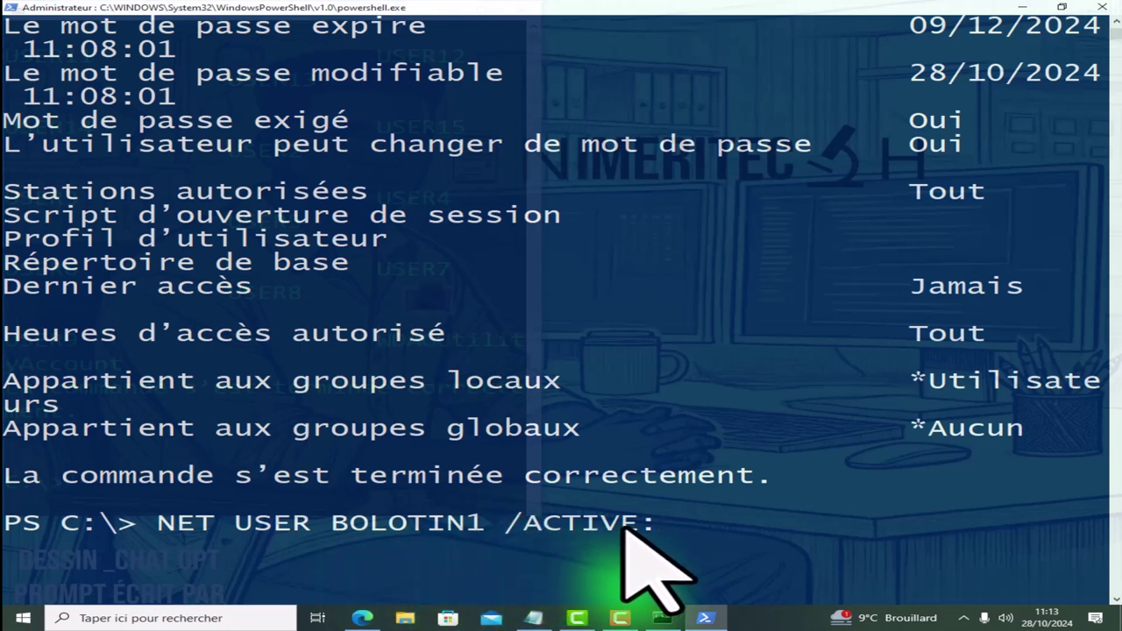
type("YES")
key("Return")
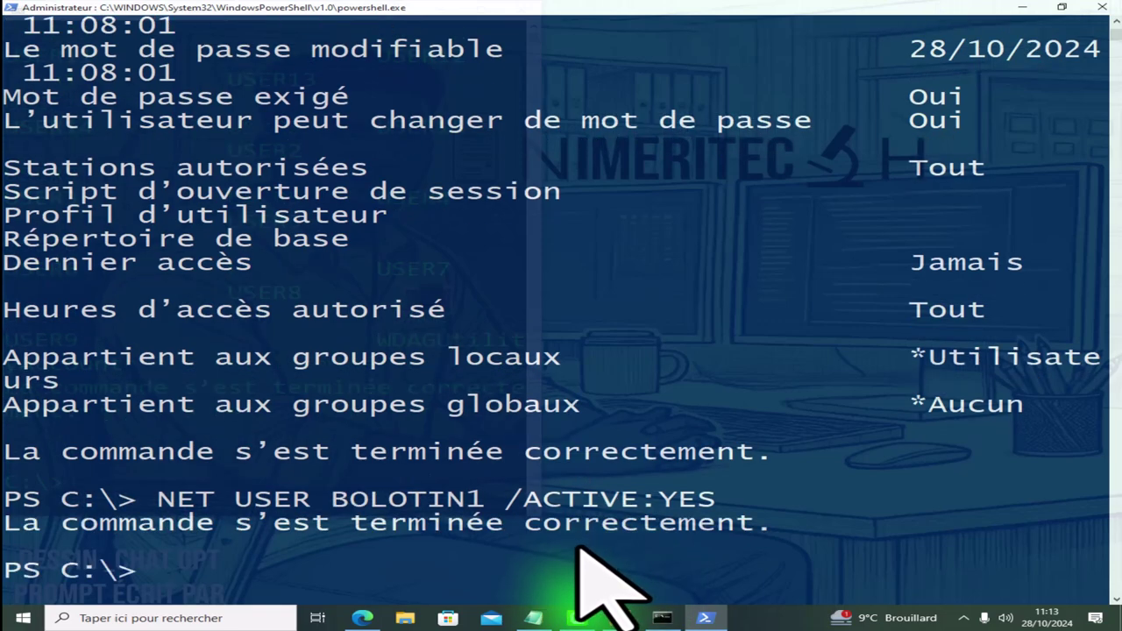
Clear the PowerShell window with CLS and run NET USER BOLOTIN1 to display the reactivated account's details.
scroll(614, 583, "down", 2)
type("CLS")
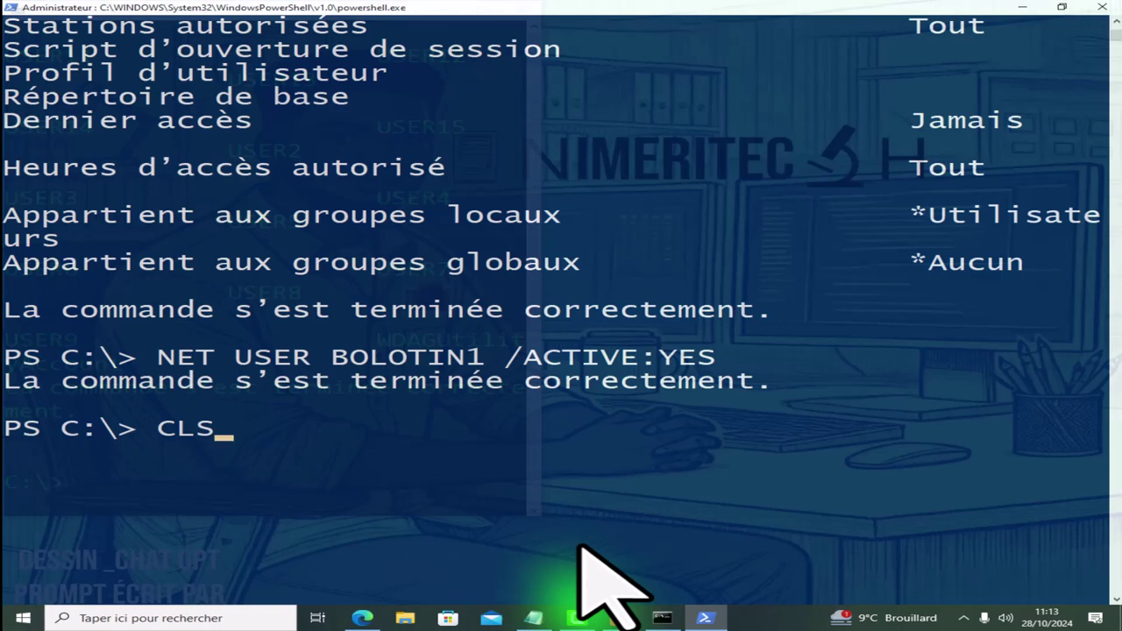
key("Return")
key("Up")
key("Up")
key("BackSpace")
key("BackSpace")
key("BackSpace")
key("BackSpace")
key("BackSpace")
key("BackSpace")
key("BackSpace")
key("BackSpace")
key("BackSpace")
key("BackSpace")
key("BackSpace")
key("BackSpace")
key("Return")
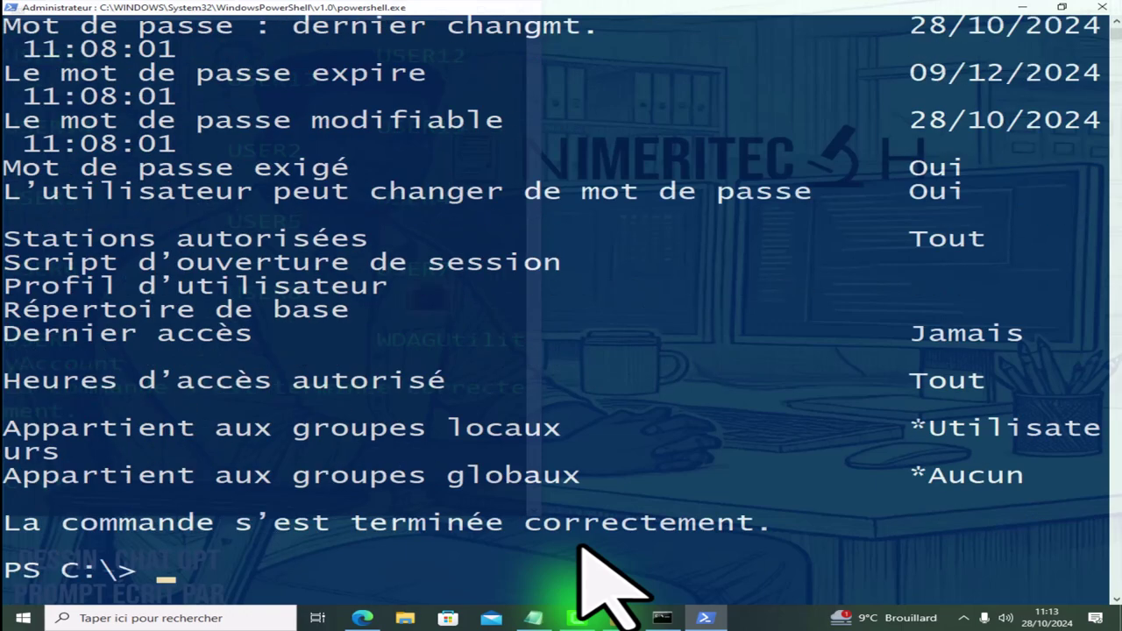
Highlight the active-account line in the BOLOTIN1 details, and review the rest of the output down to the prompt.
scroll(366, 200, "up", 3)
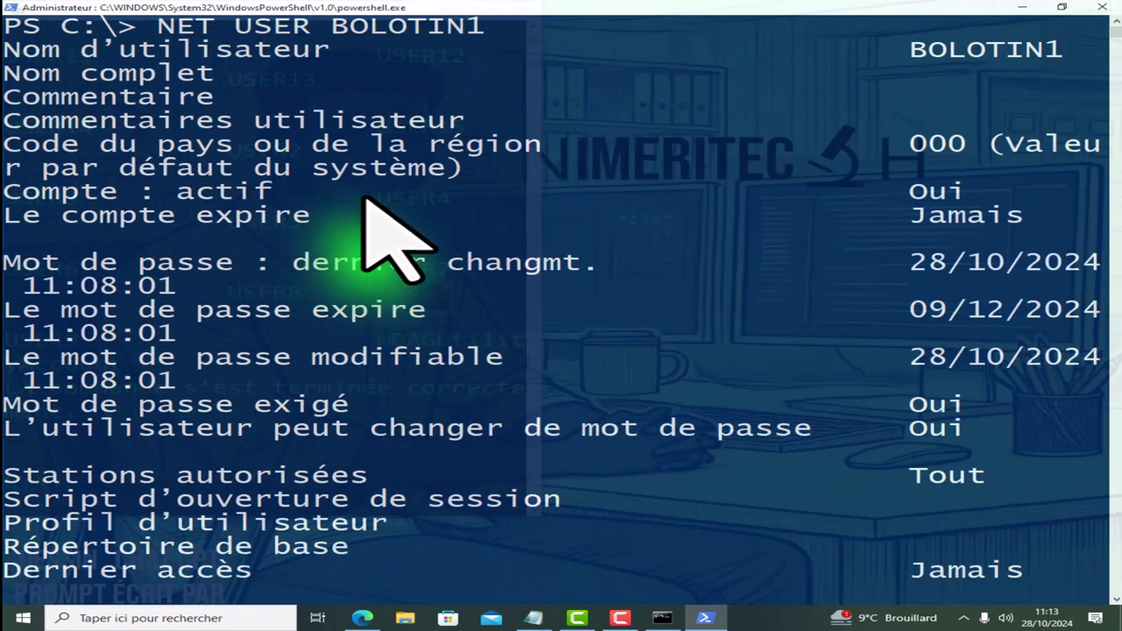
left_click_drag(10, 210, 4, 188)
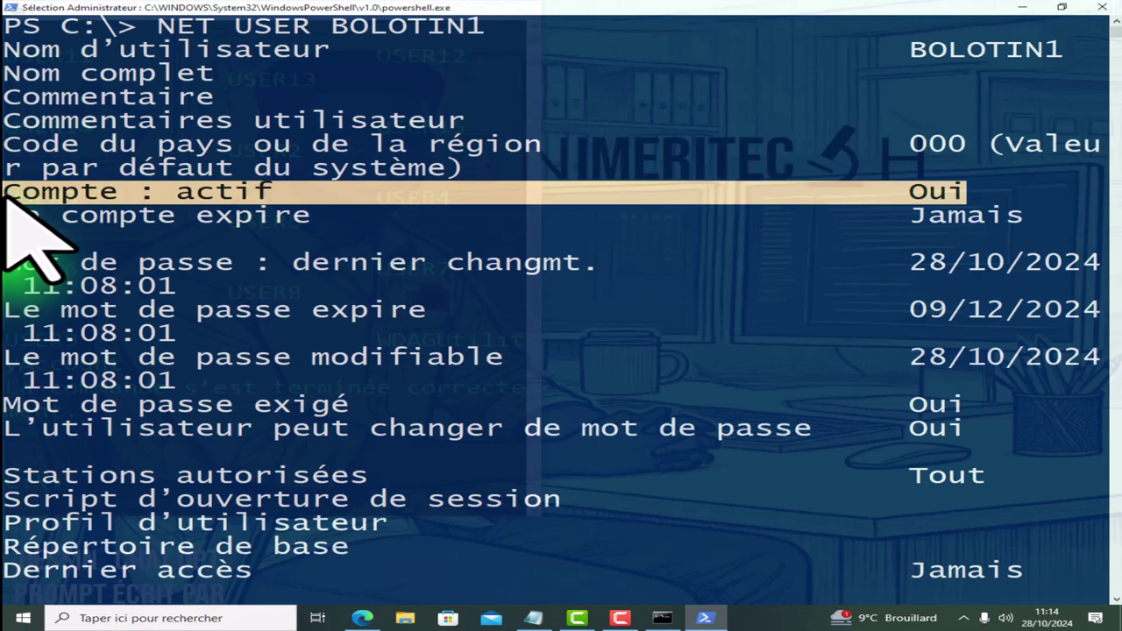
scroll(605, 412, "down", 6)
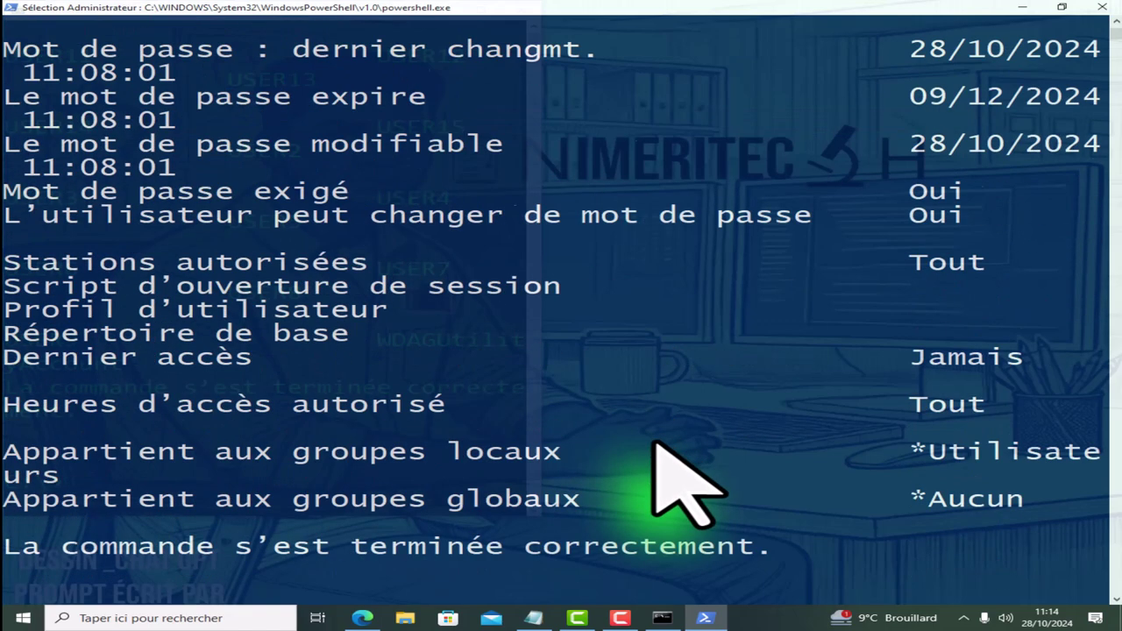
Run NET USER BOLOTIN1 /ACTIVE:NO to deactivate the account again, and highlight the executed command.
type("NET USER BOLOTIN1")
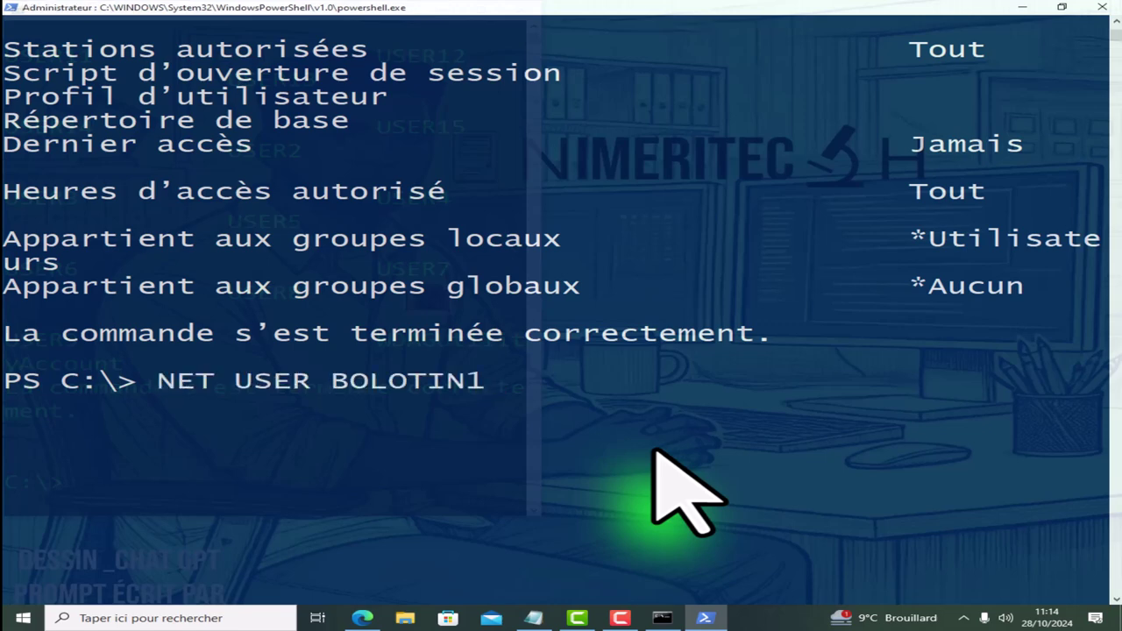
type(" /ACTIVE:NO")
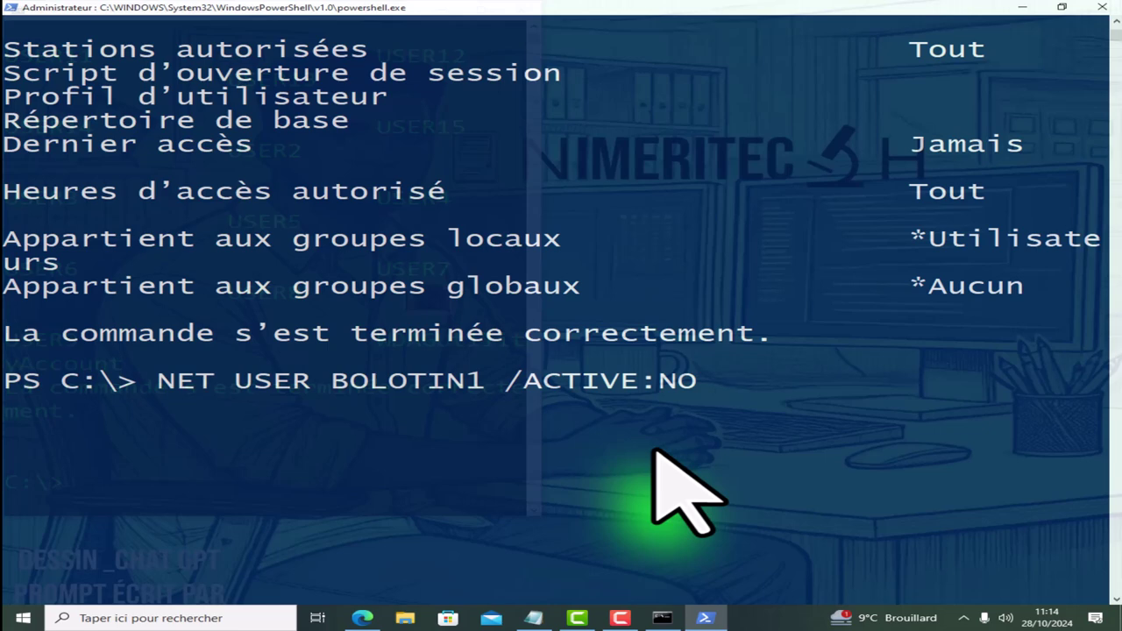
key("Return")
left_click_drag(715, 382, 102, 377)
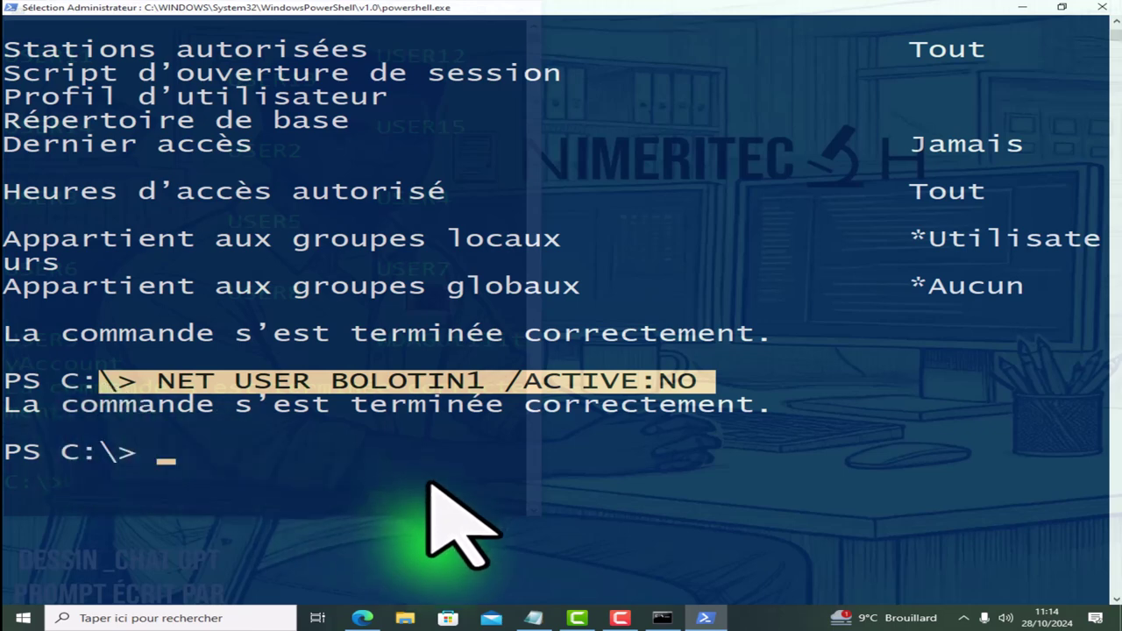
Clear the PowerShell window with CLS and restore it to its smaller size beside the command prompt.
type("CLS")
key("Return")
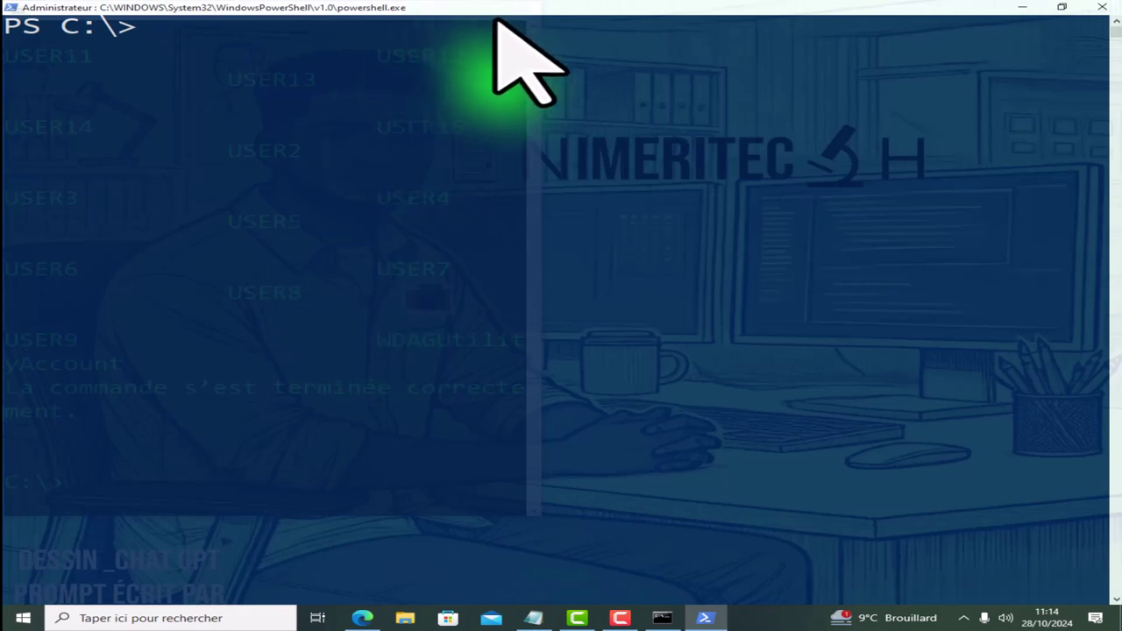
left_click(1062, 7)
scroll(351, 342, "down", 2)
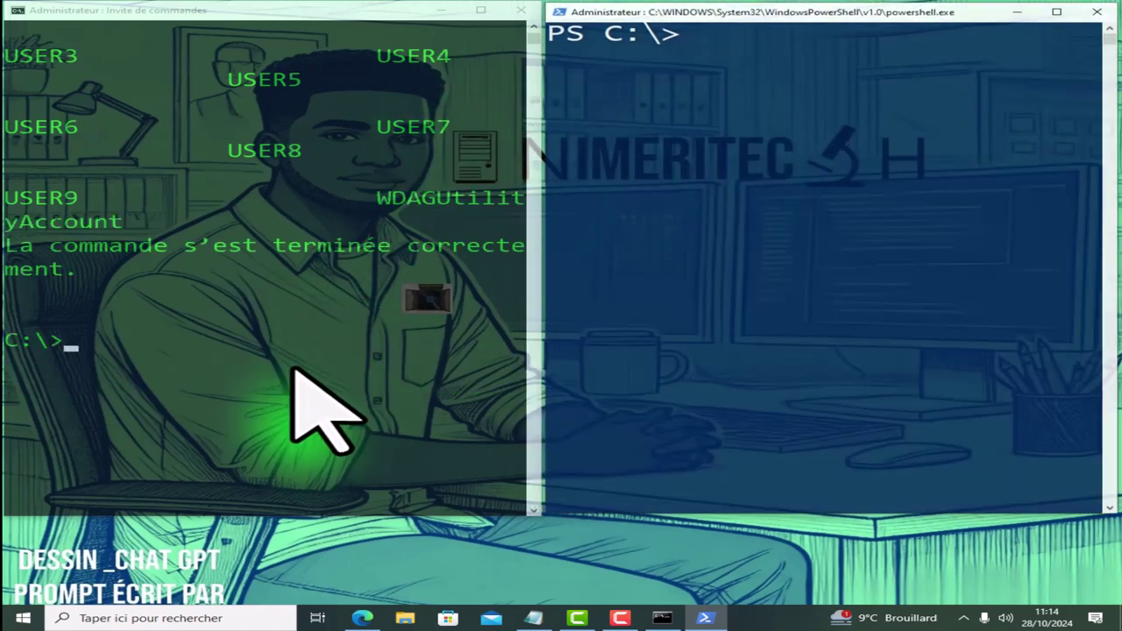
Switch to the command prompt, clear its output with CLS and maximize its window.
type("CLS")
key("Return")
left_click(233, 352)
type("CLS")
key("Return")
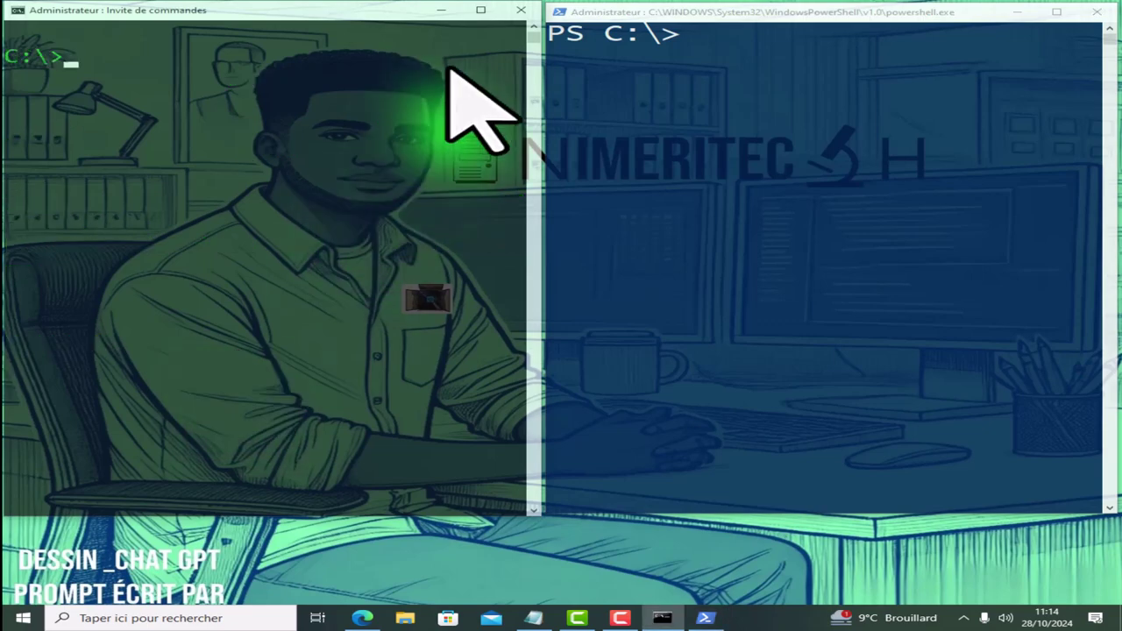
left_click(484, 11)
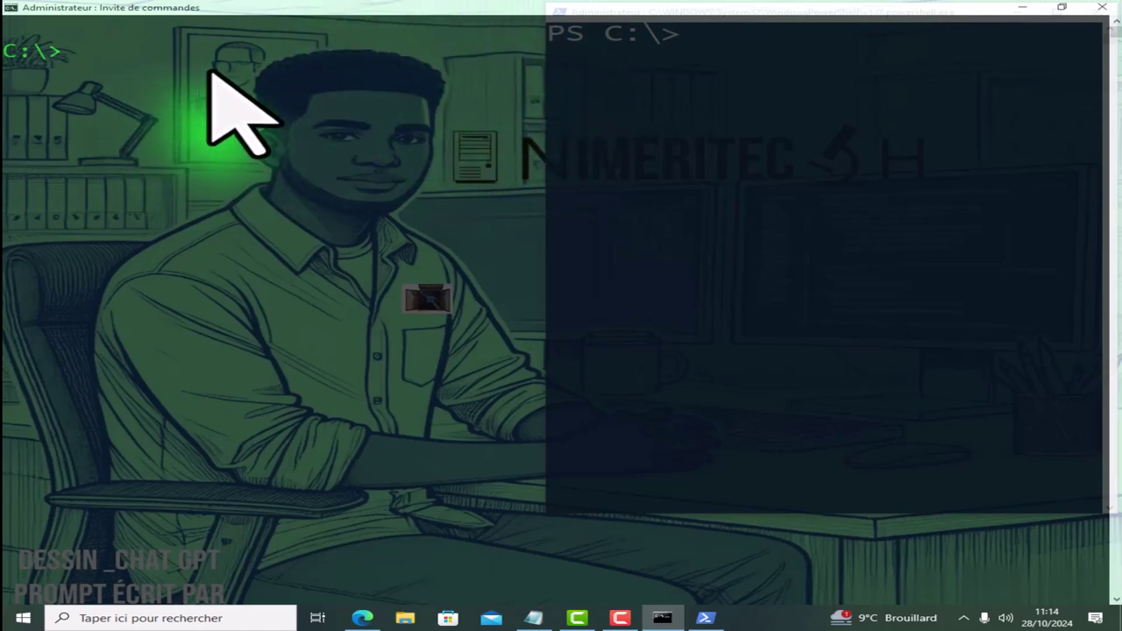
Run NET USER BOLOTIN1 in the command prompt and check the account's details, including its active status.
type("NET USER")
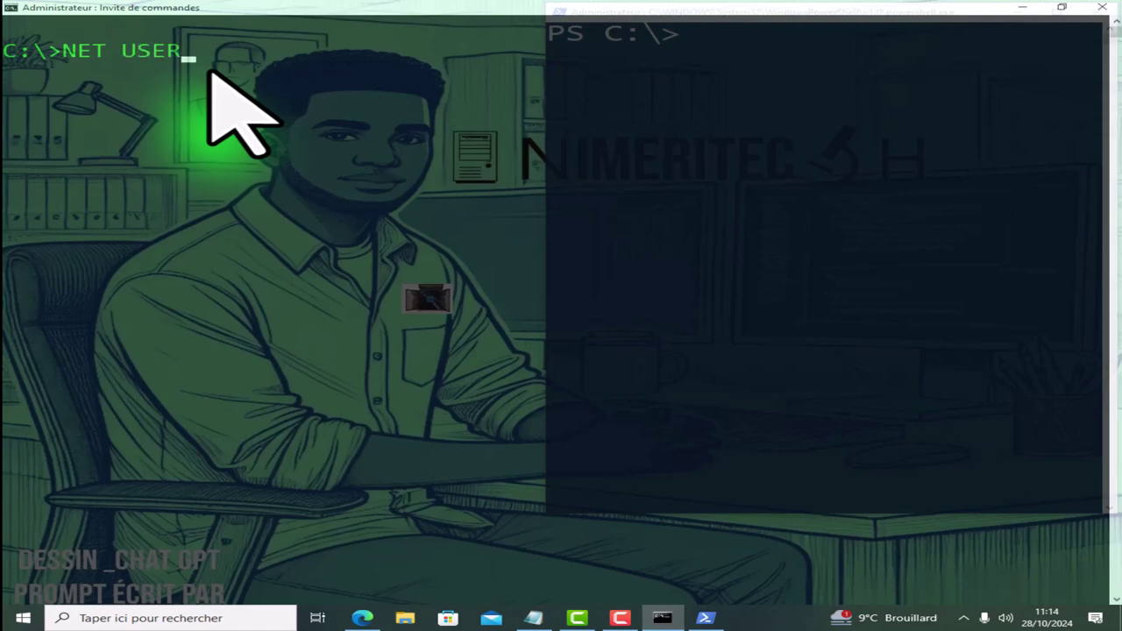
type(" BOLOTIN")
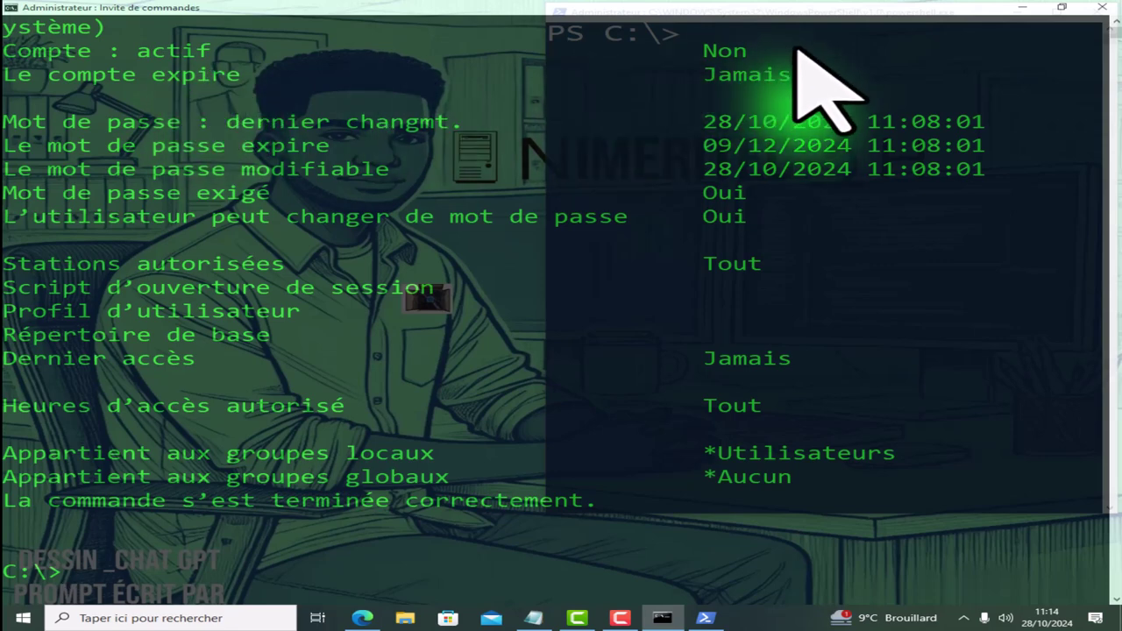
left_click_drag(226, 122, 5, 123)
left_click_drag(755, 122, 4, 122)
key("ctrl+c")
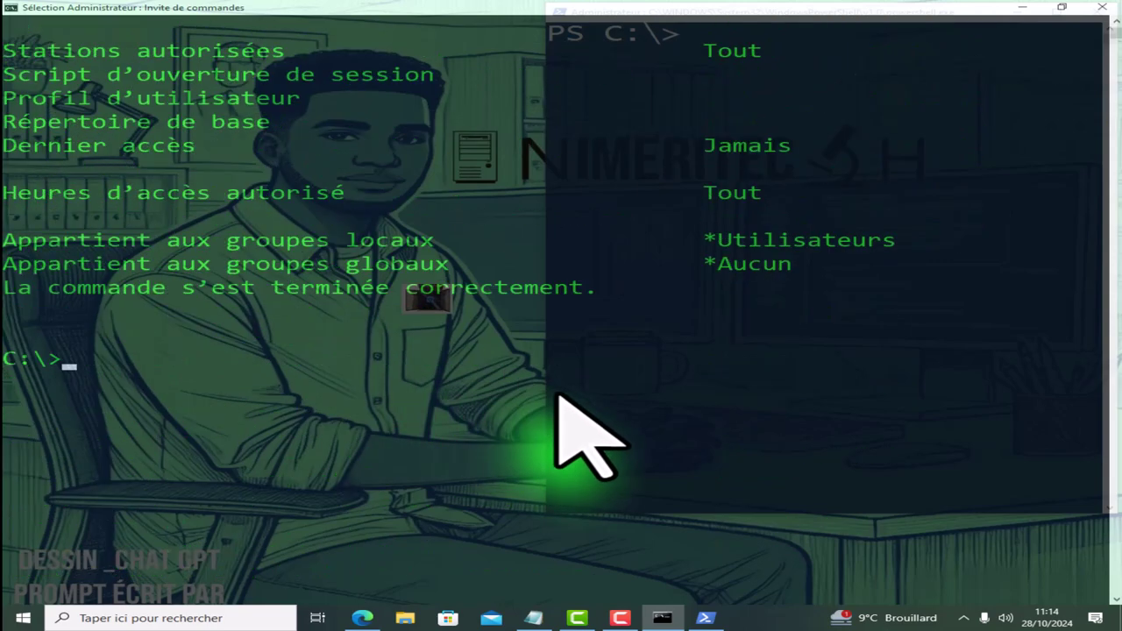
type("NET USER BOLOTIN1")
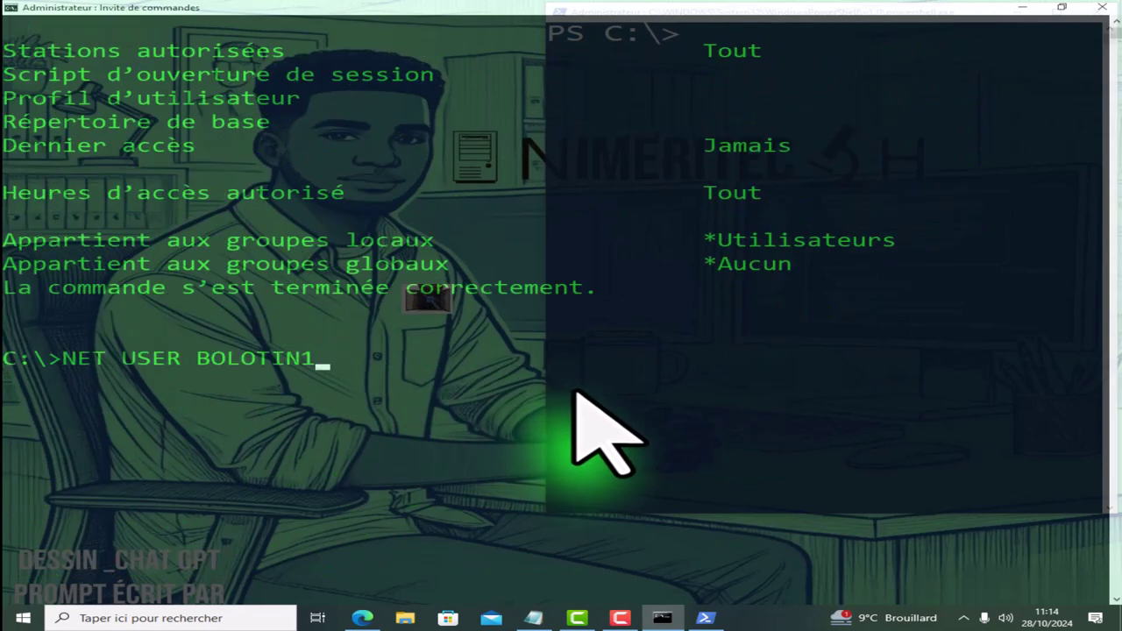
key("BackSpace")
key("BackSpace")
key("BackSpace")
key("BackSpace")
key("BackSpace")
key("BackSpace")
key("BackSpace")
key("BackSpace")
key("BackSpace")
key("BackSpace")
key("BackSpace")
key("BackSpace")
key("BackSpace")
key("BackSpace")
key("BackSpace")
key("BackSpace")
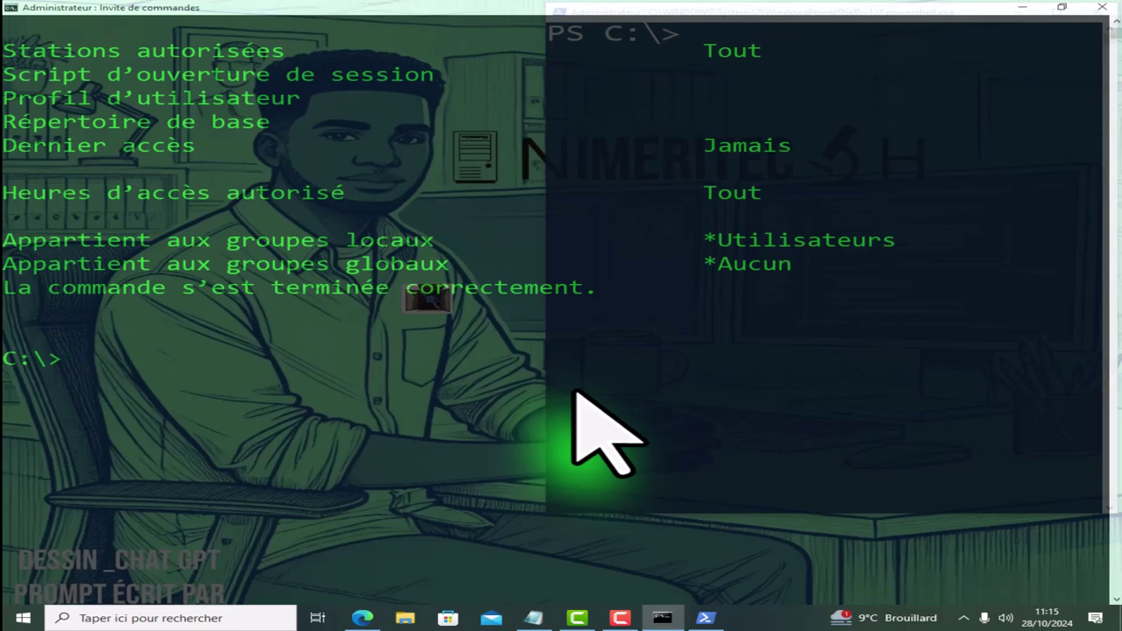
type("NR")
key("BackSpace")
key("BackSpace")
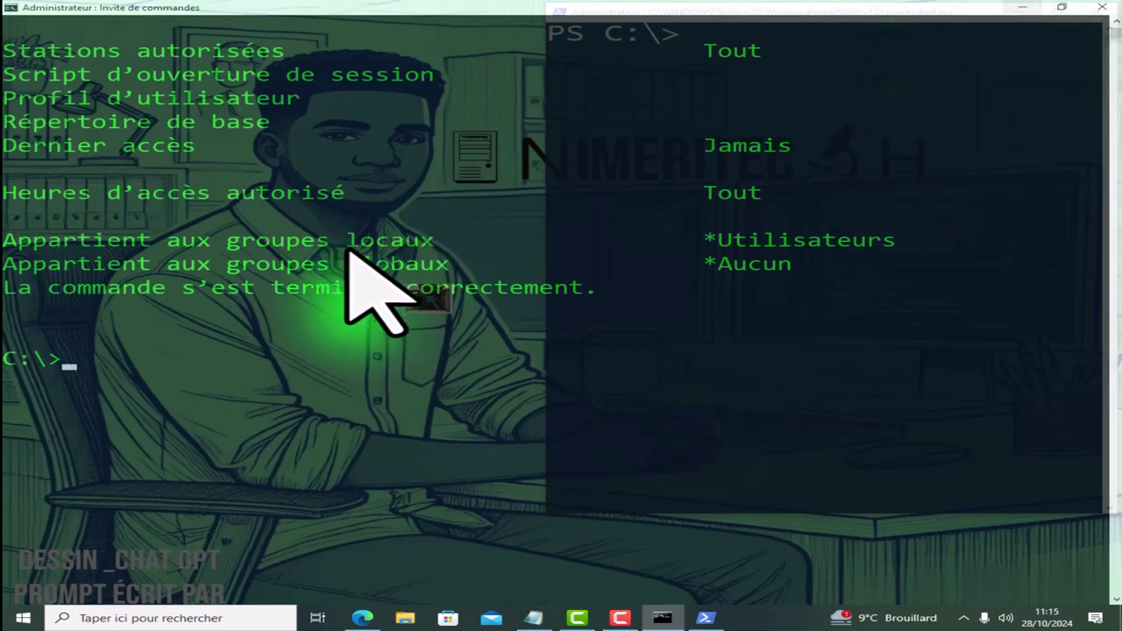
Minimize the command prompt, maximize PowerShell and run NET USER BOLOTIN1 /DELETE to delete the account.
left_click(1022, 9)
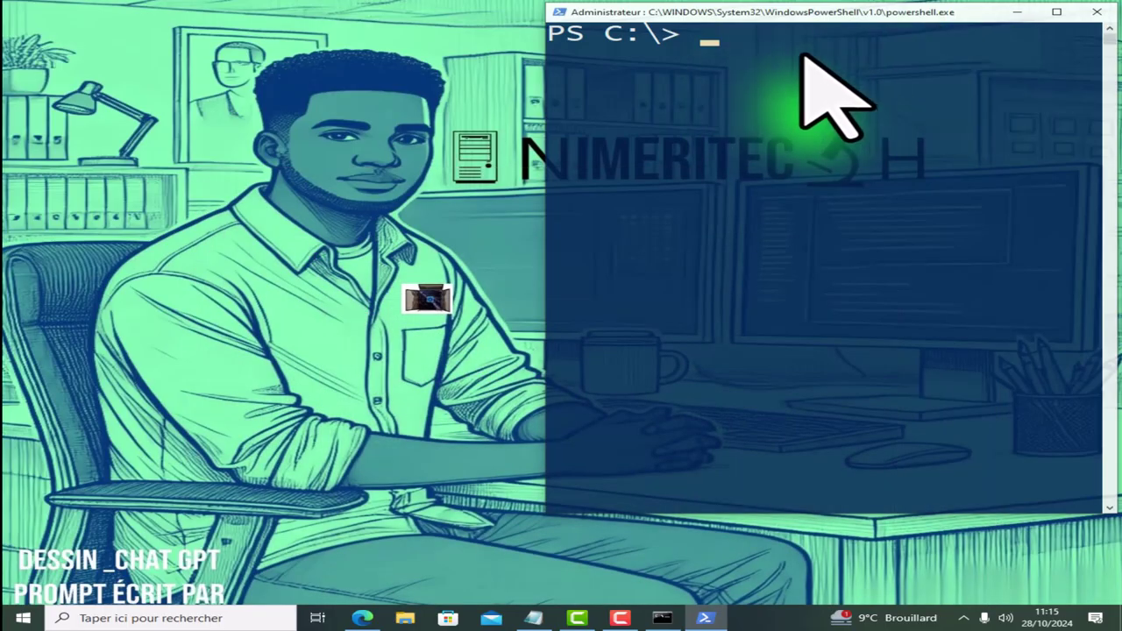
left_click(1056, 12)
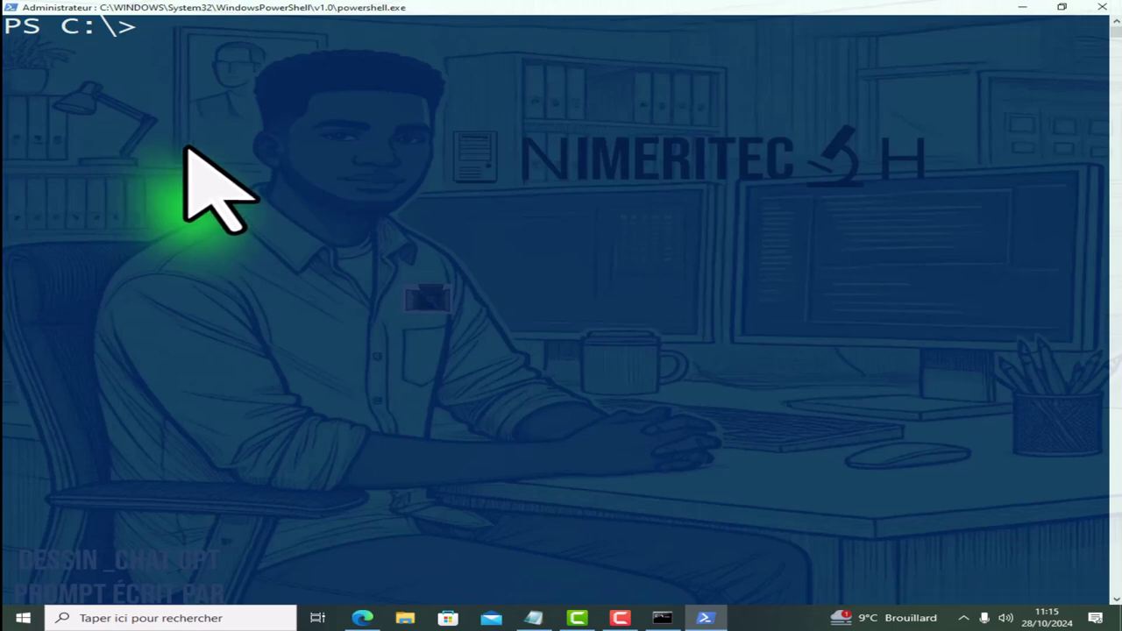
type("NET USER")
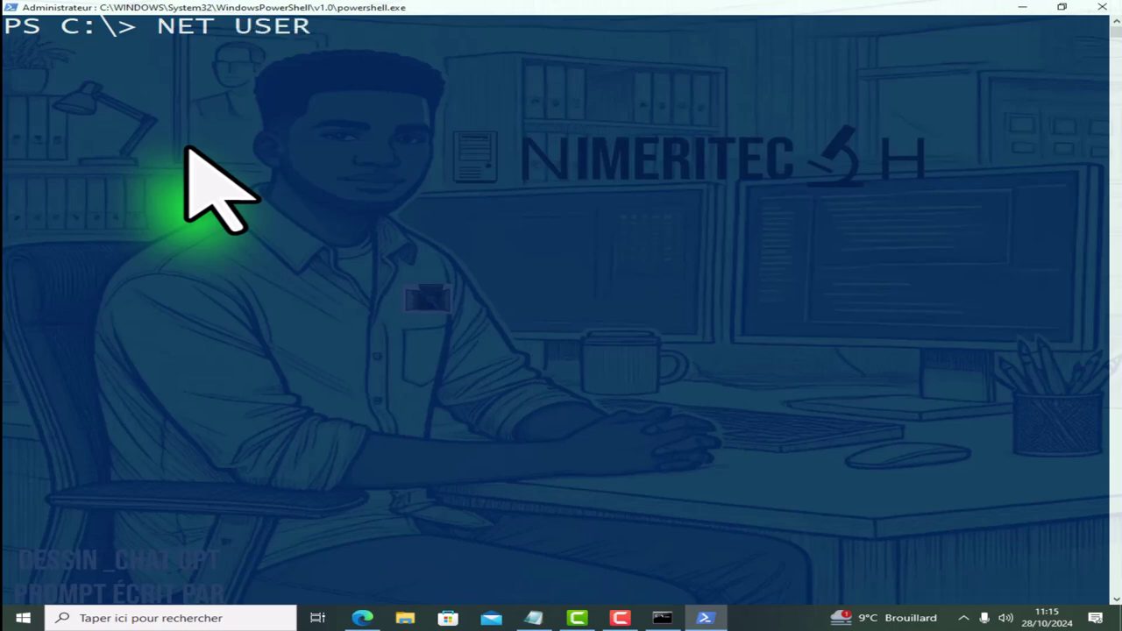
type(" BOLO")
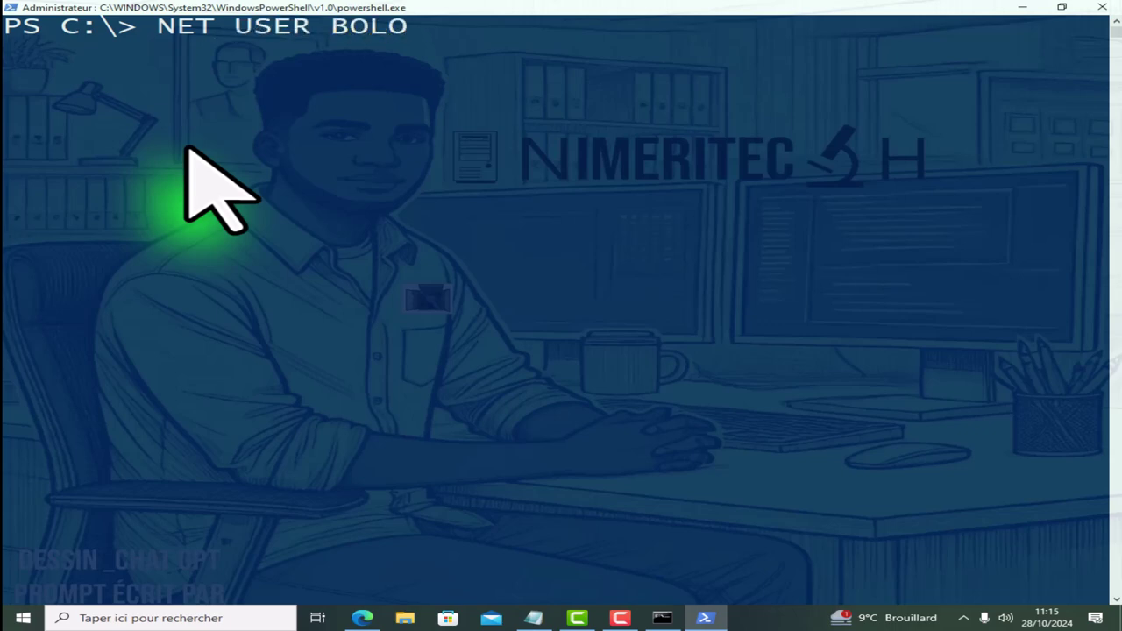
type("TIN")
type("21")
key("BackSpace")
key("BackSpace")
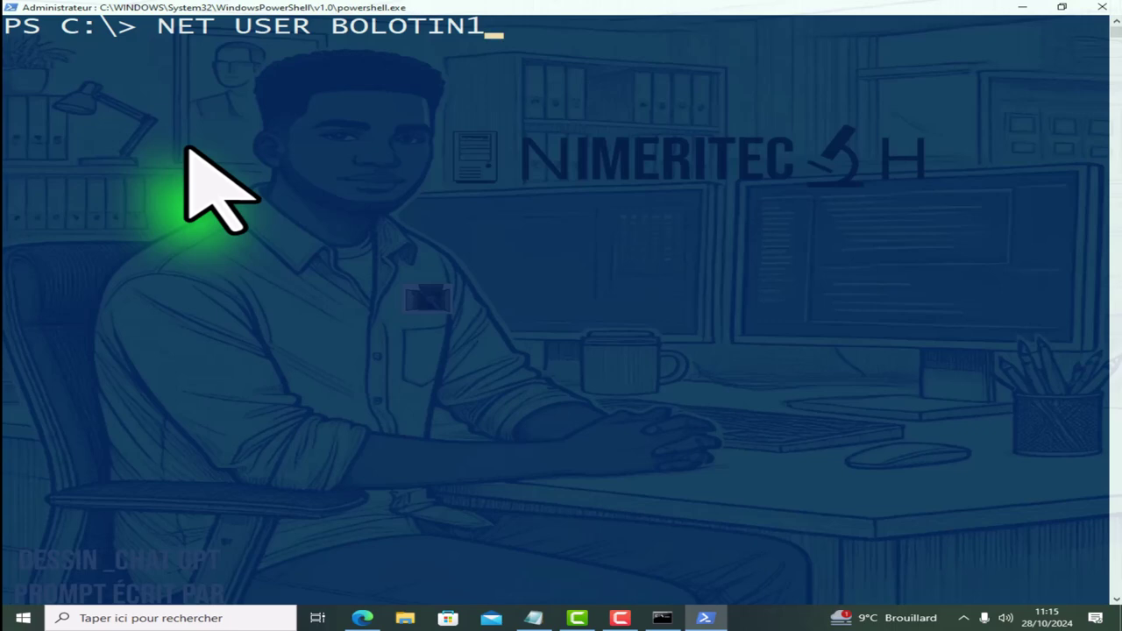
type("1 /DELE")
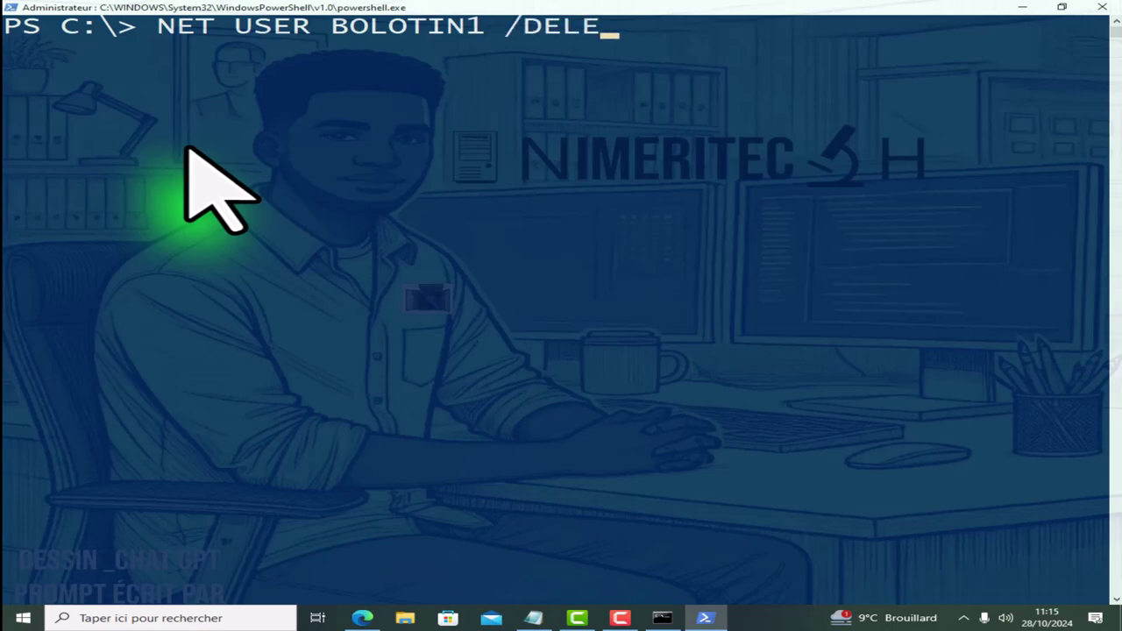
type("TE")
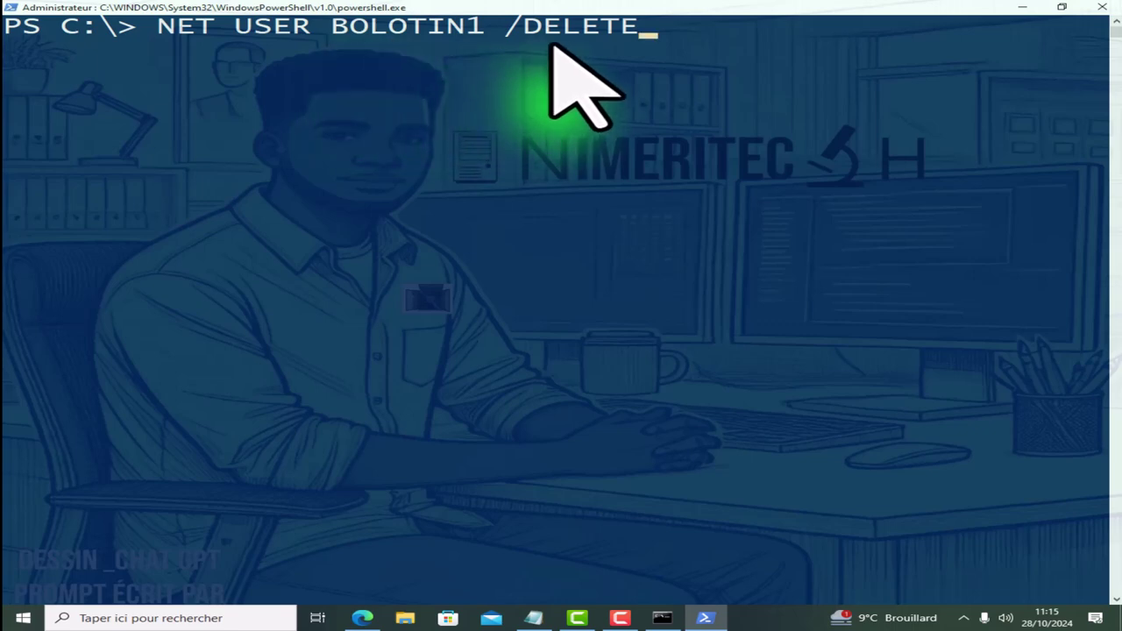
key("Return")
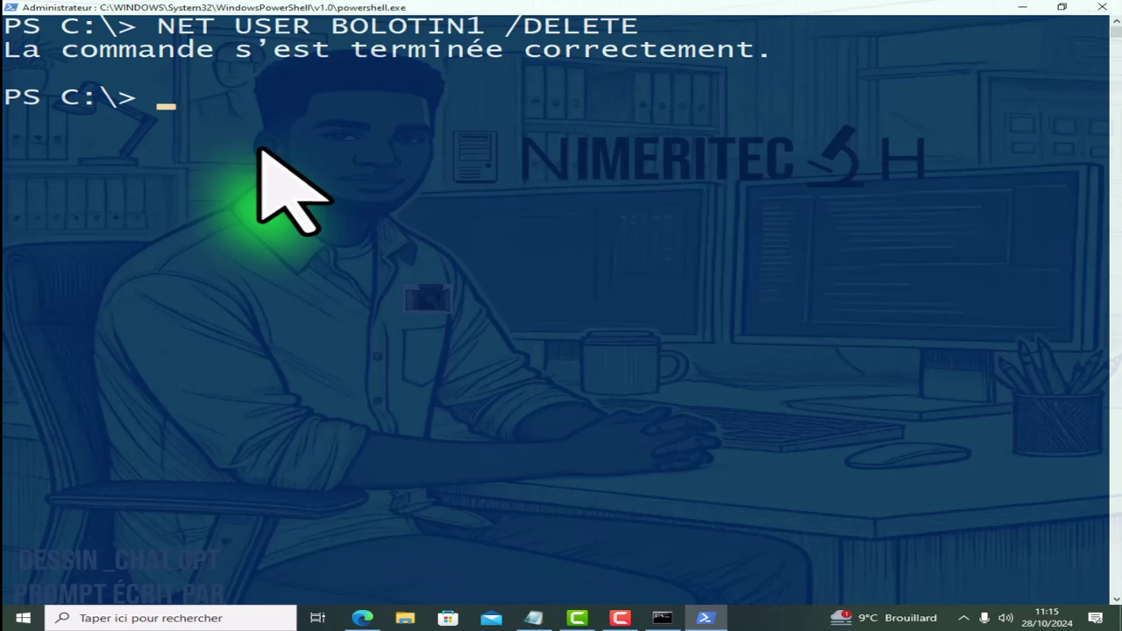
Run NET USER to list the remaining user accounts after the deletion.
type("NET USER")
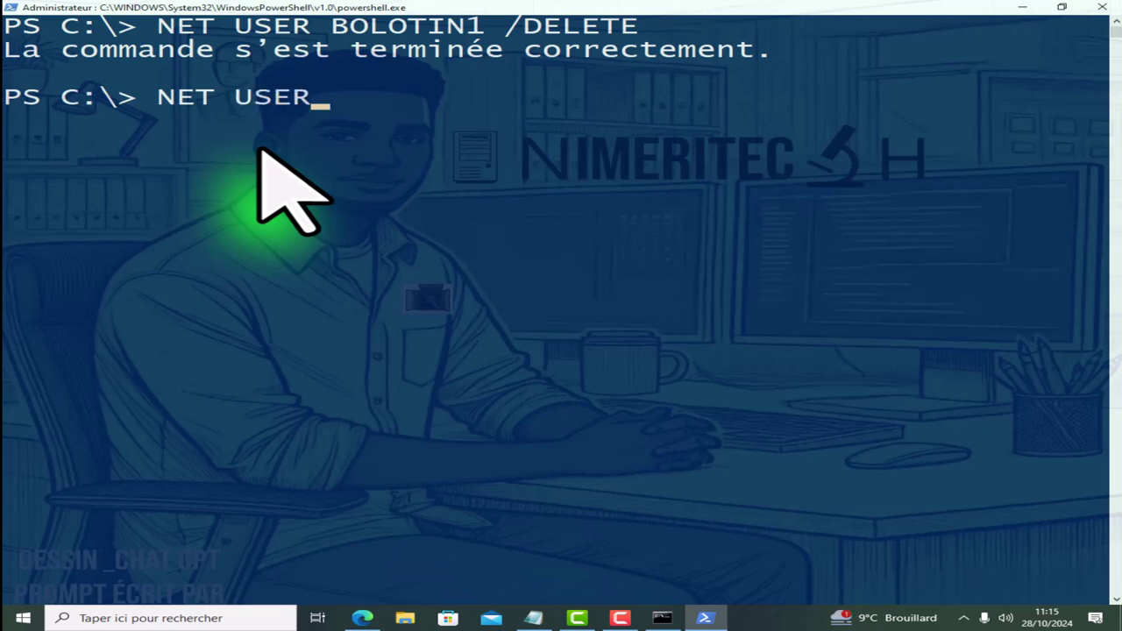
key("Return")
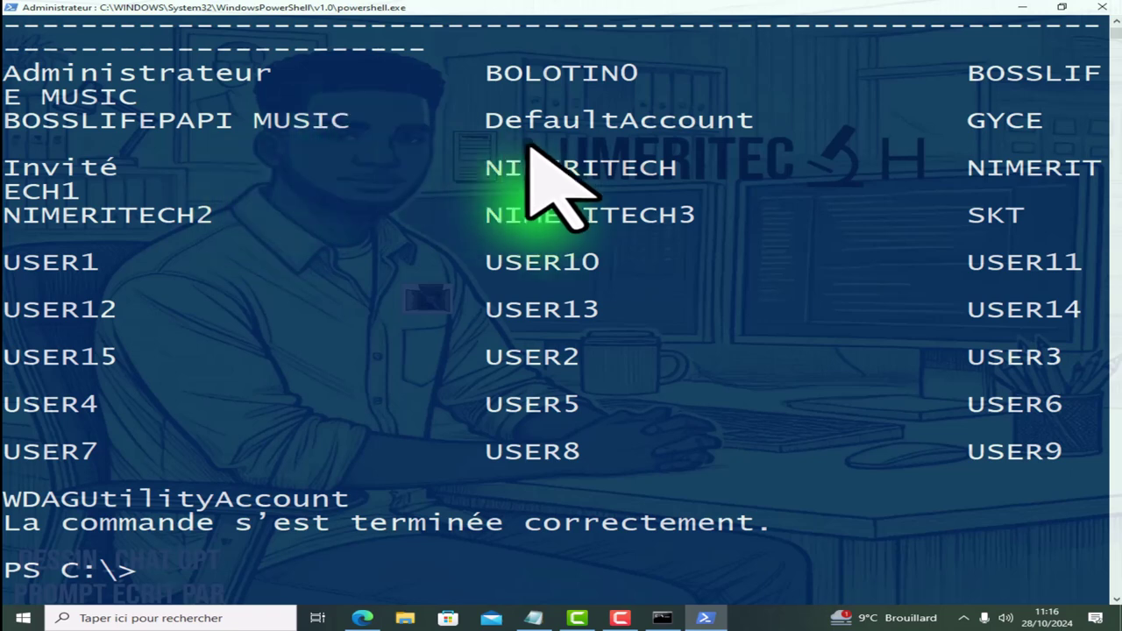
Review the account list in PowerShell, minimize that window, and clear the command prompt's output with CLS.
left_click_drag(7, 70, 833, 530)
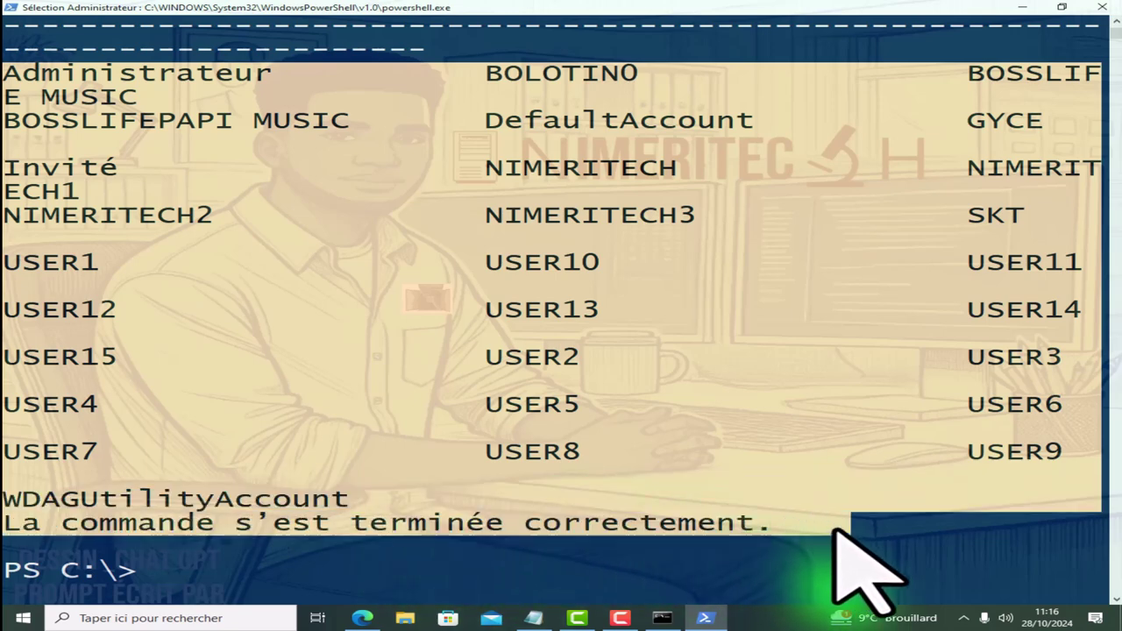
left_click(1022, 8)
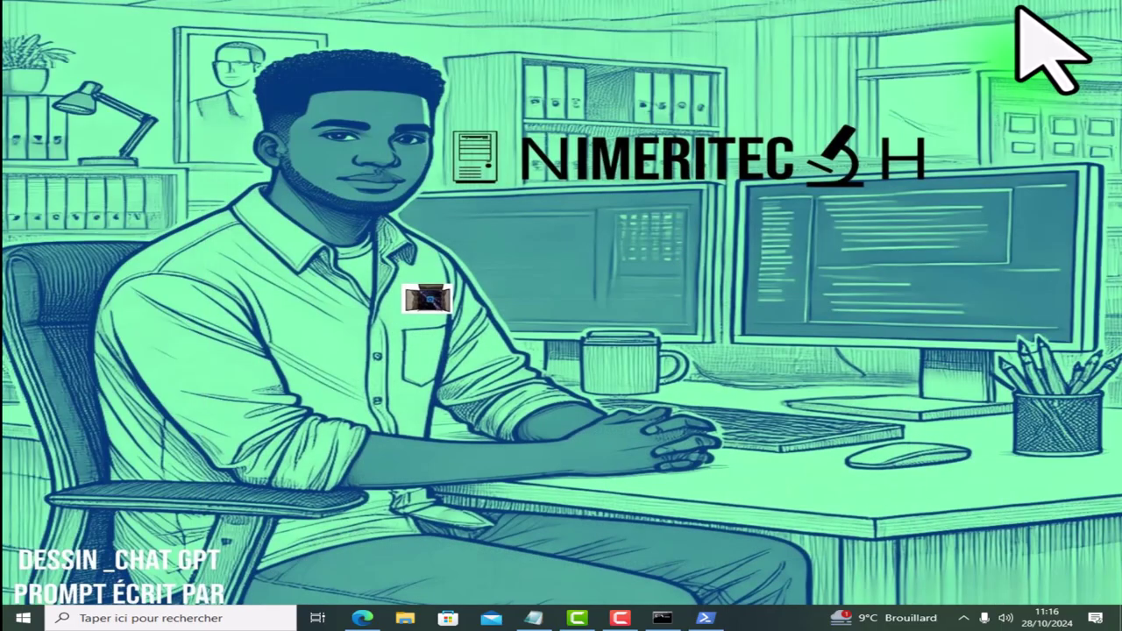
left_click(662, 618)
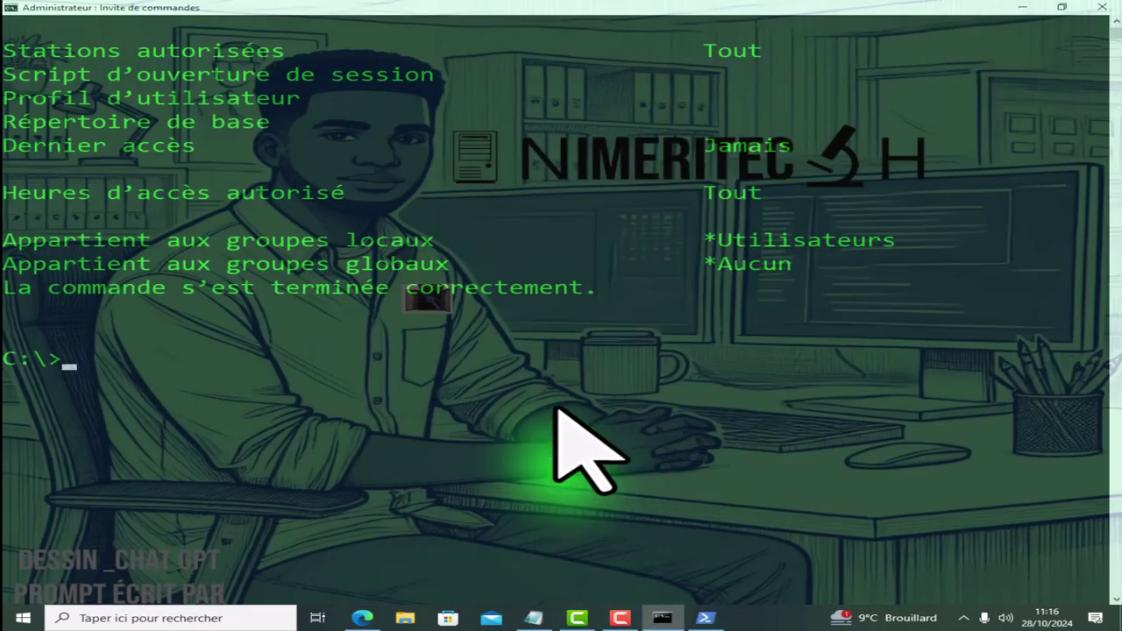
type("cls")
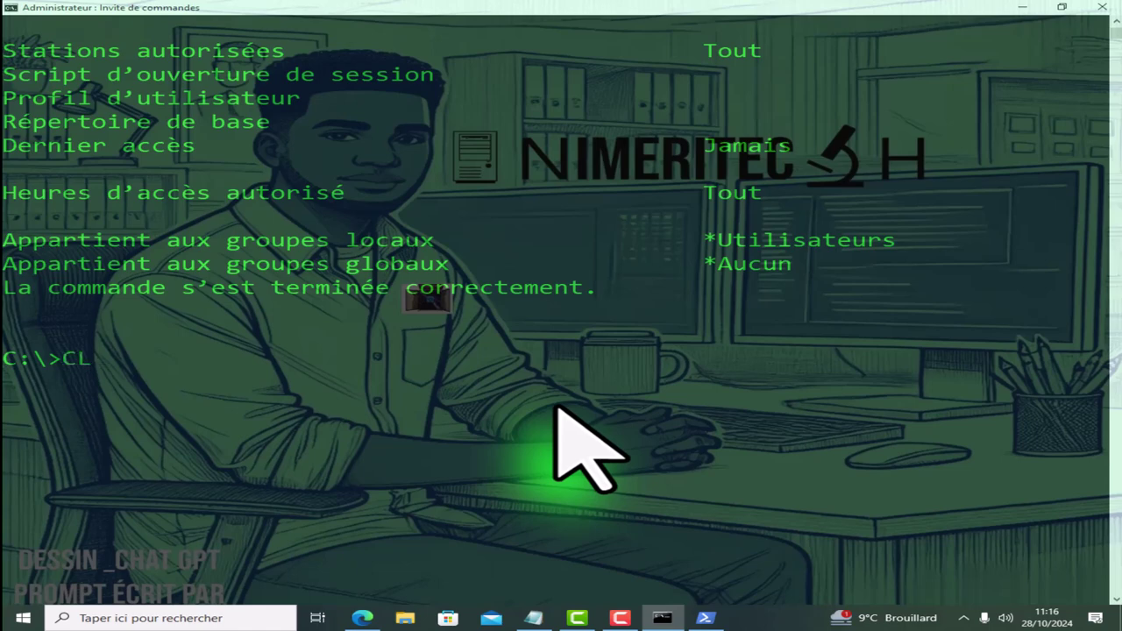
key("Return")
Run NET USER BOLOTIN0 /DELETE in the command prompt to delete the account.
type("NET")
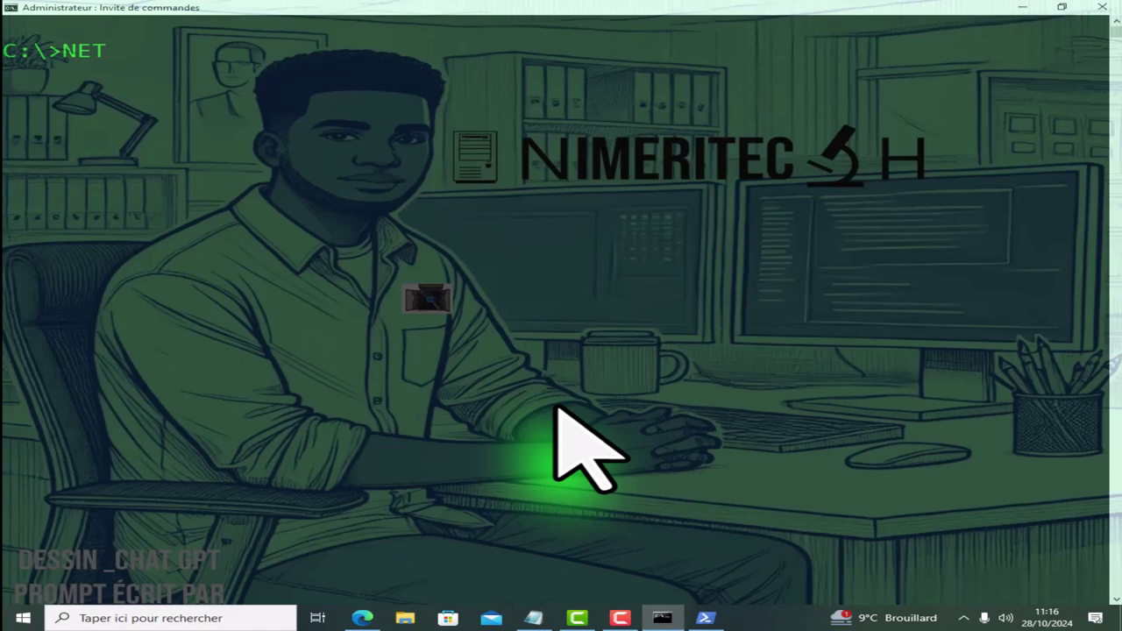
type(" USER BO")
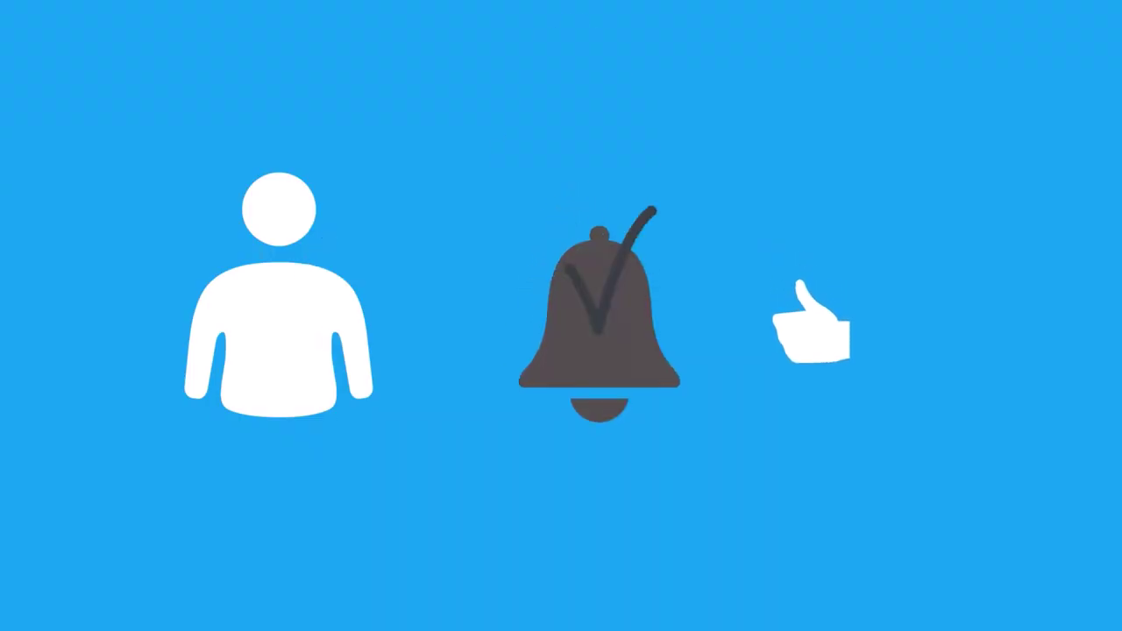
type("LOI")
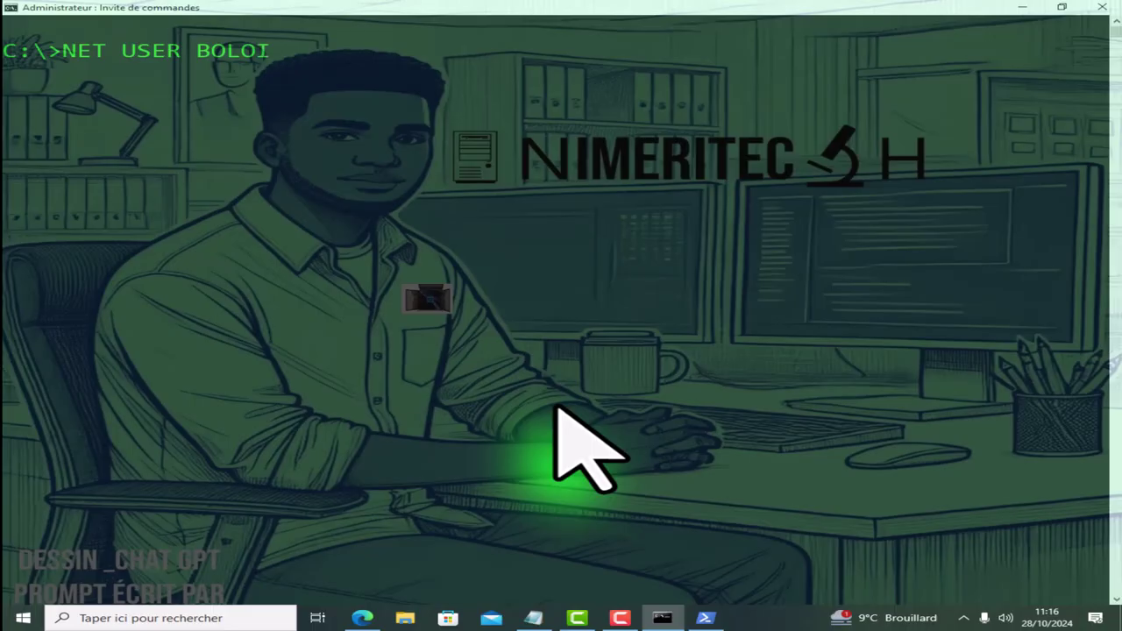
key("BackSpace")
type("TIN0")
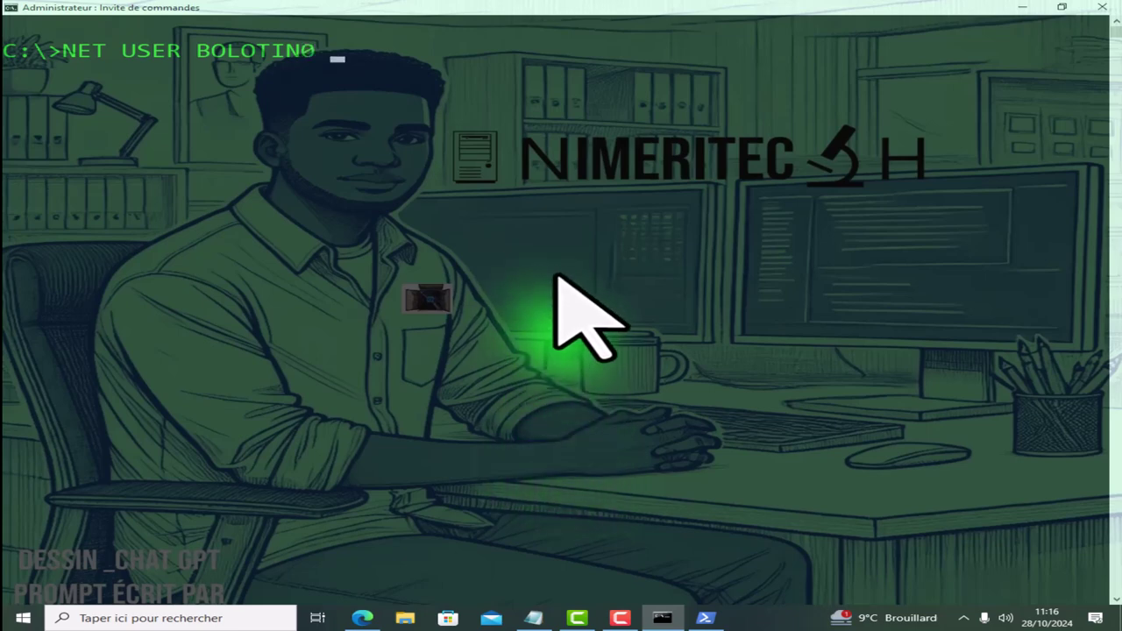
type(" /DELETE")
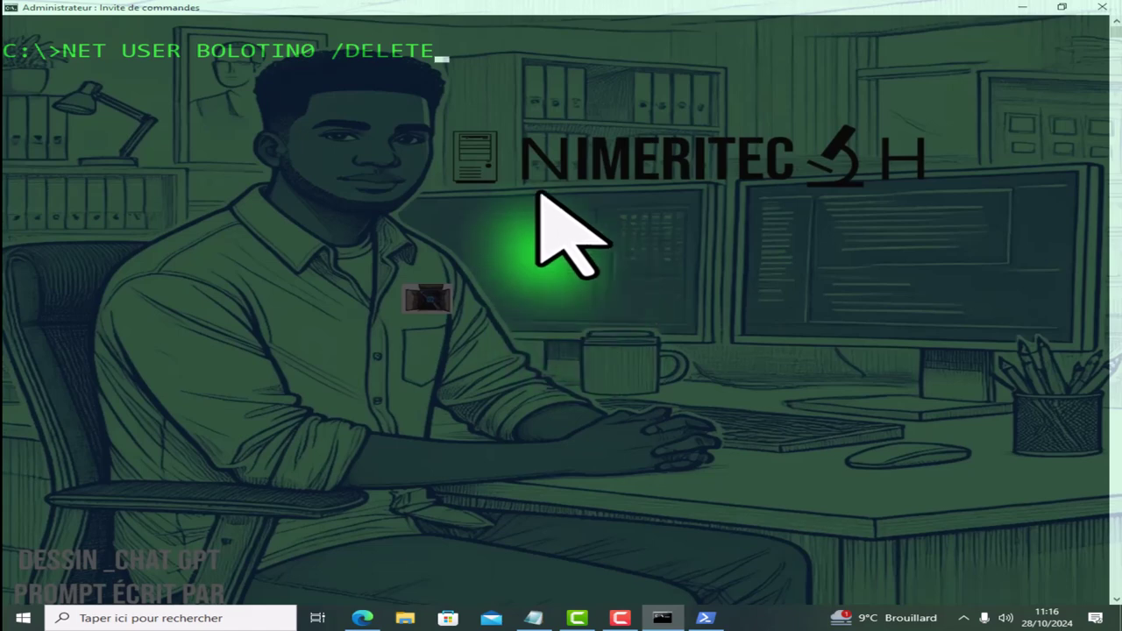
key("Return")
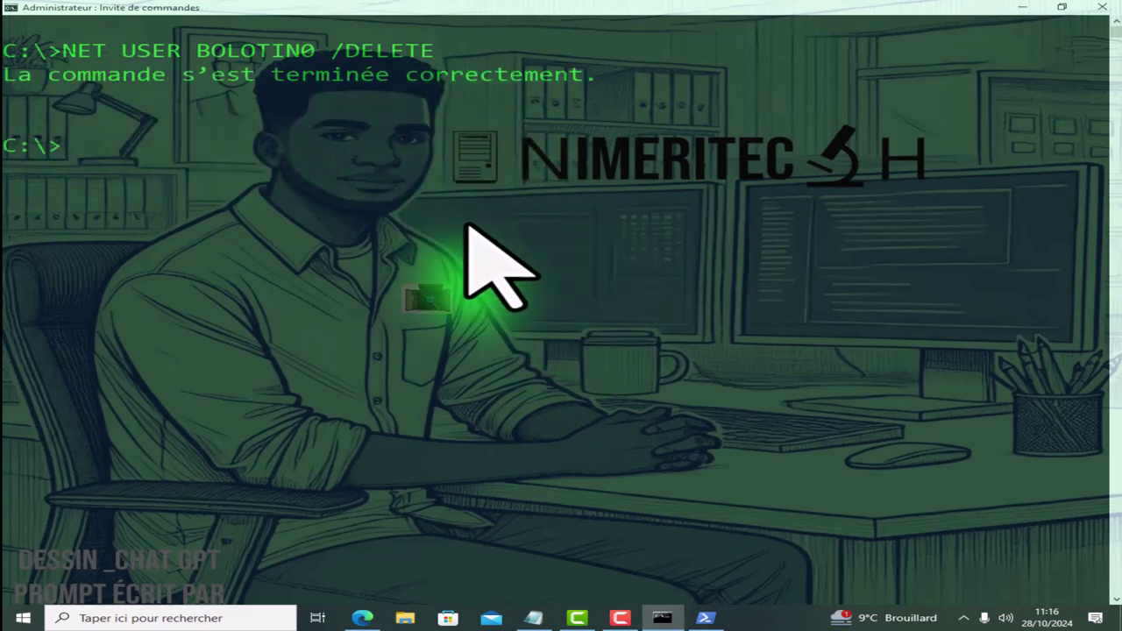
Reuse the earlier NET USER BOLOTIN1 command without its account name to list the remaining user accounts in the command prompt.
key("Up")
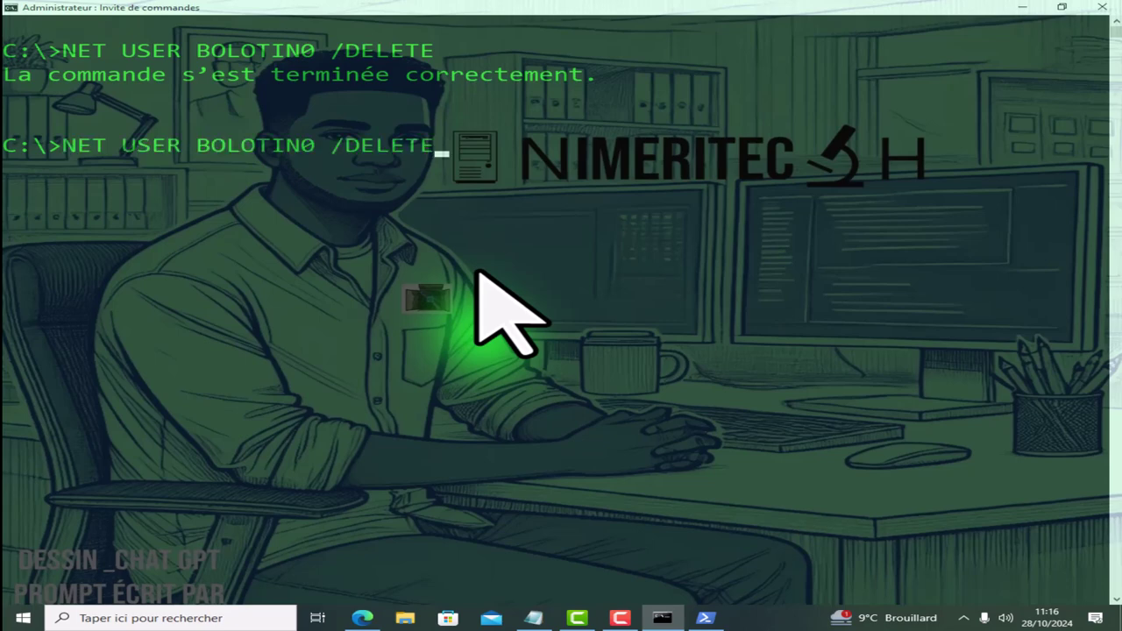
key("Up")
key("Up")
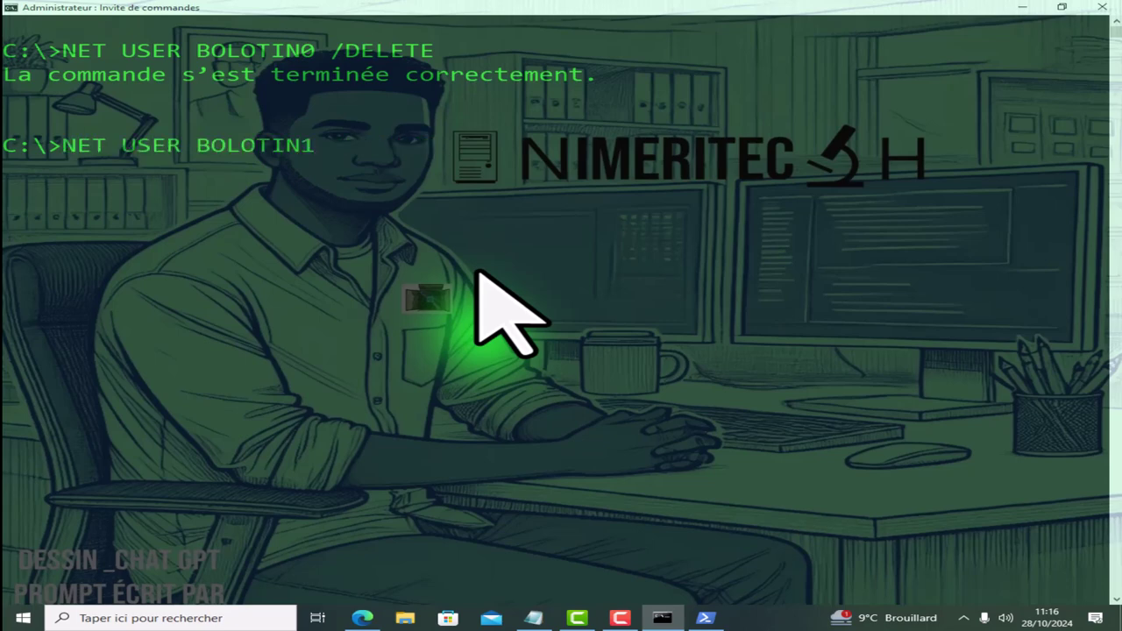
key("BackSpace")
key("BackSpace")
key("BackSpace")
key("BackSpace")
key("BackSpace")
key("BackSpace")
key("BackSpace")
key("BackSpace")
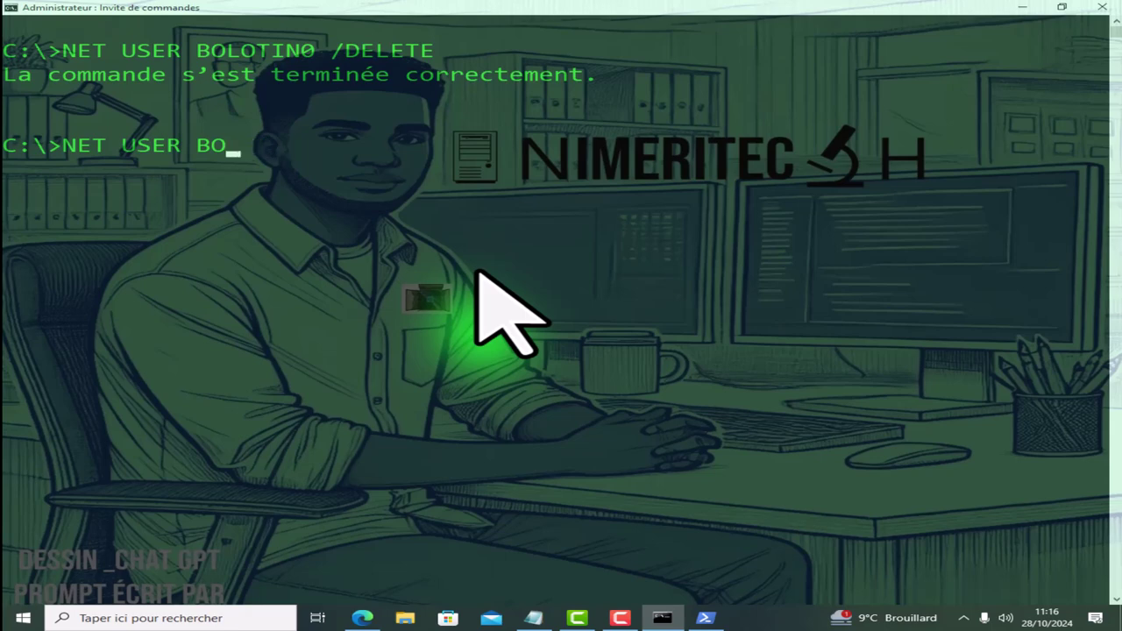
key("Return")
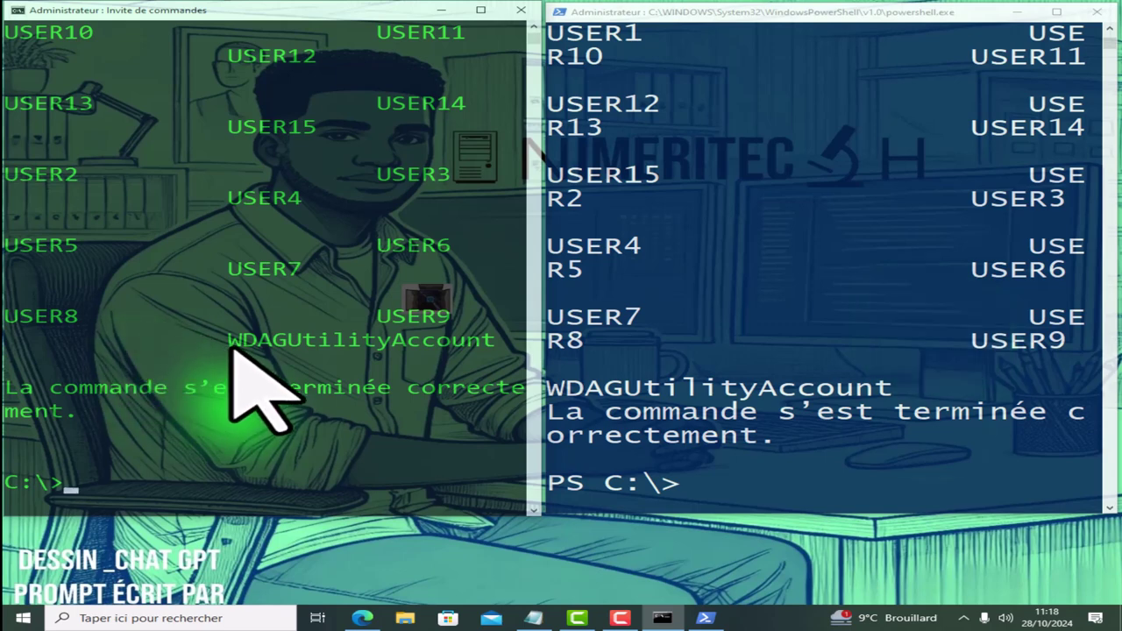
Clear the output of both the command prompt and PowerShell with CLS.
type("CLS")
key("Return")
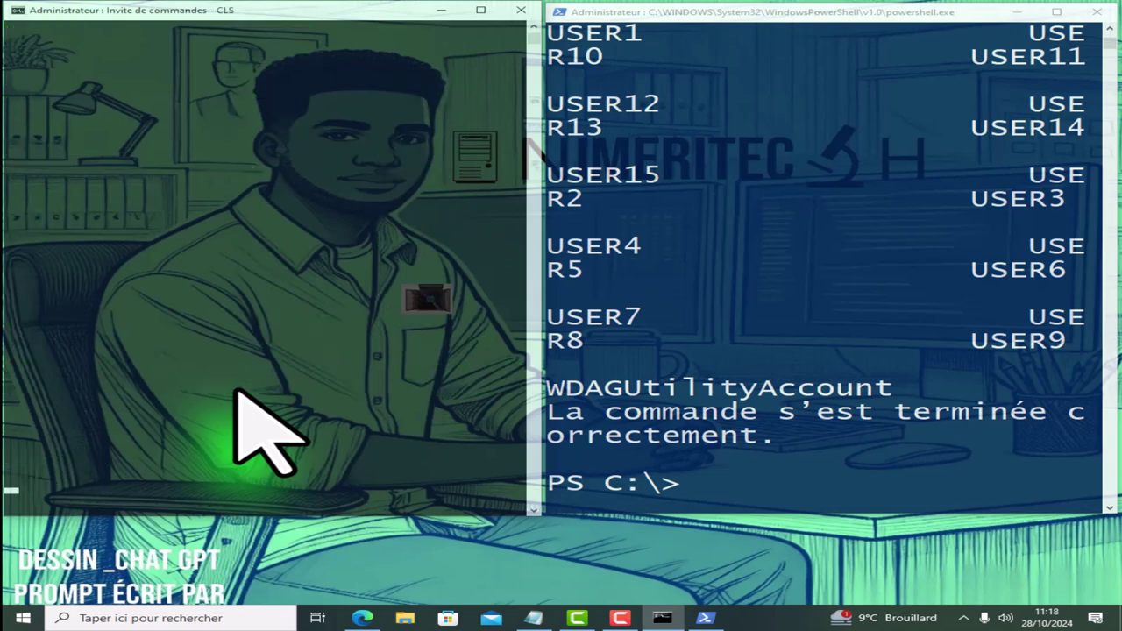
left_click(680, 487)
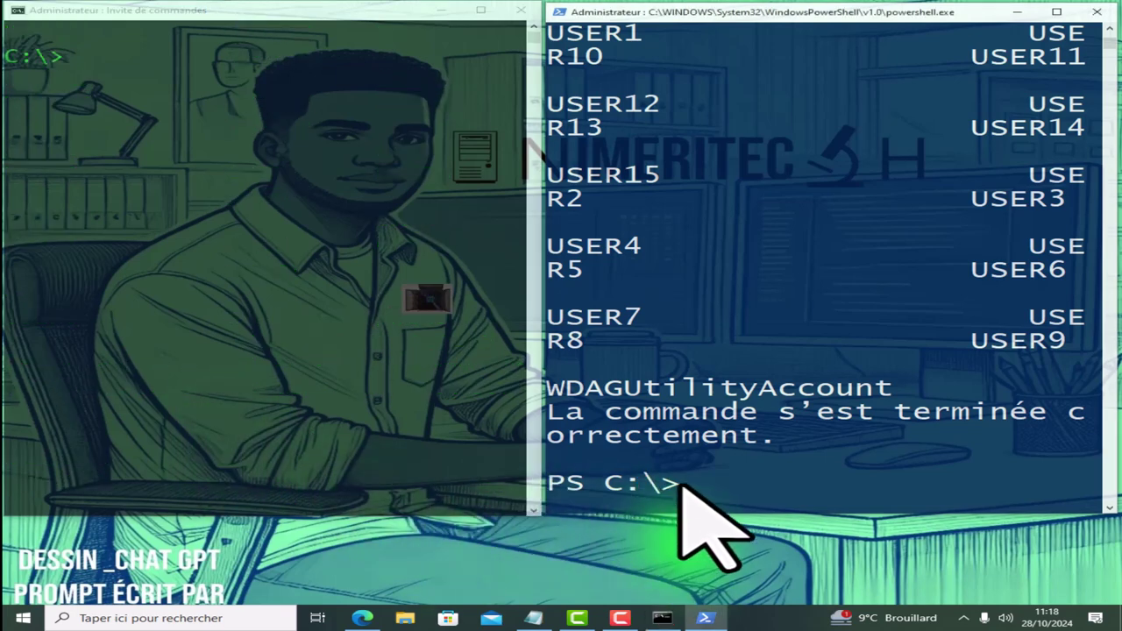
type("CLS")
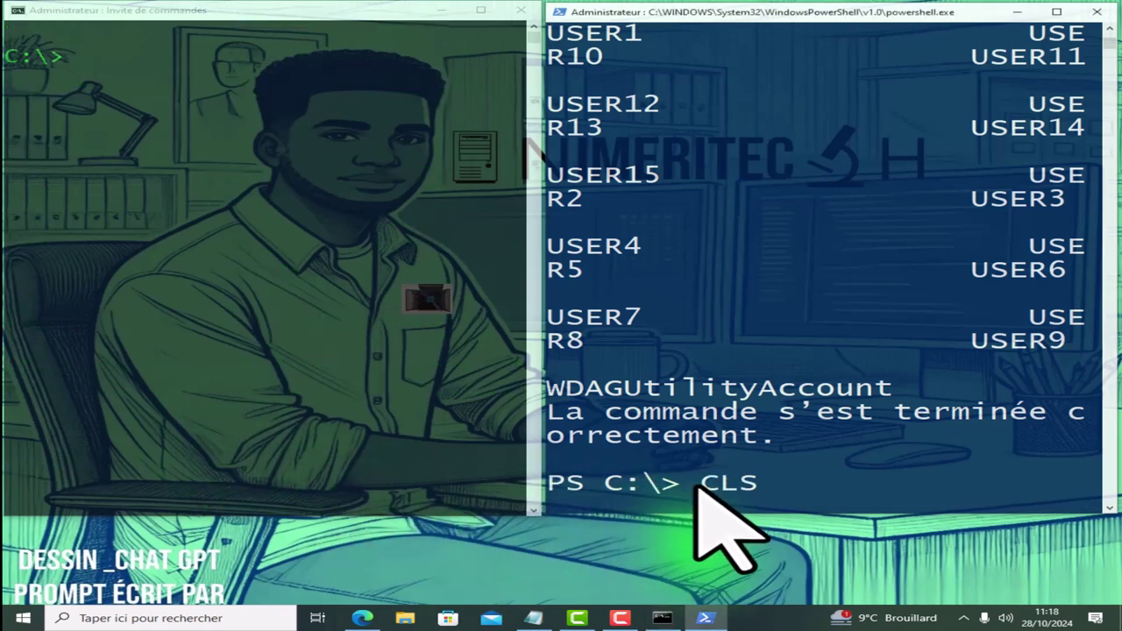
key("Return")
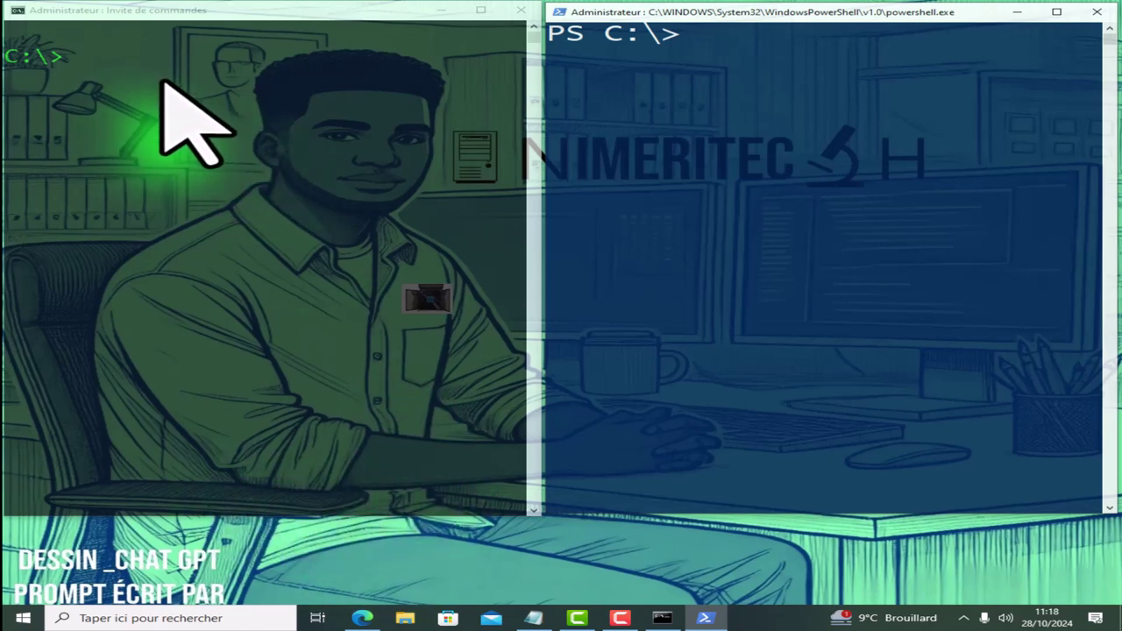
Maximize PowerShell and prepare the command NET USER BOLOTIN1 /ADD, replacing the mistaken /DELETE option.
left_click(184, 86)
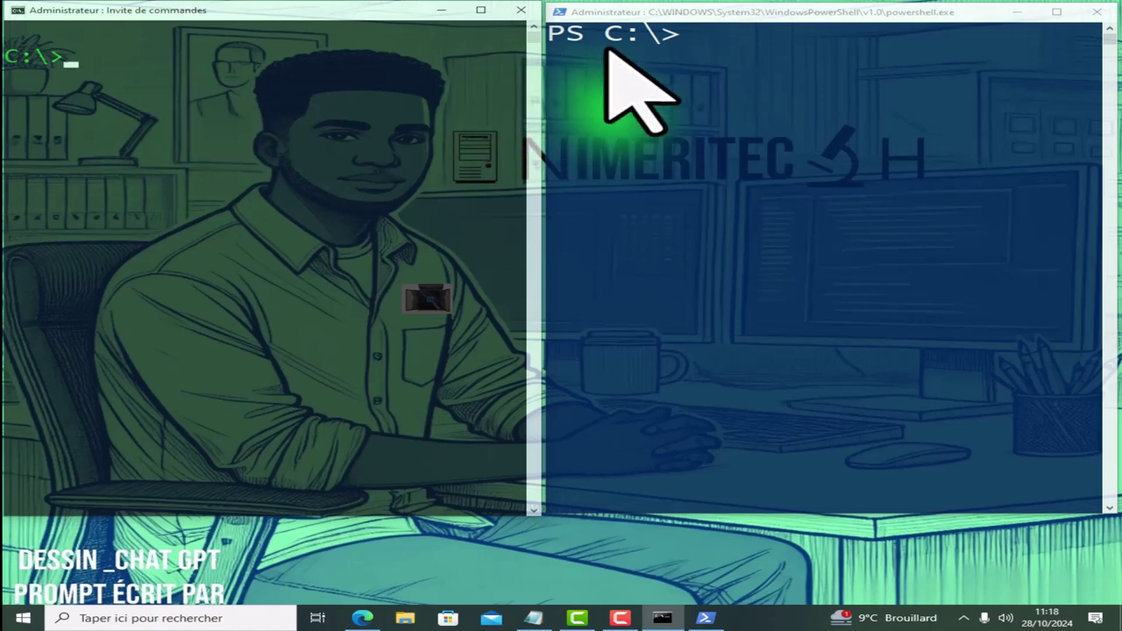
left_click(712, 33)
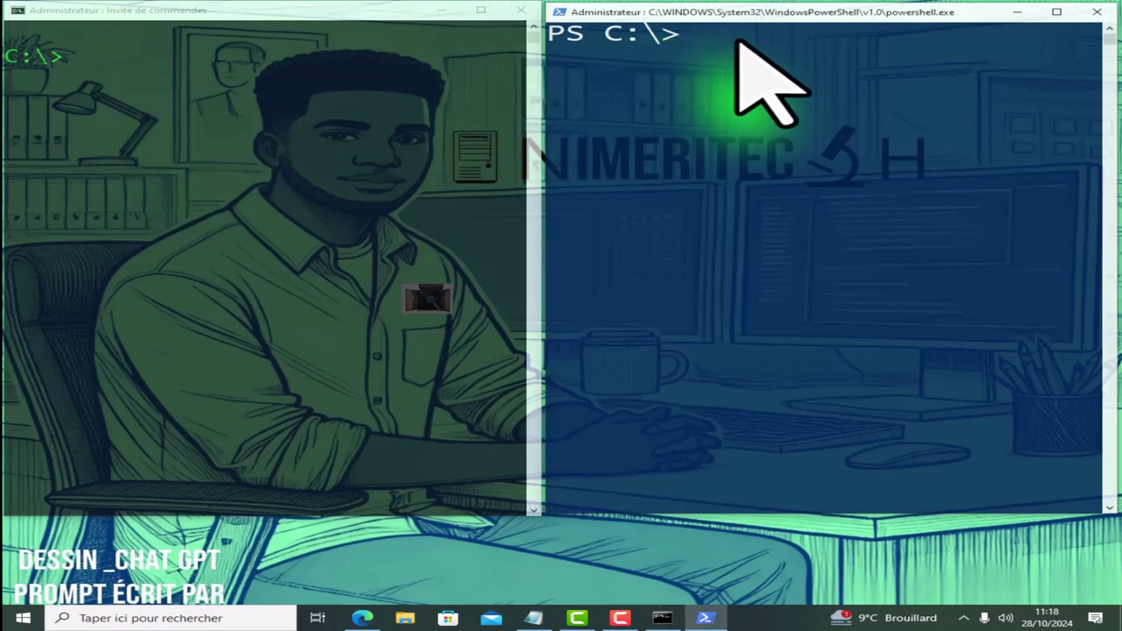
type("NET USER")
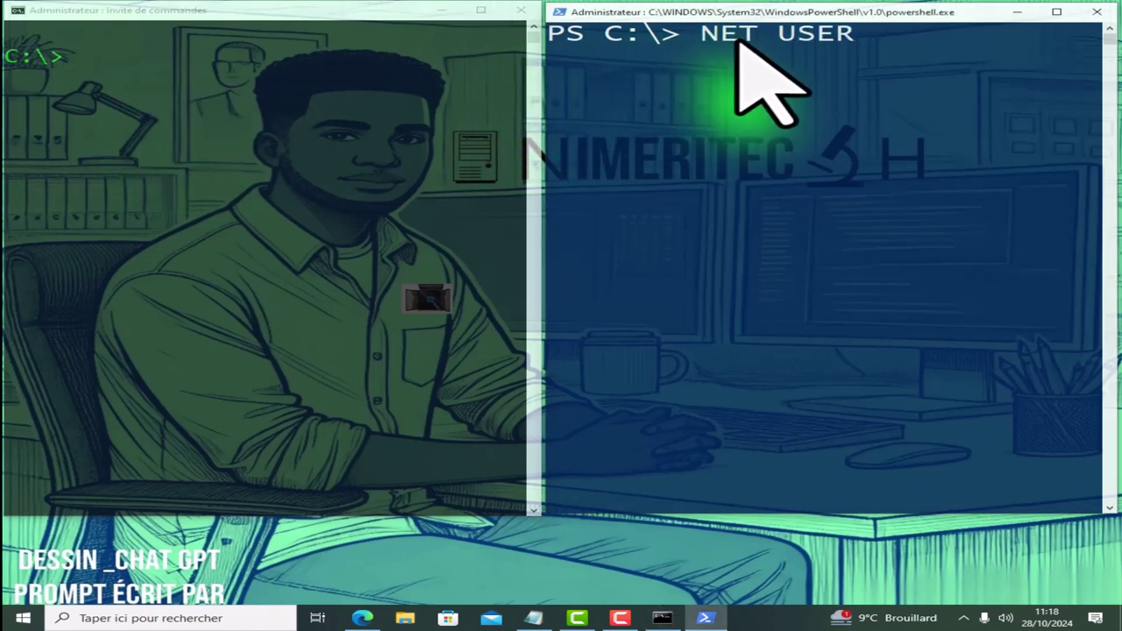
left_click(1057, 12)
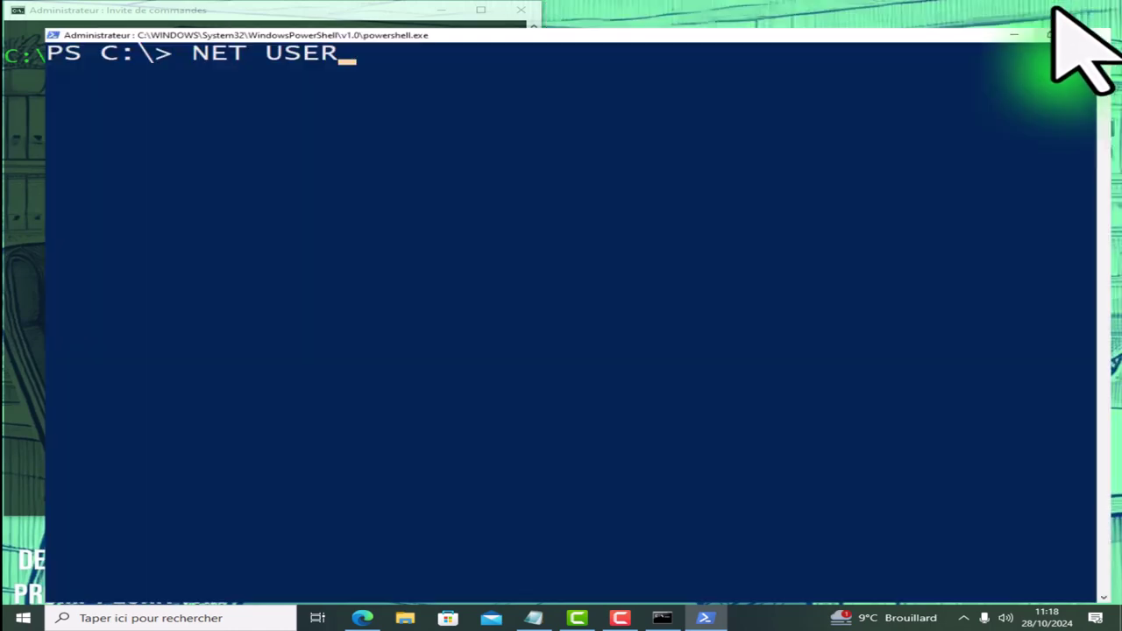
type("BOLOTIN1 /DELETE")
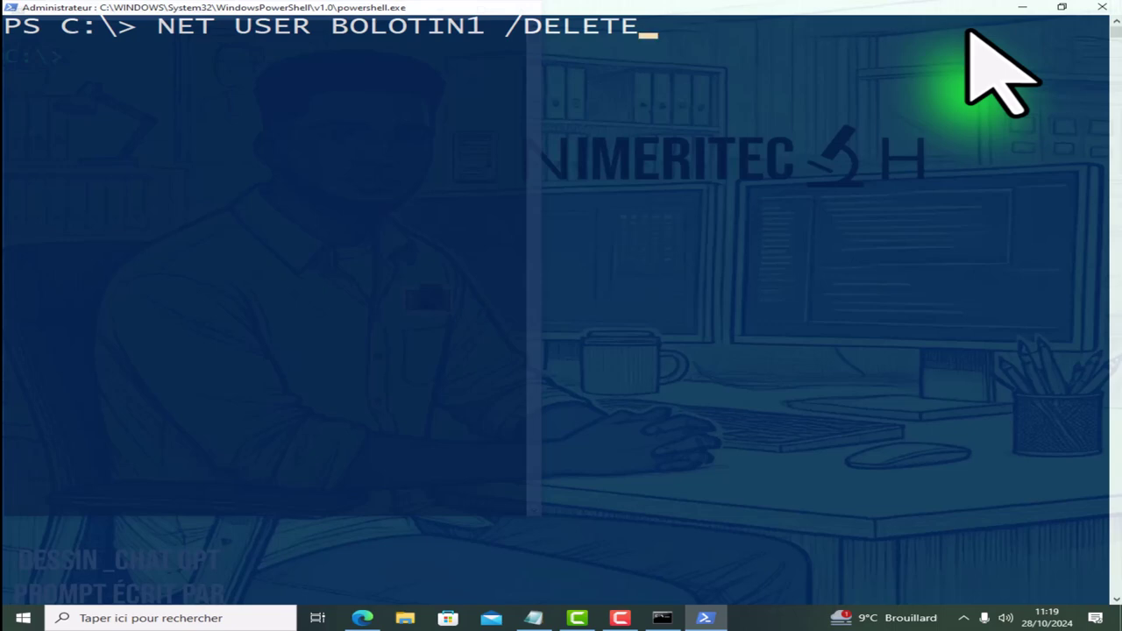
key("BackSpace")
key("BackSpace")
key("BackSpace")
key("BackSpace")
key("BackSpace")
key("BackSpace")
type("ADD")
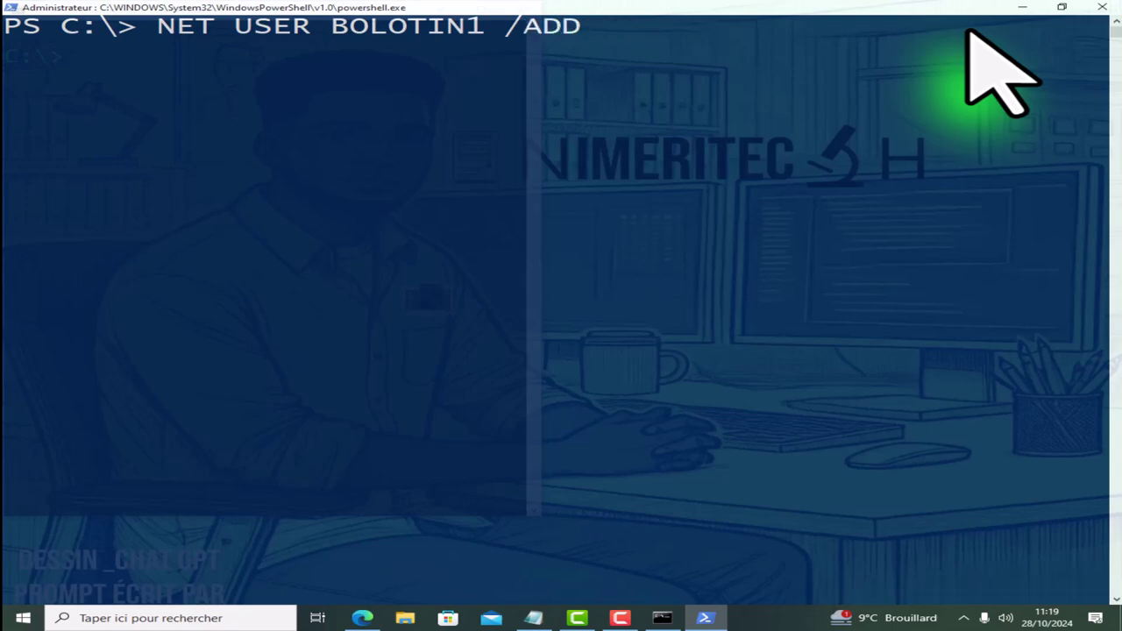
Change the account name in the unexecuted command to BOLOTIN2.
key("Left")
key("Left")
key("Left")
key("Left")
key("Left")
key("BackSpace")
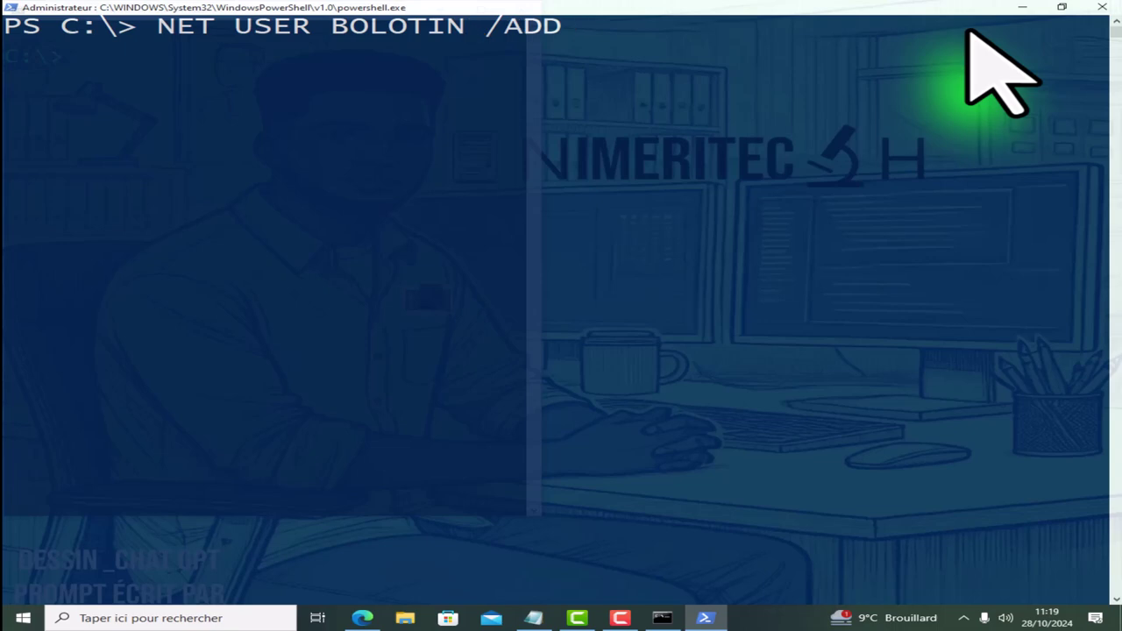
type("2")
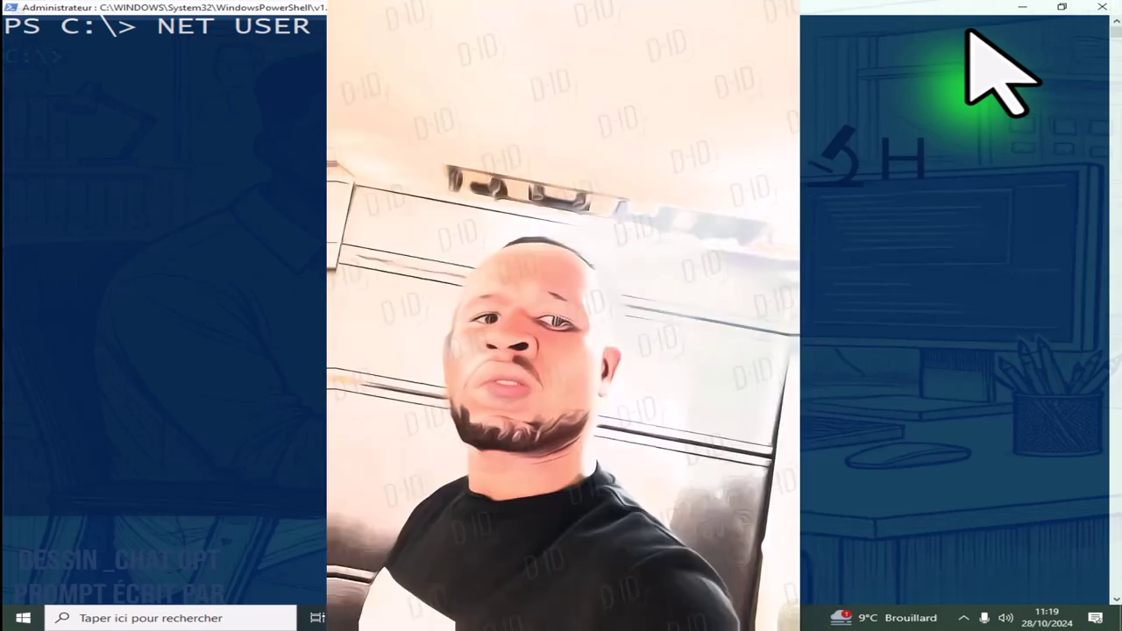
Insert the account password between BOLOTIN2 and /ADD, and run the command to create the account.
key("Left")
key("Left")
key("Left")
key("Left")
key("Left")
key("Left")
key("Left")
key("Left")
key("Left")
key("Left")
key("Left")
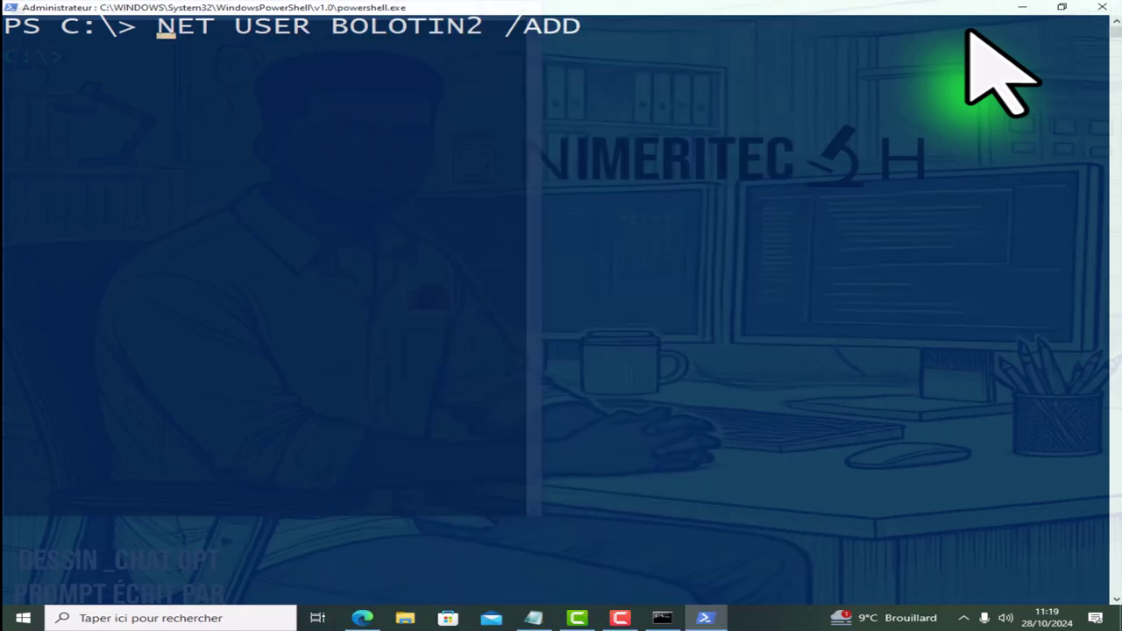
key("Right")
key("Right")
key("Right")
key("Right")
key("Right")
key("Right")
key("Right")
key("Right")
key("Right")
key("Right")
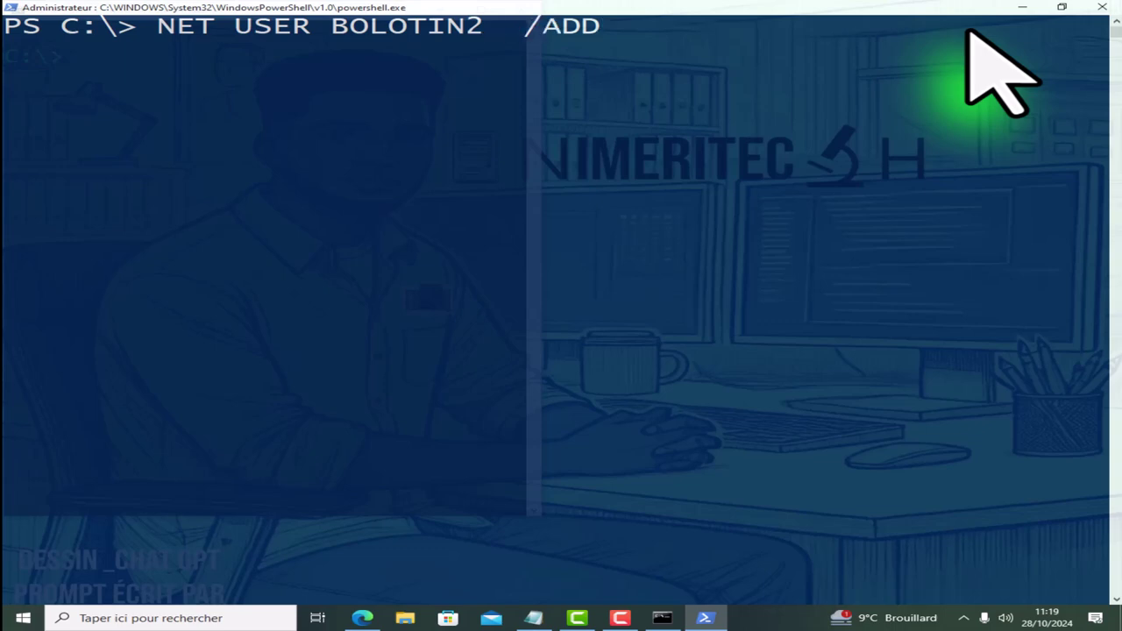
type("*******")
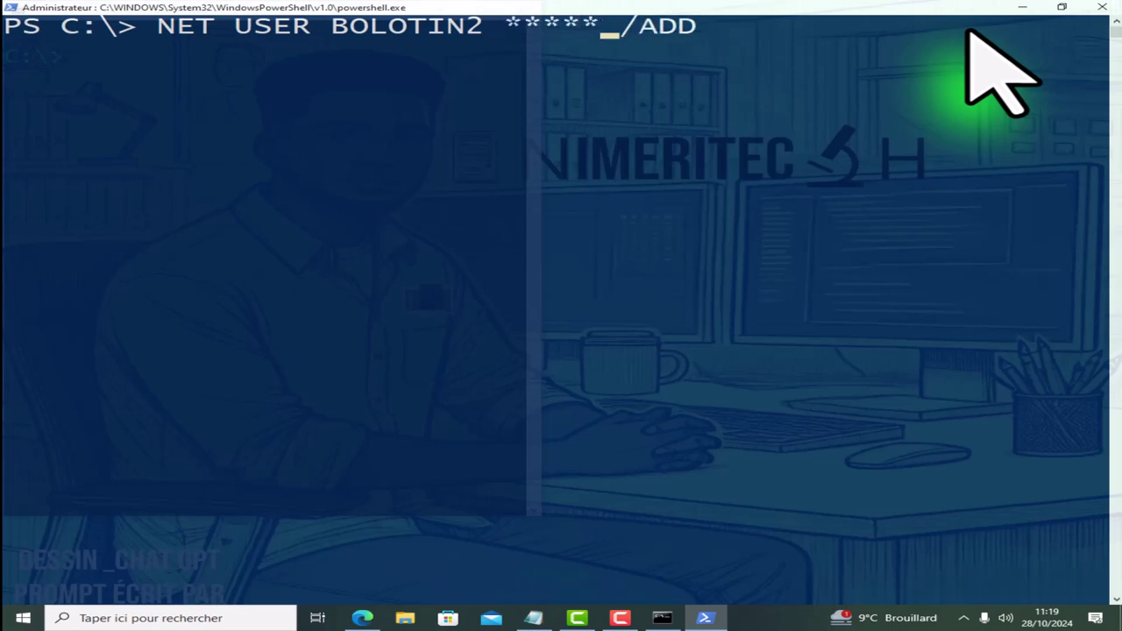
type("*")
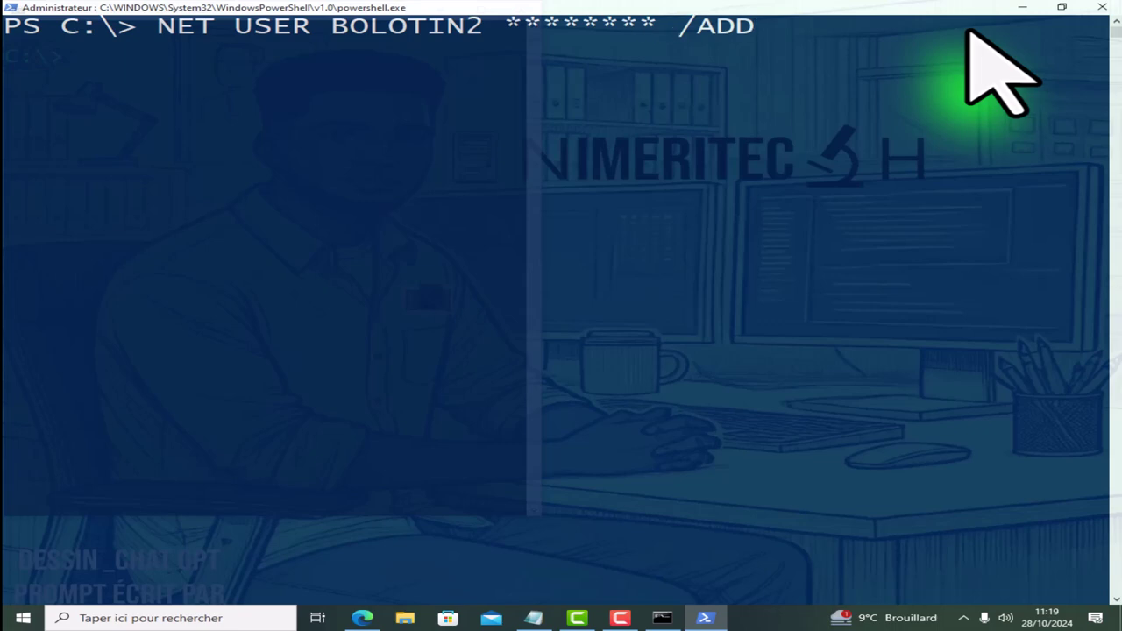
type("**")
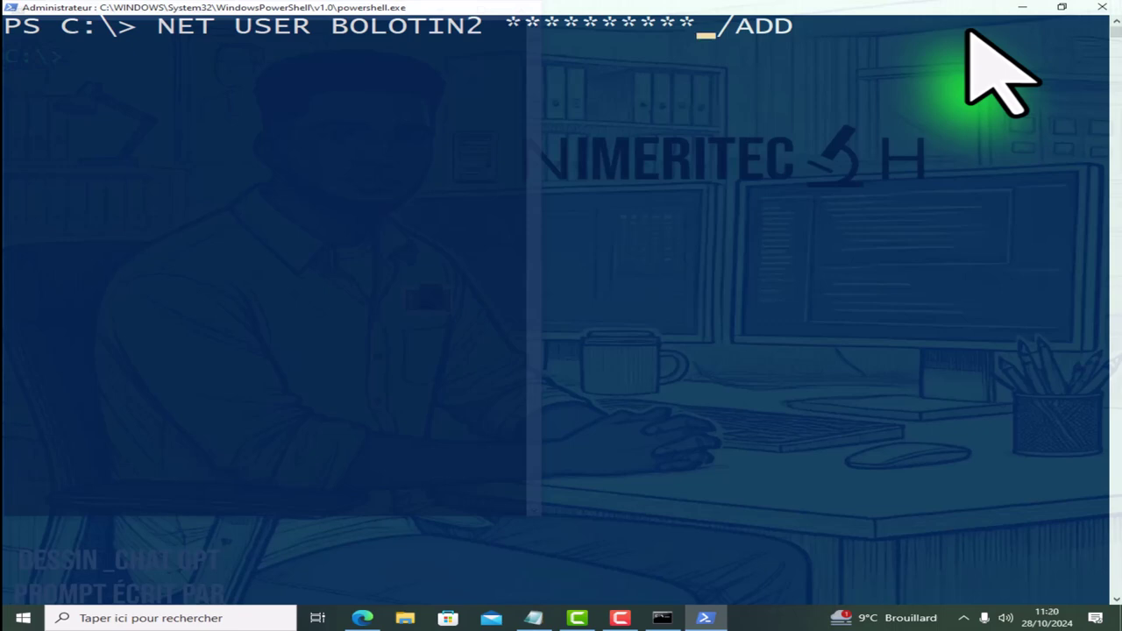
key("Return")
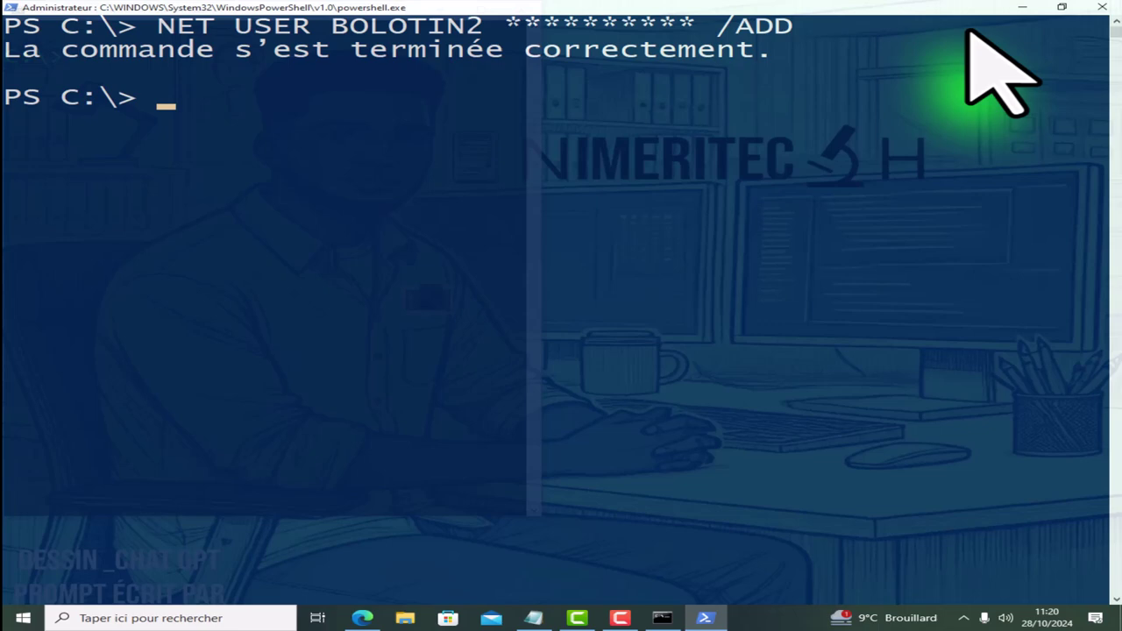
Run NET USER in PowerShell and highlight BOLOTIN2 in the account list.
type("NET")
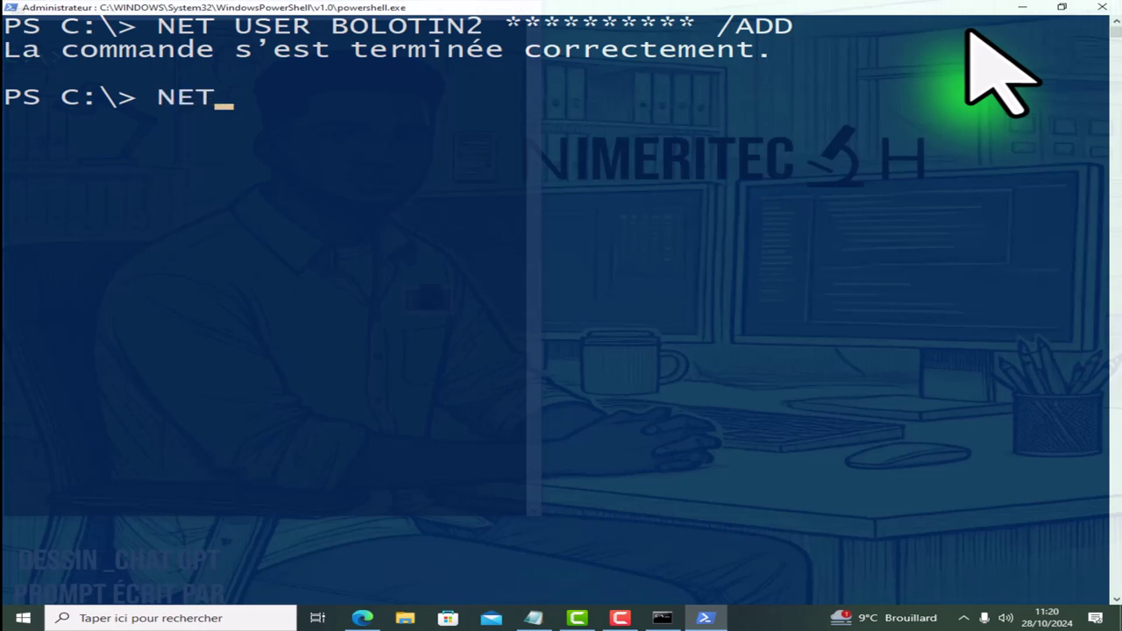
type(" USER")
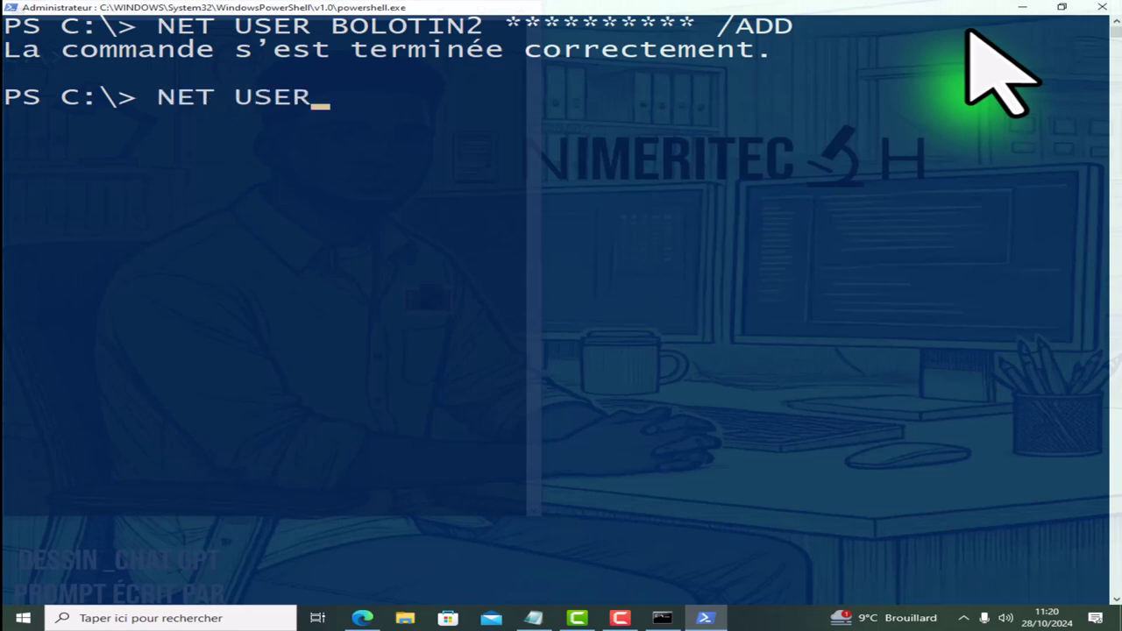
key("Return")
left_click_drag(656, 74, 493, 70)
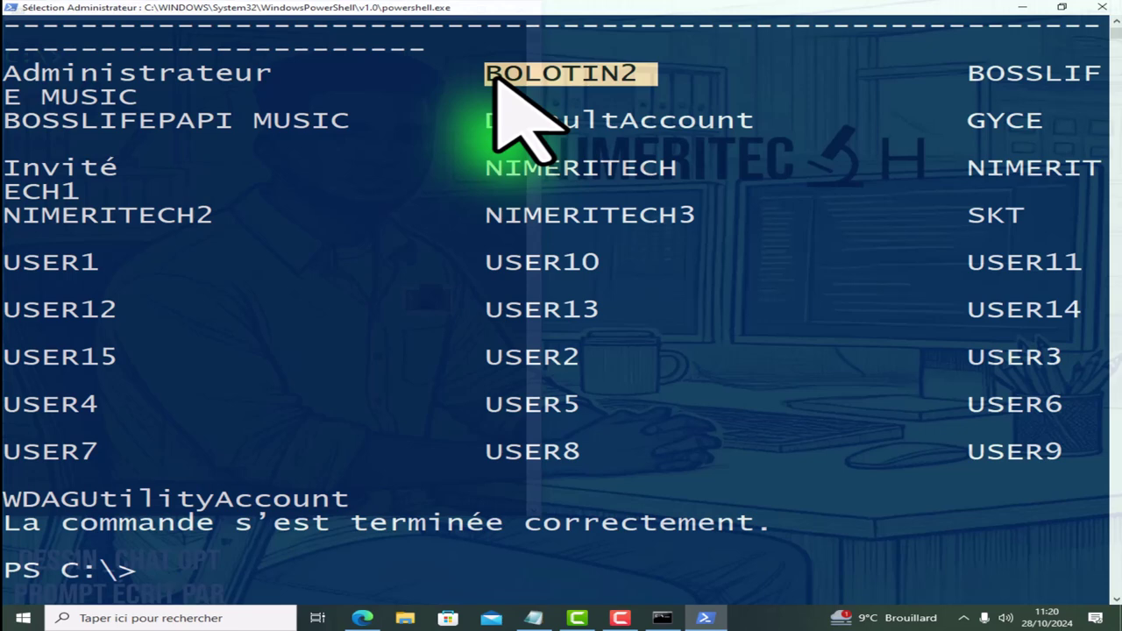
Switch to a maximized Command Prompt and prepare NET USER BOLOTIN0 /ADD, replacing the /DELETE option of the earlier command.
left_click(1020, 7)
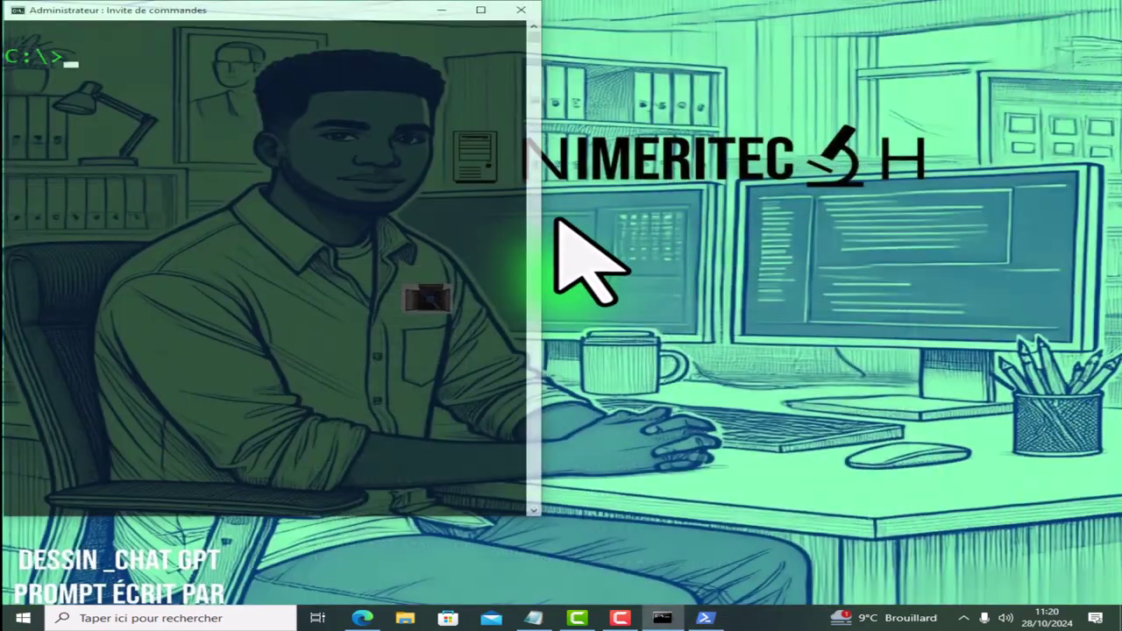
left_click(482, 9)
type("NET USER BOLOTIN0 /DELETE")
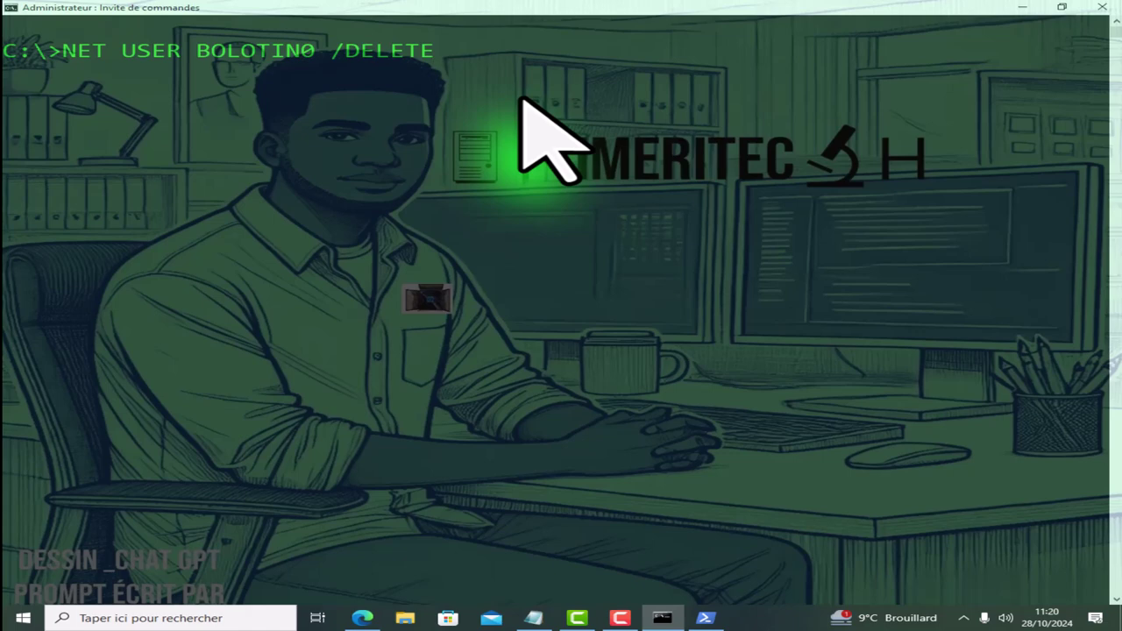
key("BackSpace")
key("BackSpace")
key("BackSpace")
key("BackSpace")
key("BackSpace")
key("BackSpace")
type("ADD")
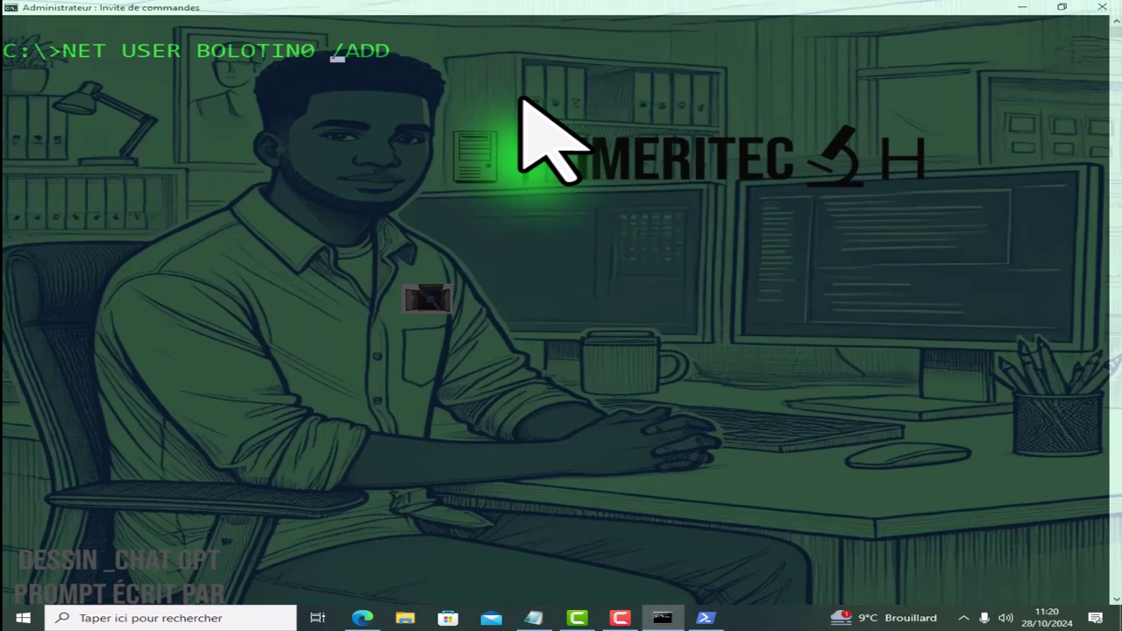
Change the account name to BOLOTIN3, insert the account password before /ADD, and run the command to create the account.
key("BackSpace")
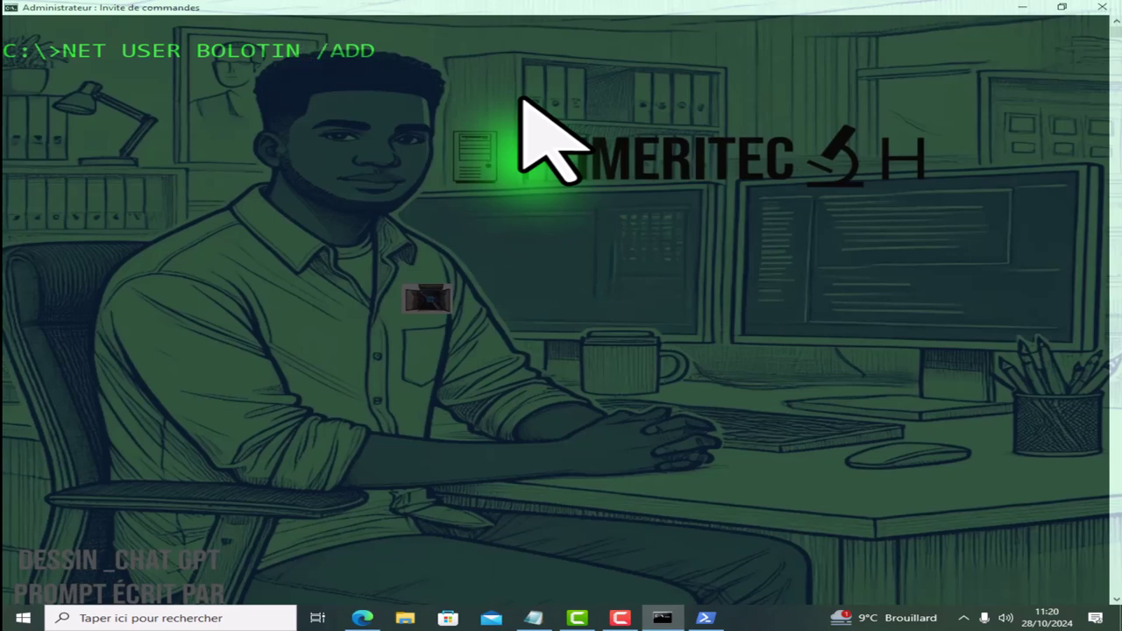
type("3")
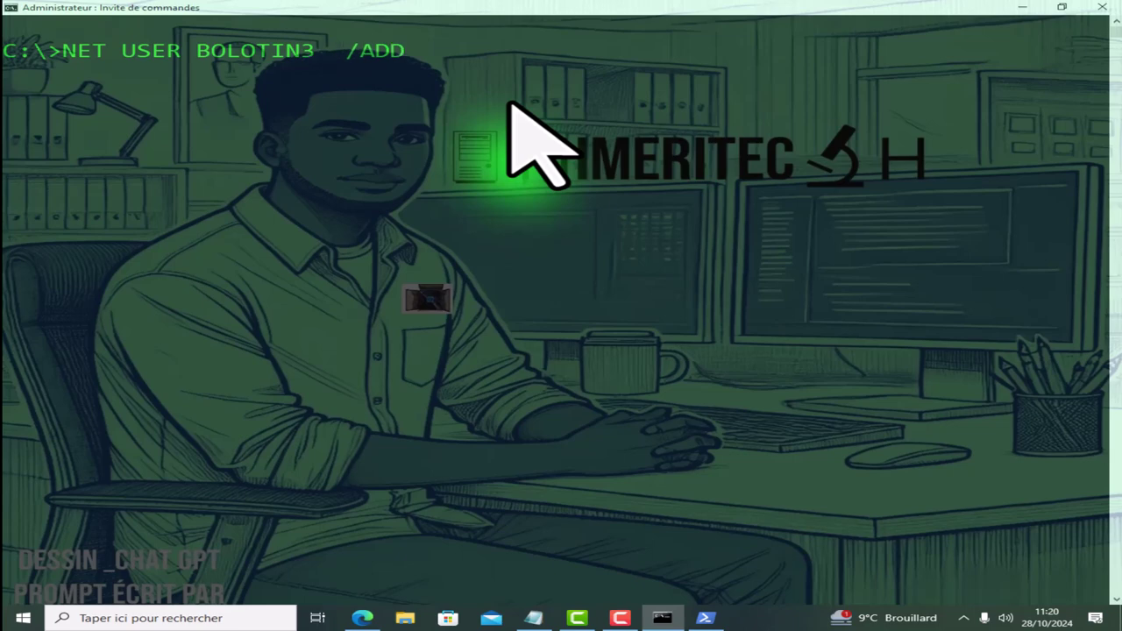
type(" ********")
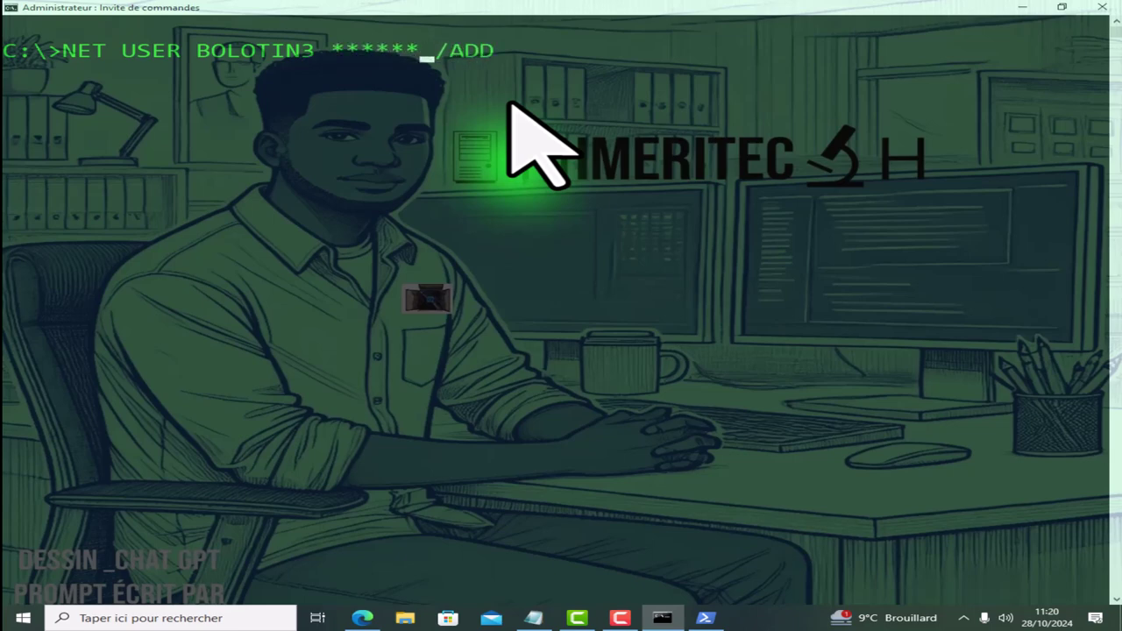
type("****")
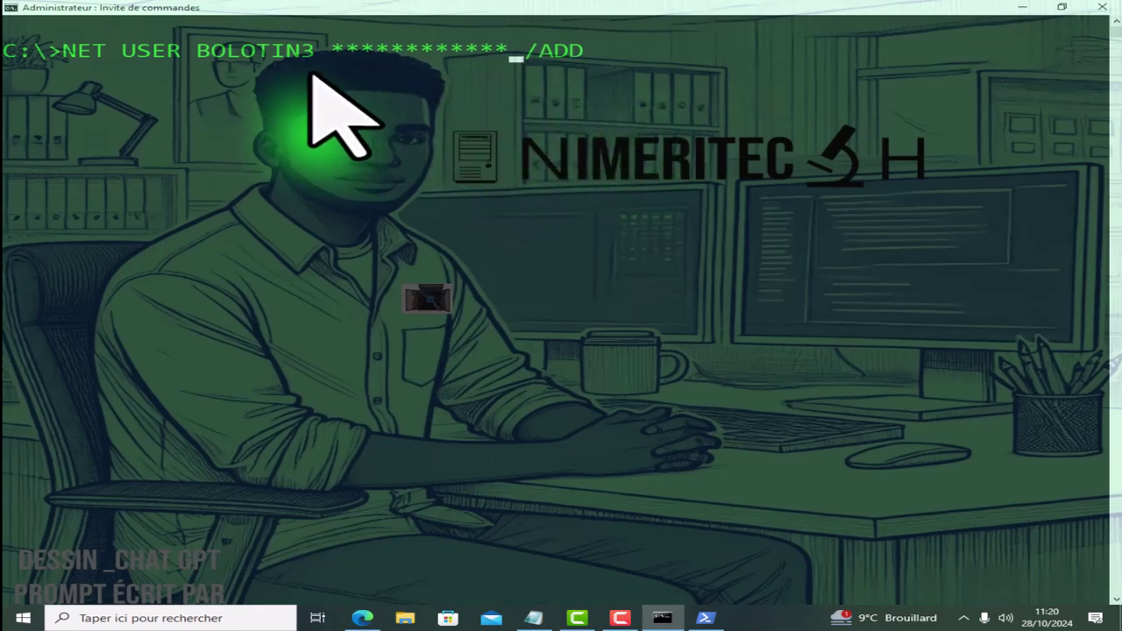
key("Return")
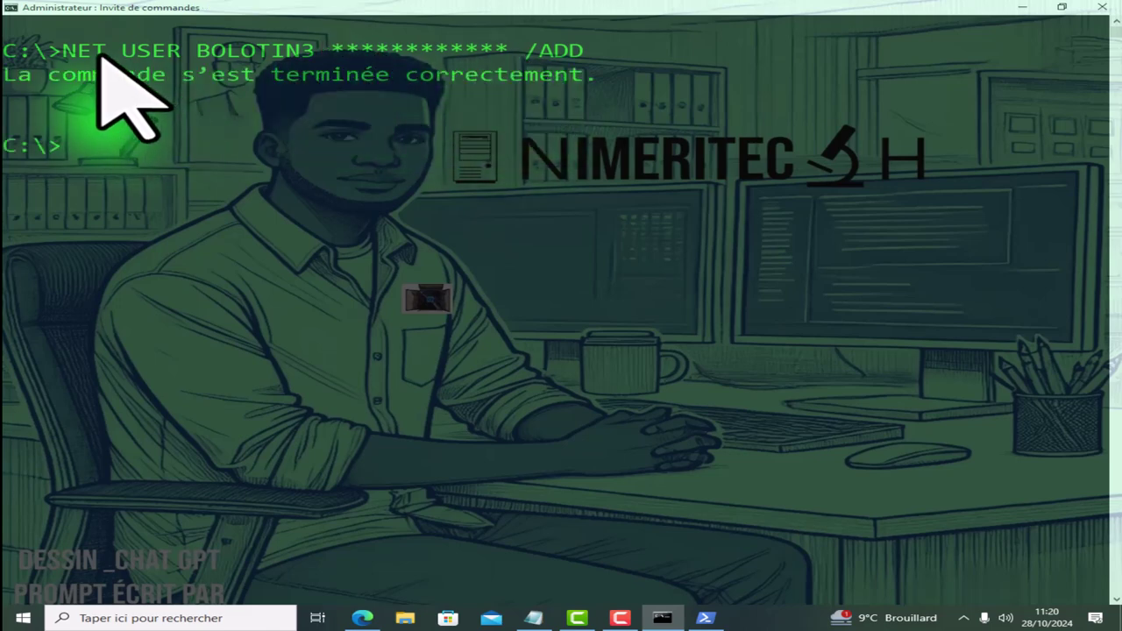
Highlight the parts of the executed account creation command one by one, from NET to the /ADD option.
left_click_drag(63, 52, 106, 53)
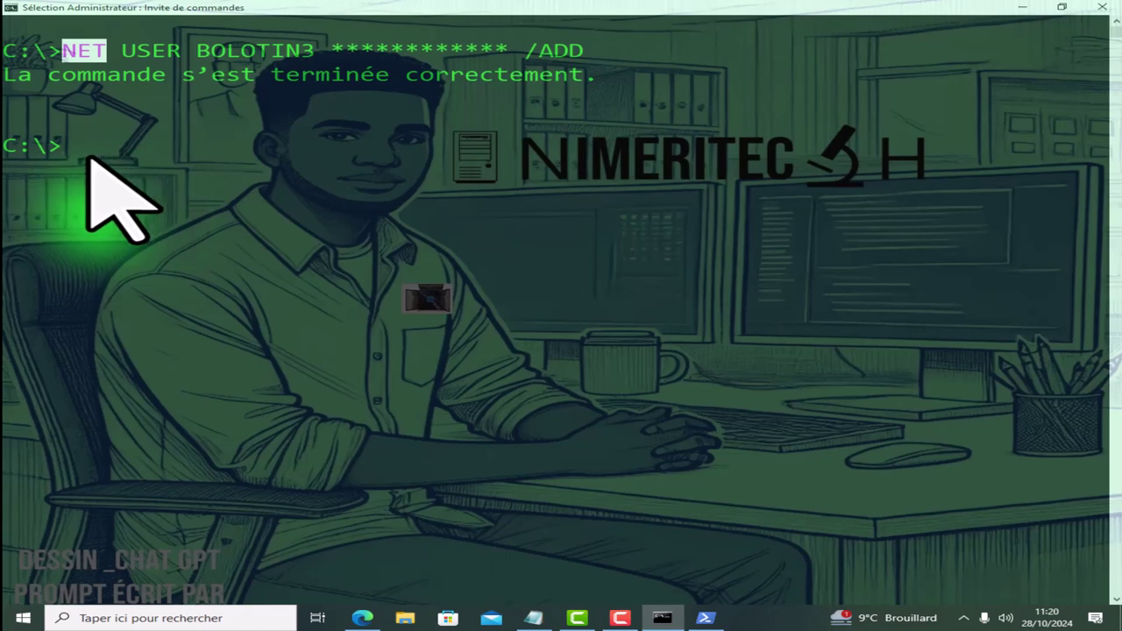
left_click_drag(123, 51, 306, 50)
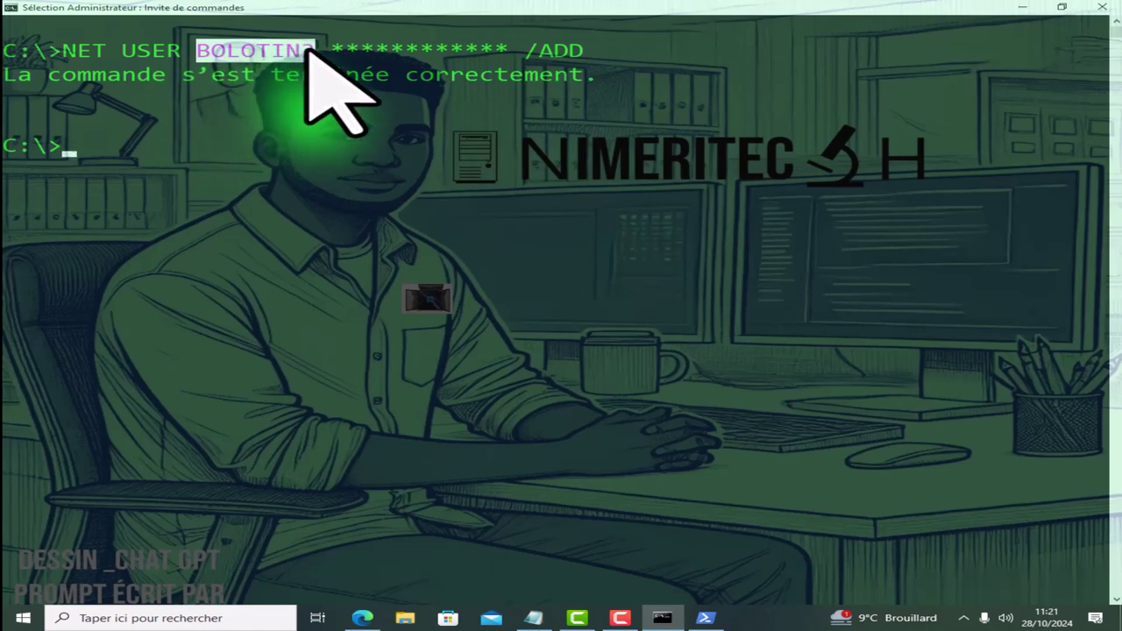
left_click_drag(331, 51, 577, 52)
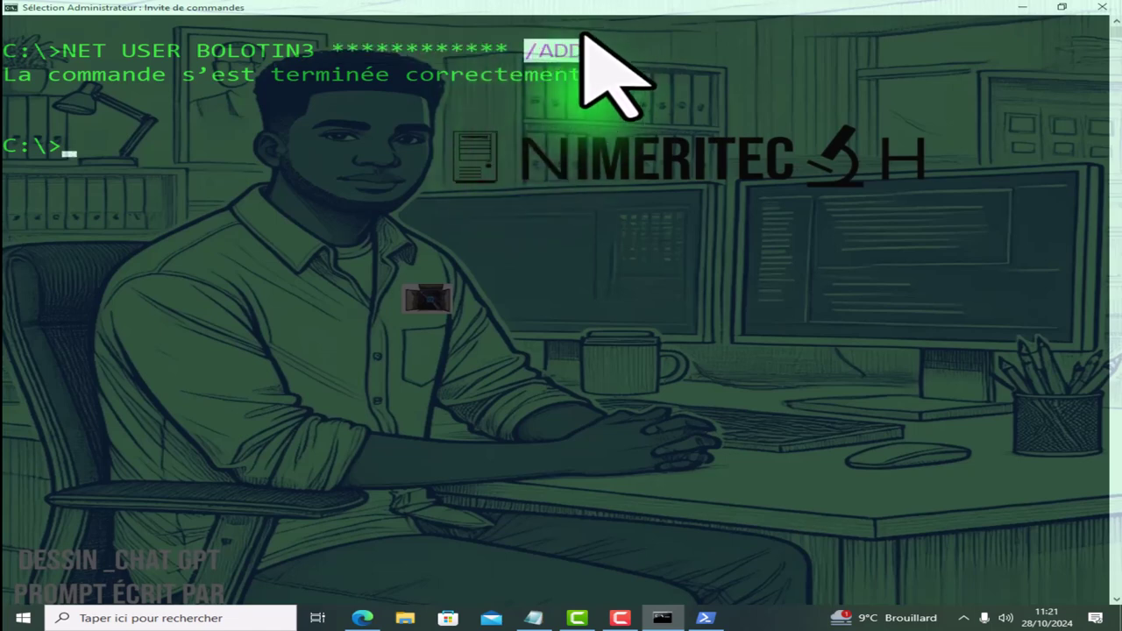
left_click(593, 51)
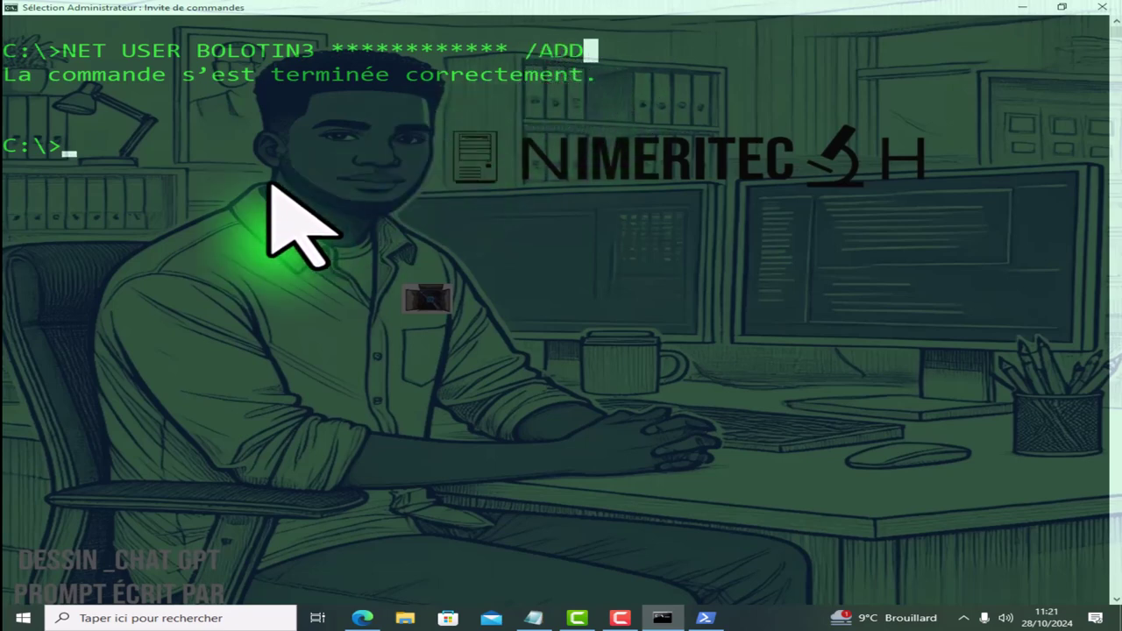
Run NET without arguments in the Command Prompt to display its syntax.
left_click(229, 143)
type("NET")
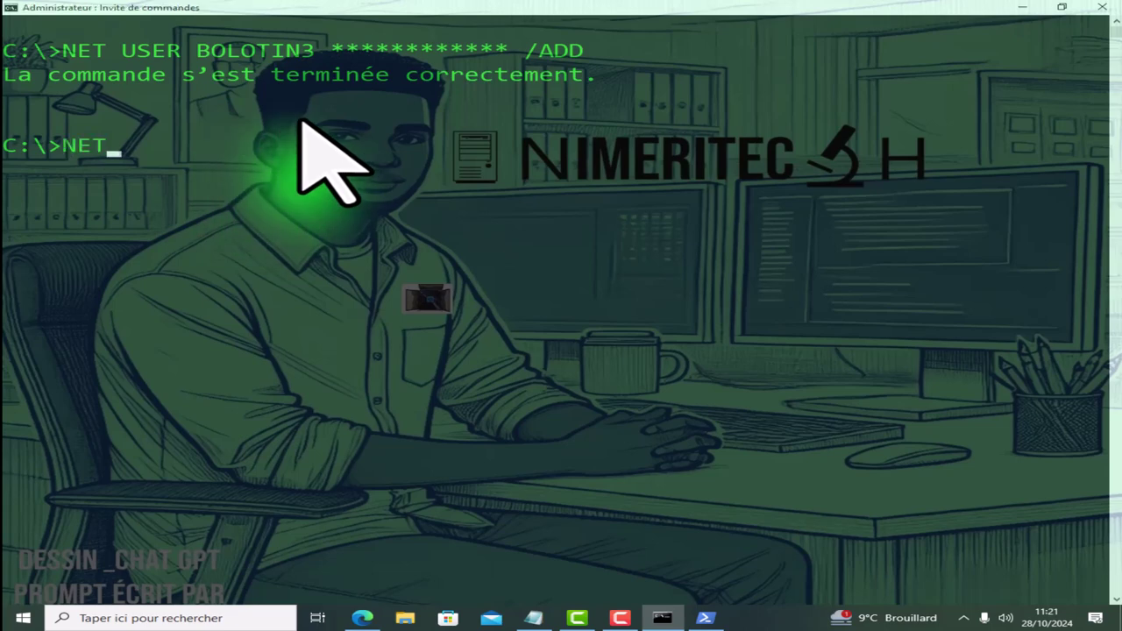
key("Return")
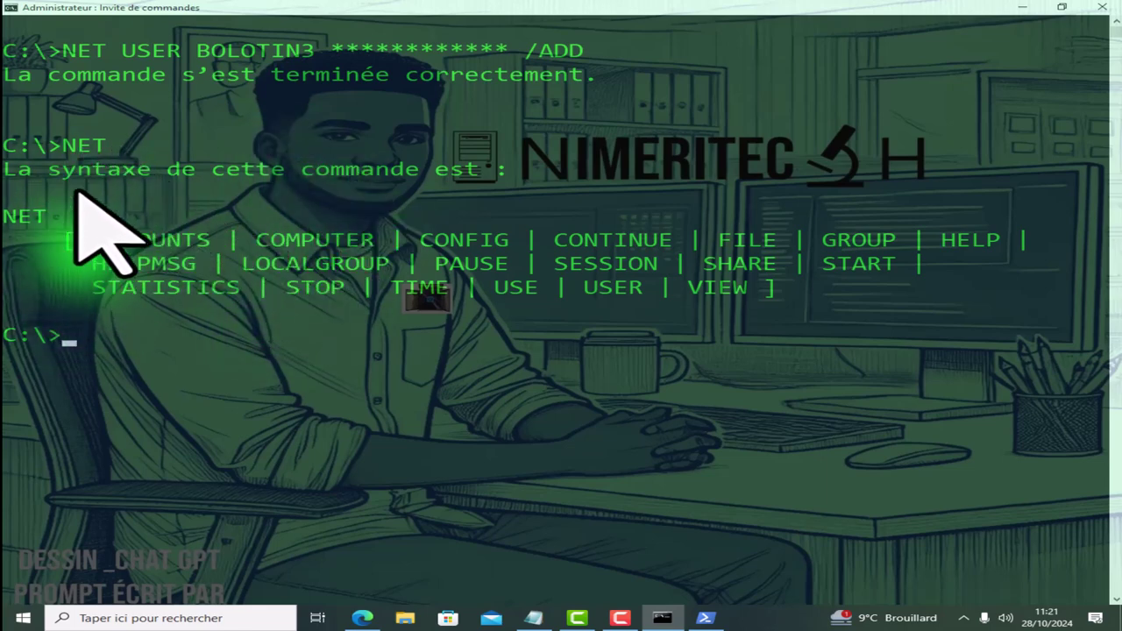
Examine the subcommands in the NET syntax by highlighting them in turn, from ACCOUNTS, HELPMSG and STATISTICS through to HELP.
left_click_drag(91, 246, 207, 247)
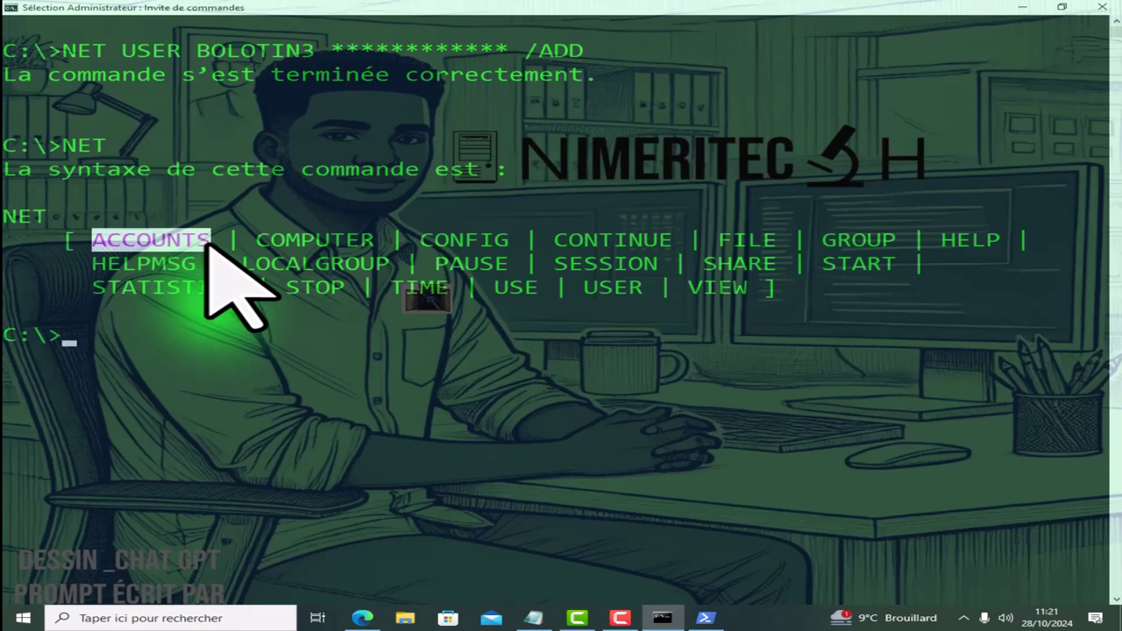
left_click_drag(86, 264, 186, 267)
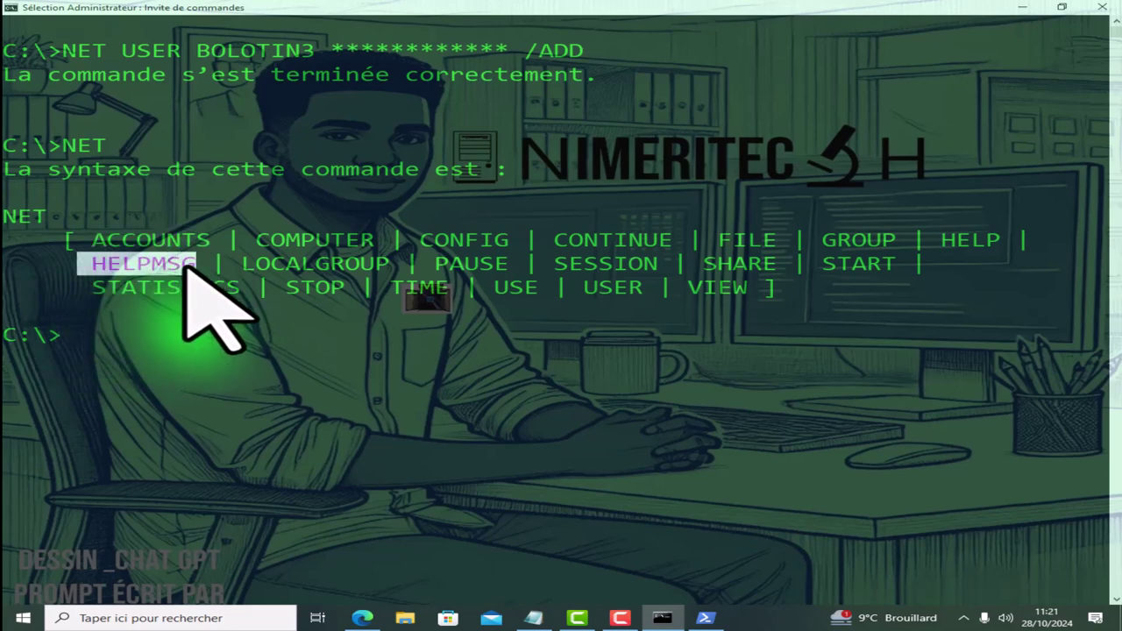
left_click_drag(91, 287, 230, 290)
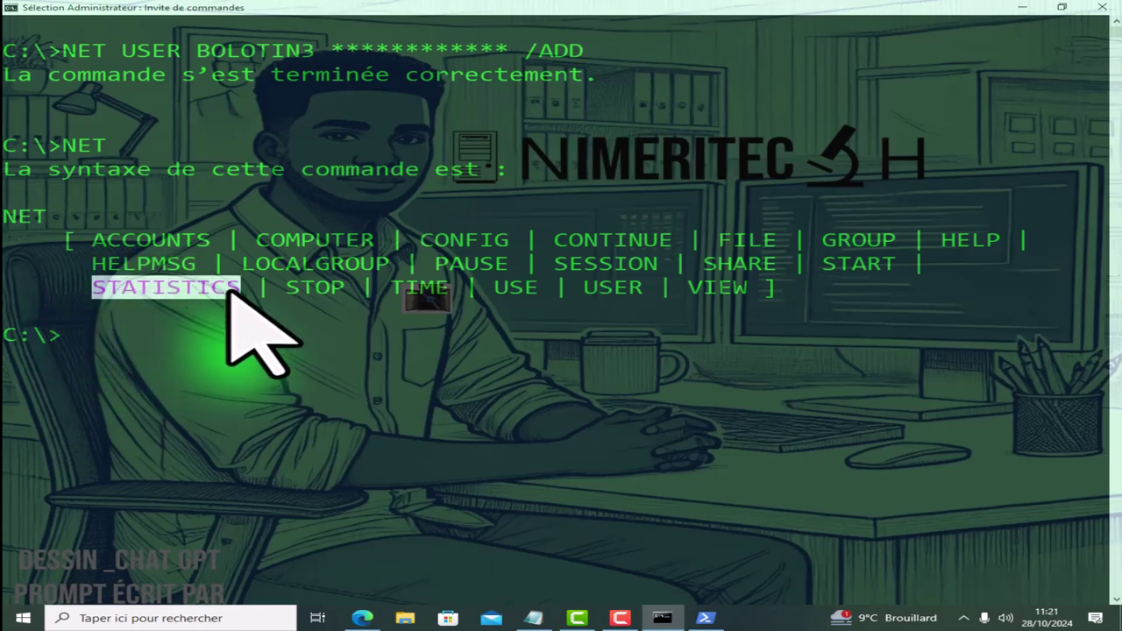
left_click_drag(243, 238, 373, 243)
left_click_drag(242, 261, 379, 277)
left_click_drag(272, 290, 338, 291)
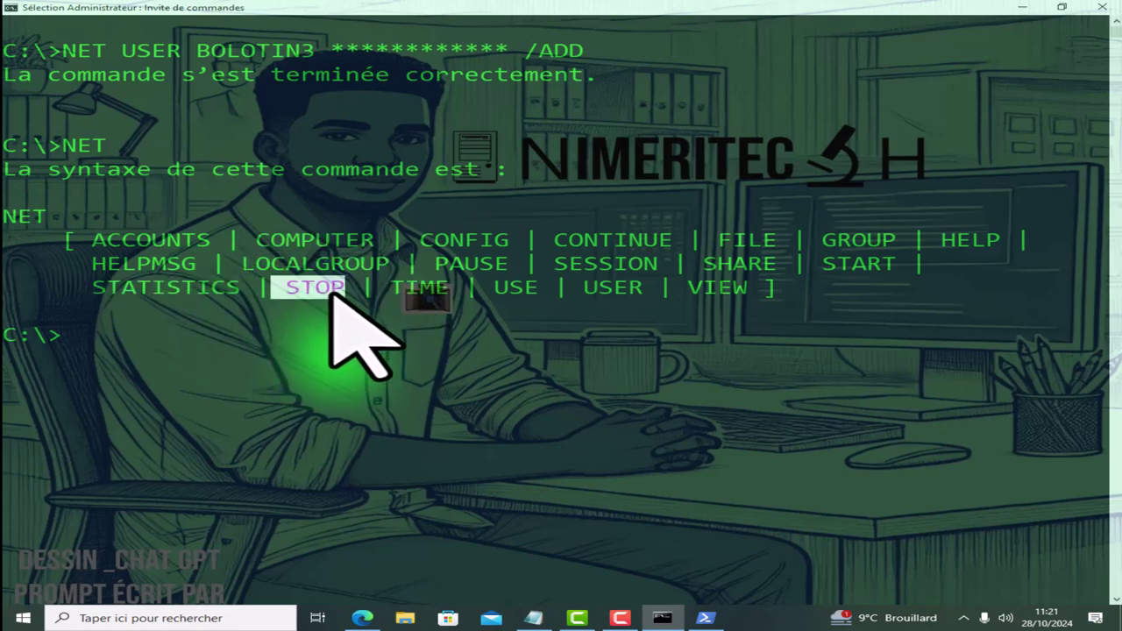
left_click_drag(419, 237, 505, 242)
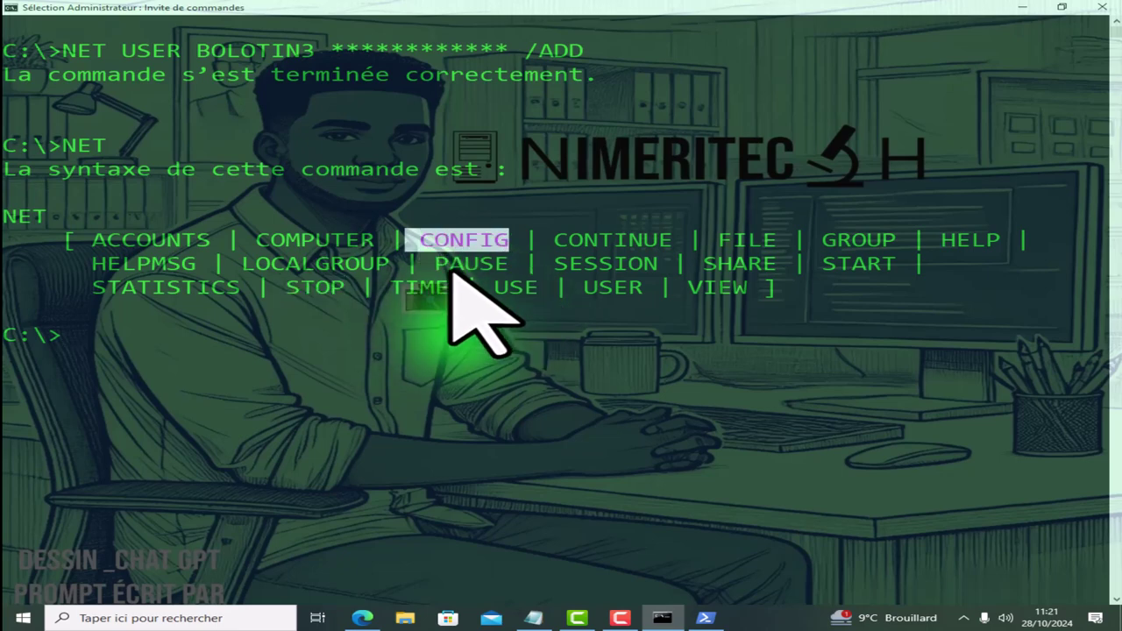
left_click_drag(444, 265, 524, 284)
double_click(500, 263)
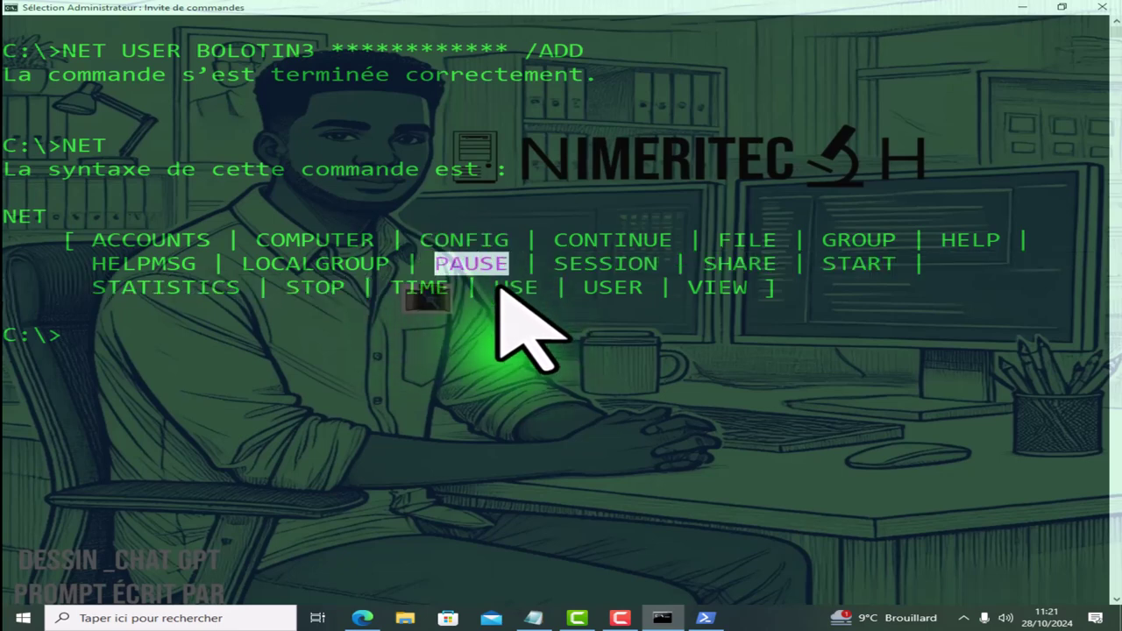
double_click(443, 286)
double_click(517, 286)
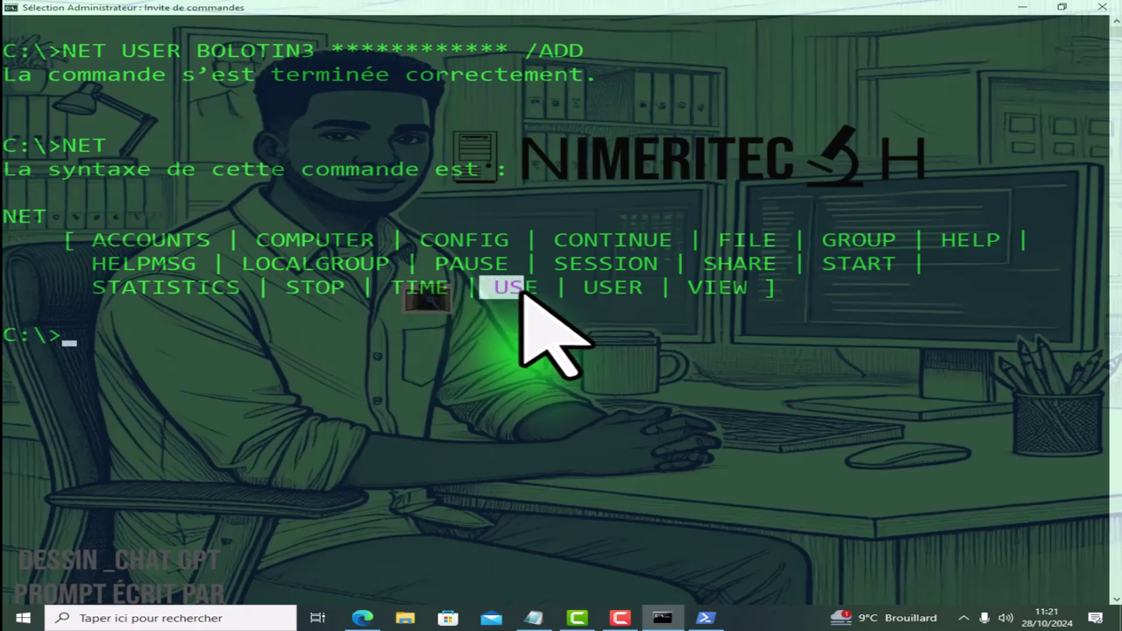
left_click_drag(545, 240, 675, 247)
left_click_drag(555, 262, 649, 267)
double_click(614, 288)
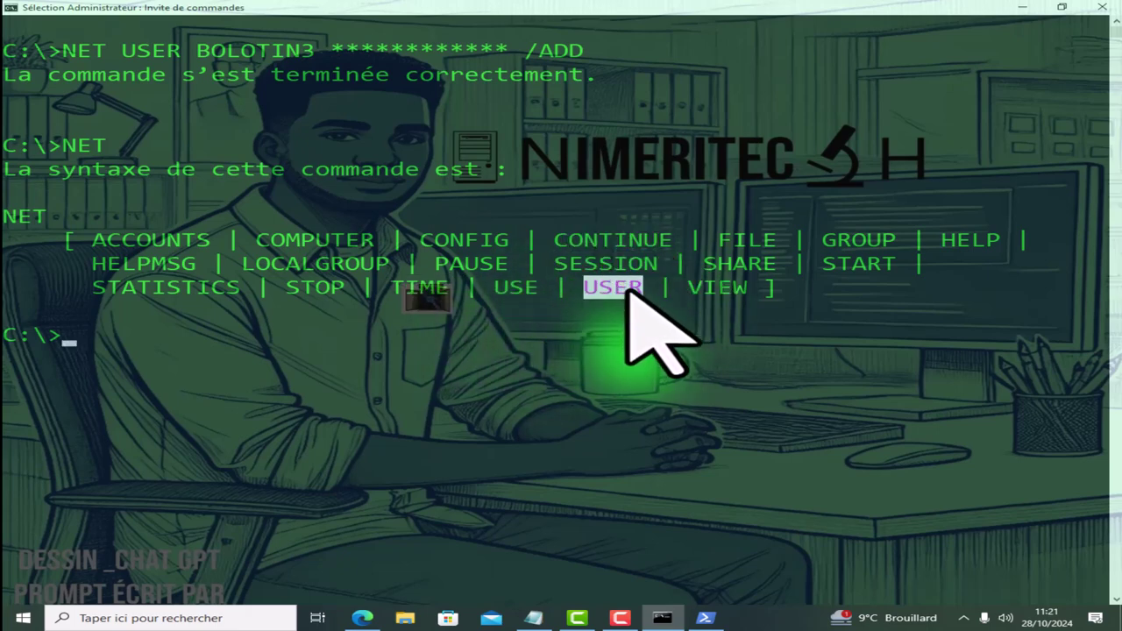
left_click_drag(675, 289, 763, 291)
left_click_drag(704, 264, 779, 267)
left_click_drag(708, 221, 893, 249)
left_click_drag(826, 265, 891, 271)
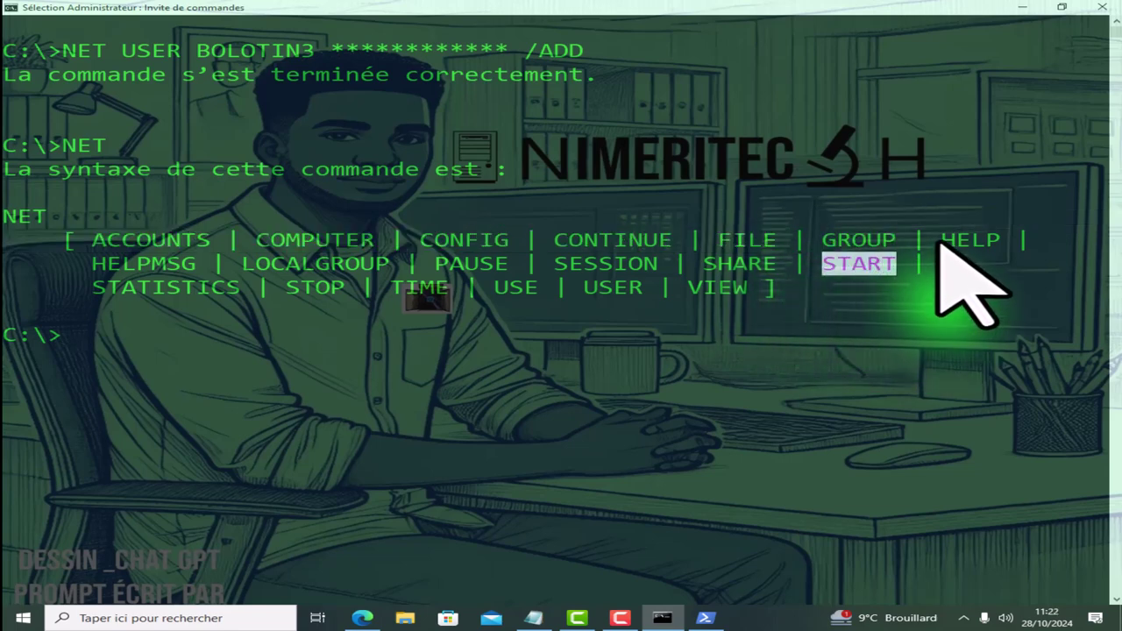
left_click_drag(930, 239, 991, 239)
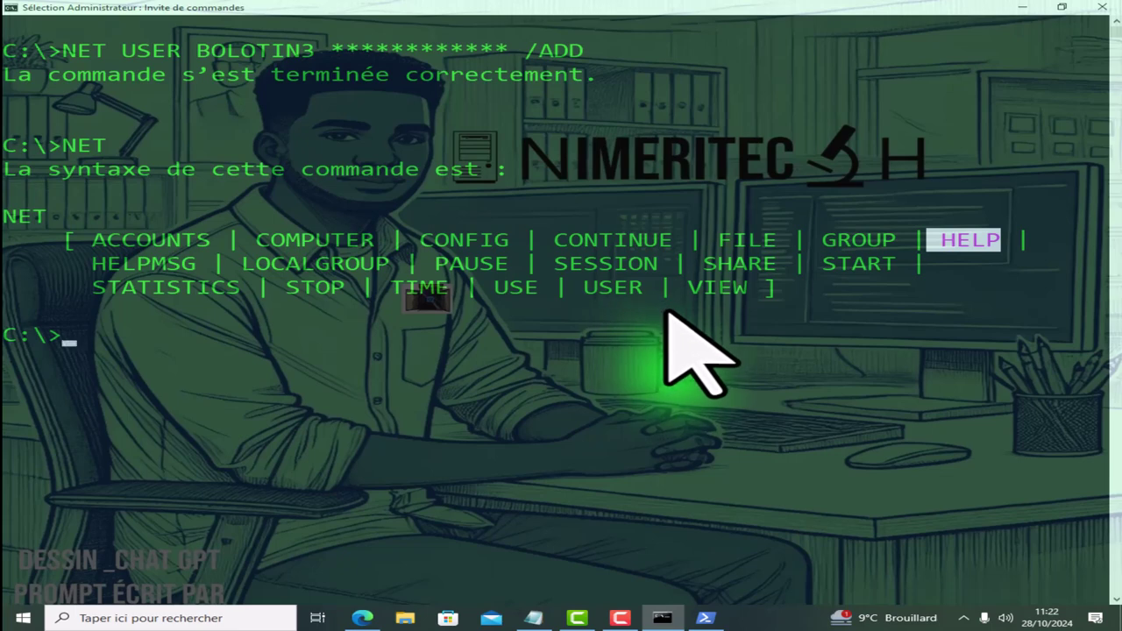
Clear the Command Prompt and PowerShell screens with CLS, and run NET without arguments in PowerShell.
type("CLS")
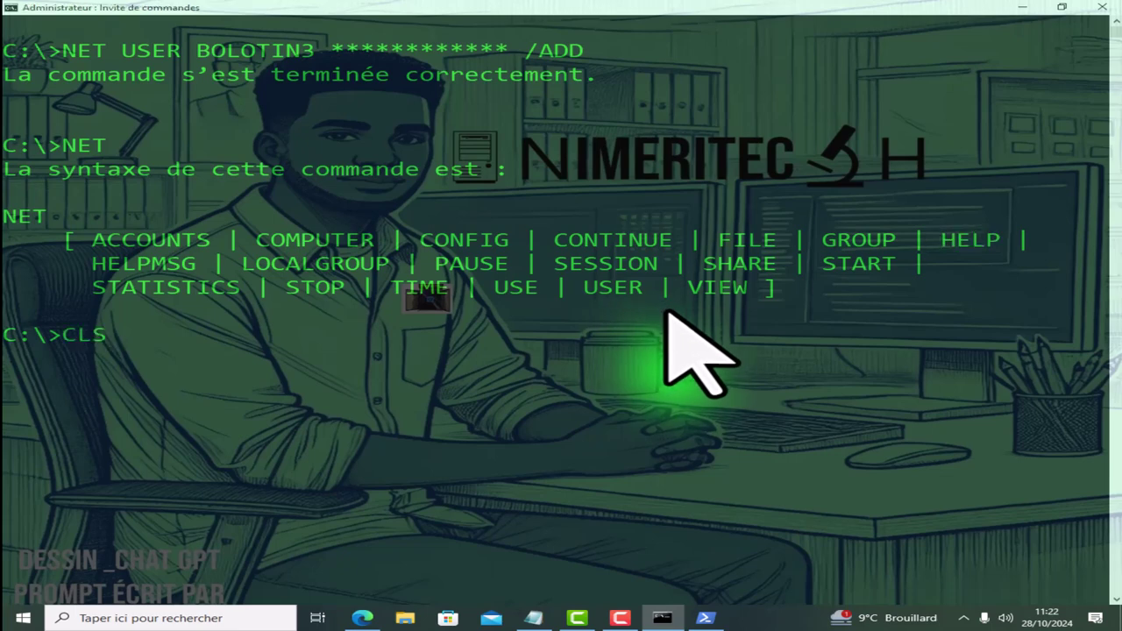
key("Return")
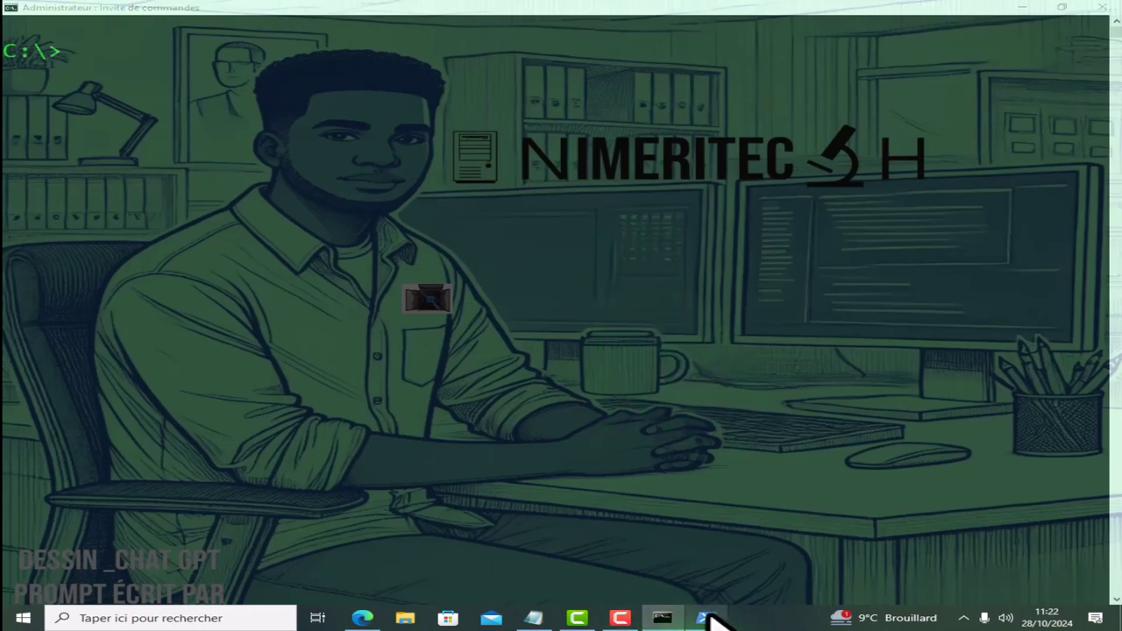
left_click(707, 619)
scroll(724, 526, "down", 1)
type("CLS")
key("Return")
type("NET")
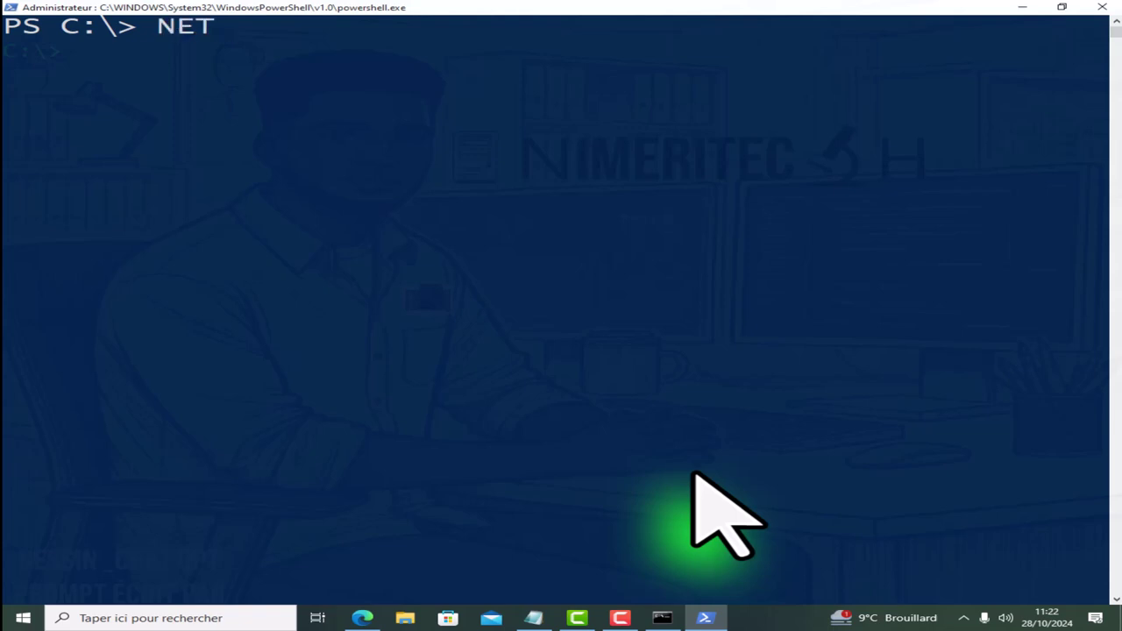
key("Return")
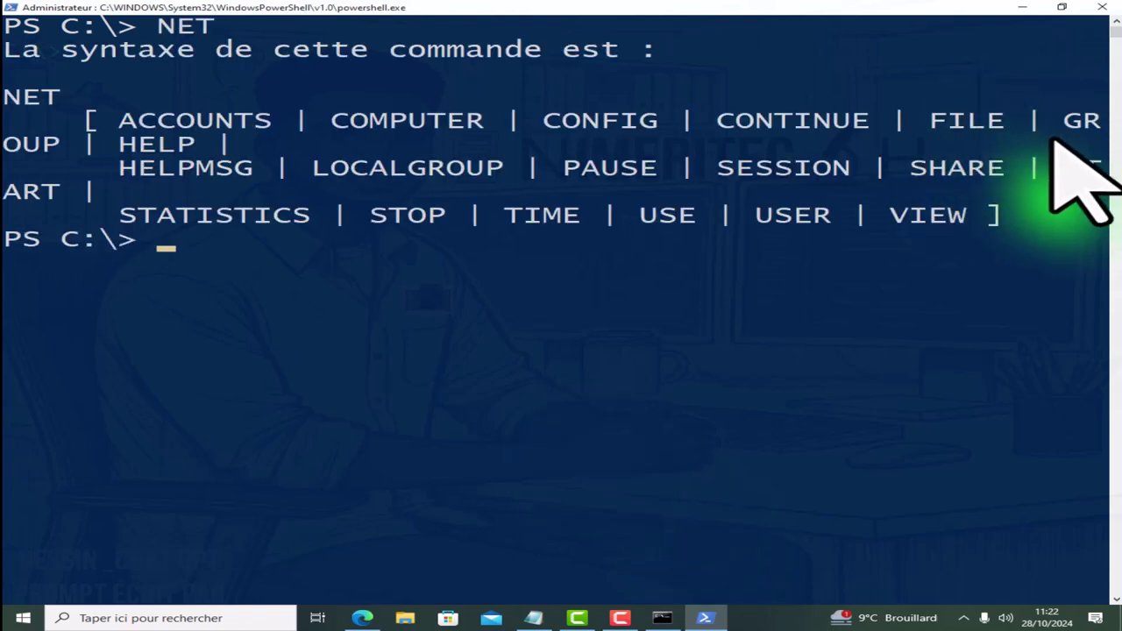
Examine the subcommands listed in the NET syntax output, from ACCOUNTS through VIEW.
left_click_drag(103, 120, 263, 125)
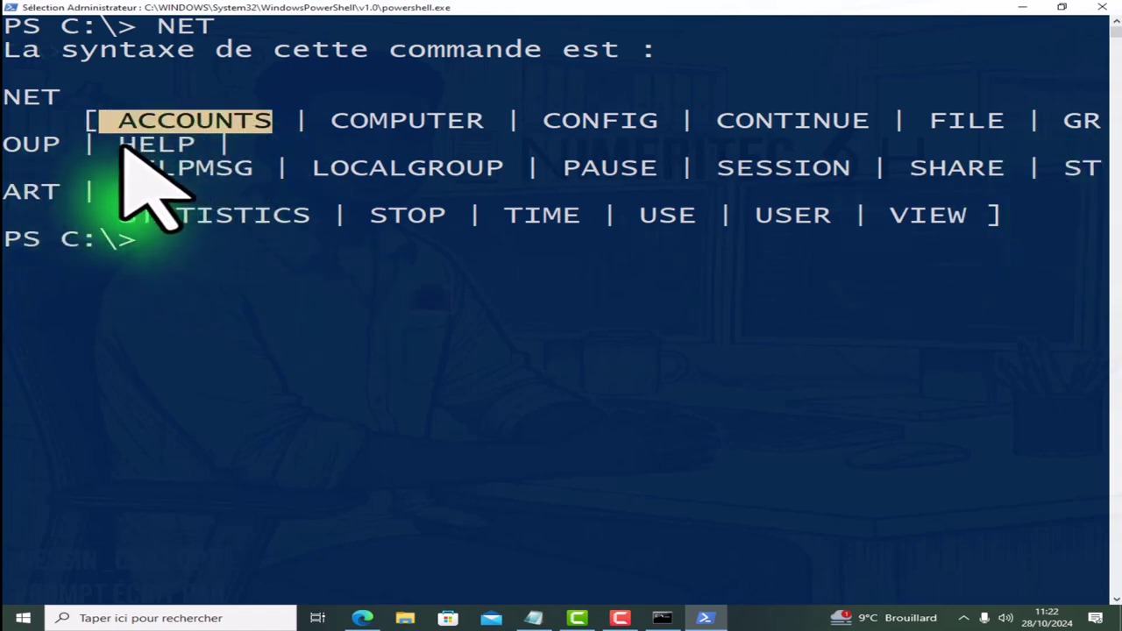
left_click_drag(119, 144, 239, 156)
left_click_drag(104, 166, 238, 178)
left_click_drag(117, 216, 298, 220)
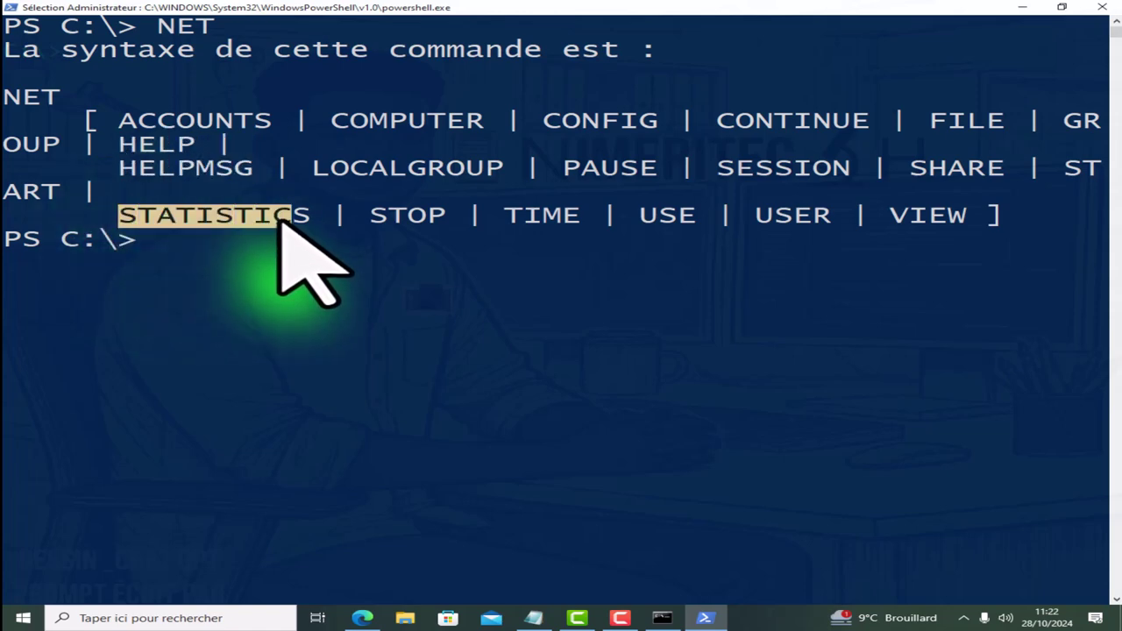
left_click_drag(369, 216, 439, 216)
left_click_drag(313, 168, 500, 173)
left_click_drag(332, 121, 656, 121)
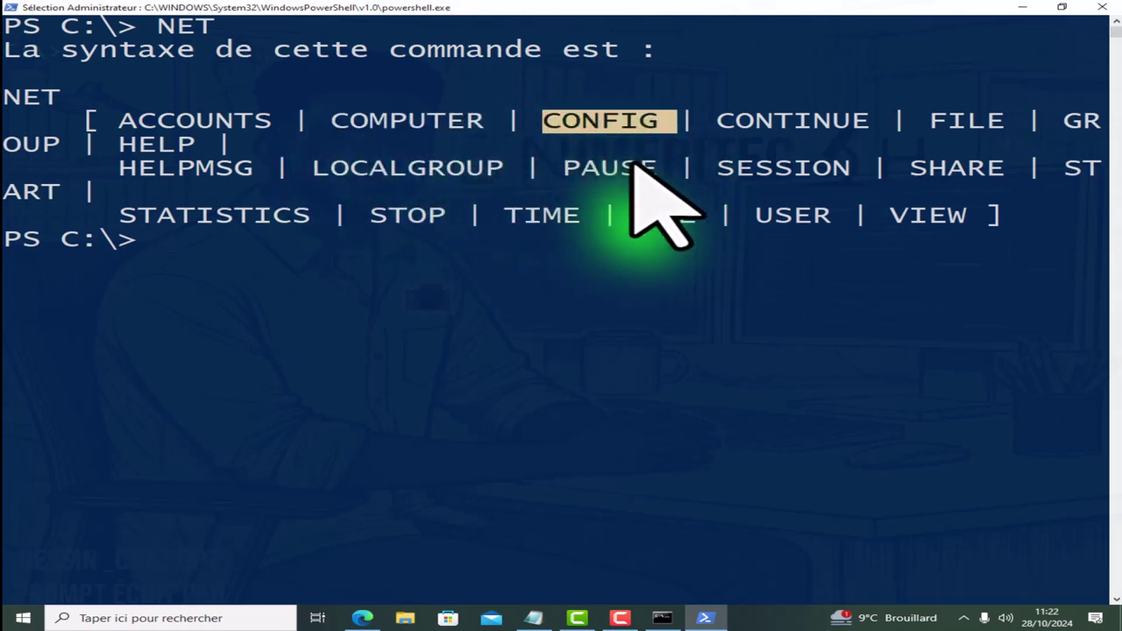
left_click_drag(506, 214, 751, 213)
left_click(825, 241)
left_click_drag(706, 167, 841, 168)
left_click_drag(711, 121, 999, 114)
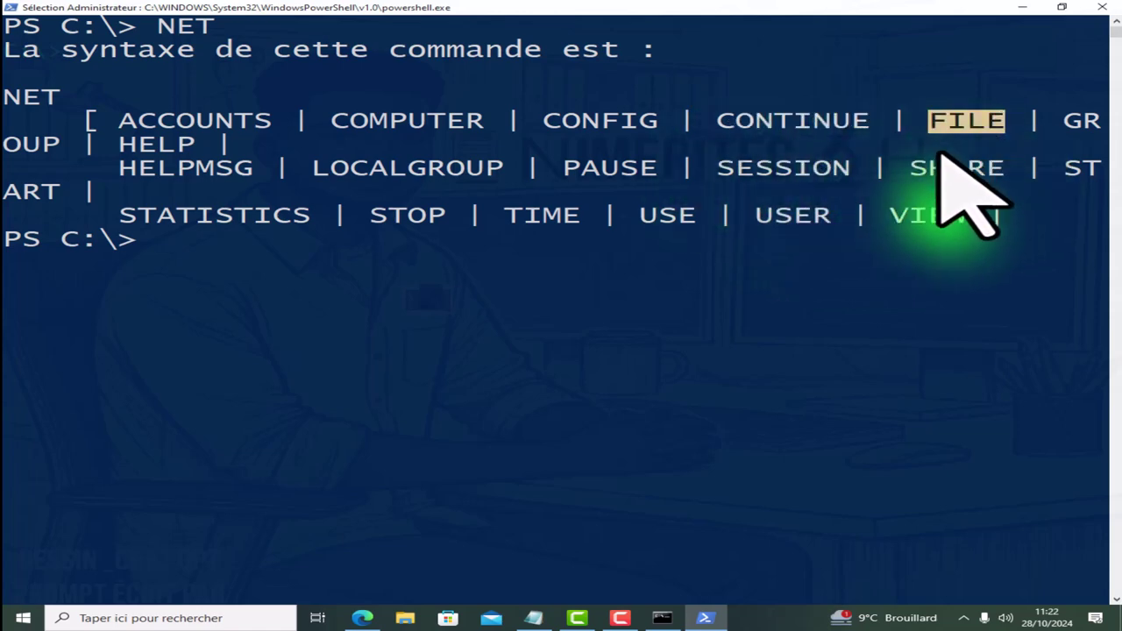
left_click_drag(912, 166, 1008, 163)
left_click_drag(873, 216, 966, 235)
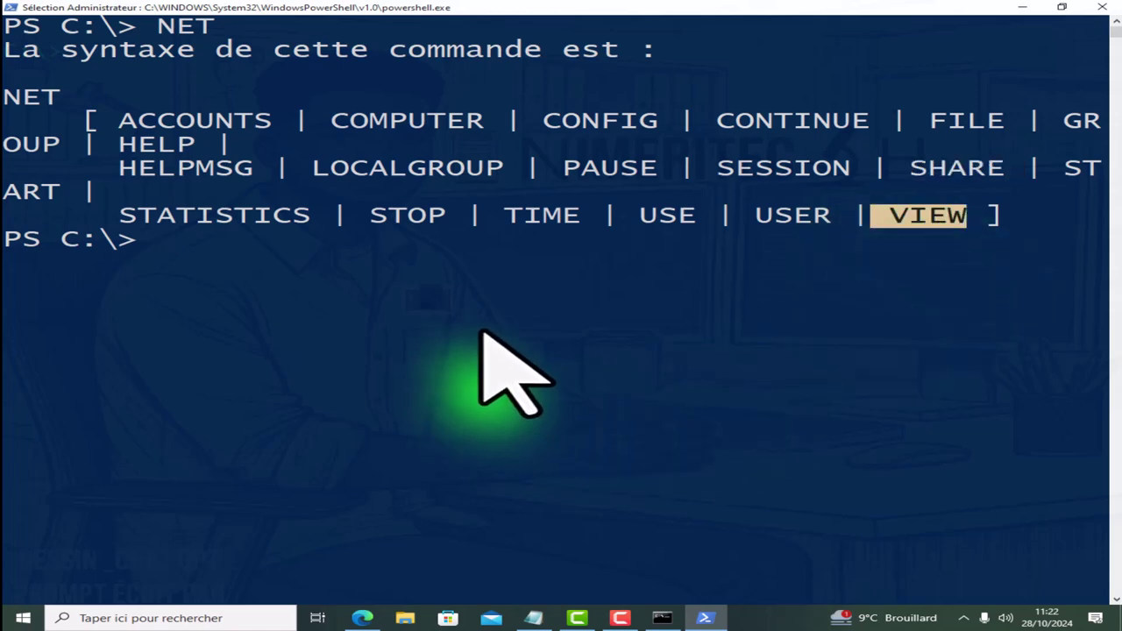
Review the available NET commands and help topics with NET HELP, and clear the console with CLS.
type("NET")
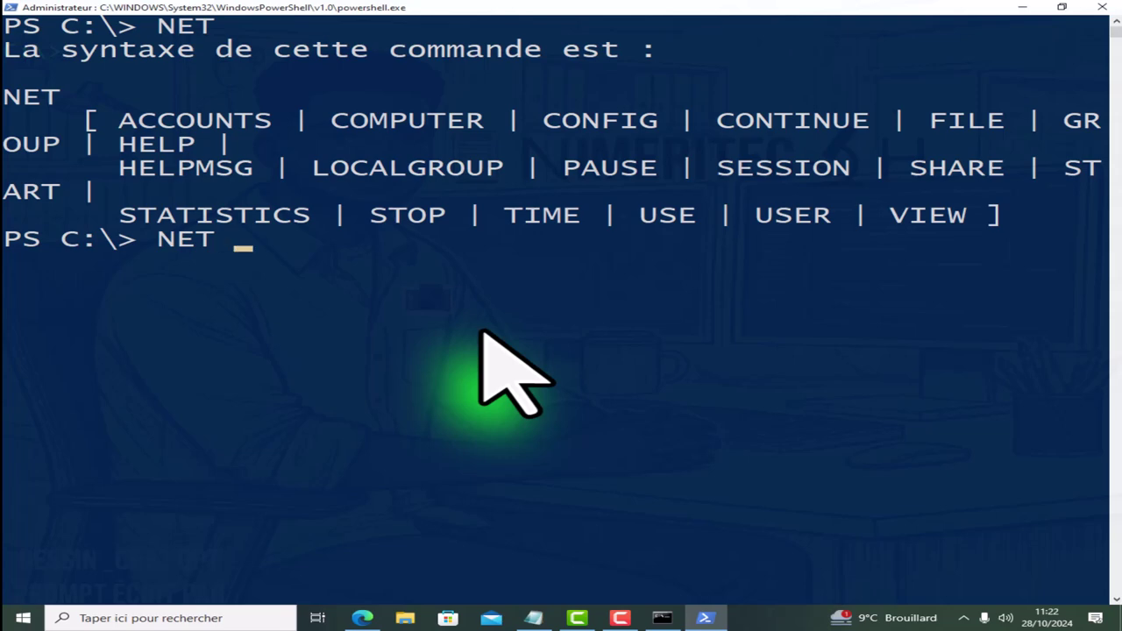
type(" HELP")
key("Return")
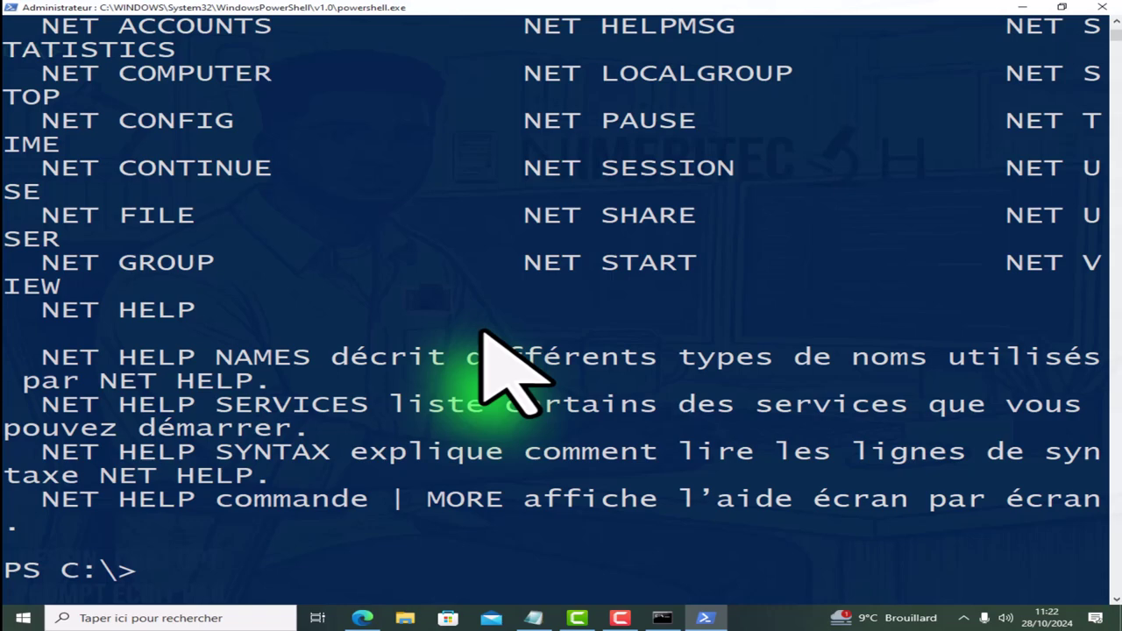
scroll(464, 373, "up", 3)
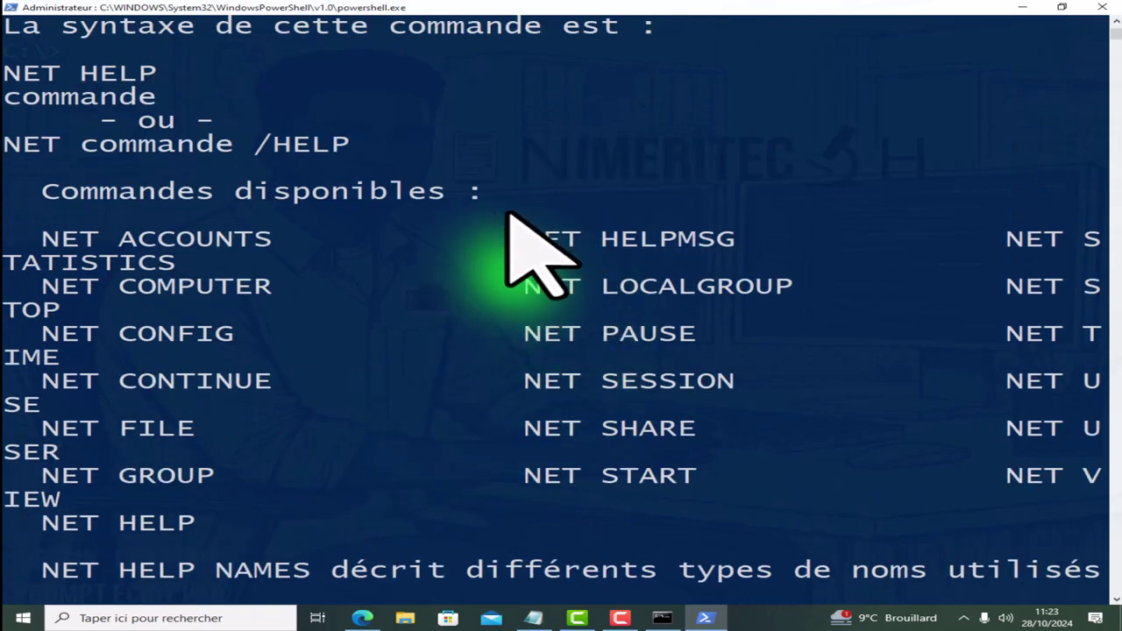
left_click_drag(44, 193, 443, 204)
left_click_drag(507, 238, 732, 246)
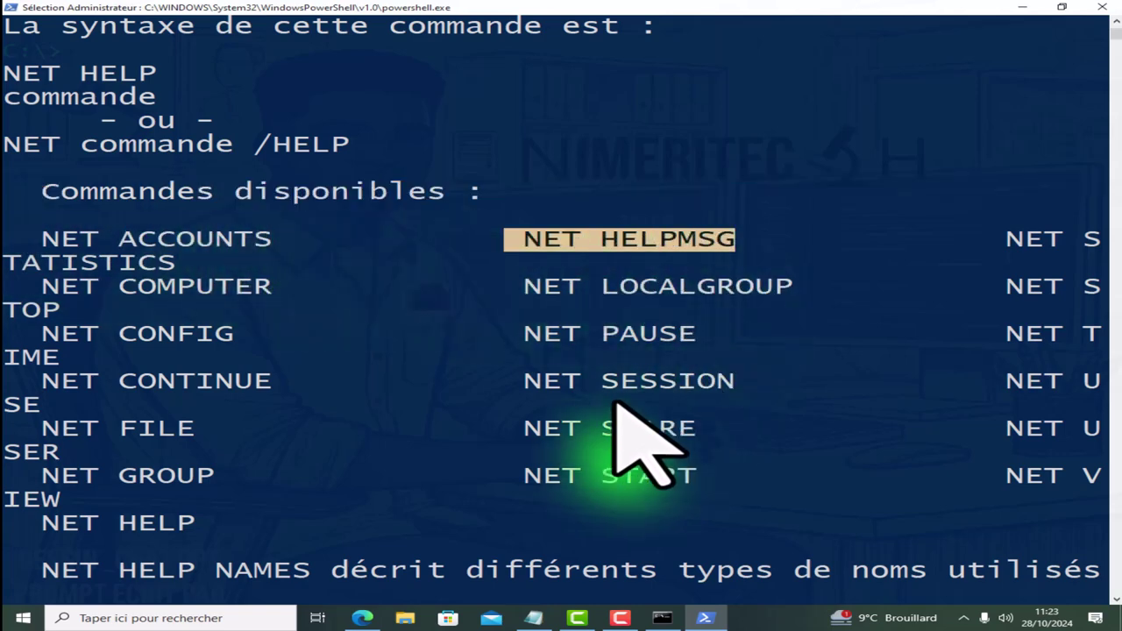
key("Return")
scroll(629, 408, "up", 4)
scroll(633, 406, "up", 3)
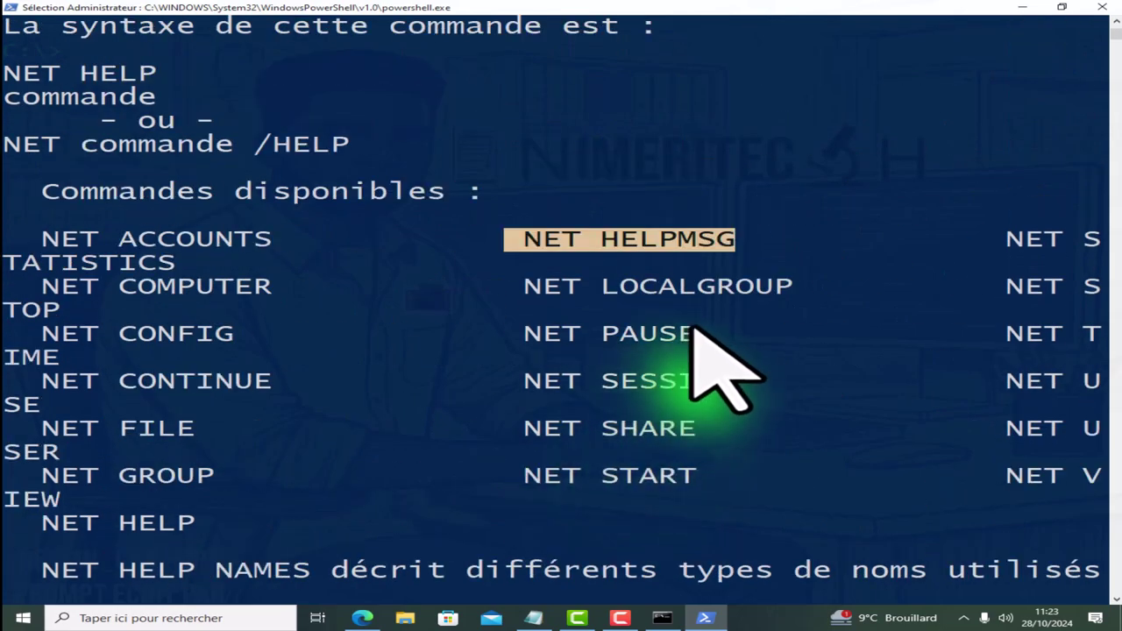
scroll(789, 456, "down", 6)
left_click_drag(41, 143, 640, 191)
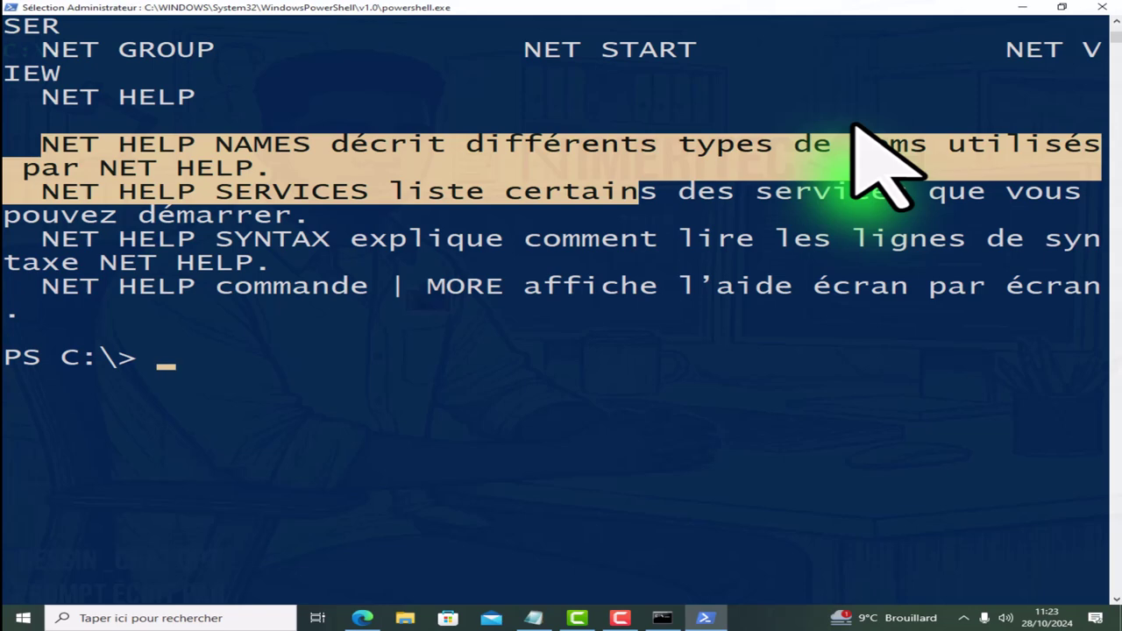
type("CLS")
key("Return")
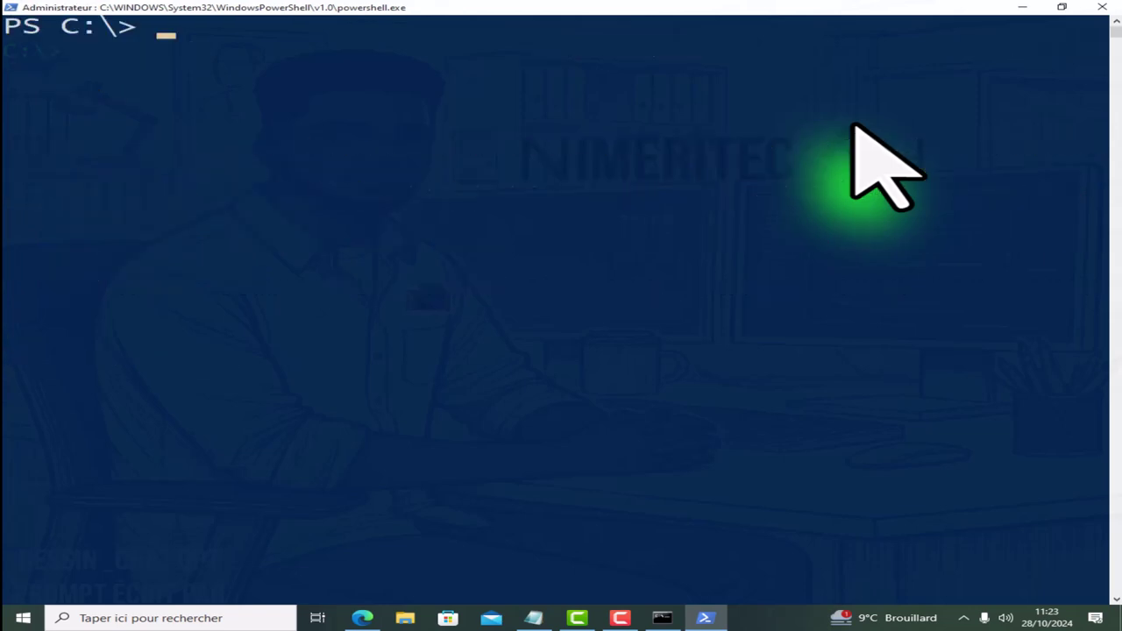
Open a separate Command Prompt window with START CMD and close it with EXIT.
type("STAR")
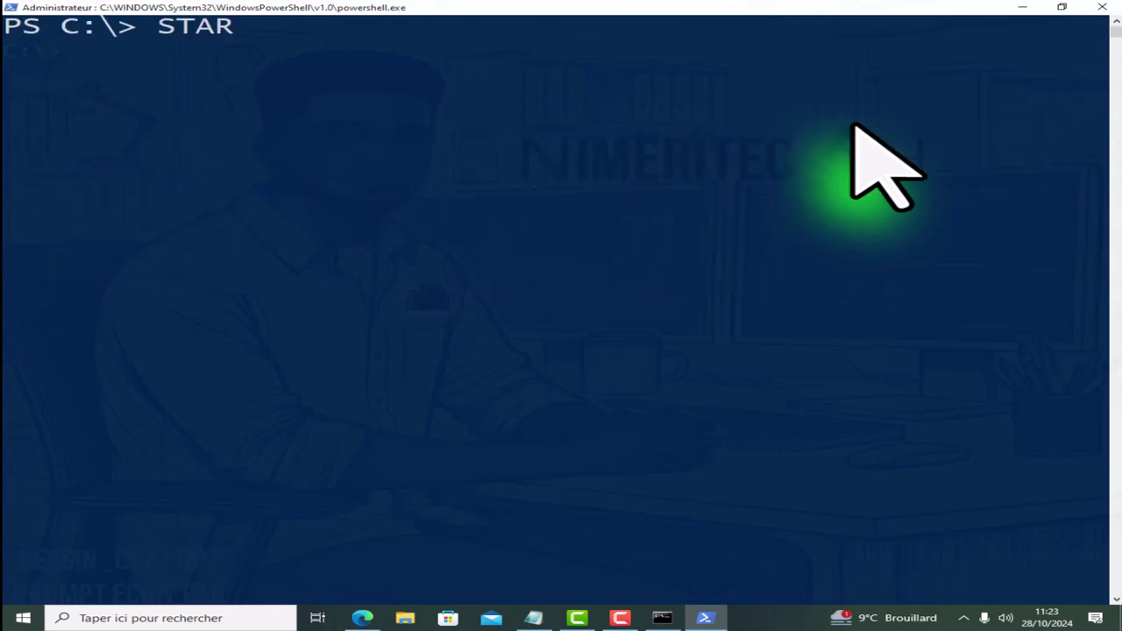
type("T")
type(" CMD")
key("Return")
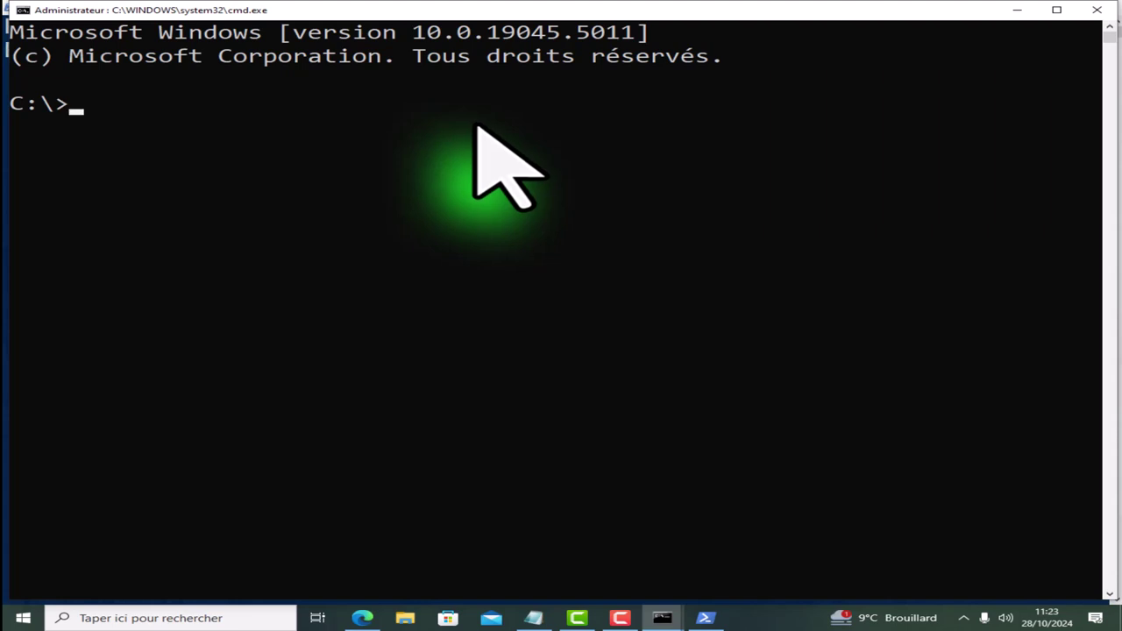
type("EXIT")
key("Return")
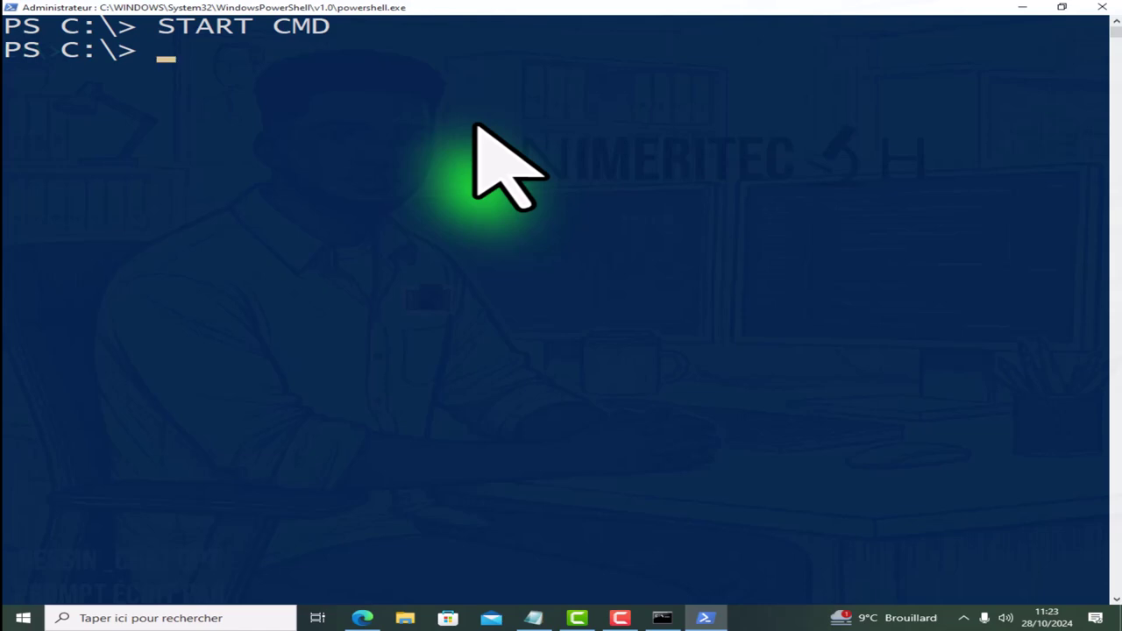
Open a second PowerShell window with START POWERSHELL and close it.
type("T")
key("BackSpace")
type("START")
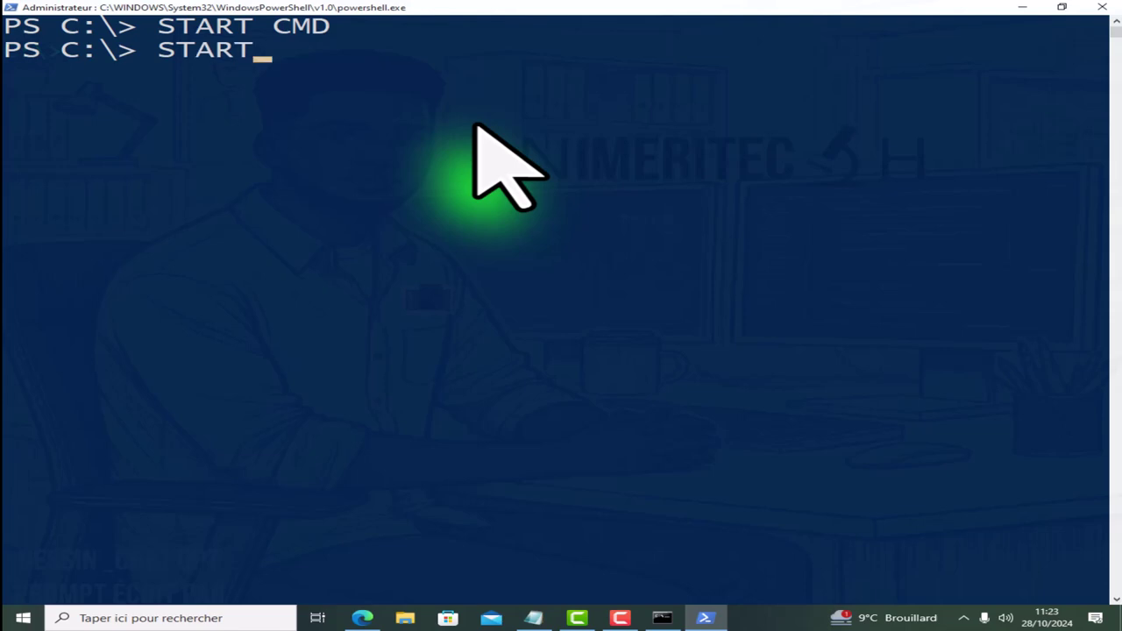
type(" POW")
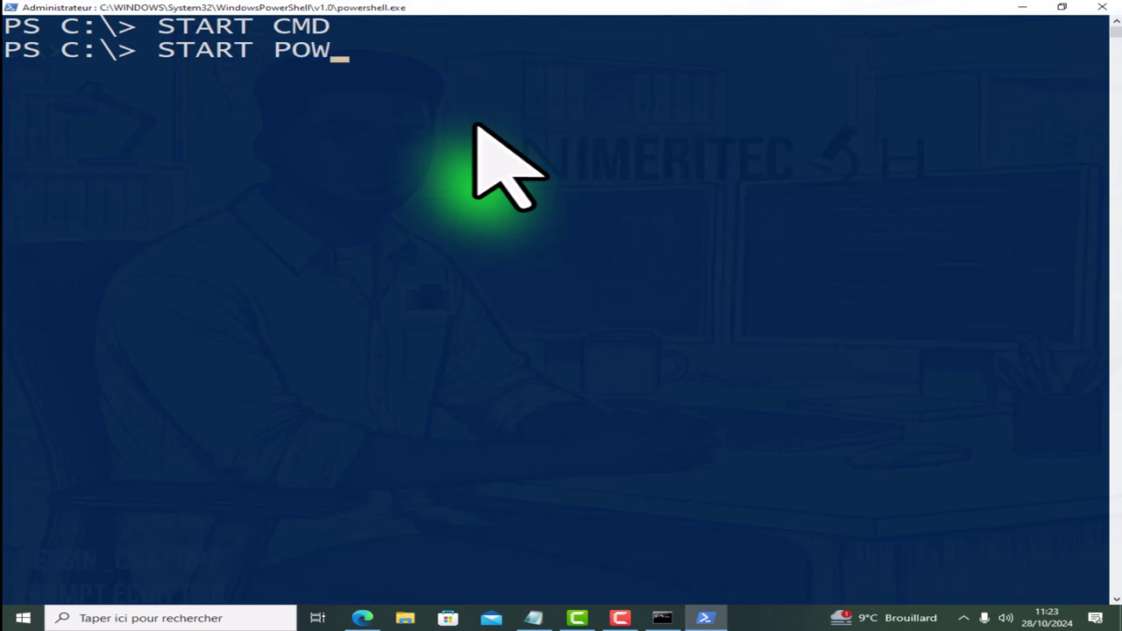
type("ERSHELL")
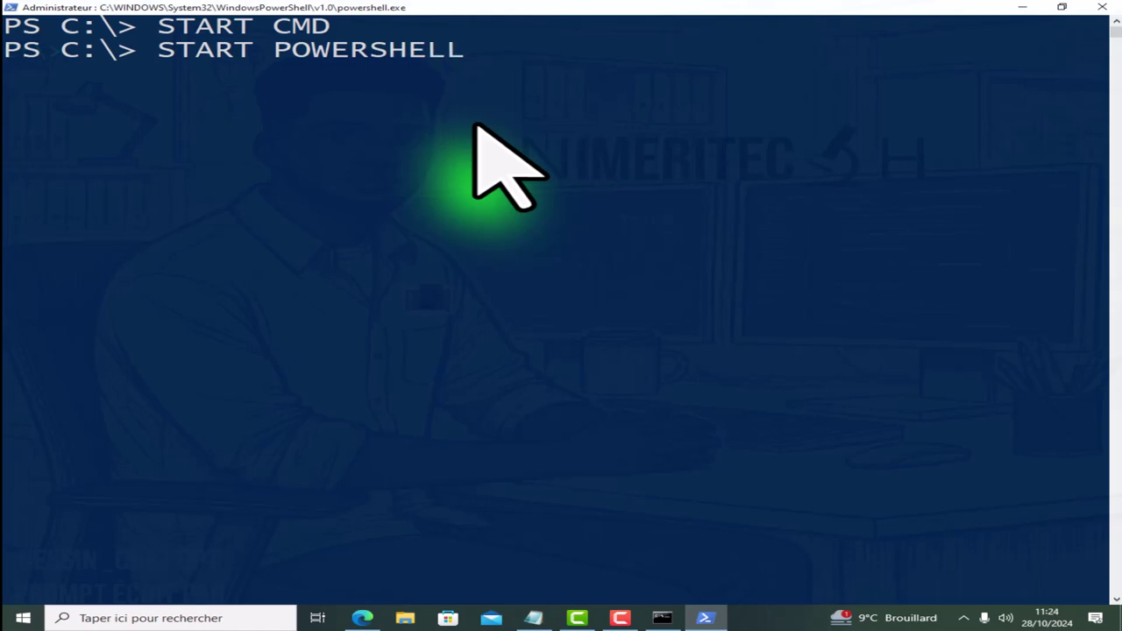
key("Return")
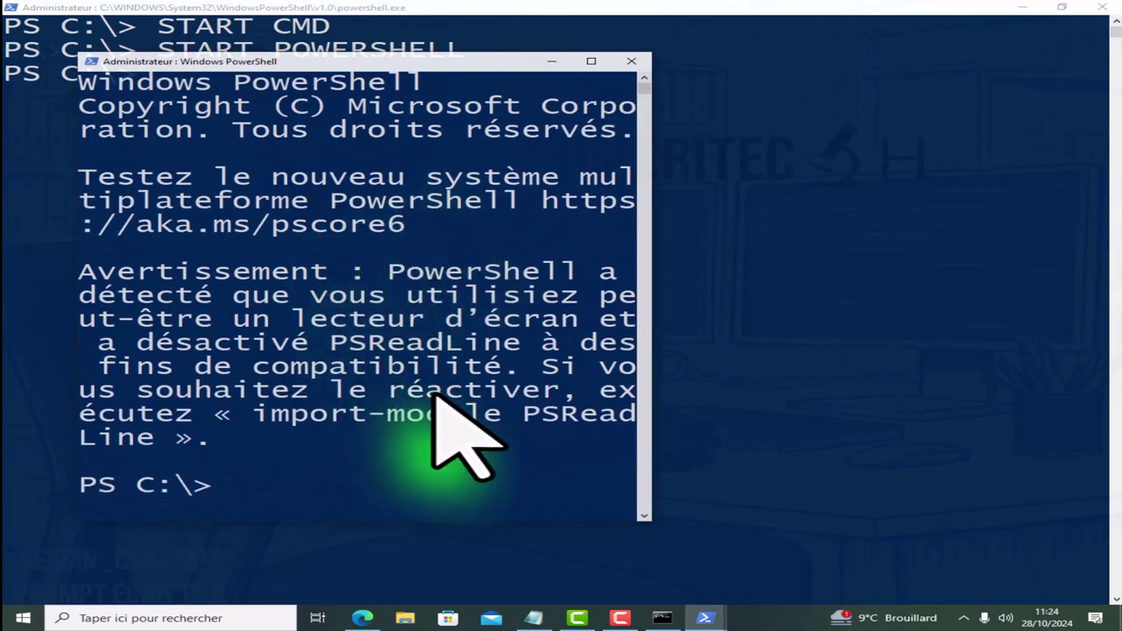
type("EXIT")
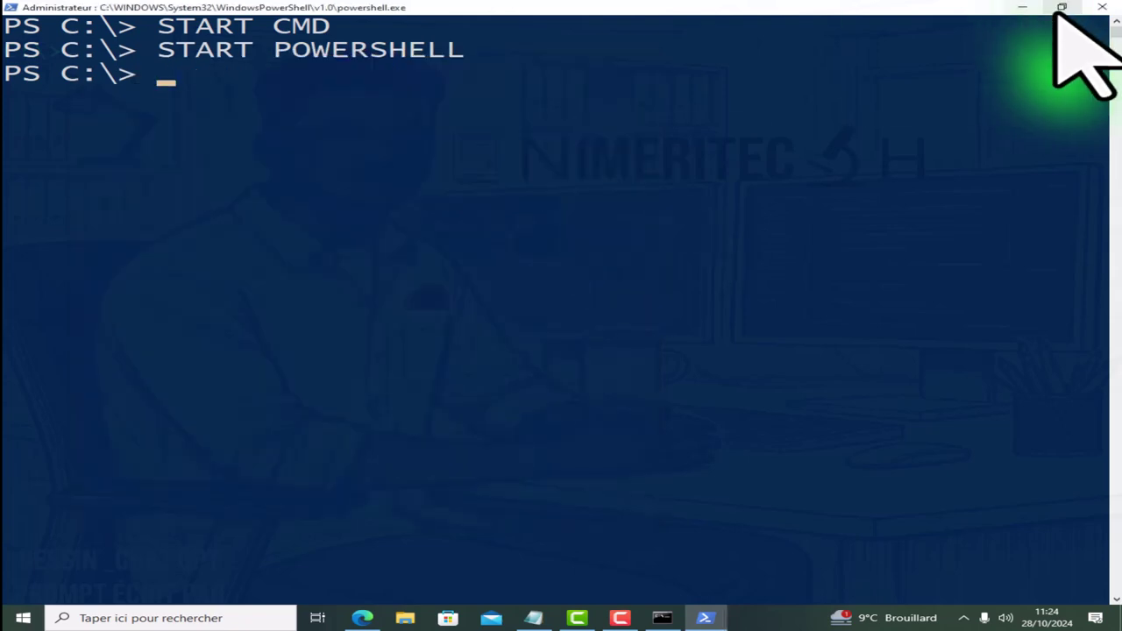
Clear the PowerShell console with CLS and keep its window maximized.
type("CLS")
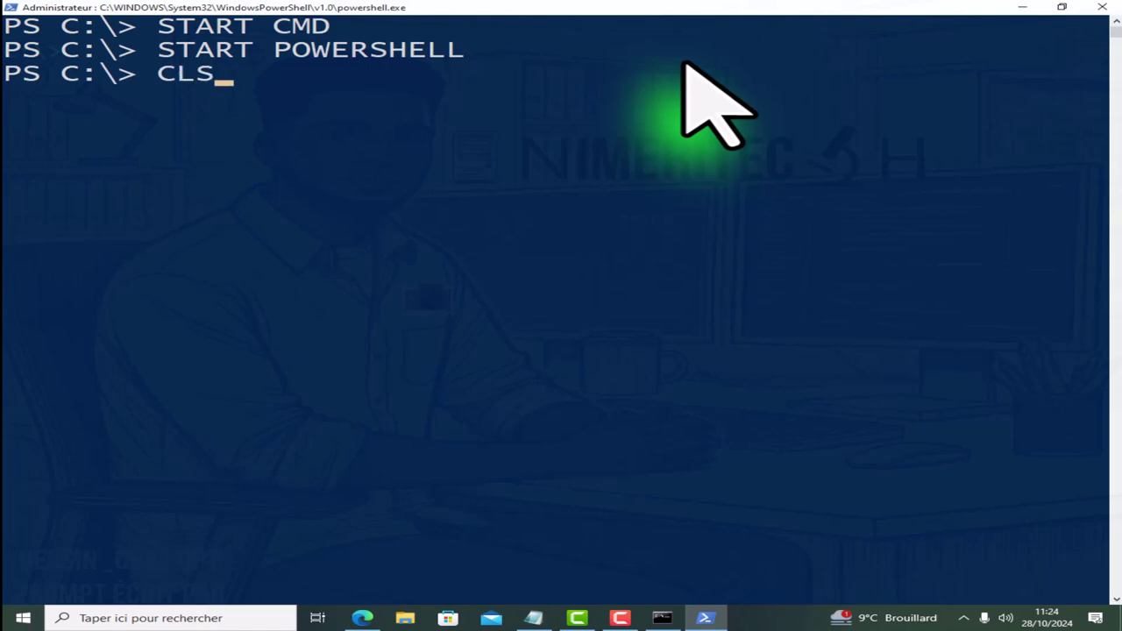
key("Return")
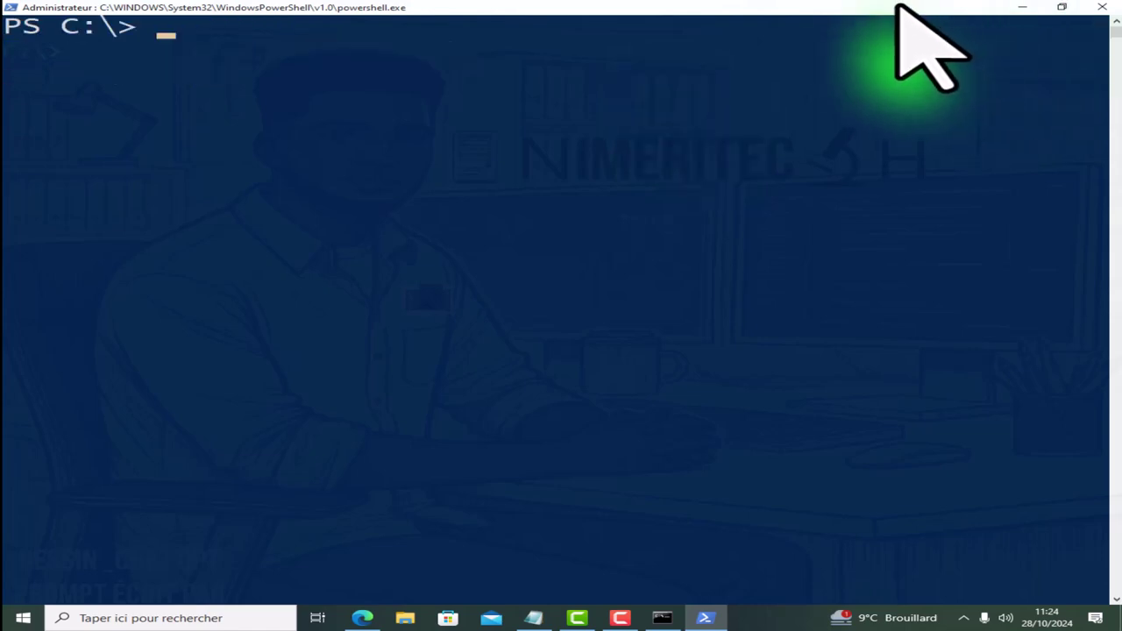
left_click_drag(897, 13, 820, 42)
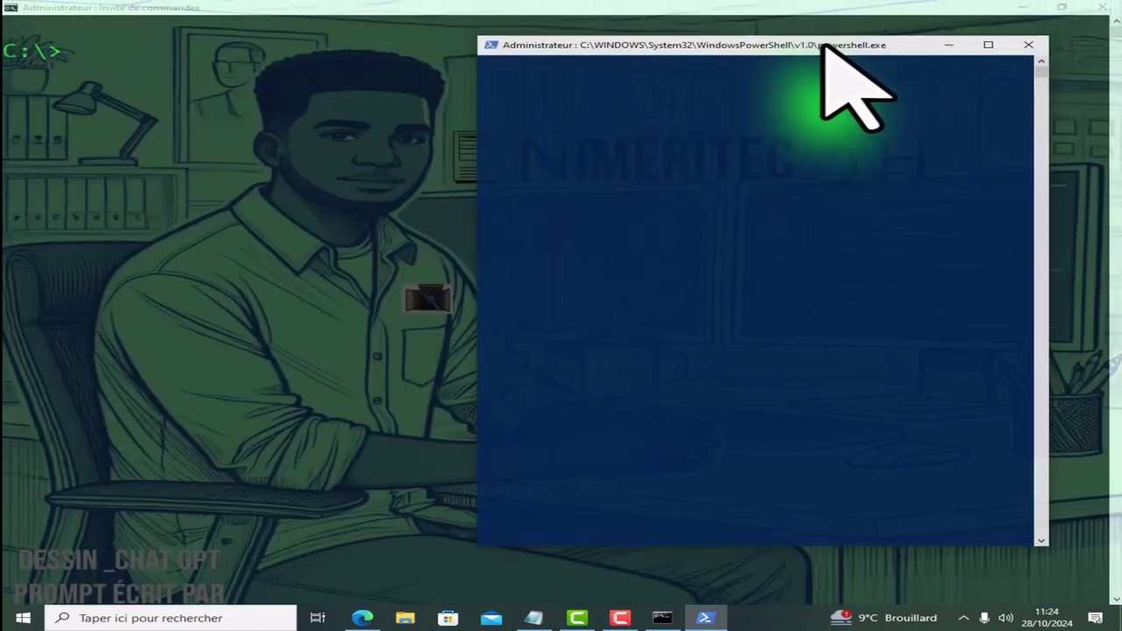
left_click(980, 37)
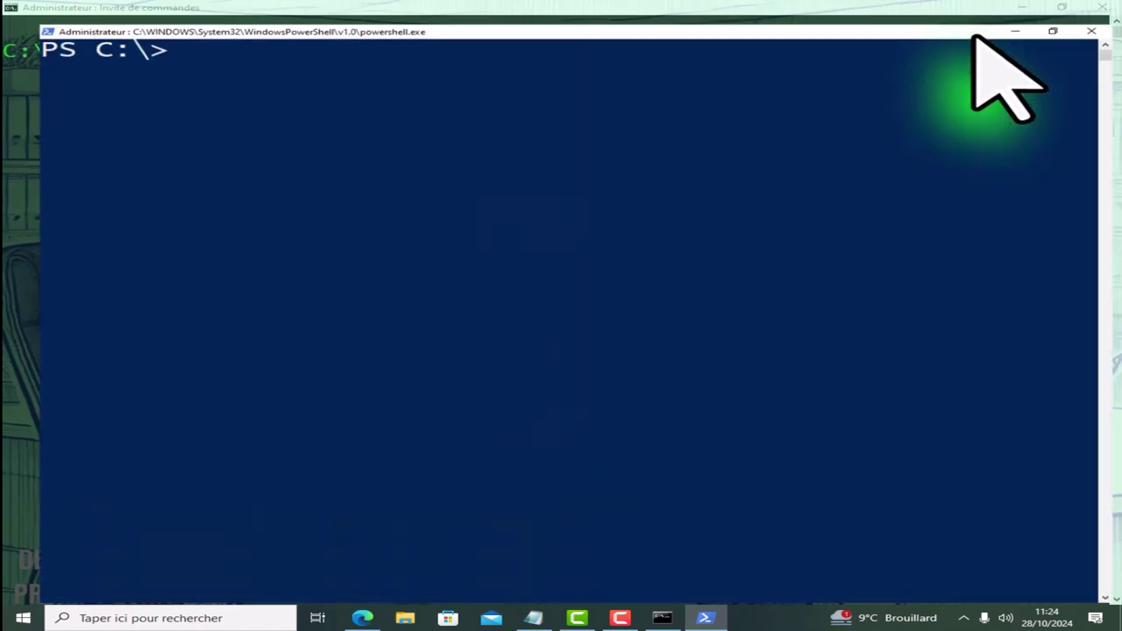
List and review the computer's user accounts with NET USER, and clear the console with CLS.
type("NET")
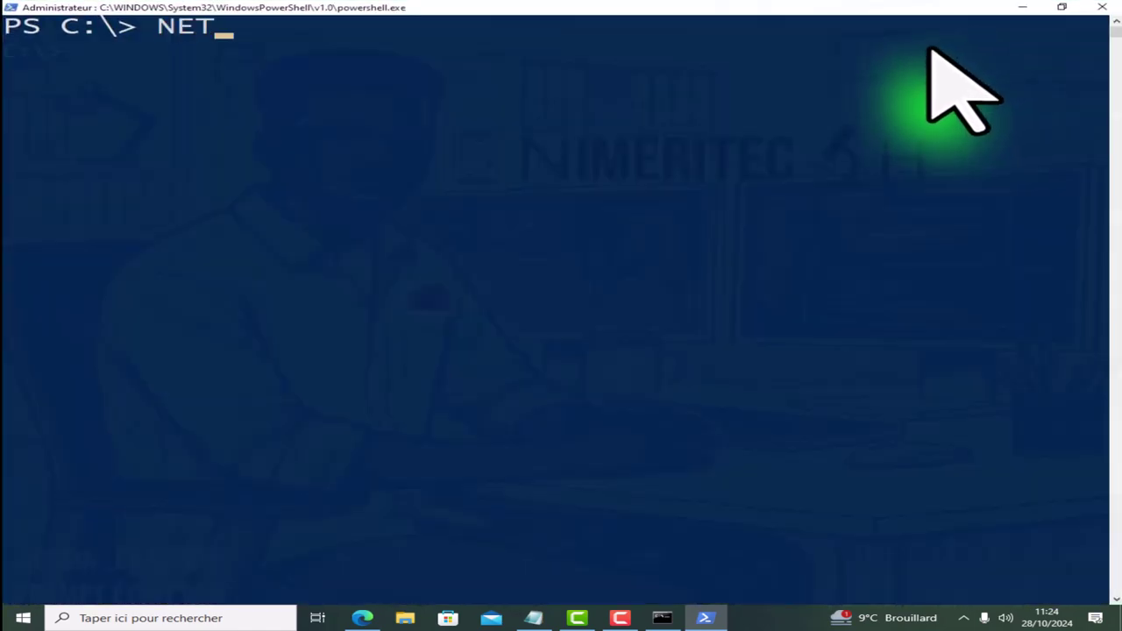
type(" USER")
key("Return")
left_click_drag(654, 77, 493, 70)
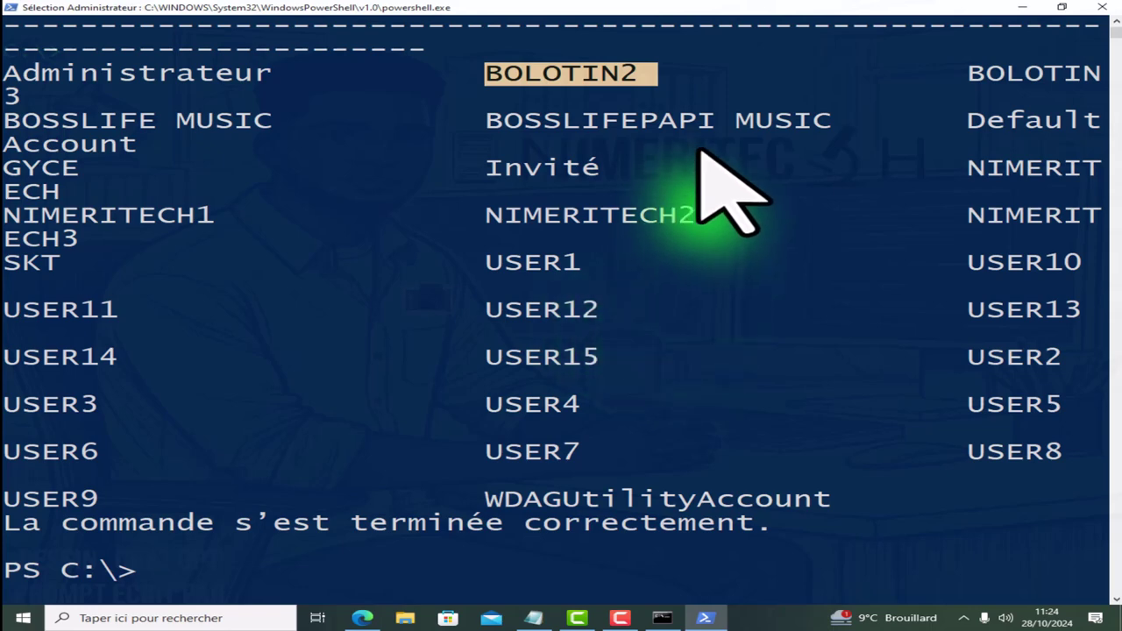
left_click_drag(35, 95, 5, 92)
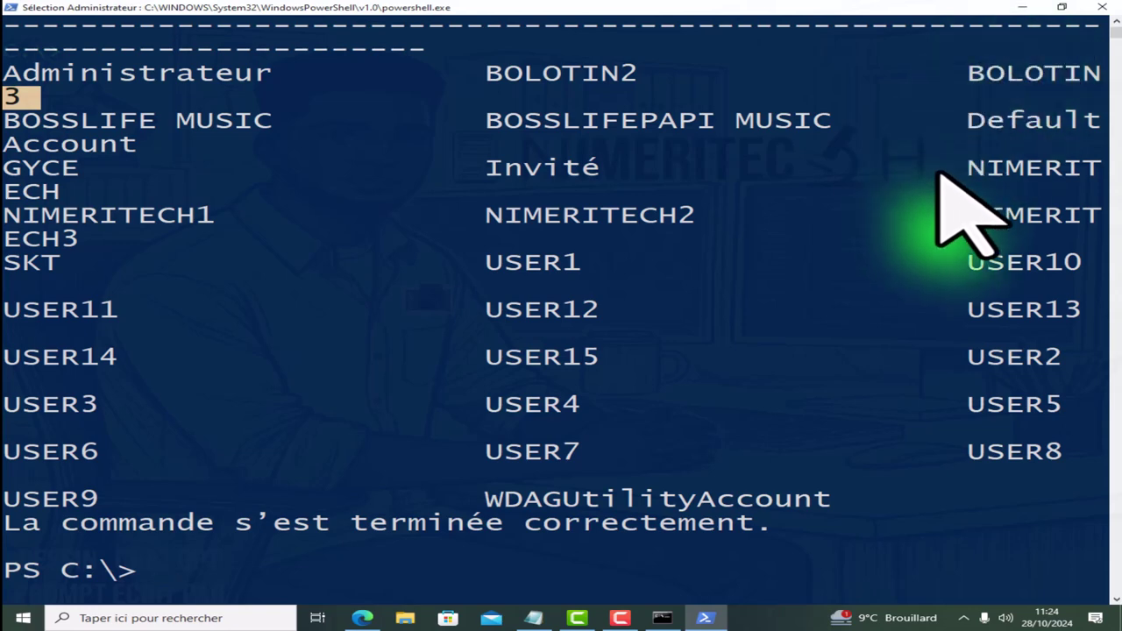
scroll(936, 180, "down", 1)
type("CLS")
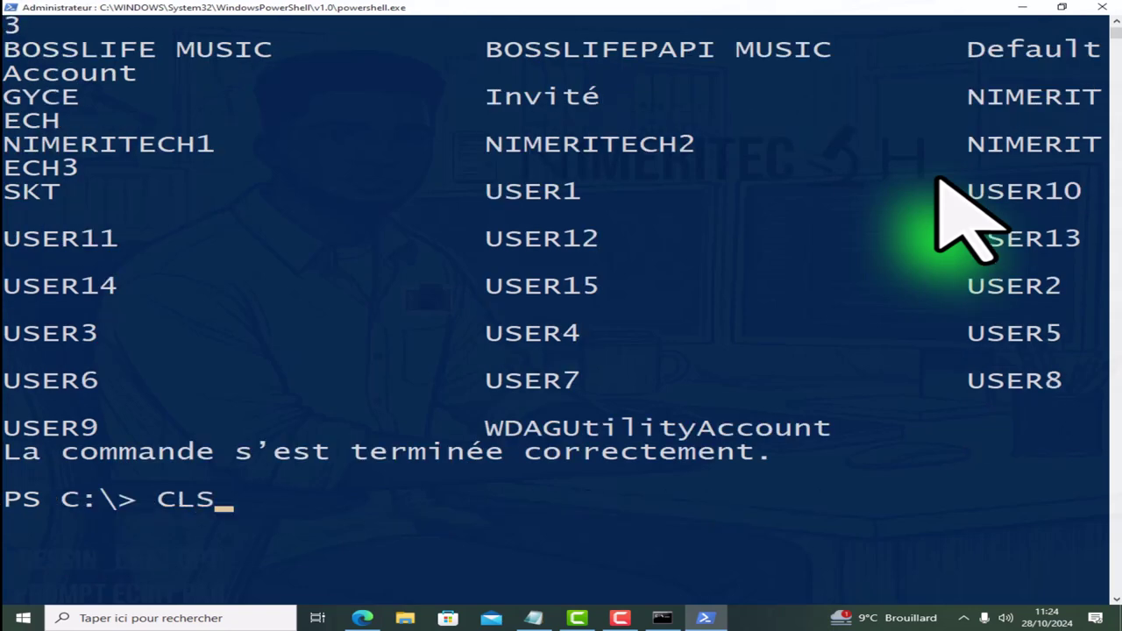
key("Return")
Try to list the local groups with the command NETLOCALGROUP.
type("NET")
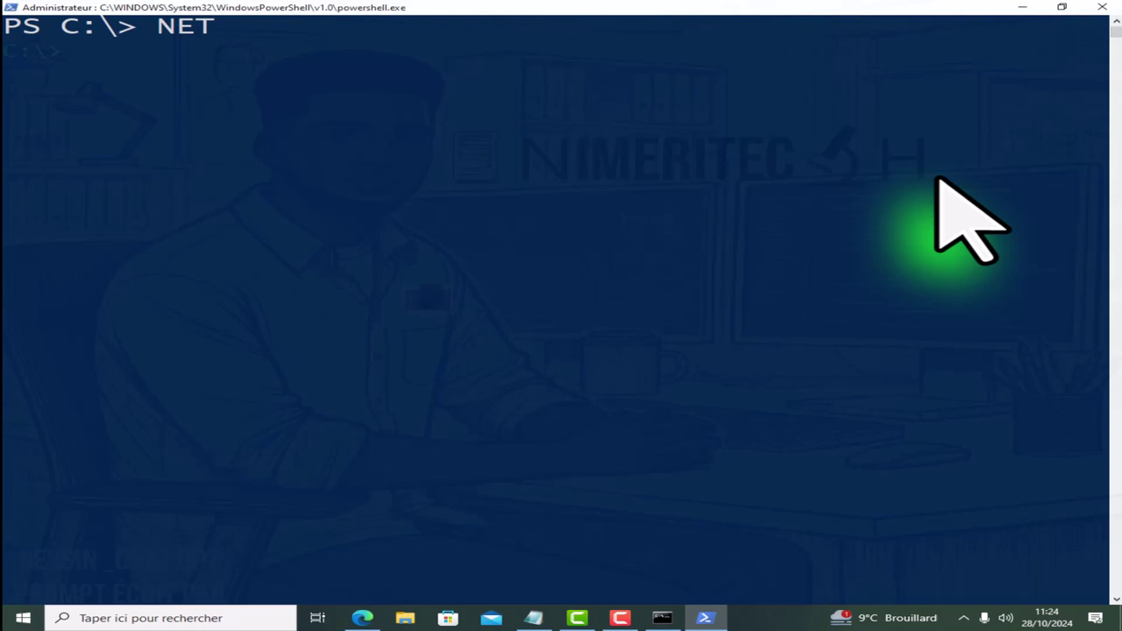
type("LOCAL")
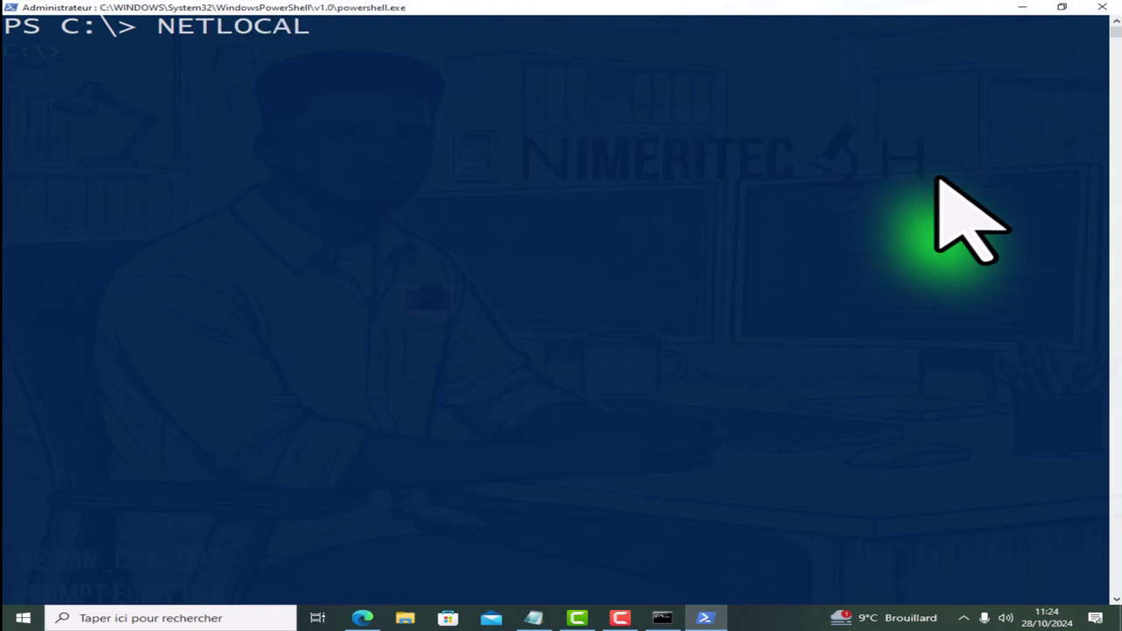
type("GROUP")
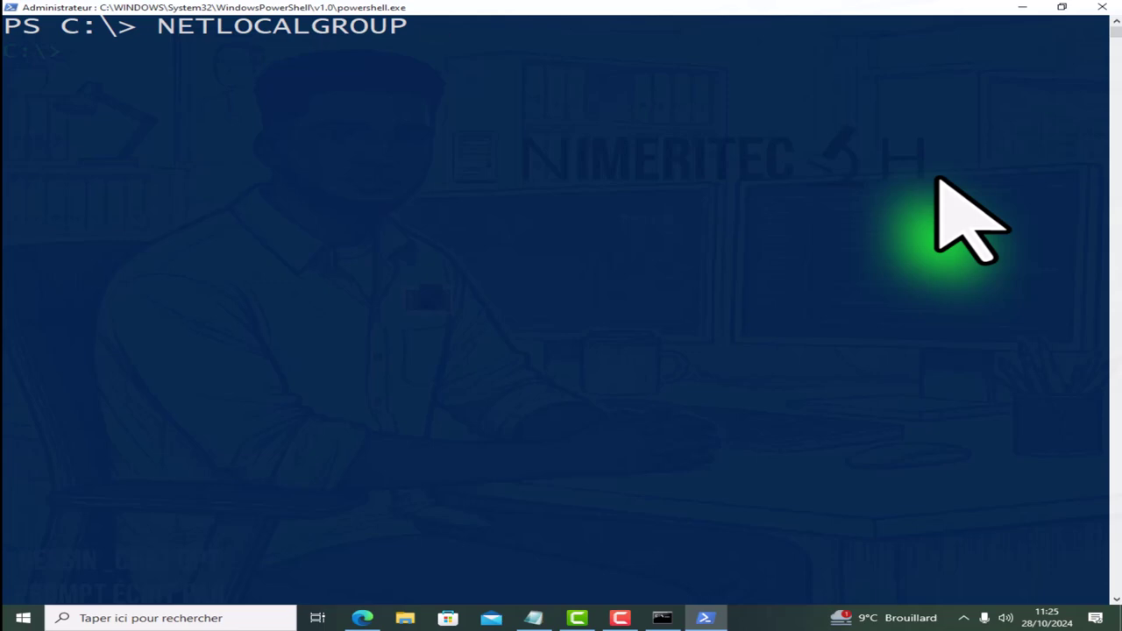
key("Return")
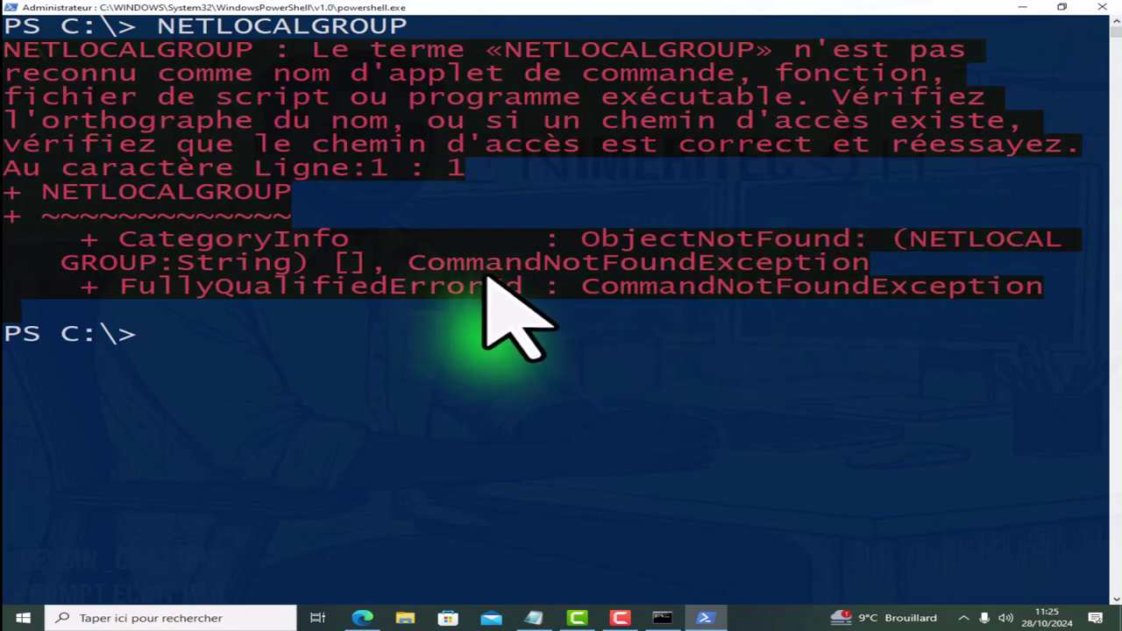
Correct the recalled command to NET LOCALGROUP, run it and view the list of local groups from its beginning.
key("Up")
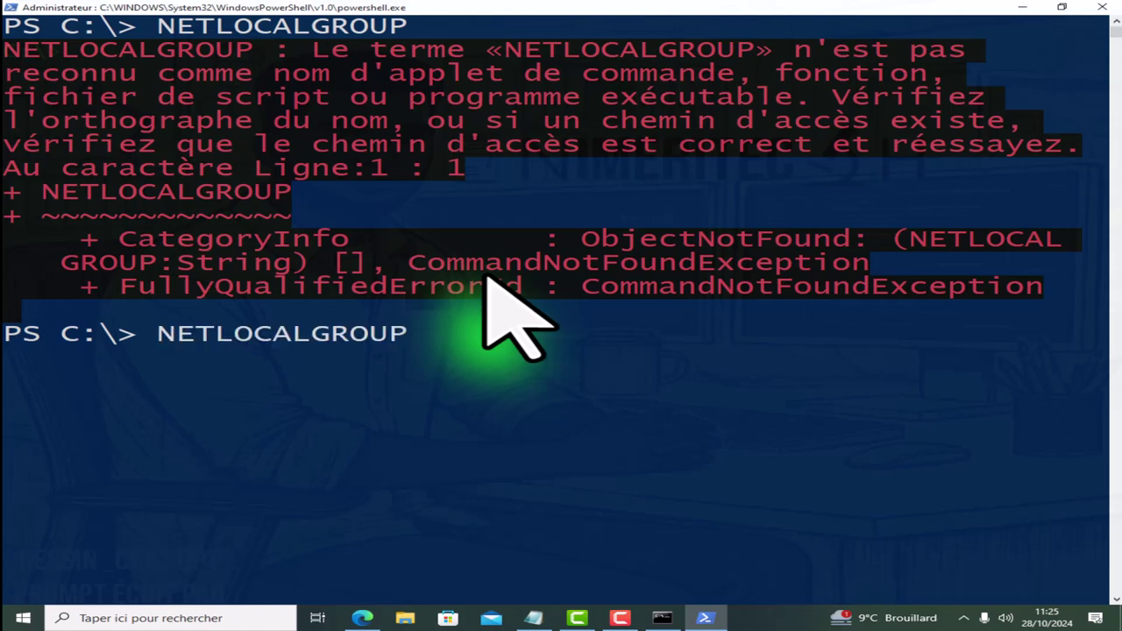
key("Left")
key("Left")
key("Left")
key("Left")
key("Left")
key("Left")
key("Left")
key("Left")
key("Left")
key("Left")
key("Left")
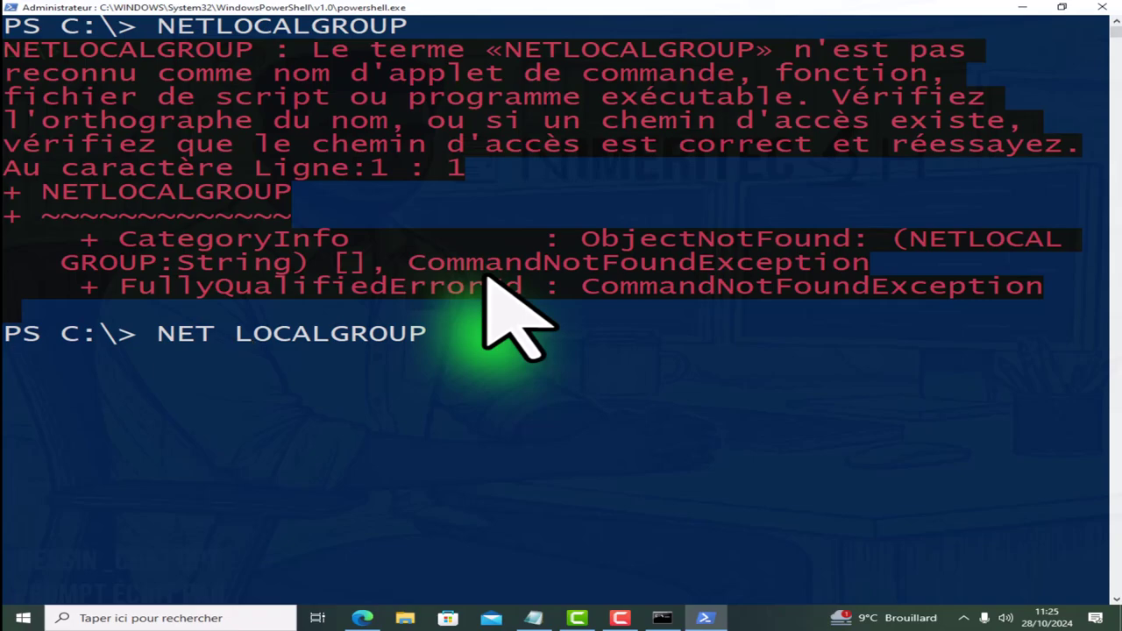
key("Return")
scroll(526, 280, "up", 4)
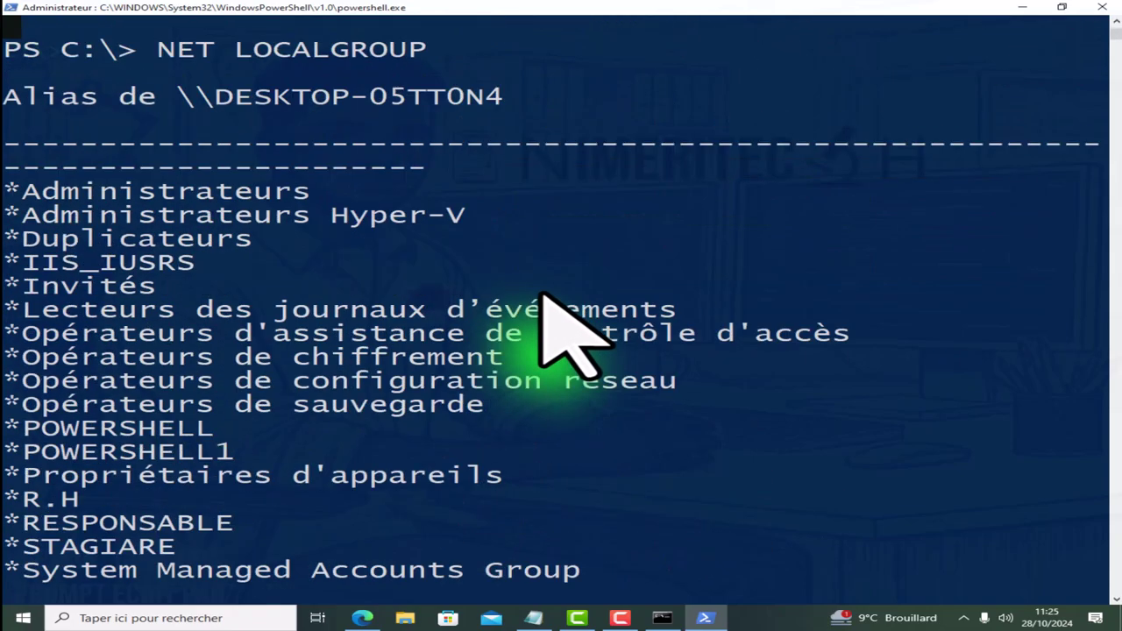
Review the NET LOCALGROUP output from the Administrateurs groups down to TECH, highlighting individual group names.
scroll(249, 298, "down", 4)
scroll(249, 302, "up", 8)
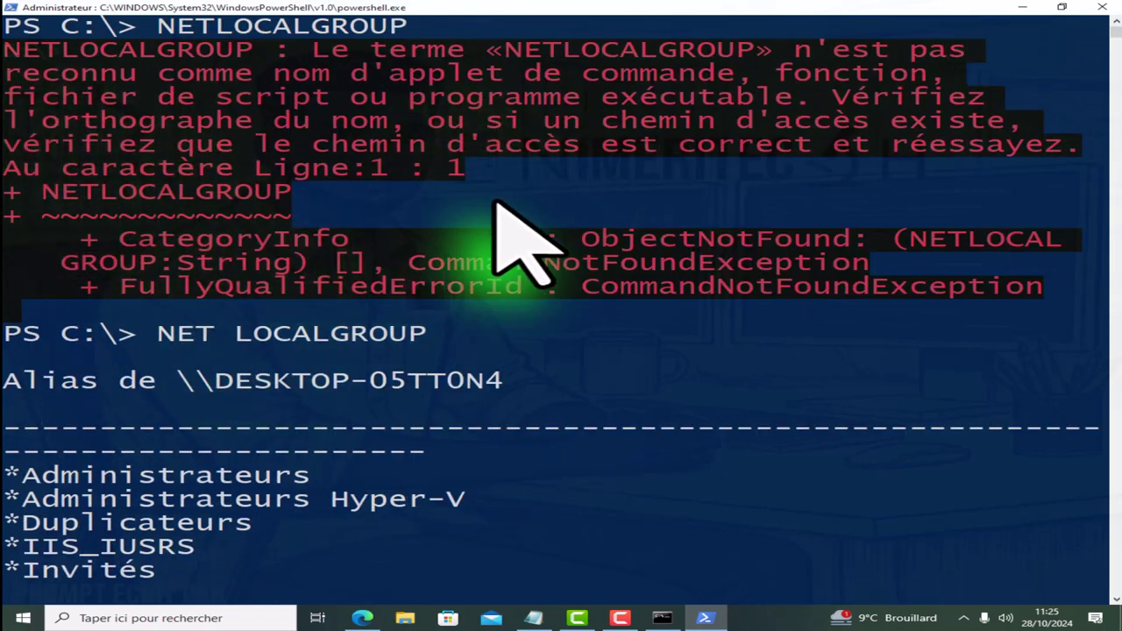
scroll(491, 219, "down", 4)
left_click_drag(24, 114, 311, 123)
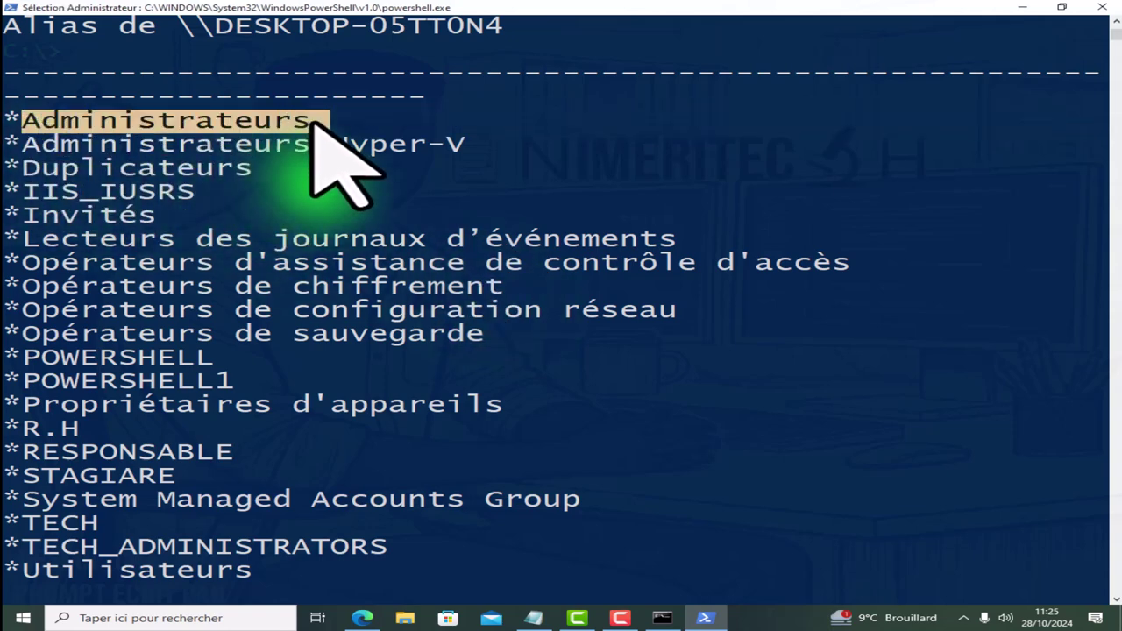
left_click_drag(24, 143, 469, 140)
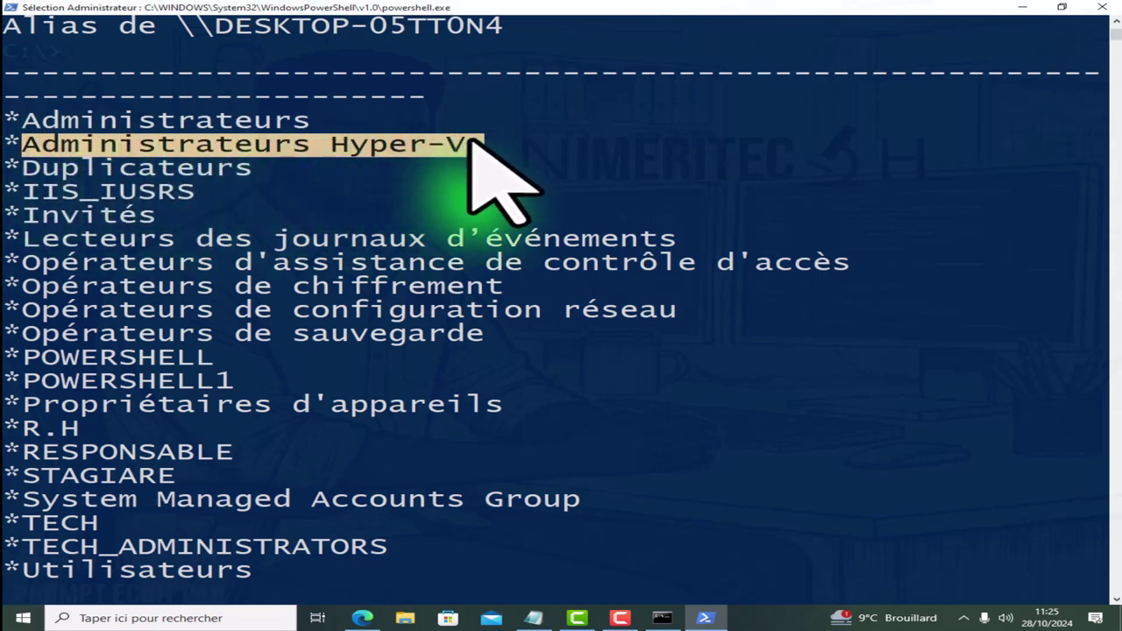
left_click_drag(24, 167, 294, 384)
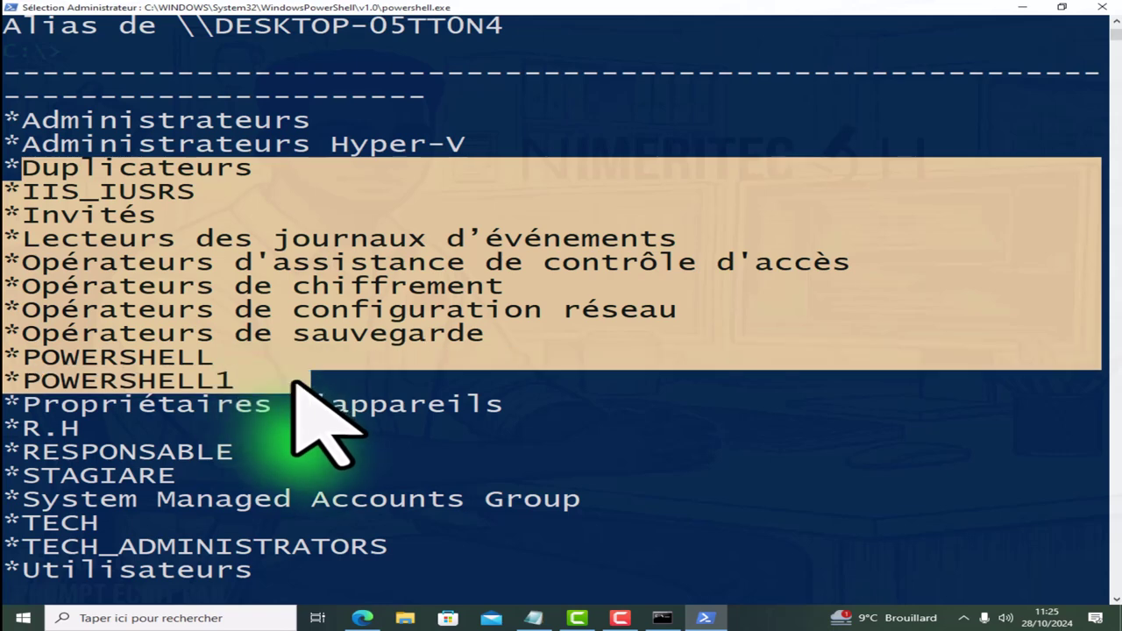
left_click_drag(95, 431, 24, 429)
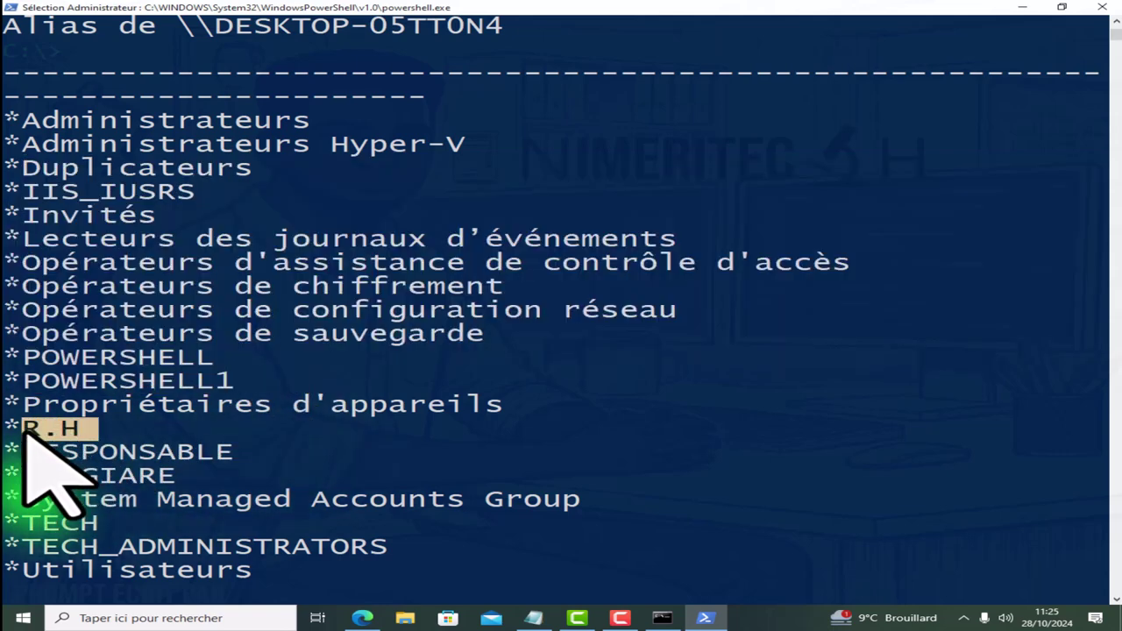
left_click_drag(192, 476, 8, 526)
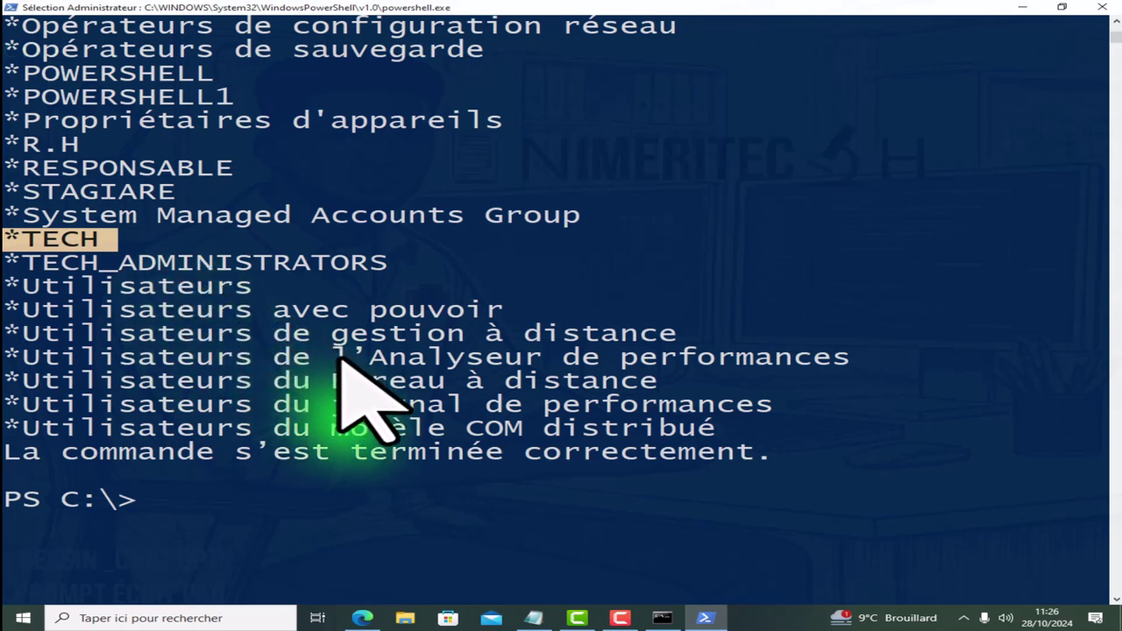
Clear the PowerShell console with CLS.
type("C")
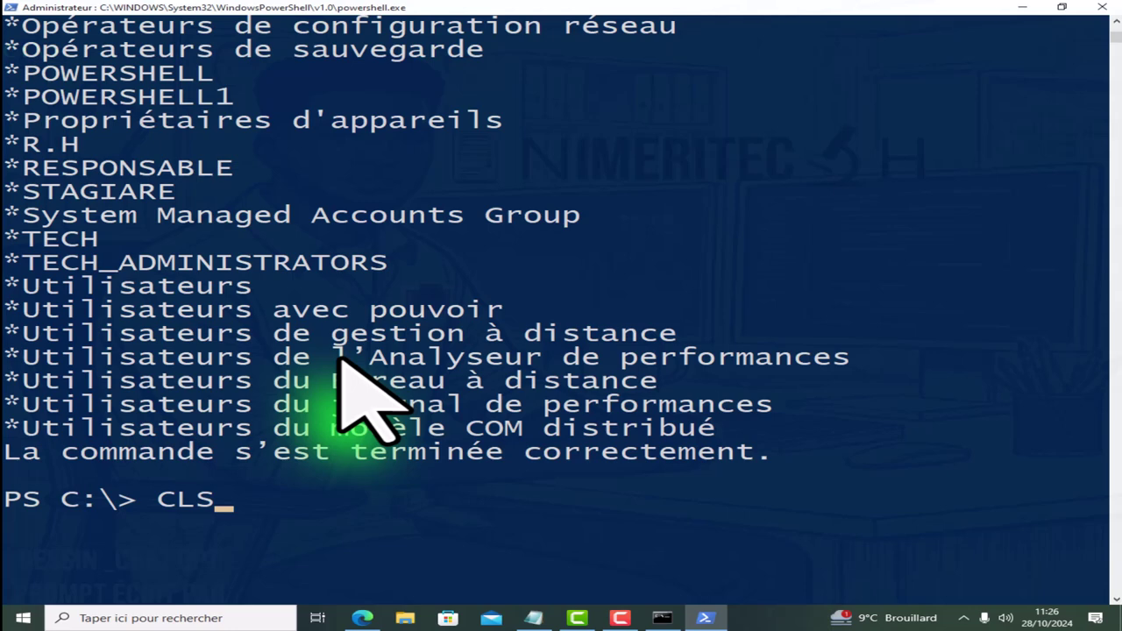
type("LS")
key("Return")
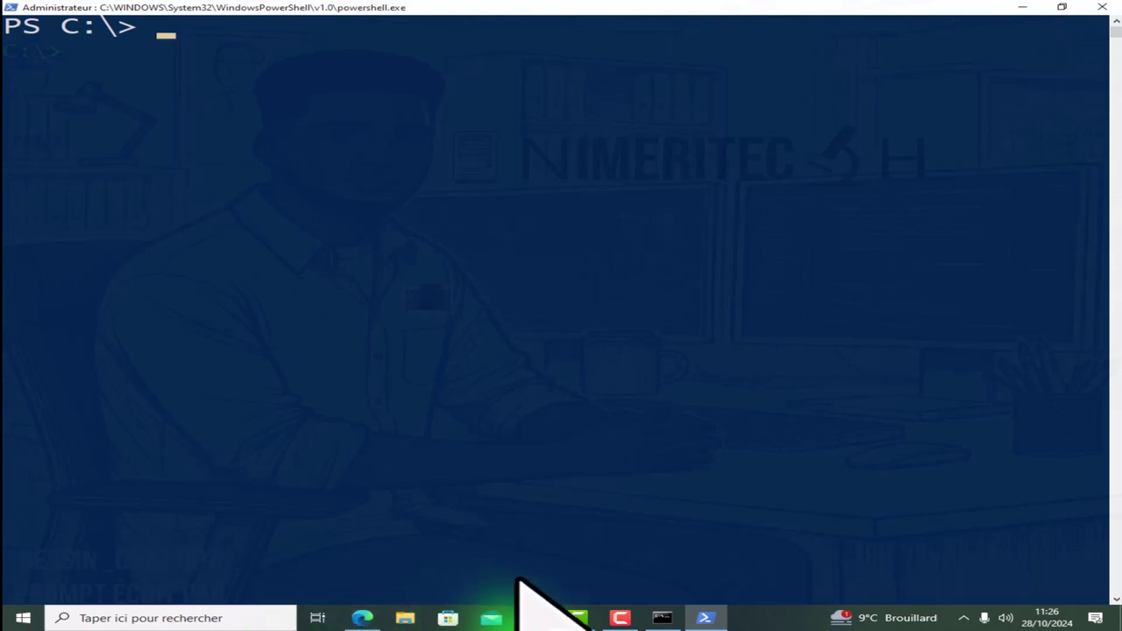
Open the Famille et autres utilisateurs page under Comptes in Windows Settings and show the local accounts list.
right_click(37, 615)
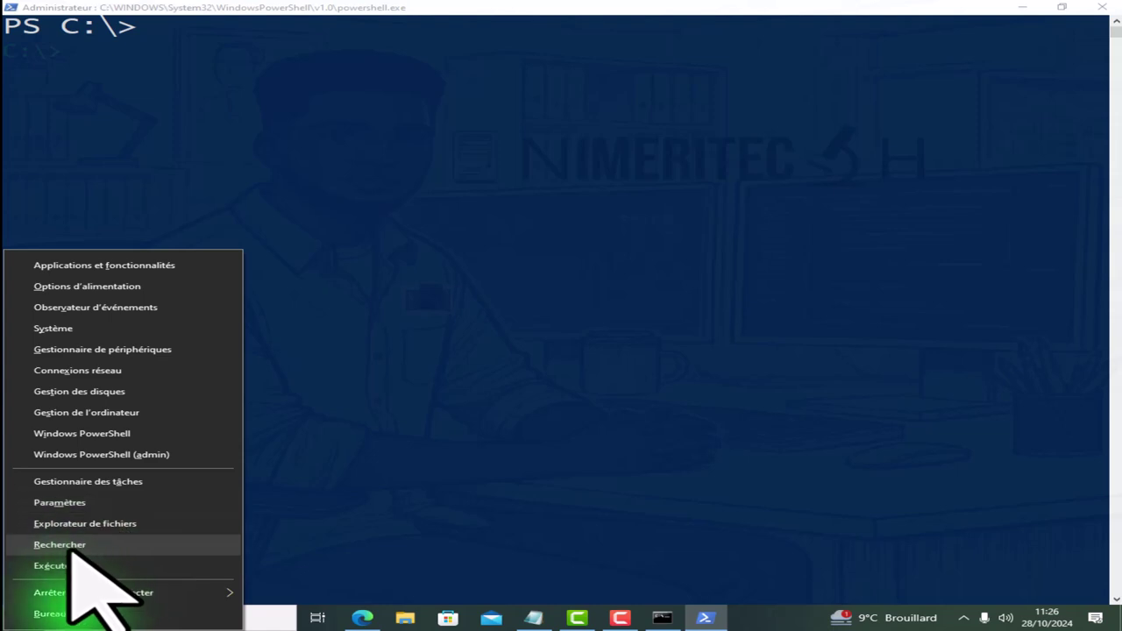
left_click(64, 504)
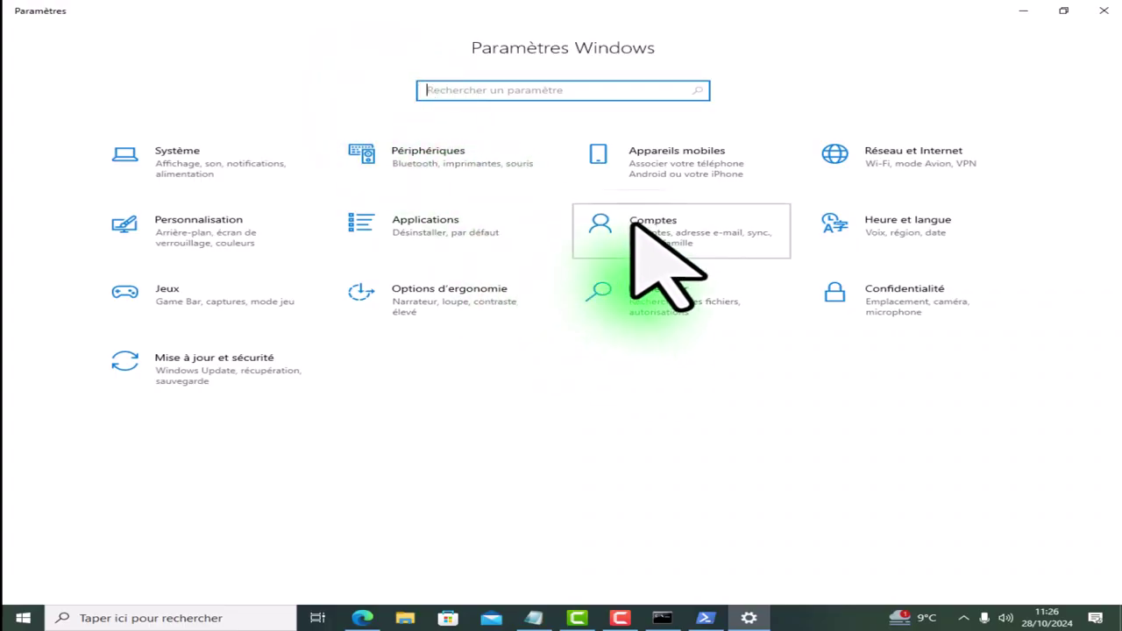
left_click(631, 225)
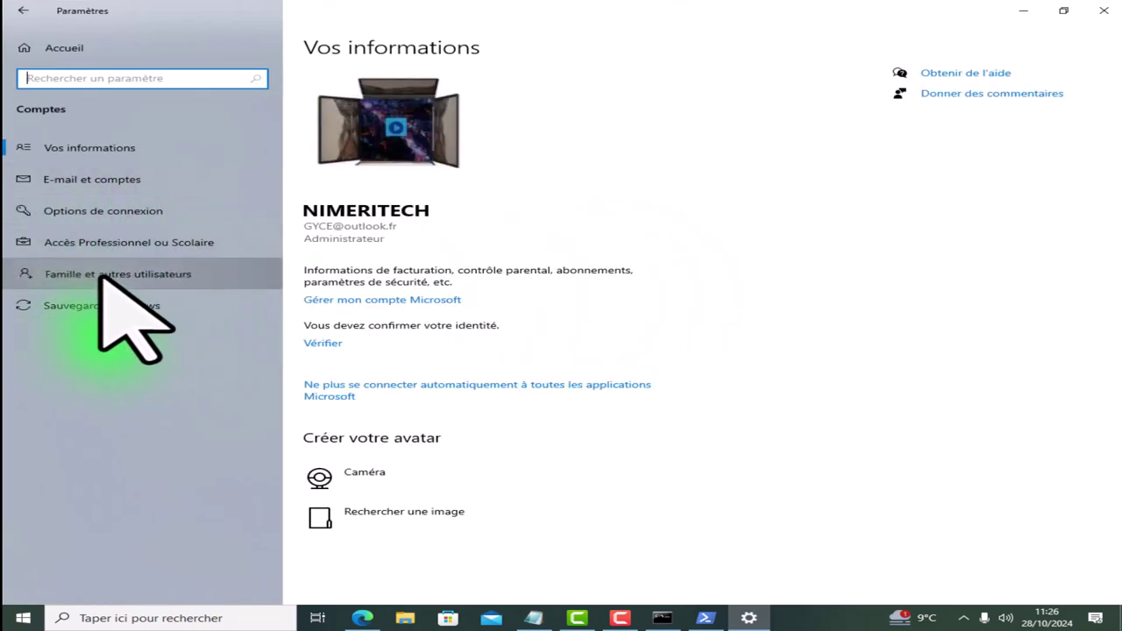
left_click(101, 275)
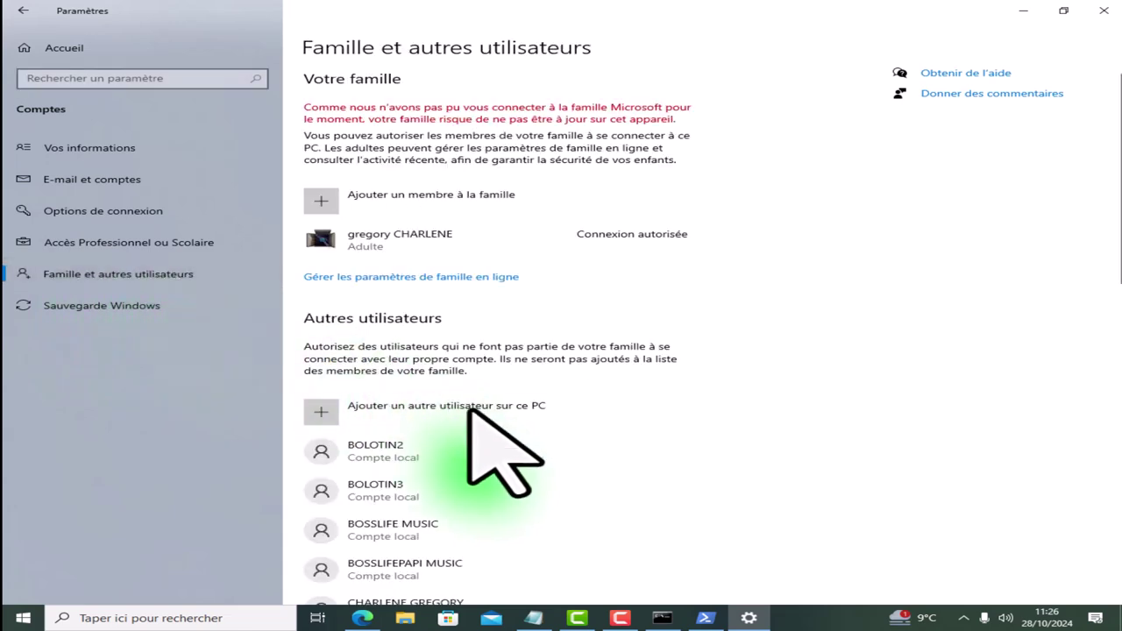
scroll(497, 418, "down", 3)
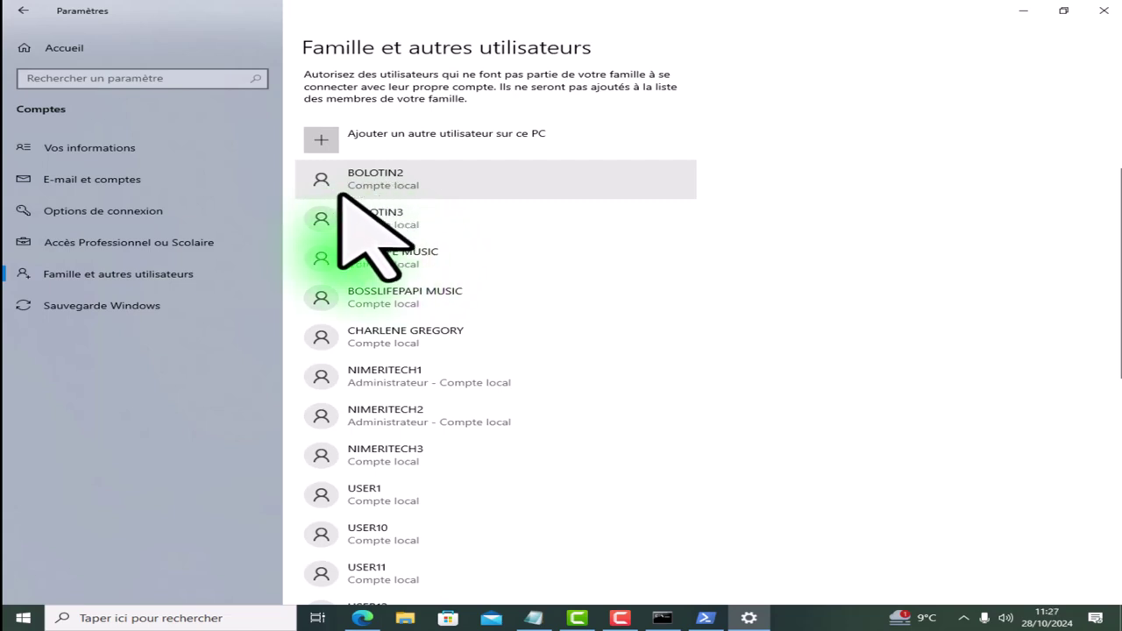
Change the account type of the local account BOLOTIN2 to Administrateur.
left_click(368, 175)
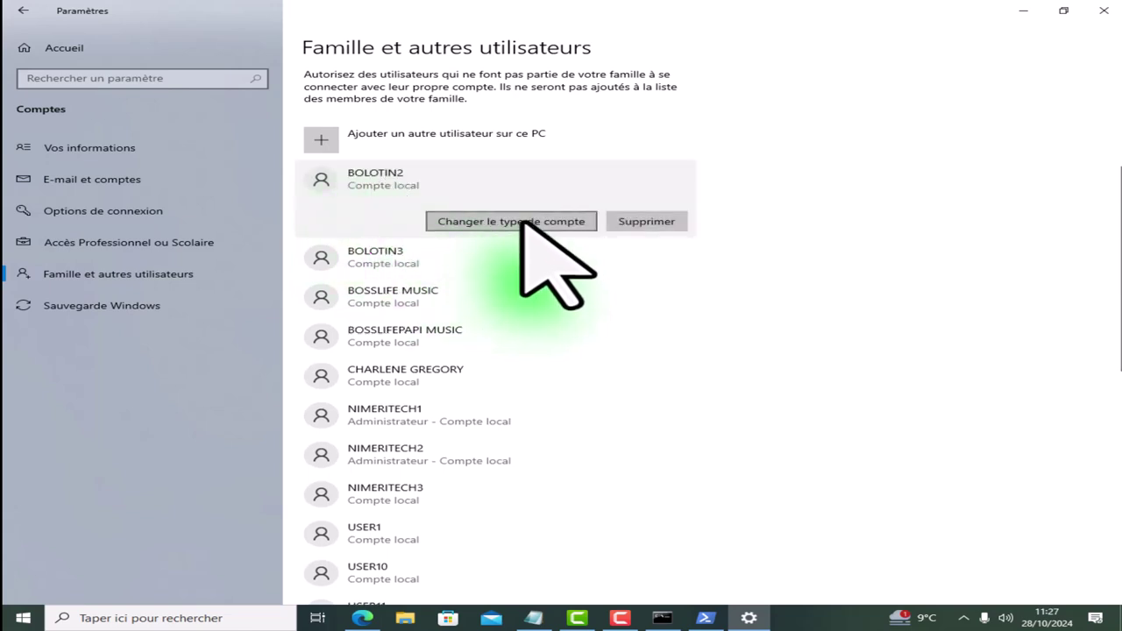
left_click(463, 221)
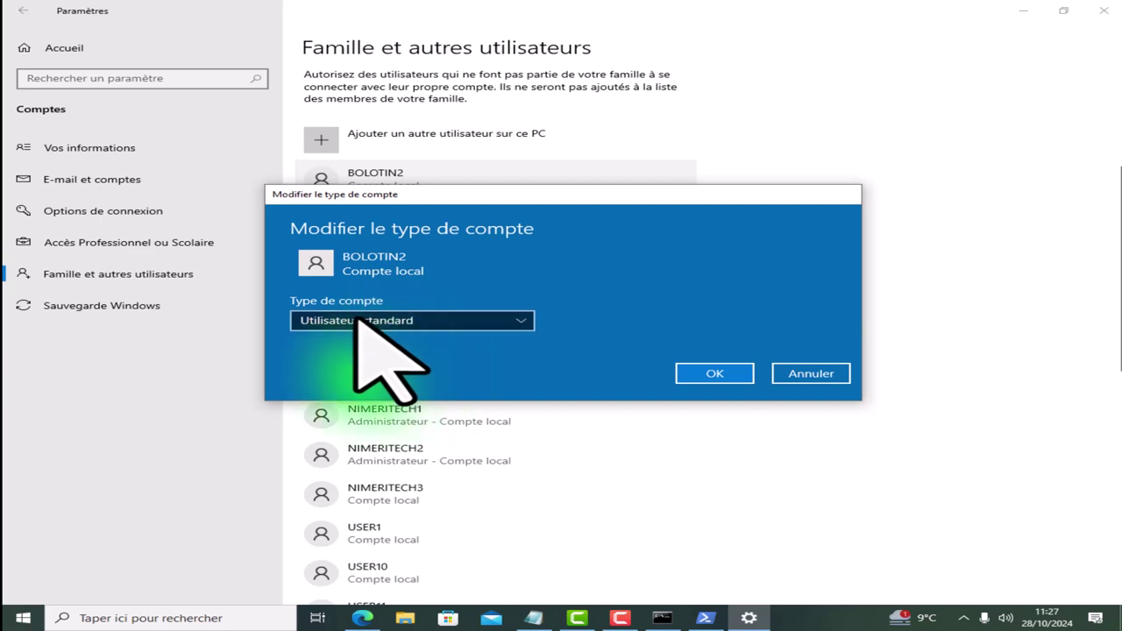
left_click(399, 320)
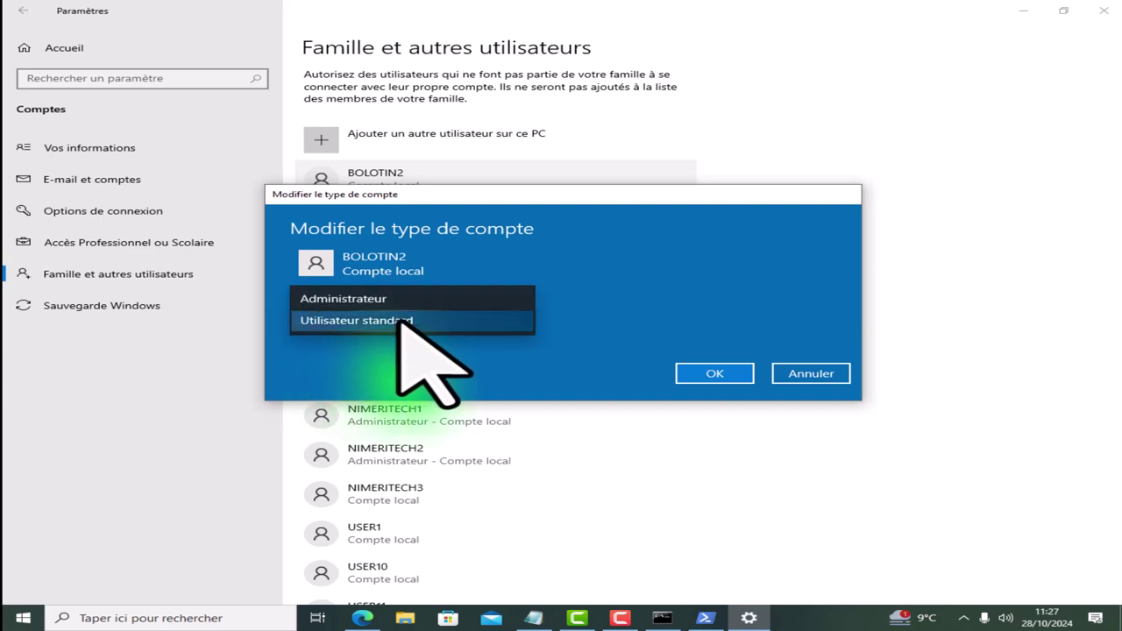
left_click(340, 300)
left_click(718, 377)
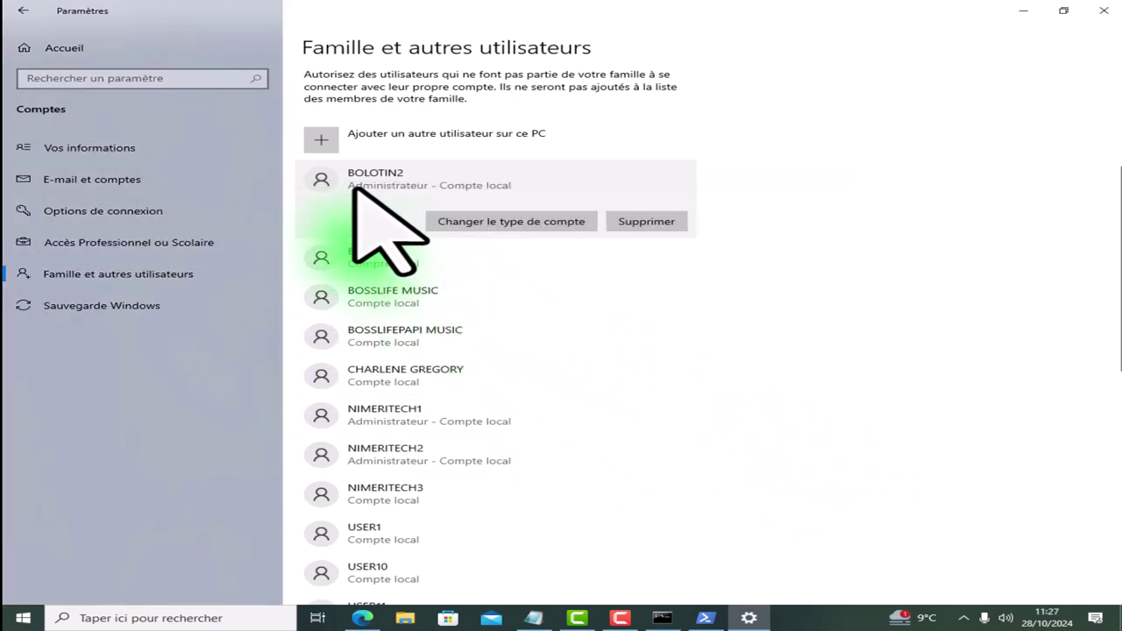
Switch to PowerShell, run NET LOCALGROUP ADMINISTRATEURS BOLOTIN3 /ADD, and return to the accounts list in Settings.
key("alt+Tab")
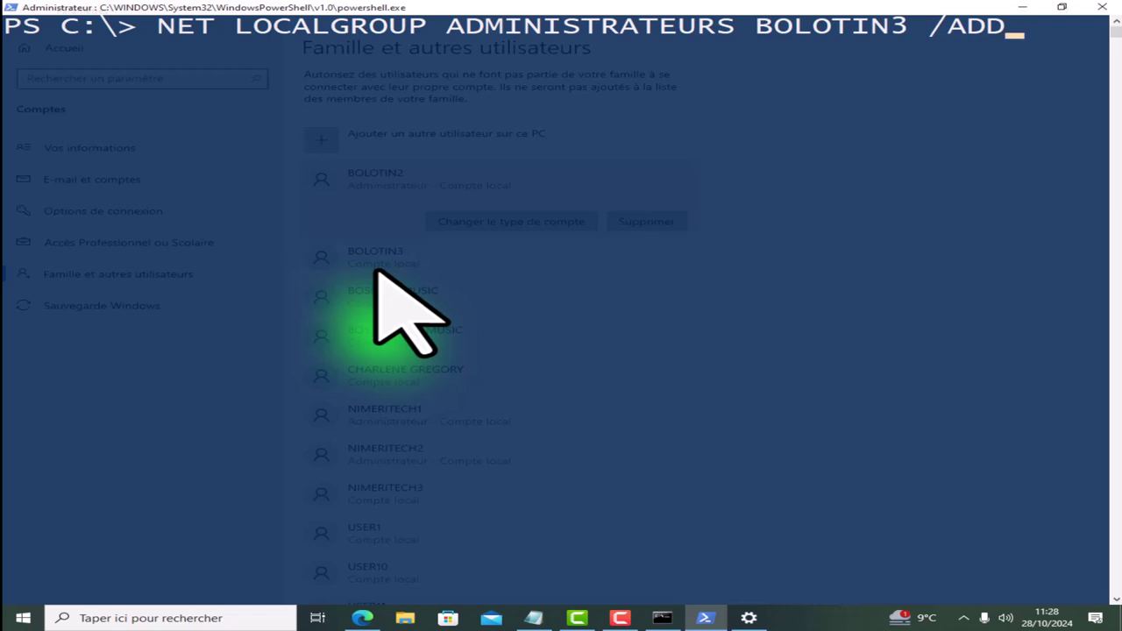
key("Return")
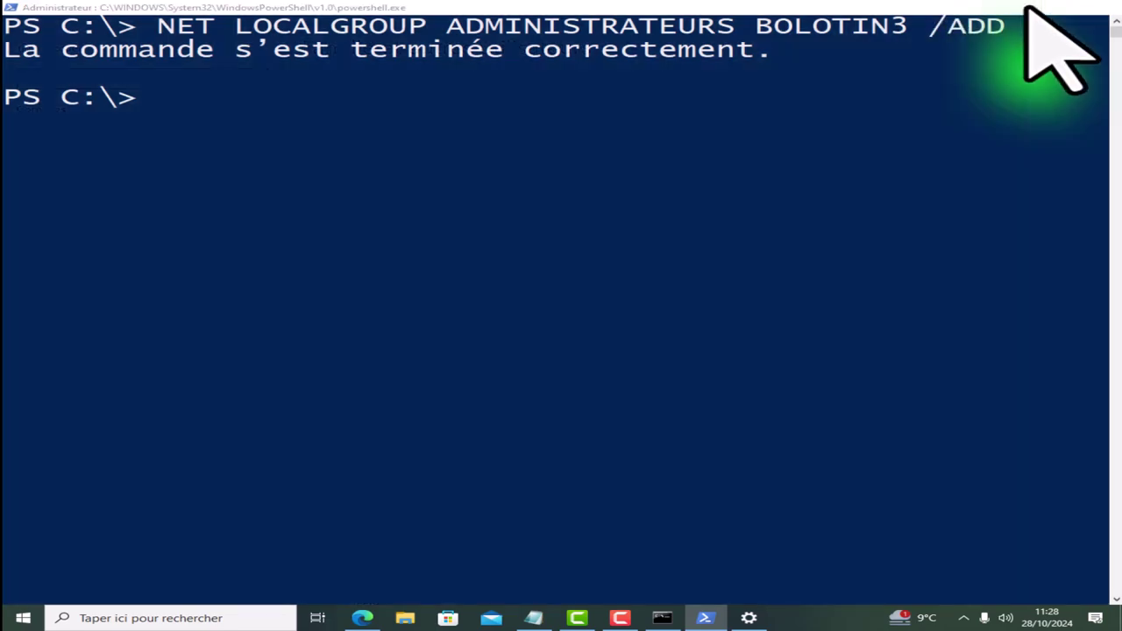
left_click(1022, 8)
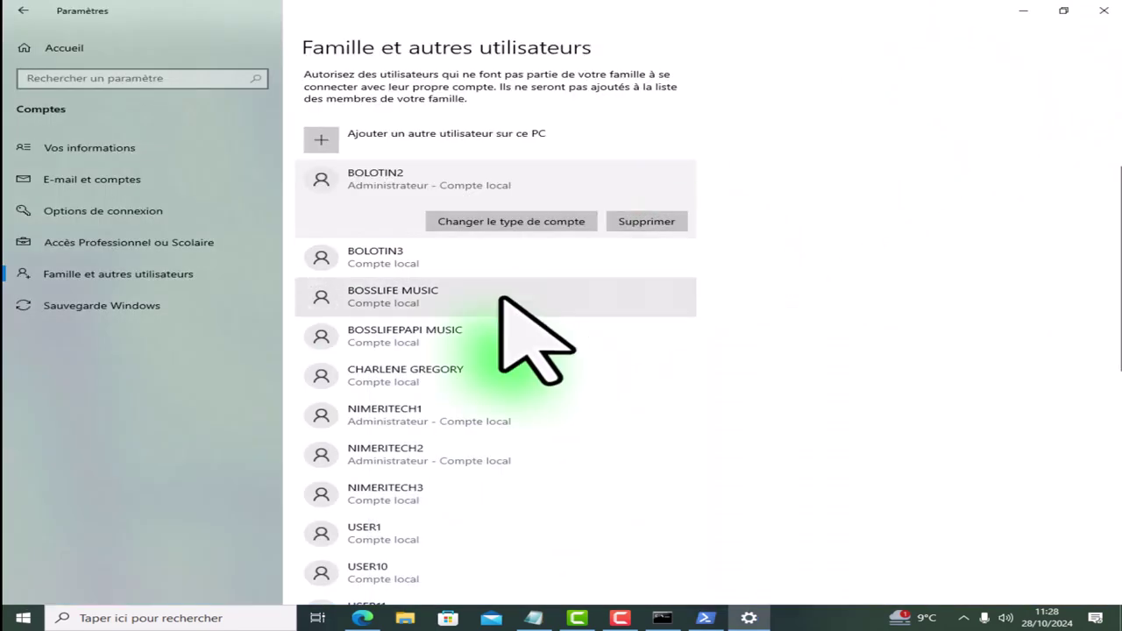
Check the account type of BOLOTIN3 in its account type dialog and cancel the dialog.
left_click(411, 261)
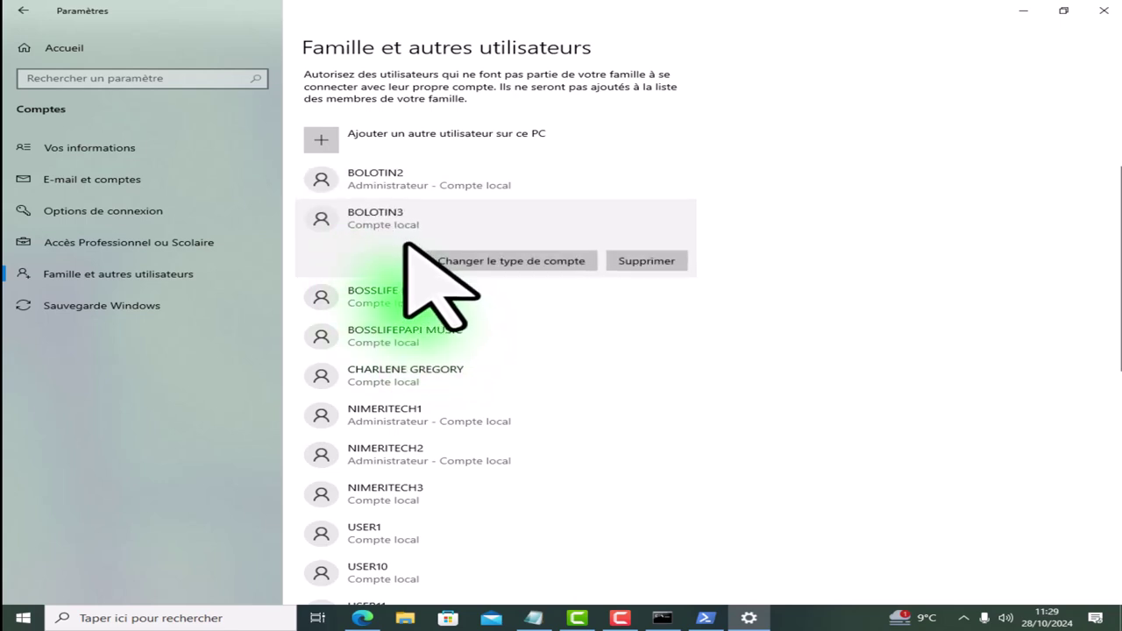
left_click(462, 259)
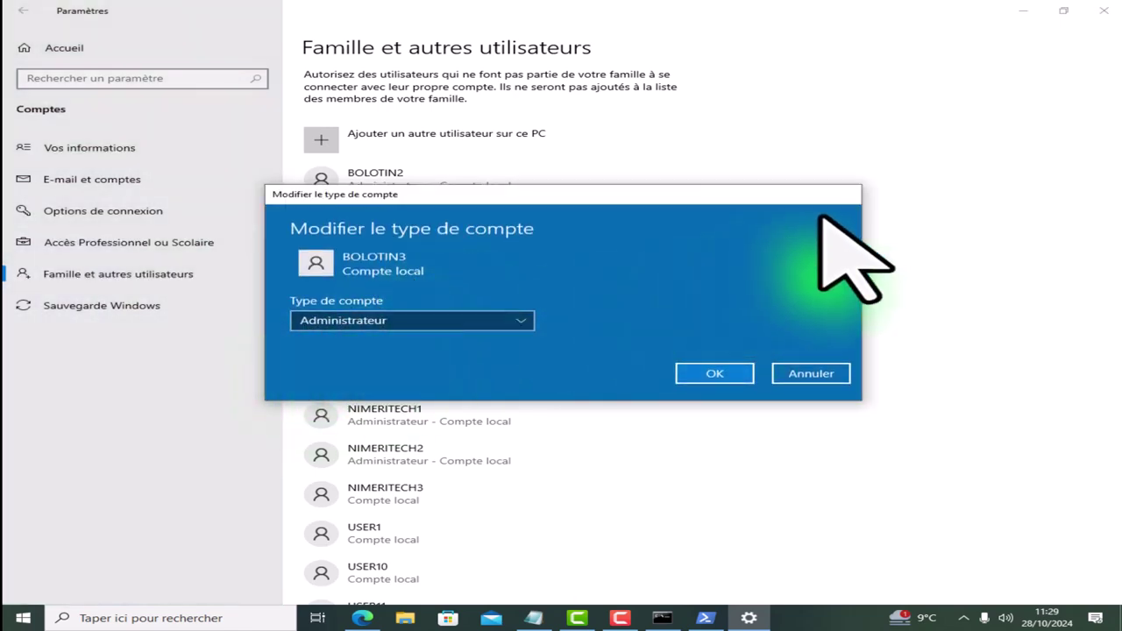
left_click(803, 375)
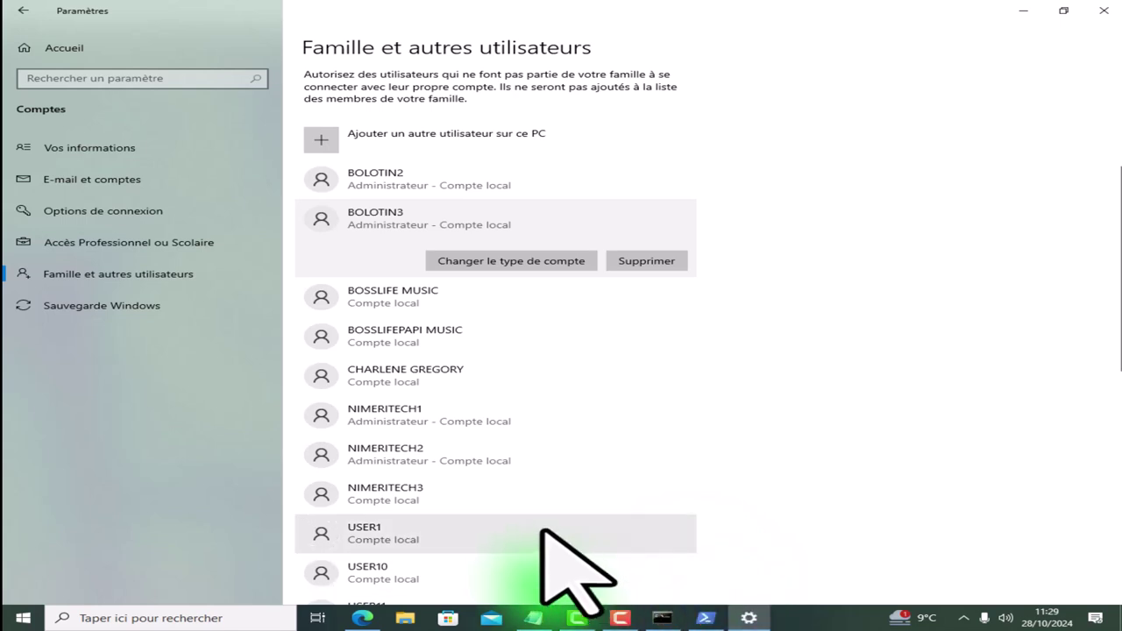
Switch to PowerShell, run NET LOCALGROUP ADMINISTRATEURS USER1 /ADD, and return to the accounts list in Settings.
scroll(541, 531, "down", 2)
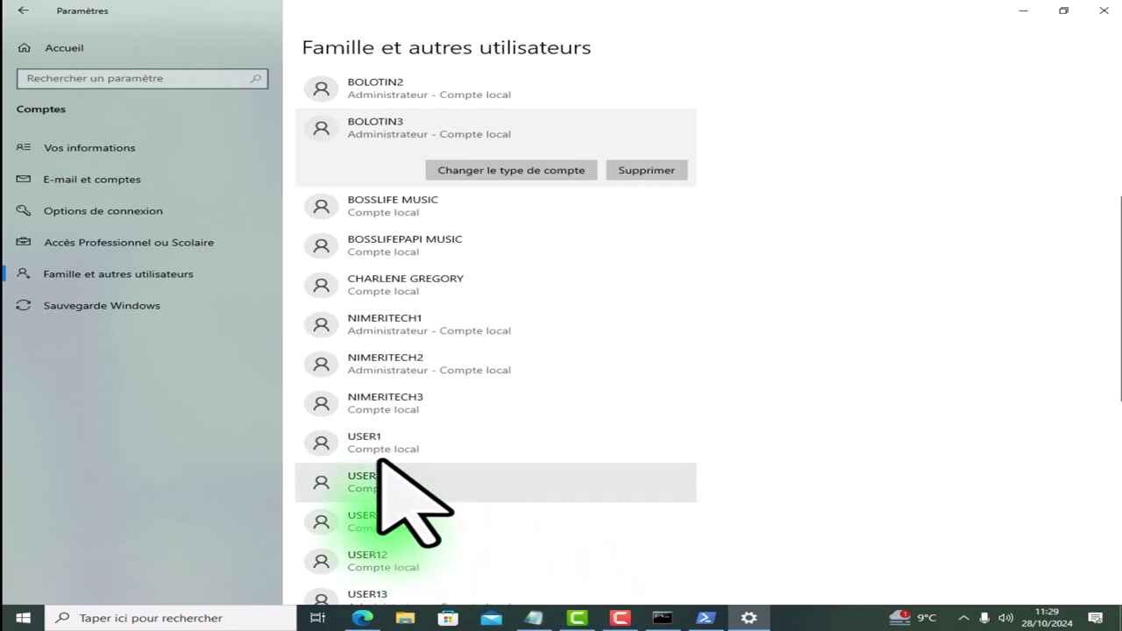
left_click(704, 618)
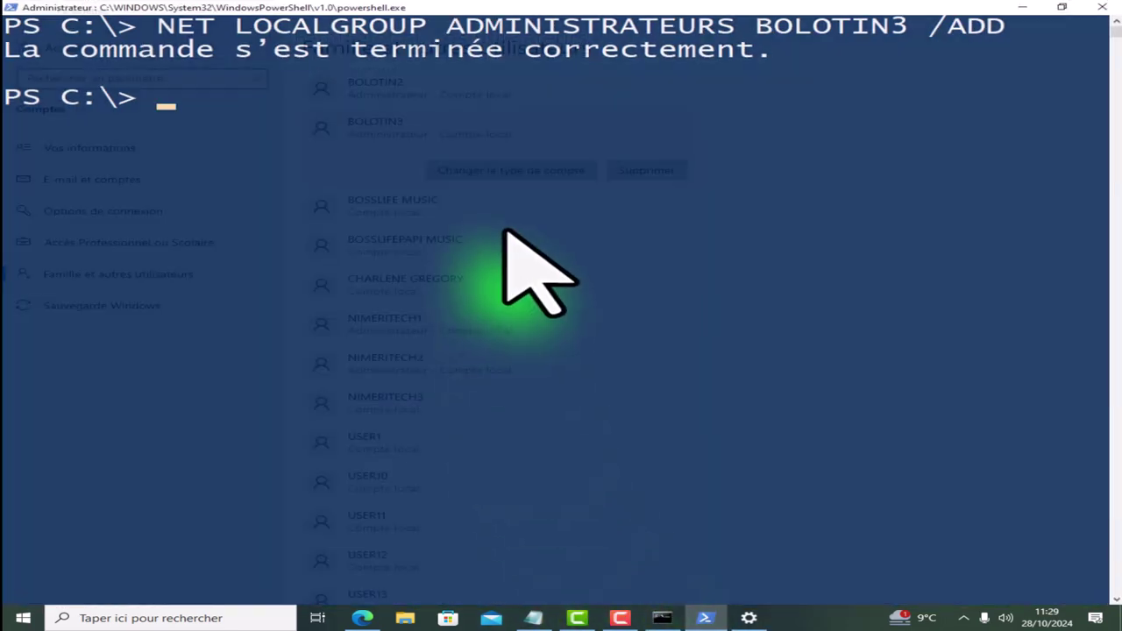
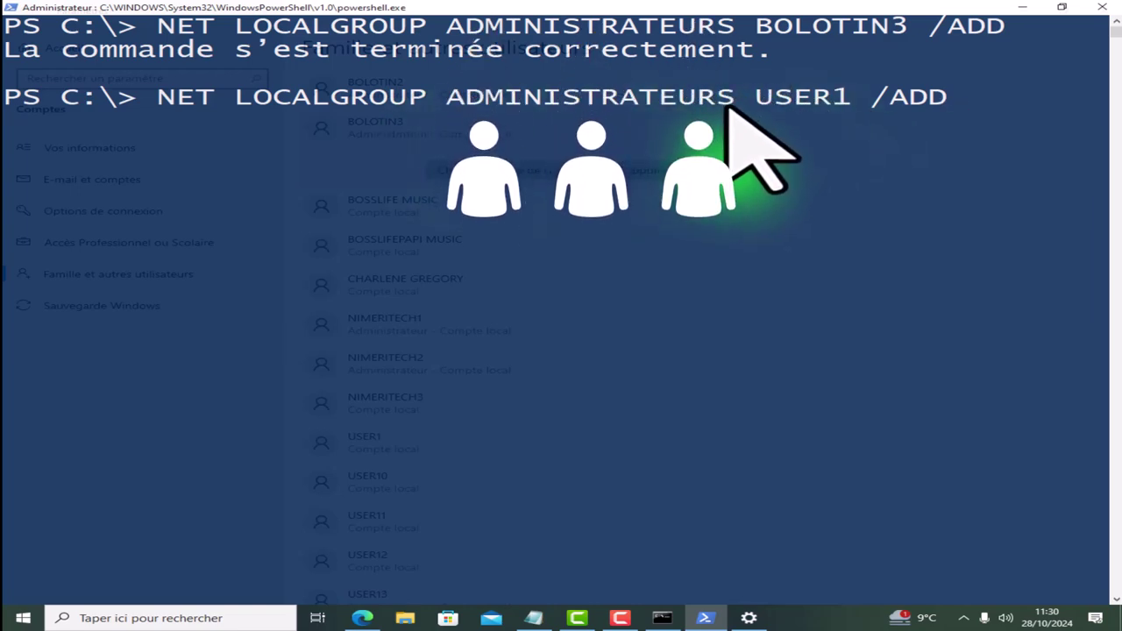
left_click_drag(448, 97, 726, 99)
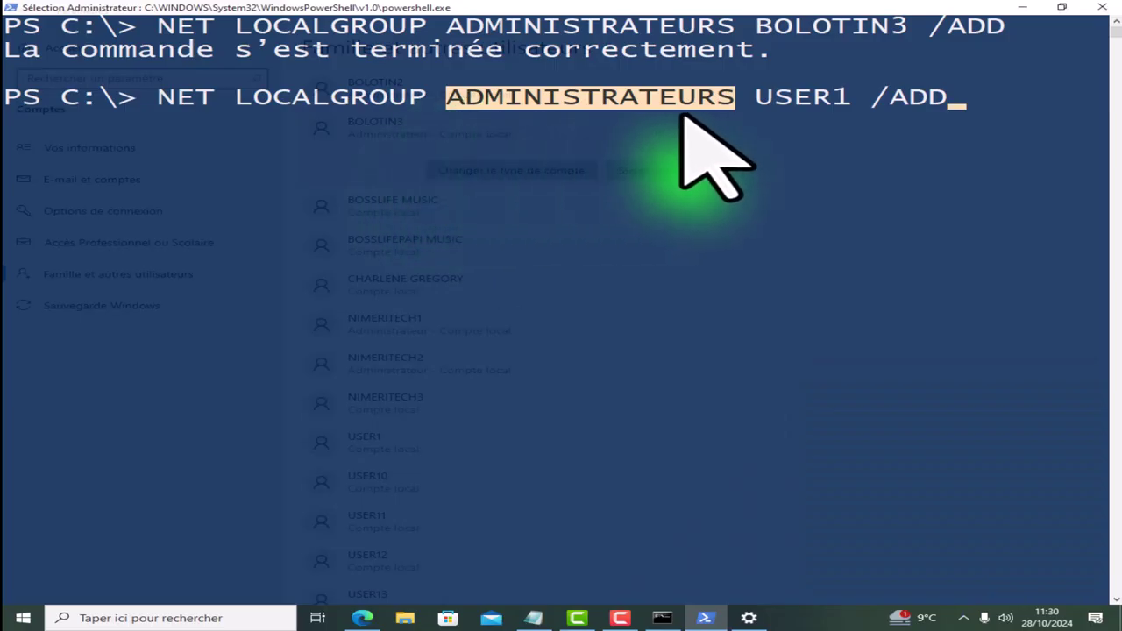
right_click(942, 150)
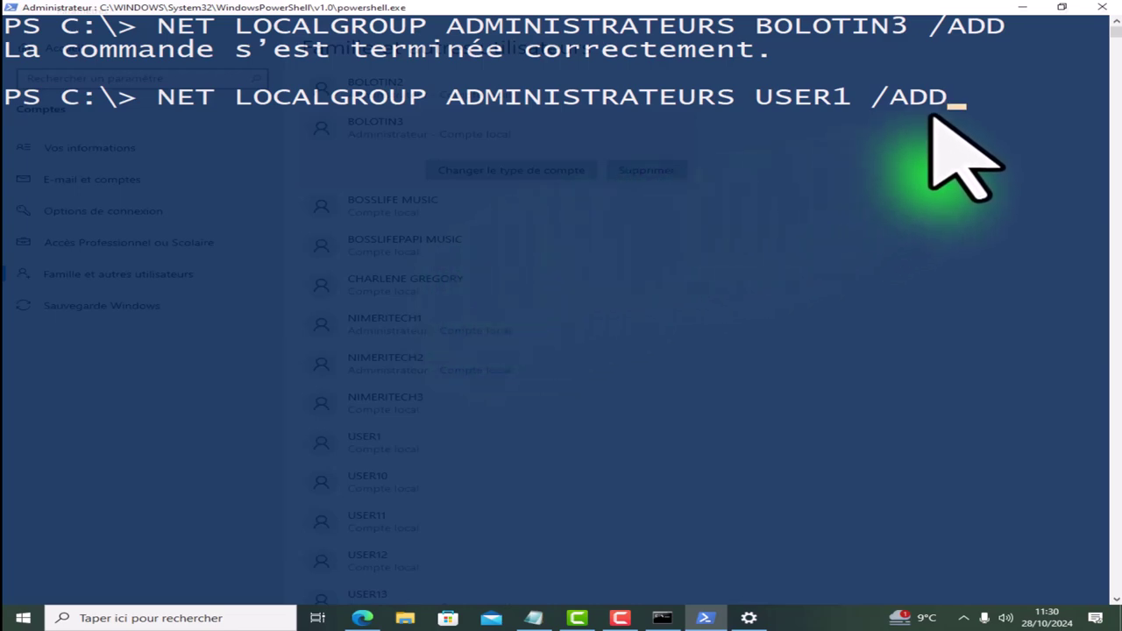
key("Return")
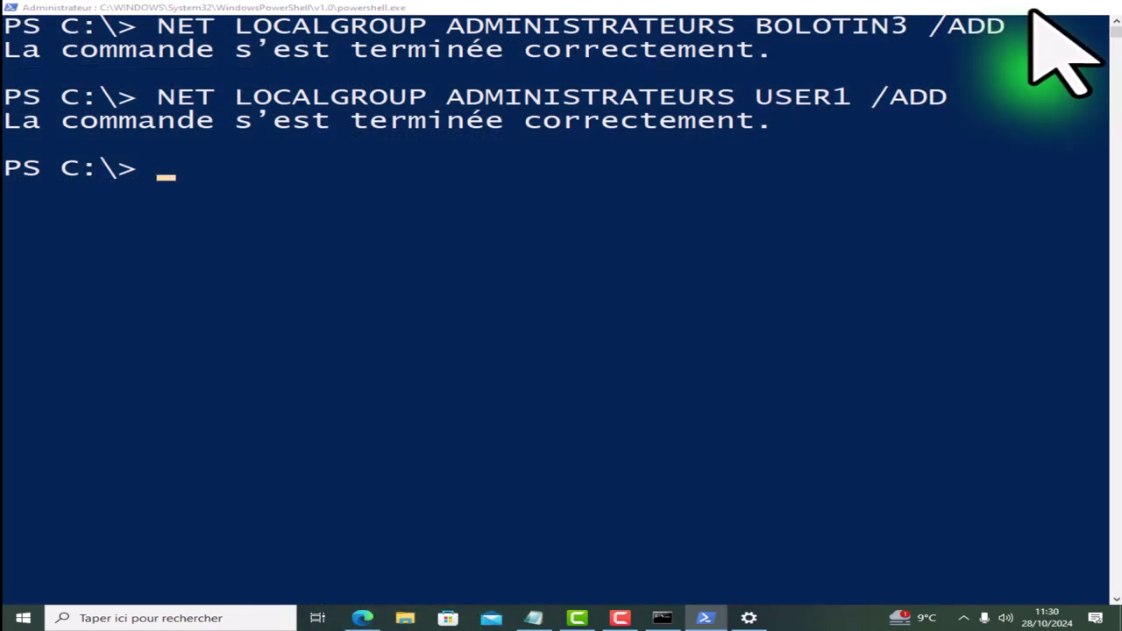
left_click(1023, 7)
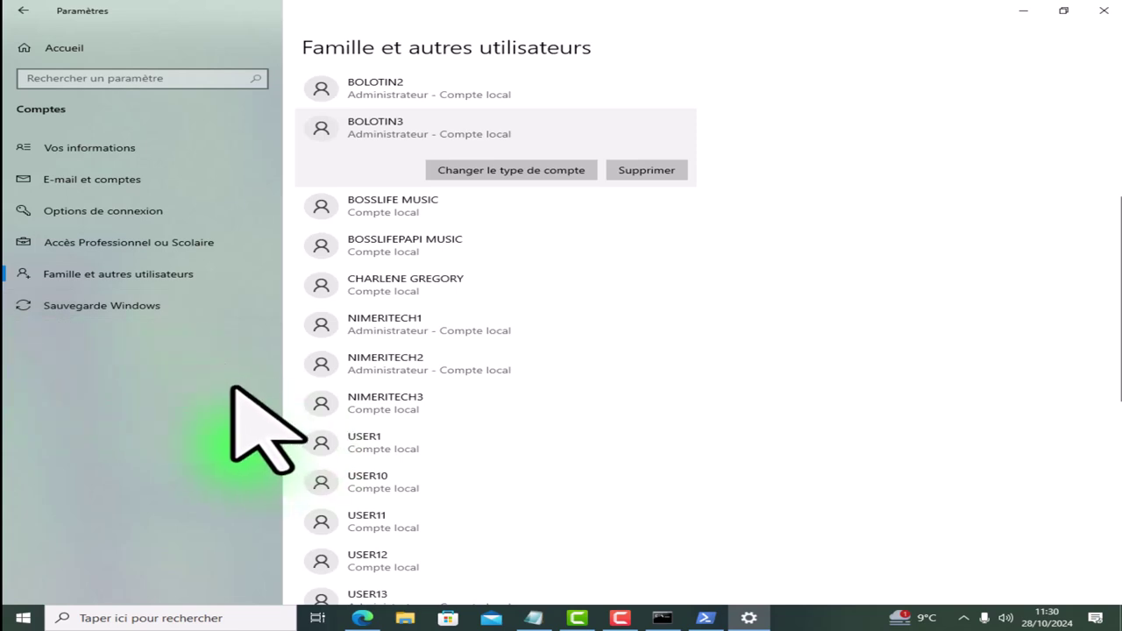
Check the account types of NIMERITECH3 and USER1 in the local accounts list, leaving NIMERITECH3's type as it is.
left_click(447, 401)
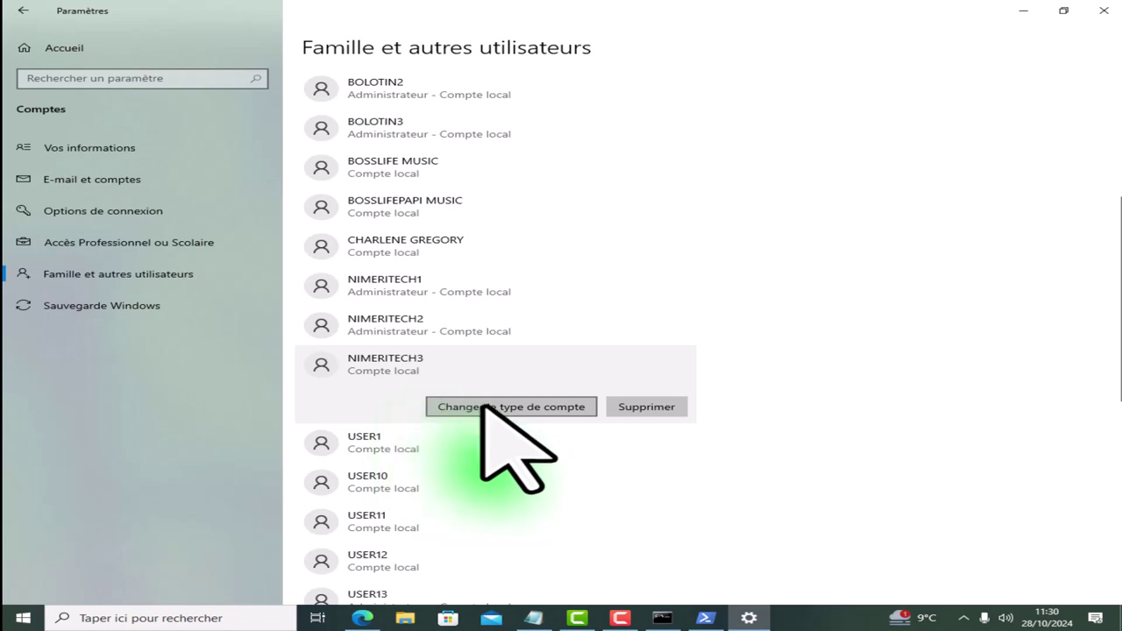
left_click(460, 406)
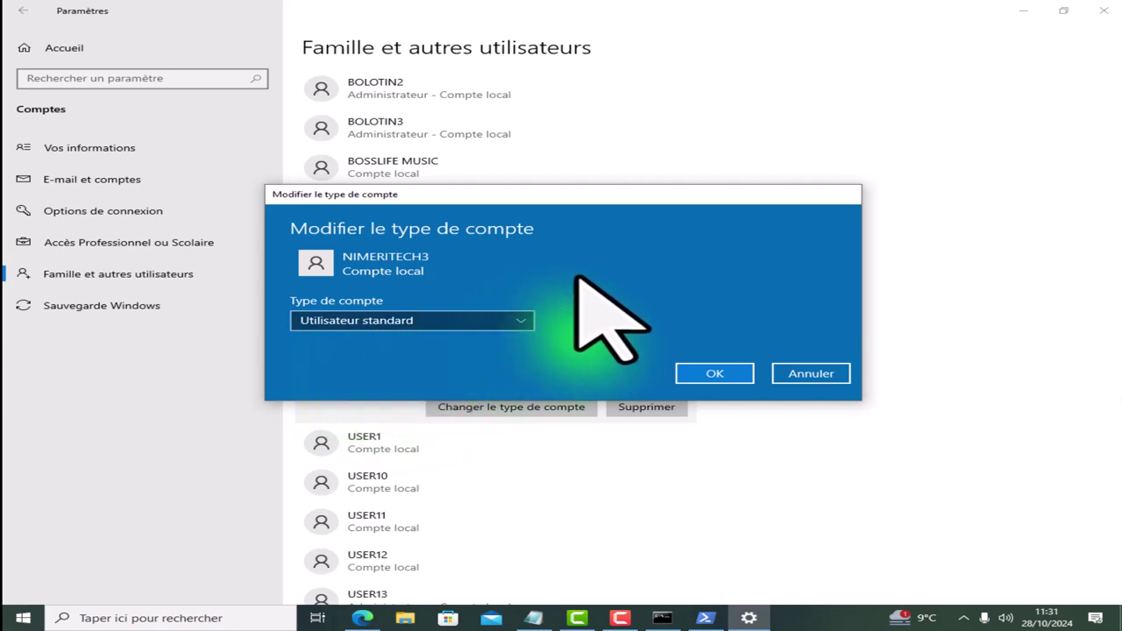
left_click(721, 370)
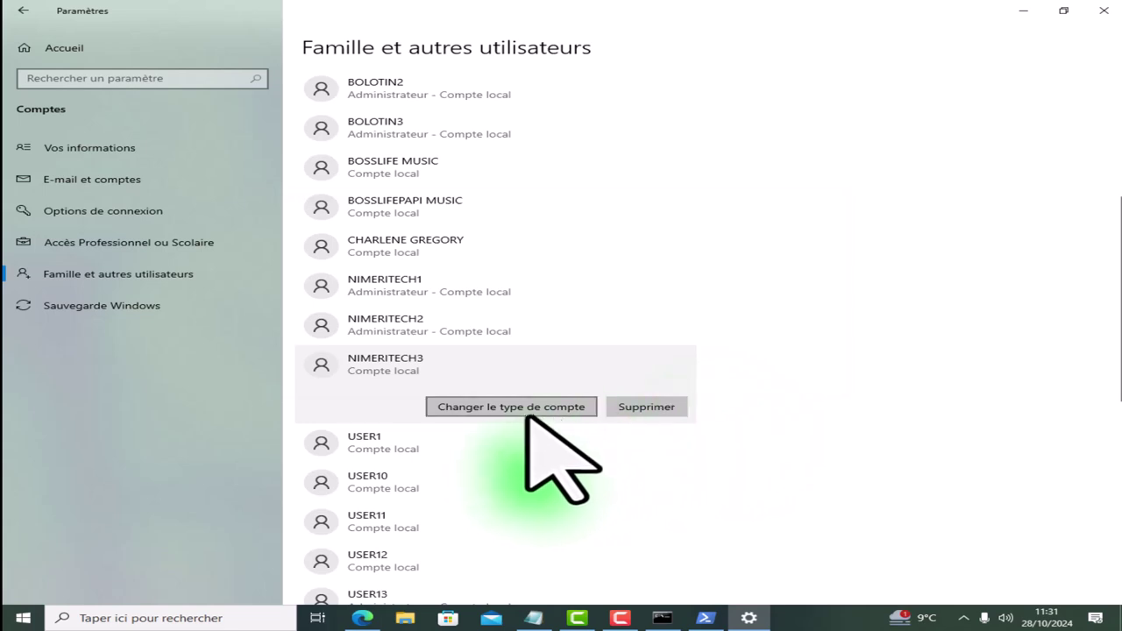
left_click(395, 451)
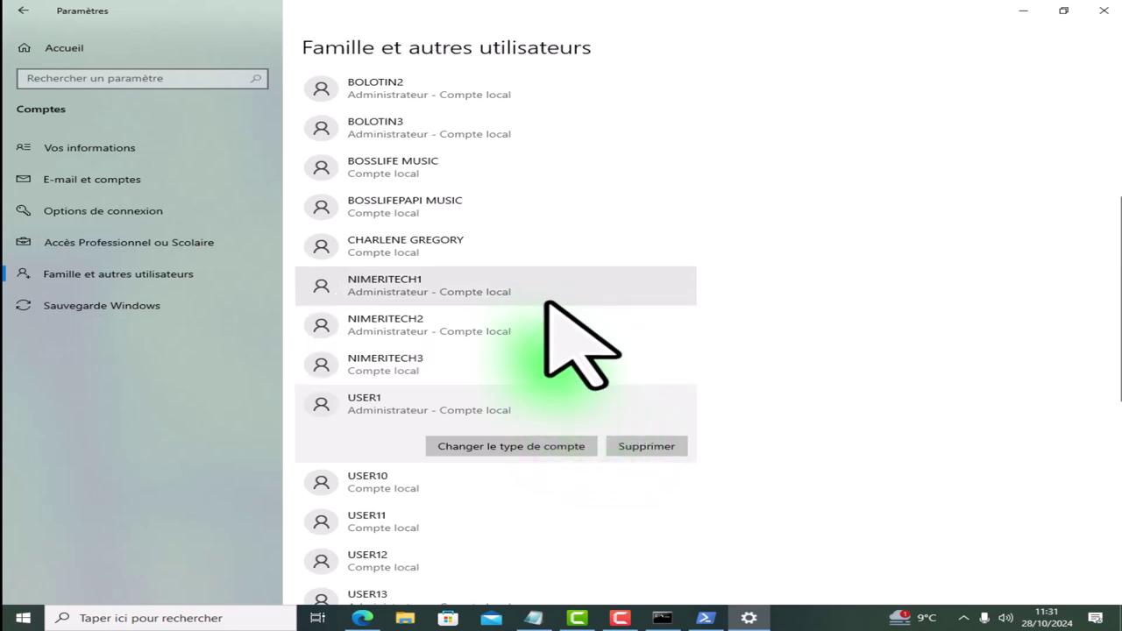
scroll(556, 269, "up", 2)
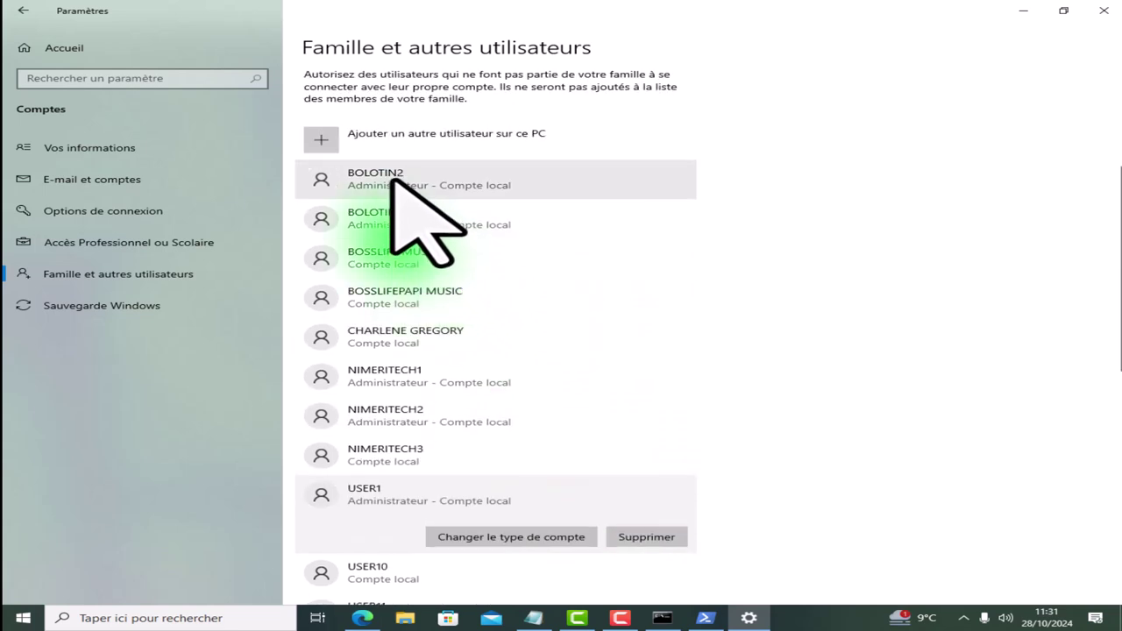
Set USER13's account type to Utilisateur standard and delete the account together with its data.
scroll(450, 313, "down", 8)
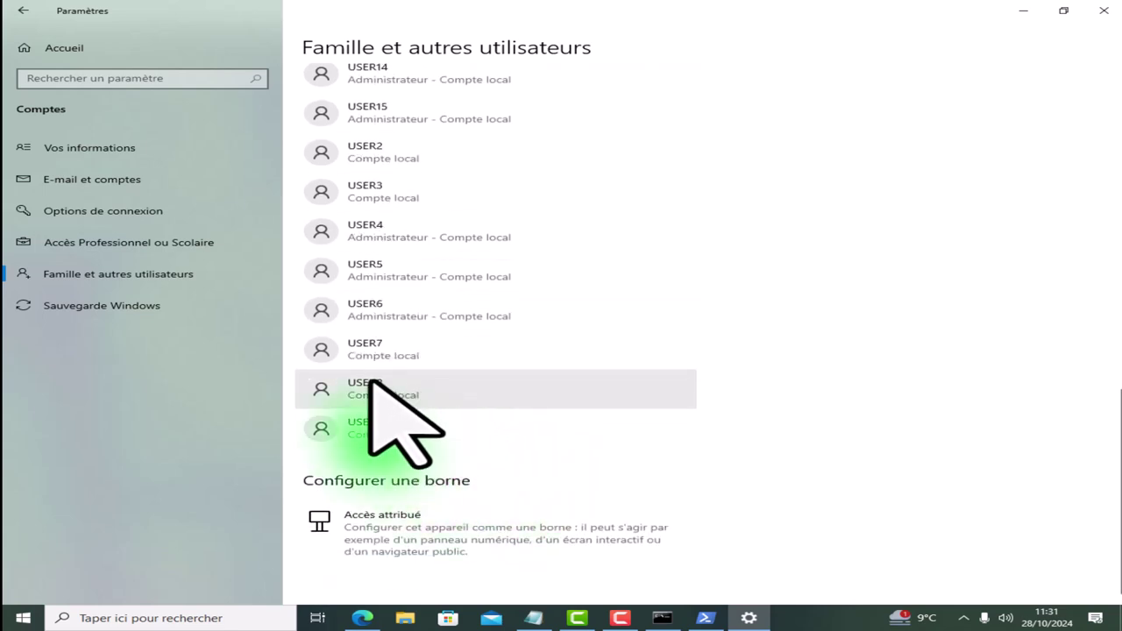
scroll(407, 296, "up", 3)
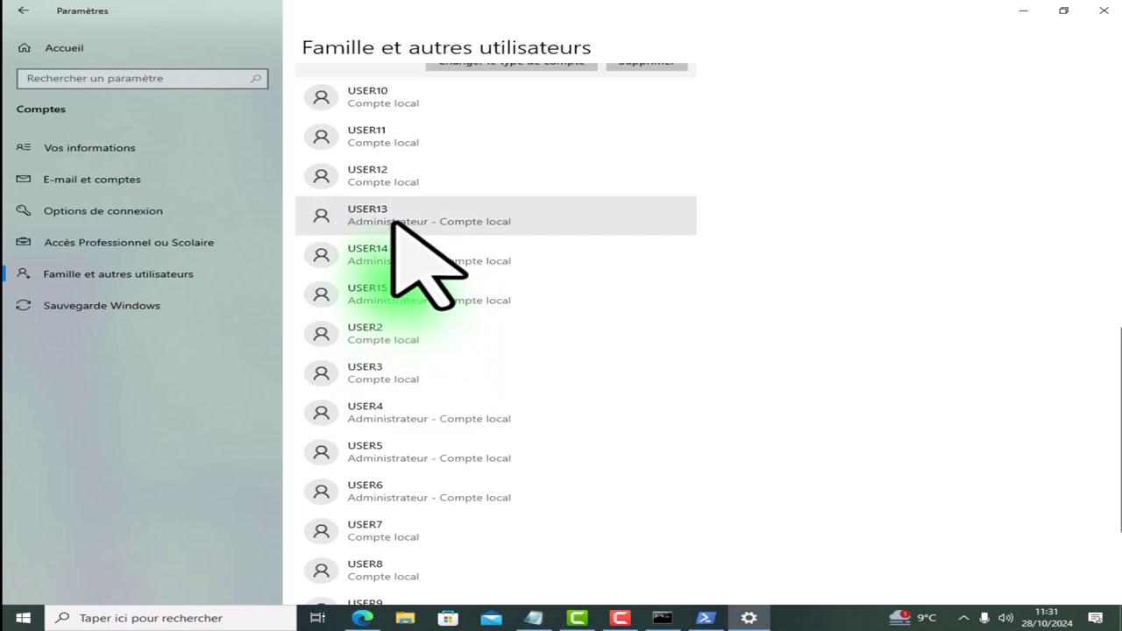
left_click(386, 219)
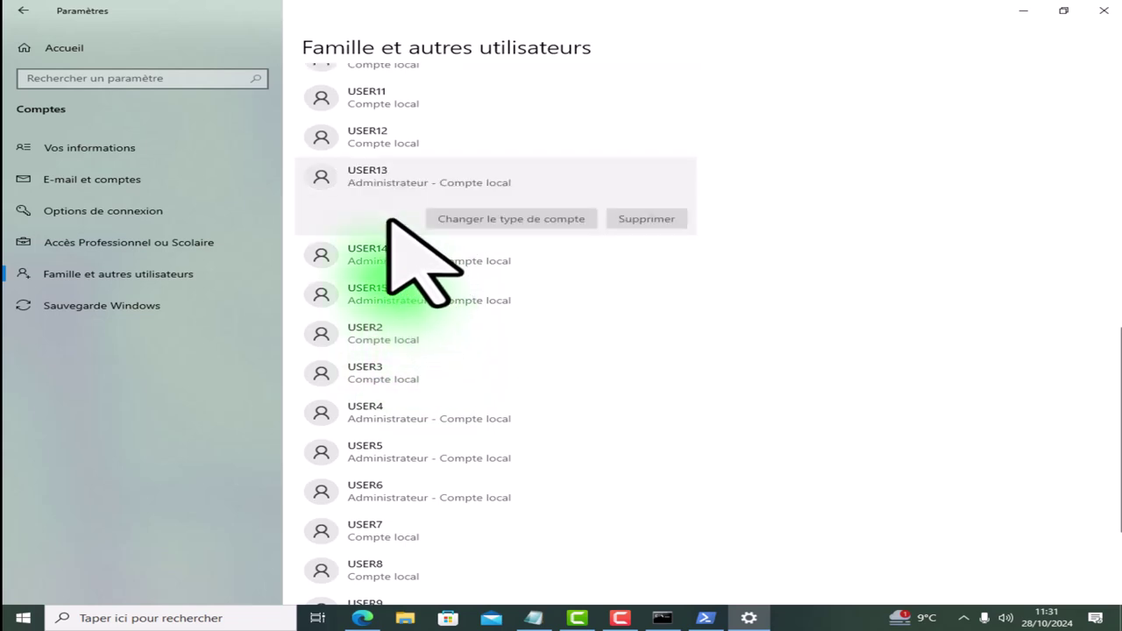
left_click(517, 223)
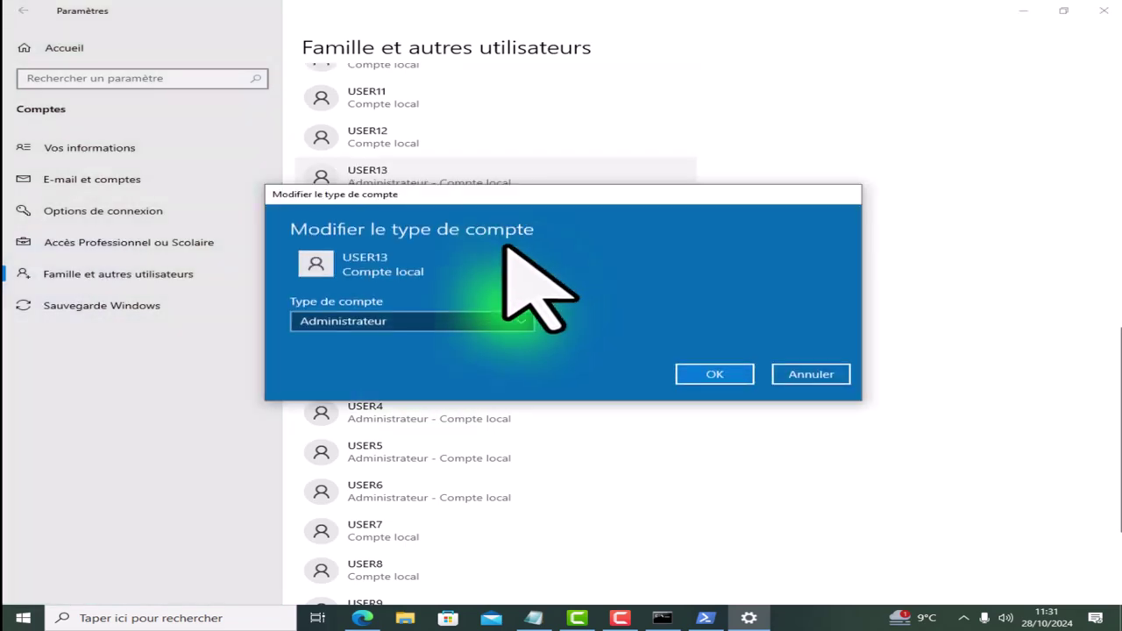
left_click(449, 321)
left_click(402, 342)
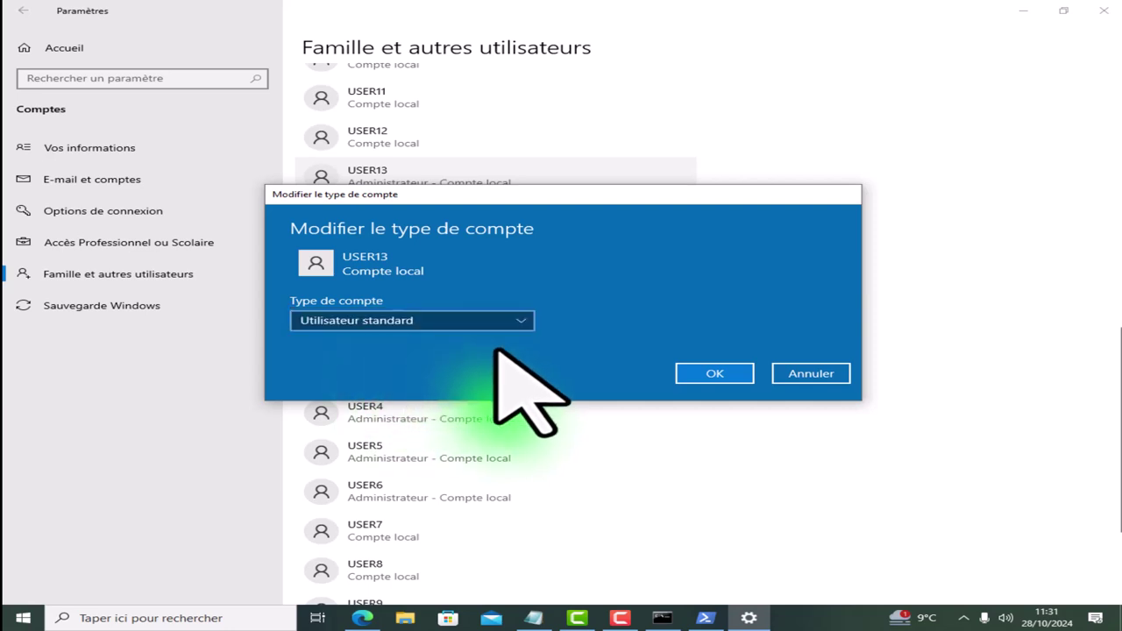
left_click(739, 375)
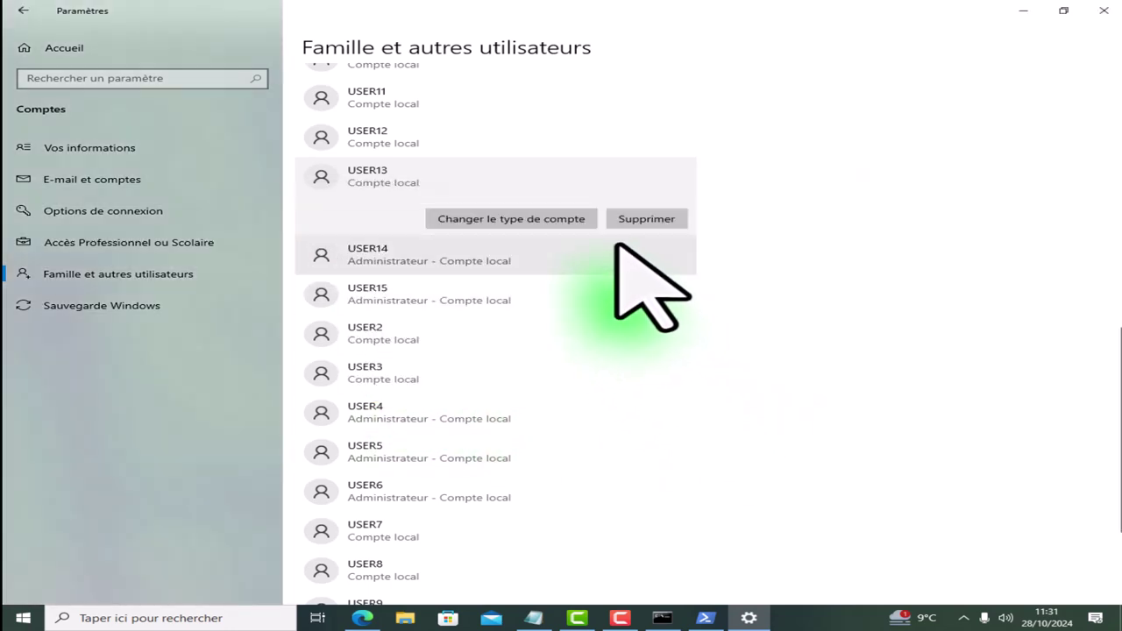
left_click(640, 221)
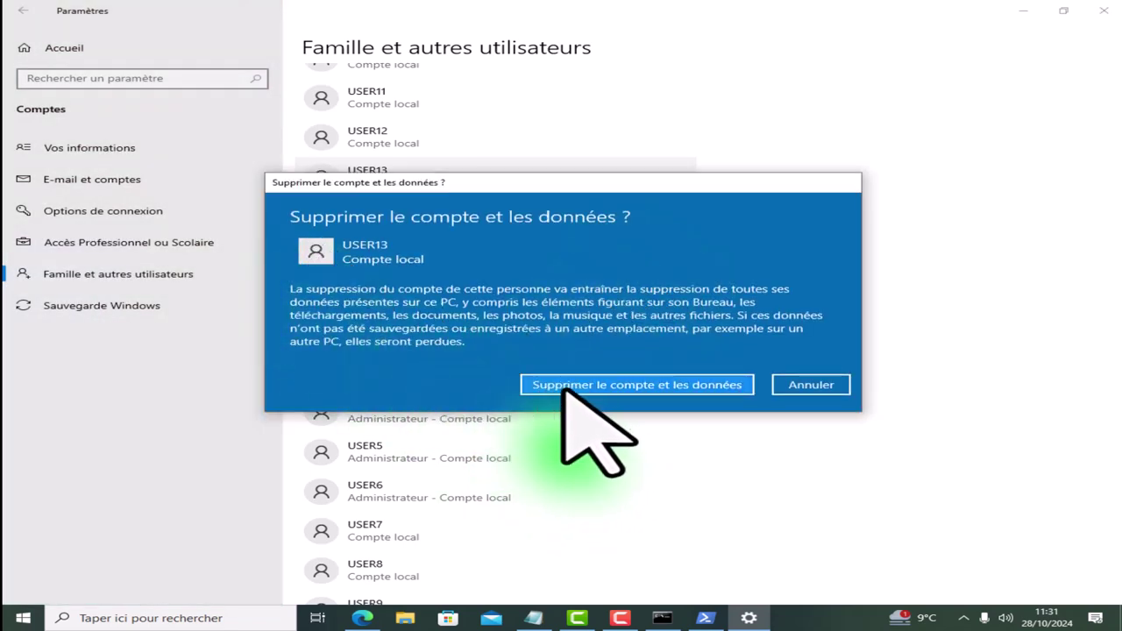
left_click(649, 383)
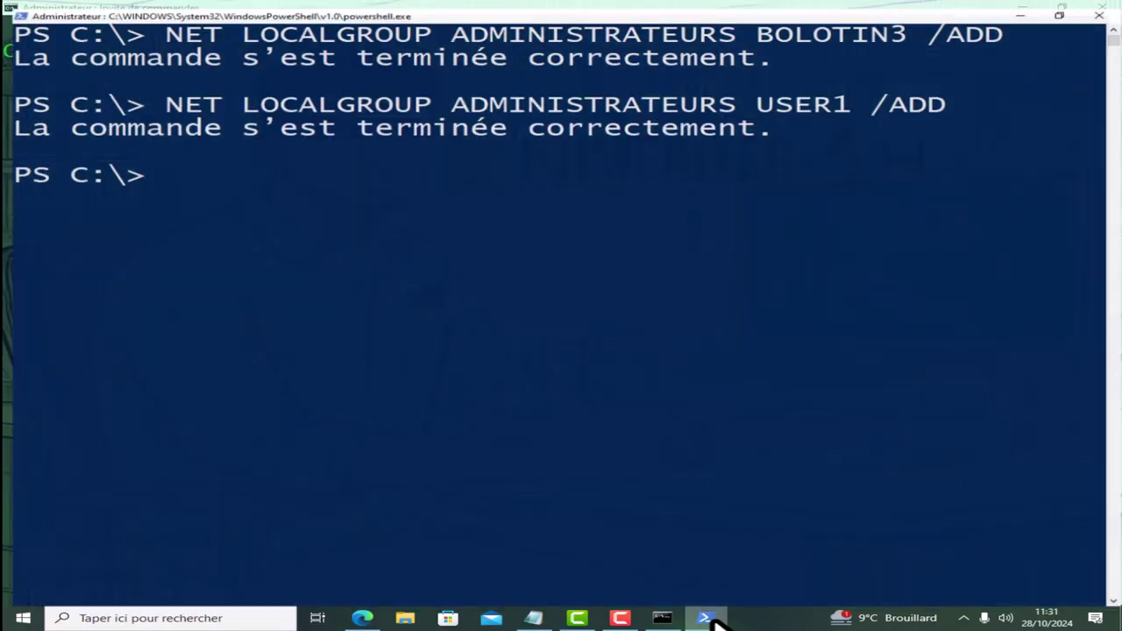
Restore the PowerShell window to a smaller size beside the Command Prompt window and clear its screen.
left_click(1058, 7)
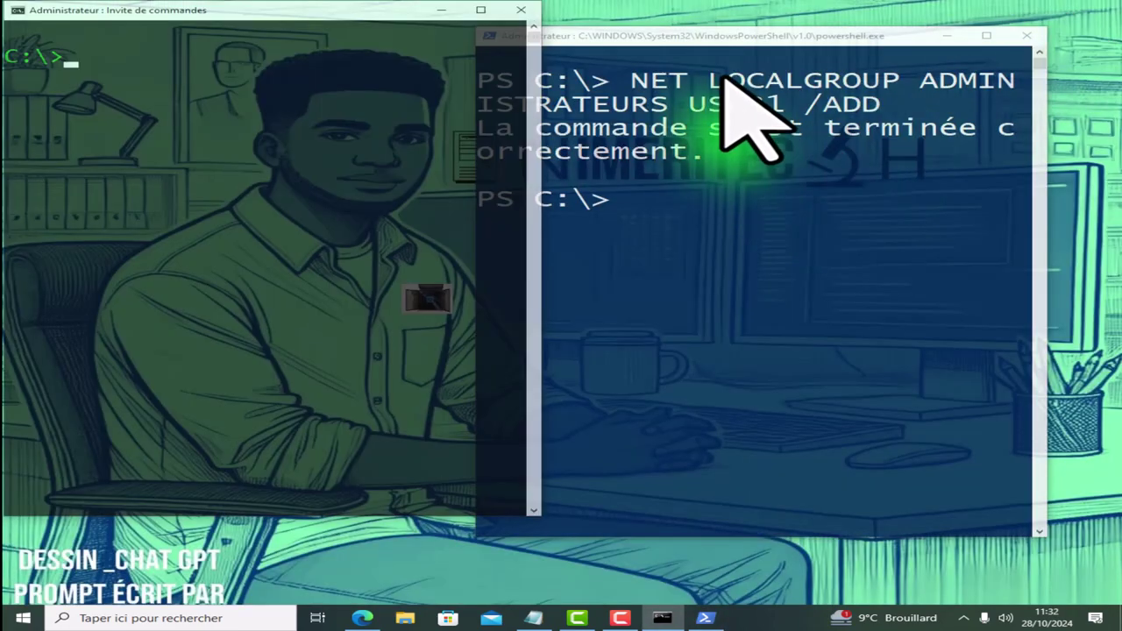
left_click_drag(641, 45, 709, 17)
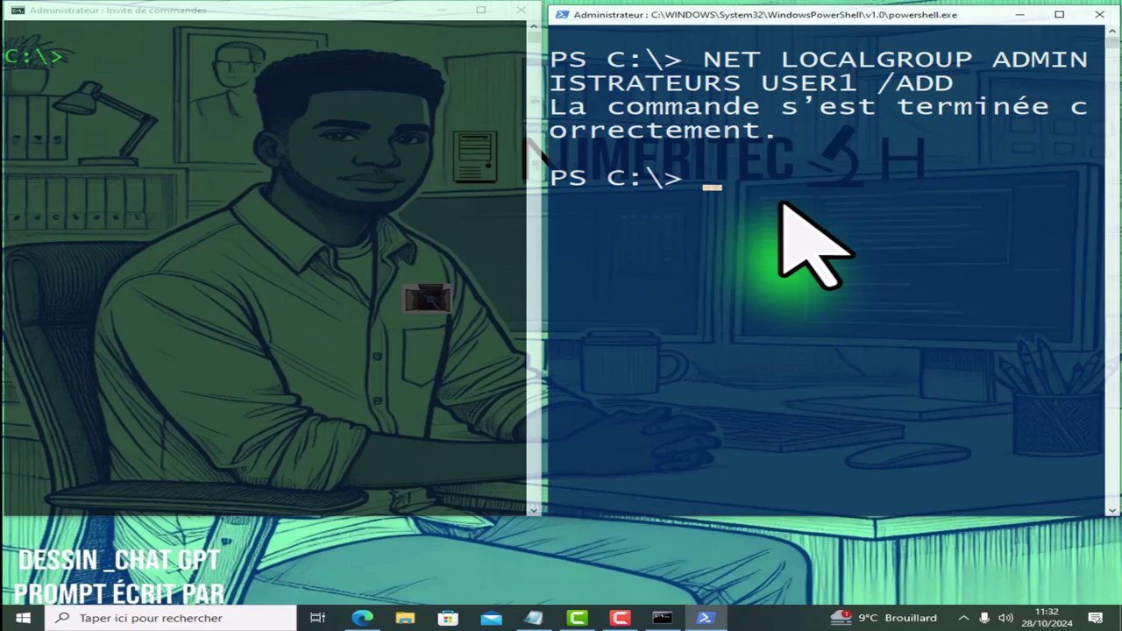
key("Return")
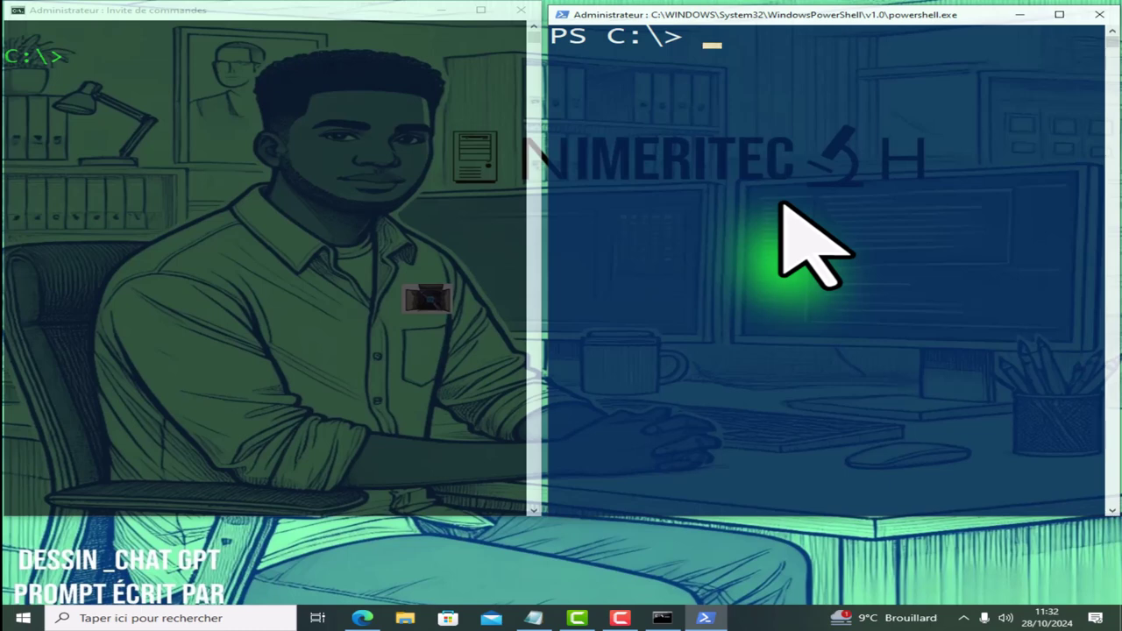
Maximize the PowerShell window, run NET LOCALGROUP and review the full list of local groups.
left_click(1059, 14)
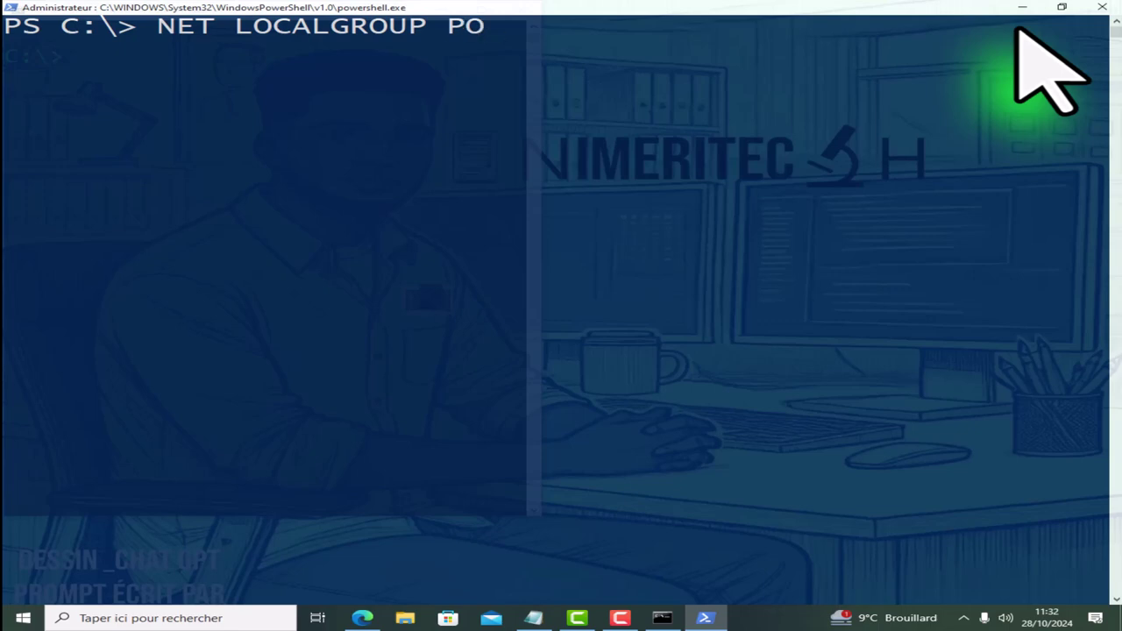
key("Return")
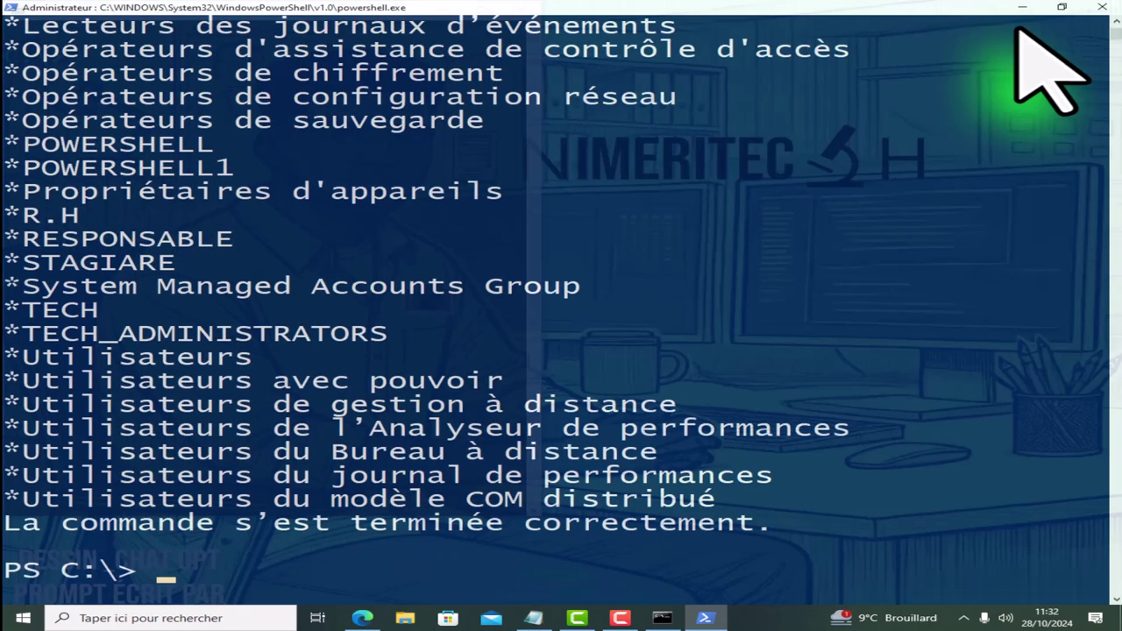
scroll(285, 337, "up", 2)
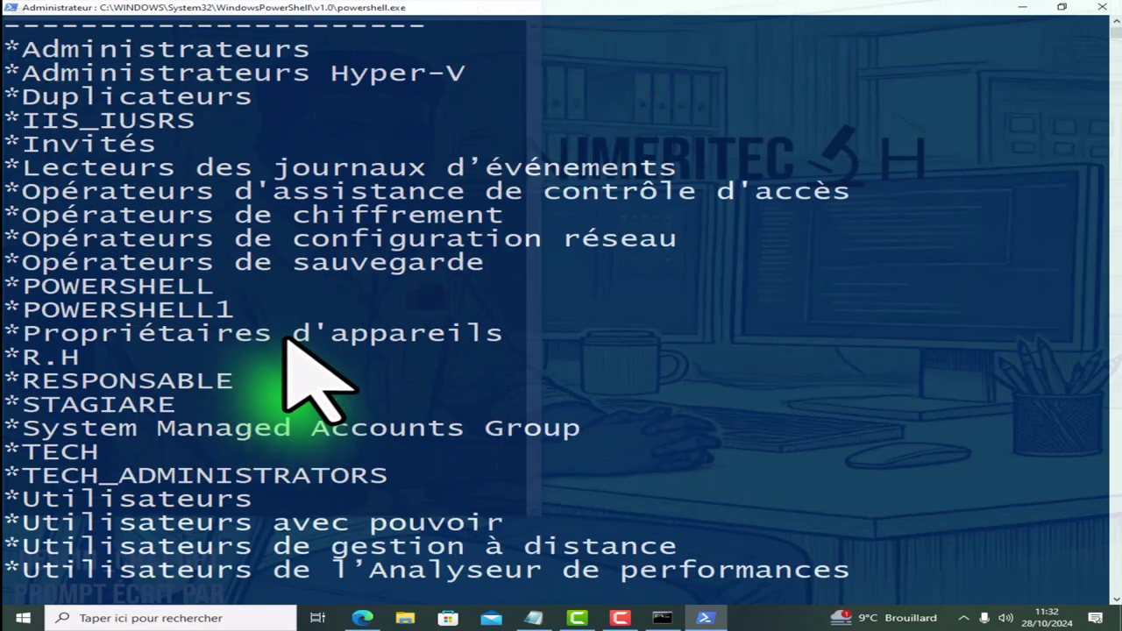
scroll(287, 336, "up", 2)
scroll(283, 325, "down", 8)
scroll(233, 306, "up", 5)
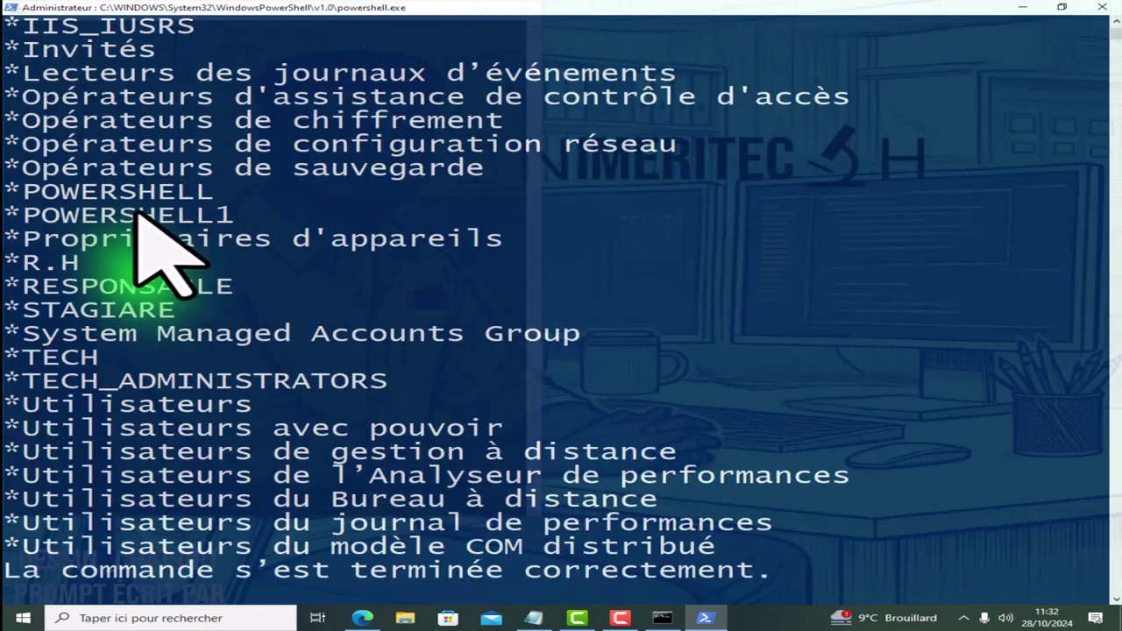
scroll(136, 213, "up", 1)
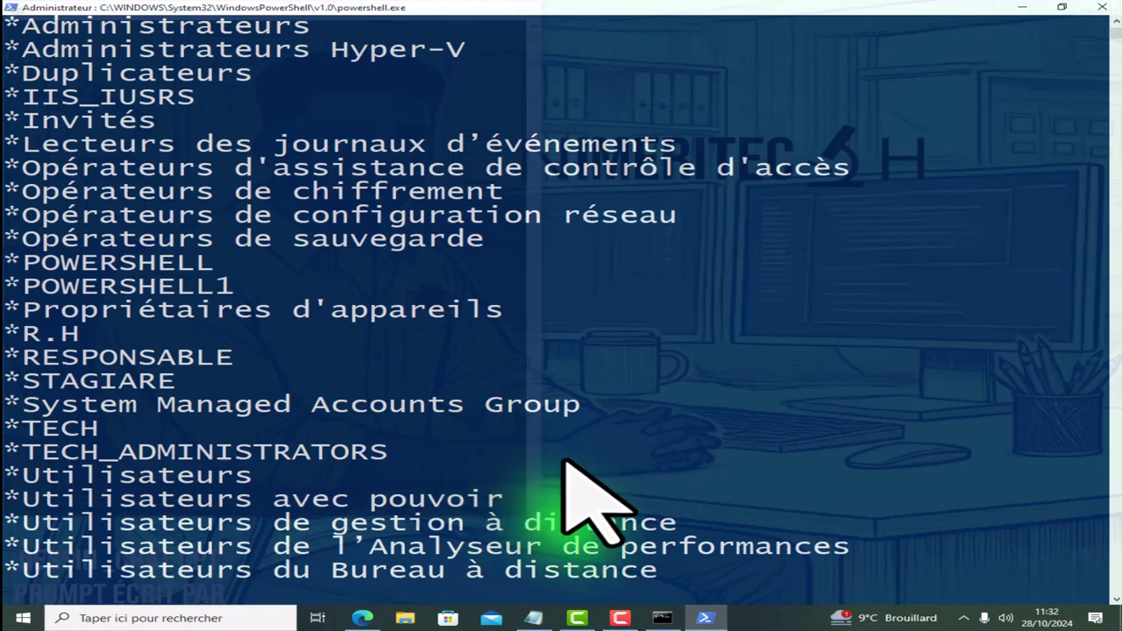
scroll(567, 458, "up", 2)
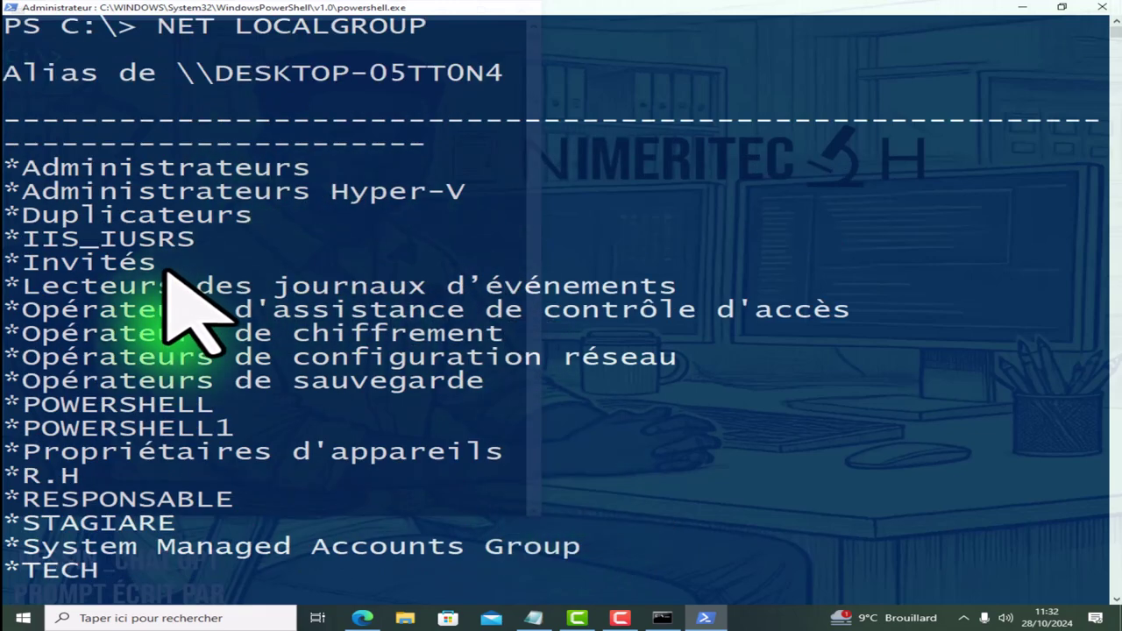
scroll(263, 368, "down", 2)
Switch to the Command Prompt, place its window over the PowerShell output and run NET LOCALGROUP.
left_click(662, 618)
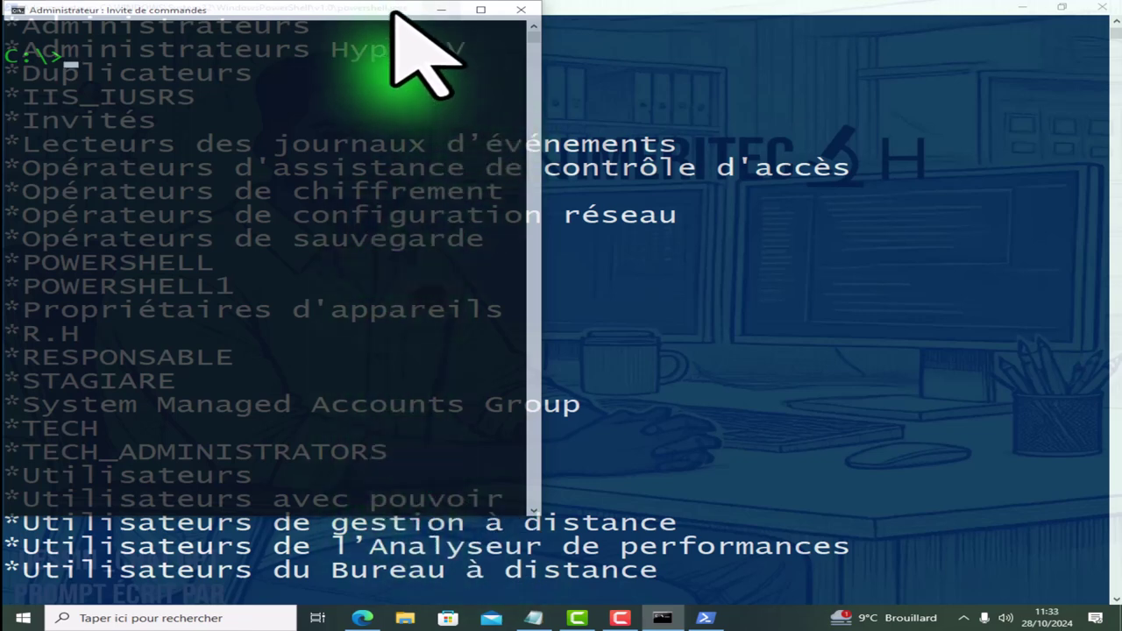
left_click_drag(388, 10, 537, 37)
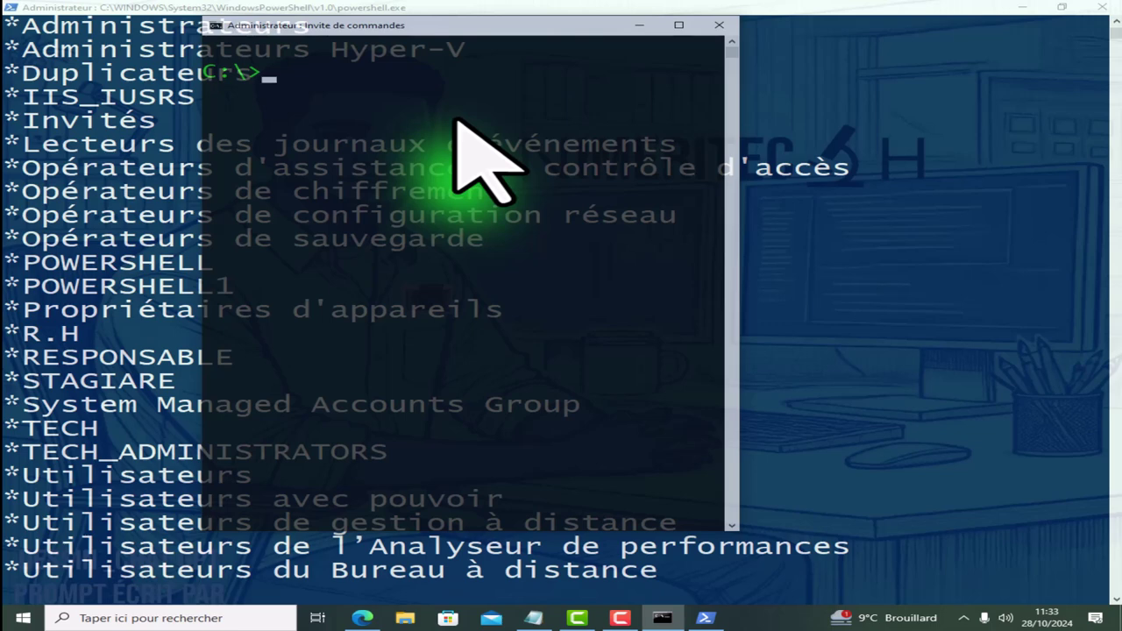
type("NET LOCAL")
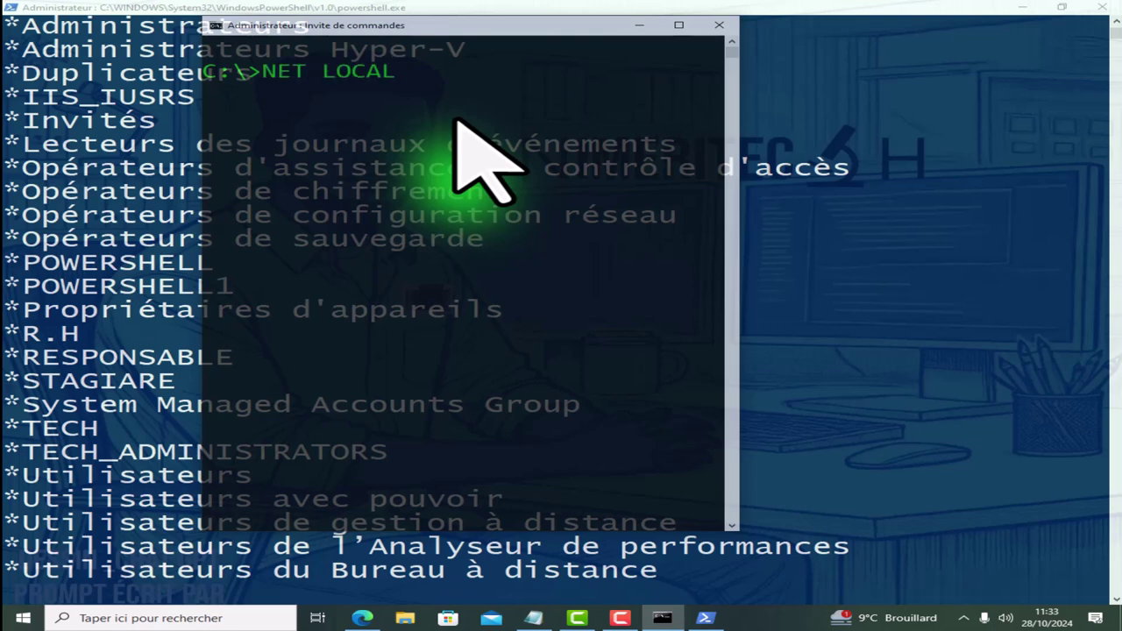
type("GROUP")
key("Return")
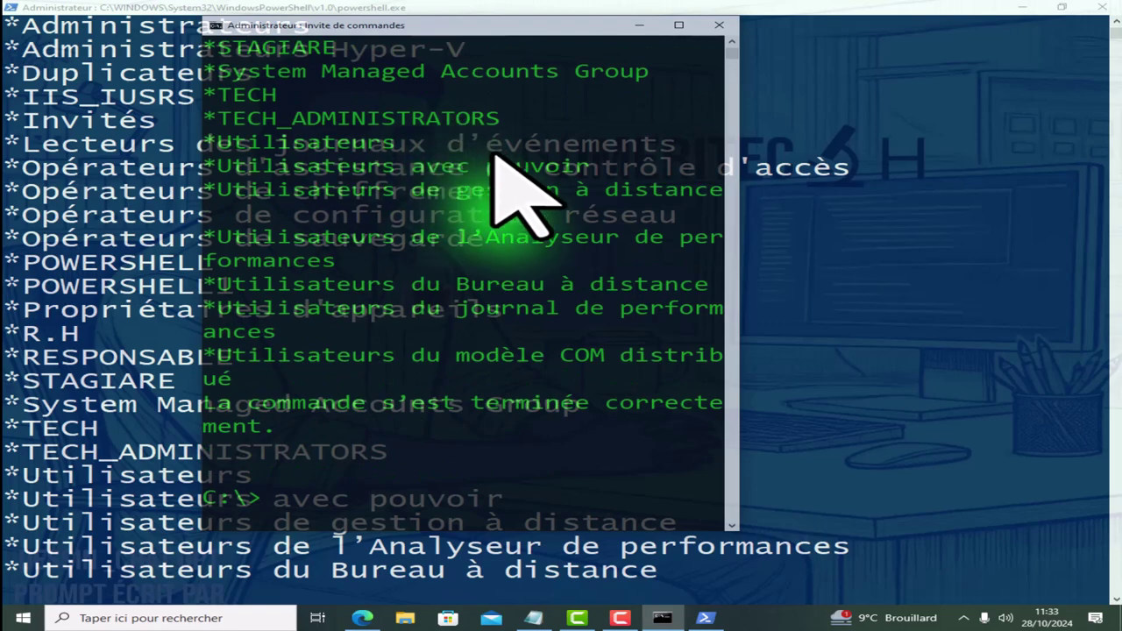
Compare the local group list in the Command Prompt with the one in the PowerShell window behind it.
scroll(523, 402, "up", 6)
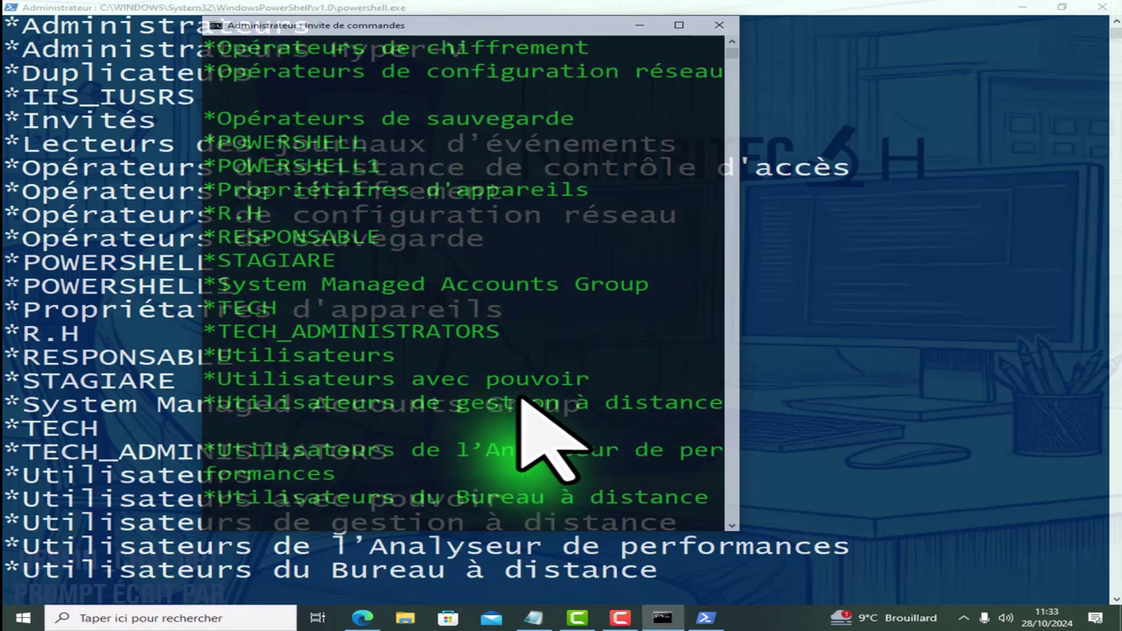
scroll(524, 401, "up", 3)
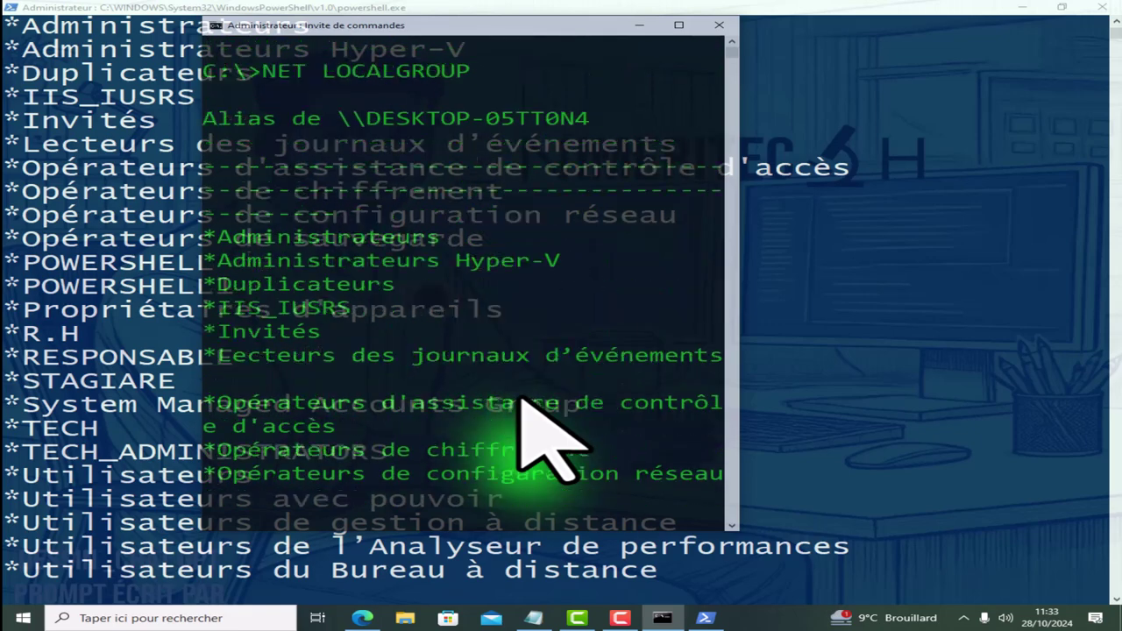
scroll(526, 403, "down", 1)
scroll(526, 403, "up", 1)
scroll(526, 403, "down", 1)
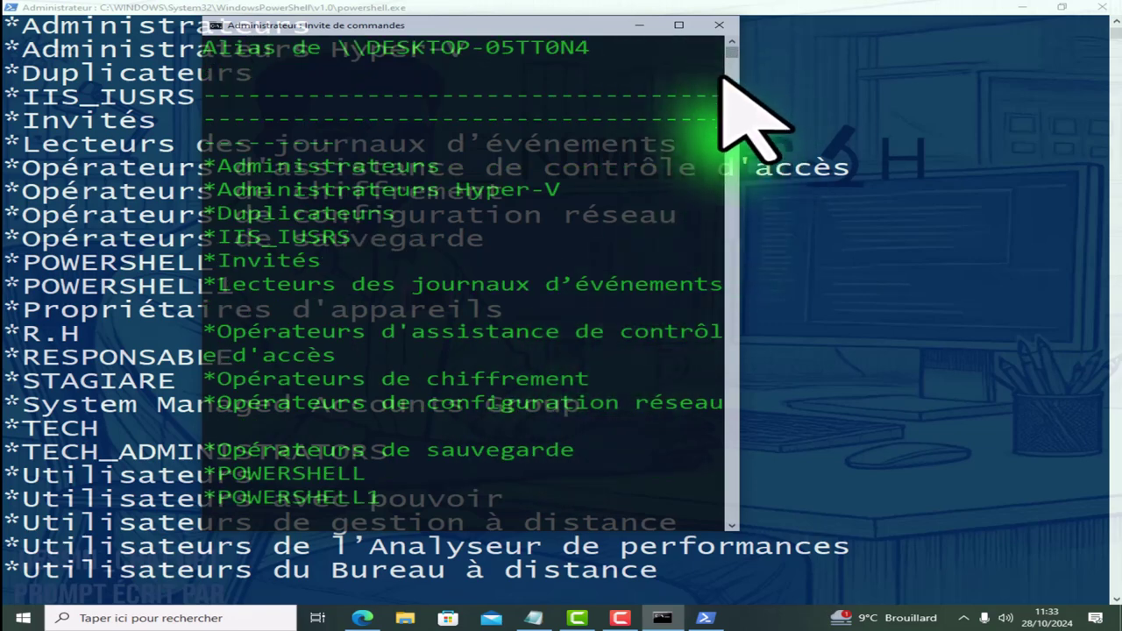
scroll(614, 207, "down", 1)
scroll(613, 207, "down", 3)
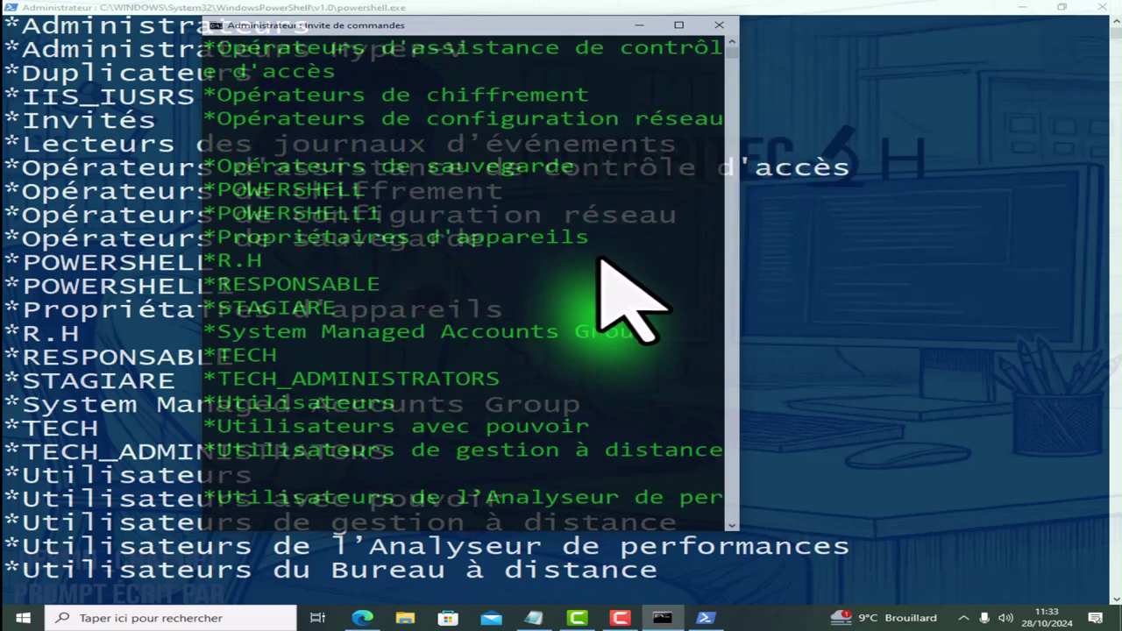
scroll(296, 386, "down", 5)
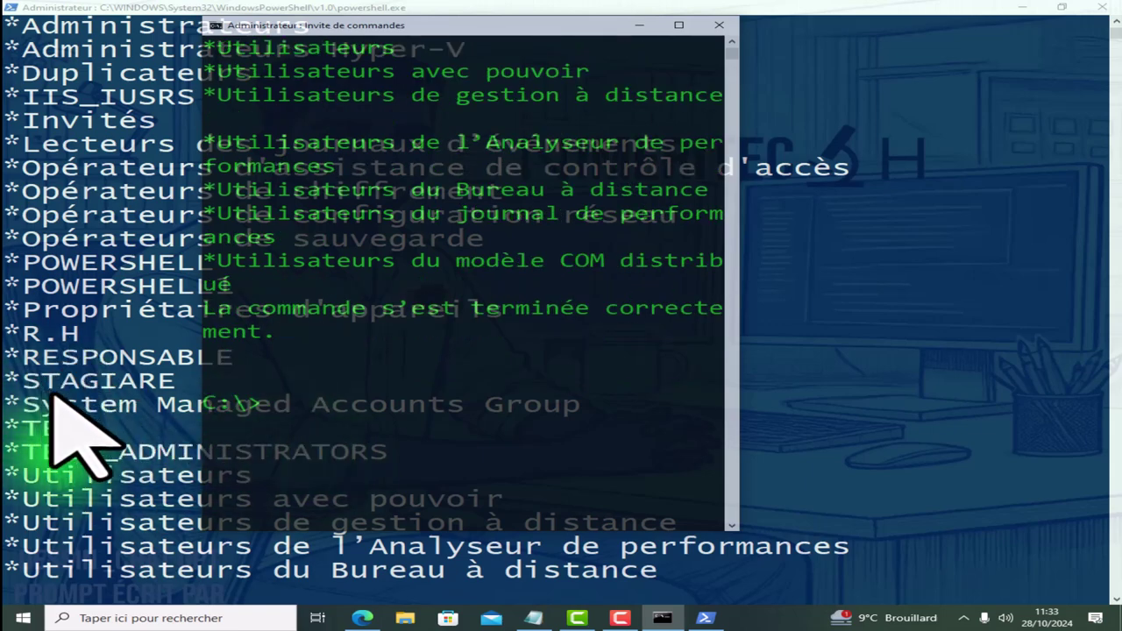
scroll(106, 412, "down", 4)
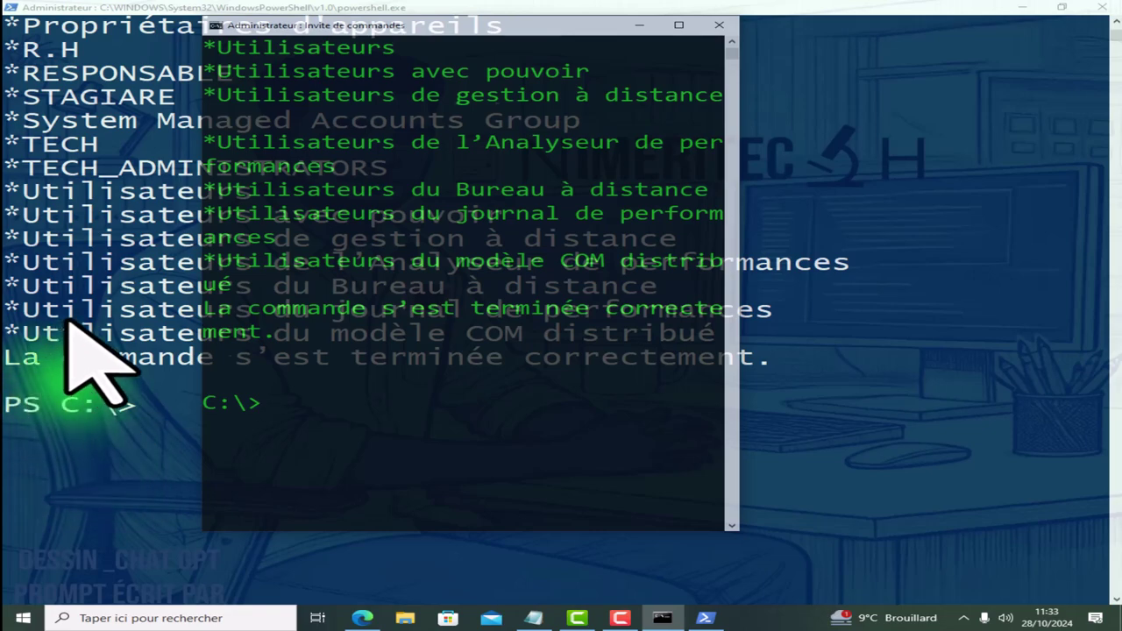
scroll(75, 325, "up", 2)
scroll(72, 316, "down", 1)
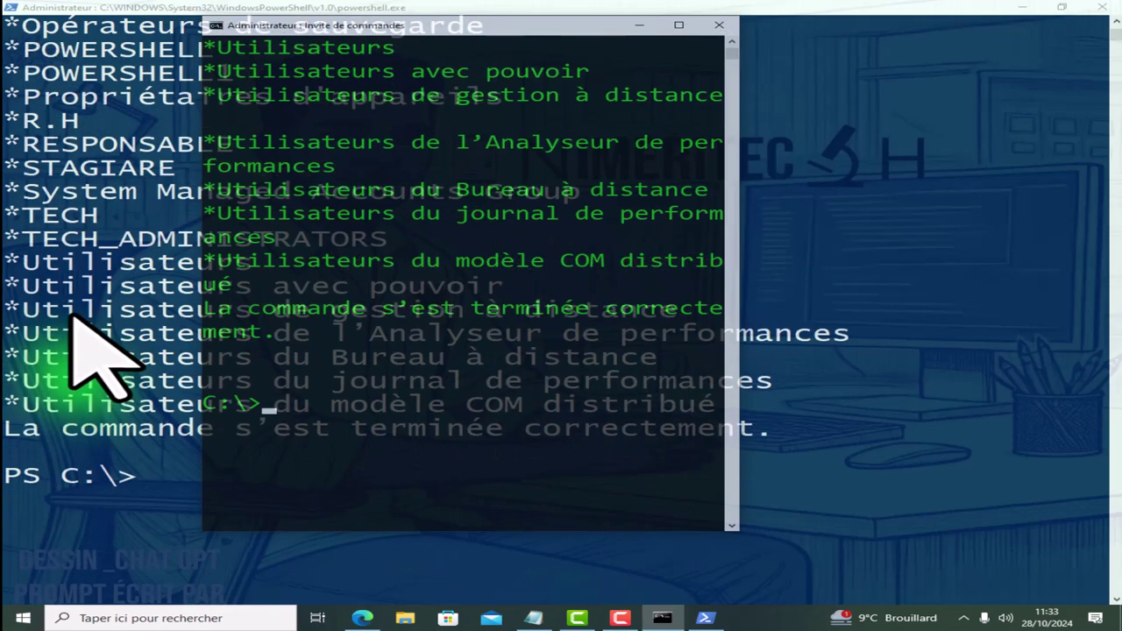
Switch to PowerShell and highlight the STAGIARE, RESPONSABLE and TECH_ADMINISTRATORS entries in the group list.
left_click(25, 191)
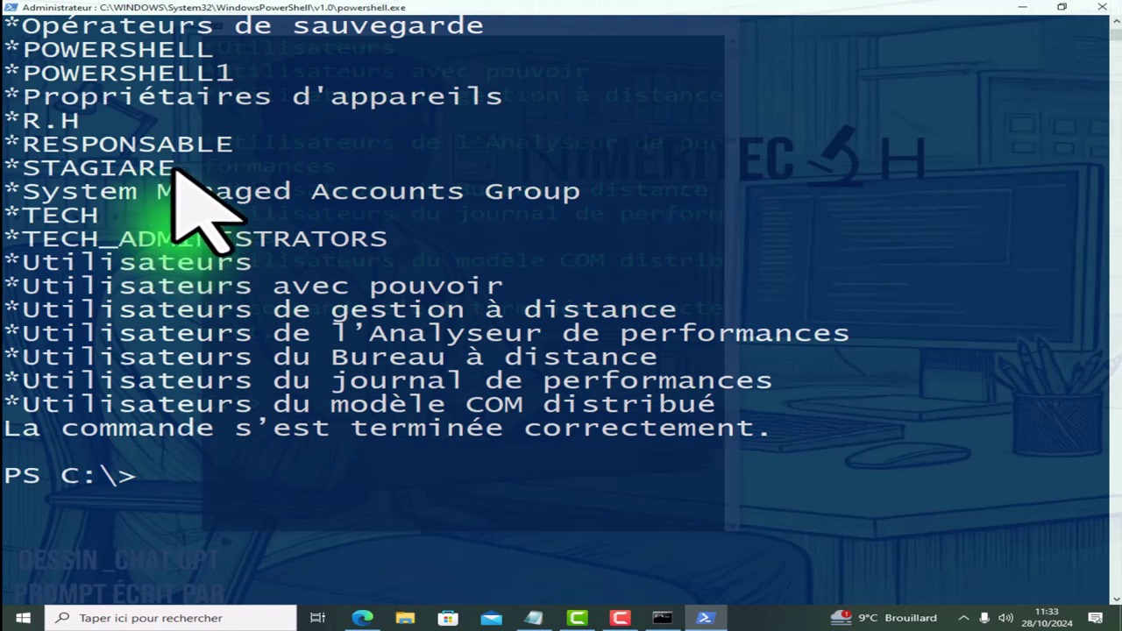
left_click_drag(176, 171, 5, 171)
left_click_drag(233, 121, 30, 175)
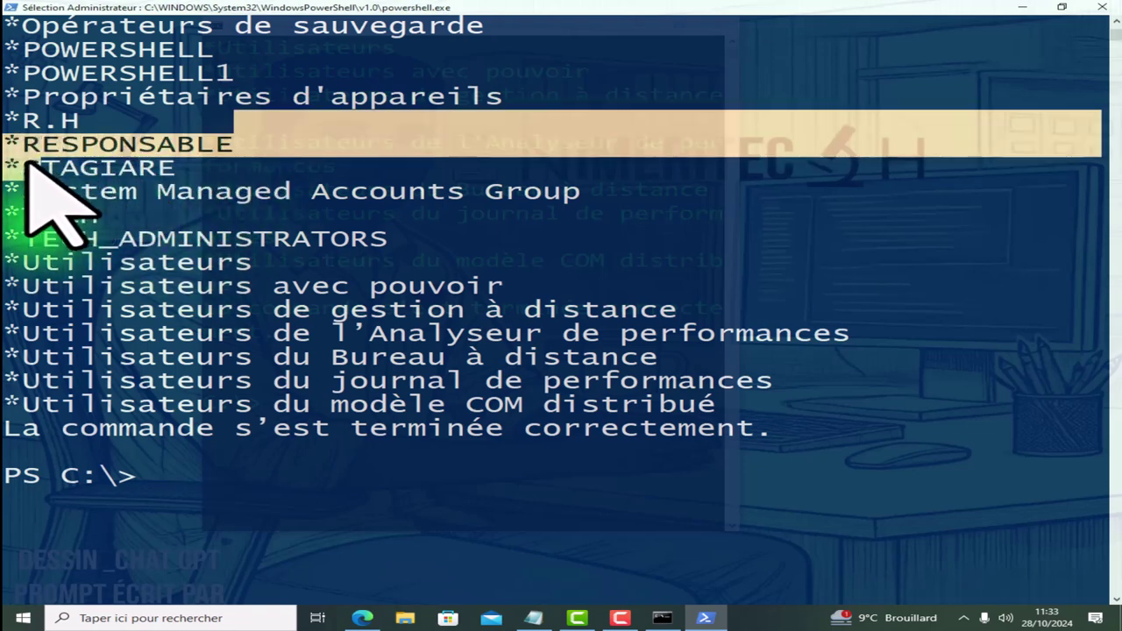
left_click_drag(24, 237, 390, 235)
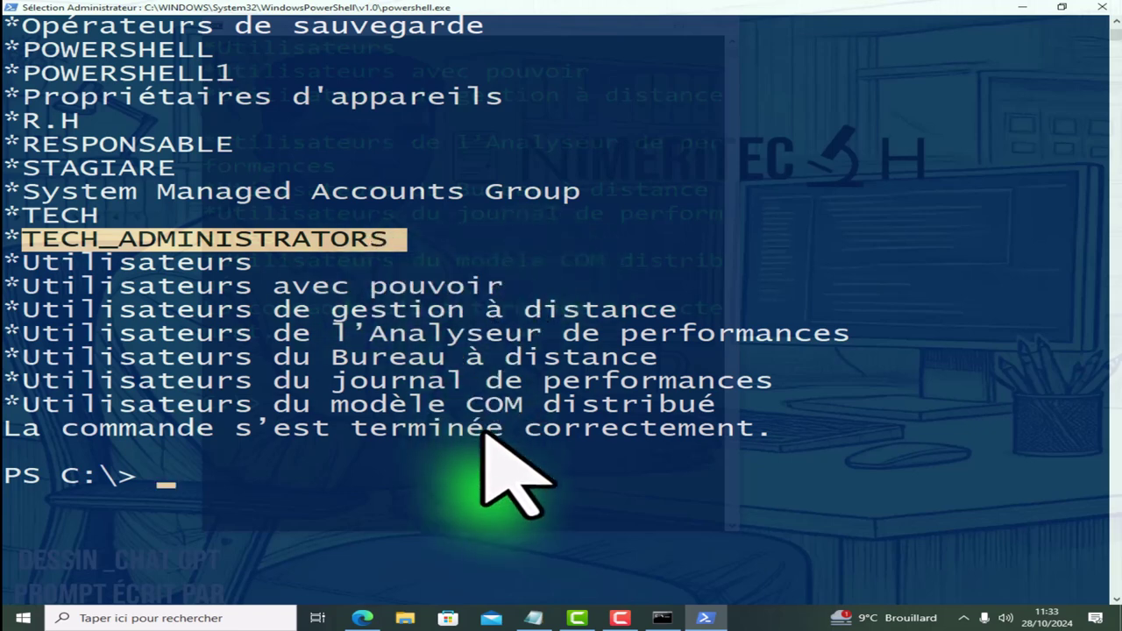
Clear the console and try to create a local group named POWERSHELL with NET LOCALGROUP POWERSHELL /ADD.
type("CLS")
key("Return")
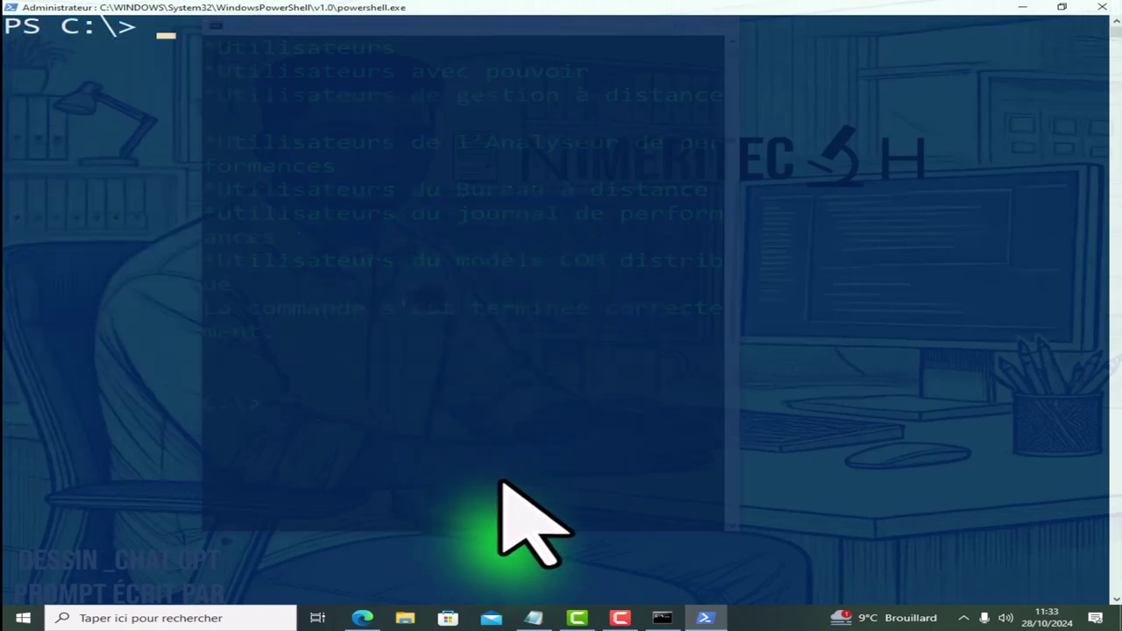
type("NET ")
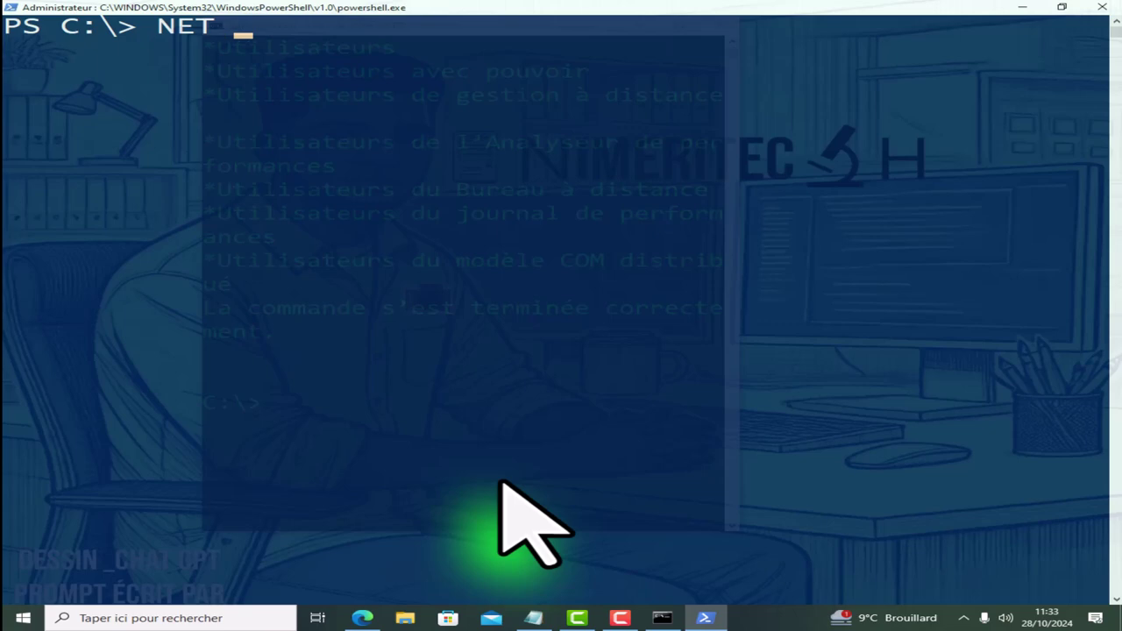
type("LOCALGROUP")
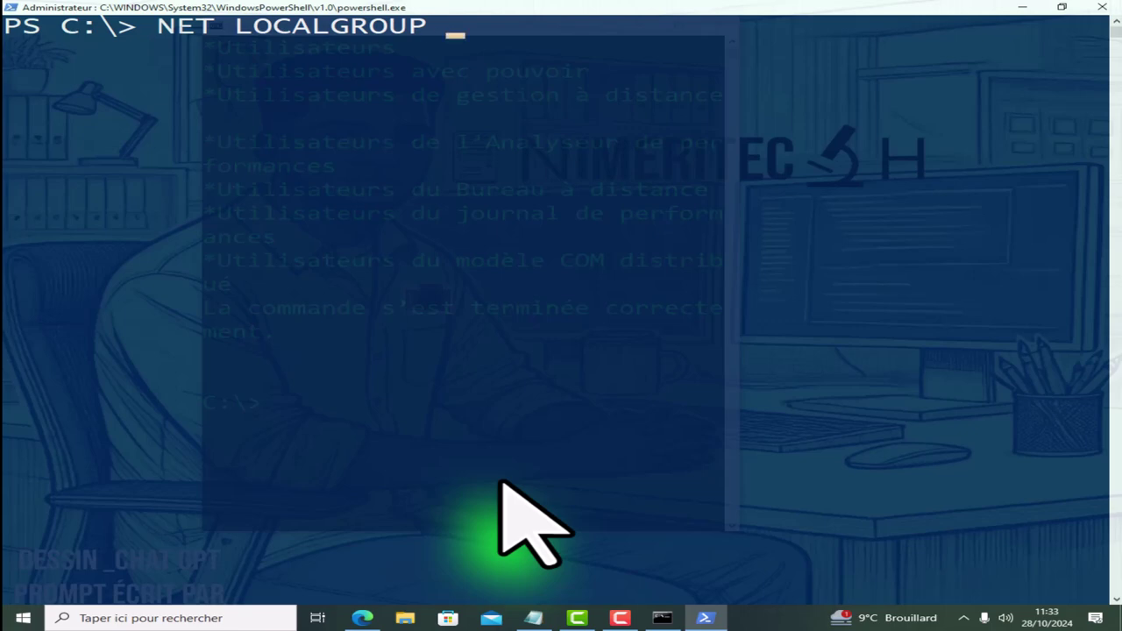
type(" POWER")
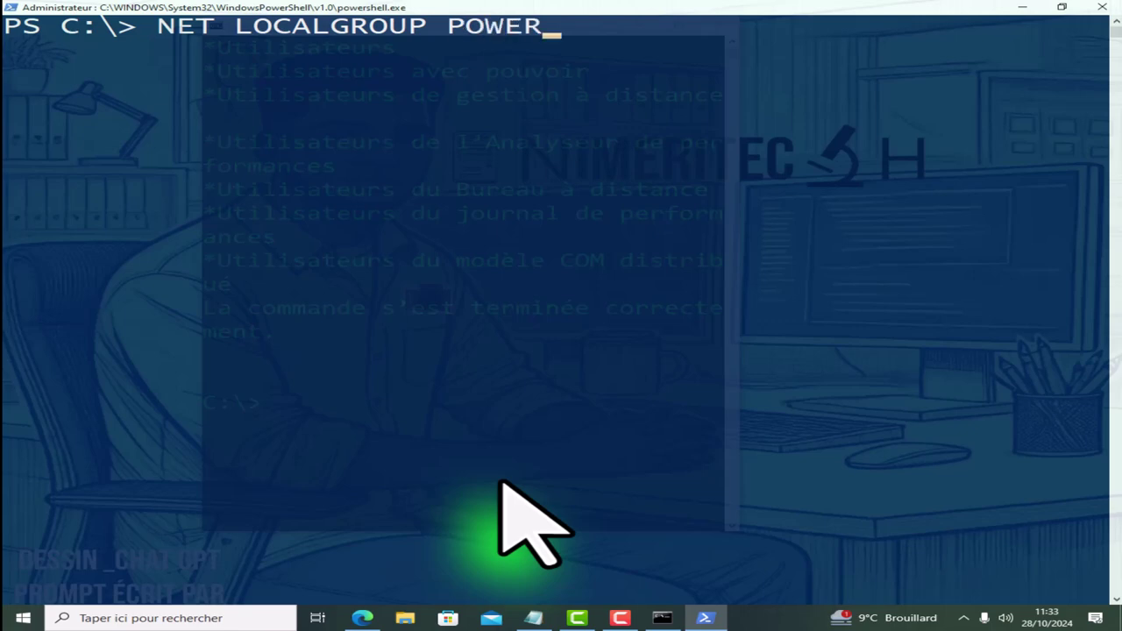
type("SHELL")
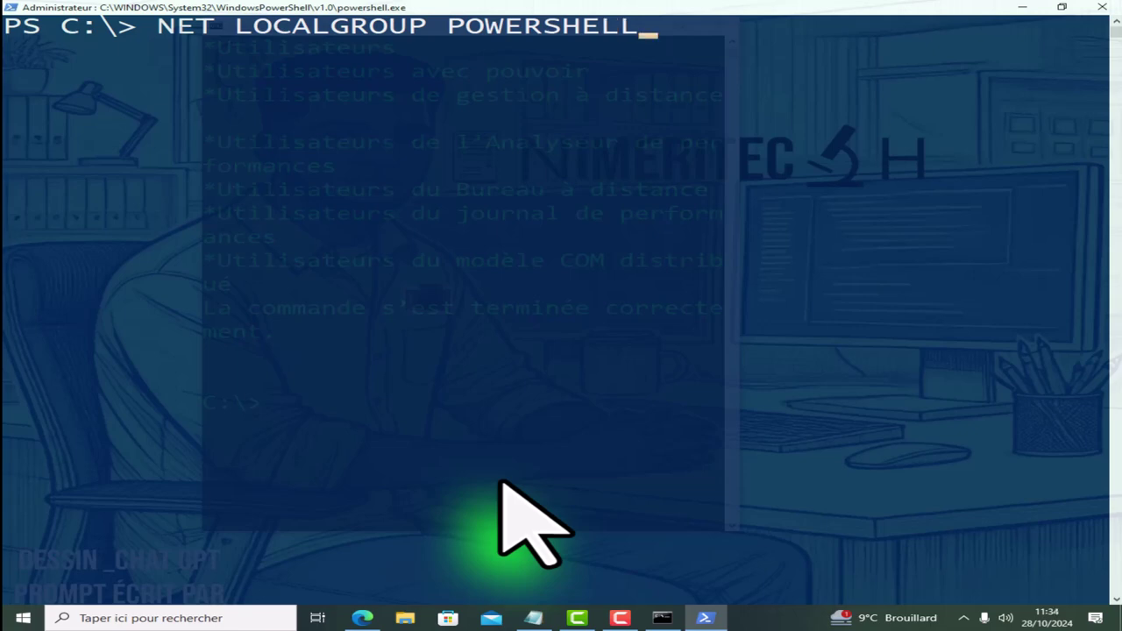
type(" /ADD")
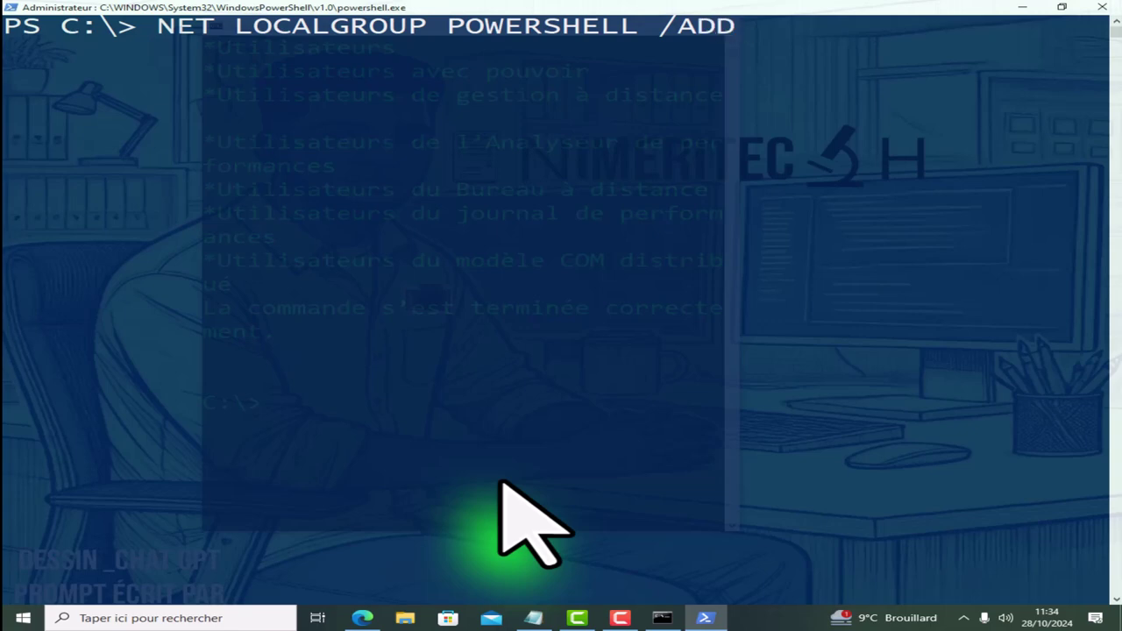
key("Return")
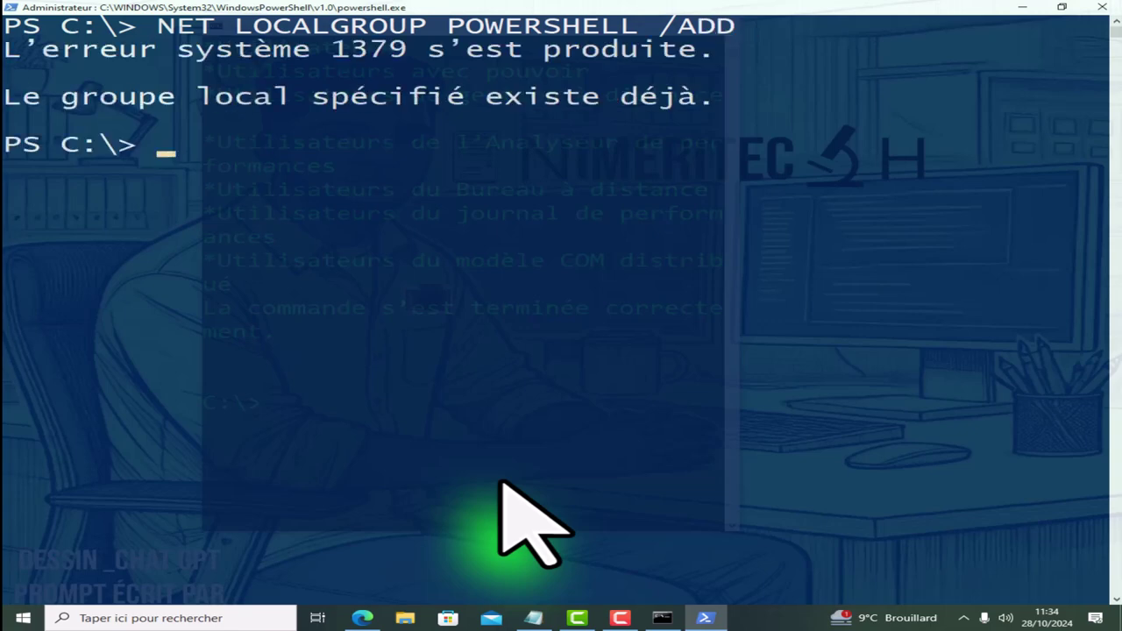
Clear the output and retry adding the POWERSHELL local group with the same NET LOCALGROUP /ADD command.
type("CLS")
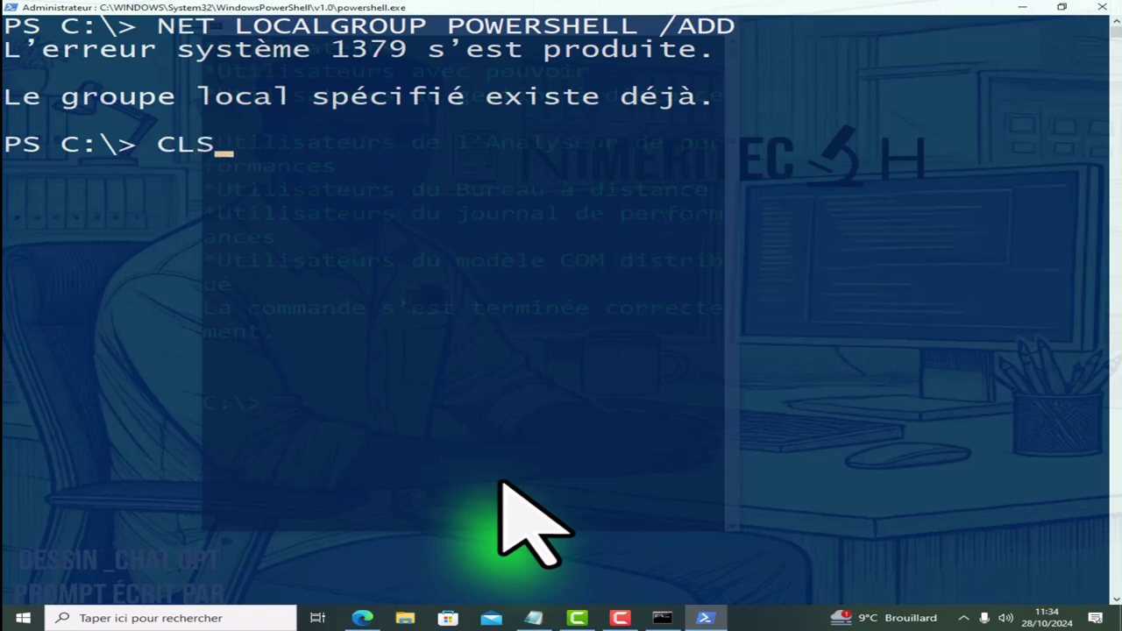
key("Return")
type("NET")
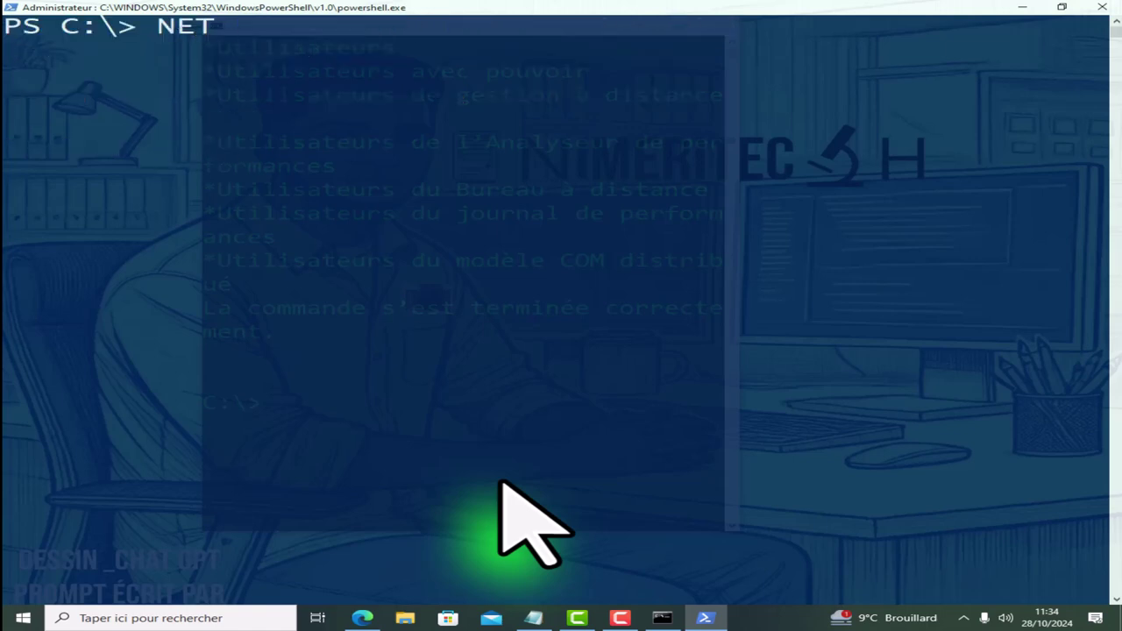
type(" LOCALGROU")
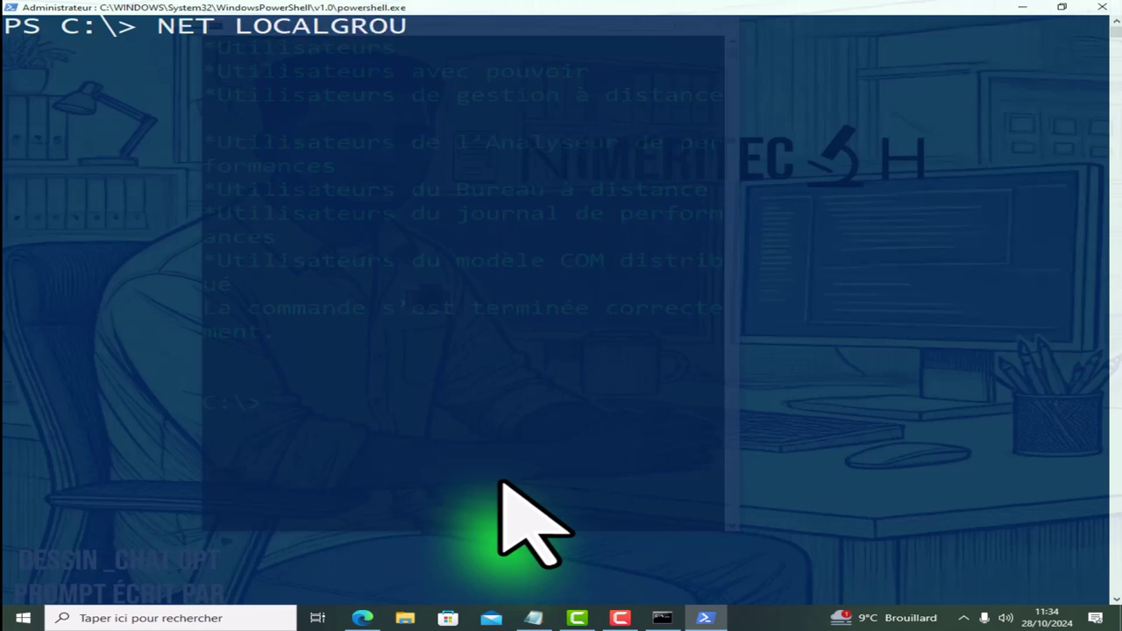
type("P POWERSHELL")
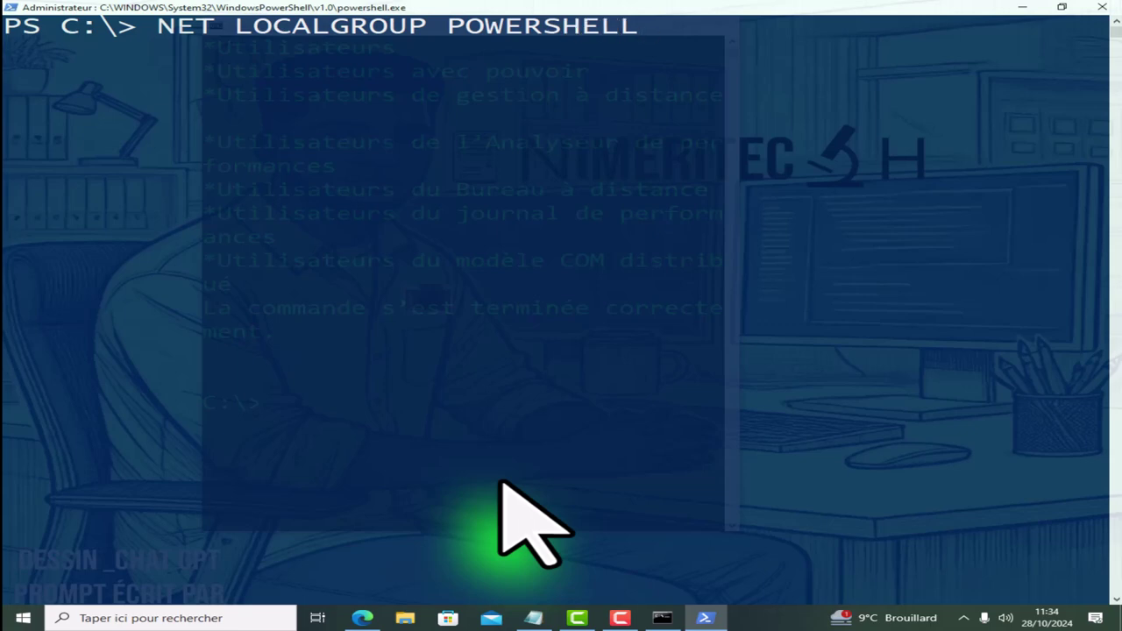
type(" /ADD")
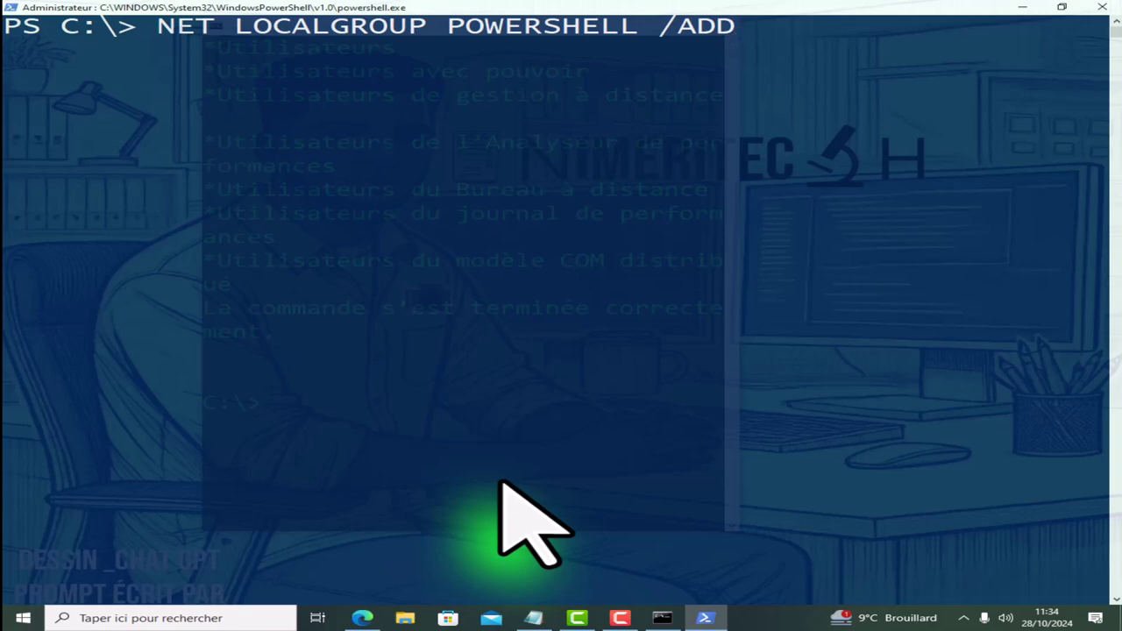
key("Return")
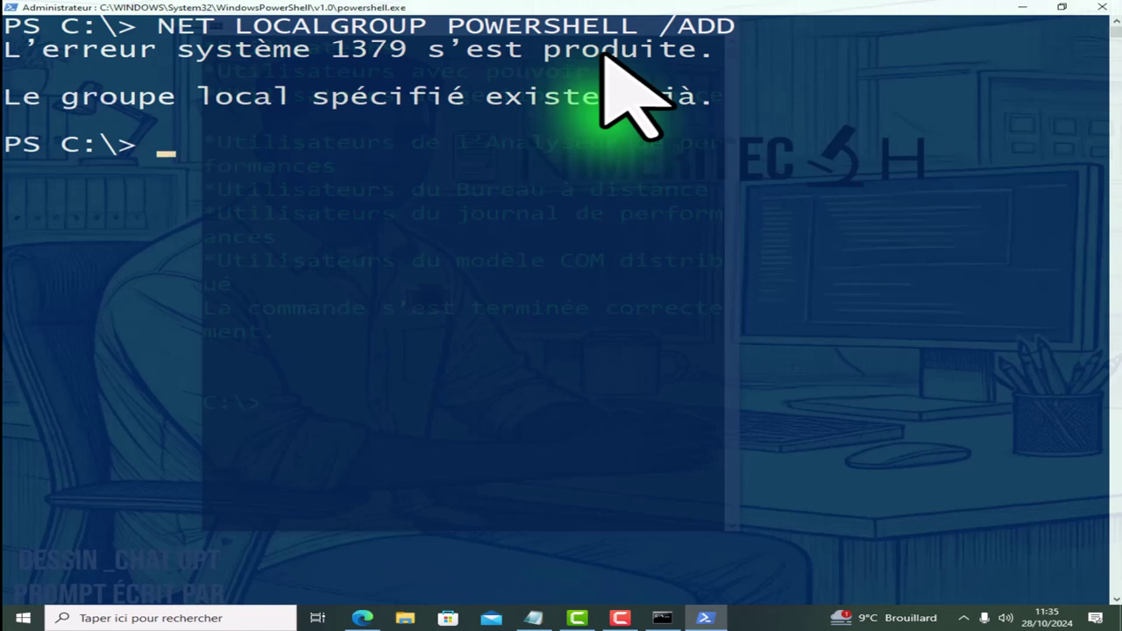
On a cleared console, run NET LOCALGROUP POWERSHELL1 and highlight the member listed for that group.
type("LS")
key("Return")
type("N")
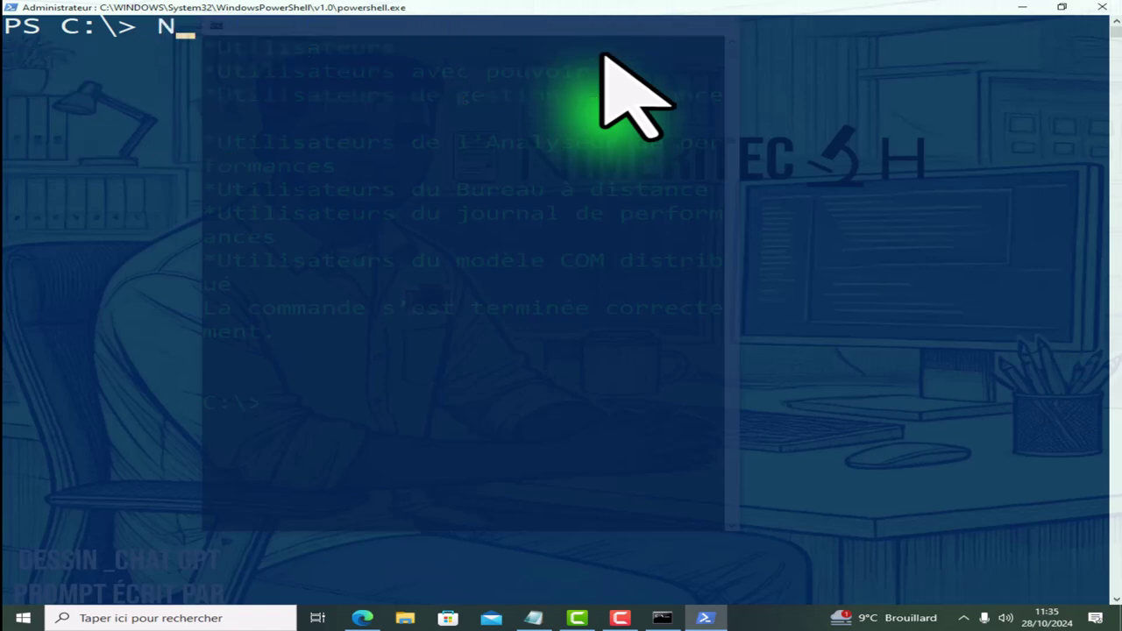
key("BackSpace")
type("NET L")
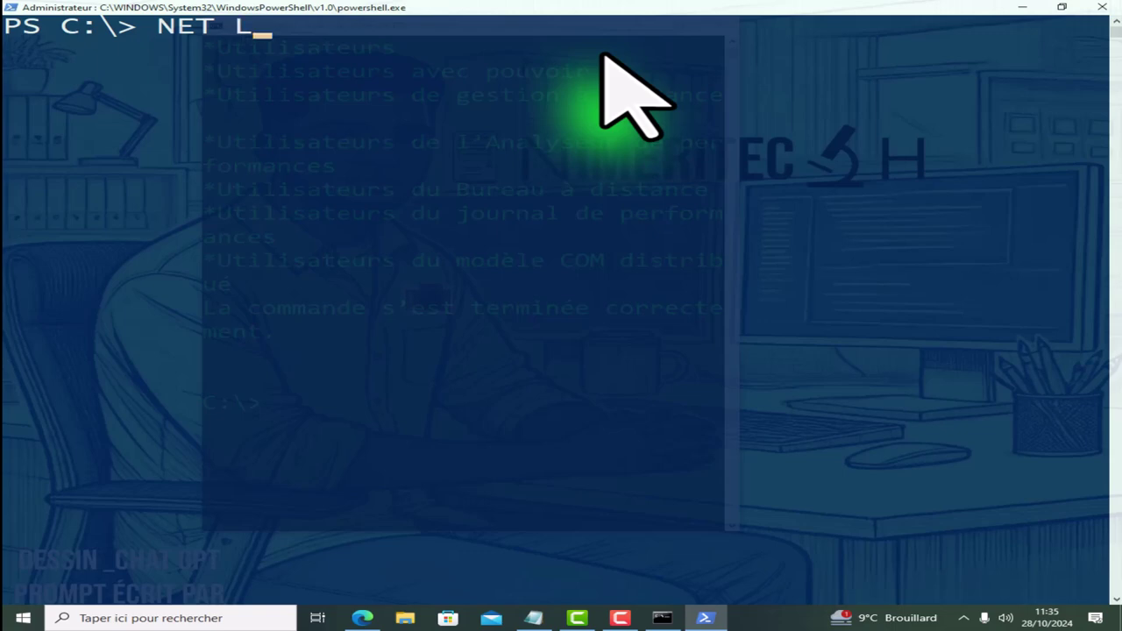
type("OCALGROUP")
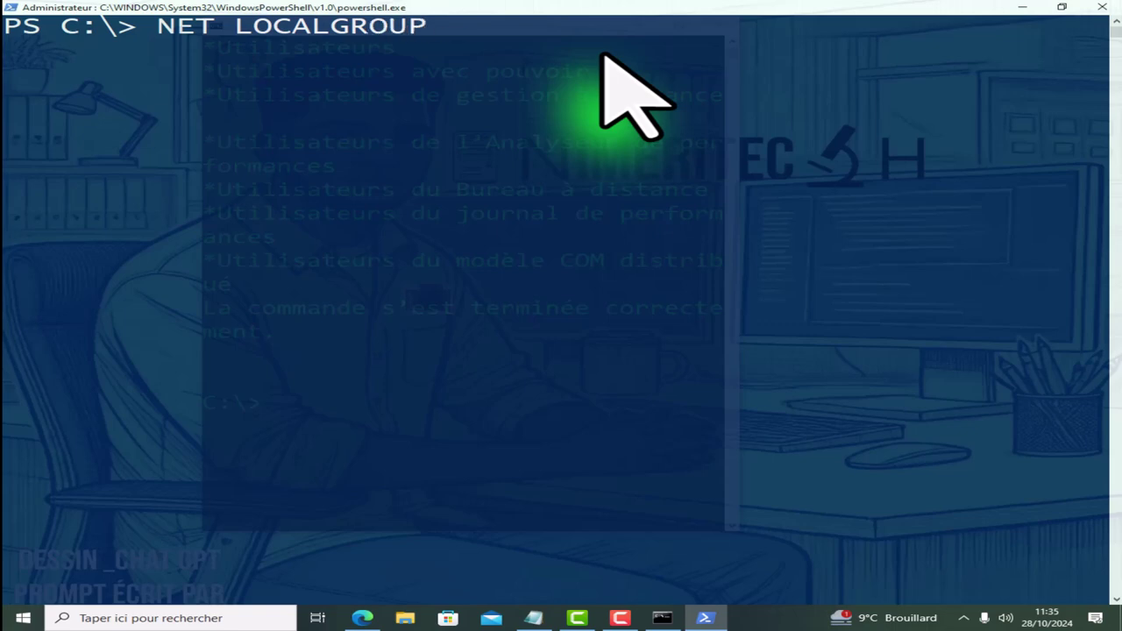
type(" POWER")
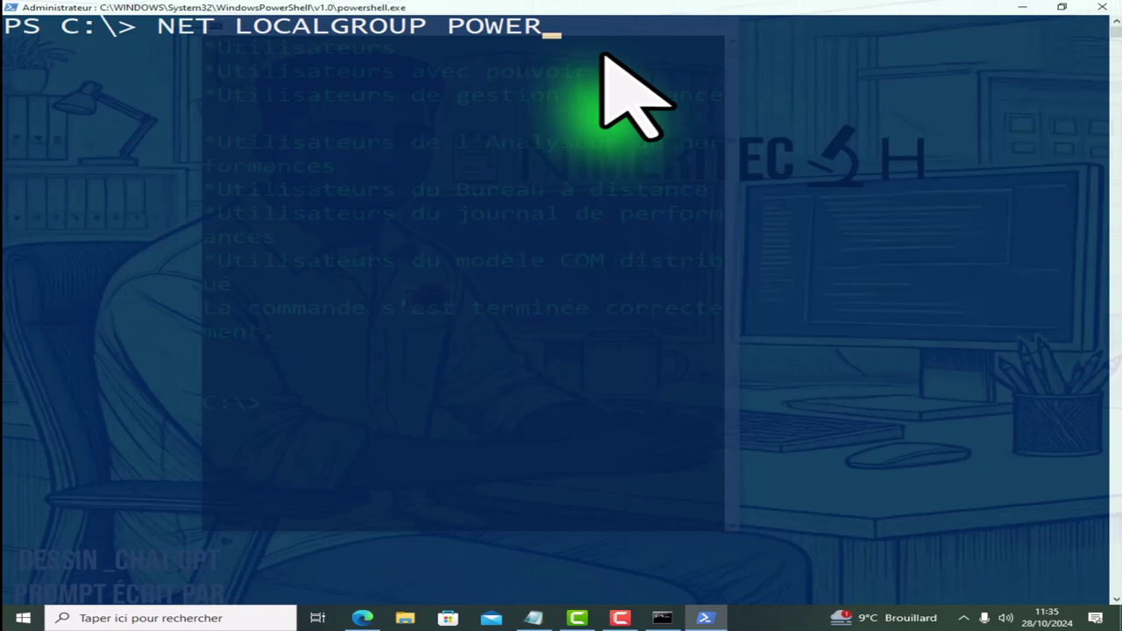
type("SHELL")
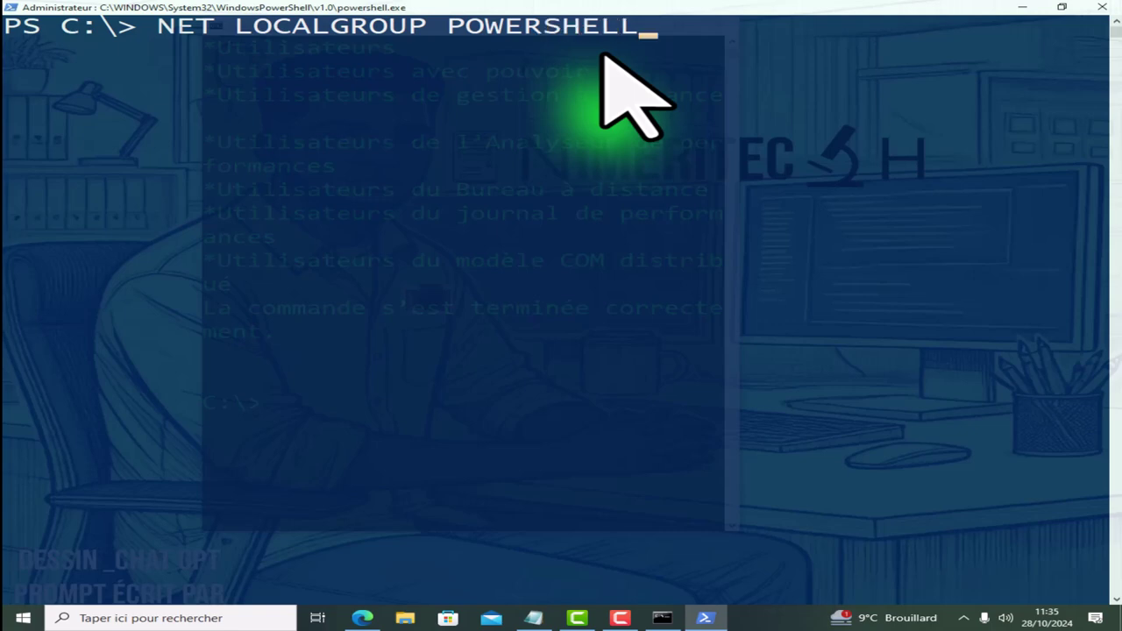
type("1")
key("Return")
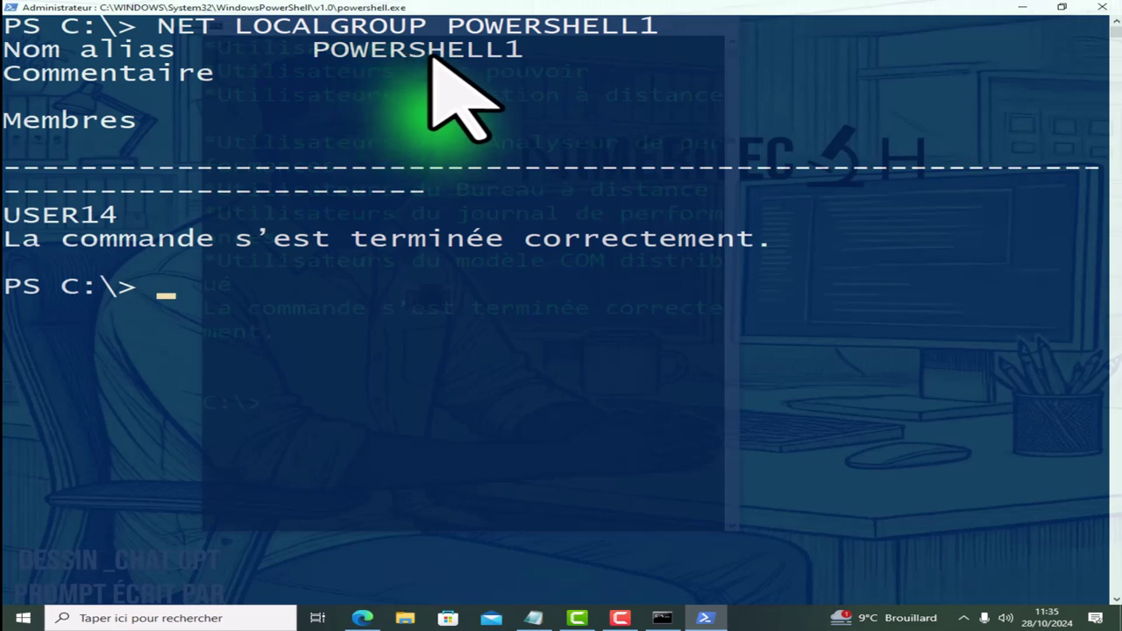
left_click_drag(154, 217, 9, 219)
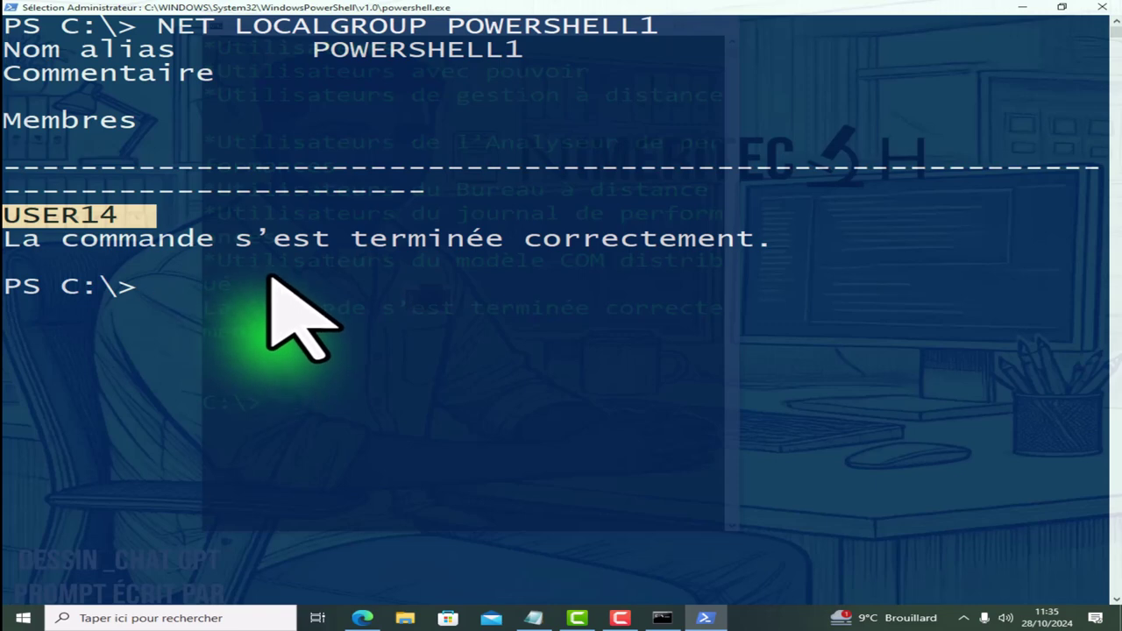
Clear the POWERSHELL1 membership output from the console with CLS.
type("CSL")
key("BackSpace")
key("BackSpace")
key("BackSpace")
type("CLS")
key("Return")
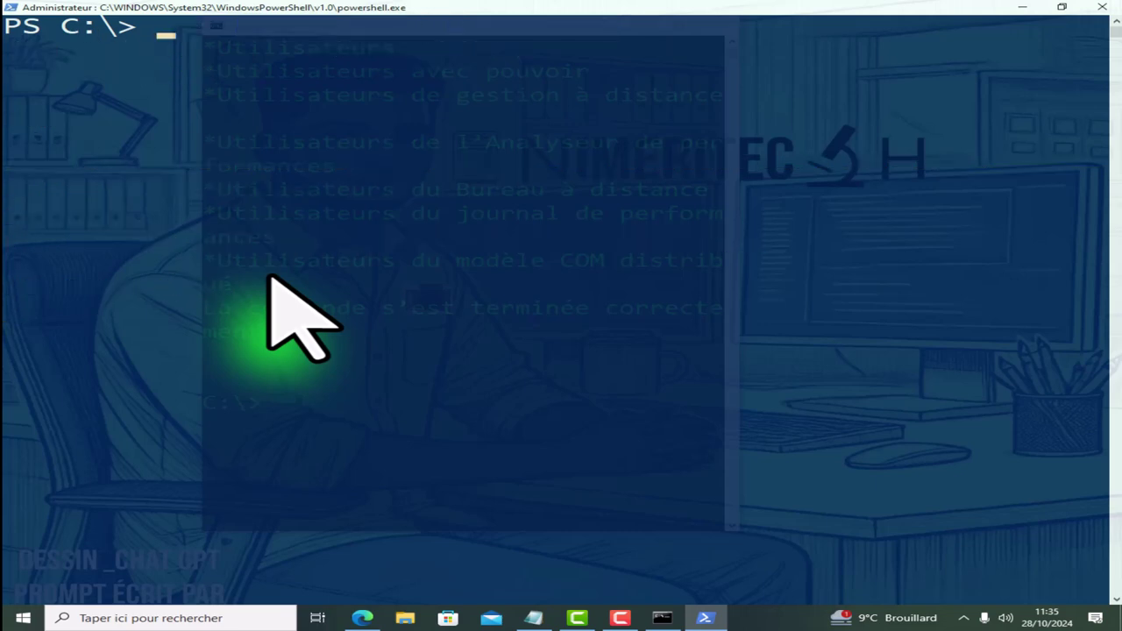
left_click(964, 618)
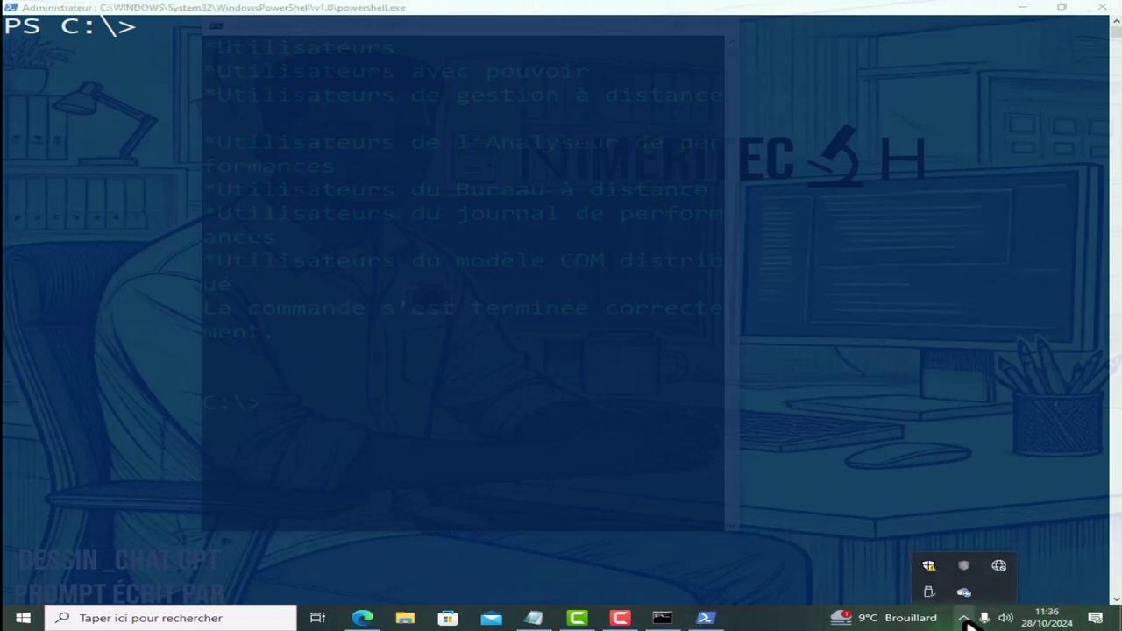
left_click(600, 415)
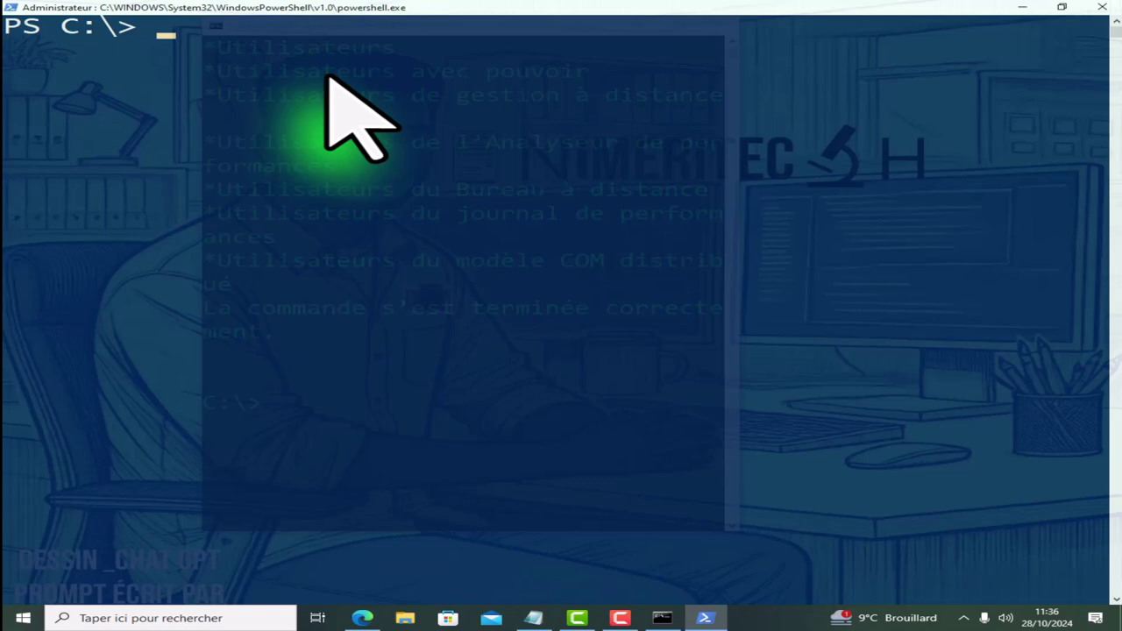
Run NET LOCALGROUP to list all local groups and highlight the POWERSHELL and POWERSHELL1 entries.
type("NET")
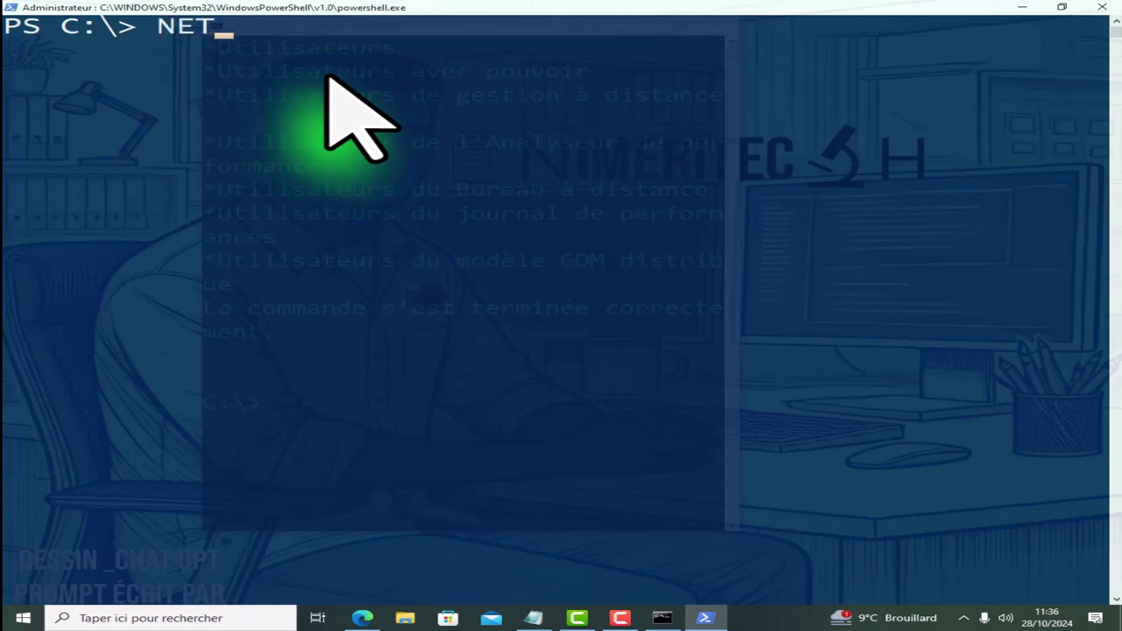
type("LOCALGROU")
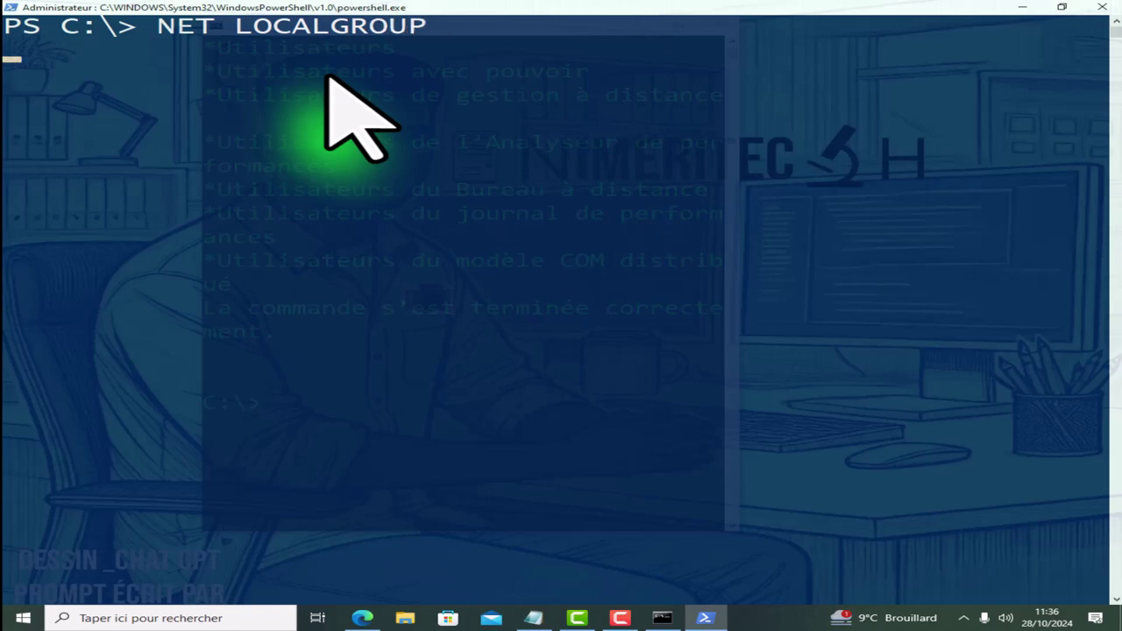
type("P")
key("Return")
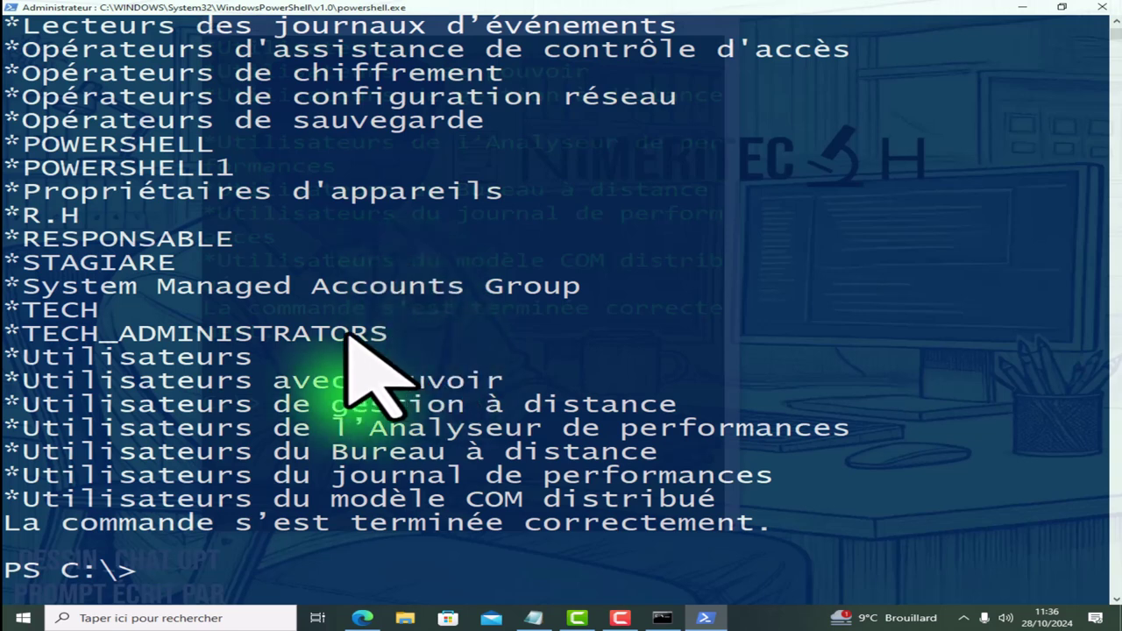
left_click(27, 143)
left_click_drag(26, 143, 248, 173)
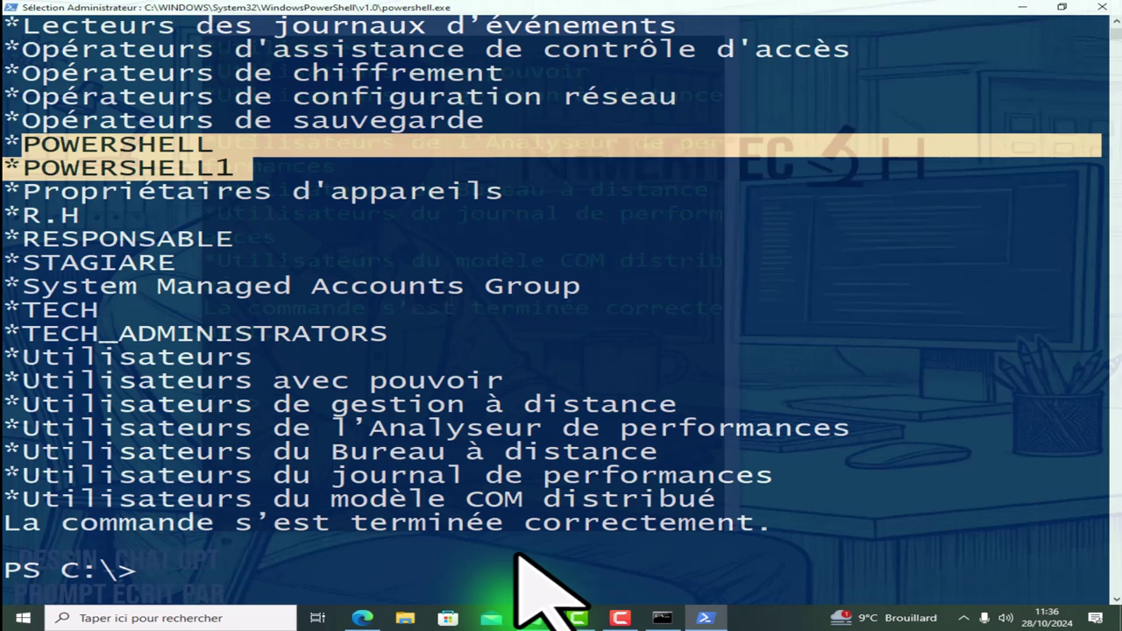
Highlight the POWERSHELL1 entry alone in the group list and clear the console with CLS.
type("CLS")
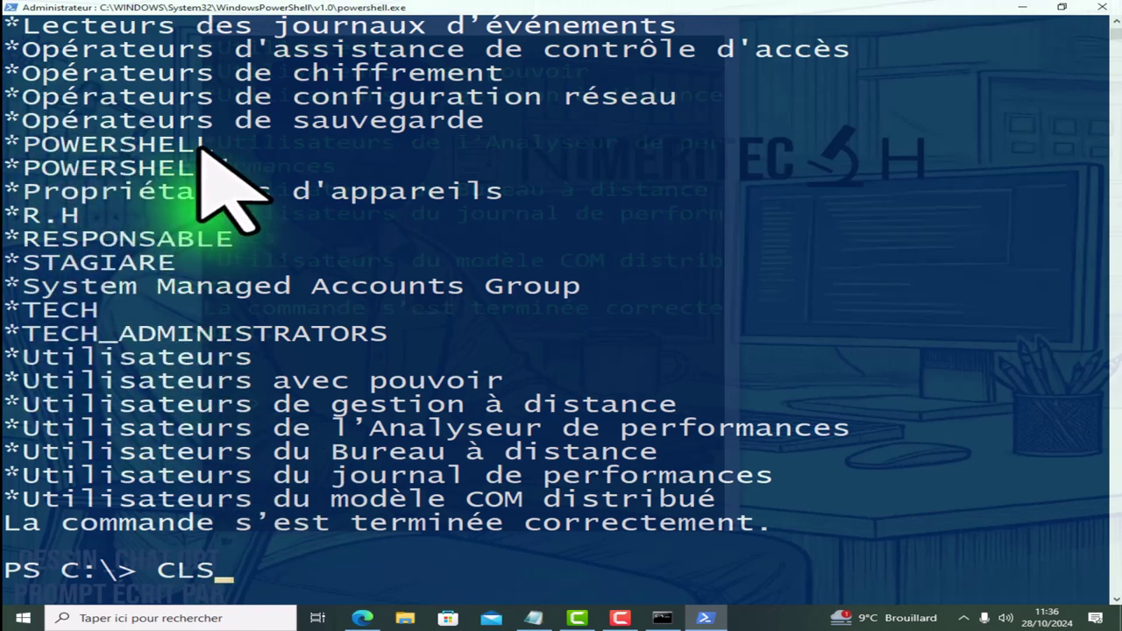
double_click(27, 143)
left_click_drag(224, 166, 26, 169)
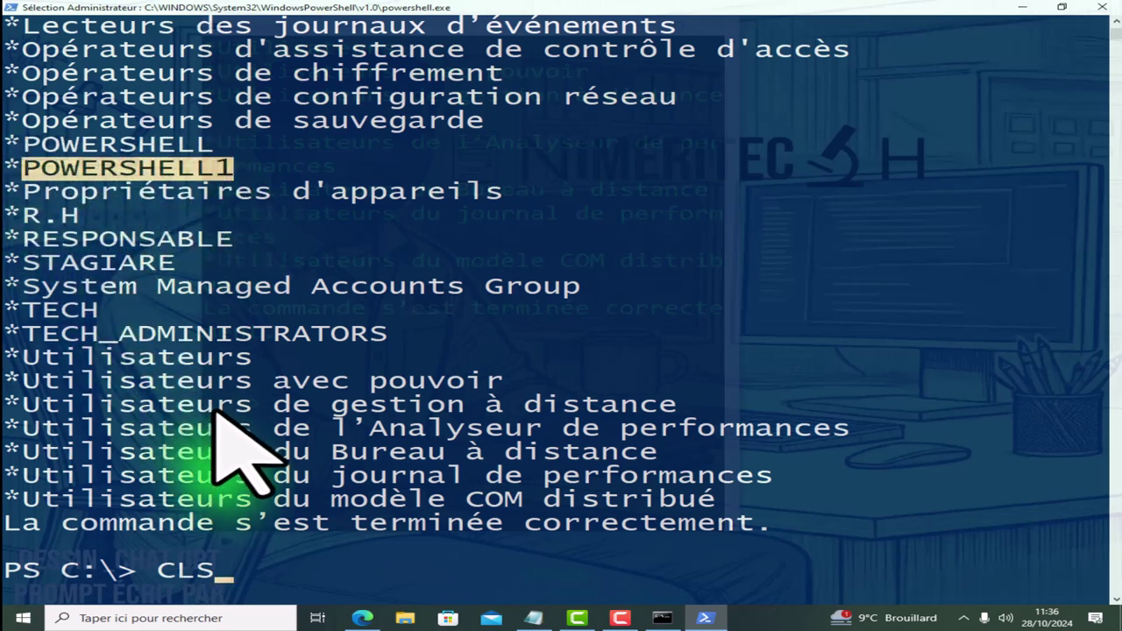
key("Return")
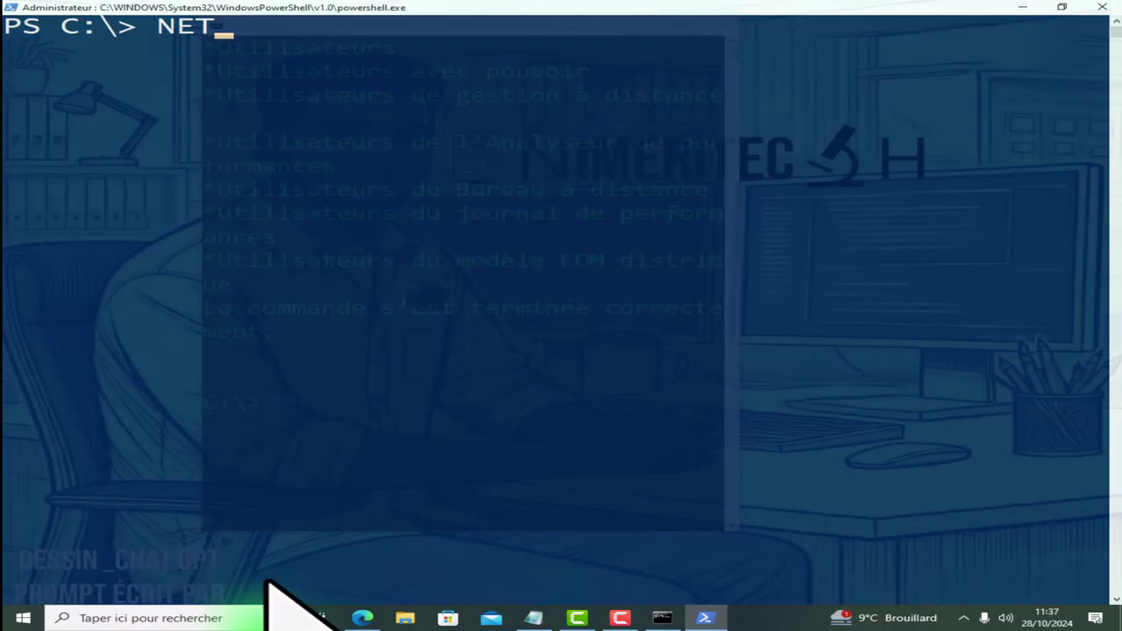
Create a new local group named POWERSHELL3 by running NET LOCALGROUP POWERSHELL3 /ADD.
type("LOCALGROUP")
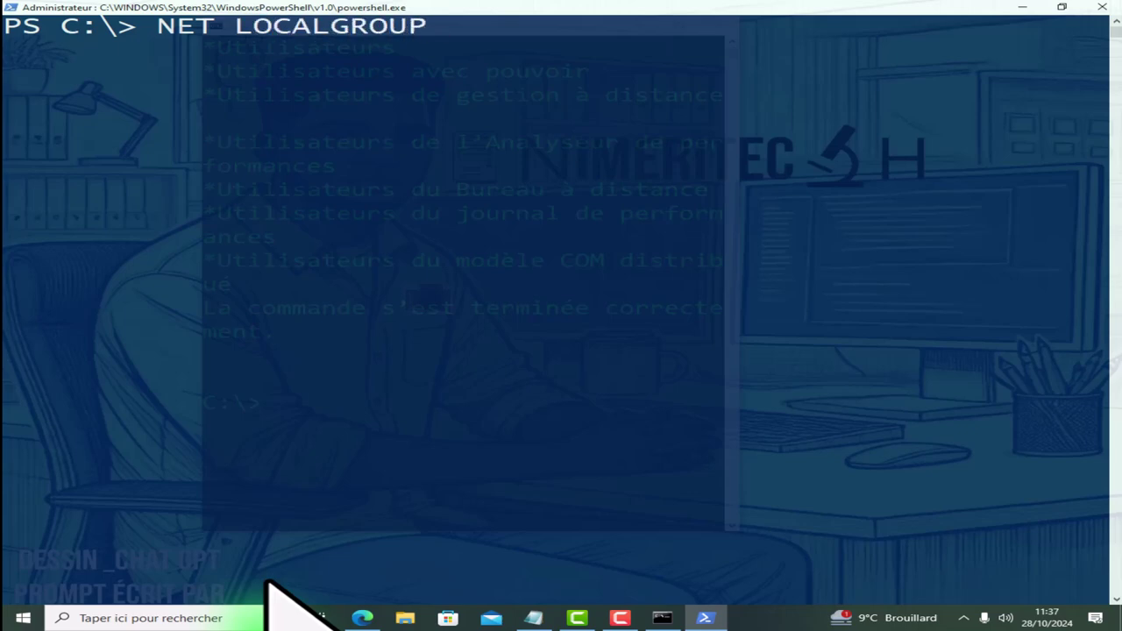
type(" POW")
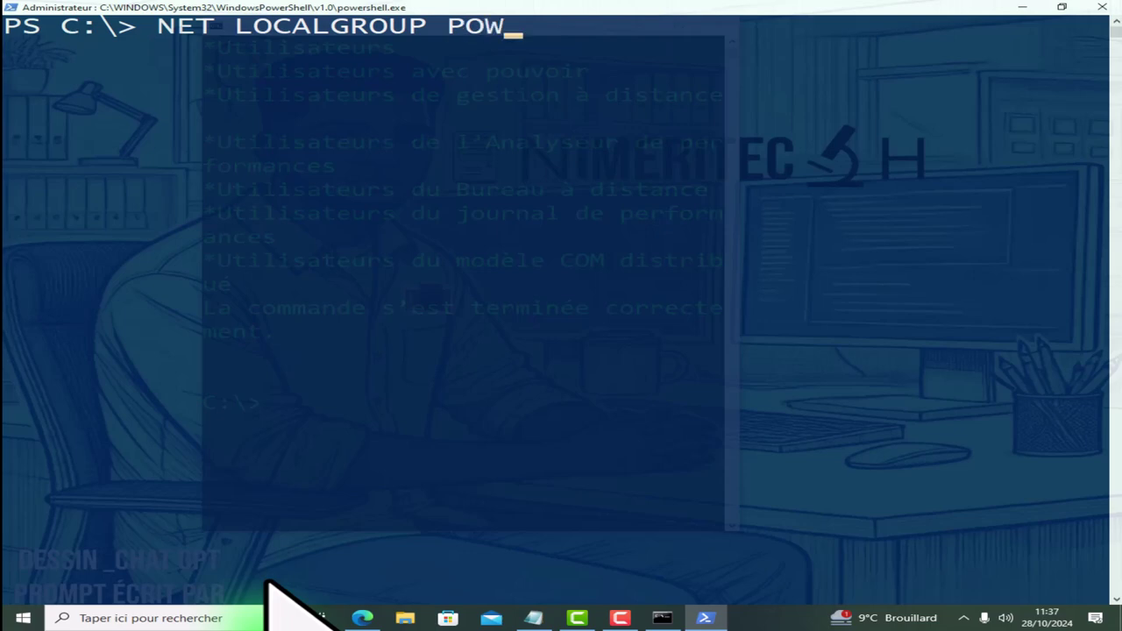
type("ERSHELL")
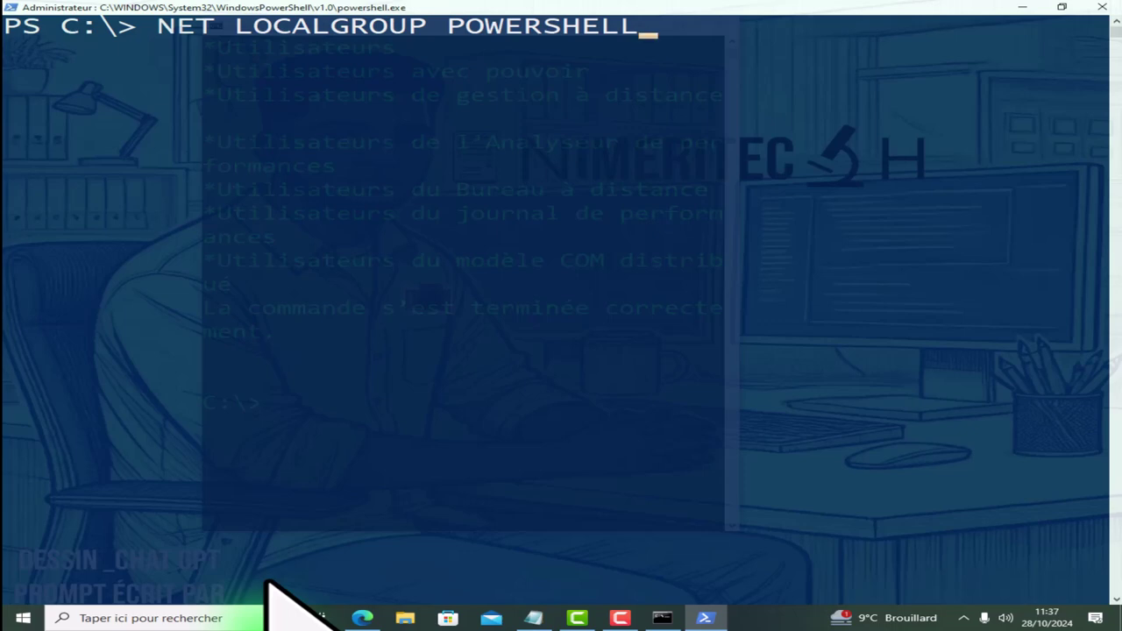
type(" 3")
key("BackSpace")
key("BackSpace")
type("3 /ADD")
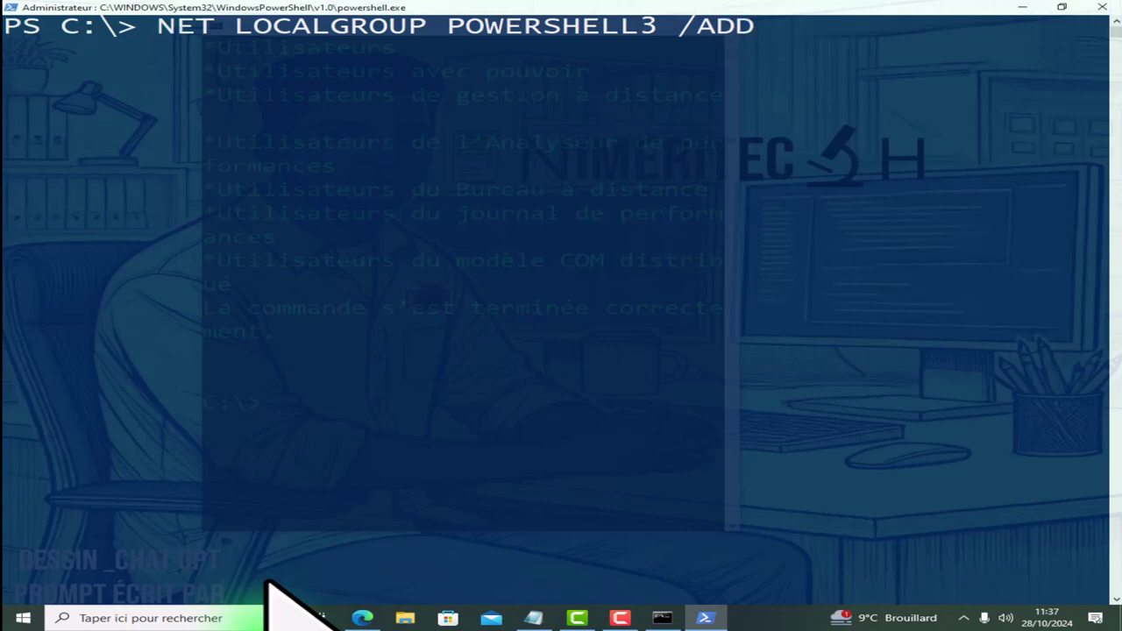
key("Return")
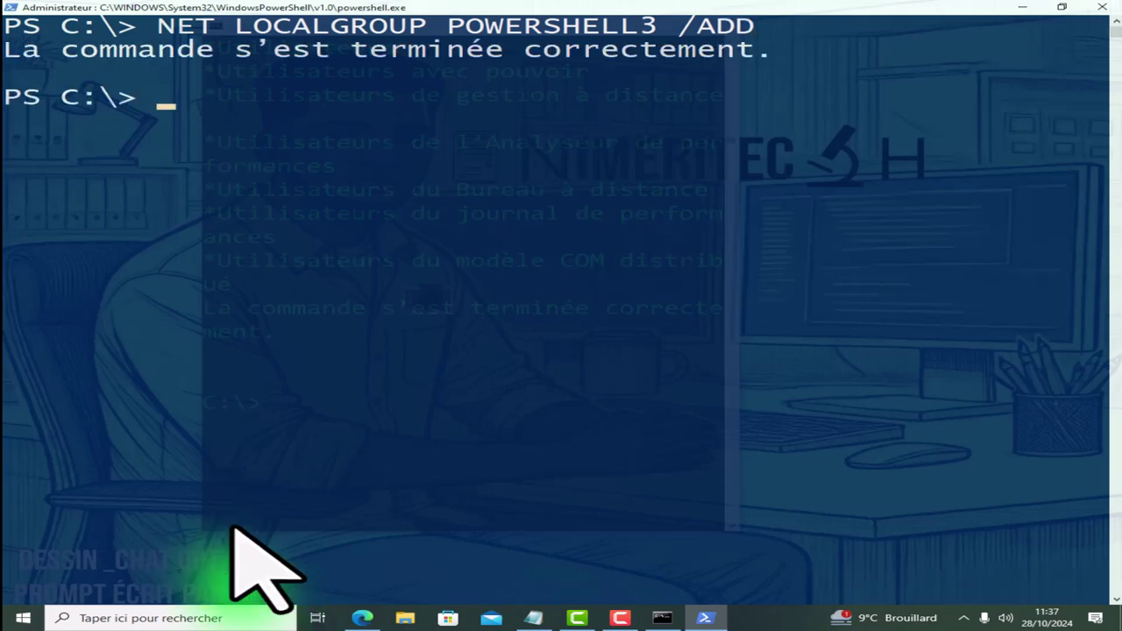
Run NET LOCALGROUP to list all local groups and highlight the POWERSHELL, POWERSHELL1 and POWERSHELL3 entries.
left_click_drag(764, 56, 18, 53)
type("NE")
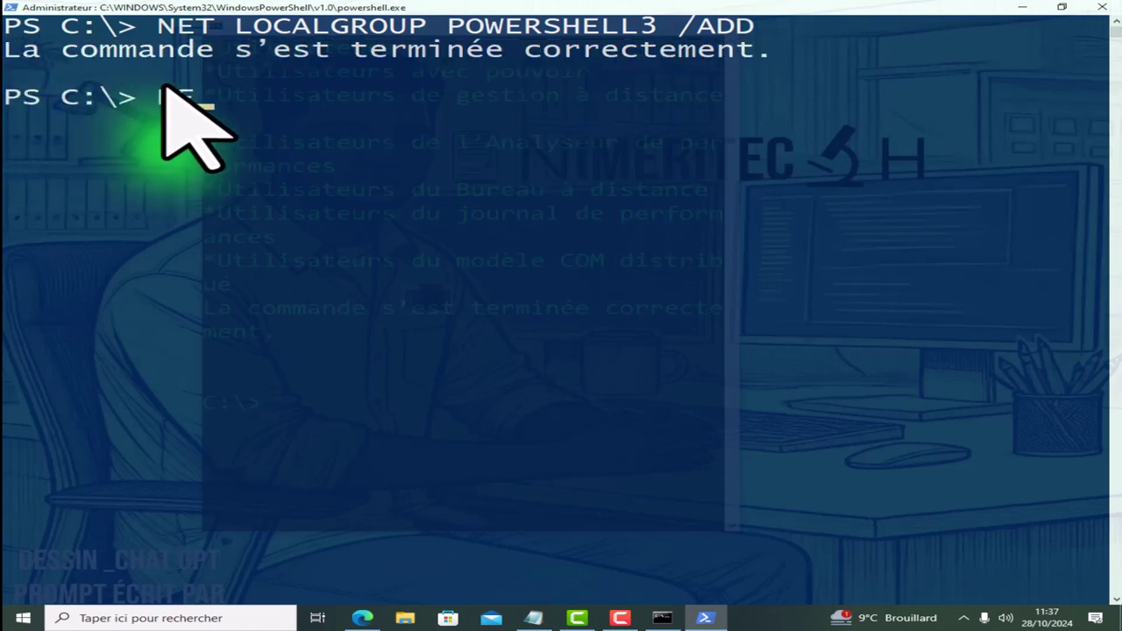
type("T LOCA")
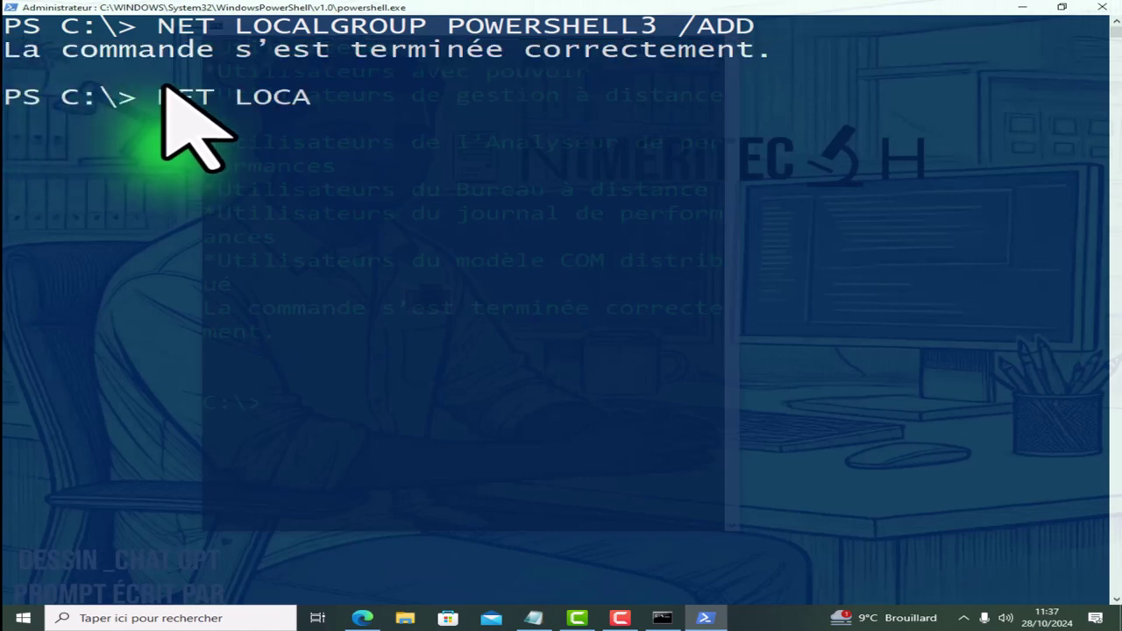
type("LGROUP POWE")
key("BackSpace")
type("OUP")
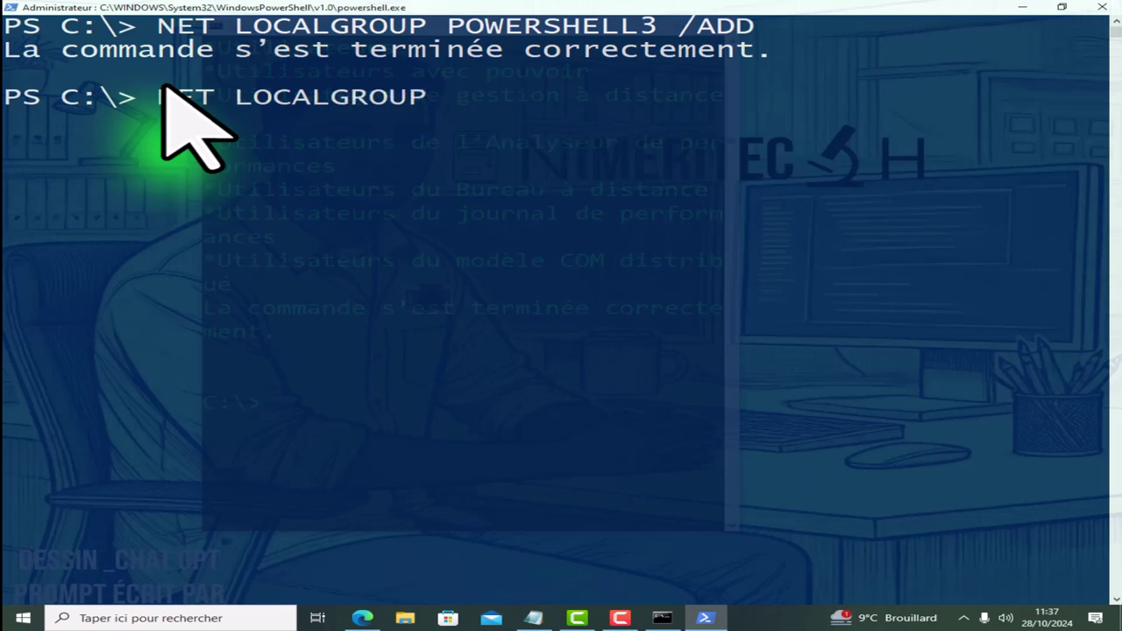
key("Return")
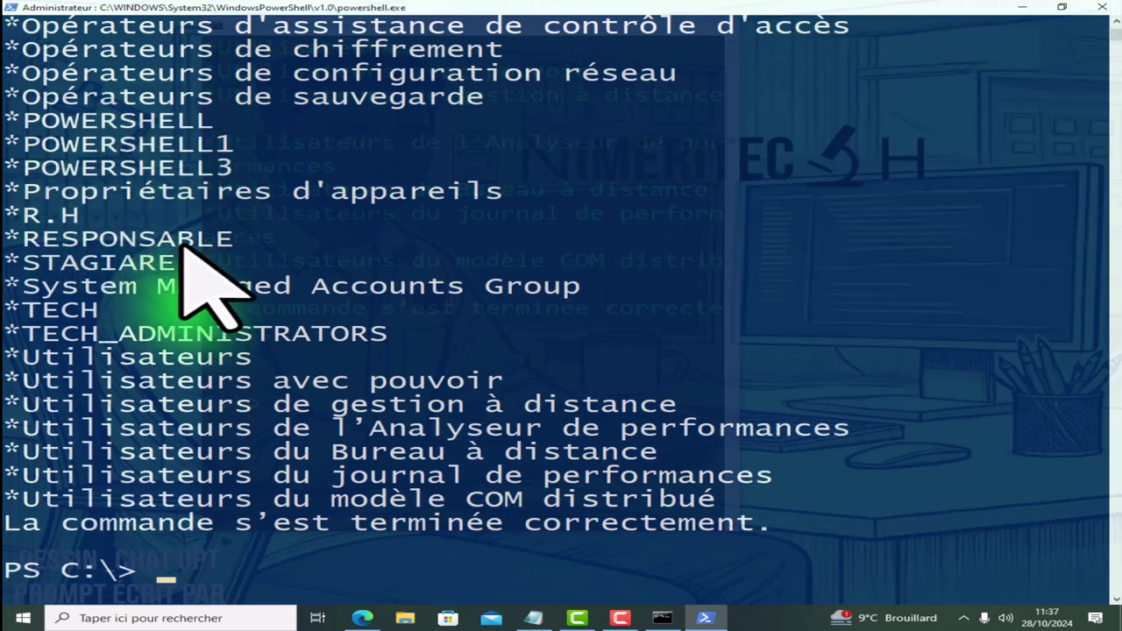
scroll(241, 263, "up", 4)
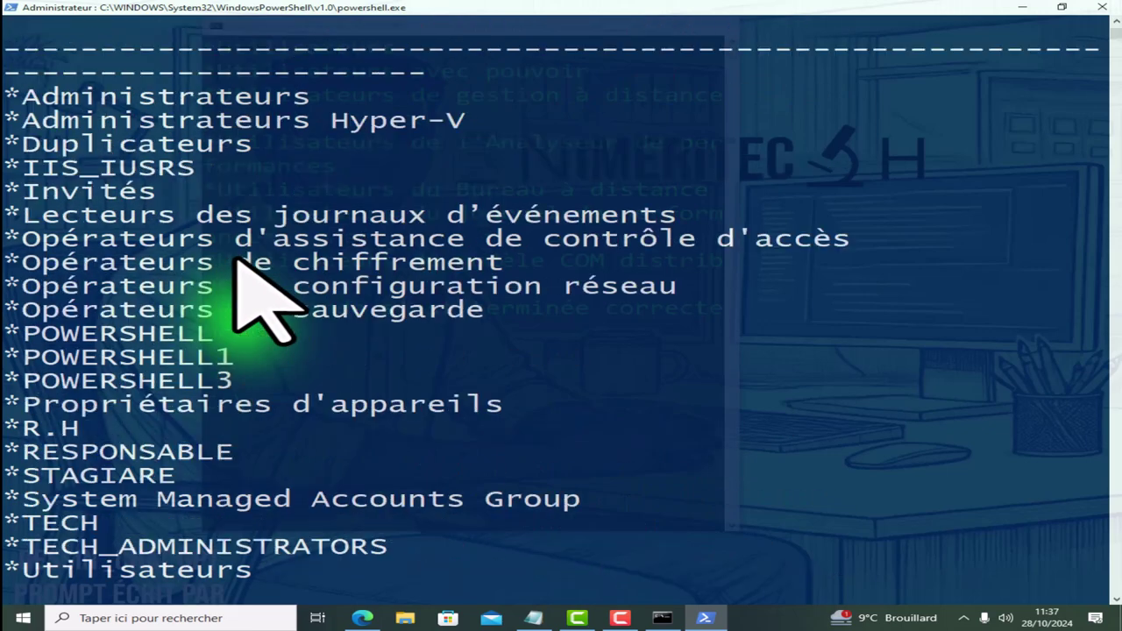
scroll(210, 280, "down", 1)
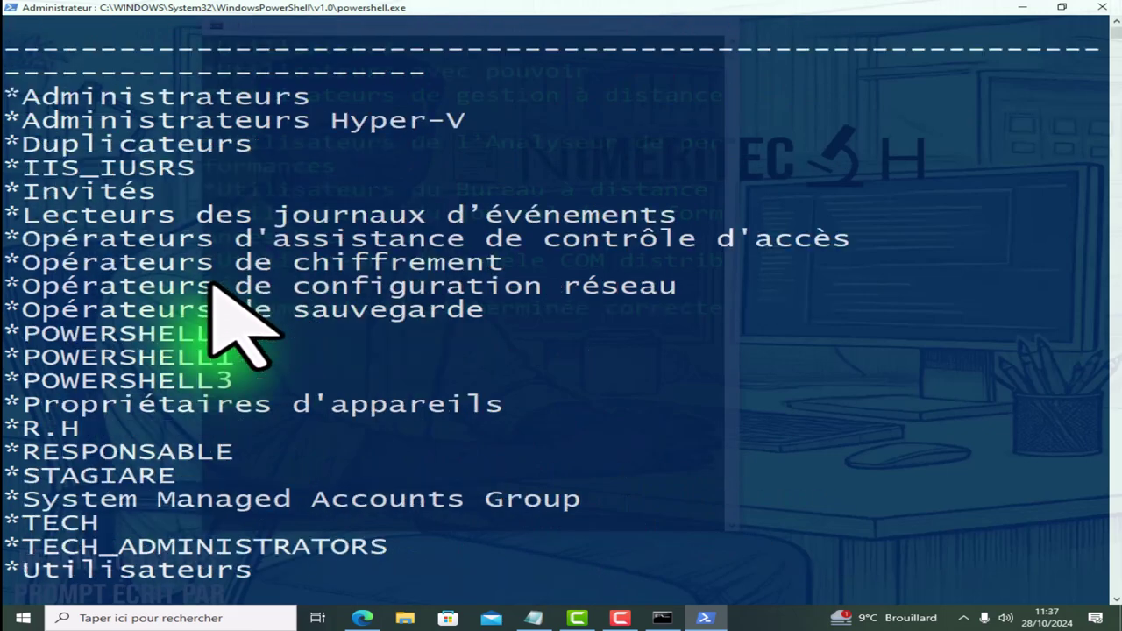
left_click_drag(229, 379, 23, 342)
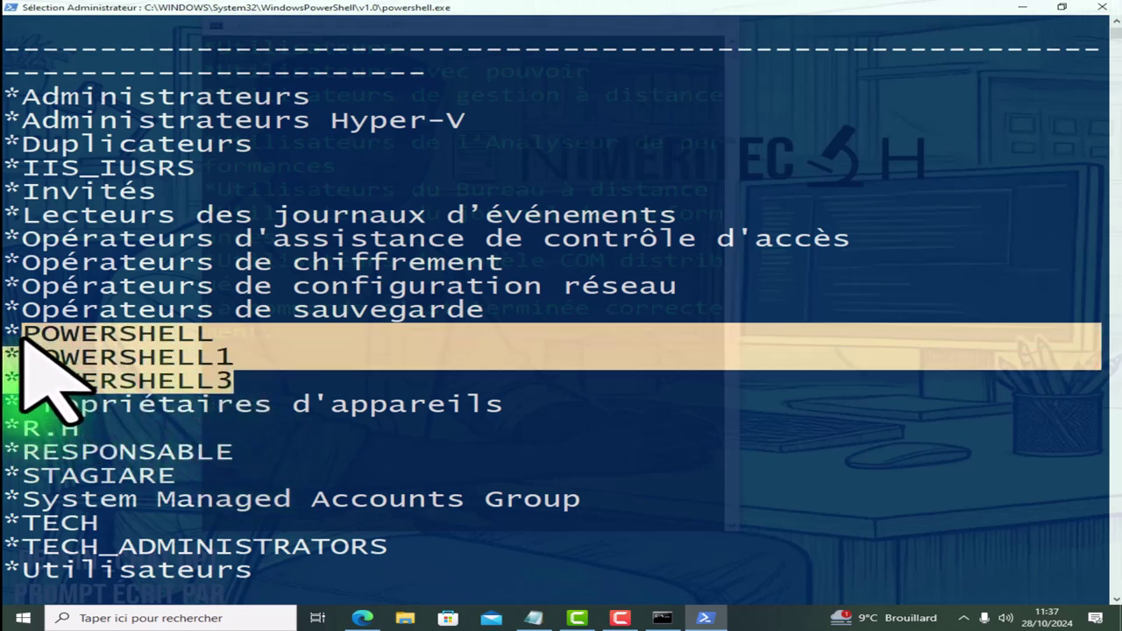
Switch to a maximized Command Prompt window and clear its console with CLS.
left_click(662, 618)
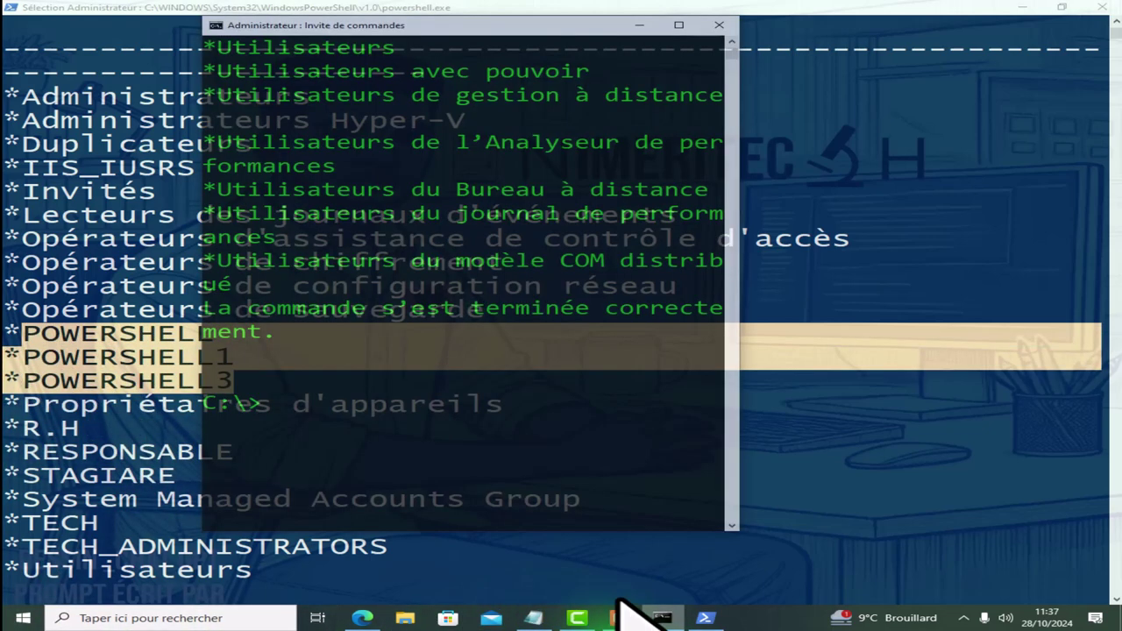
left_click(678, 25)
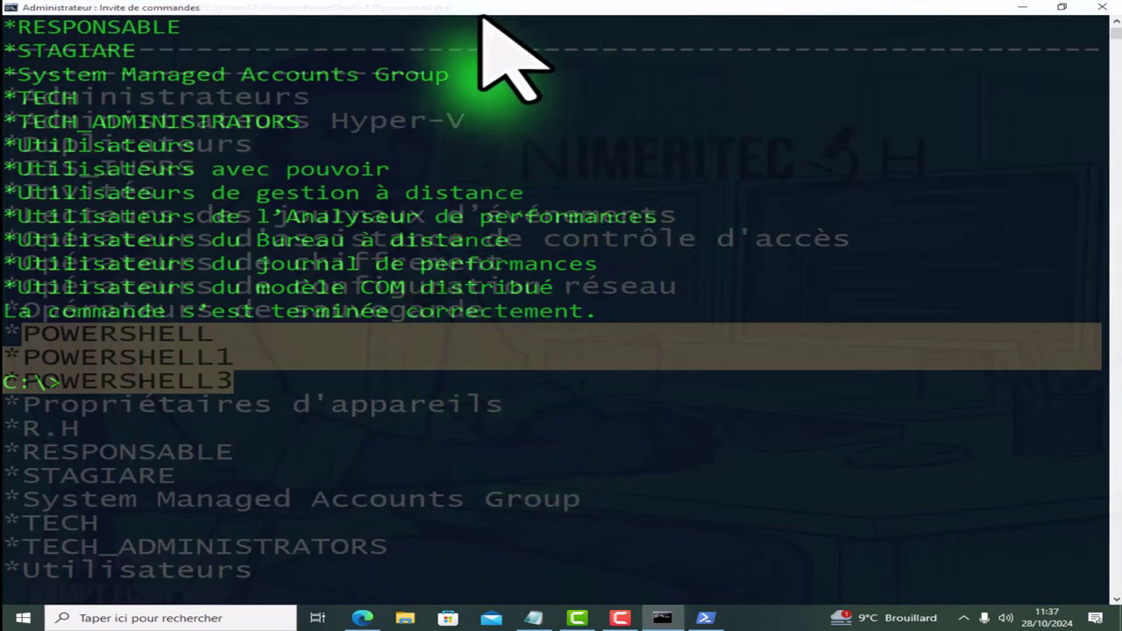
left_click_drag(496, 16, 551, 25)
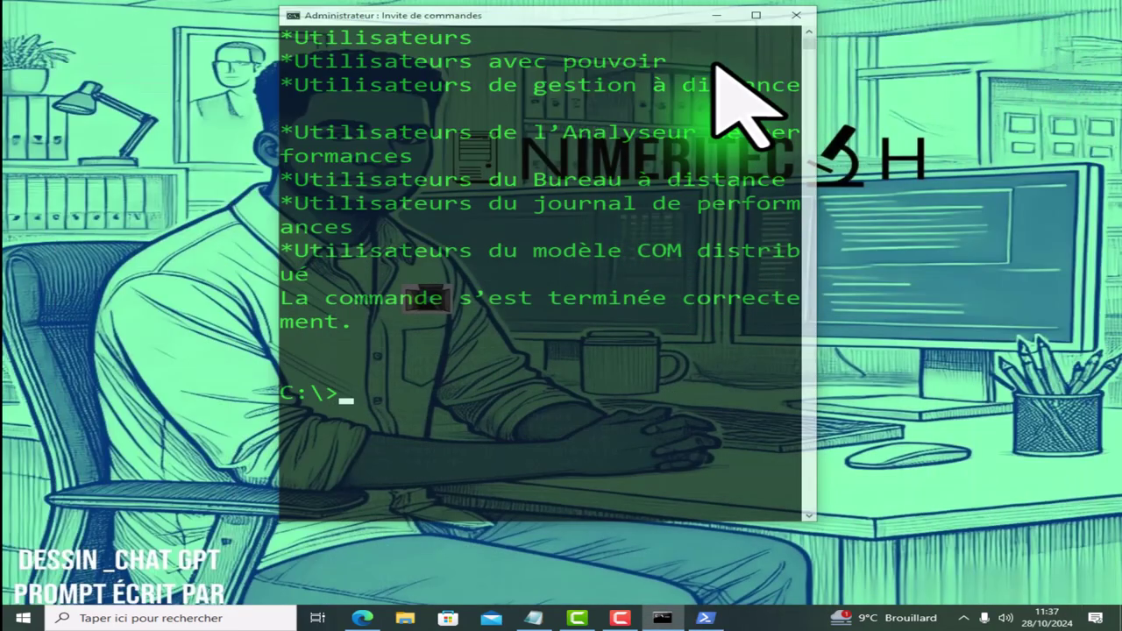
left_click(755, 15)
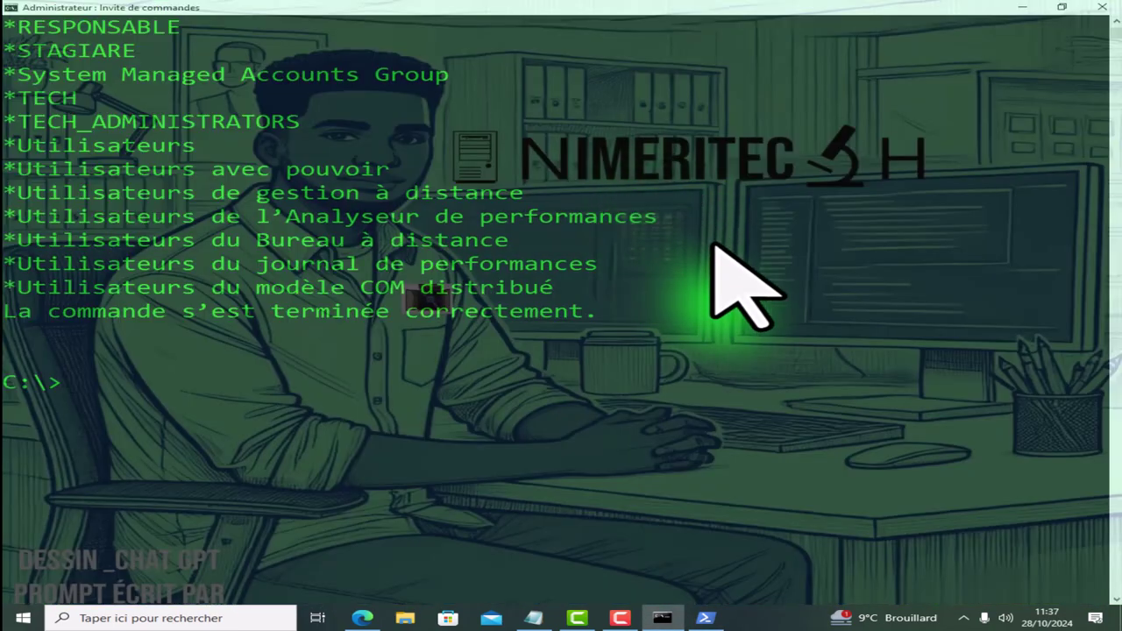
type("CLS")
key("Return")
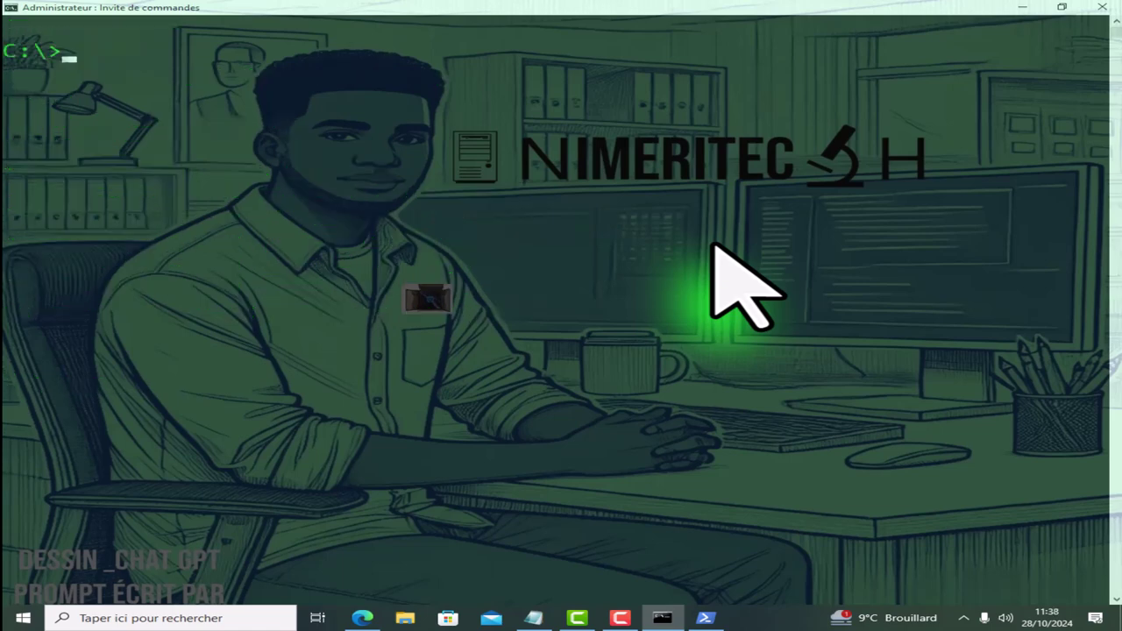
Raise the Command Prompt window's opacity slightly in its colour properties, keeping the desktop background partly visible.
right_click(206, 9)
left_click(260, 133)
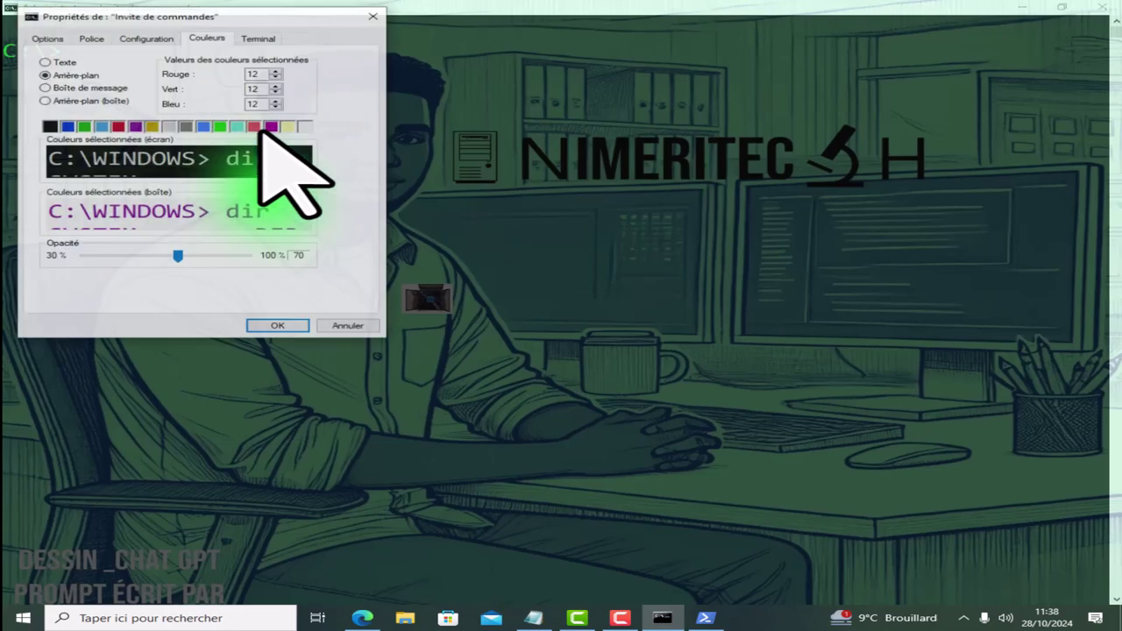
left_click_drag(177, 254, 250, 256)
left_click_drag(251, 16, 578, 56)
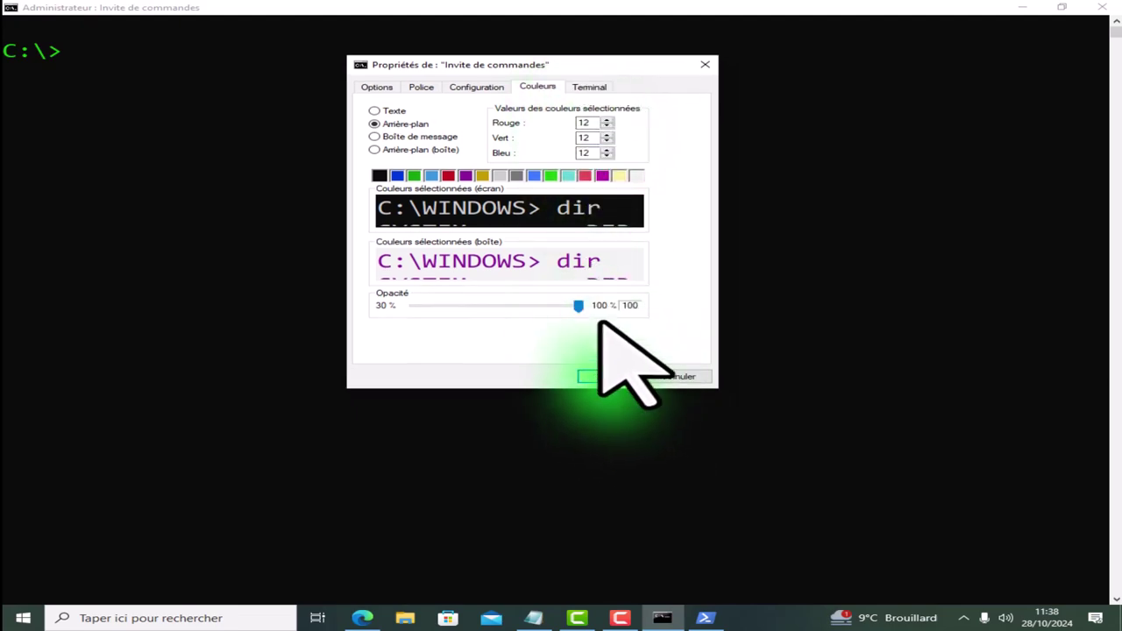
left_click_drag(578, 305, 522, 306)
left_click(587, 375)
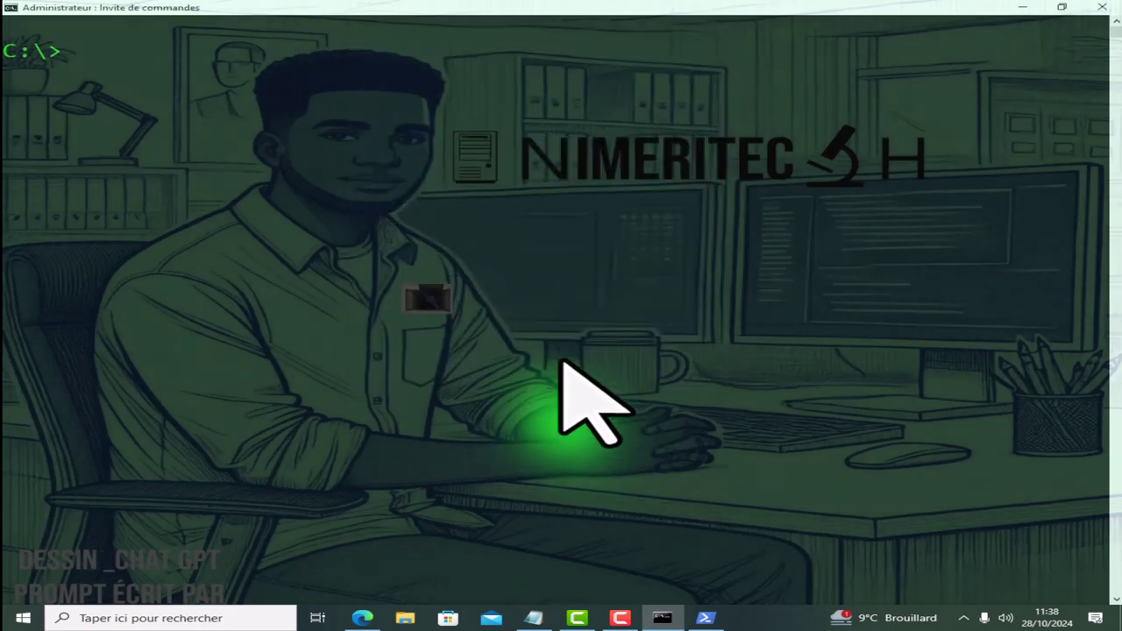
Create a new local group named POWERSHELL4 by running NET LOCALGROUP POWERSHELL4 /ADD.
type("NET")
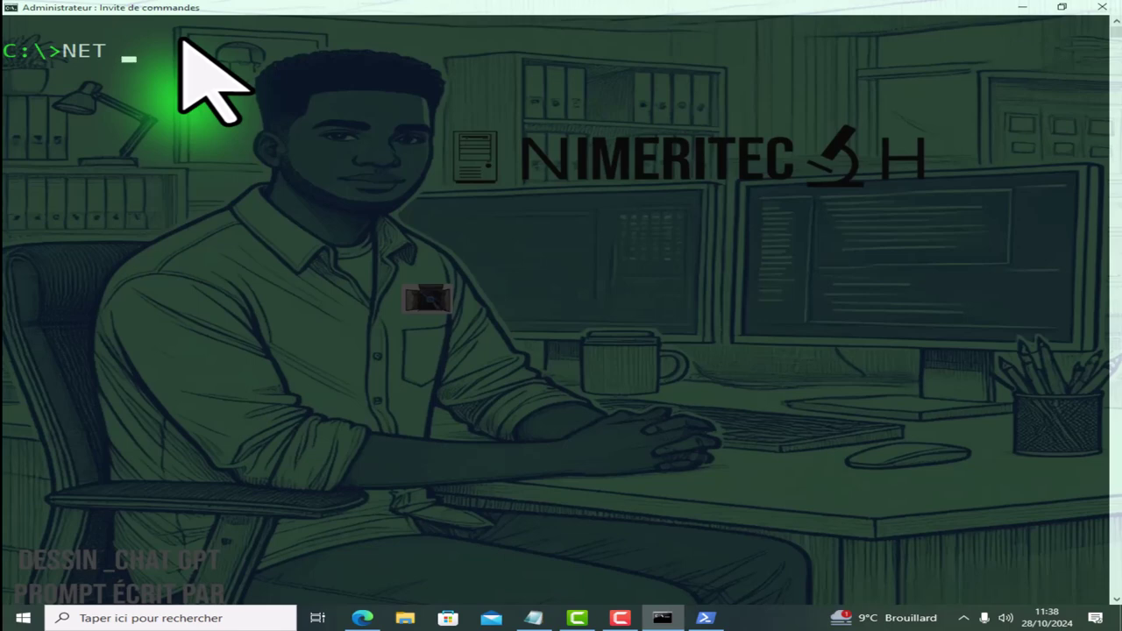
type(" LOCALGROUP")
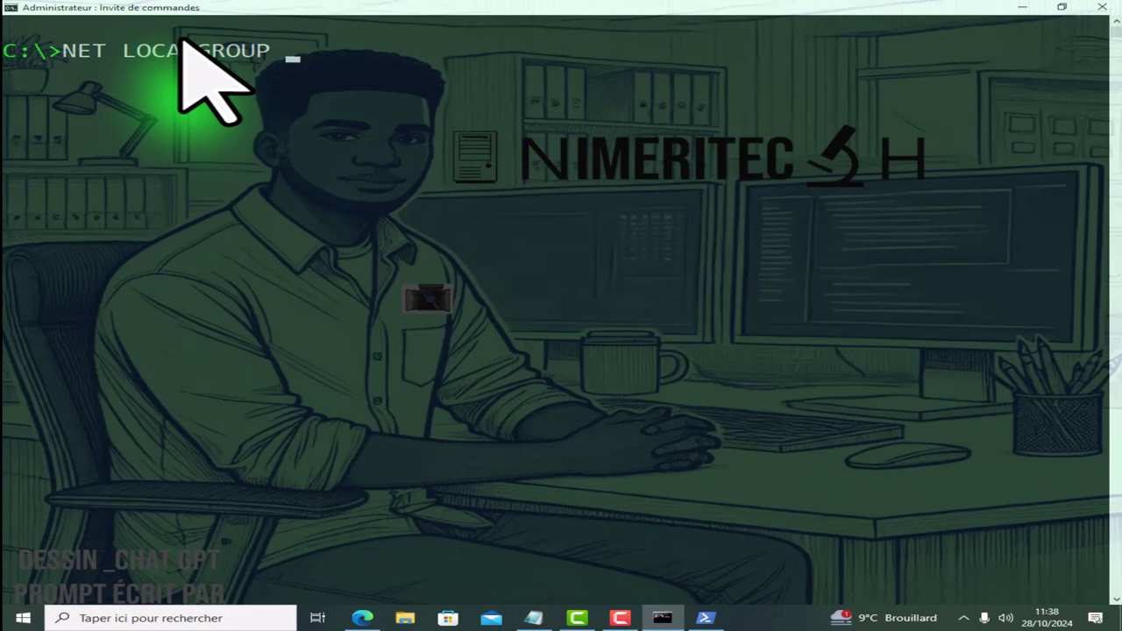
type("POWERSHE")
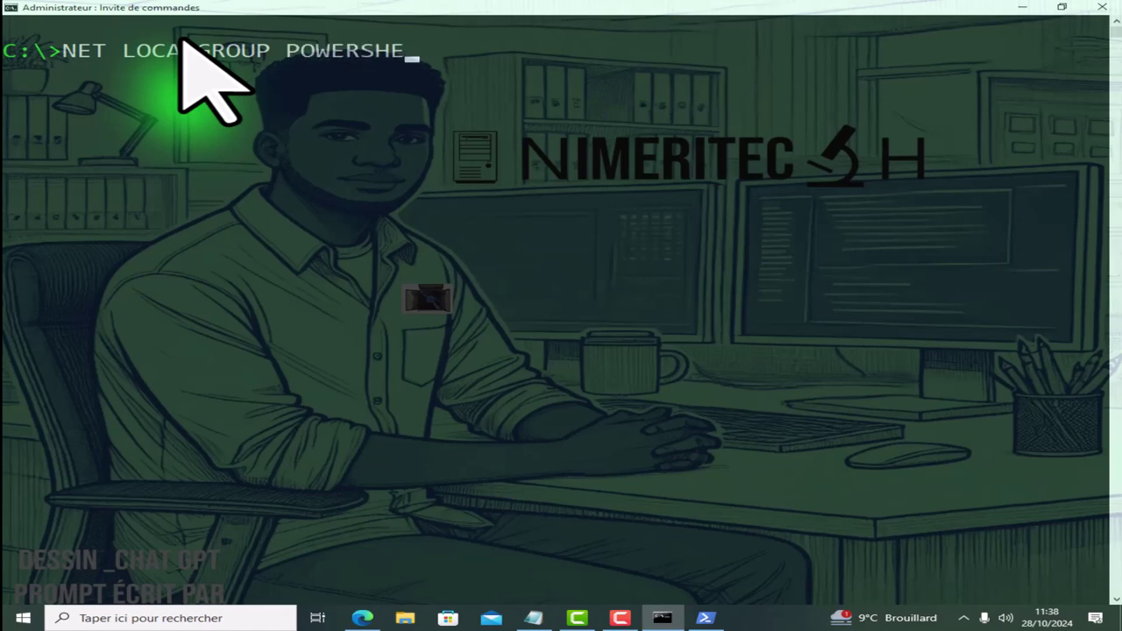
type("LL4 /ADD")
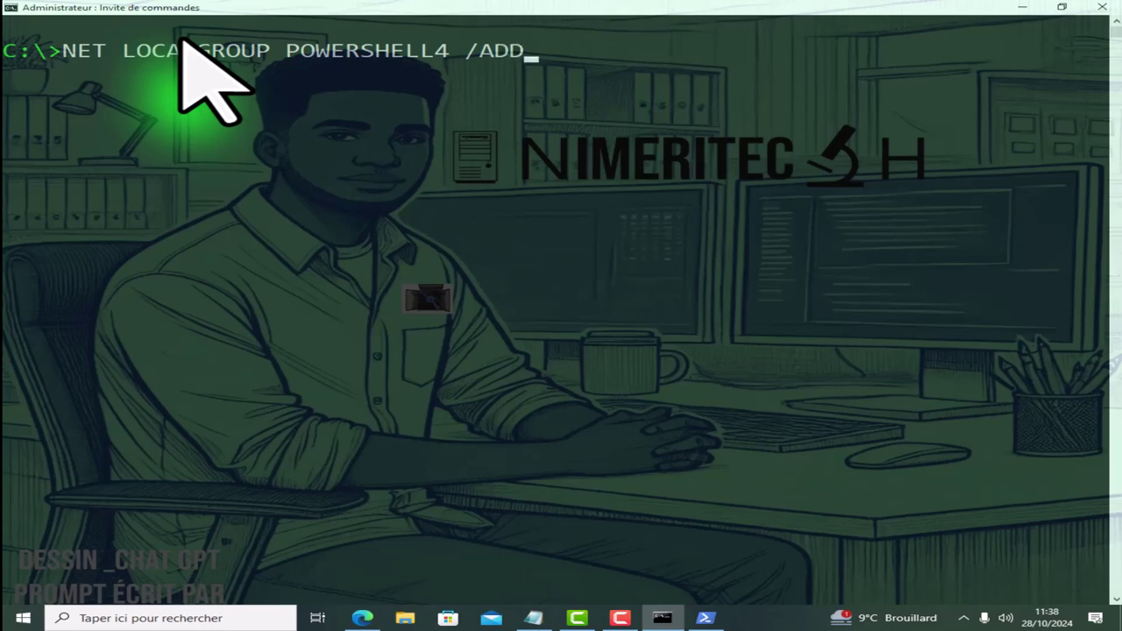
key("Return")
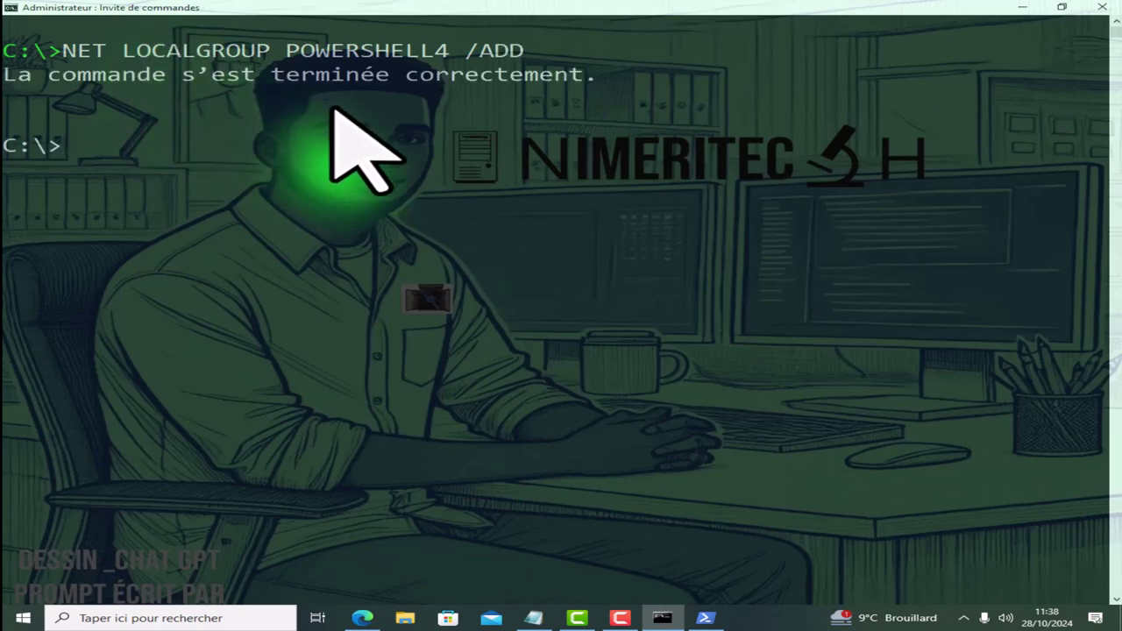
Run NET LOCALGROUP POWERSHELL3 to display that group's details and members, and highlight the command line.
type("NET LOCAM")
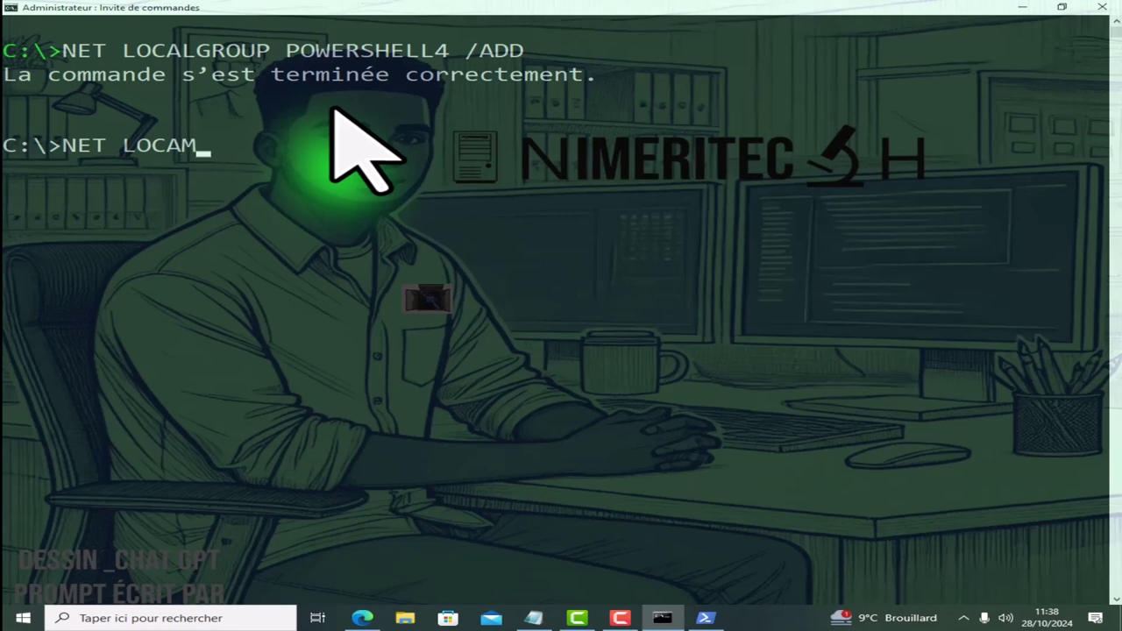
key("BackSpace")
type("LGROUP ")
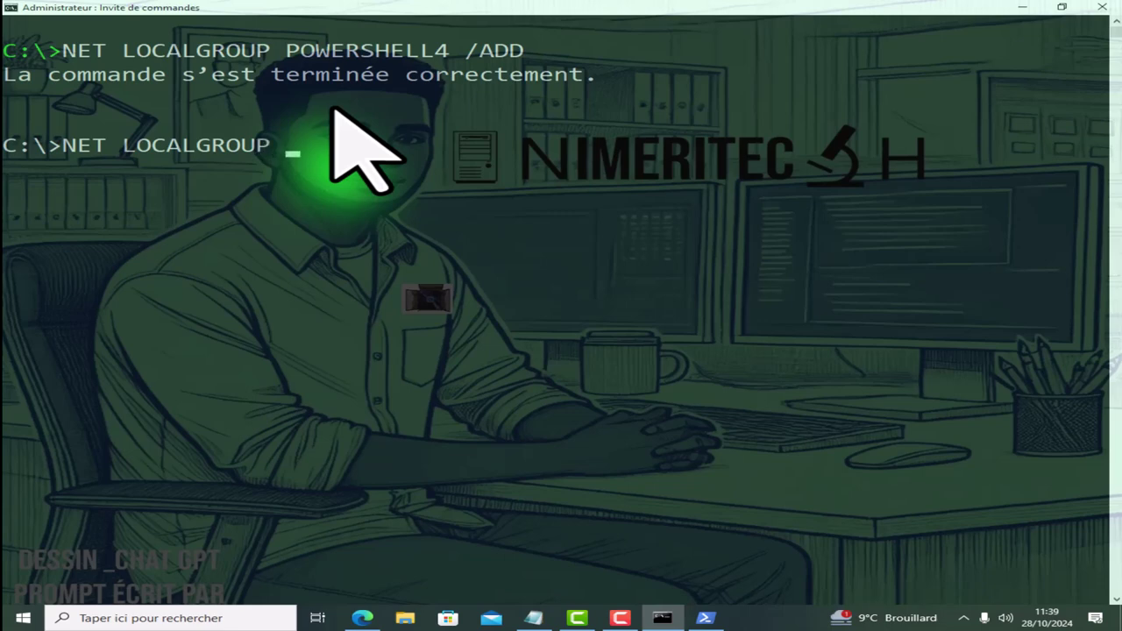
type("POWERSHEL")
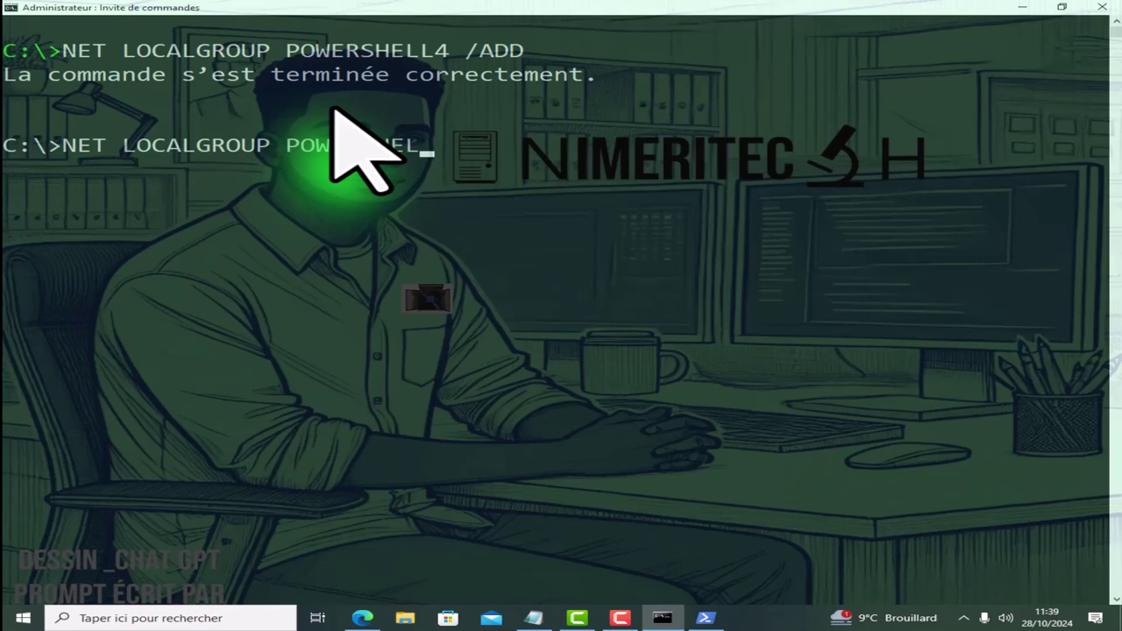
type("L3")
key("Return")
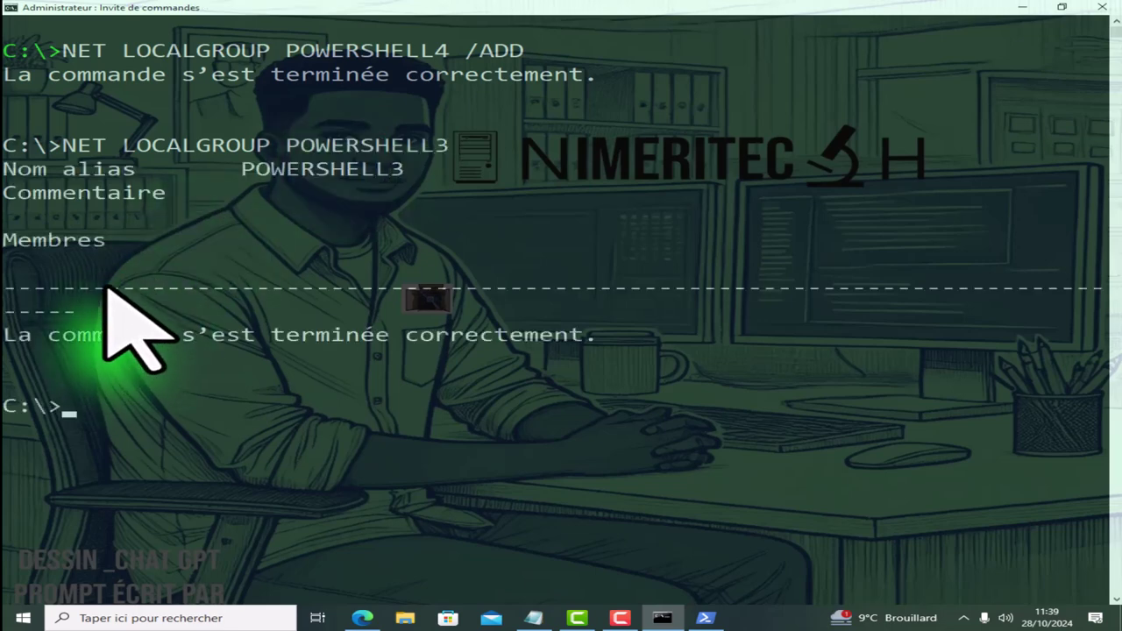
left_click(443, 145)
left_click_drag(443, 144, 66, 145)
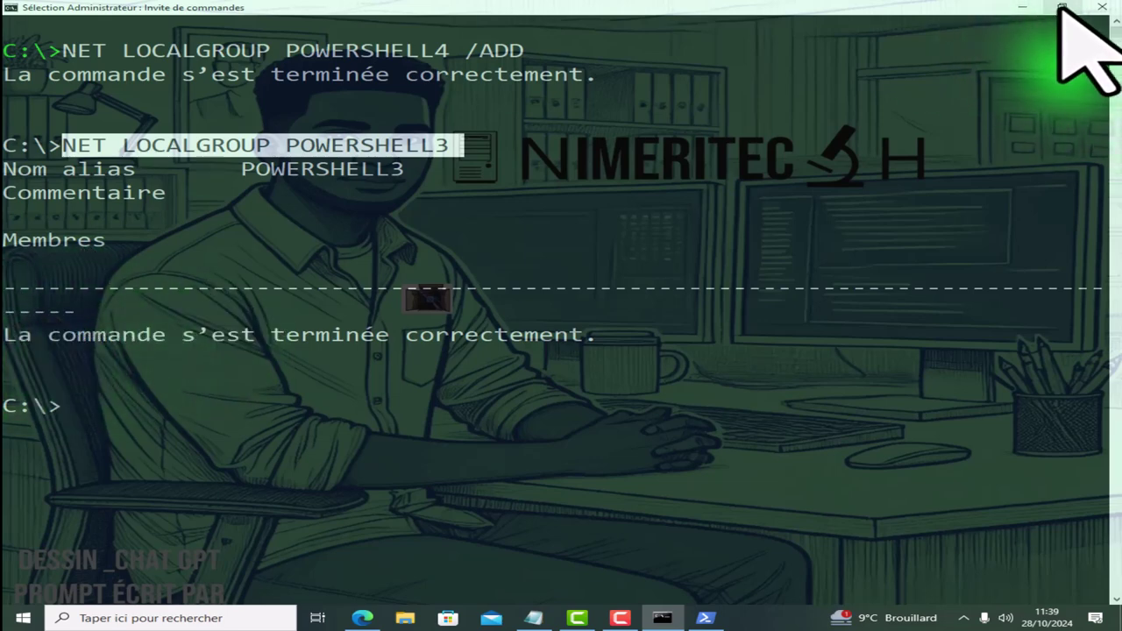
Minimize the Command Prompt, switch back to PowerShell and clear the group list with CLS.
left_click(1024, 8)
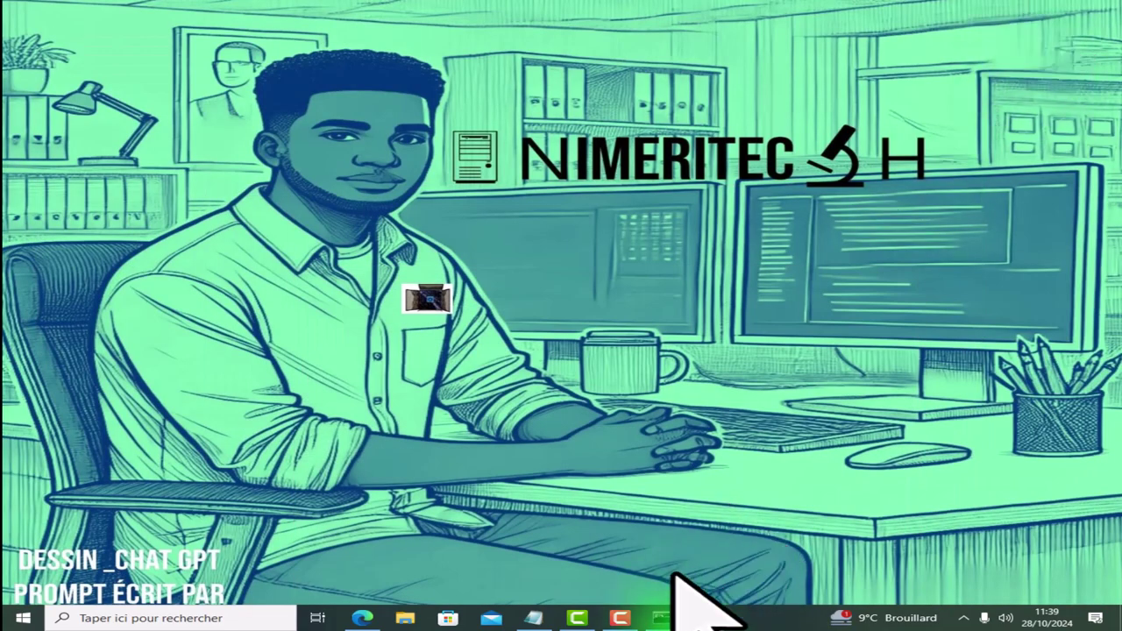
left_click(701, 617)
right_click(714, 436)
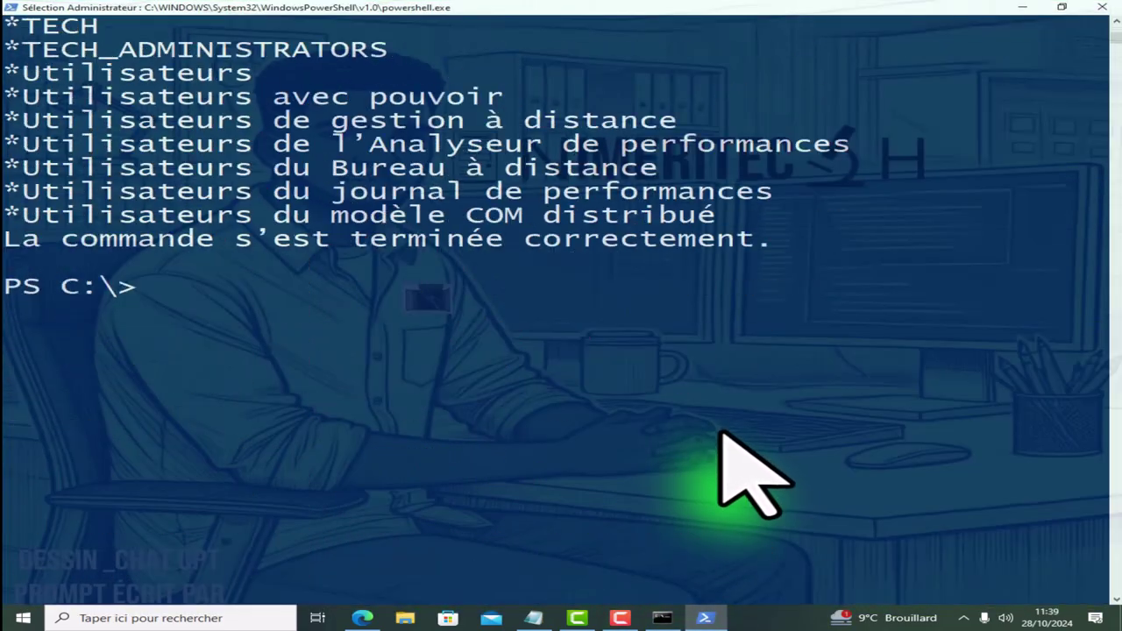
type("CLS")
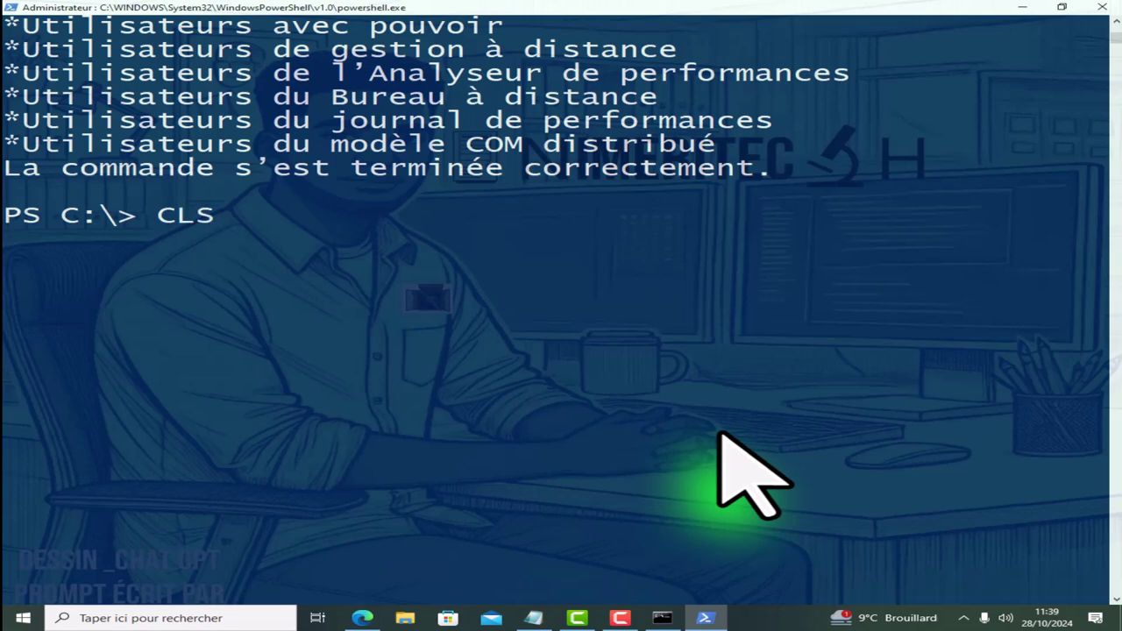
key("Return")
Run NET LOCALGROUP POWERSHELL4 to display that group's details and members, and clear the console with CLS.
type("NET  ")
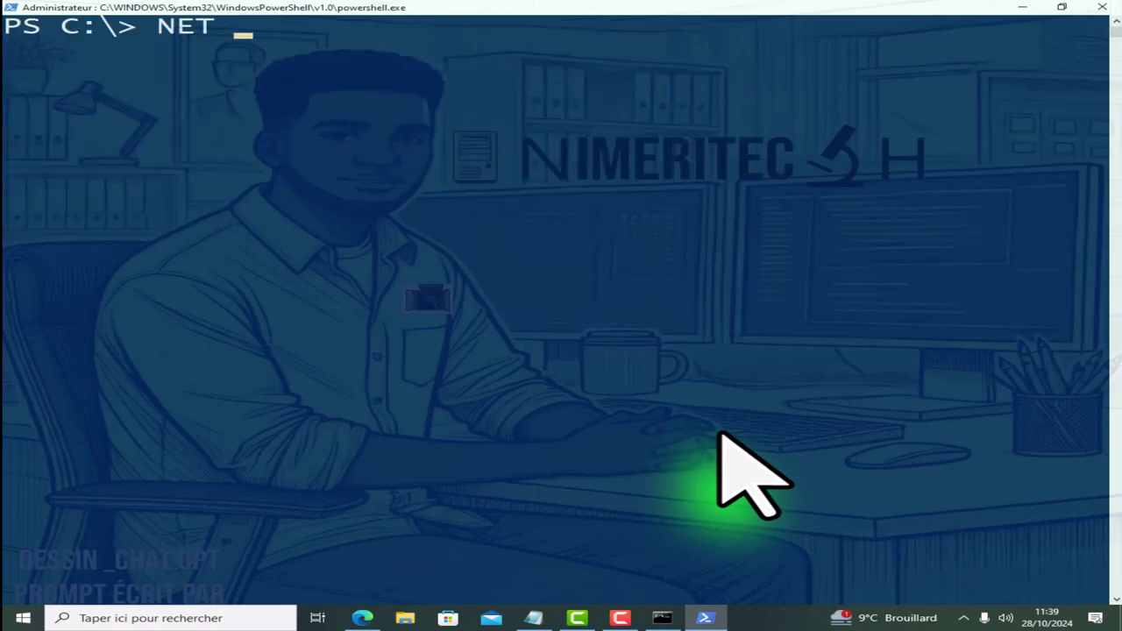
type("LOCAL")
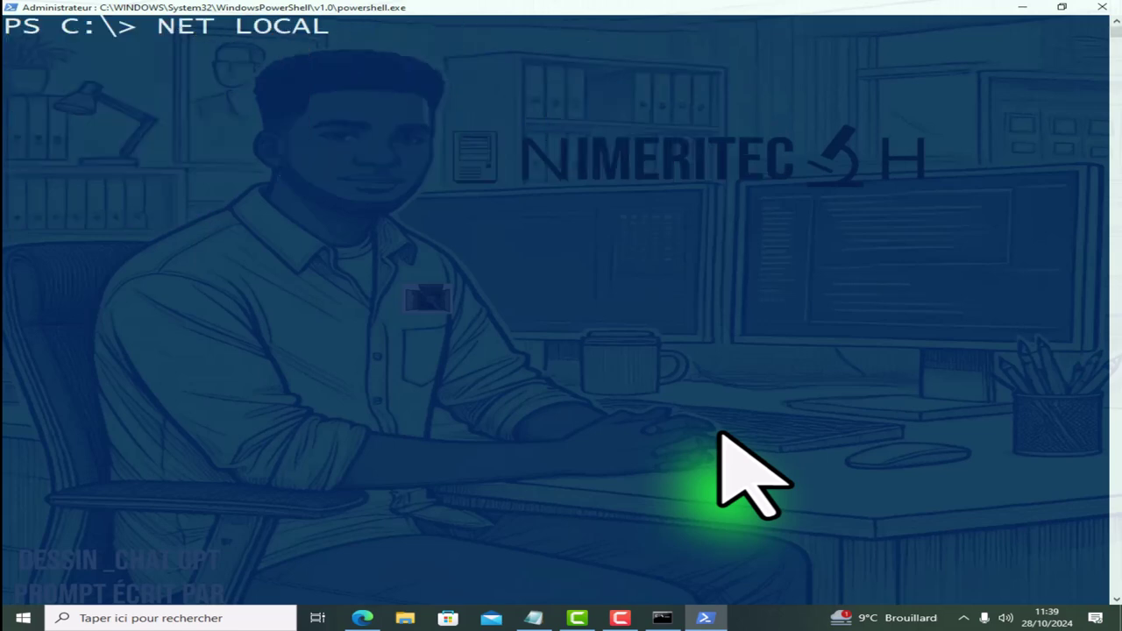
type("GROUP")
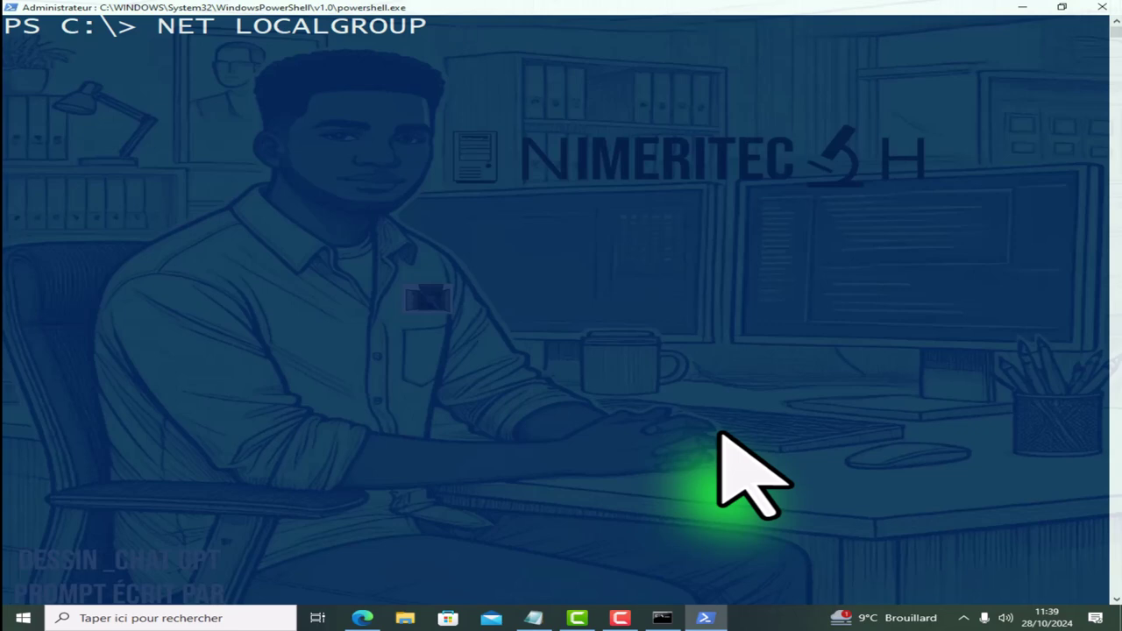
type("POWERSHELL")
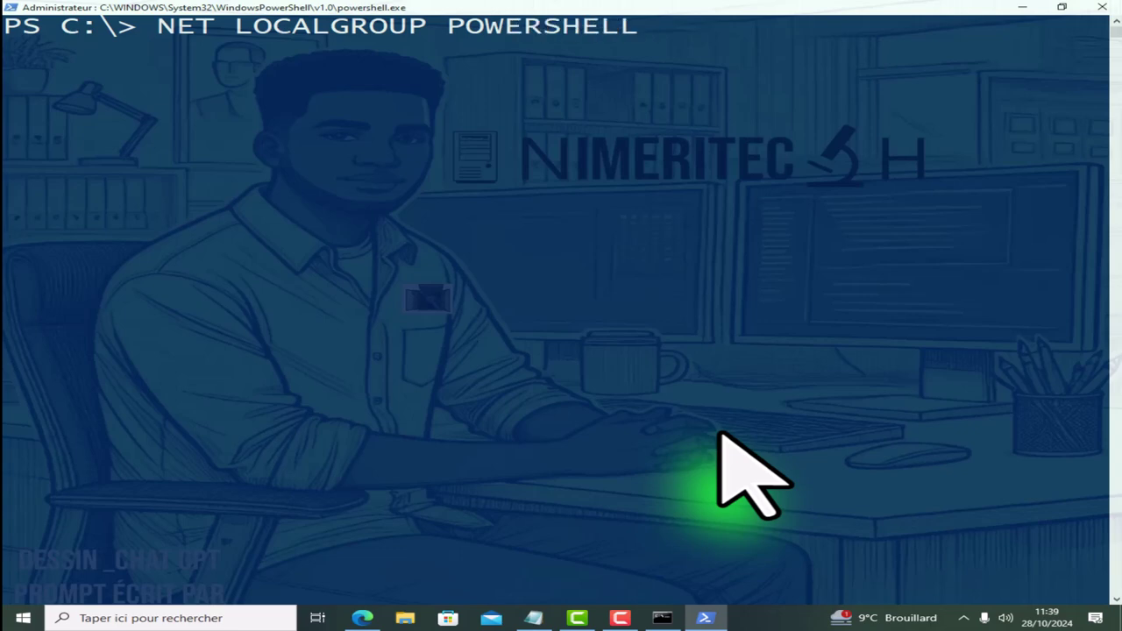
type("4")
key("Return")
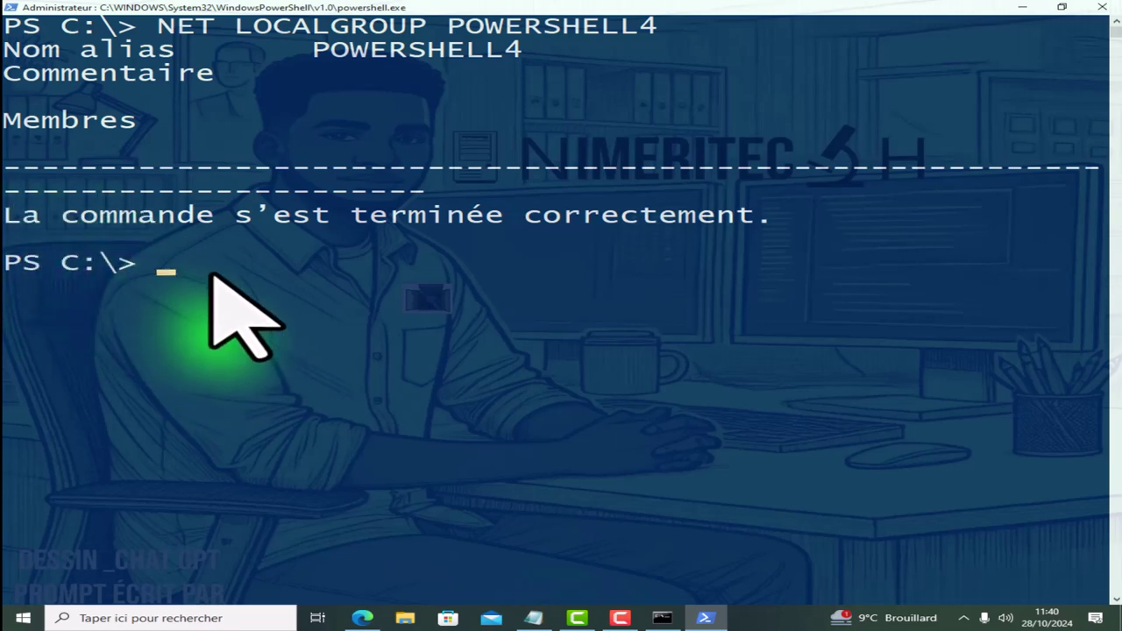
type("CLS")
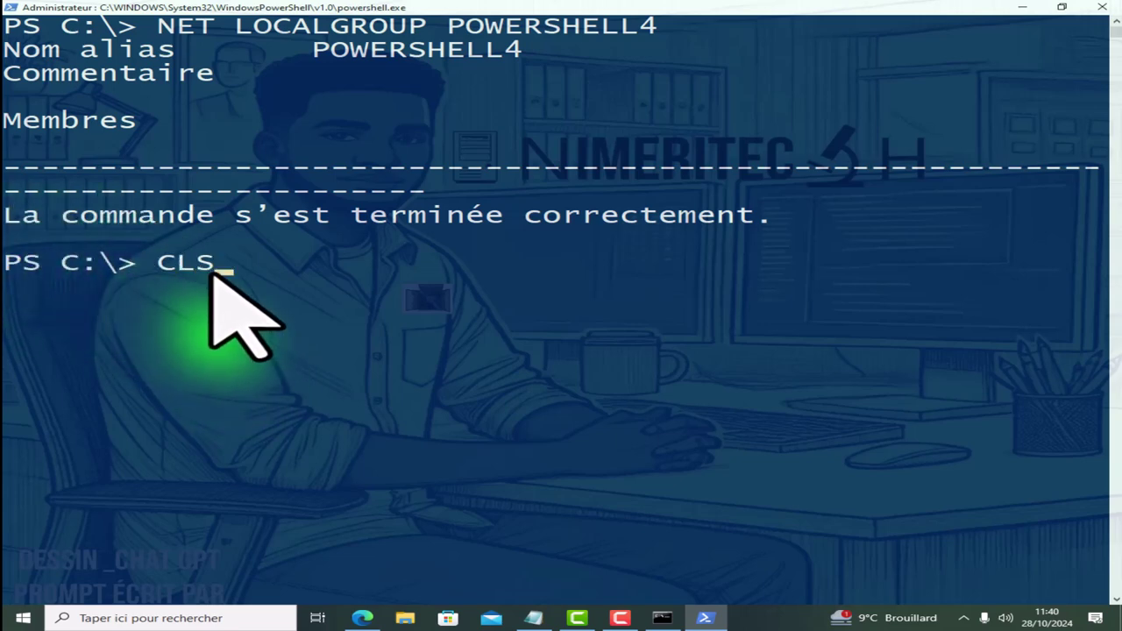
key("Return")
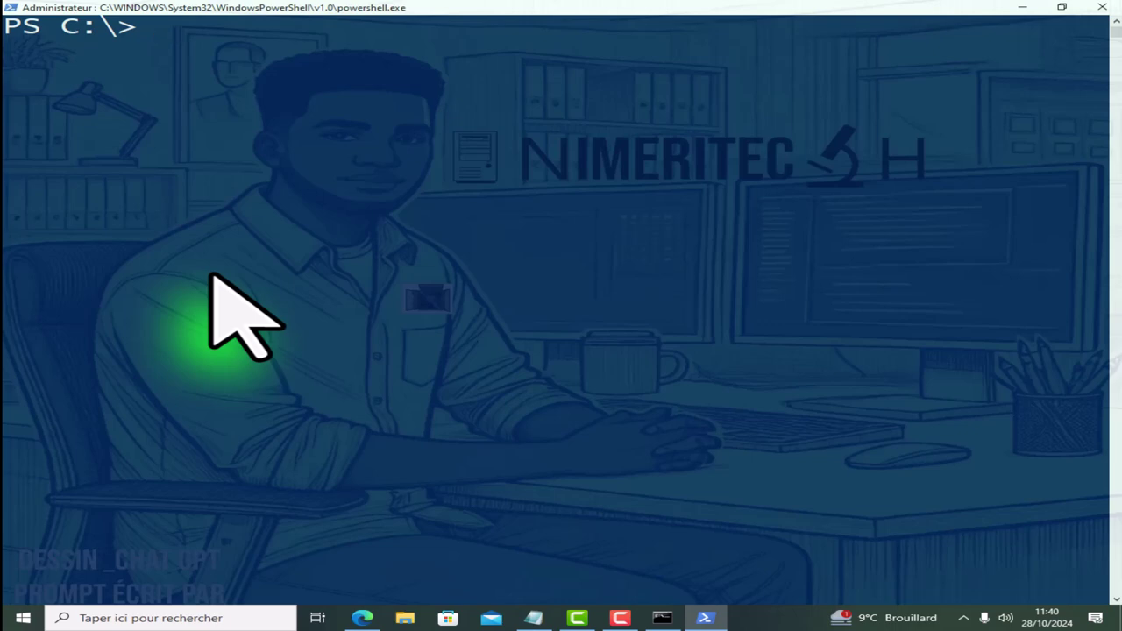
type("NET")
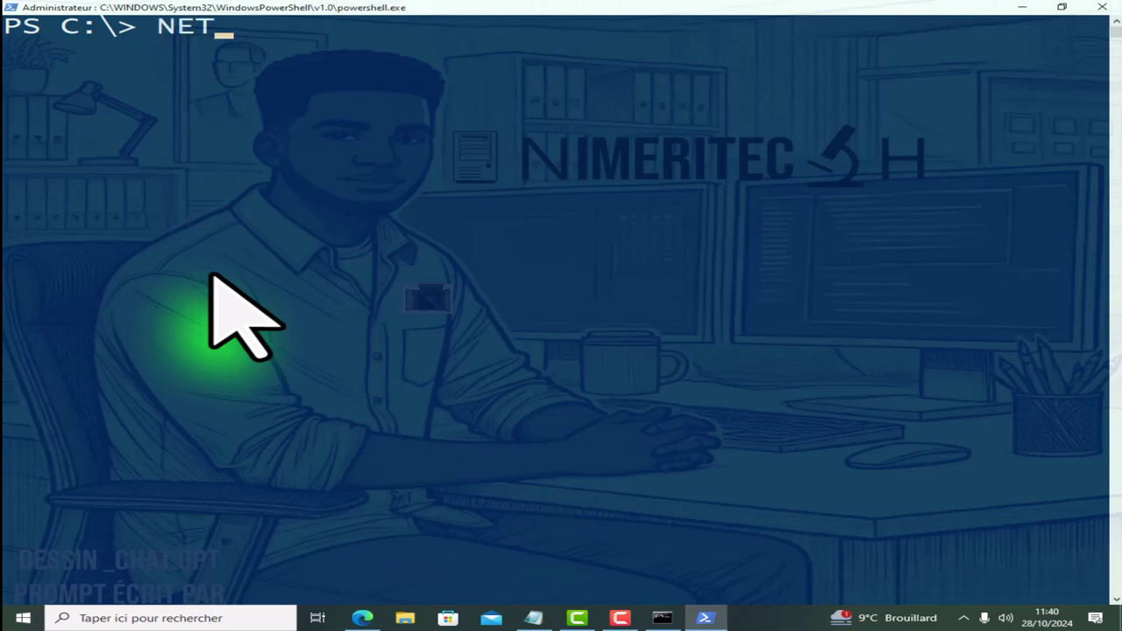
type(" LOCAL")
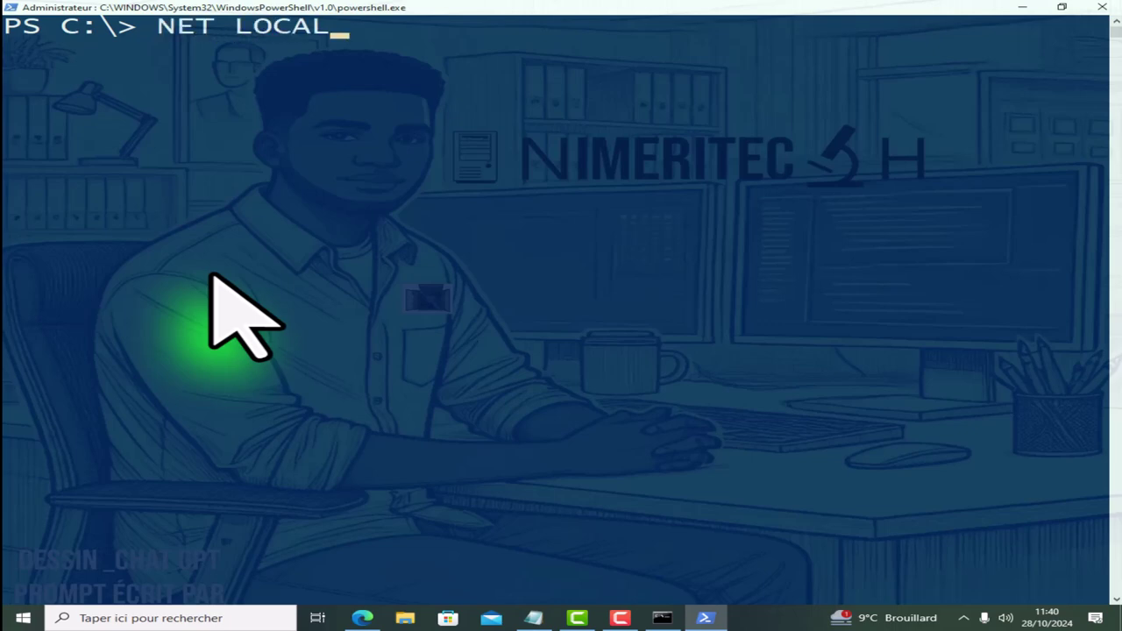
type("GROUP")
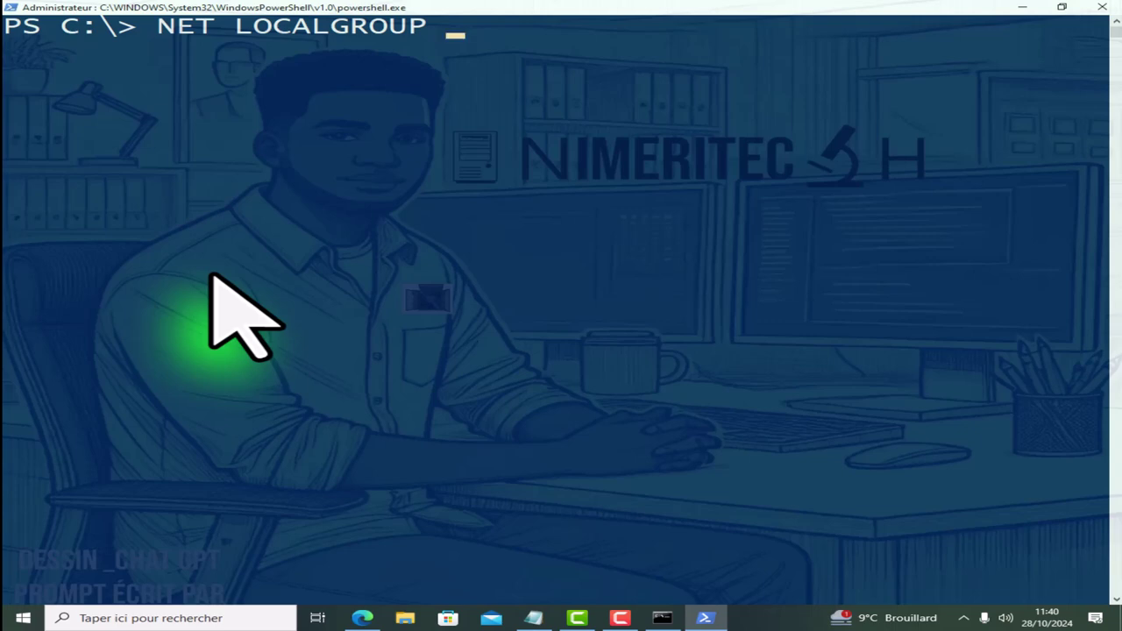
key("BackSpace")
key("BackSpace")
key("BackSpace")
key("BackSpace")
key("BackSpace")
key("BackSpace")
key("BackSpace")
key("BackSpace")
key("BackSpace")
key("BackSpace")
key("BackSpace")
key("BackSpace")
key("BackSpace")
key("BackSpace")
key("BackSpace")
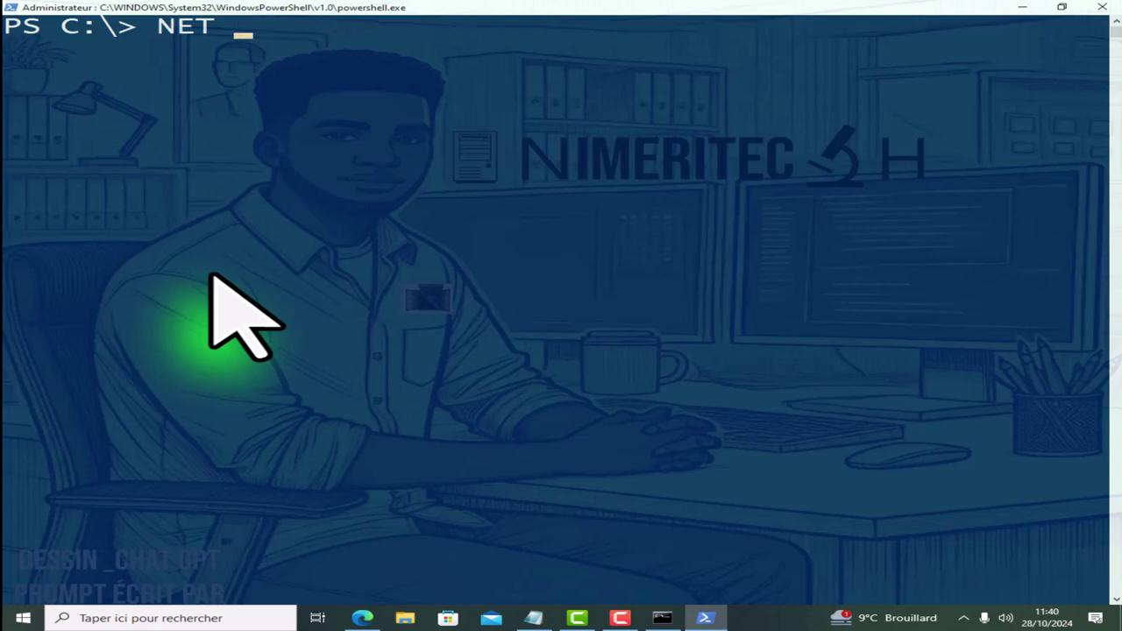
Run NET USER to list the local accounts, highlighting BOLOTIN3 and BOLOTIN2, and clear the console with CLS.
type("NET UE")
key("BackSpace")
type("SER")
key("Return")
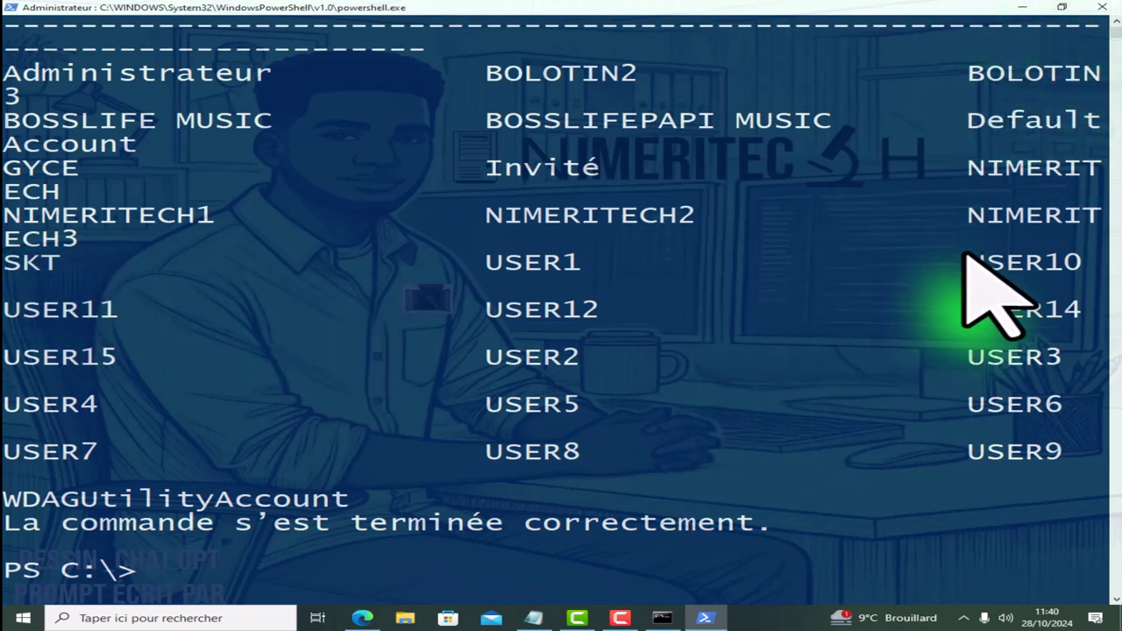
left_click_drag(949, 73, 1106, 77)
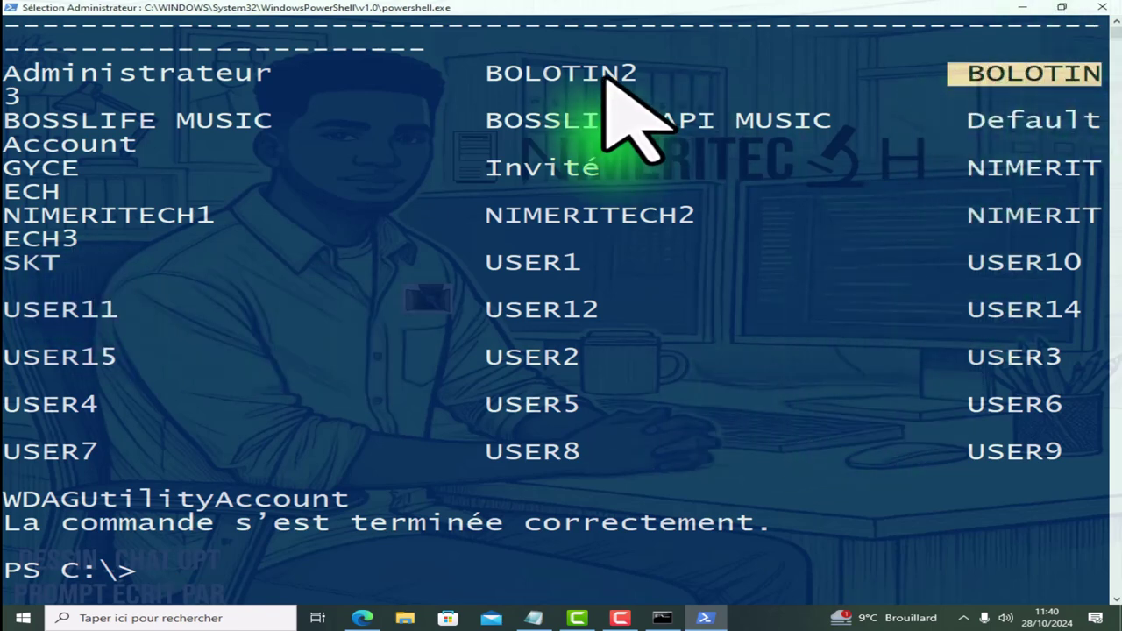
left_click_drag(486, 73, 650, 78)
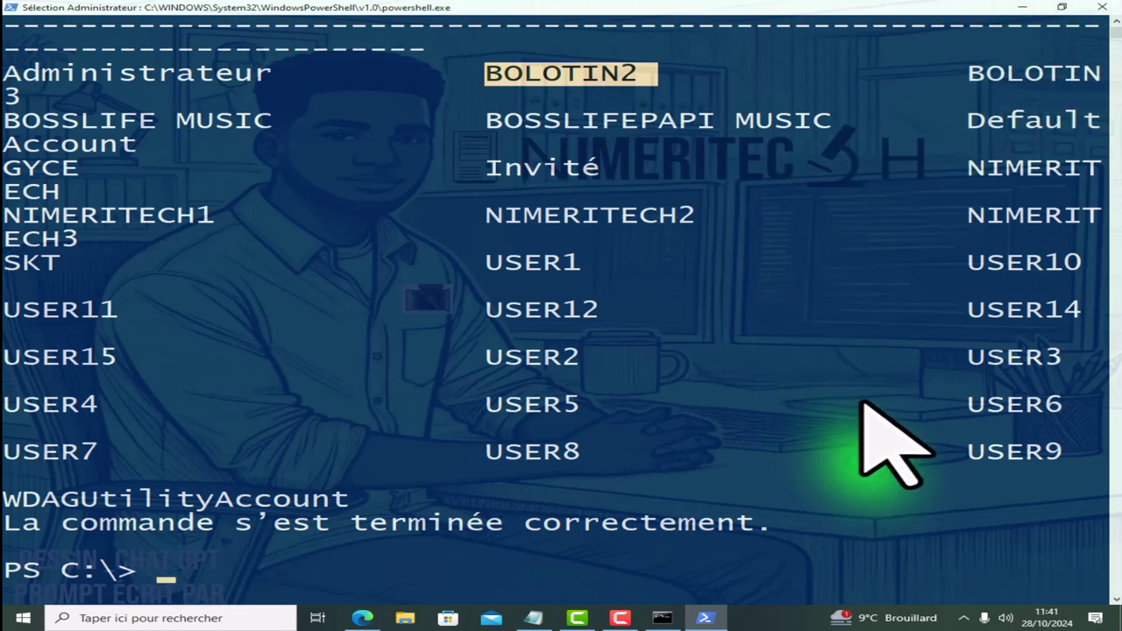
type("CLS")
key("Return")
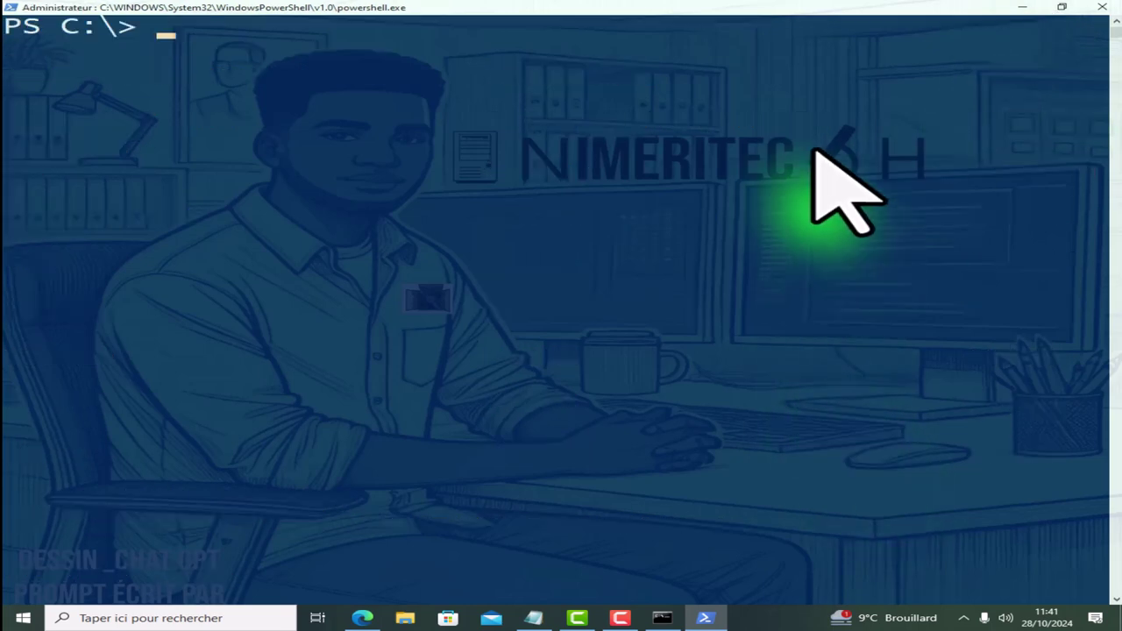
Add the user BOLOTIN3 to the group POWERSHELL3 by running NET LOCALGROUP POWERSHELL3 BOLOTIN3 /ADD, and highlight the group name in the command.
type("NET")
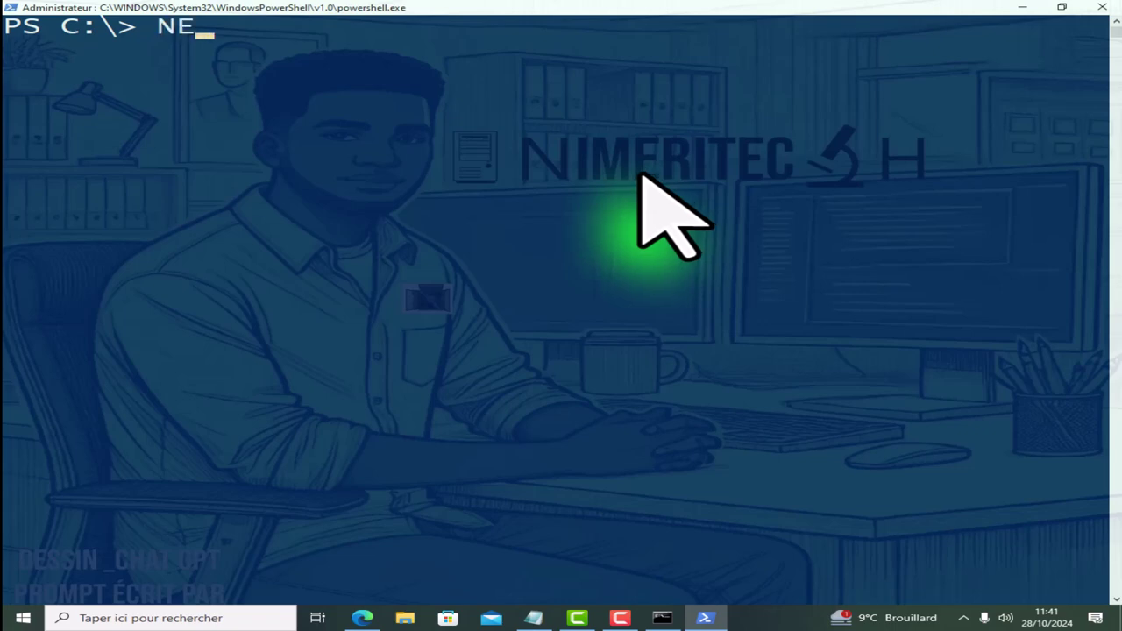
type(" LO")
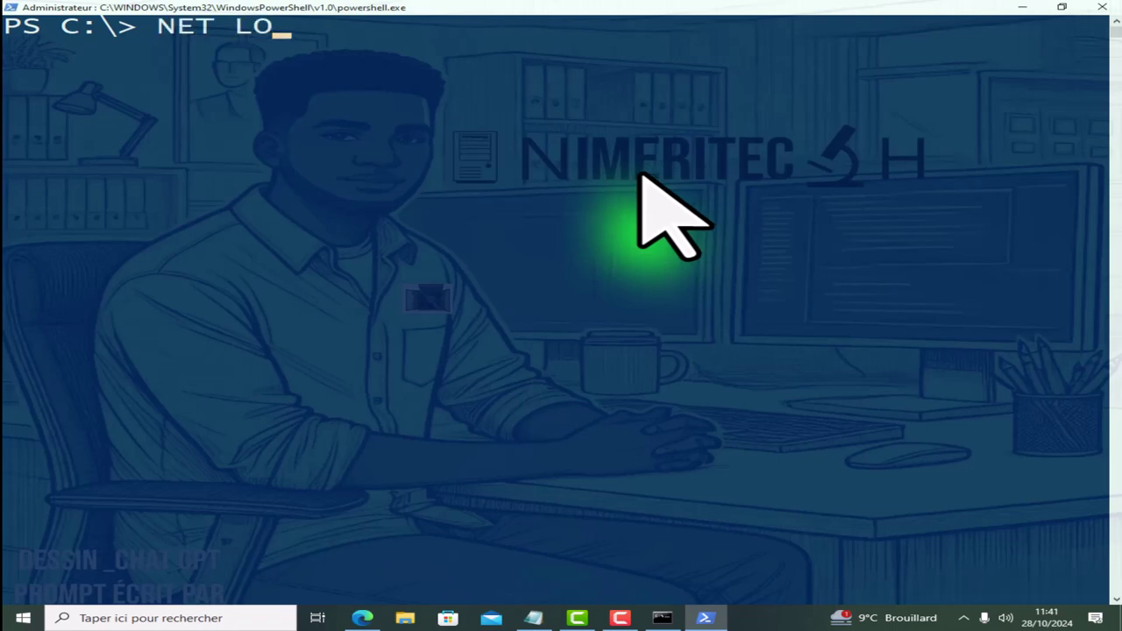
type("CALG")
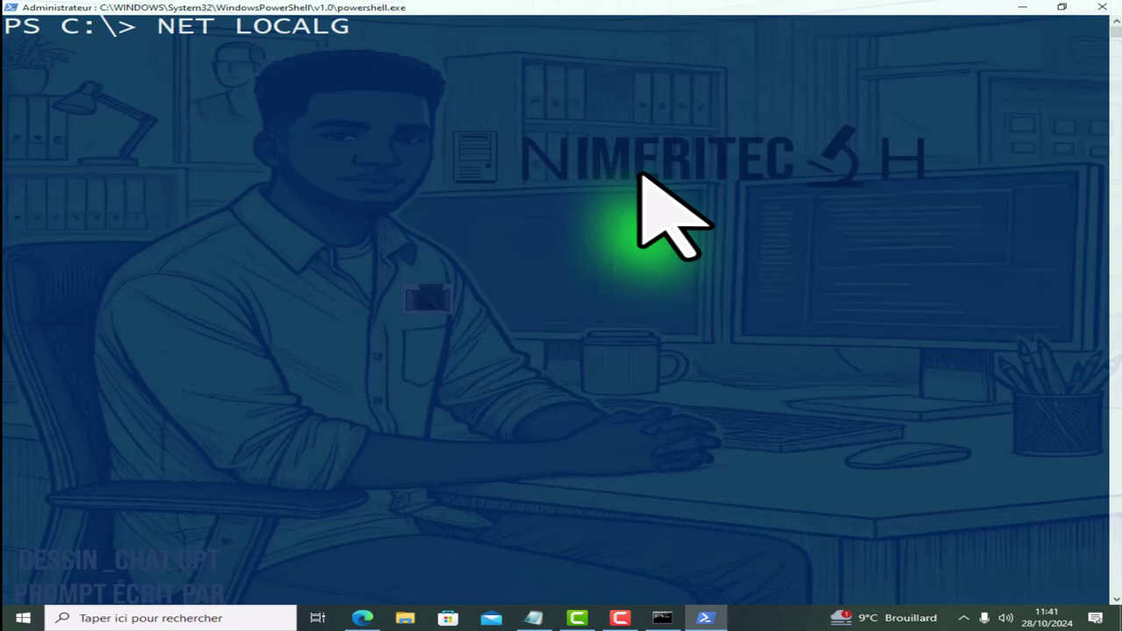
type("ROUP")
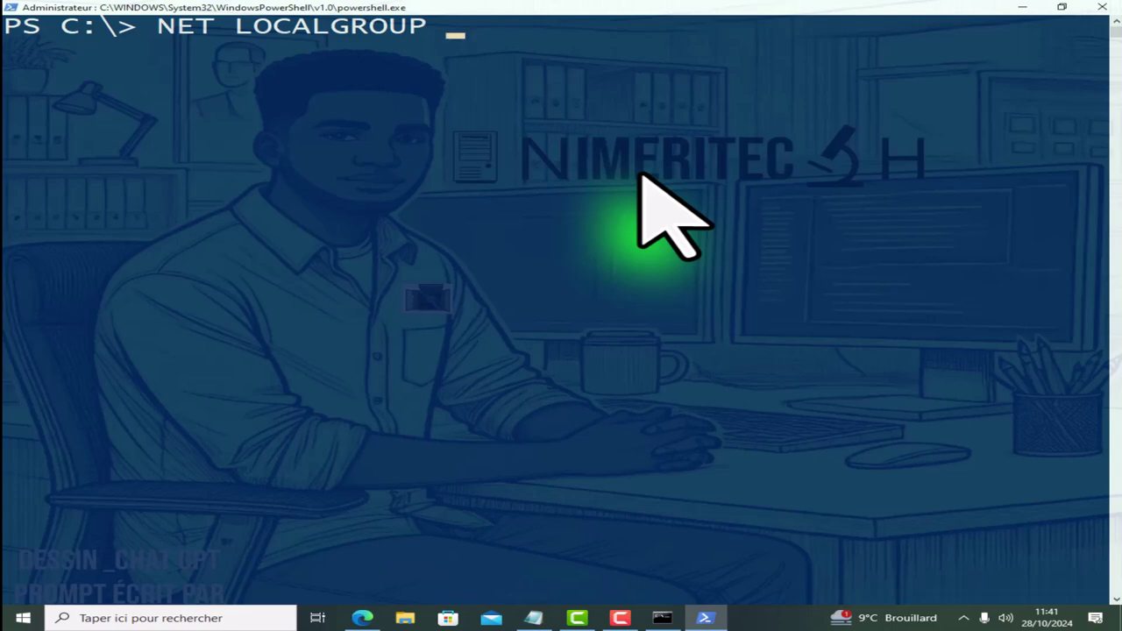
type("POWER")
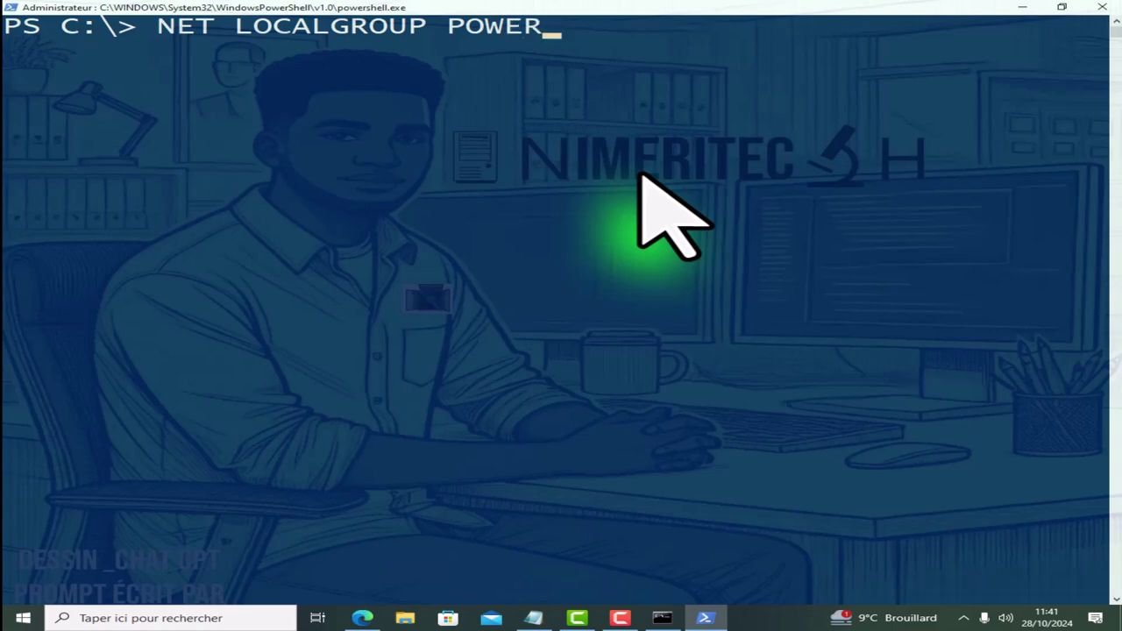
type("SHELL")
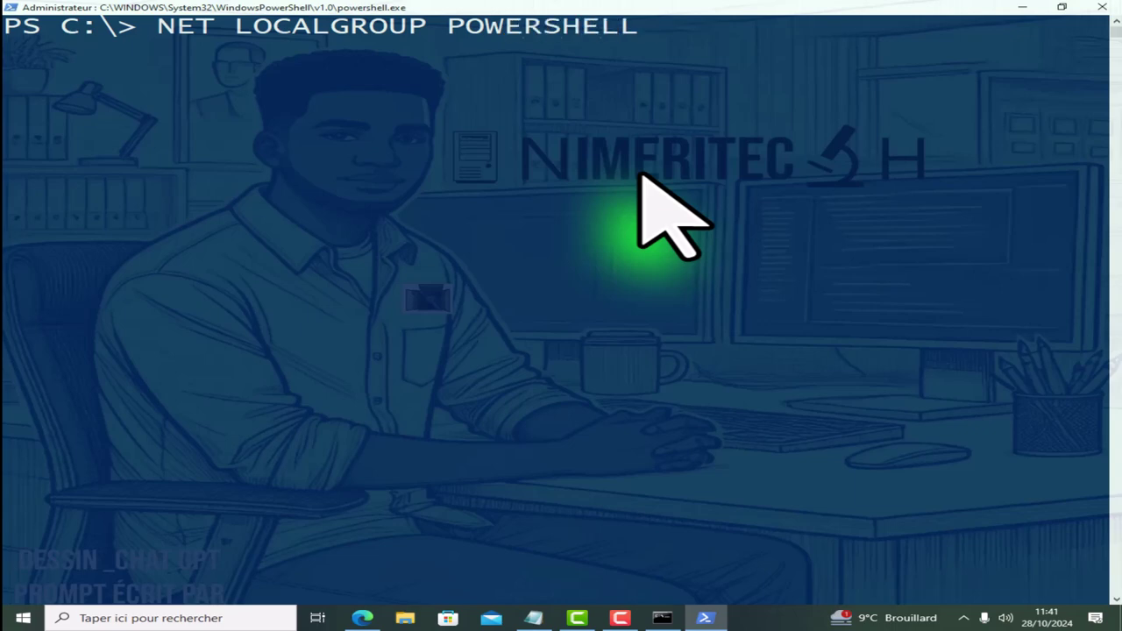
type("3")
type("BOLO")
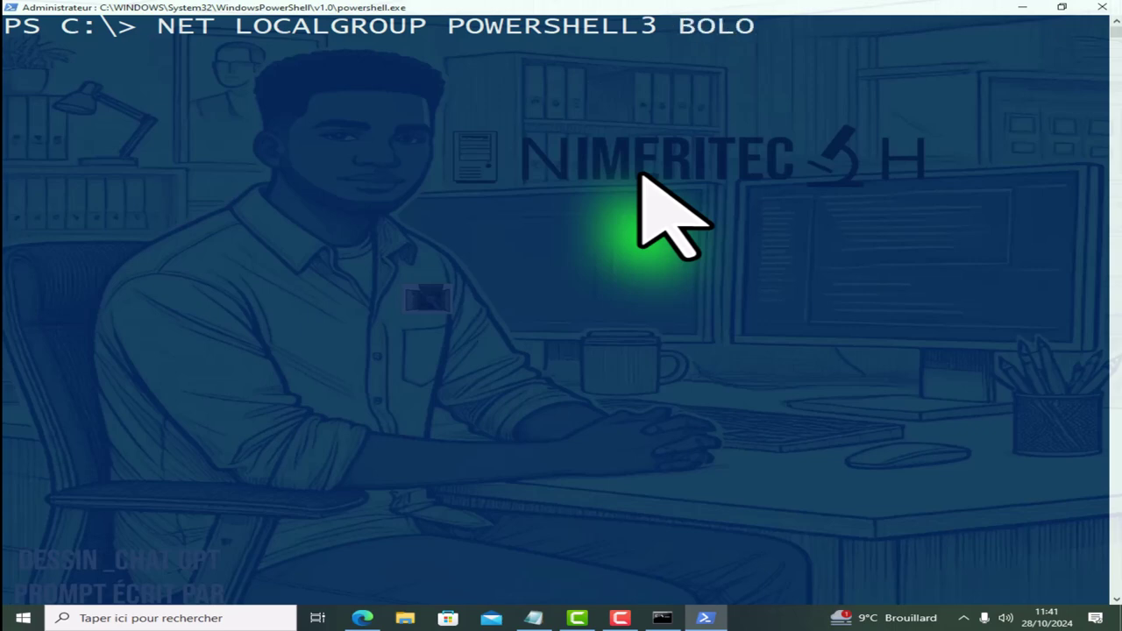
type("TIN3 /ADD")
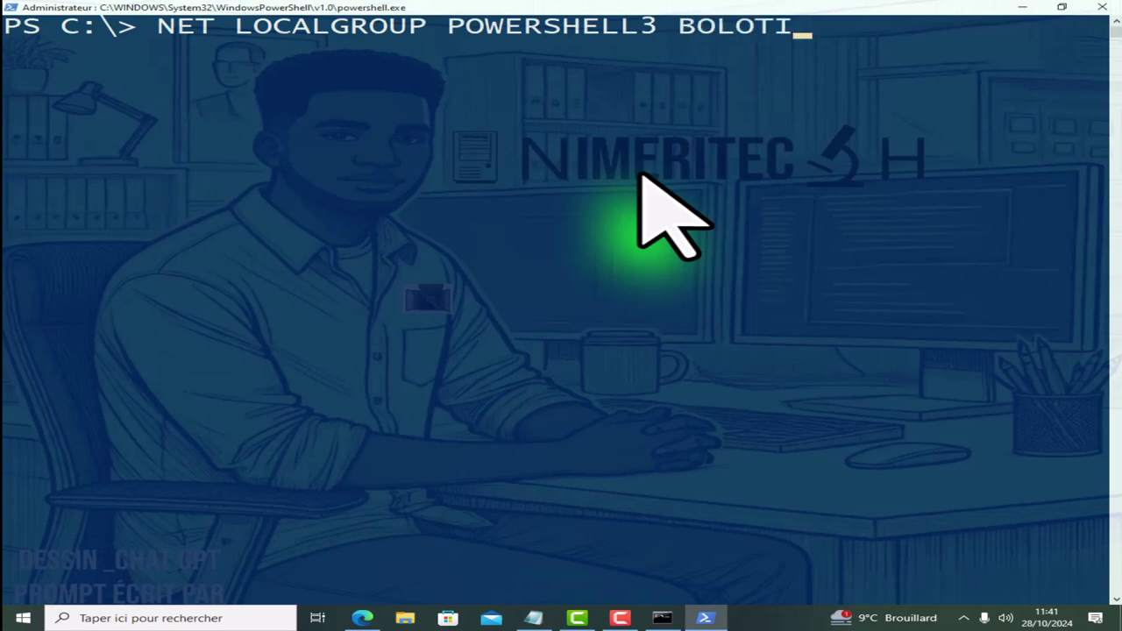
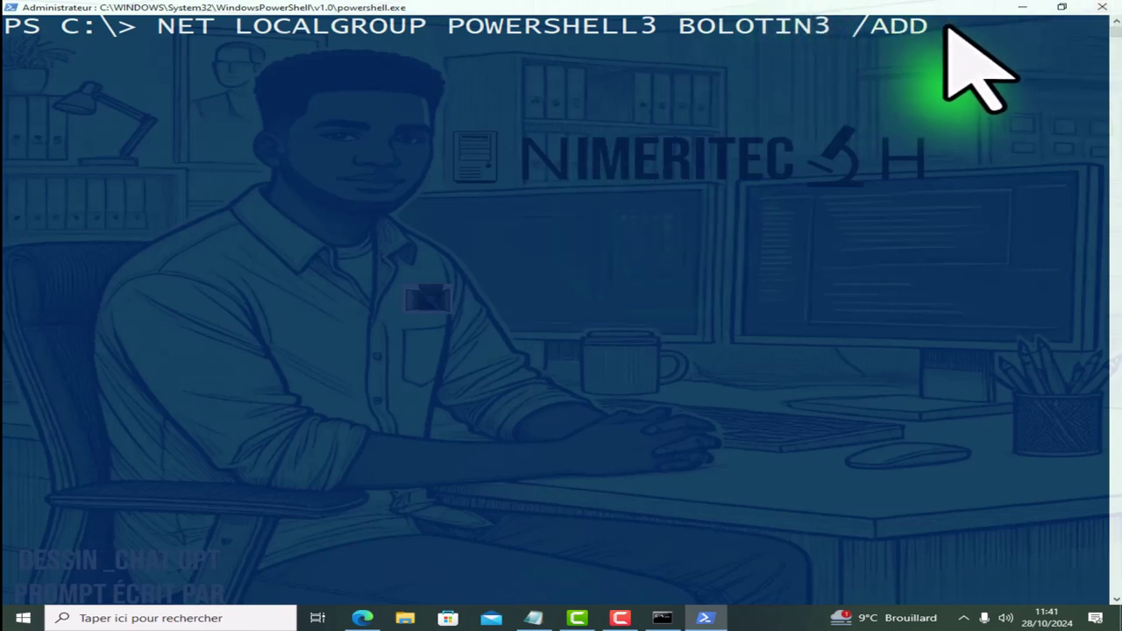
left_click_drag(937, 32, 158, 26)
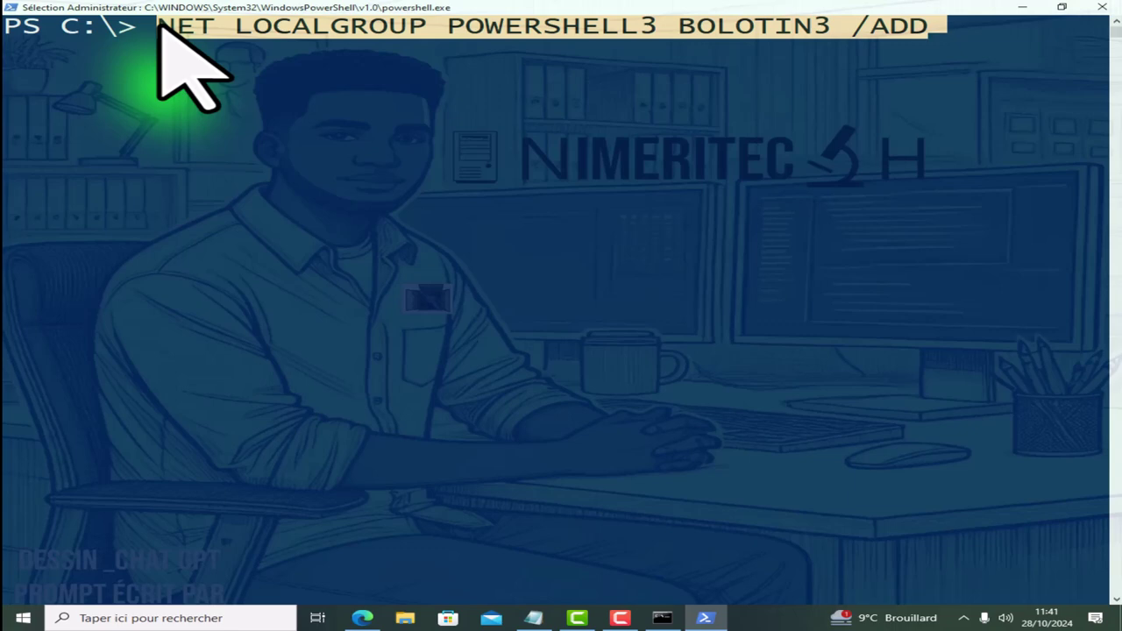
left_click(935, 28)
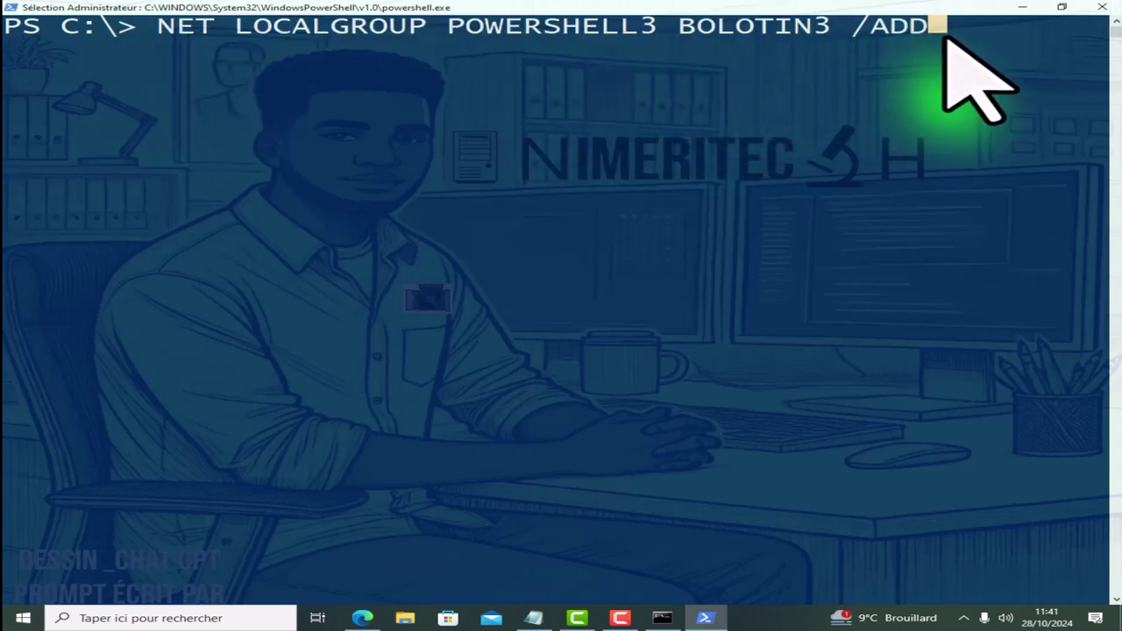
key("Escape")
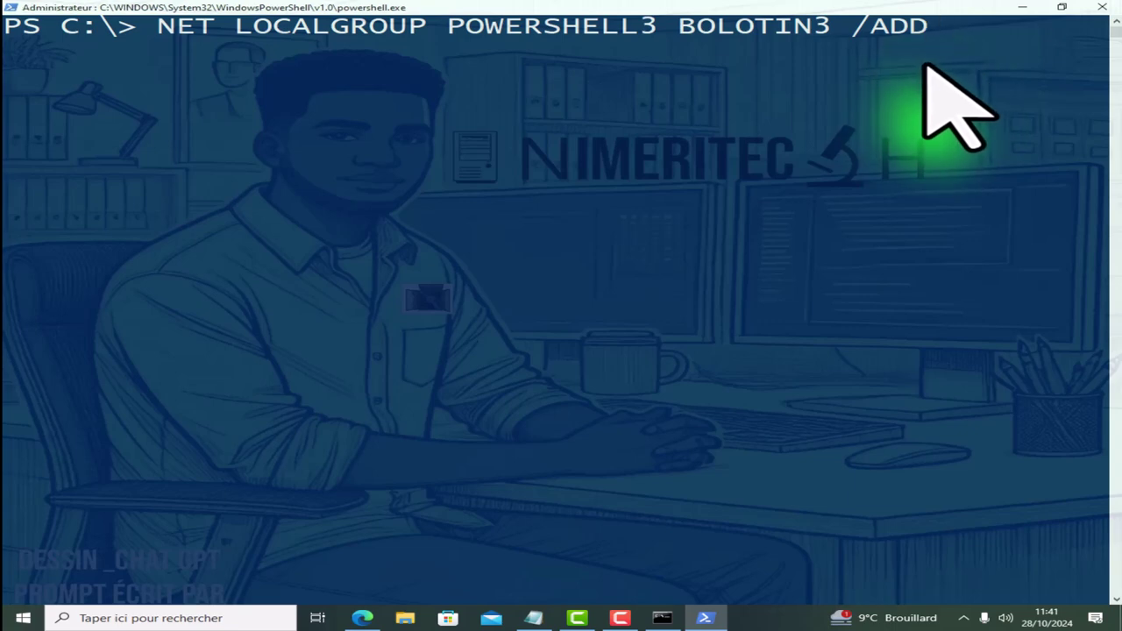
key("Return")
left_click_drag(749, 50, 7, 50)
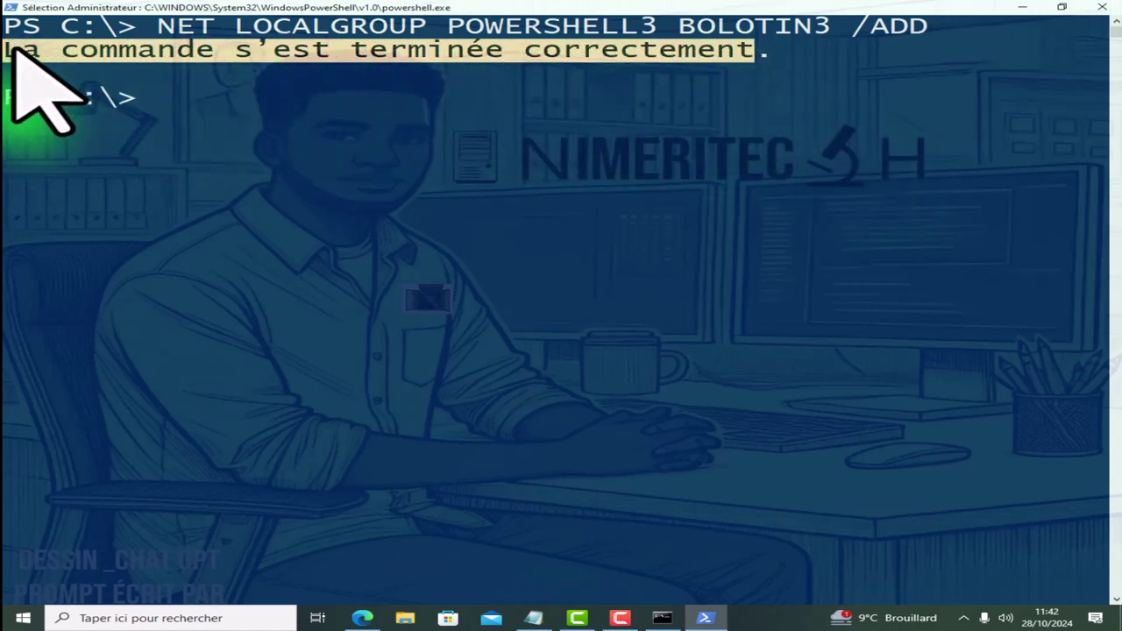
left_click_drag(677, 26, 449, 24)
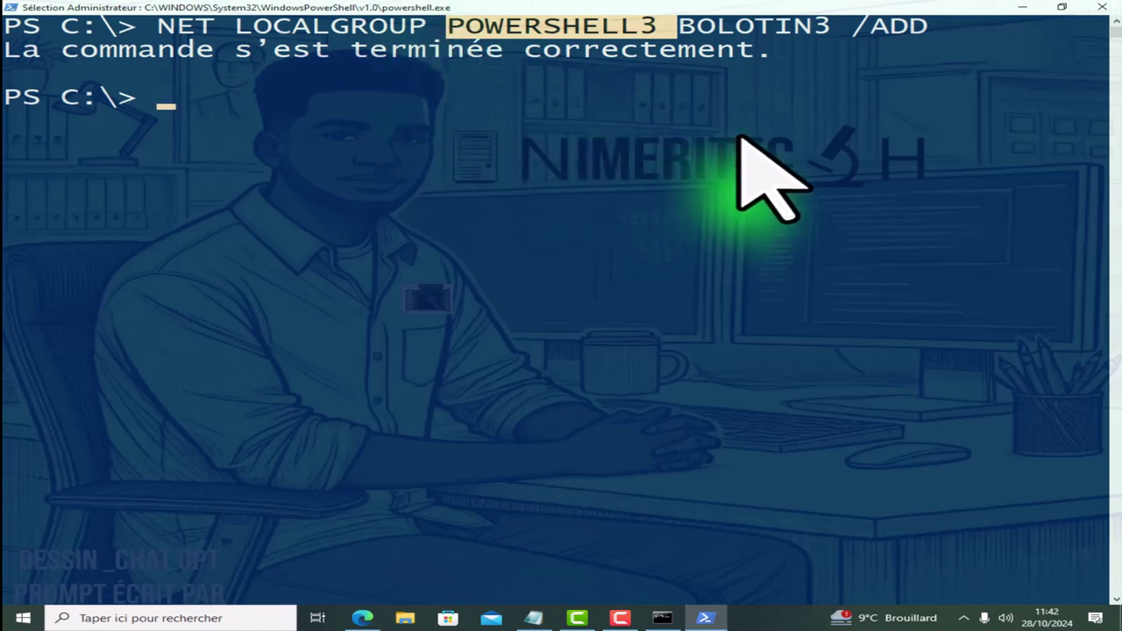
Run NET LOCALGROUP POWERSHELL3 to display that group's members, and highlight the member entry.
type("NET ")
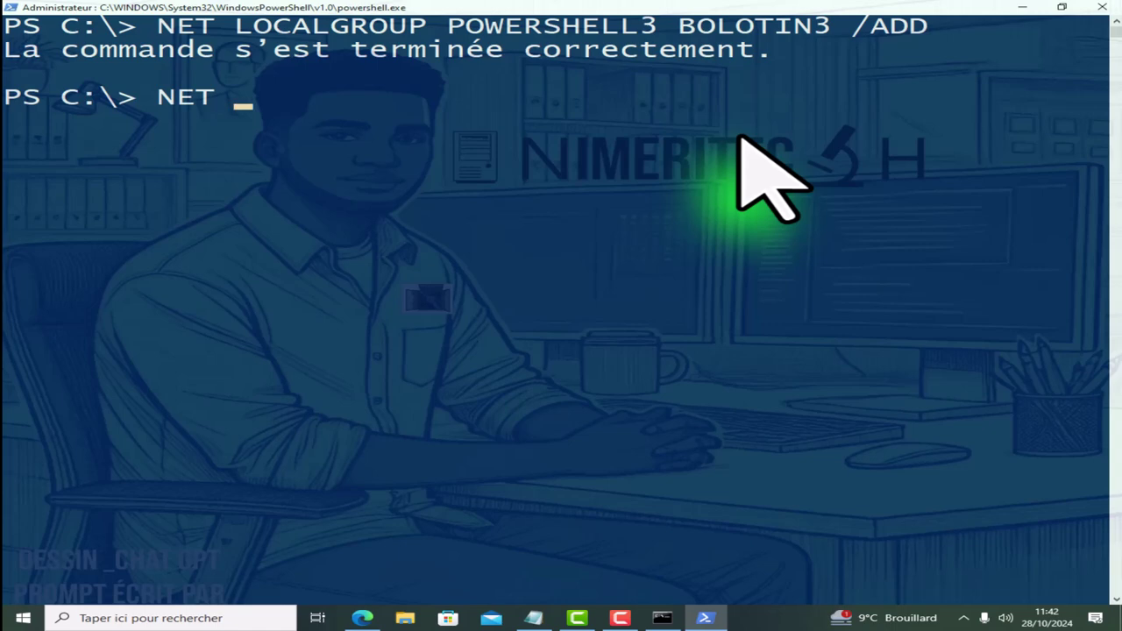
type("LOCAL")
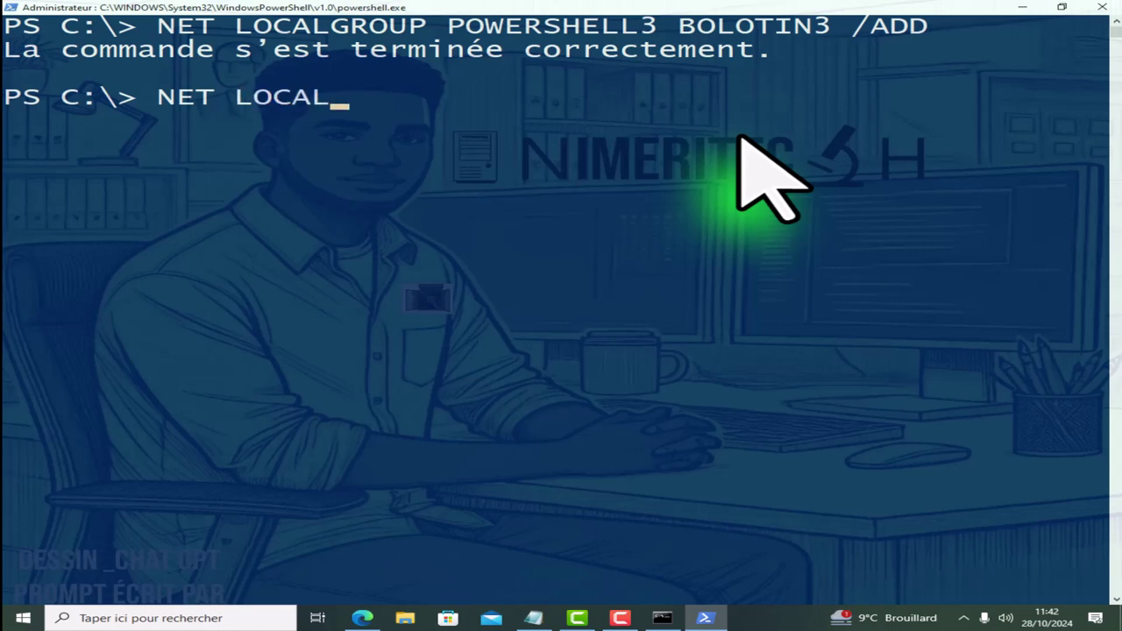
type("GROUP")
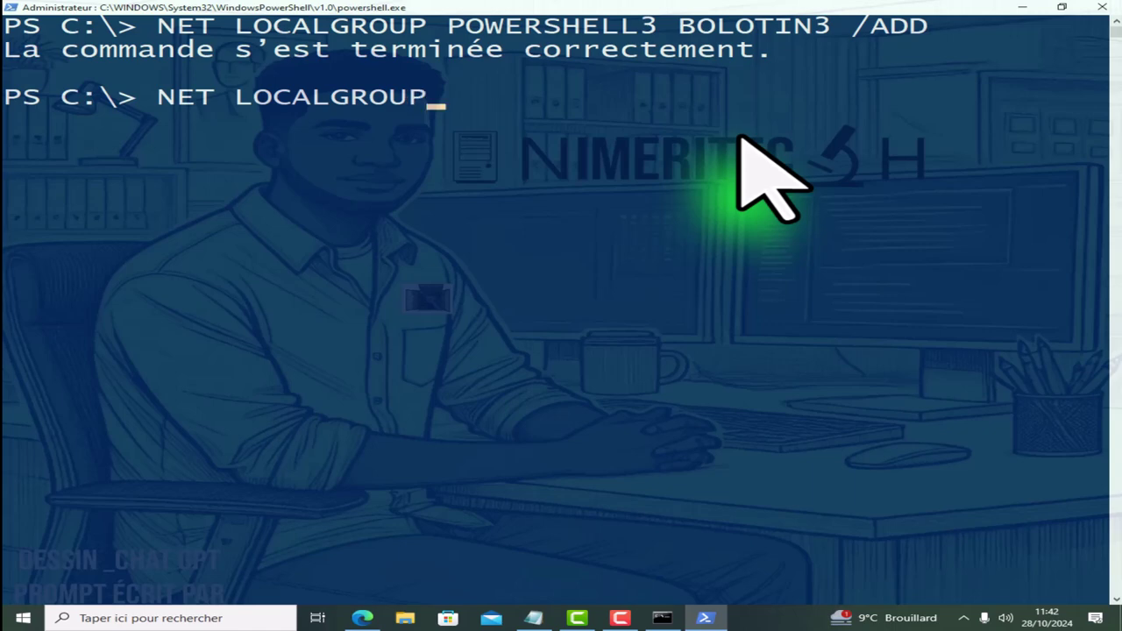
type(" POW")
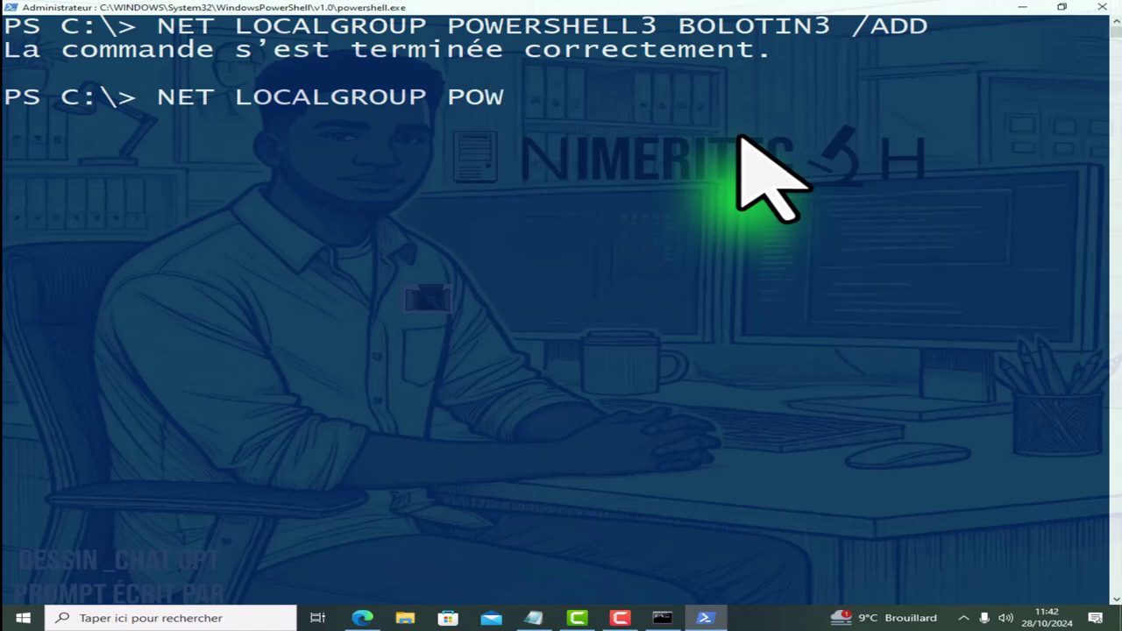
type("ERSH")
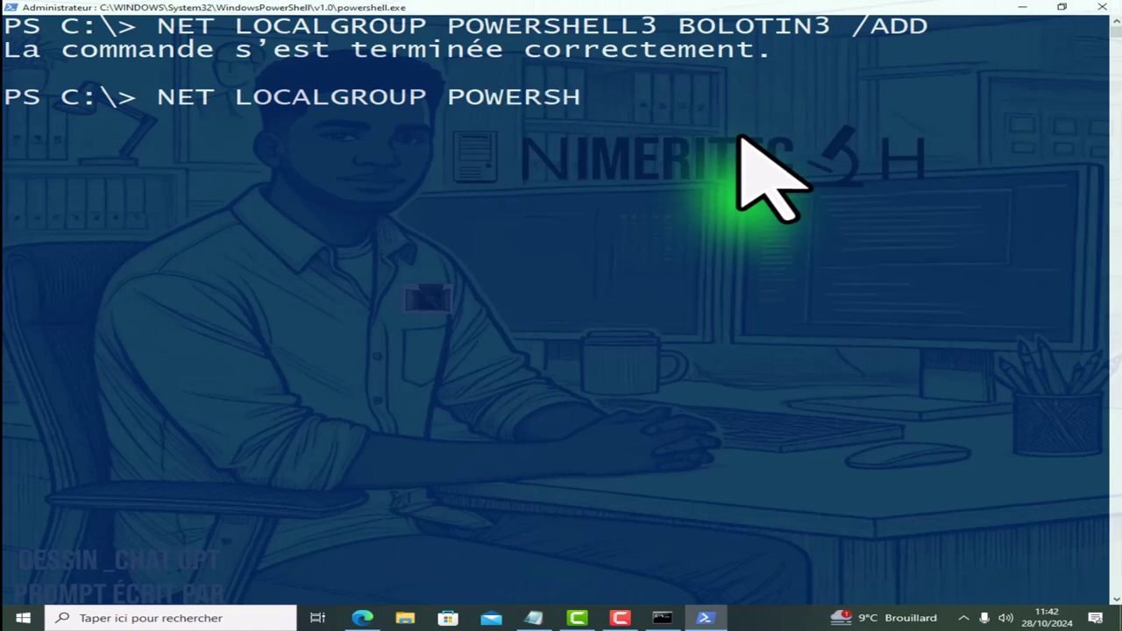
type("ELL3")
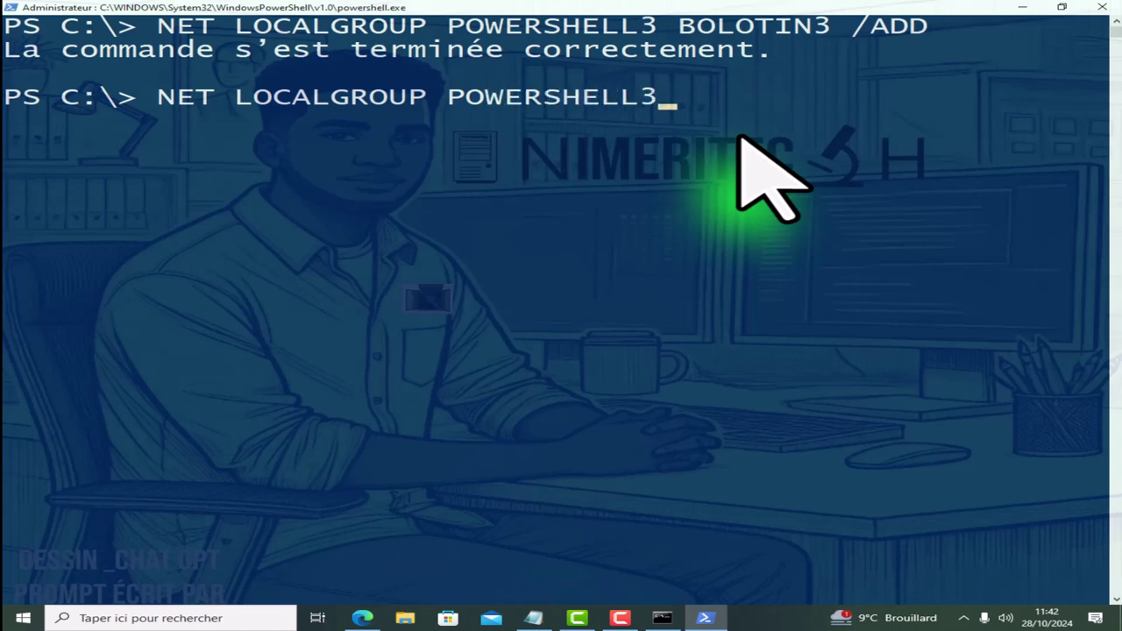
key("Return")
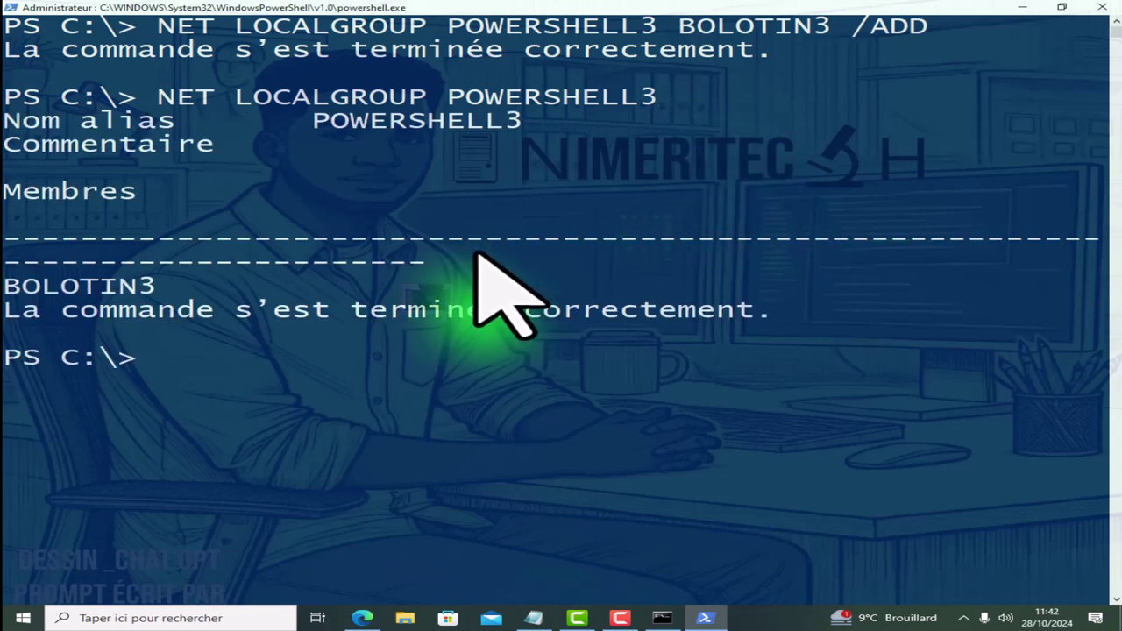
left_click_drag(143, 282, 2, 295)
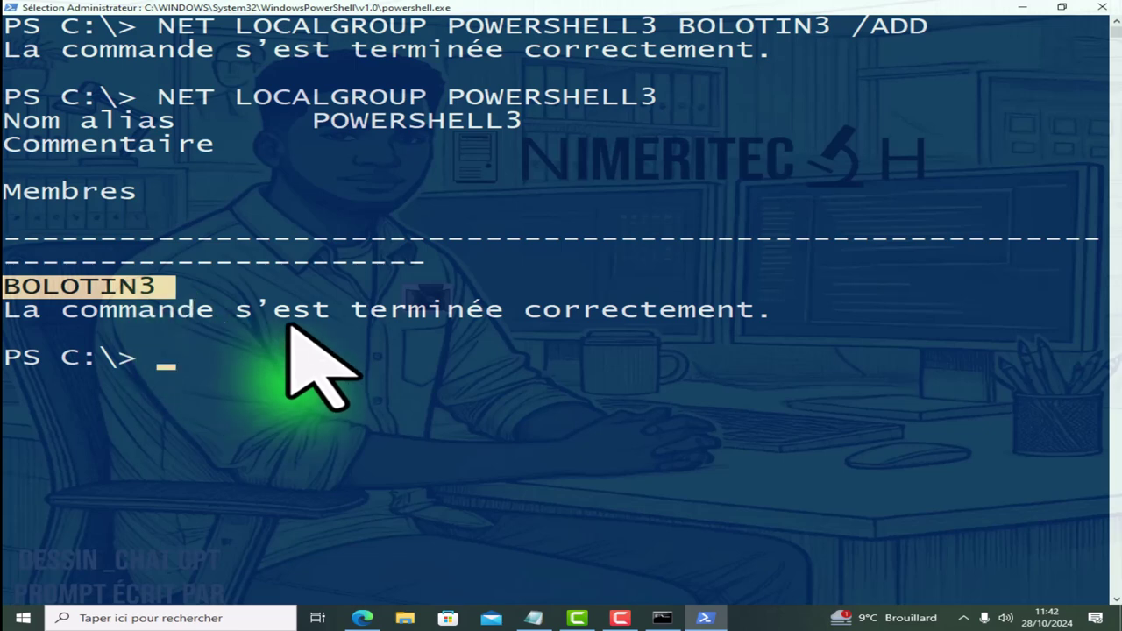
Run NET LOCALGROUP POWERSHELL4 to display that group's details and members.
type("NET")
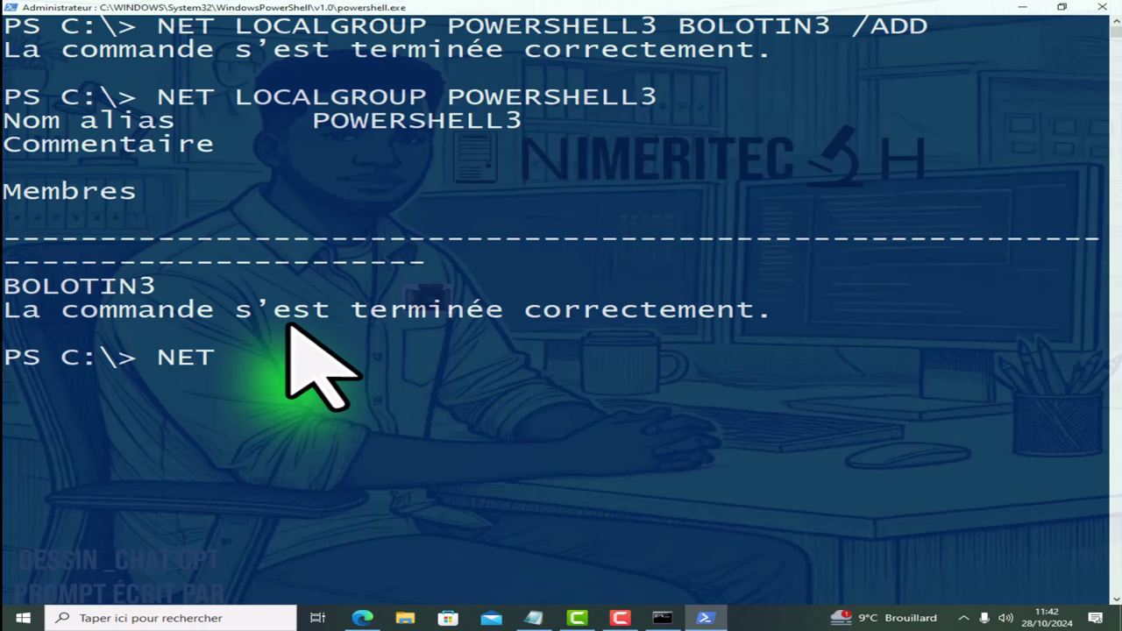
type(" LO")
key("BackSpace")
key("BackSpace")
key("BackSpace")
type("LOCALGROUP")
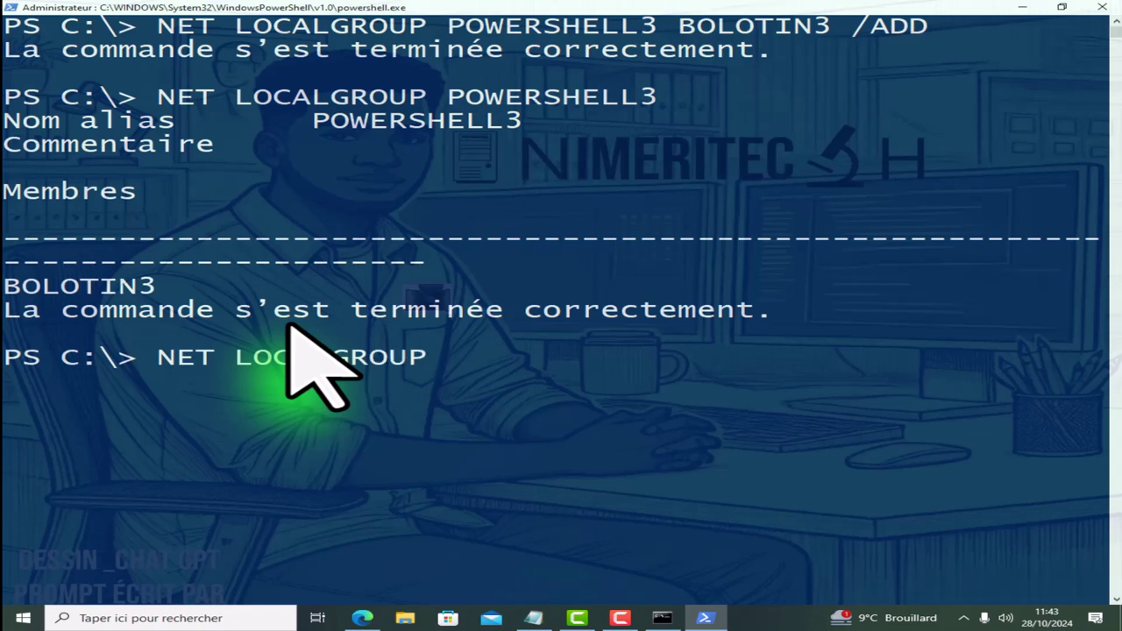
type(" POWERSHEL")
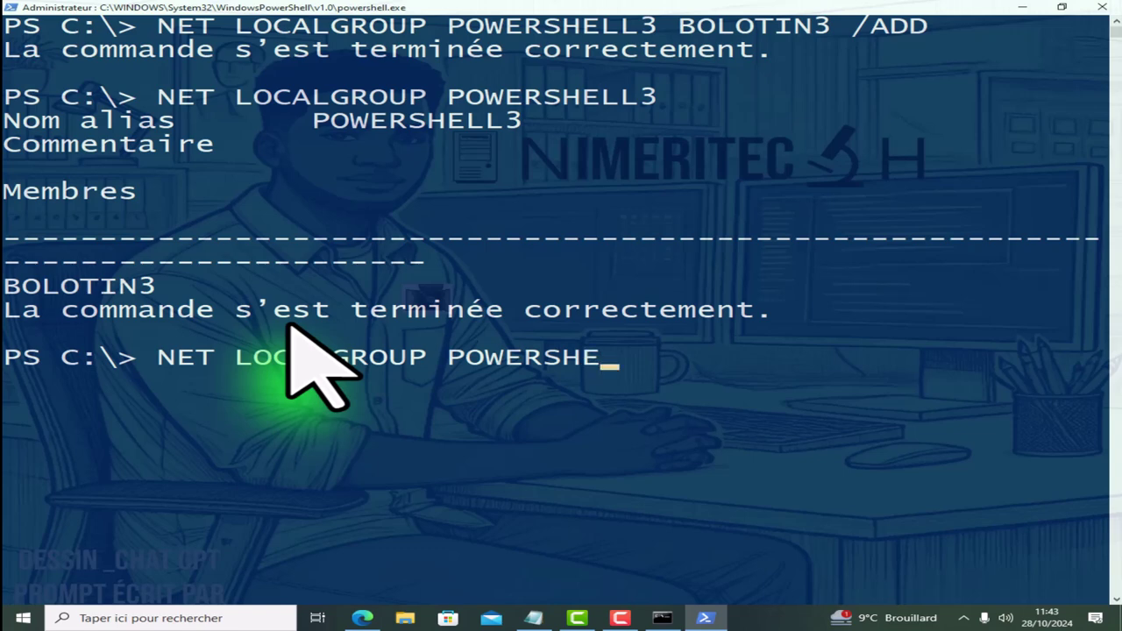
type("L4")
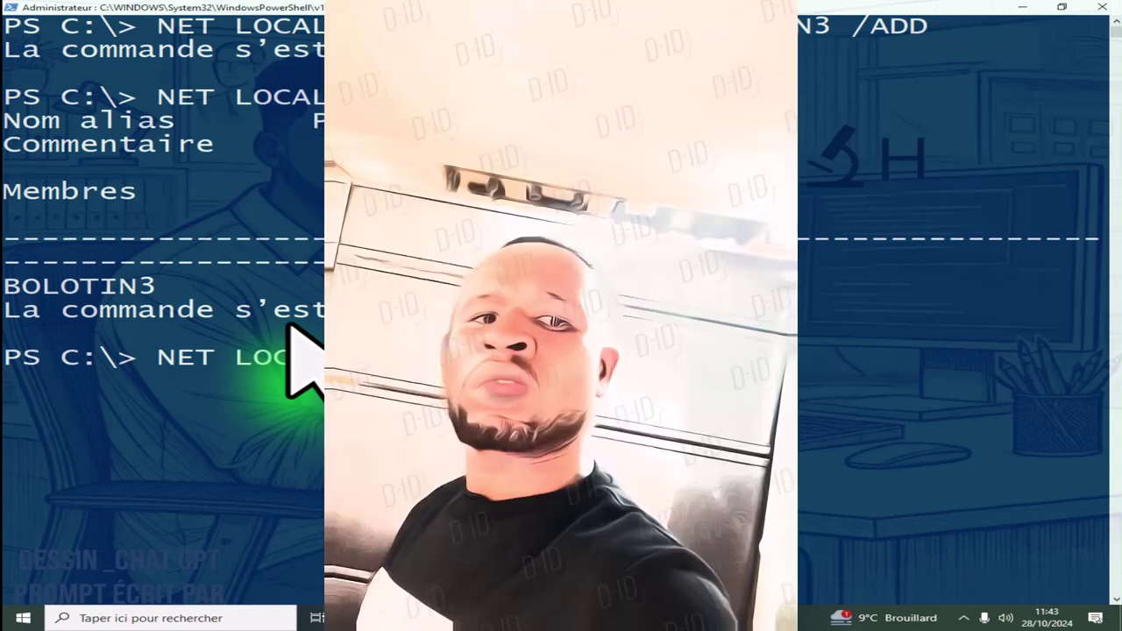
key("Return")
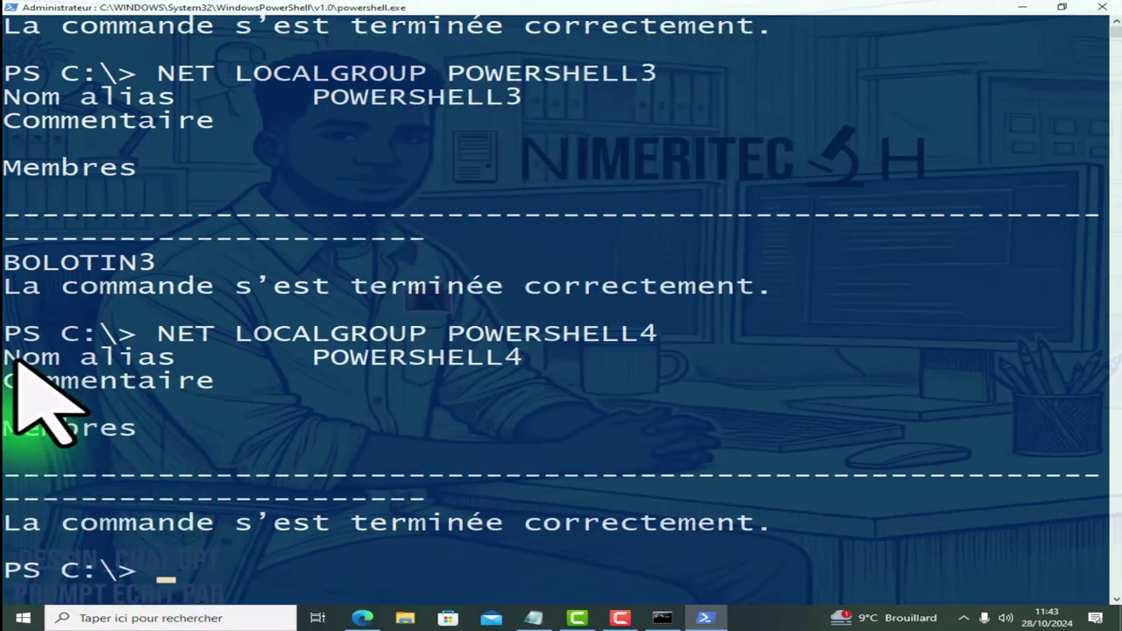
Highlight the Commentaire and Membres lines in the POWERSHELL4 group output.
left_click_drag(12, 358, 215, 386)
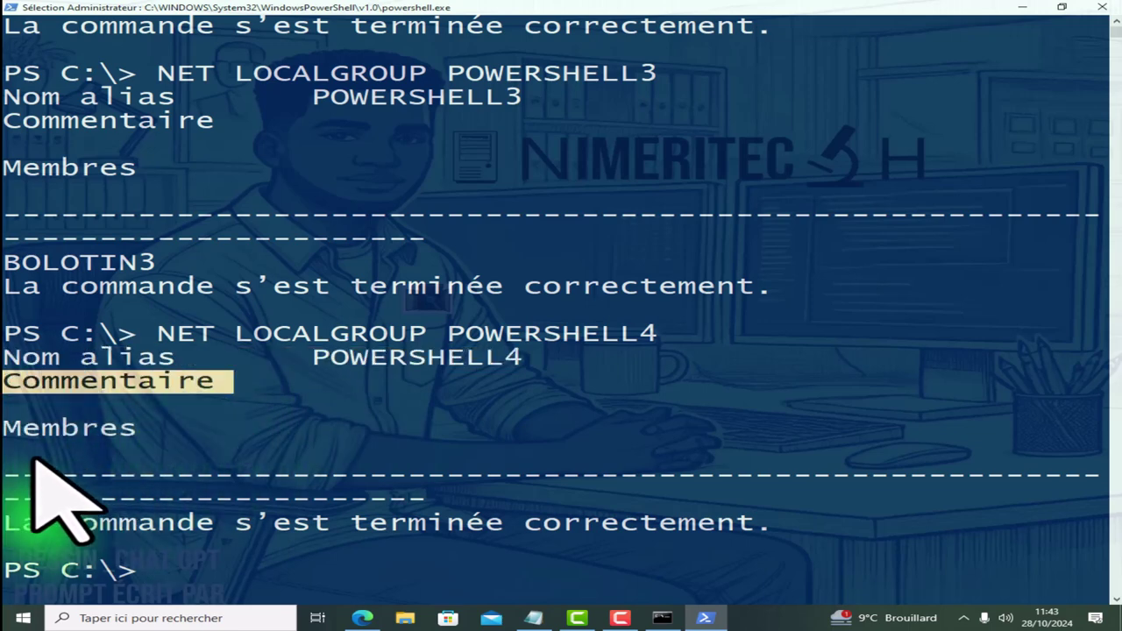
left_click_drag(7, 430, 154, 451)
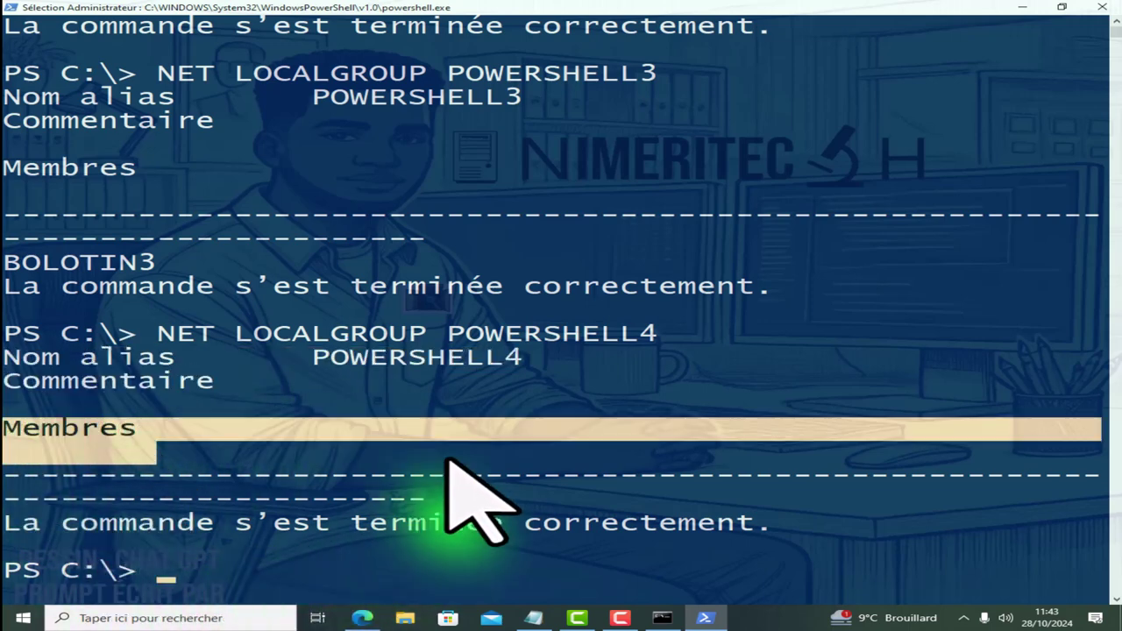
key("Up")
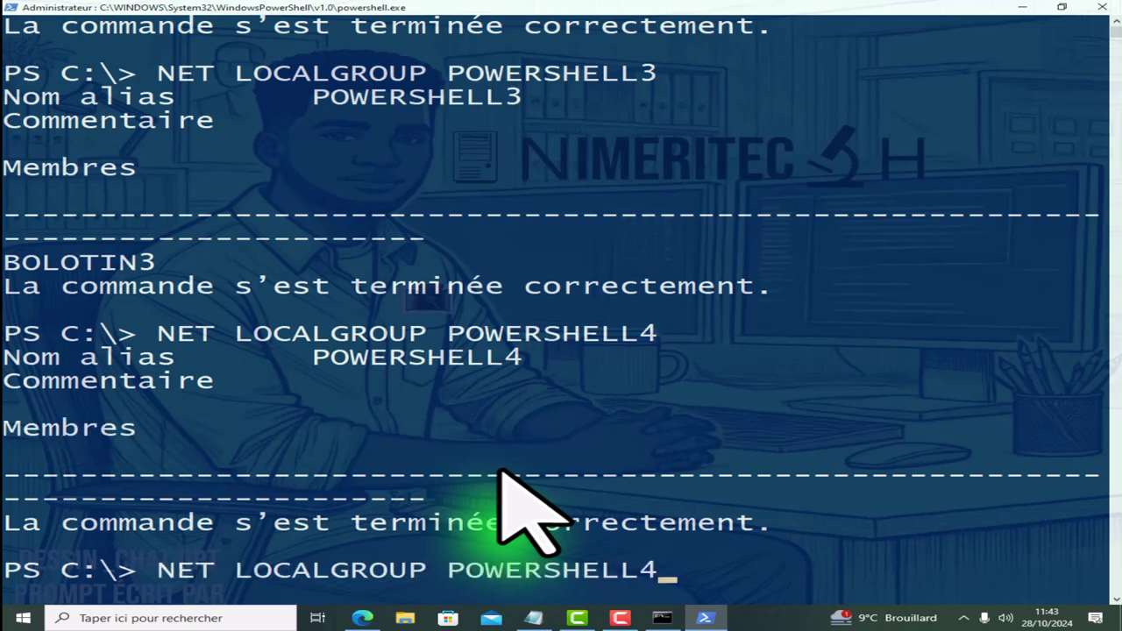
key("Up")
key("Up")
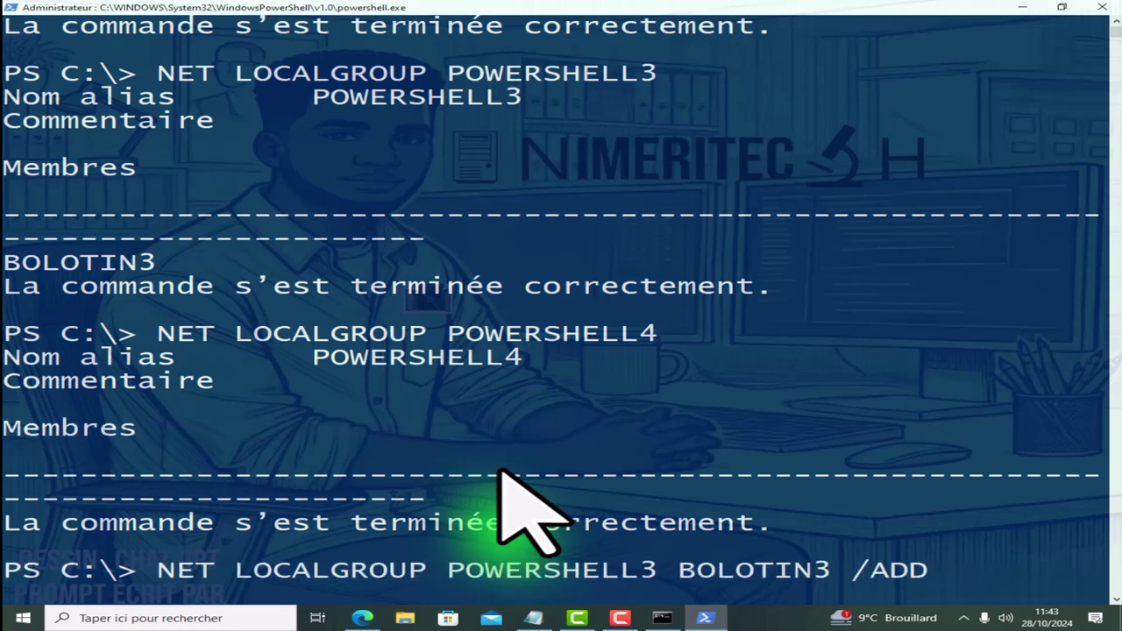
key("BackSpace")
key("BackSpace")
key("BackSpace")
key("BackSpace")
key("BackSpace")
key("BackSpace")
key("BackSpace")
key("BackSpace")
key("BackSpace")
key("BackSpace")
key("BackSpace")
key("BackSpace")
key("BackSpace")
key("BackSpace")
key("BackSpace")
key("BackSpace")
key("BackSpace")
key("BackSpace")
key("BackSpace")
key("BackSpace")
key("BackSpace")
key("BackSpace")
key("BackSpace")
Clear the console with CLS, and add the user BOLOTIN2 to POWERSHELL4 by running NET LOCALGROUP POWERSHELL4 BOLOTIN2 /ADD.
type("CLS")
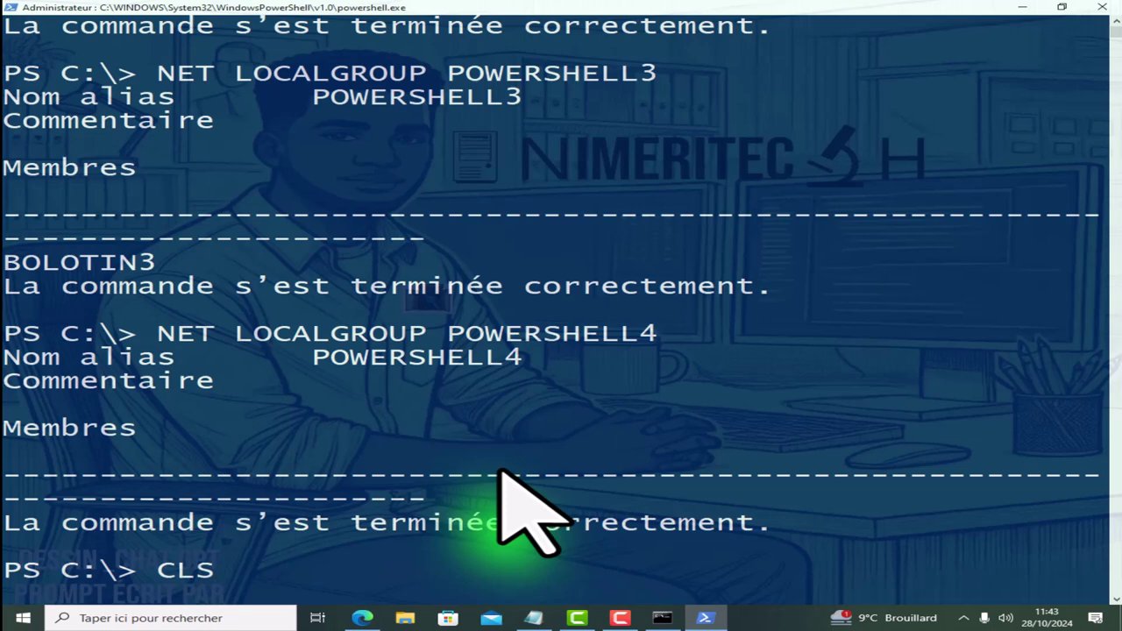
key("Return")
type("NET")
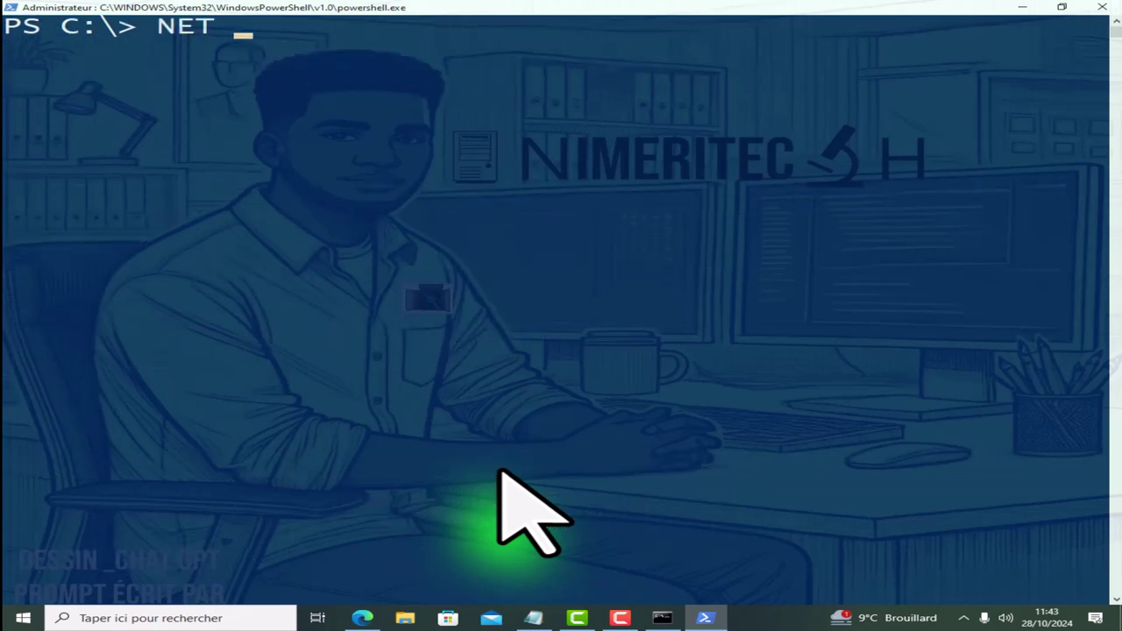
type(" U")
key("BackSpace")
type("LOCAL")
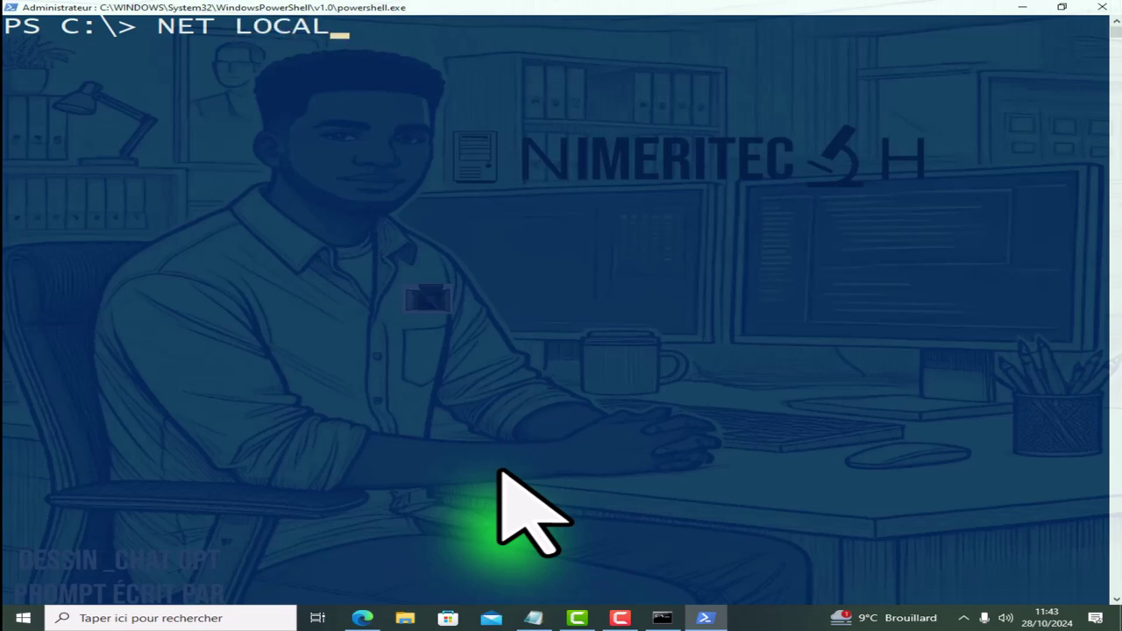
type("GROUP")
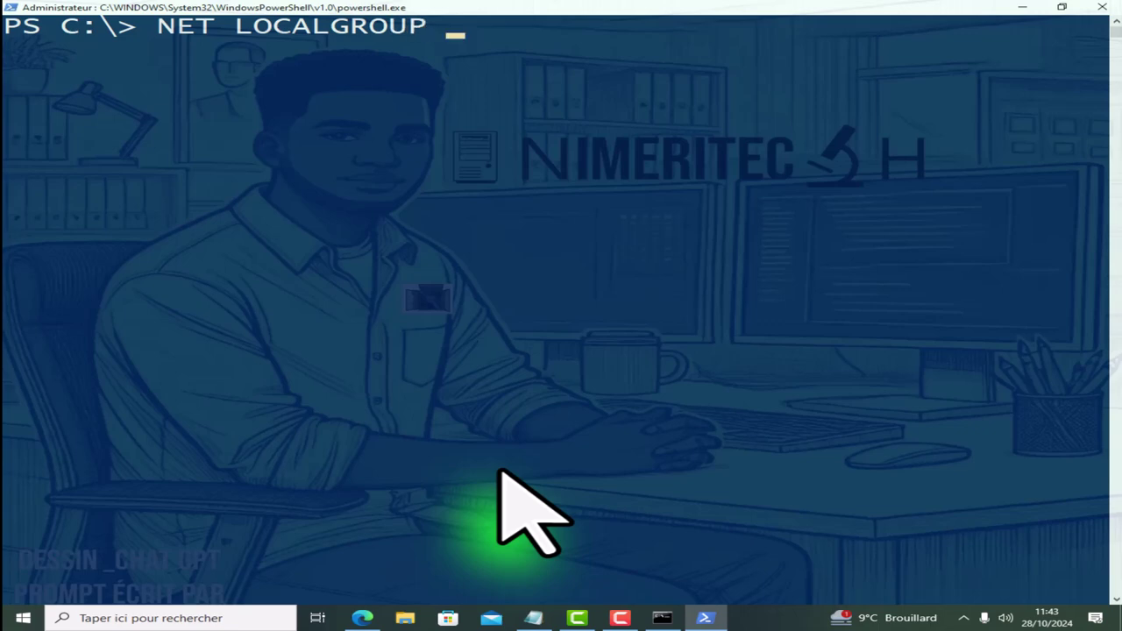
type("POW")
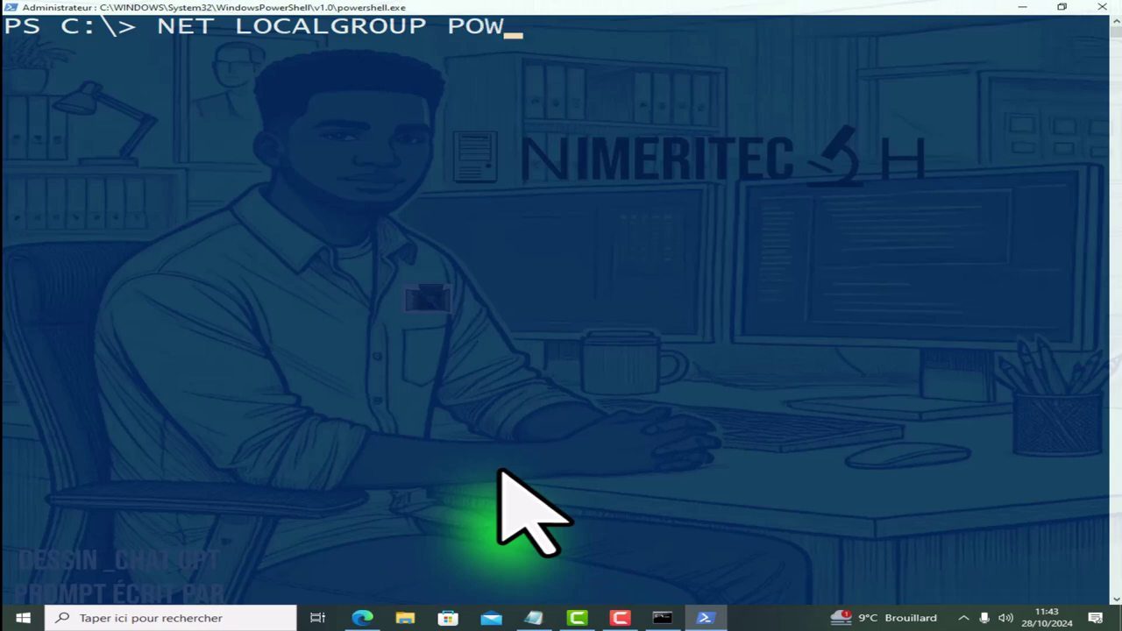
type("ERSHEL")
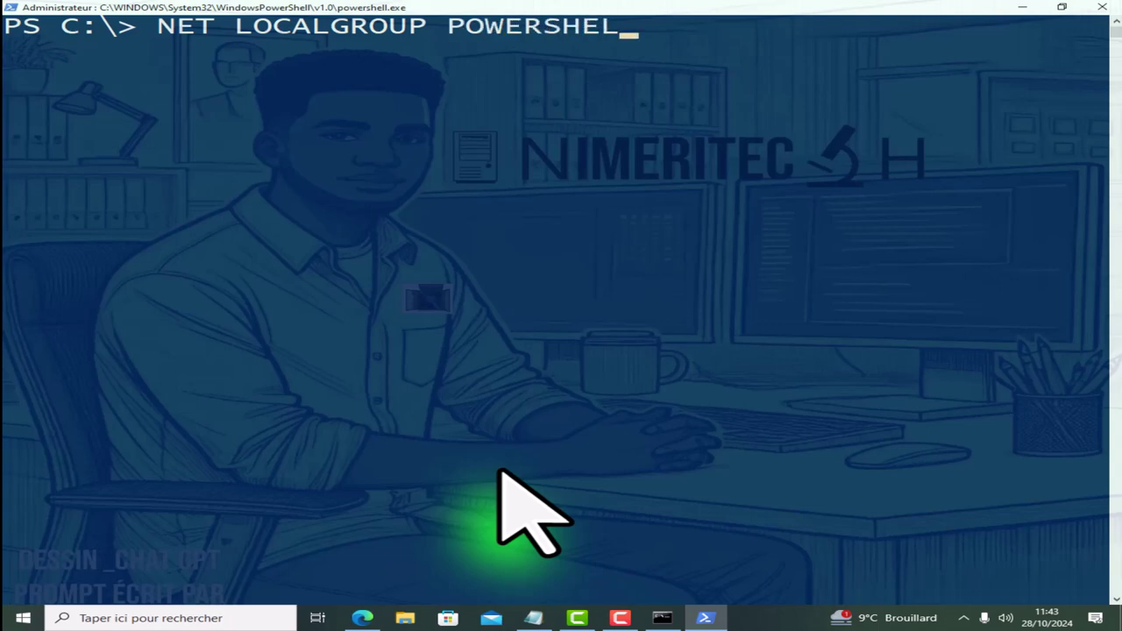
type("L4 B")
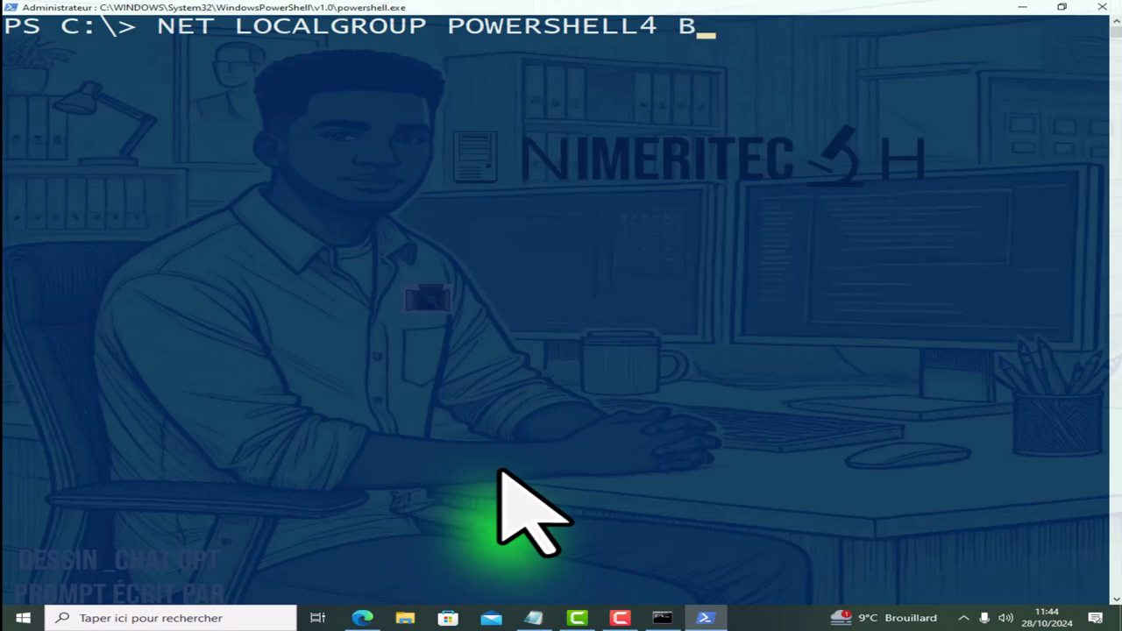
type("OLOT")
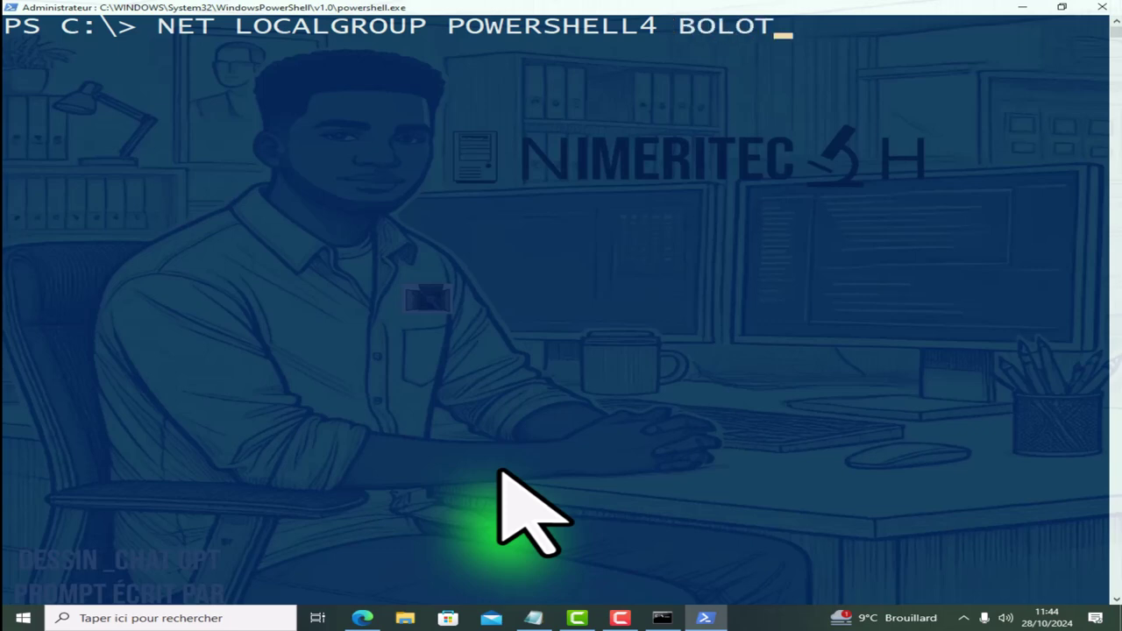
type("IN2")
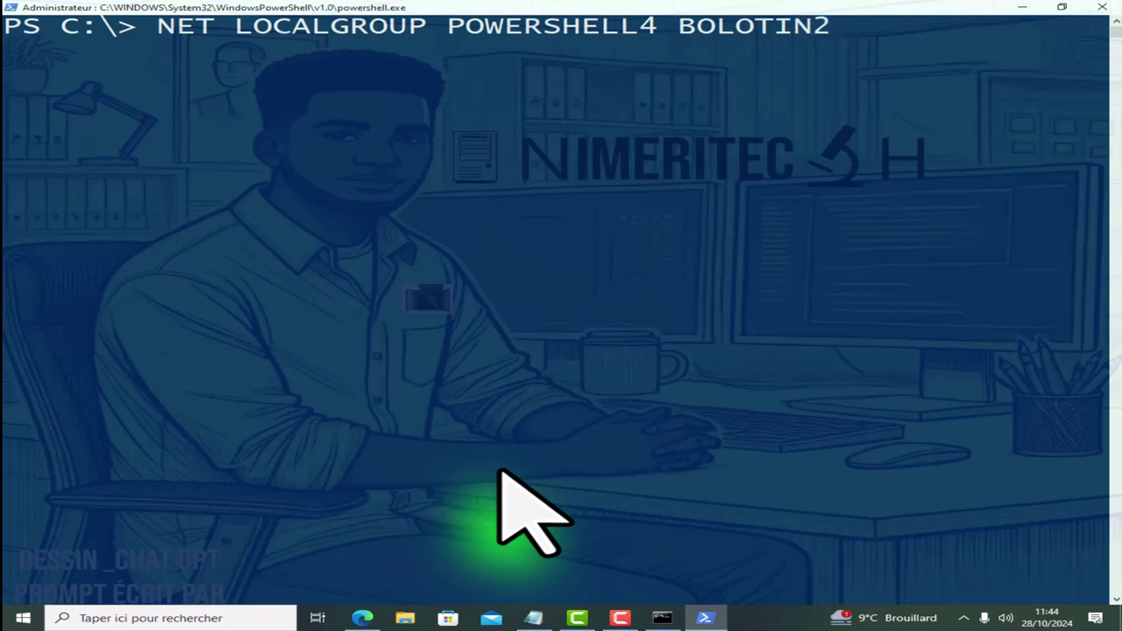
type(" /ADD")
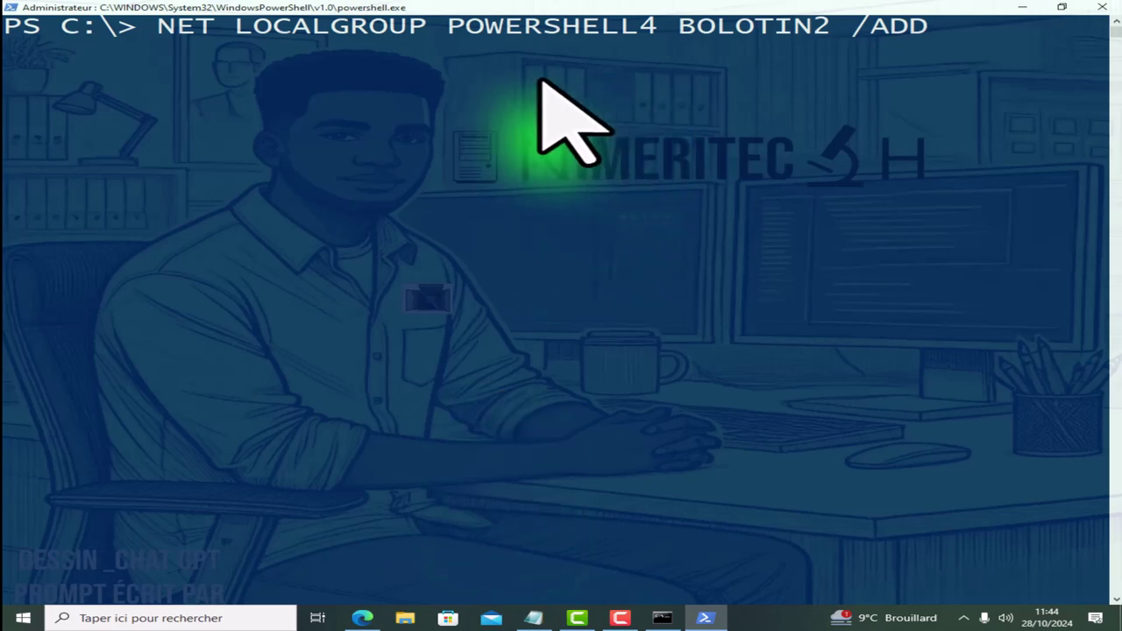
left_click_drag(422, 28, 141, 27)
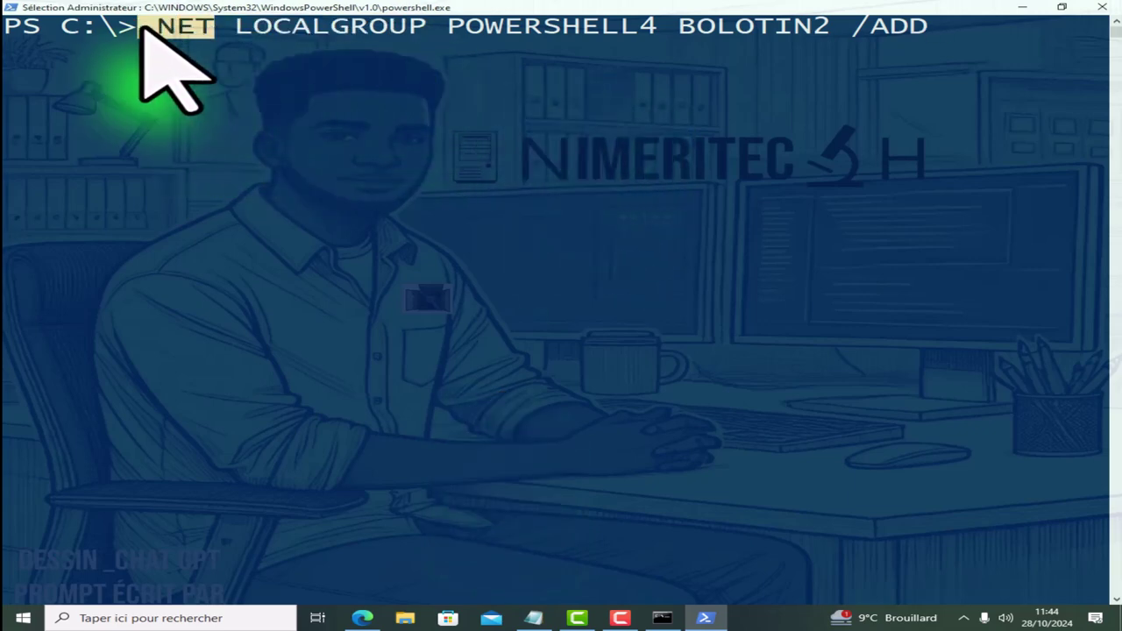
left_click(230, 27)
left_click_drag(229, 26, 427, 24)
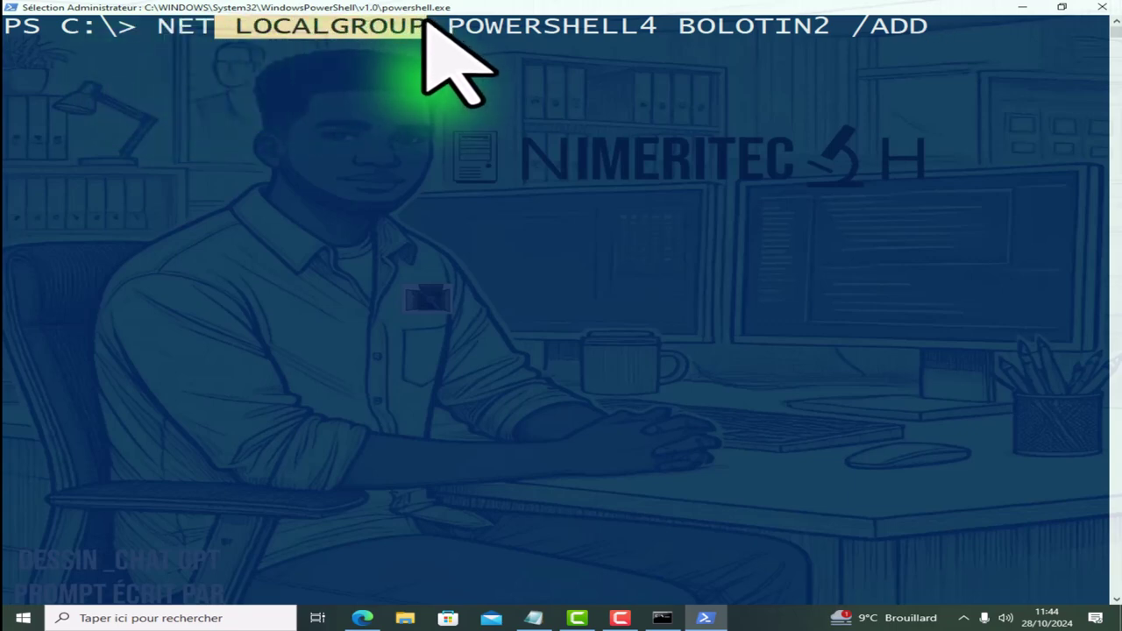
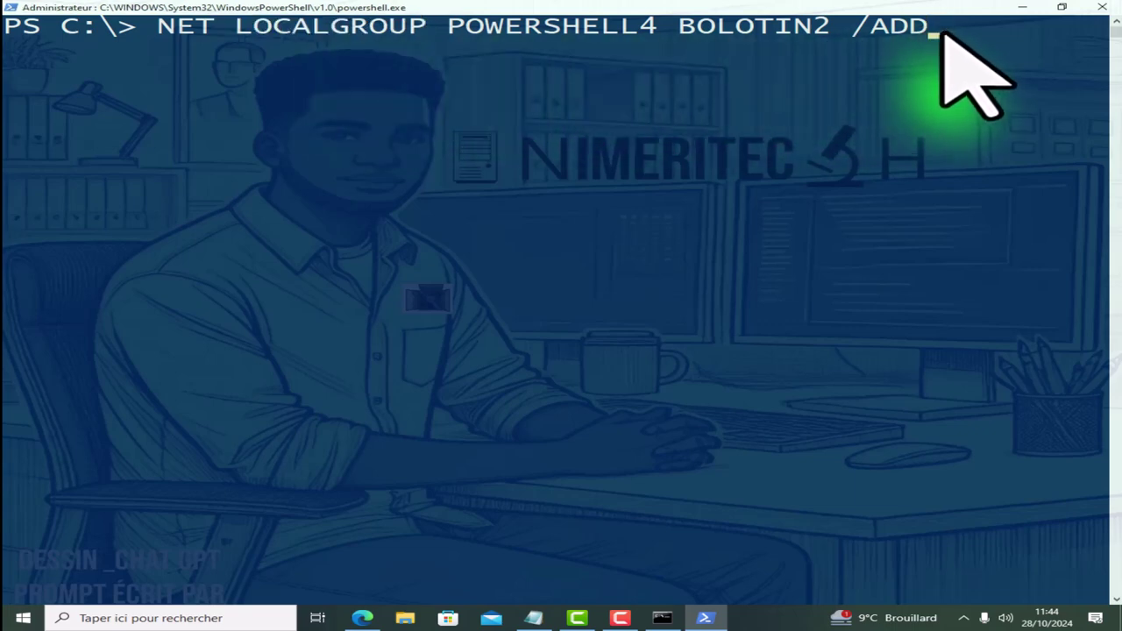
key("Return")
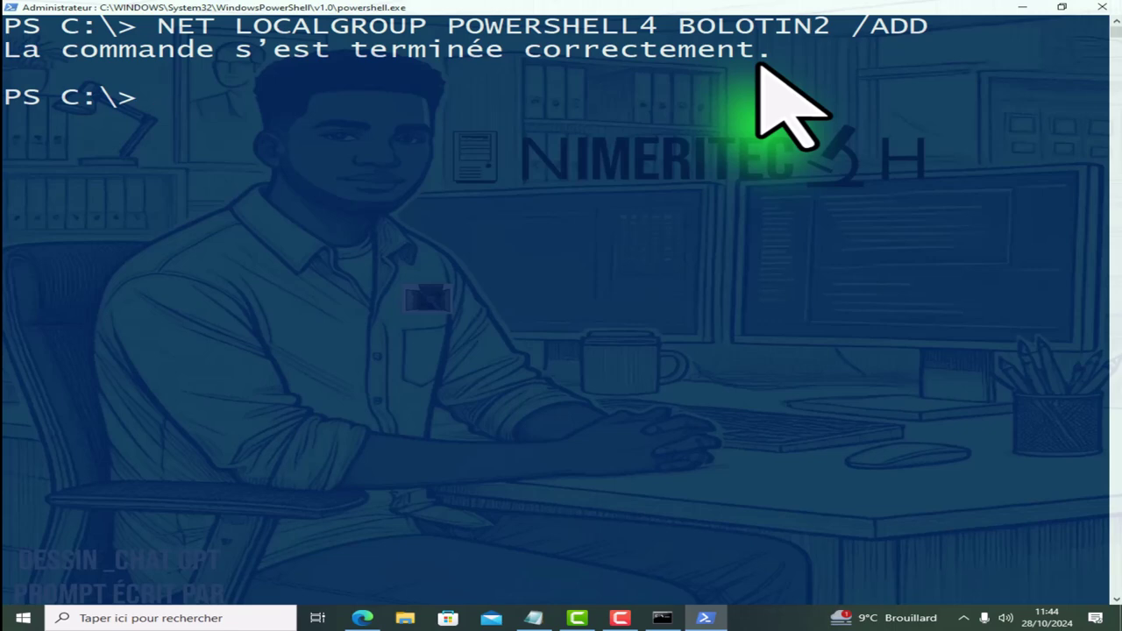
Run NET LOCALGROUP POWERSHELL4 to display that group's members, and highlight BOLOTIN2 in the output and in the earlier command.
type("NET LOCALGROUP")
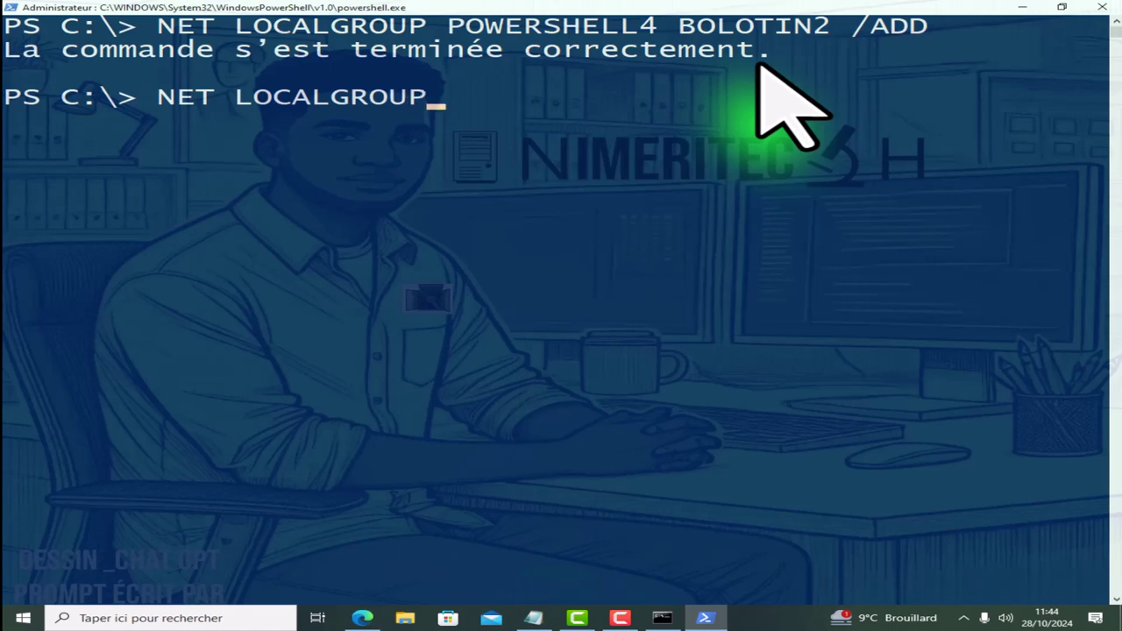
type(" POW")
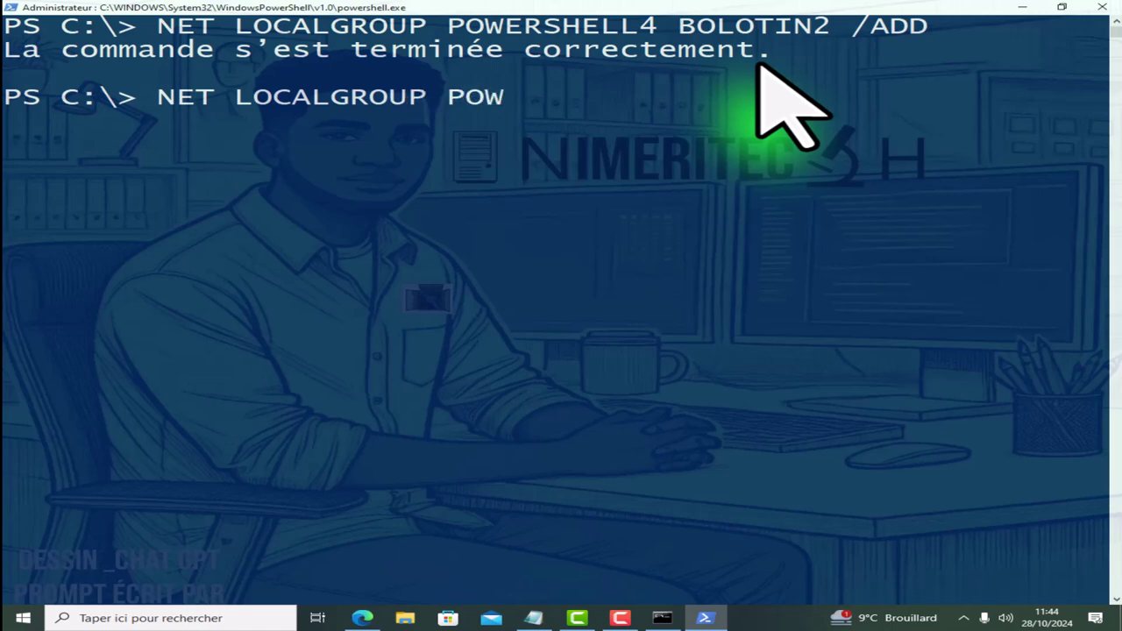
type("ERSHEL")
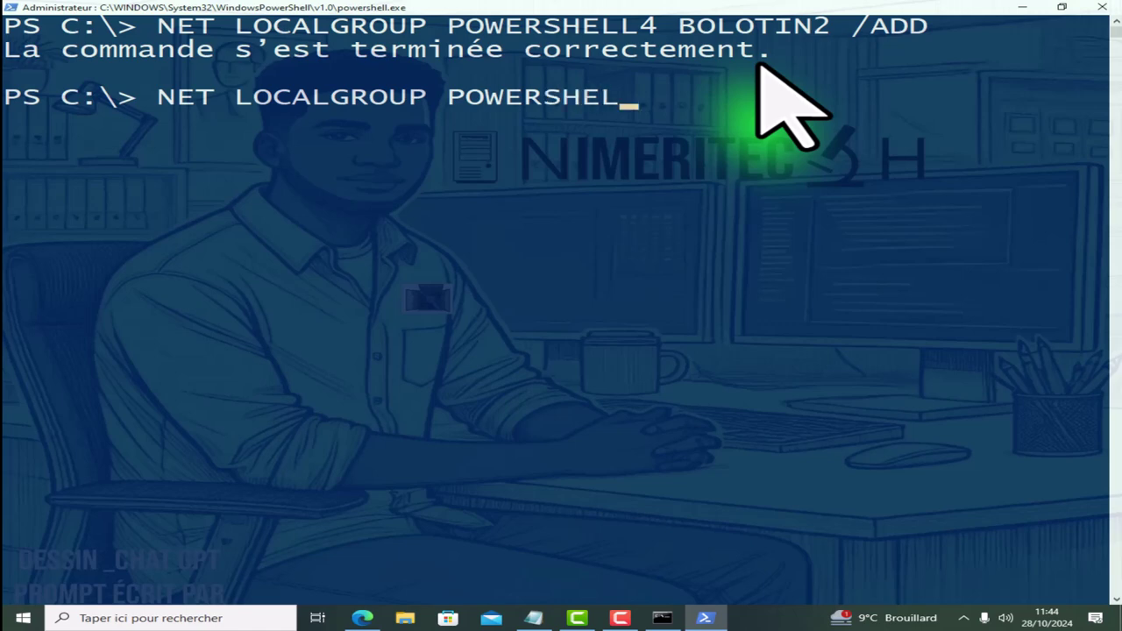
type("L4")
key("Return")
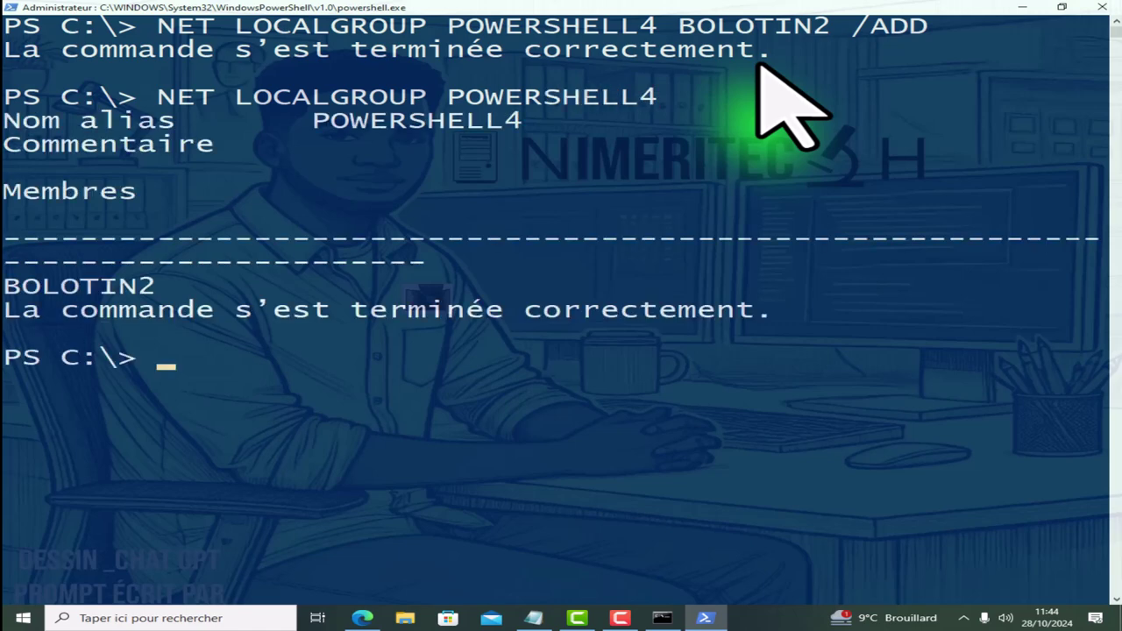
left_click_drag(173, 287, 4, 289)
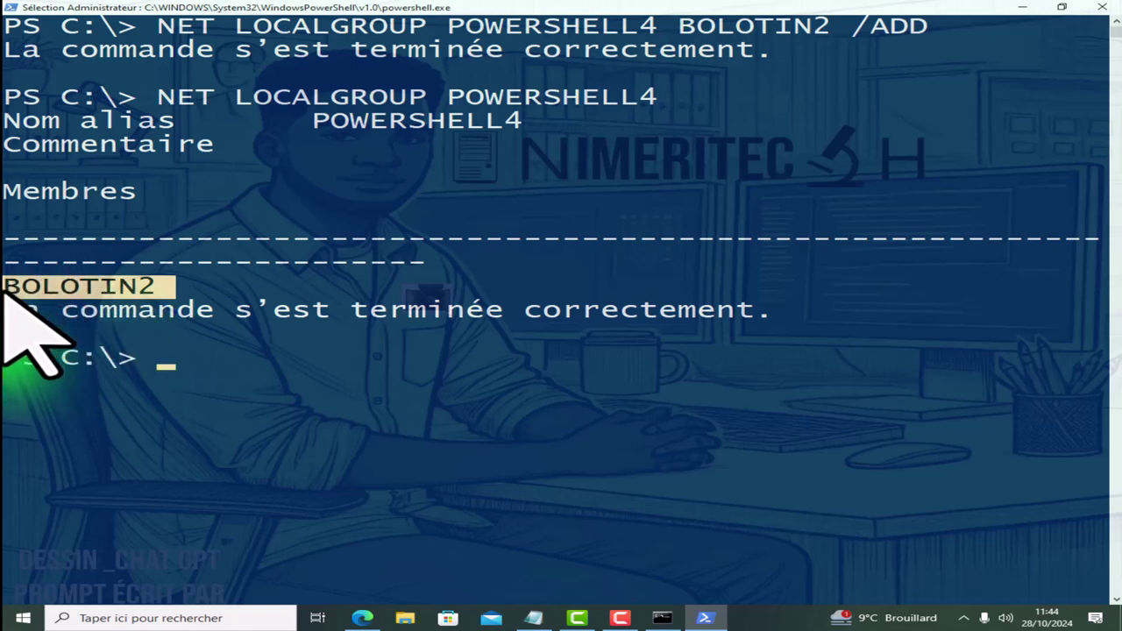
left_click_drag(829, 25, 659, 27)
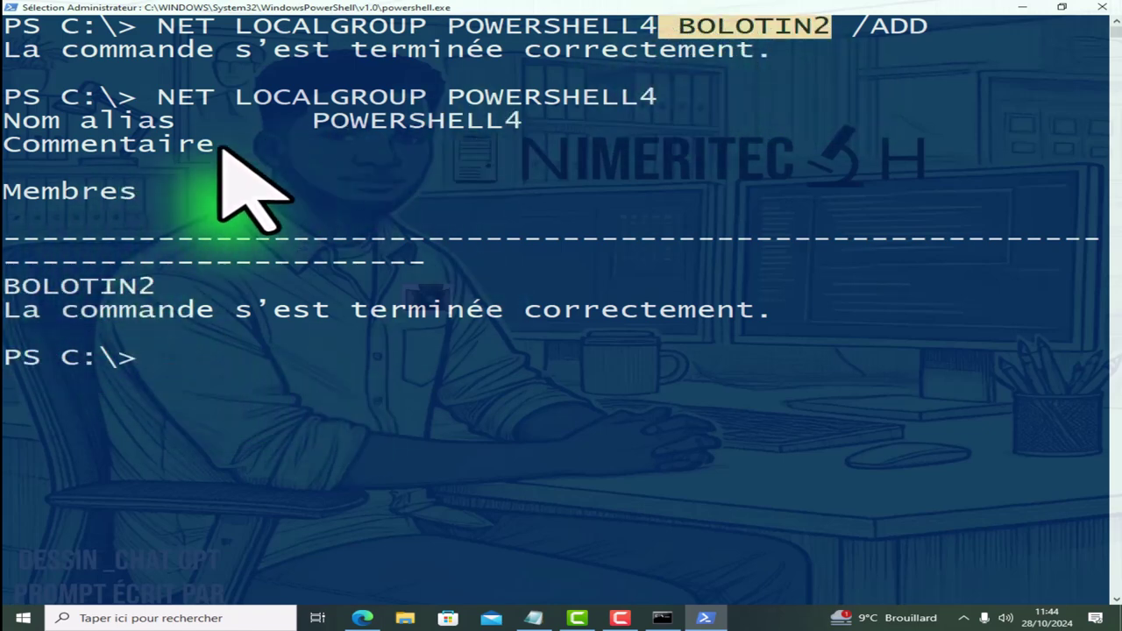
left_click(9, 188)
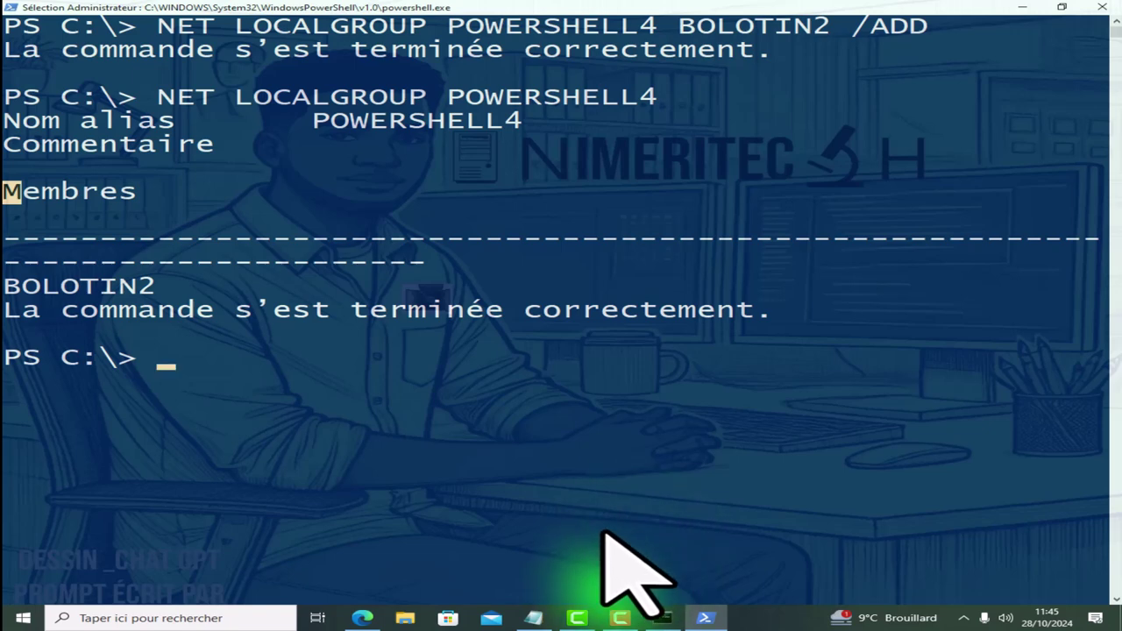
Clear the console with CLS, and switch to Computer Management (Gestion de l'ordinateur) to show the local Groupes folder.
type("CLS")
key("Return")
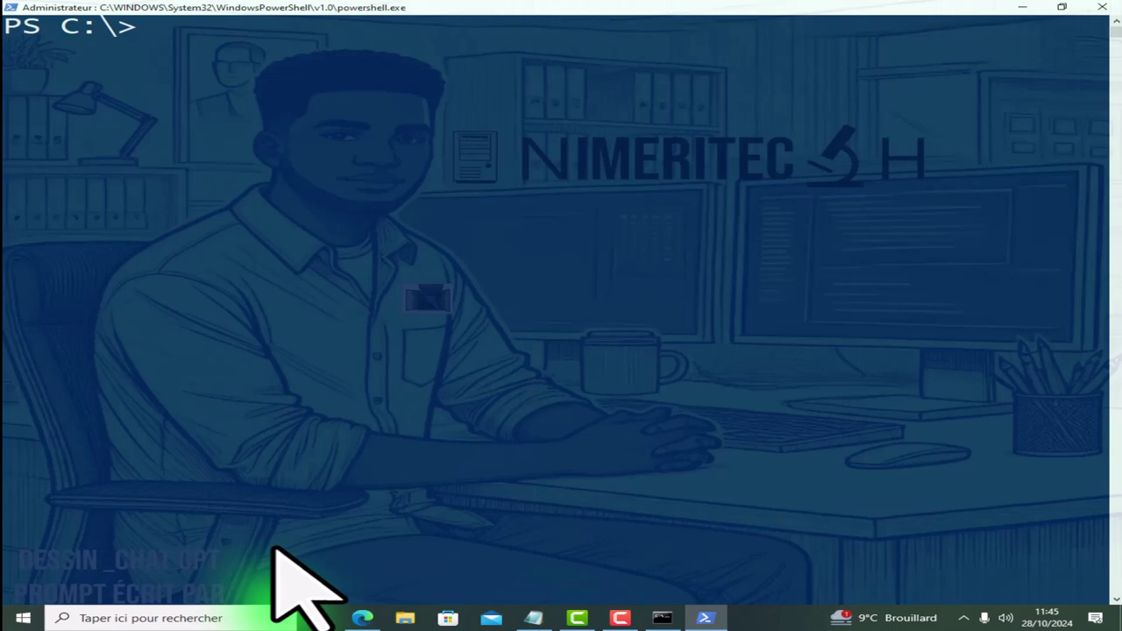
key("super+x")
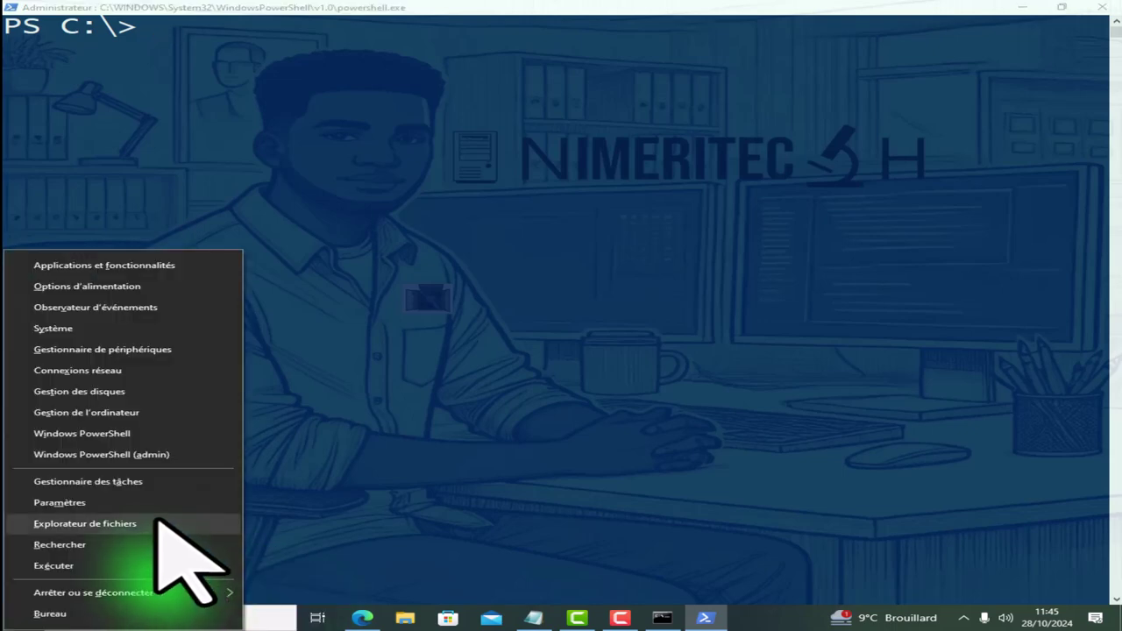
left_click(107, 415)
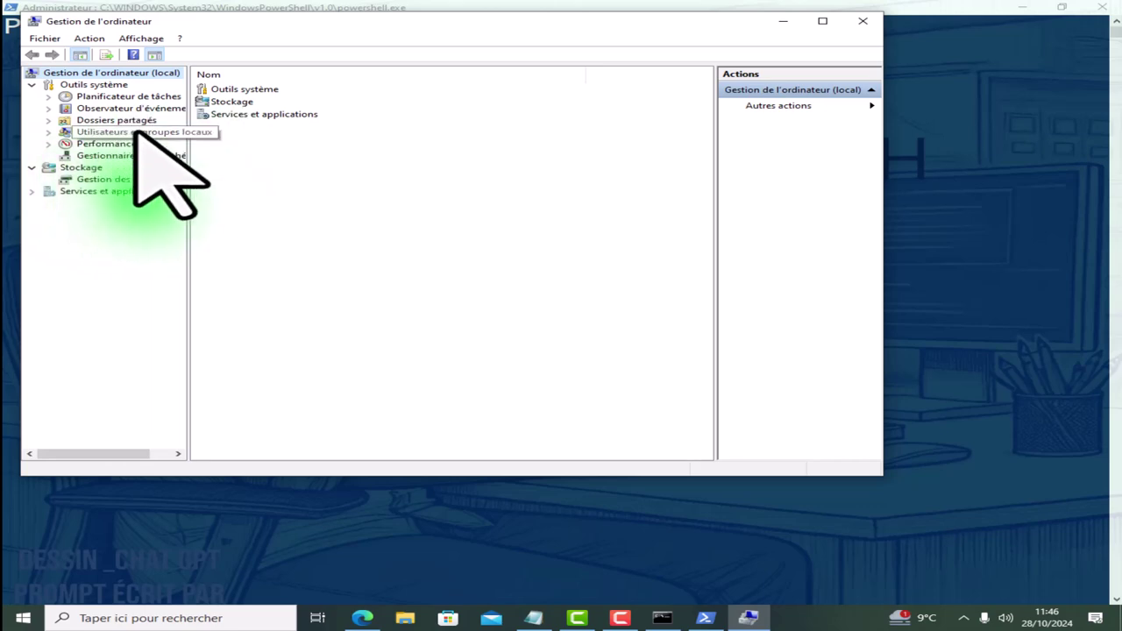
left_click(48, 132)
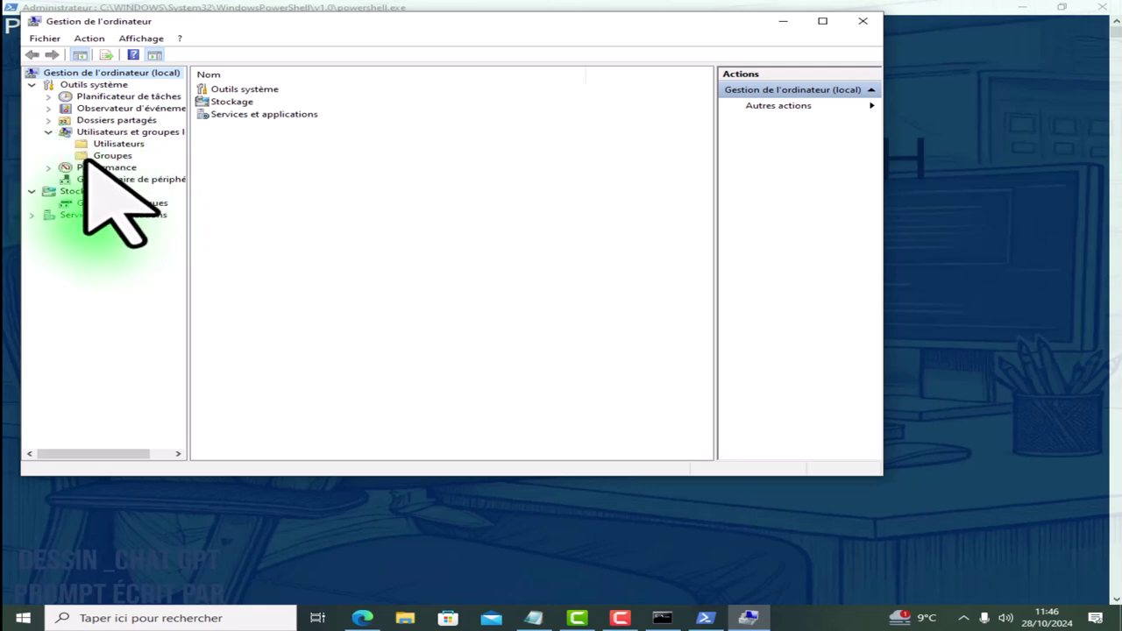
left_click(81, 155)
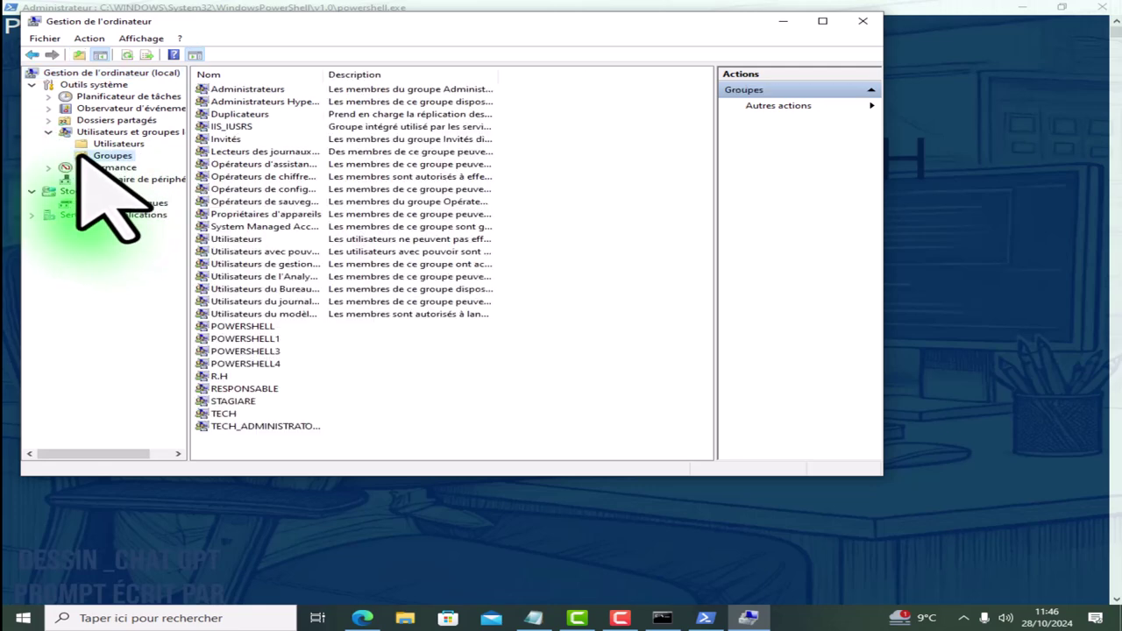
Open the properties of the Administrateurs group and look through its full member list.
double_click(256, 91)
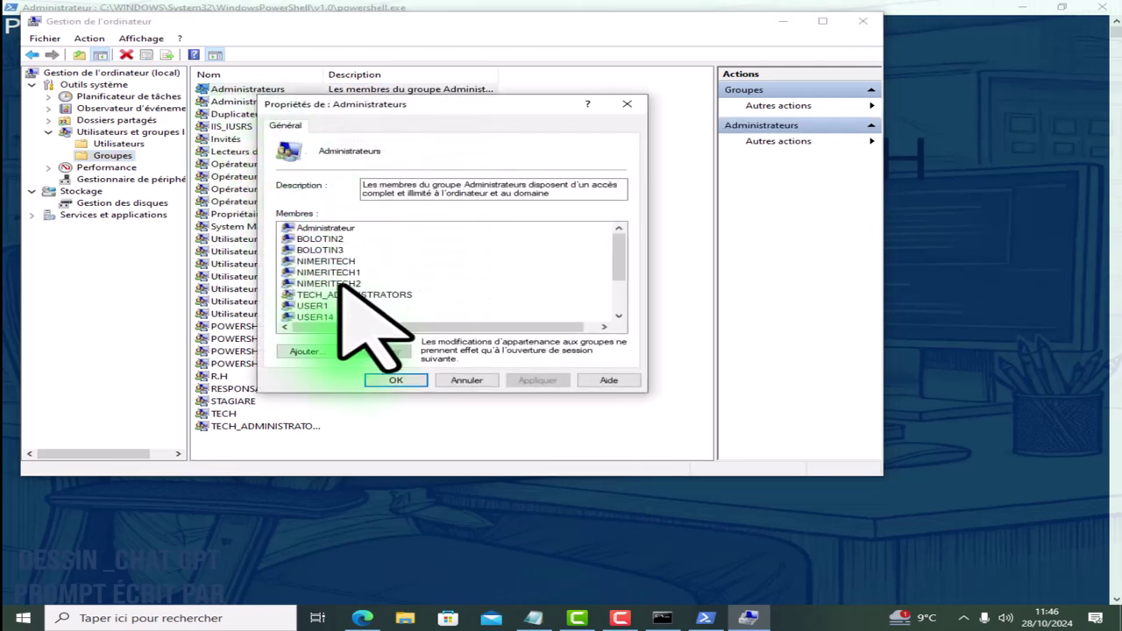
scroll(325, 255, "down", 2)
scroll(323, 260, "up", 3)
scroll(325, 262, "down", 1)
scroll(327, 265, "up", 1)
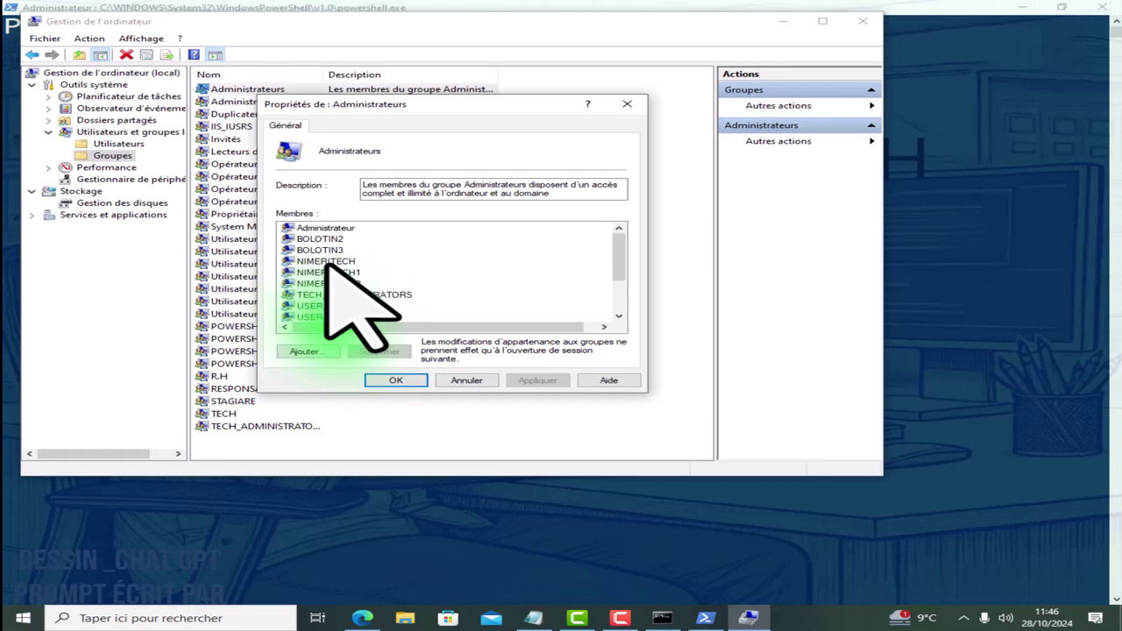
scroll(326, 265, "down", 2)
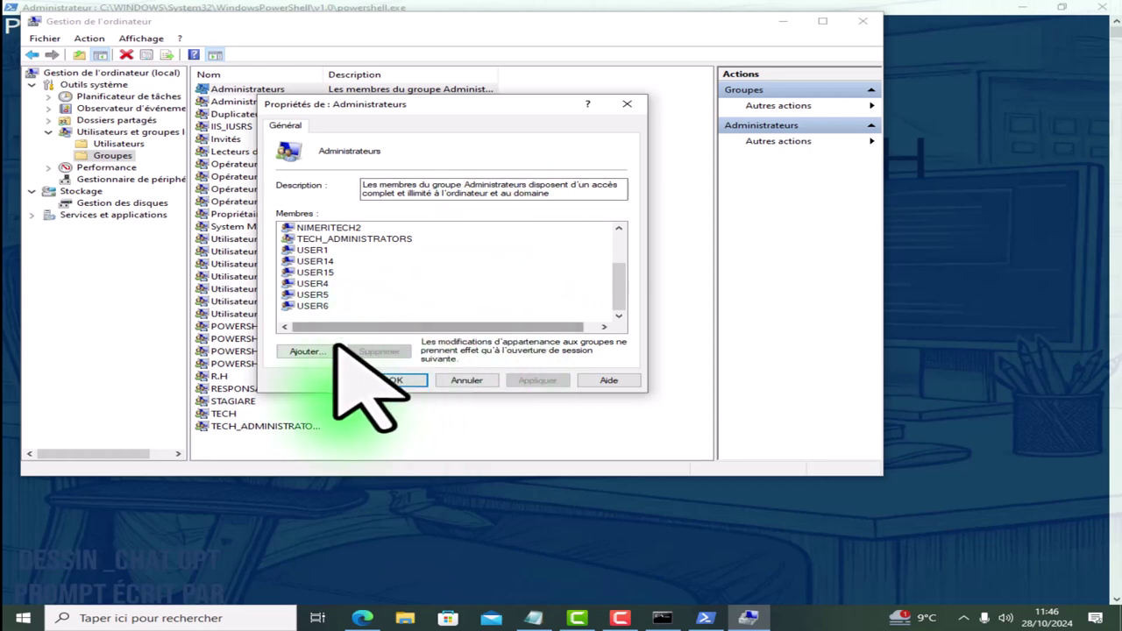
Remove USER14 from the Administrateurs member list, highlight the group's description, and close the properties without applying the change.
left_click(311, 306)
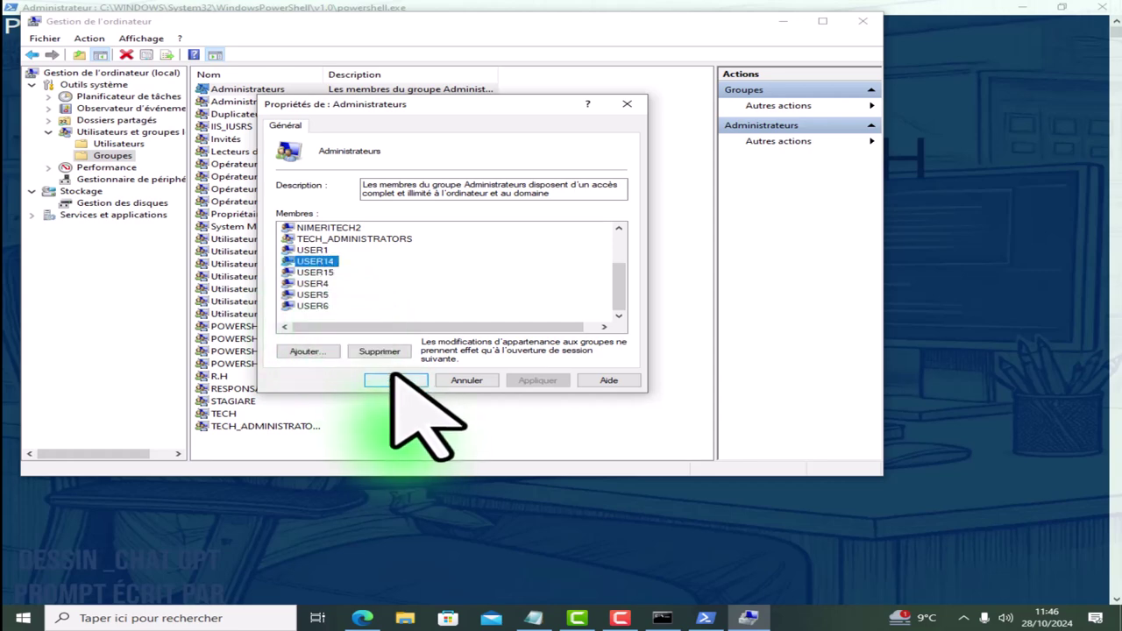
left_click(377, 351)
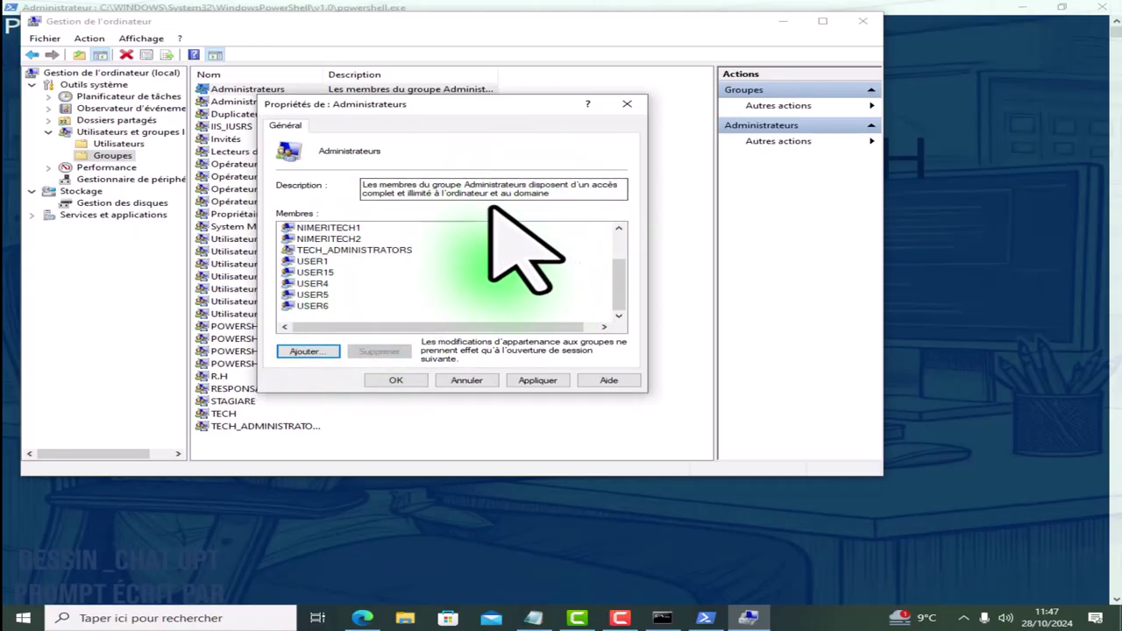
left_click_drag(366, 188, 585, 204)
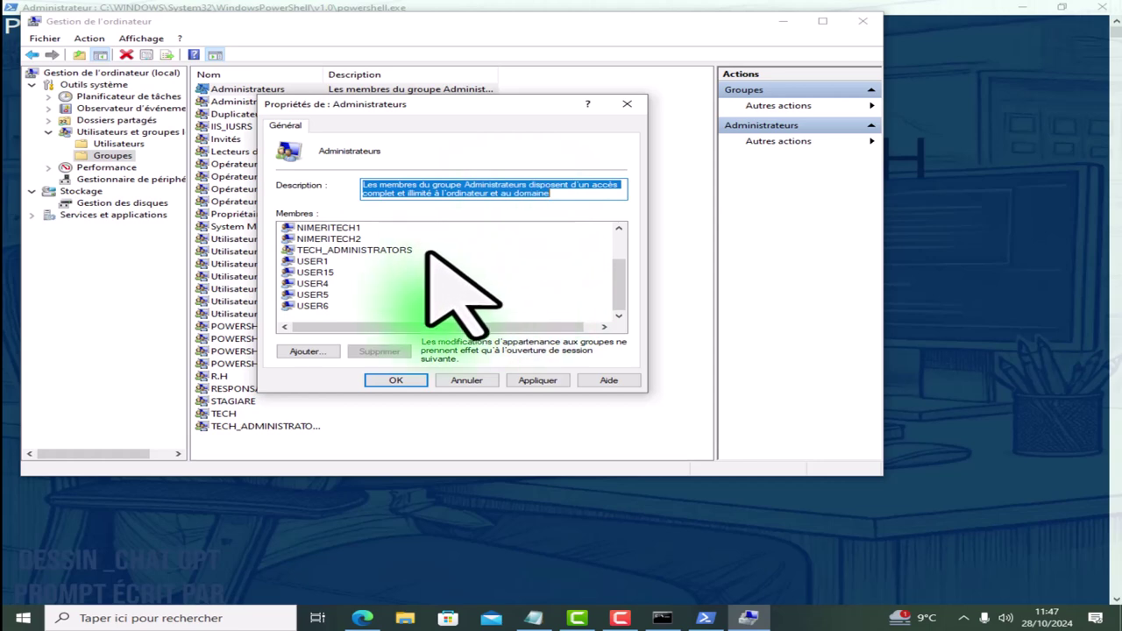
left_click(625, 105)
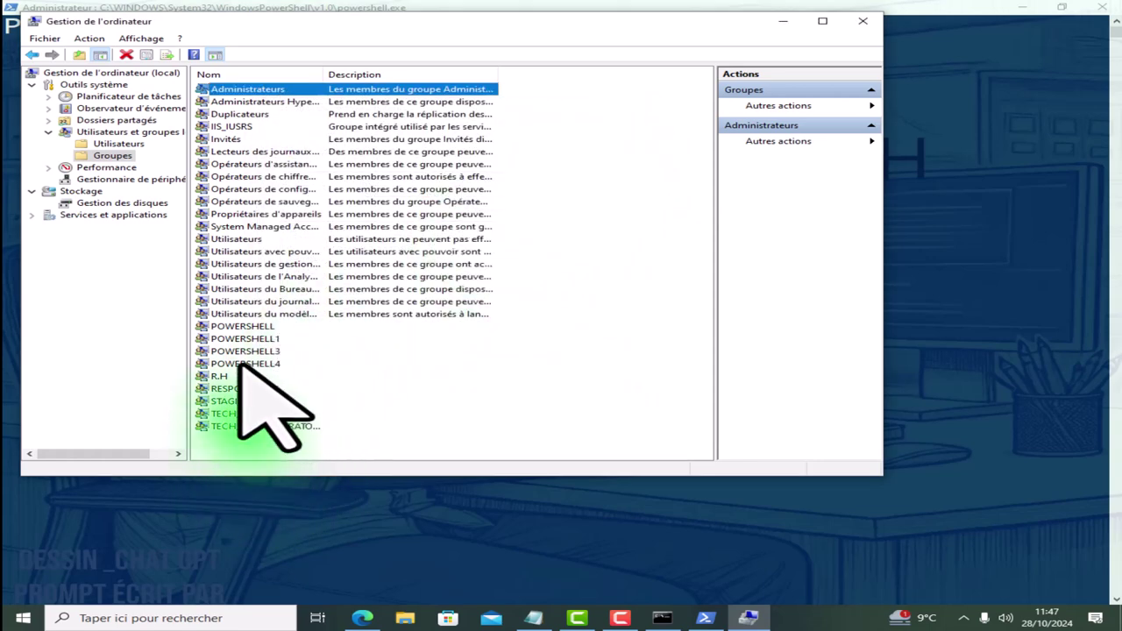
View the members of the POWERSHELL3 and POWERSHELL4 groups in their properties, closing each dialog after checking it.
left_click(250, 327)
left_click(247, 340)
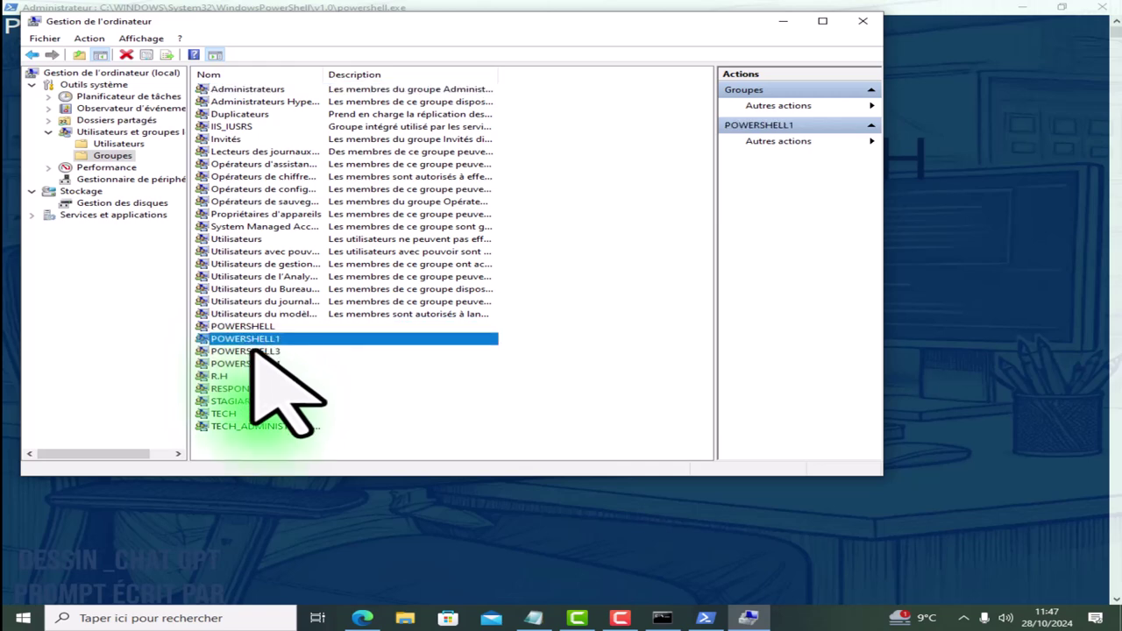
left_click(251, 350)
left_click(251, 363)
double_click(250, 350)
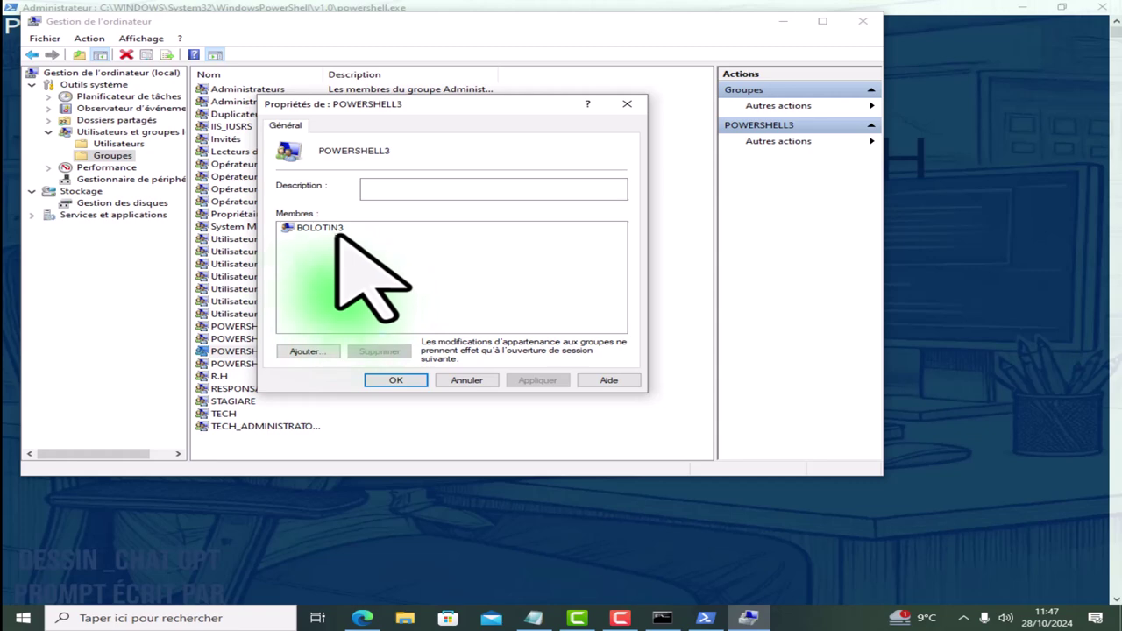
left_click(627, 103)
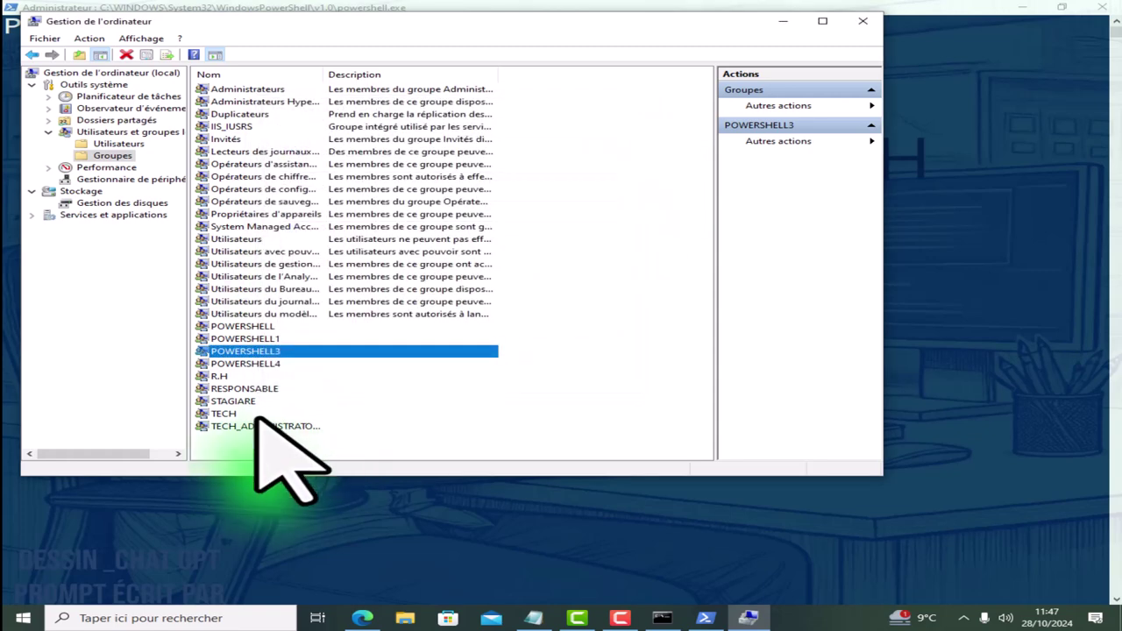
double_click(249, 364)
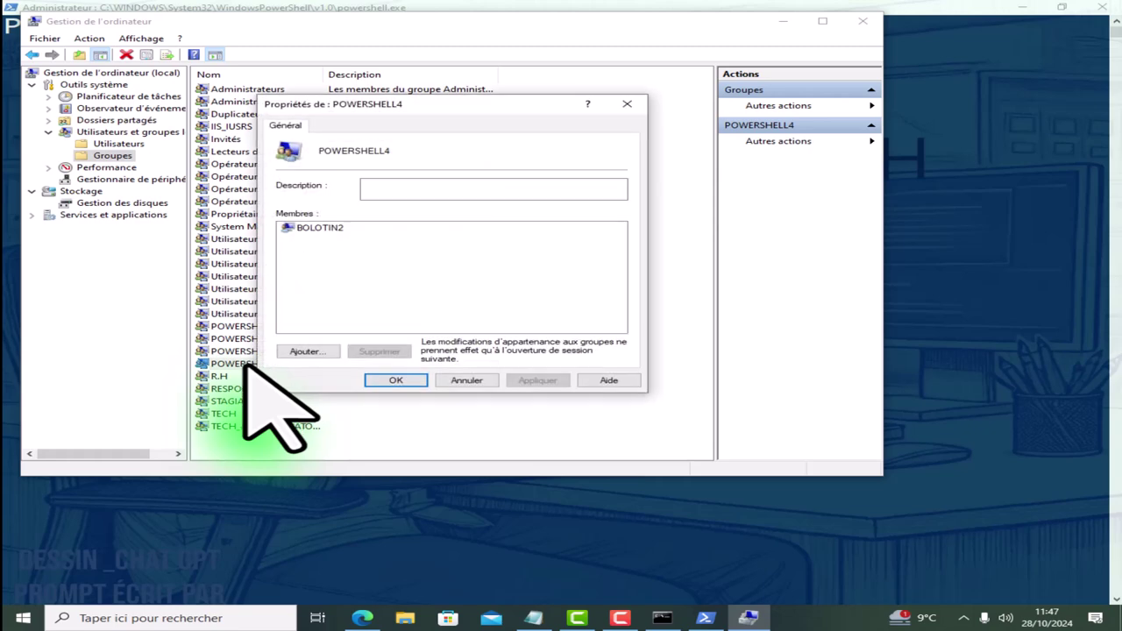
left_click(396, 379)
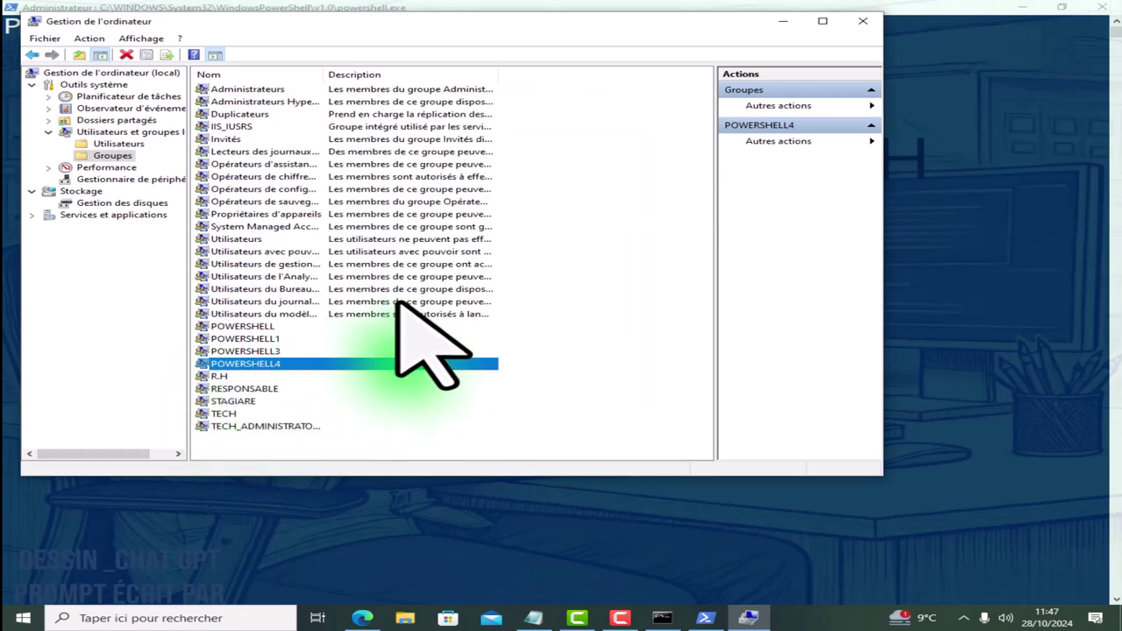
Add USER3 to the POWERSHELL group's member list with its name verified, and close the properties without applying the change.
double_click(237, 326)
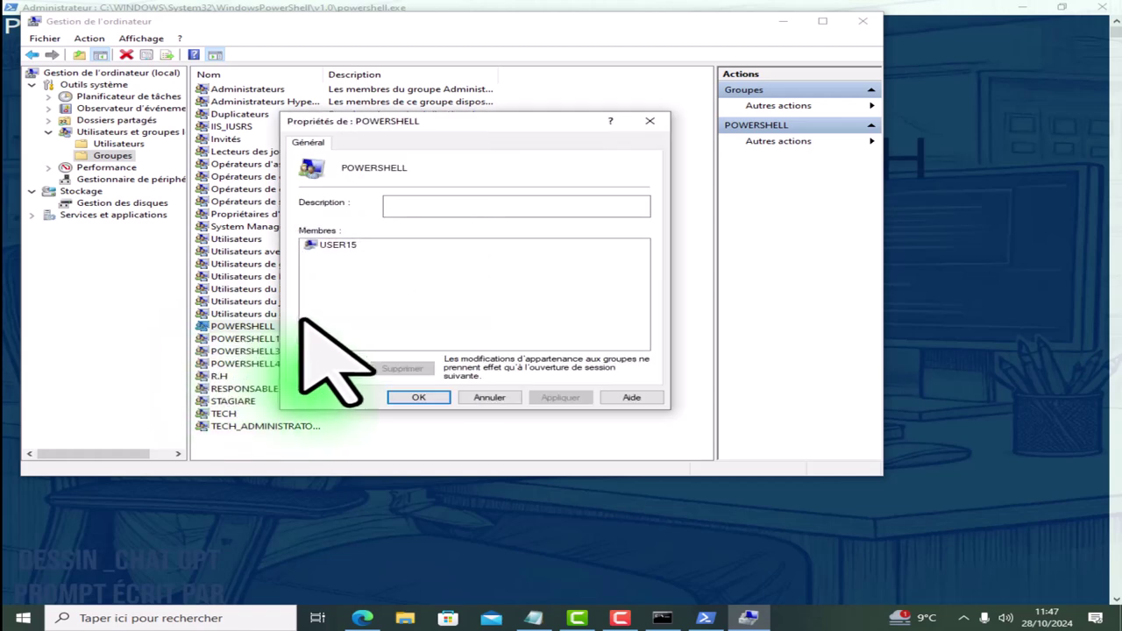
left_click(326, 368)
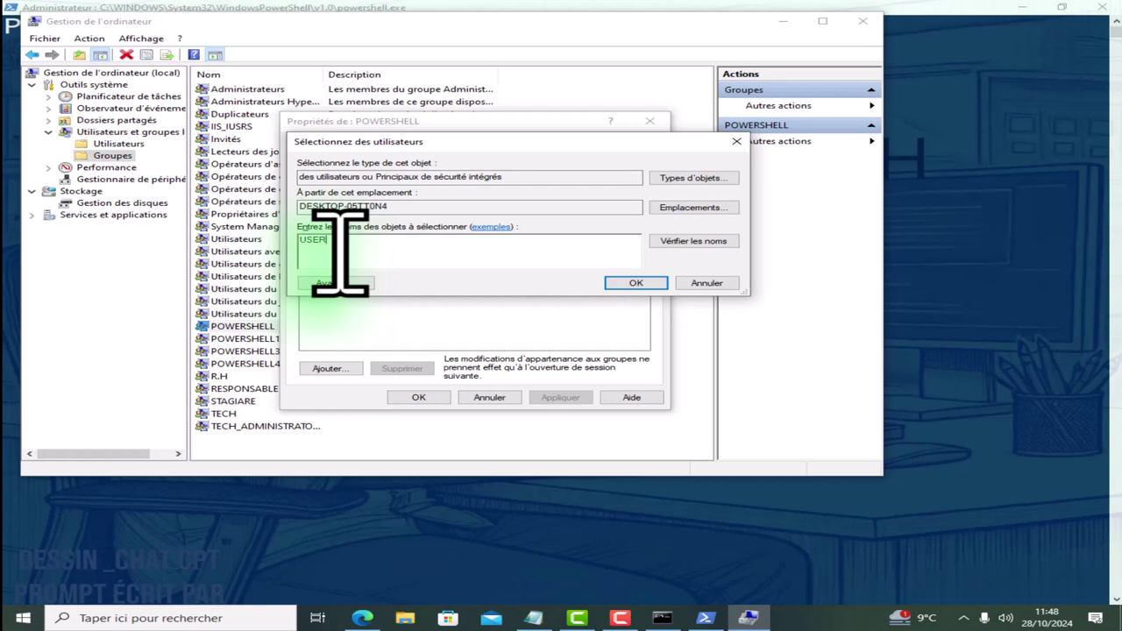
left_click(682, 240)
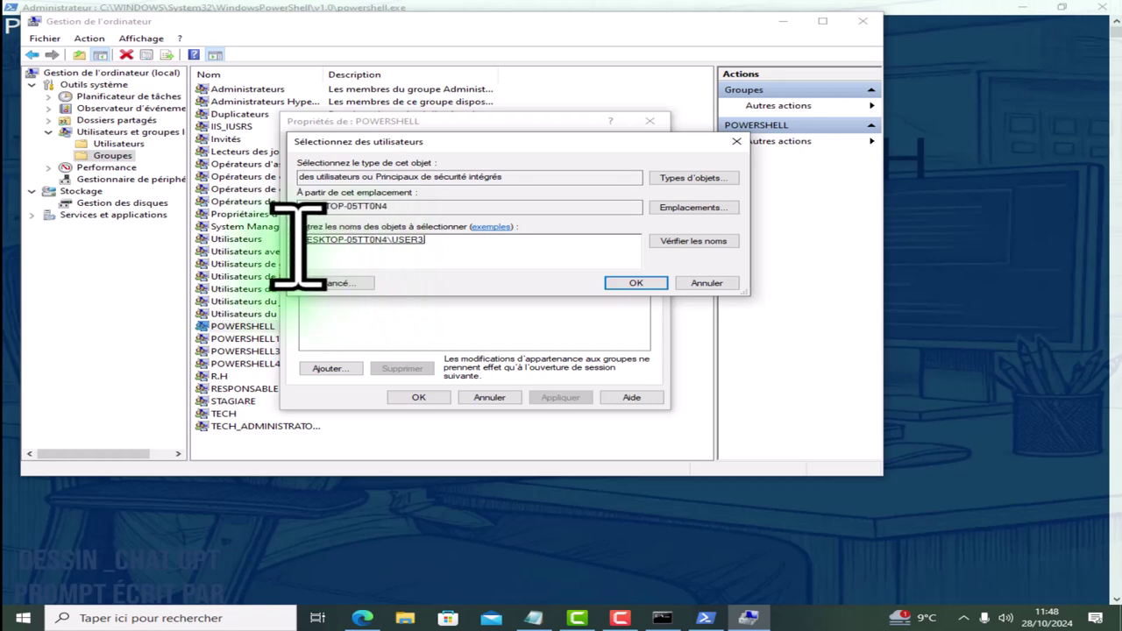
left_click(636, 283)
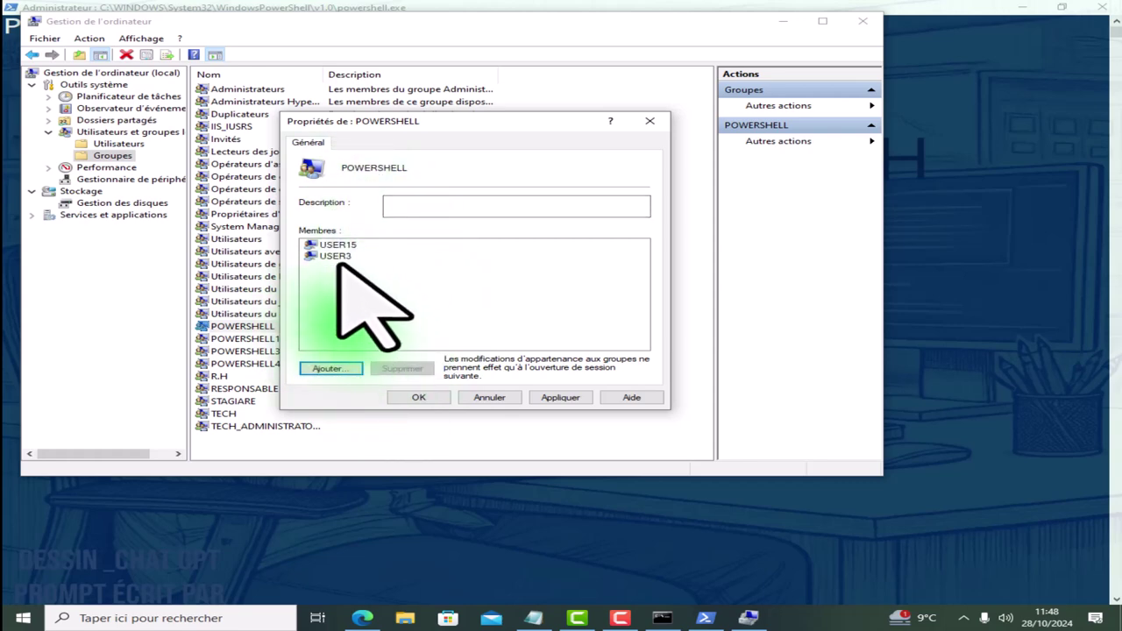
left_click(649, 121)
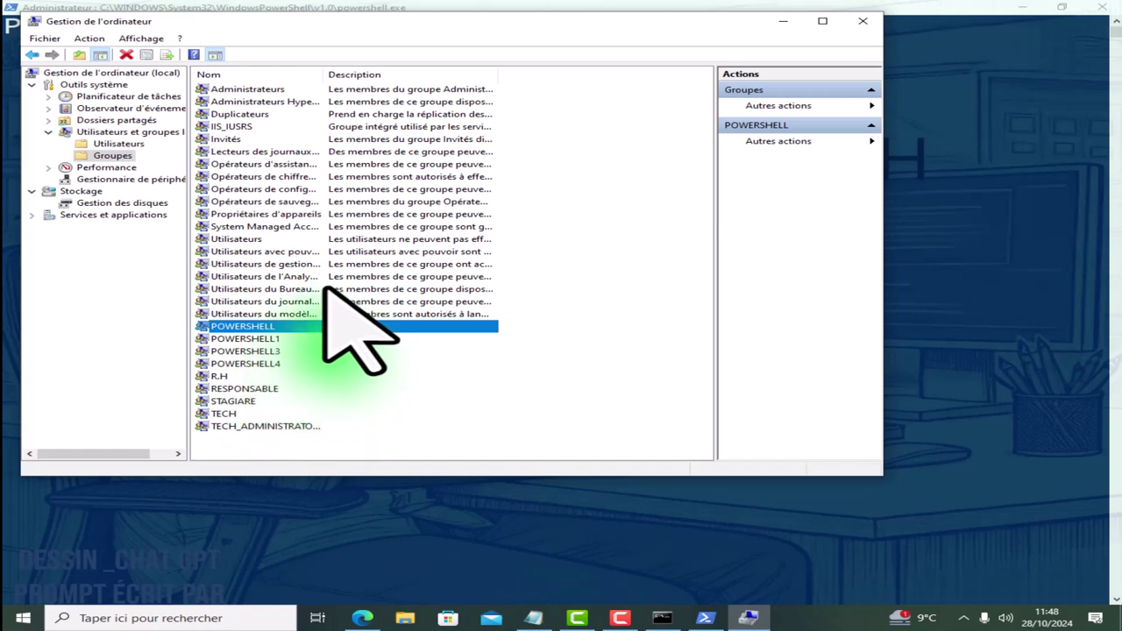
Cancel the remaining POWERSHELL4 properties dialog and close Computer Management (Gestion de l'ordinateur).
left_click(864, 20)
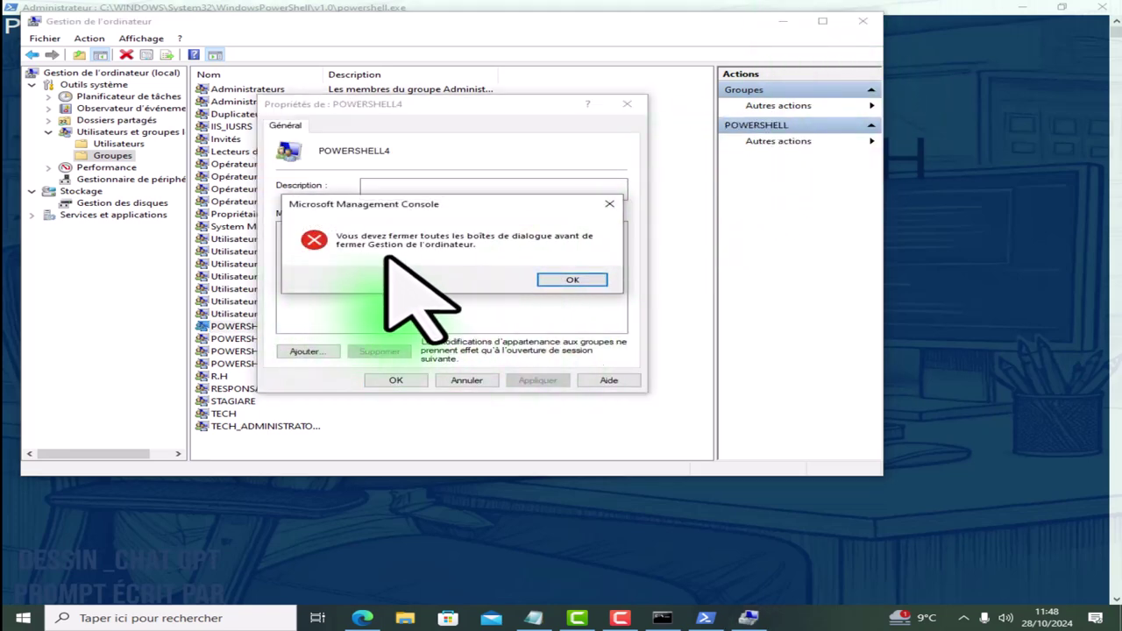
left_click(553, 277)
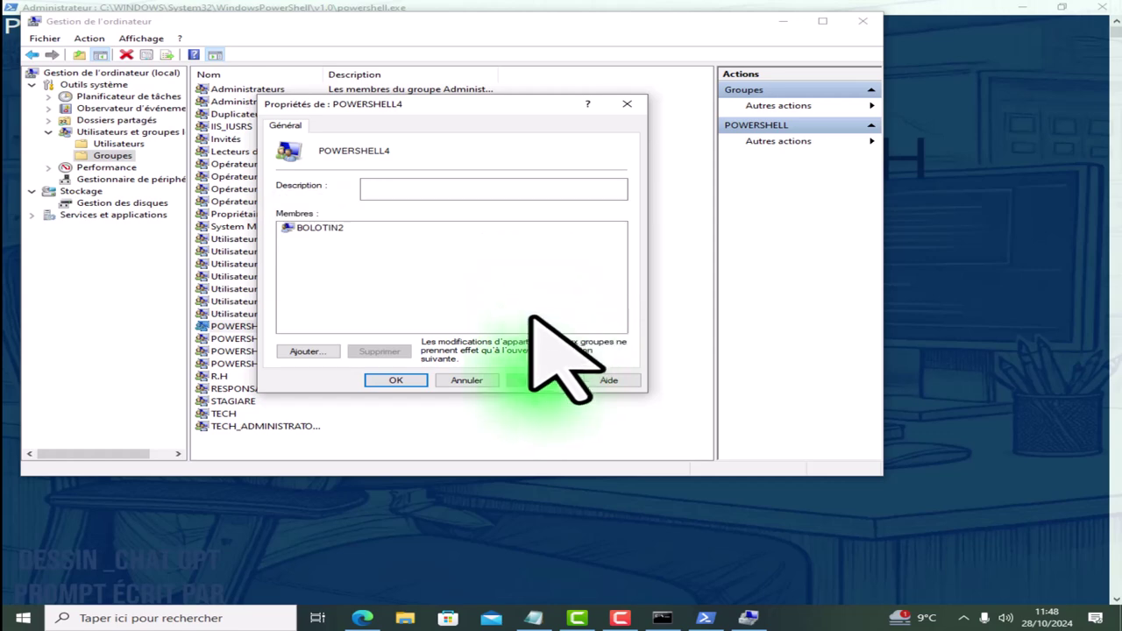
left_click(463, 382)
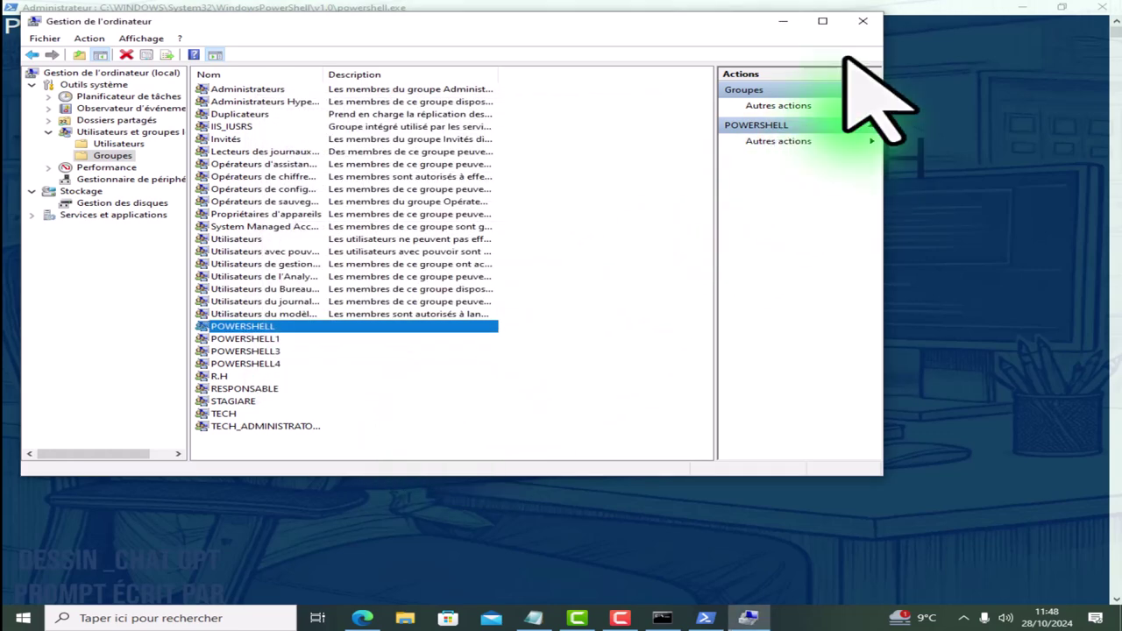
left_click(863, 19)
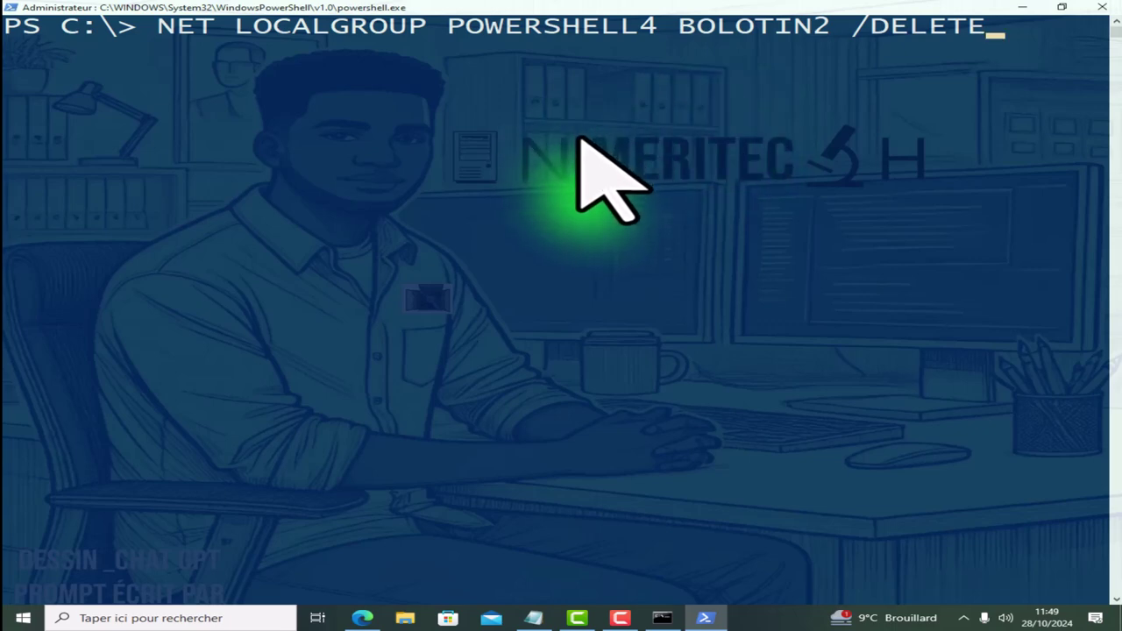
Remove BOLOTIN2 from POWERSHELL4 by running NET LOCALGROUP POWERSHELL4 BOLOTIN2 /DELETE, and display the group's members with NET LOCALGROUP POWERSHELL4.
key("Return")
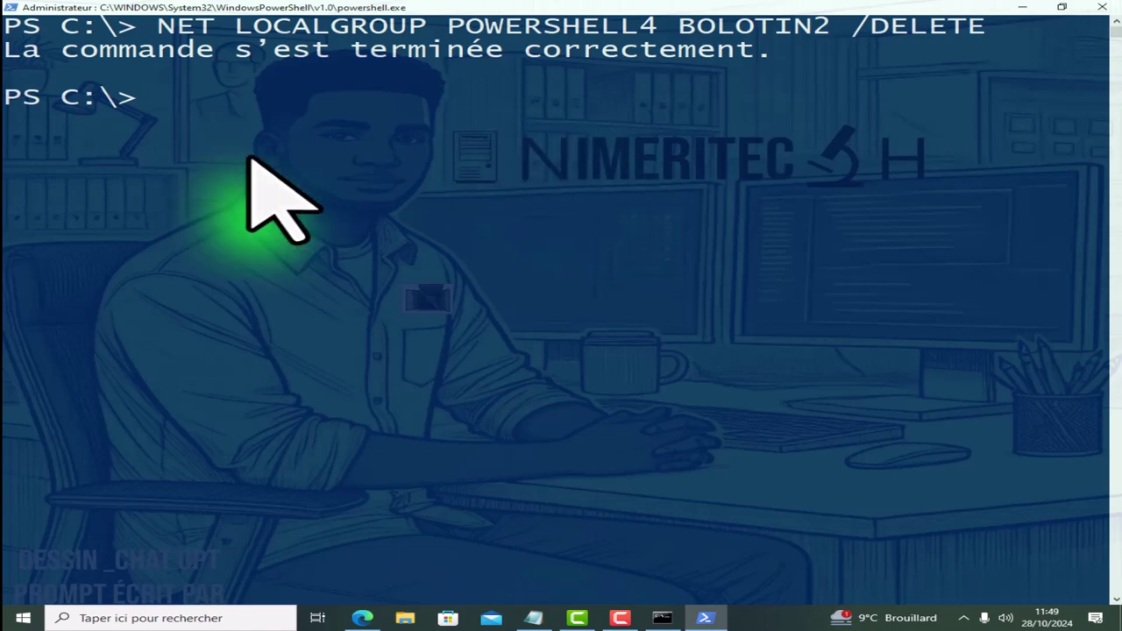
key("Up")
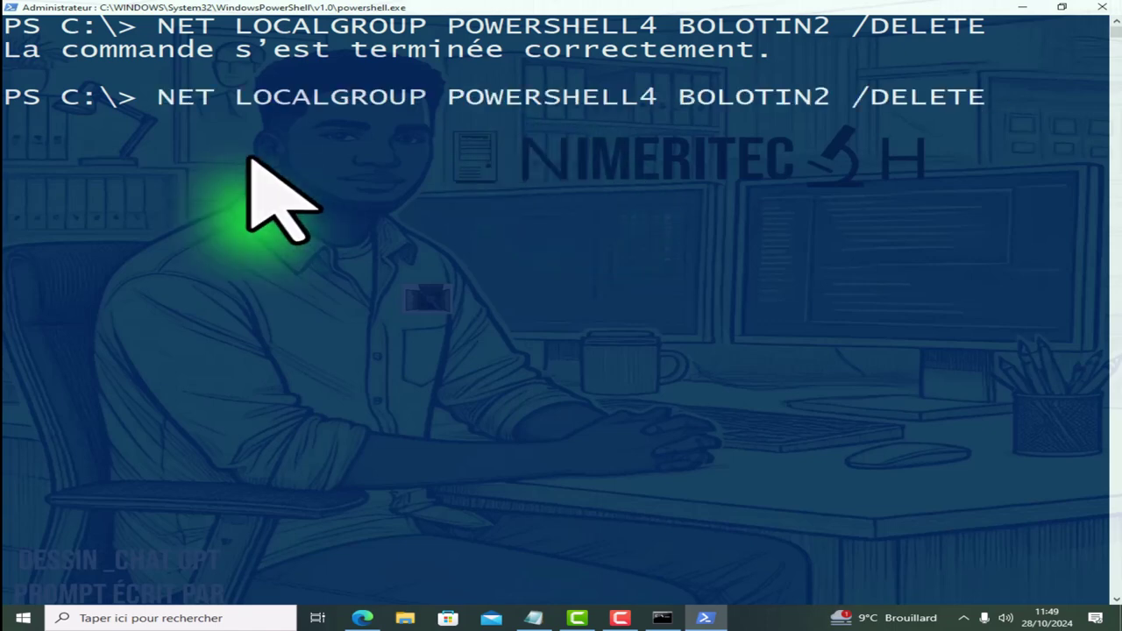
key("BackSpace")
key("BackSpace")
key("BackSpace")
key("BackSpace")
key("BackSpace")
key("BackSpace")
key("BackSpace")
key("BackSpace")
key("BackSpace")
key("BackSpace")
key("BackSpace")
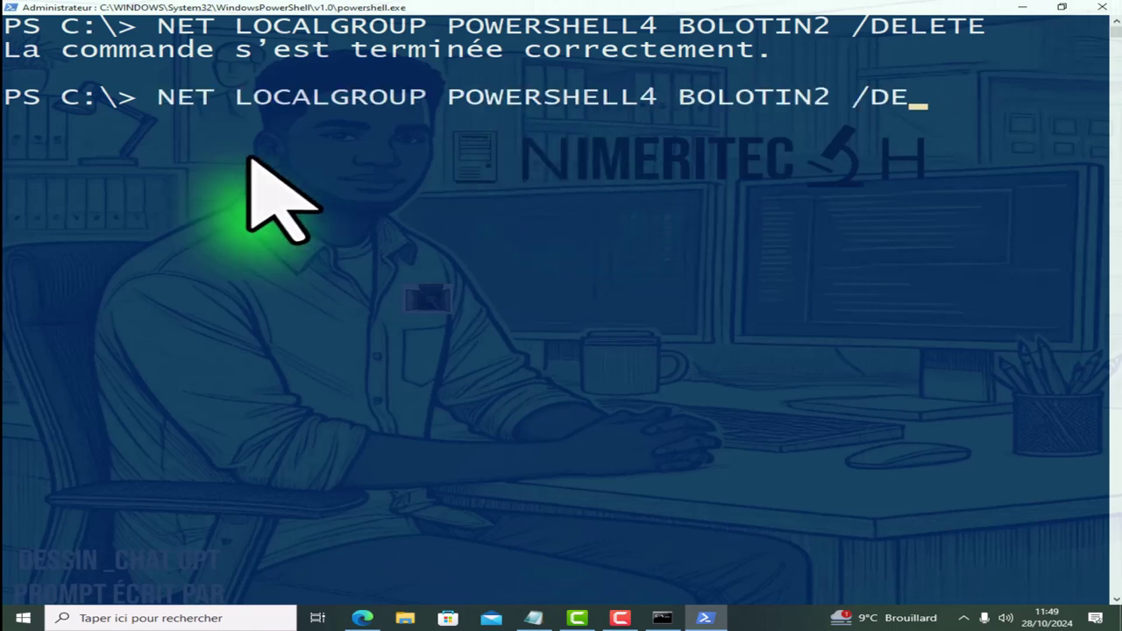
key("BackSpace")
key("BackSpace")
key("BackSpace")
key("BackSpace")
key("BackSpace")
key("Return")
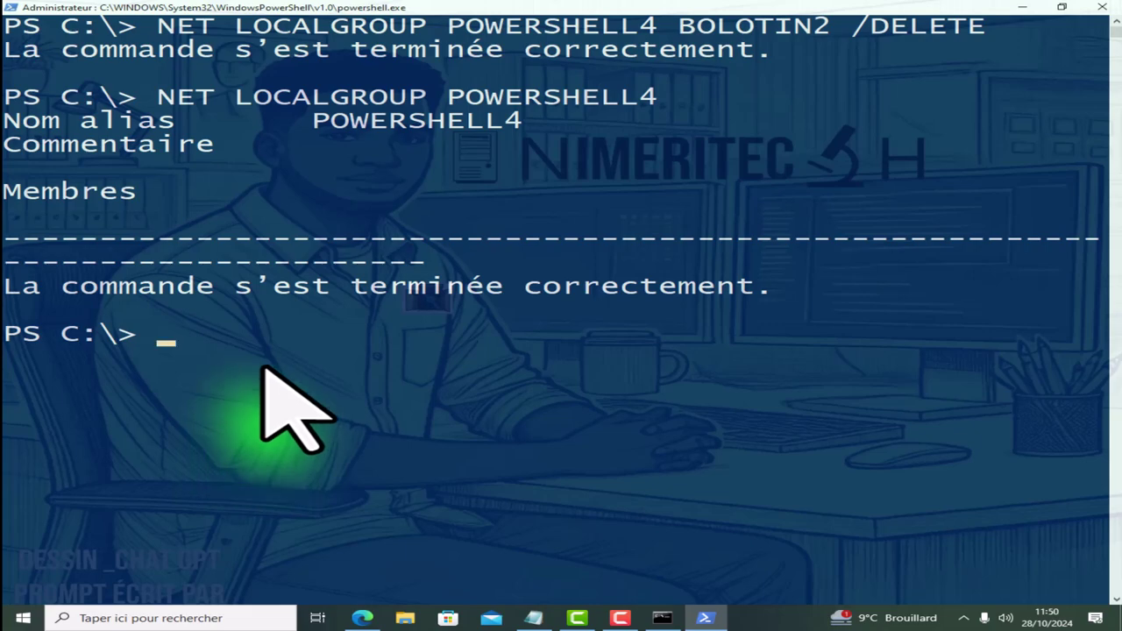
Switch to Command Prompt (Invite de commandes), set its text to green with COLOR A, and clear the console with CLS.
left_click(662, 615)
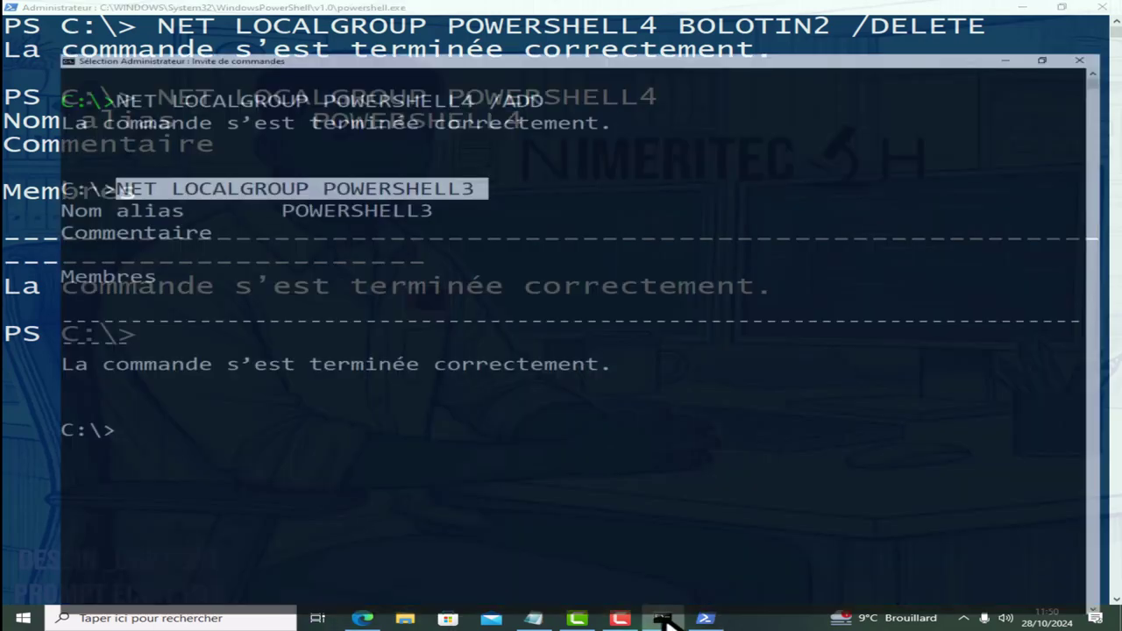
type("CLOR")
key("BackSpace")
key("BackSpace")
key("BackSpace")
key("BackSpace")
type("COLOR")
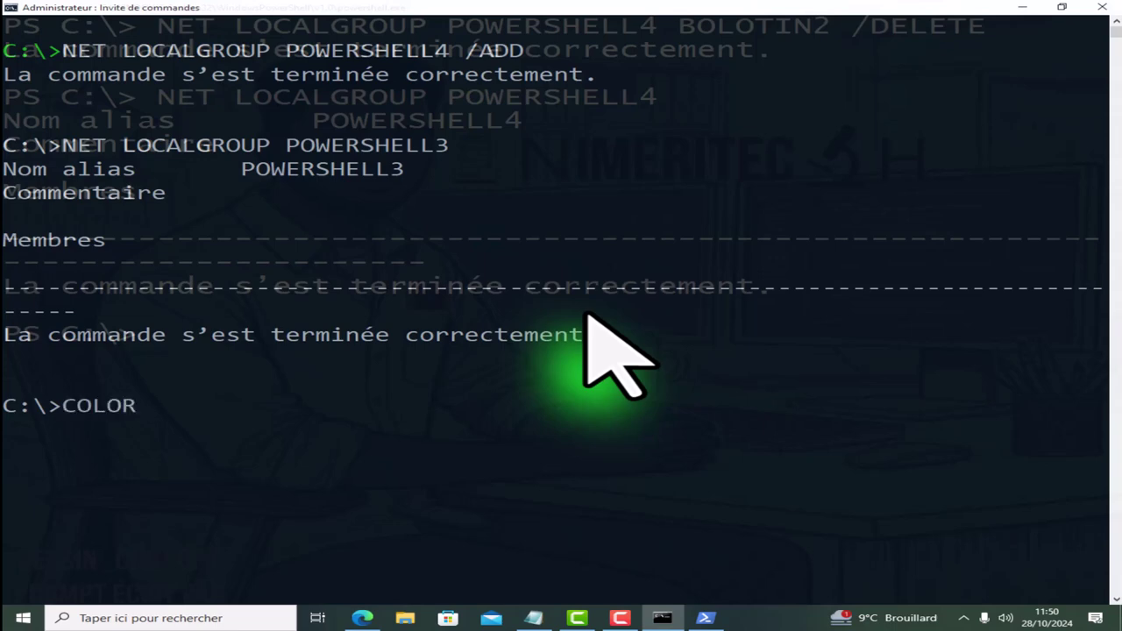
type(" A")
key("Return")
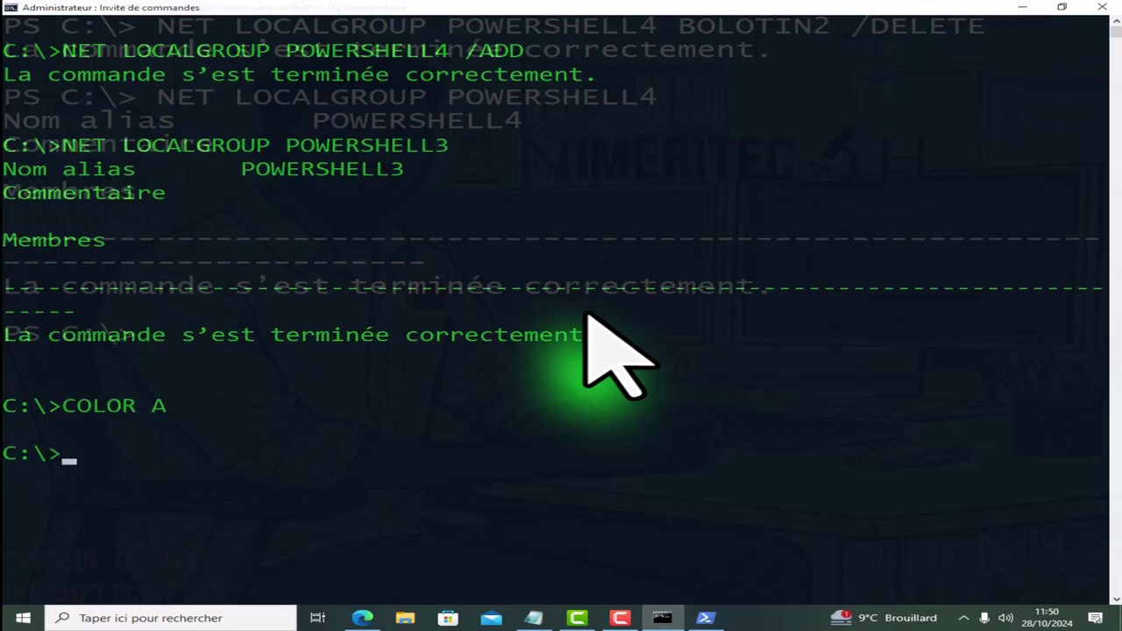
type("CLS")
key("Return")
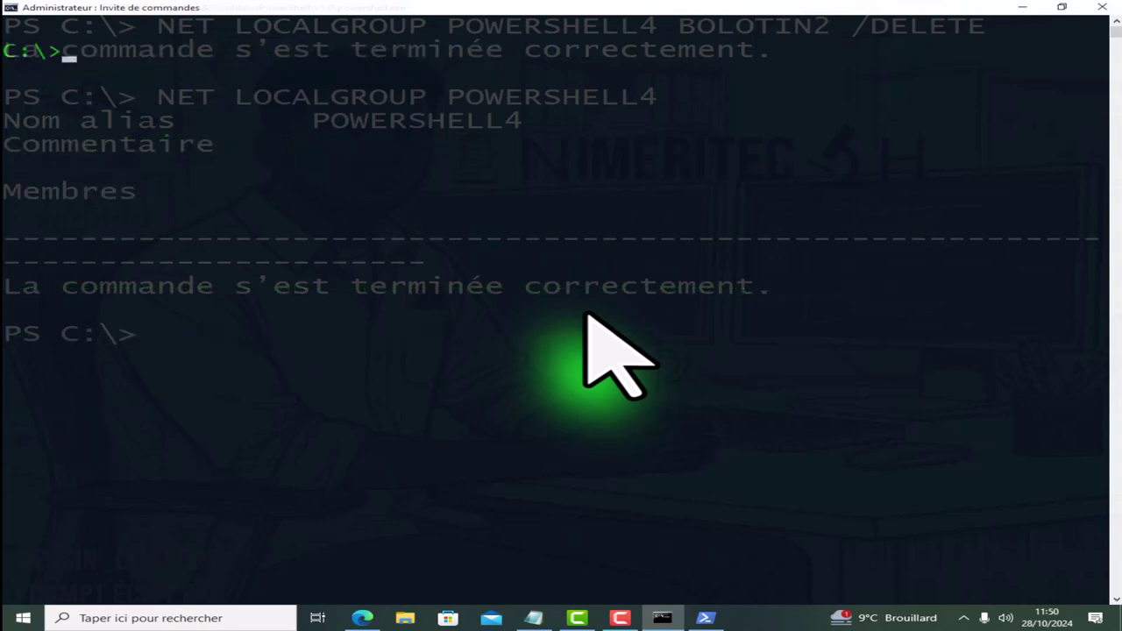
Enter a NET LOCALGROUP command at the Command Prompt.
type("NET LOC")
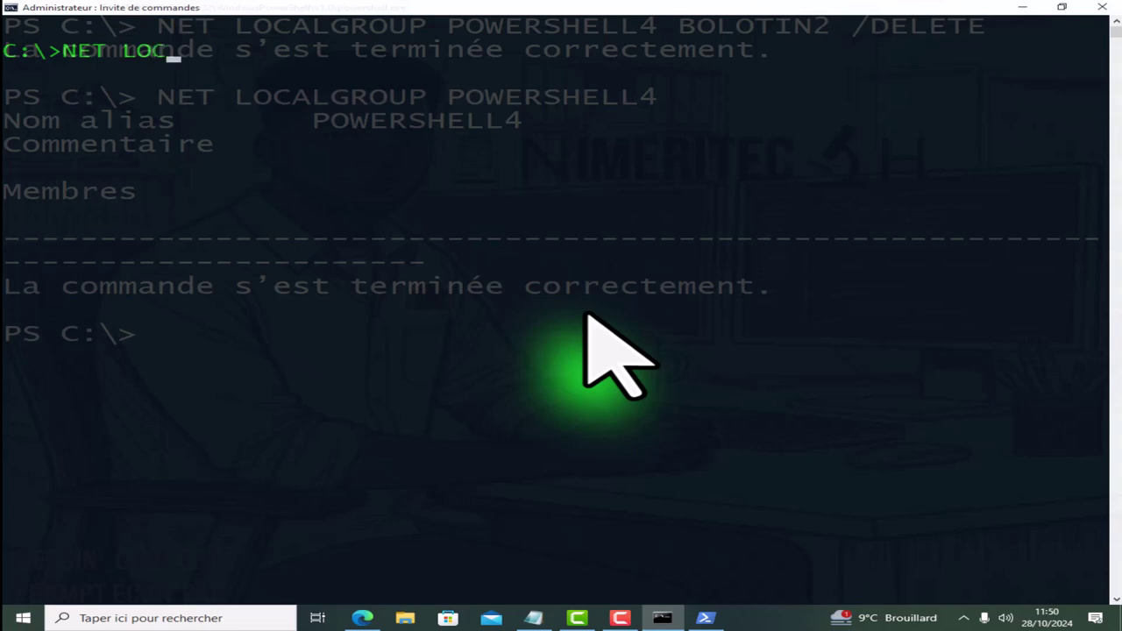
type("ALGROU")
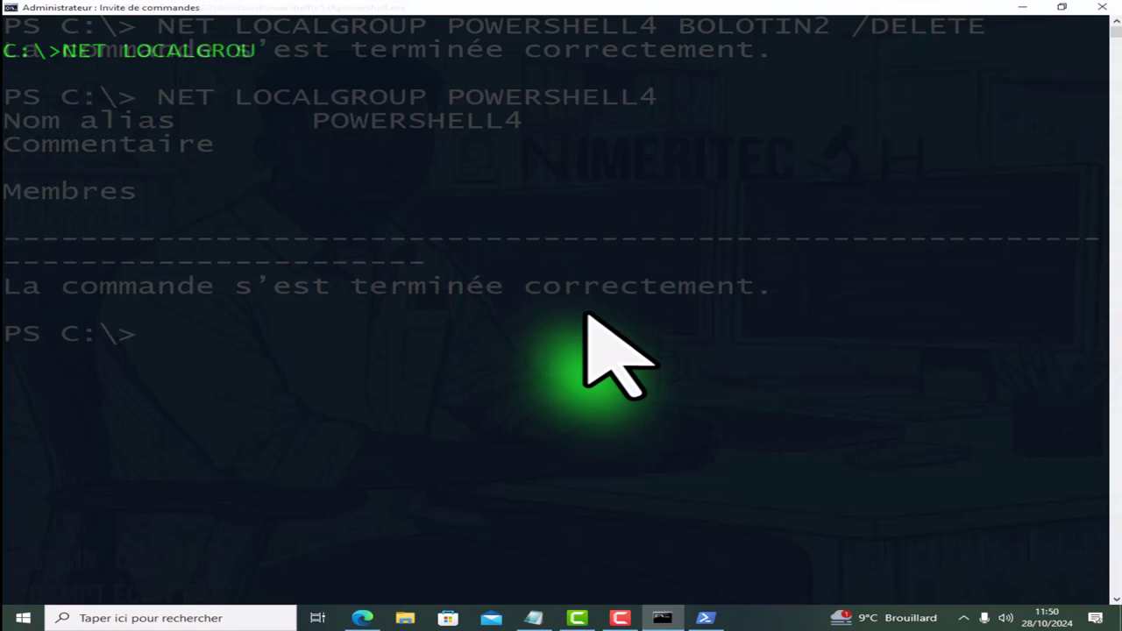